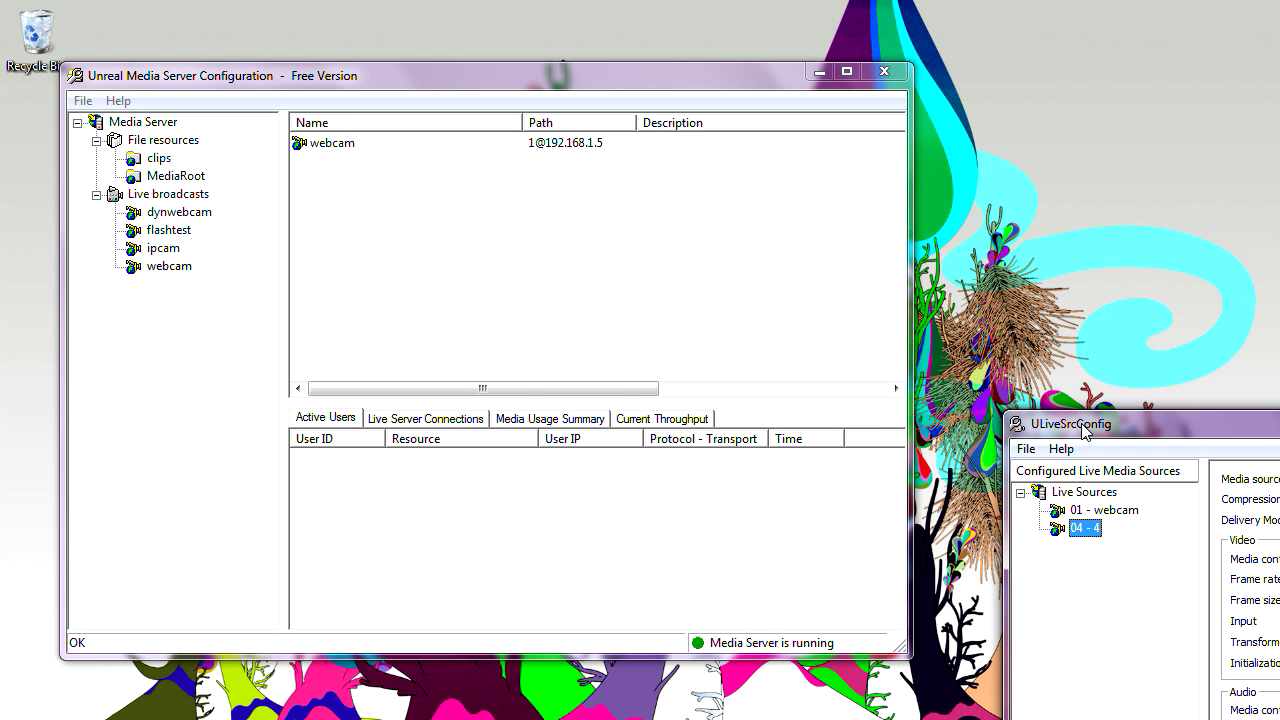
- Bring ULiveSrcConfig in front of the Media Server window, showing source 04 - 4's settings
drag(1082, 432, 1098, 492)
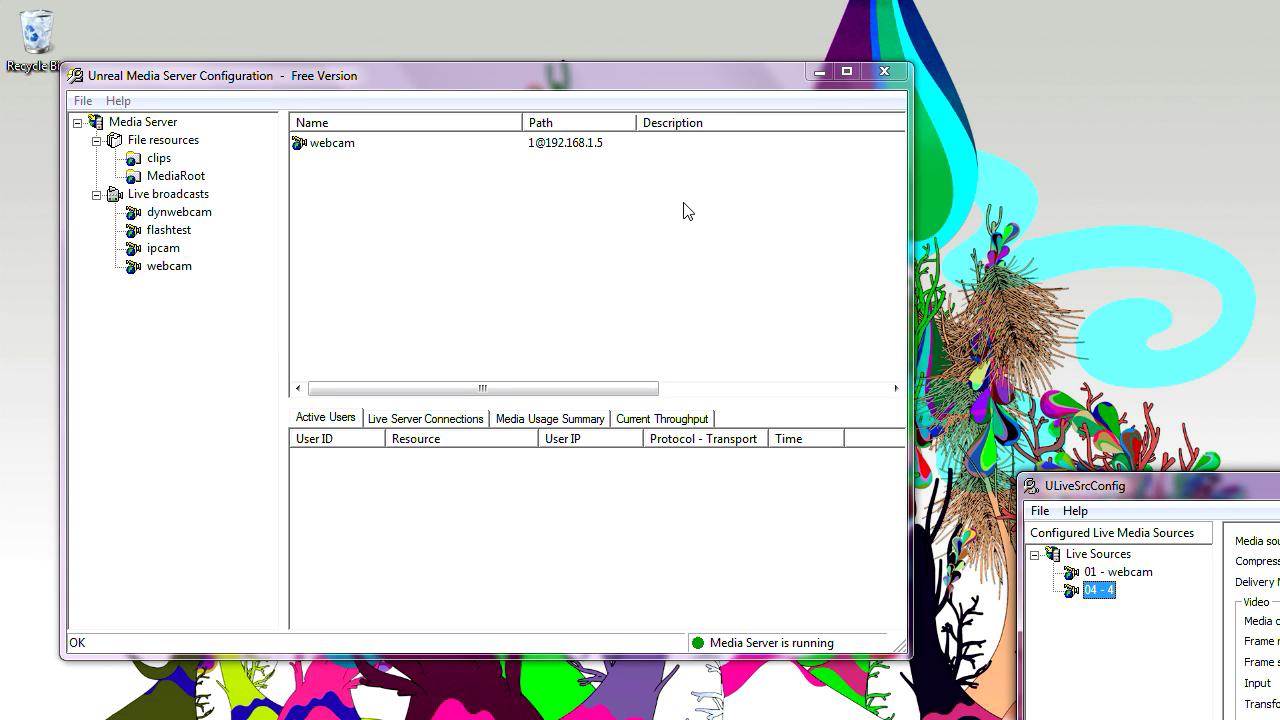
drag(551, 77, 561, 96)
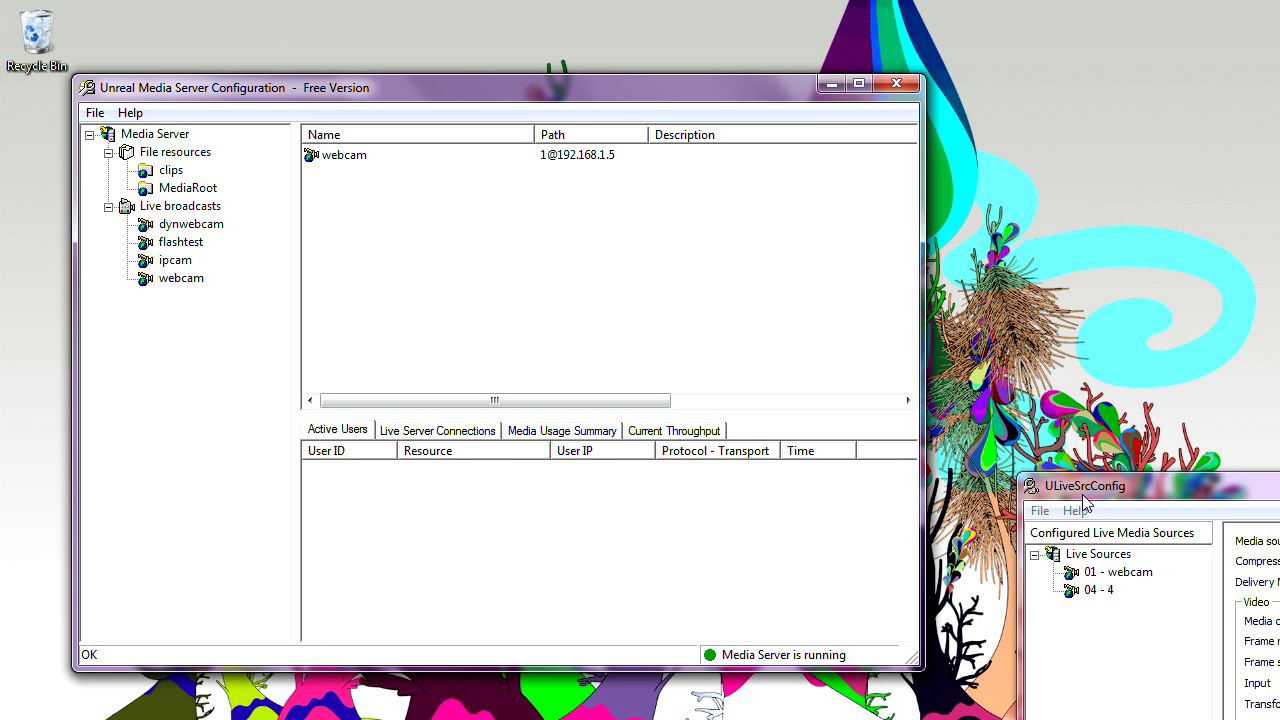
drag(1105, 497, 1054, 397)
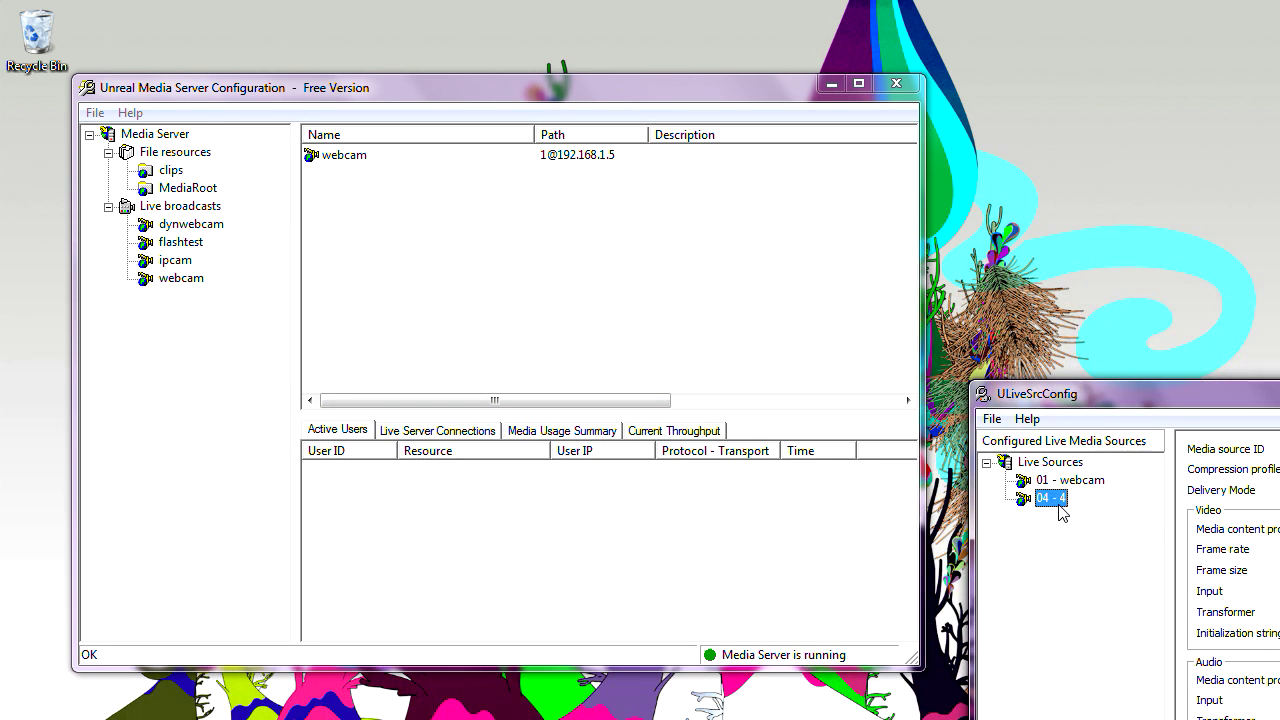
right_click(1062, 513)
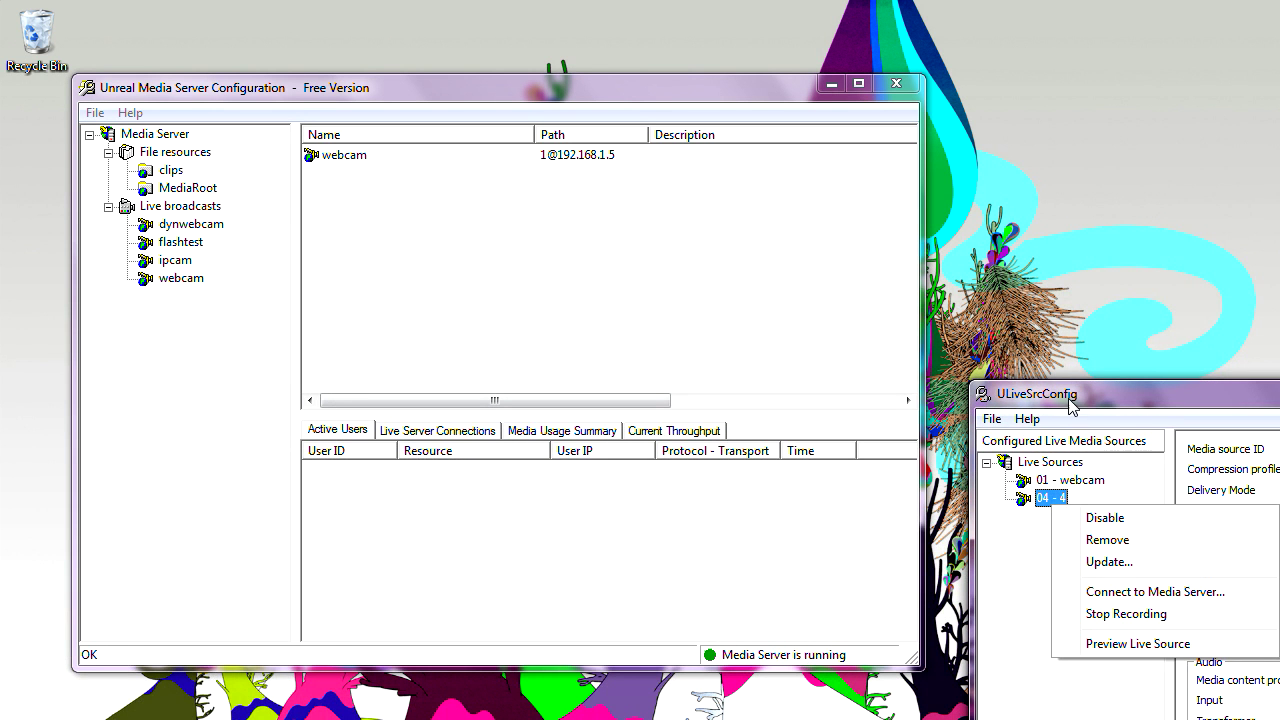
right_click(1070, 400)
click(1052, 401)
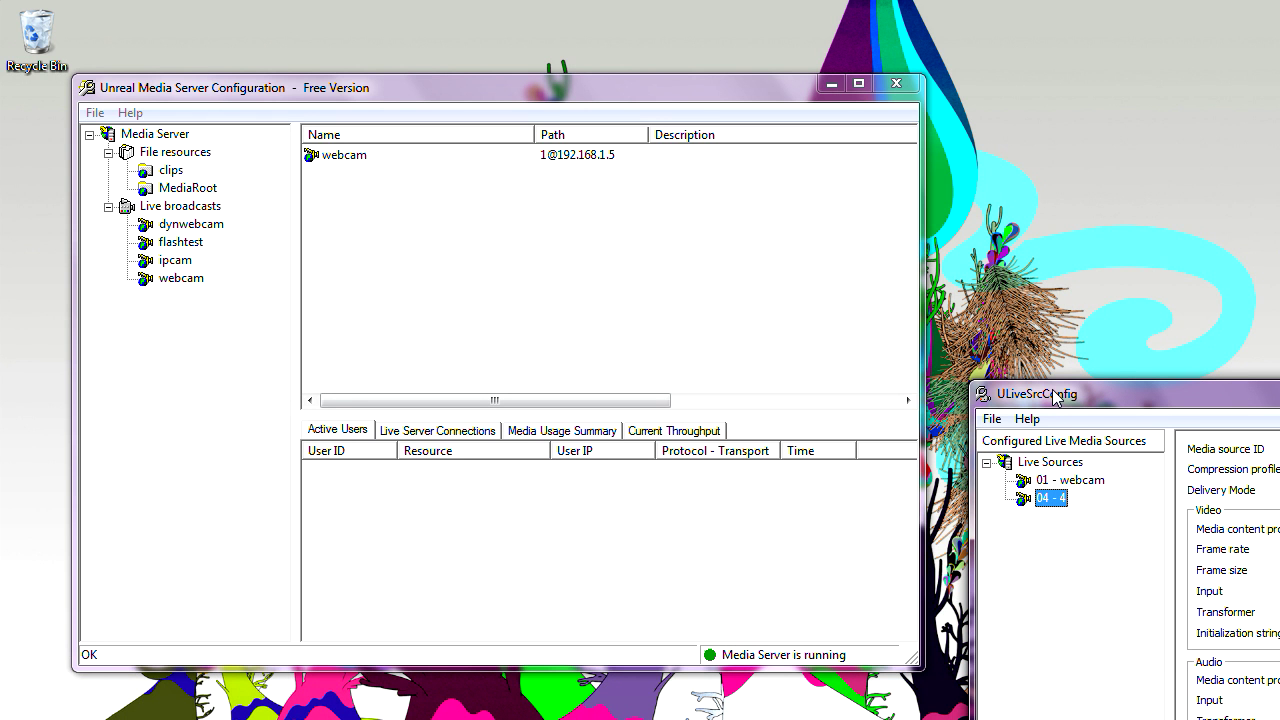
drag(1042, 378, 559, 226)
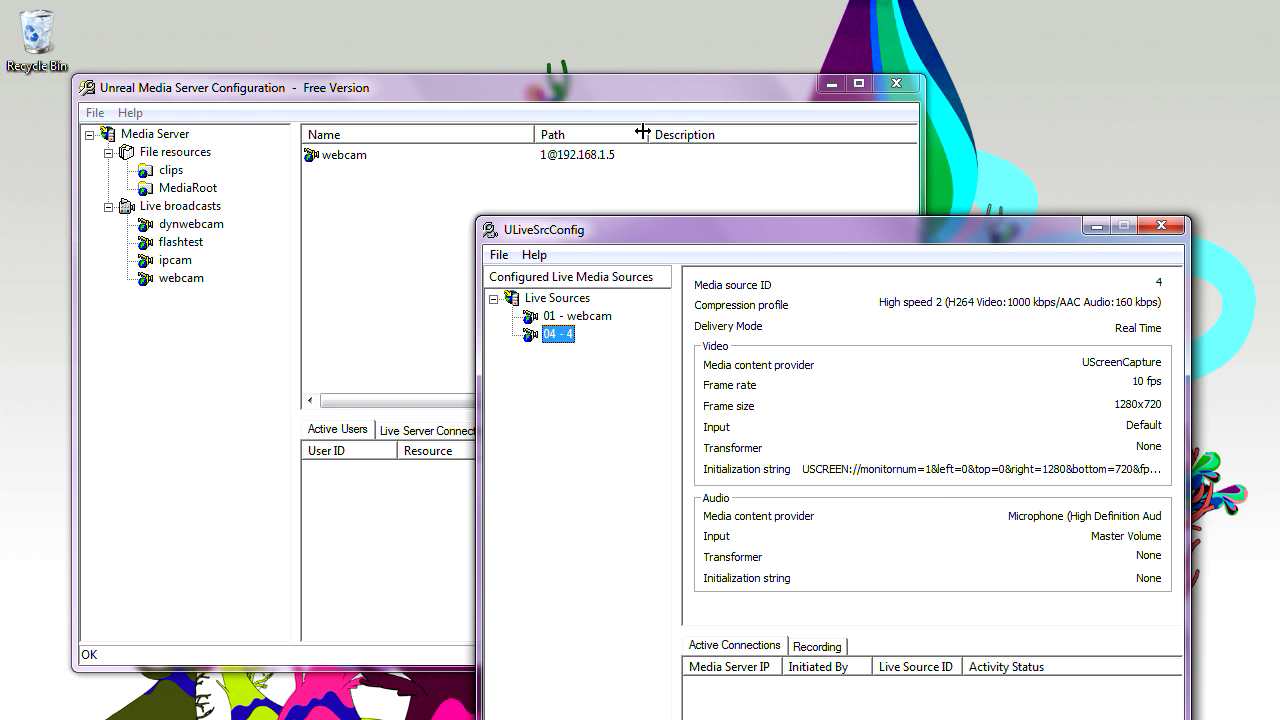
drag(651, 91, 455, 338)
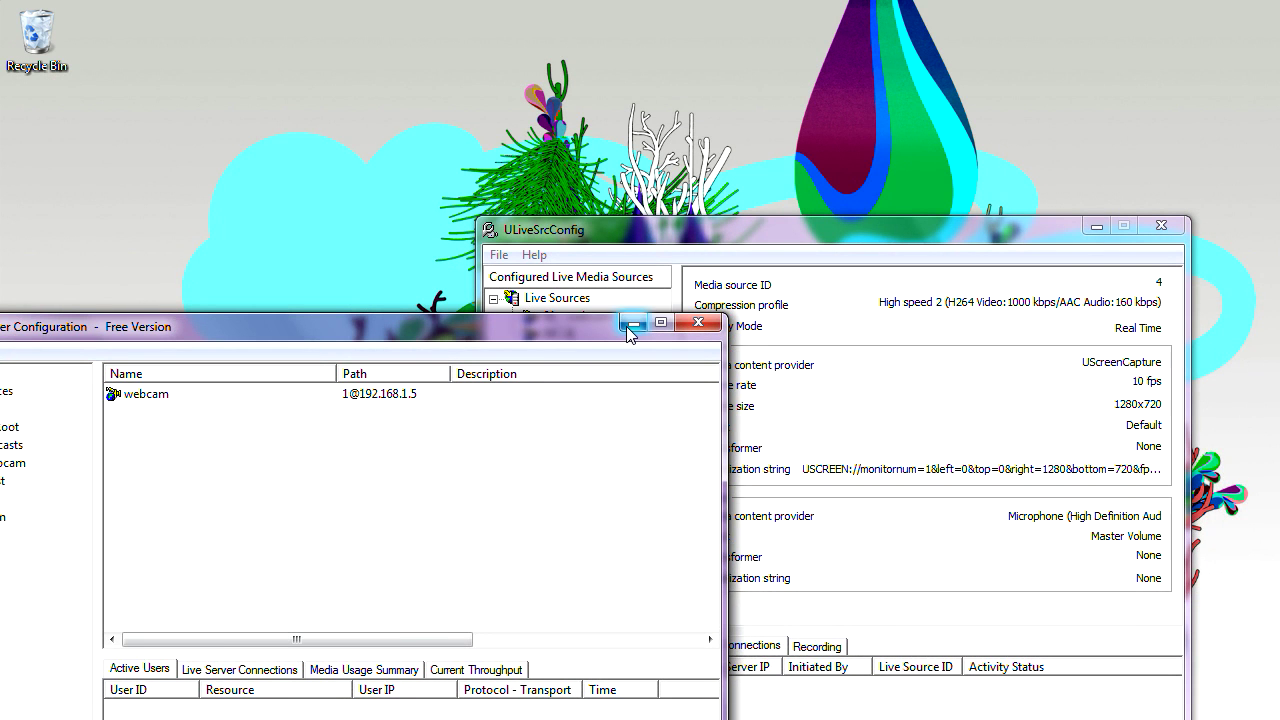
click(633, 323)
- Center the configurator, review sources 01 - webcam and 04 - 4, then select Live Sources
drag(611, 220, 509, 163)
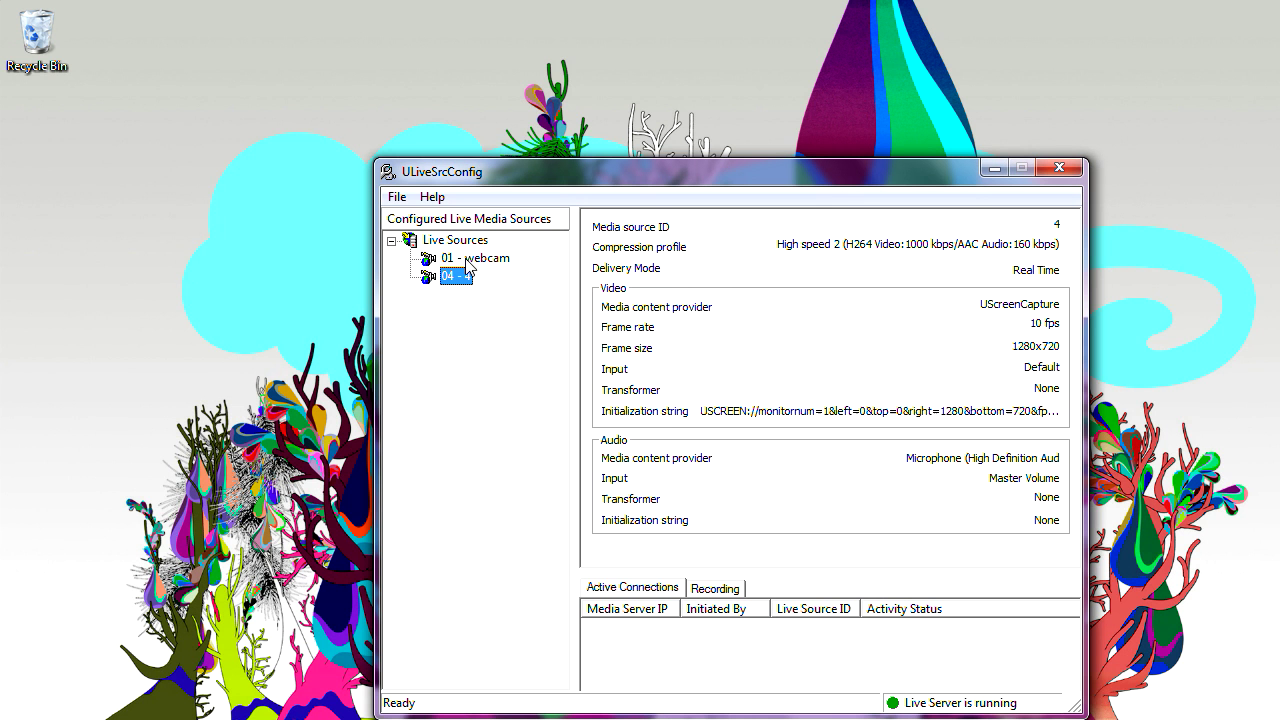
click(468, 260)
click(460, 276)
click(473, 243)
- Add a new media source with a UScreenCapture video channel and open its screen-capture settings
right_click(473, 243)
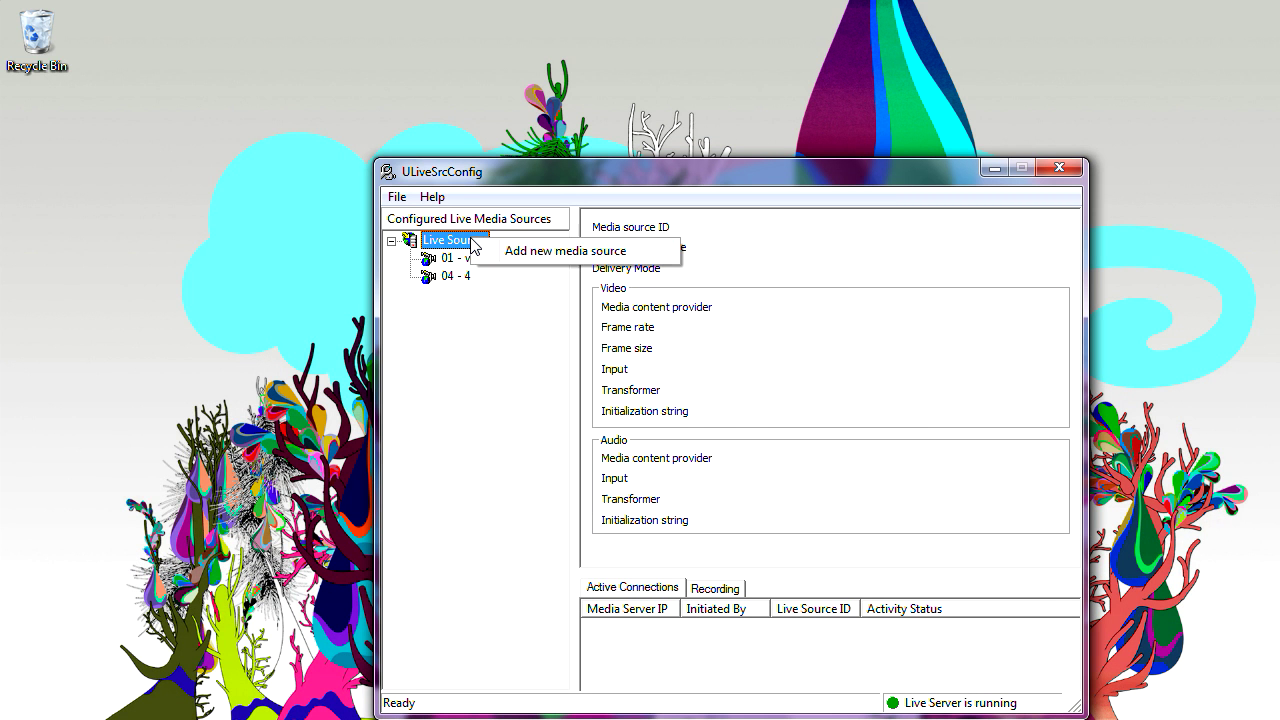
click(516, 255)
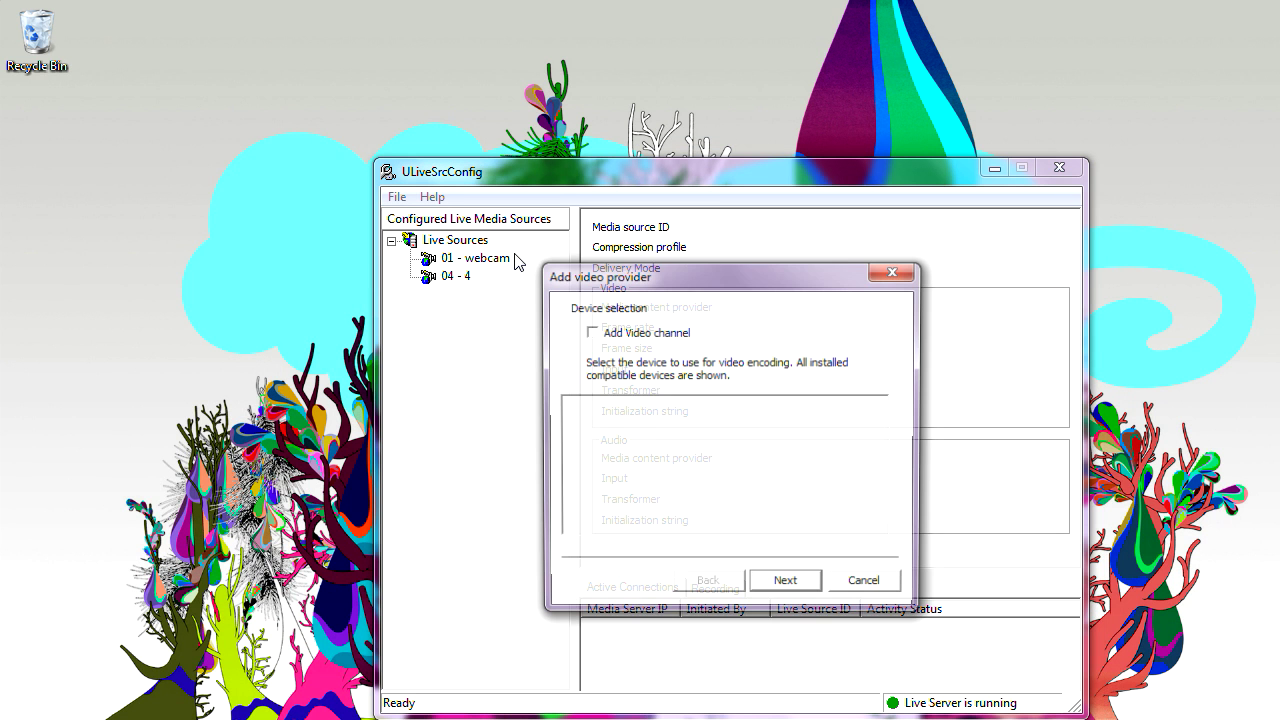
click(622, 334)
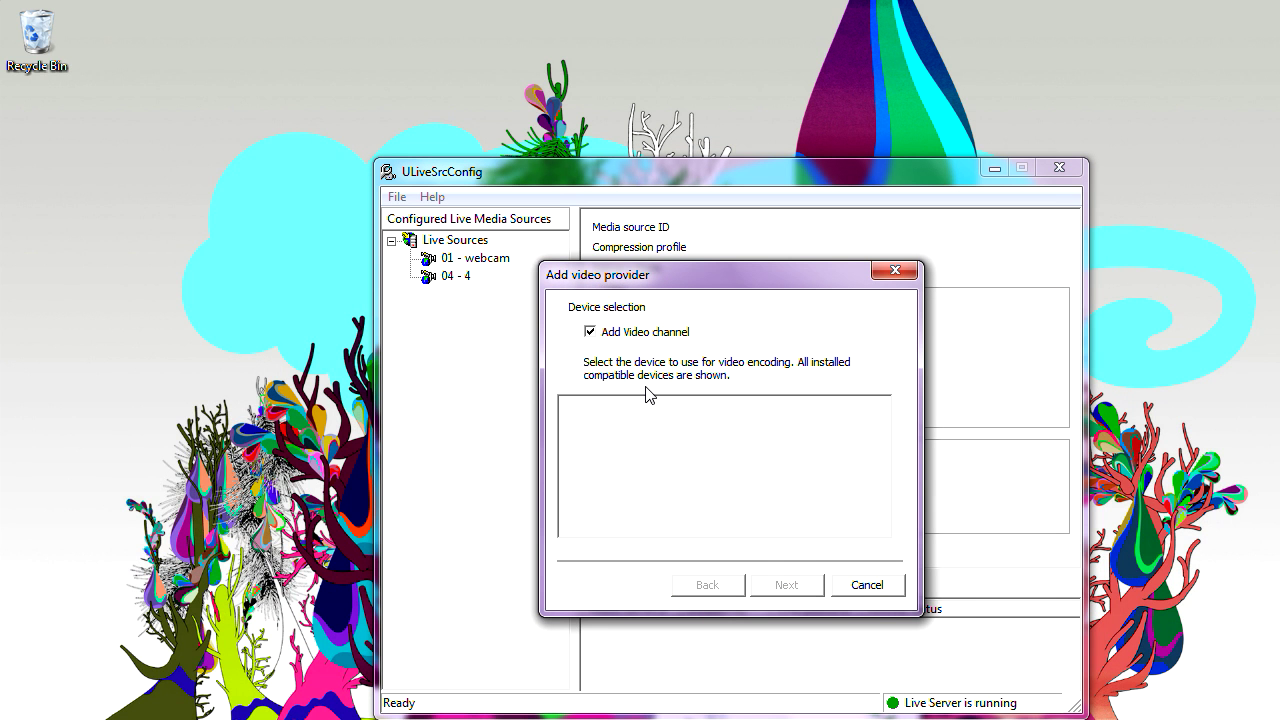
click(638, 416)
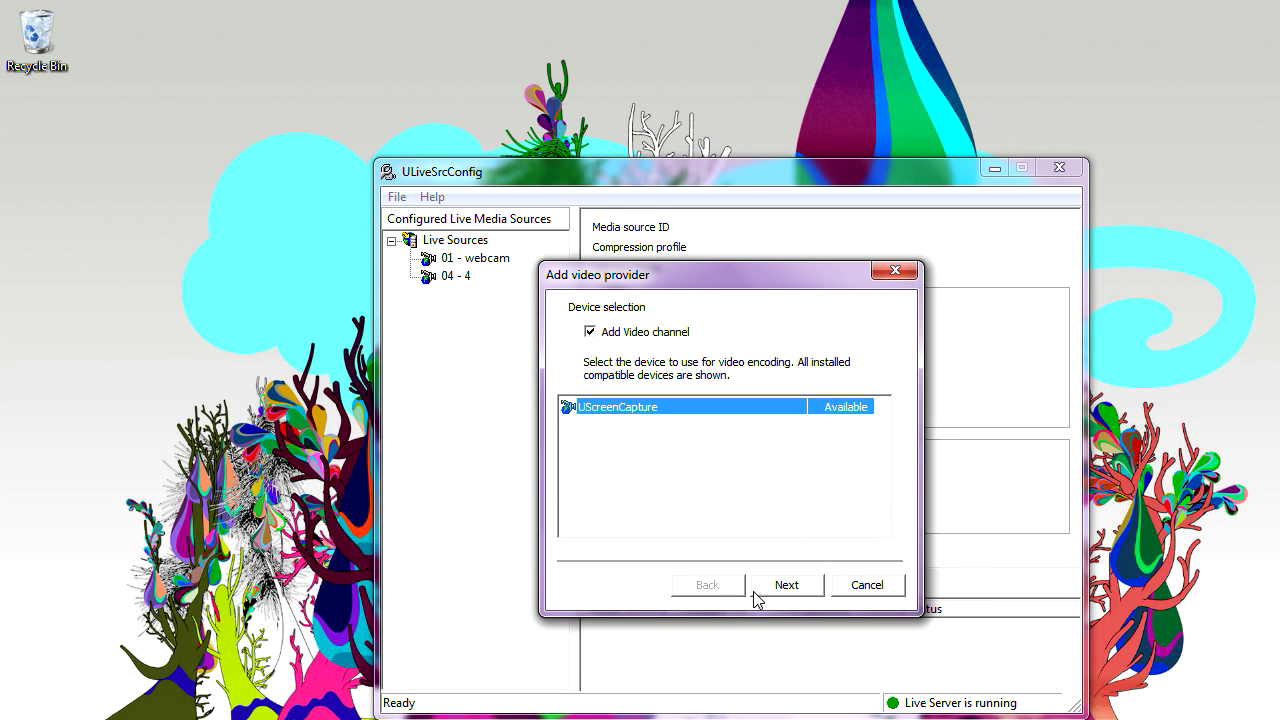
click(786, 585)
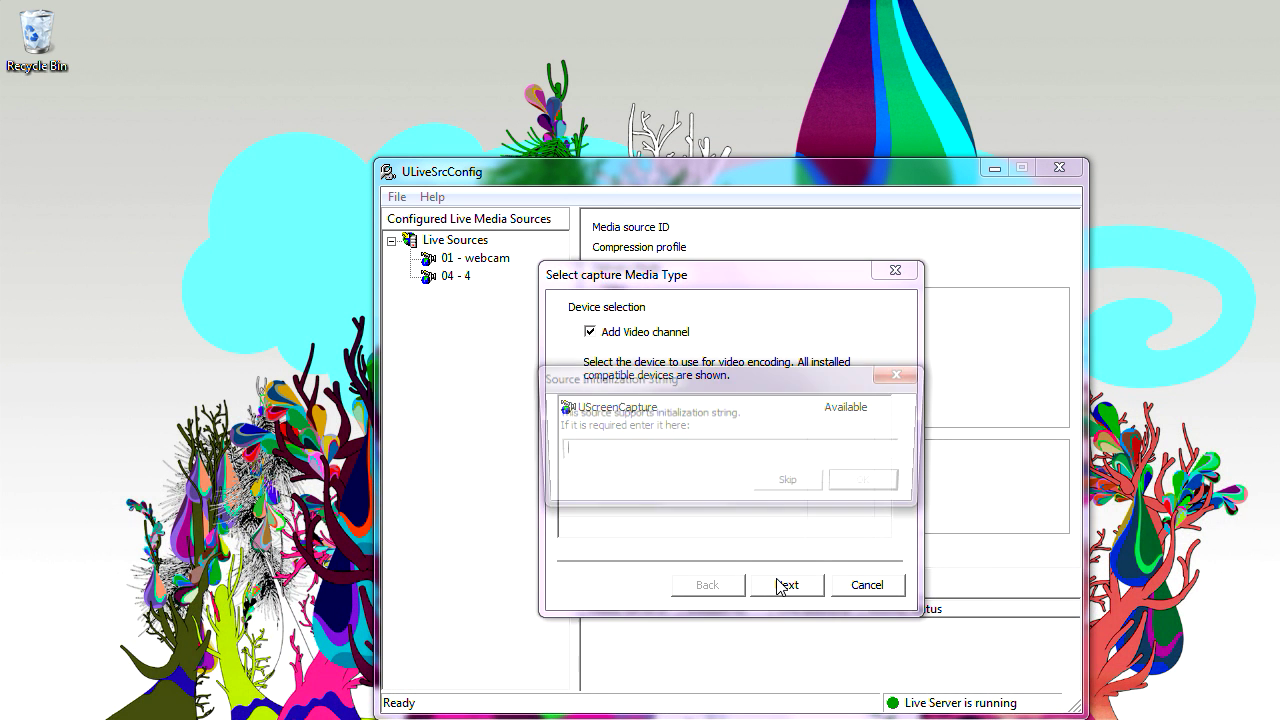
click(790, 485)
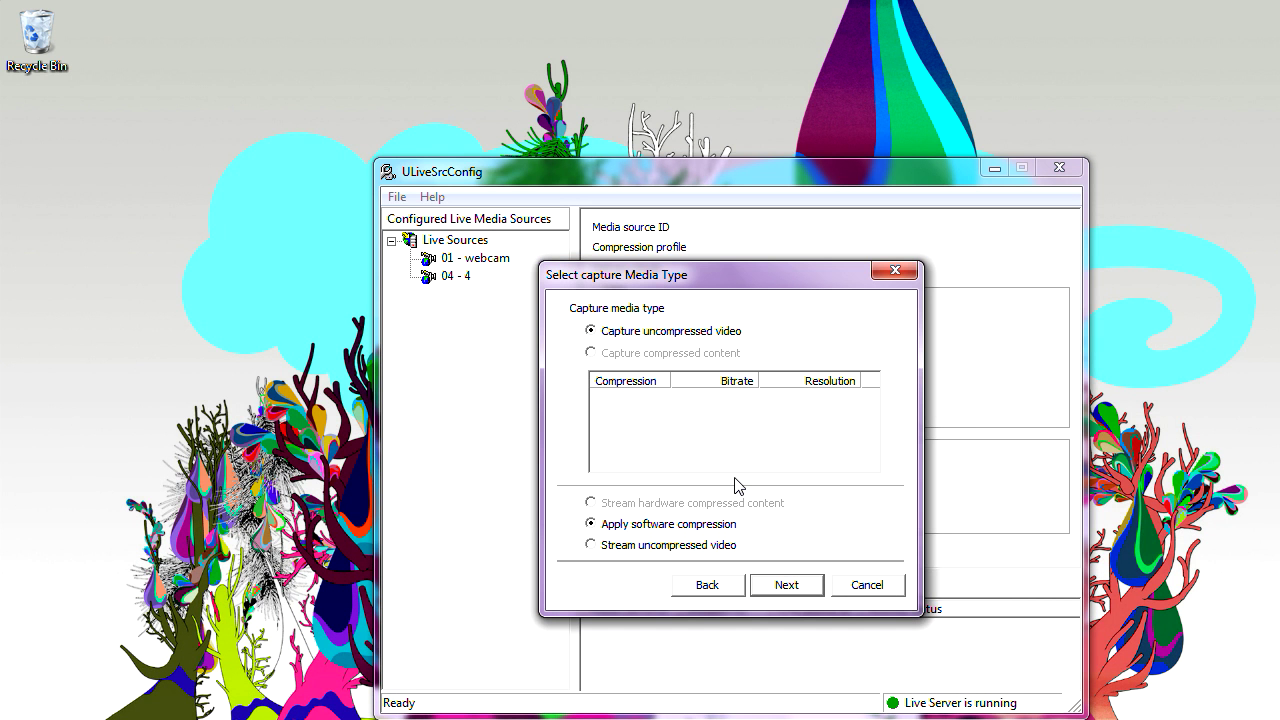
click(780, 585)
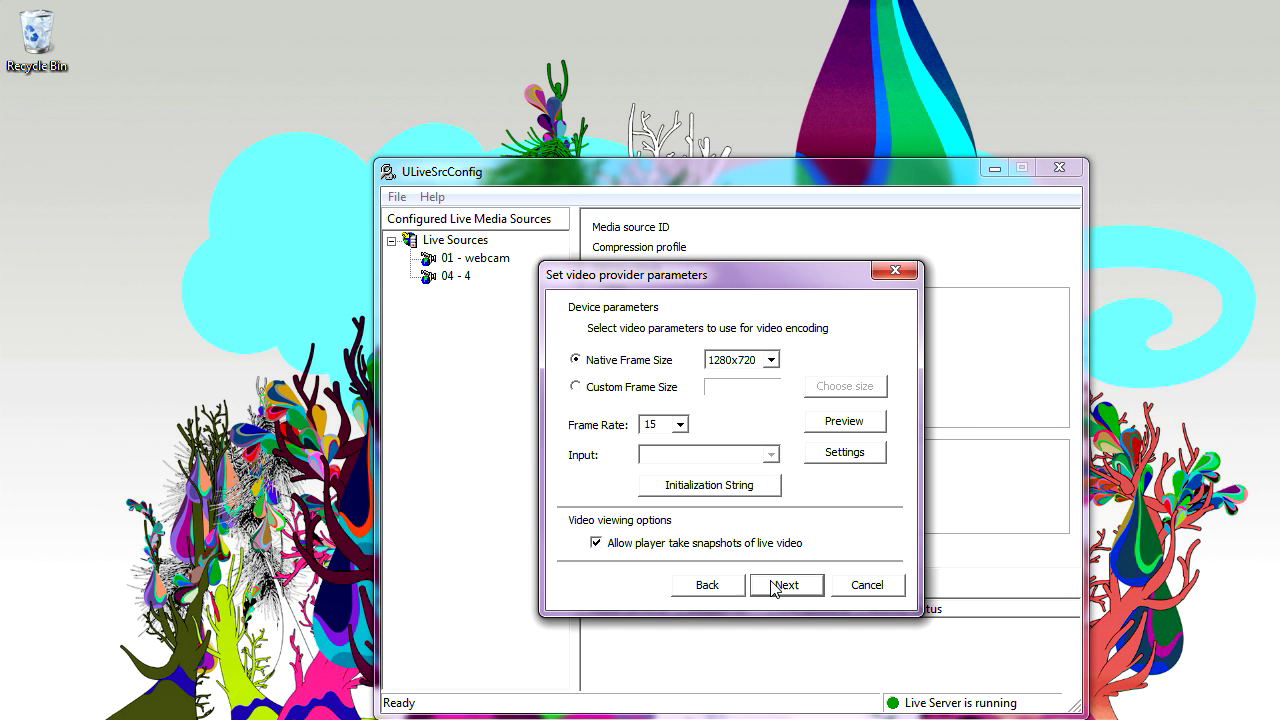
click(840, 456)
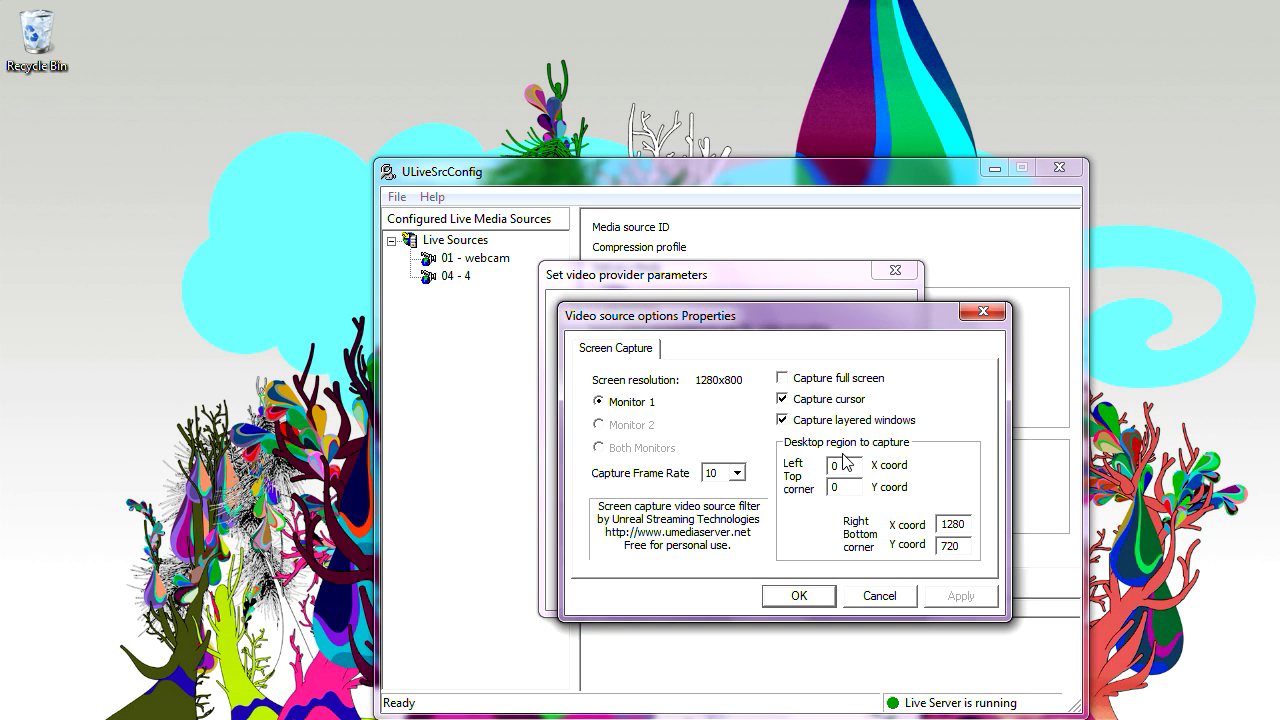
- Include layered windows and set the capture region's right-bottom corner to 640 × 480
click(784, 419)
drag(968, 527, 922, 533)
text(640)
double_click(966, 548)
text(480)
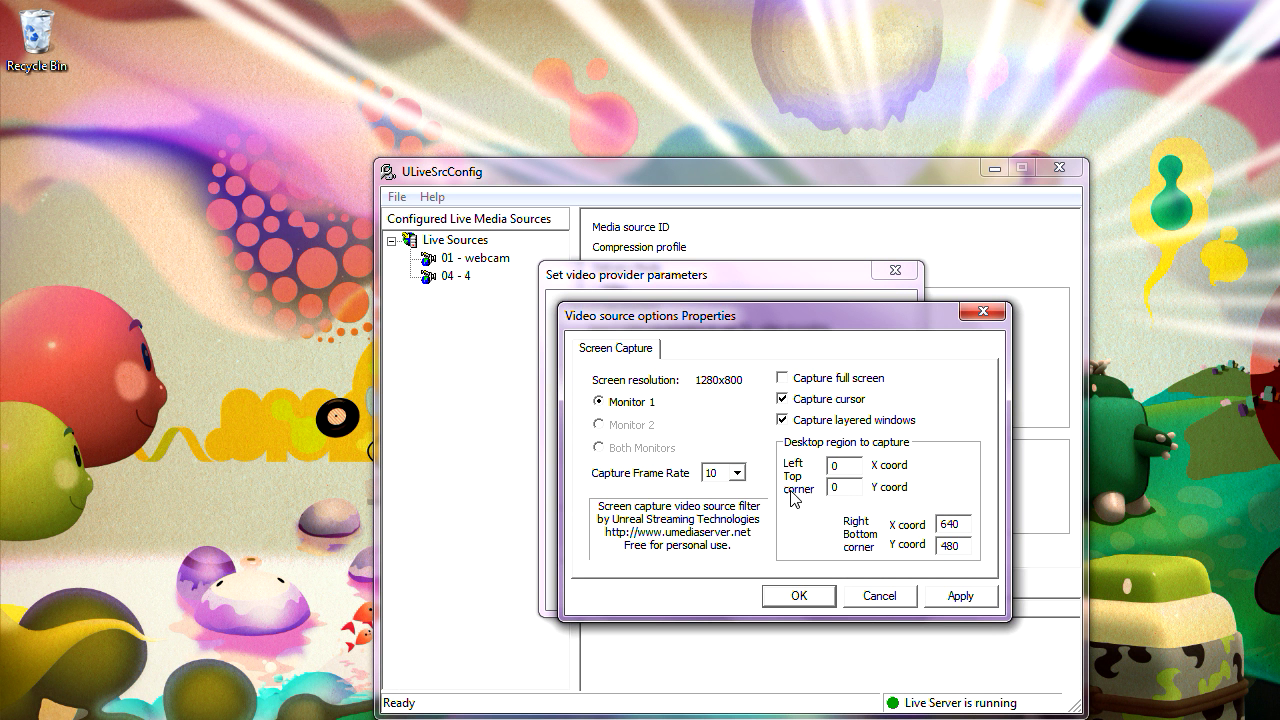
click(799, 596)
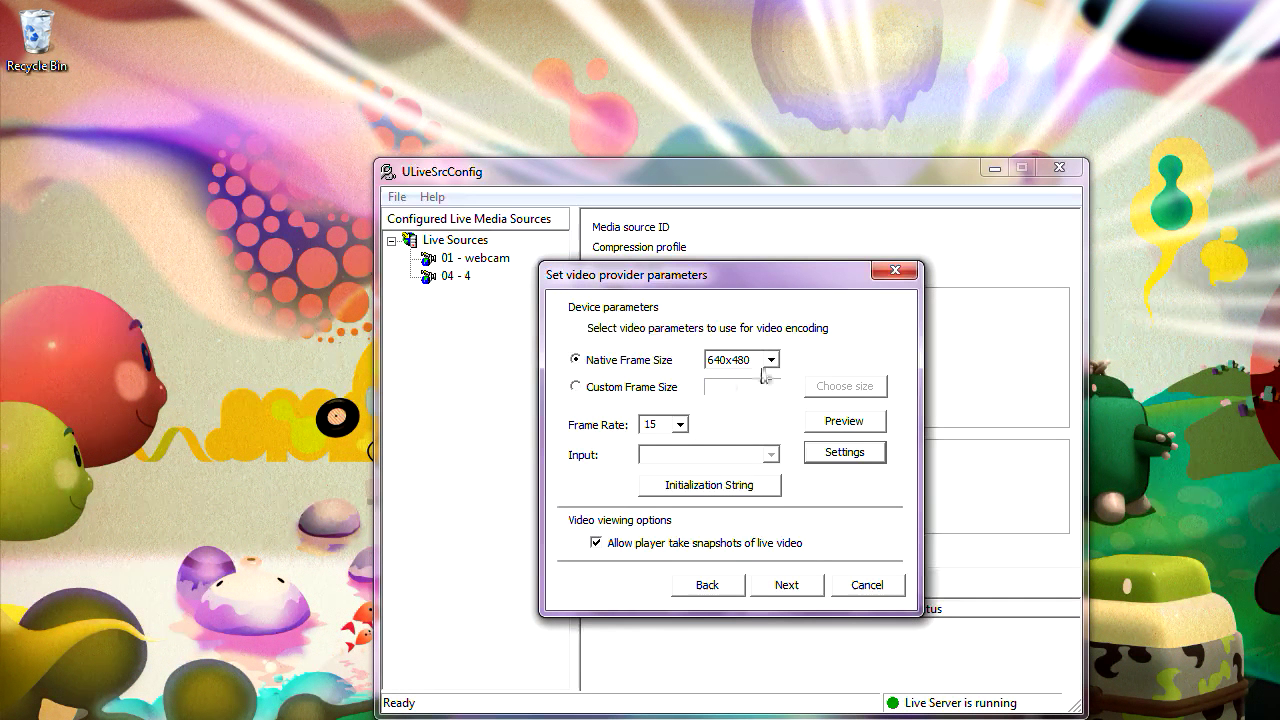
- Set the new source's frame rate to 10 fps, accepting the initialization string
click(679, 424)
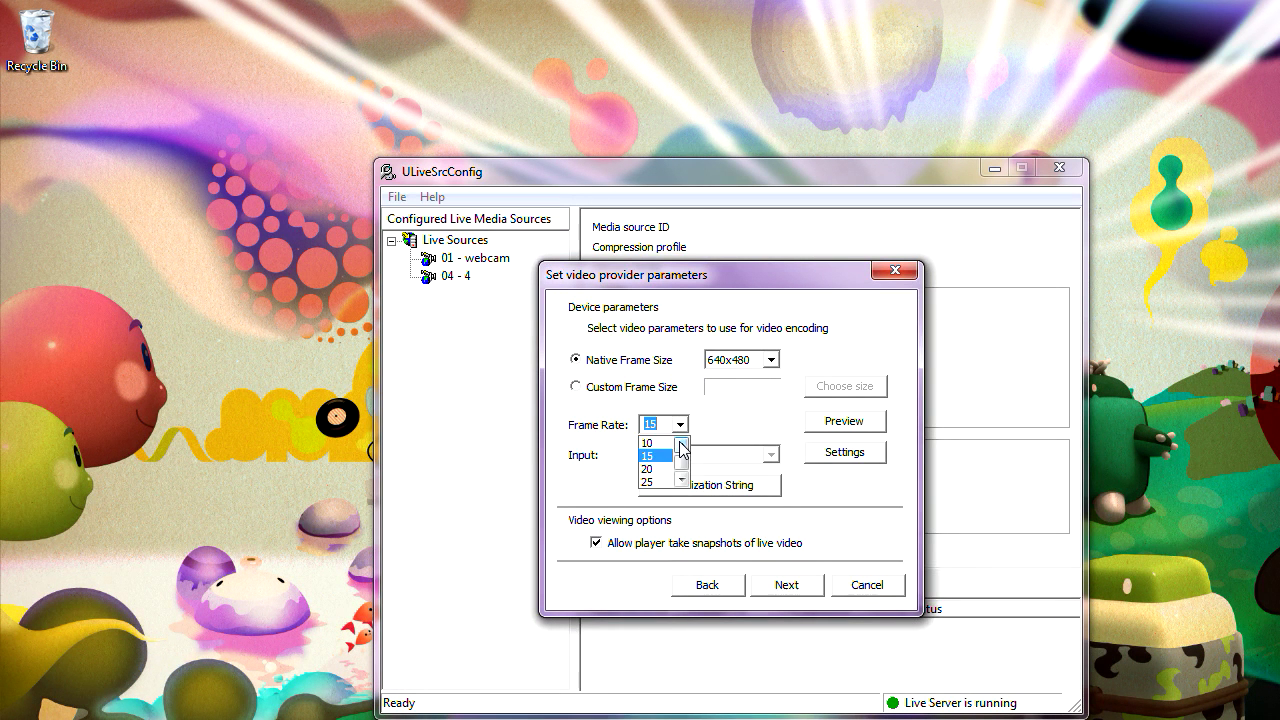
click(655, 440)
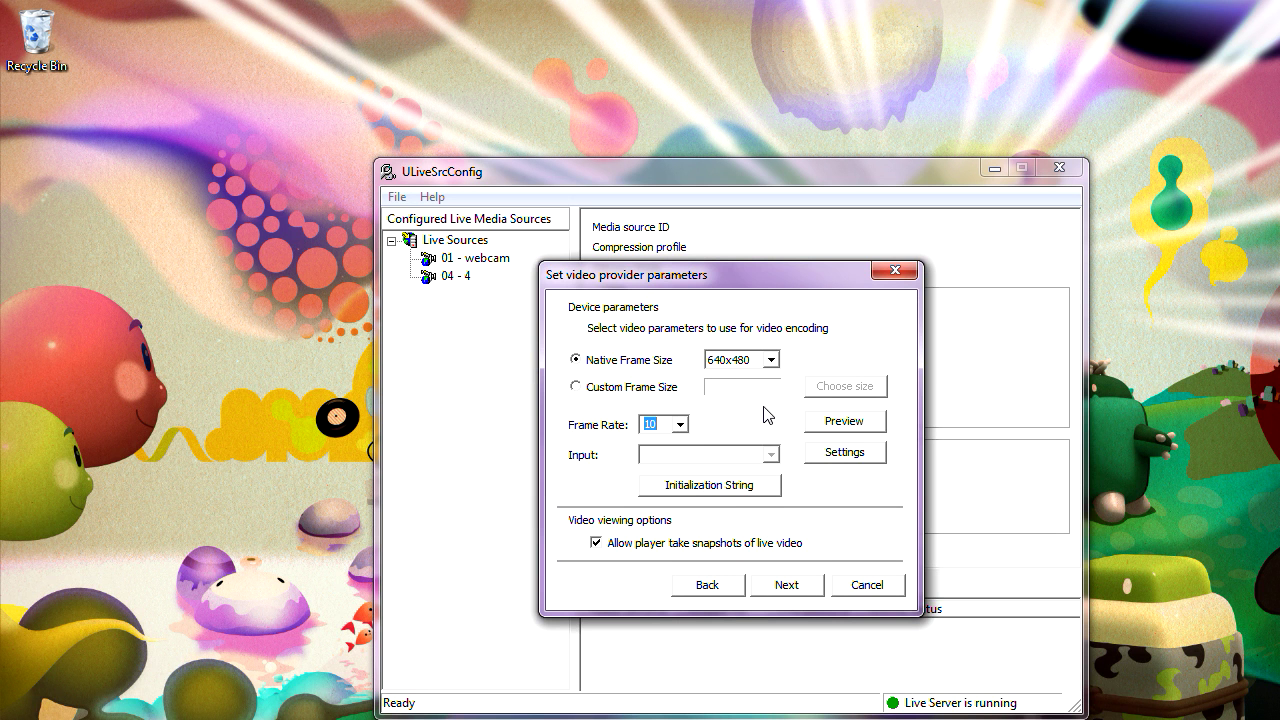
click(709, 485)
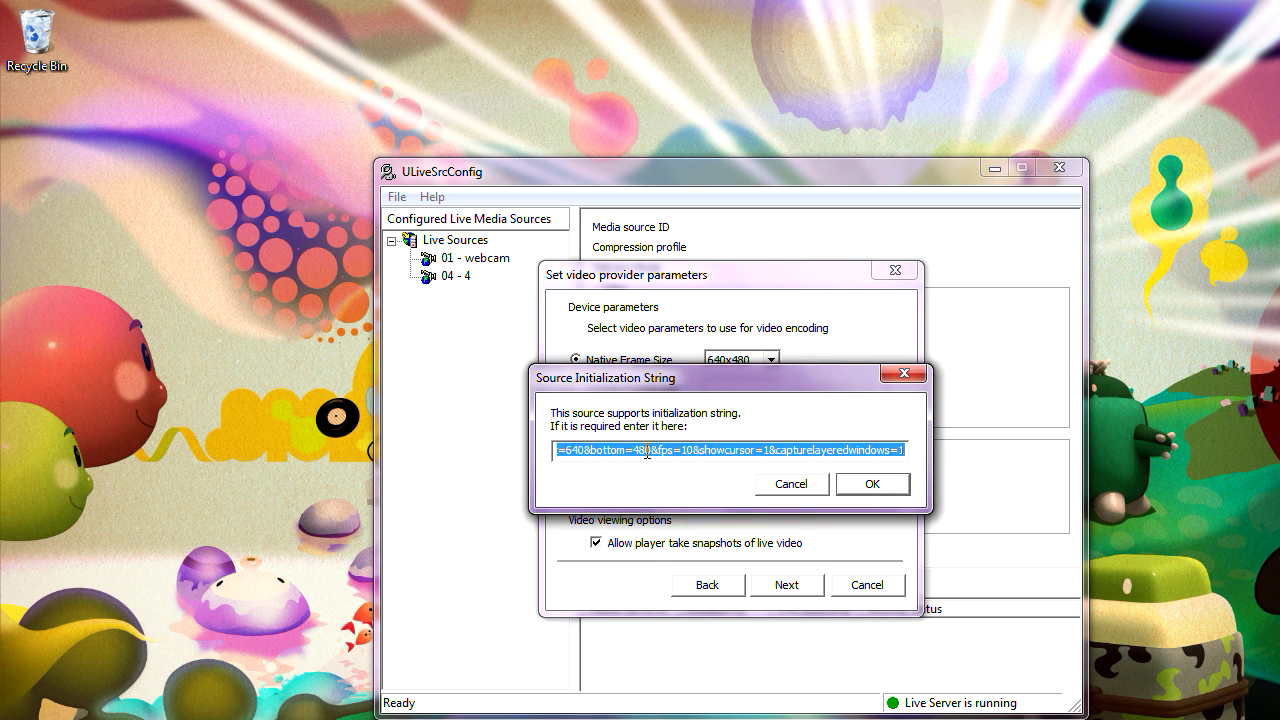
click(866, 484)
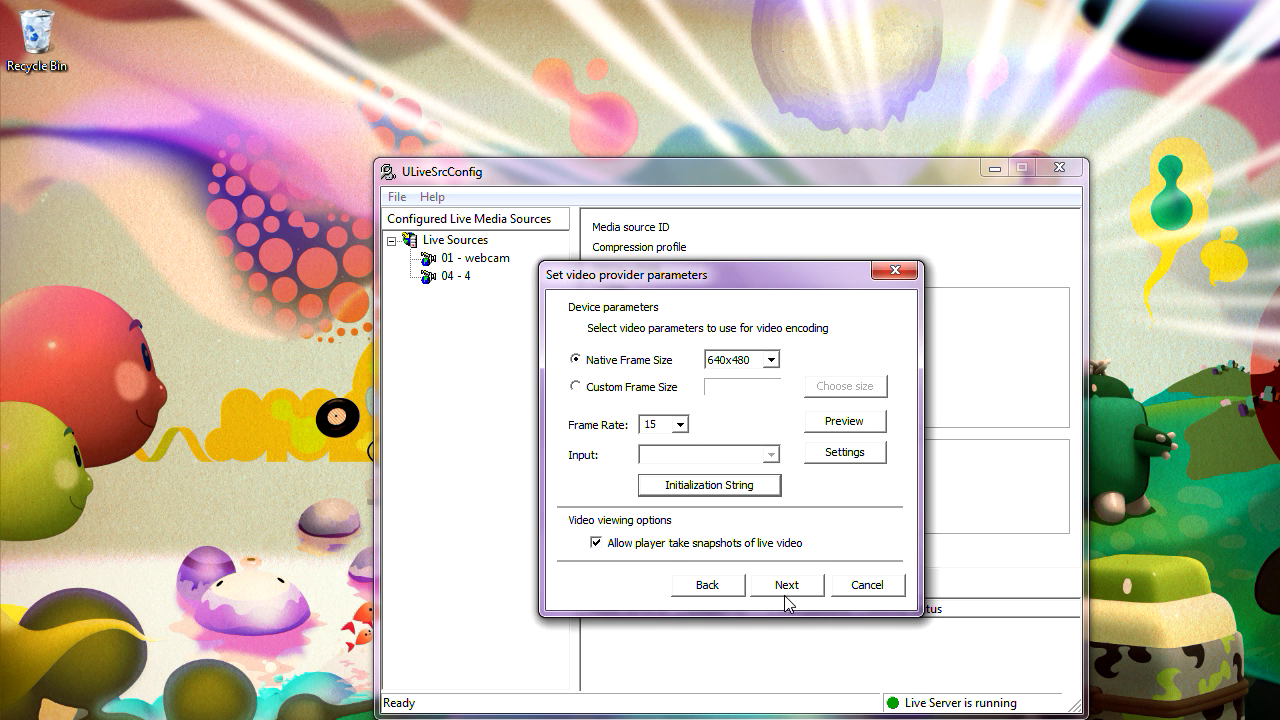
click(680, 426)
scroll(682, 445, up, 1)
click(662, 442)
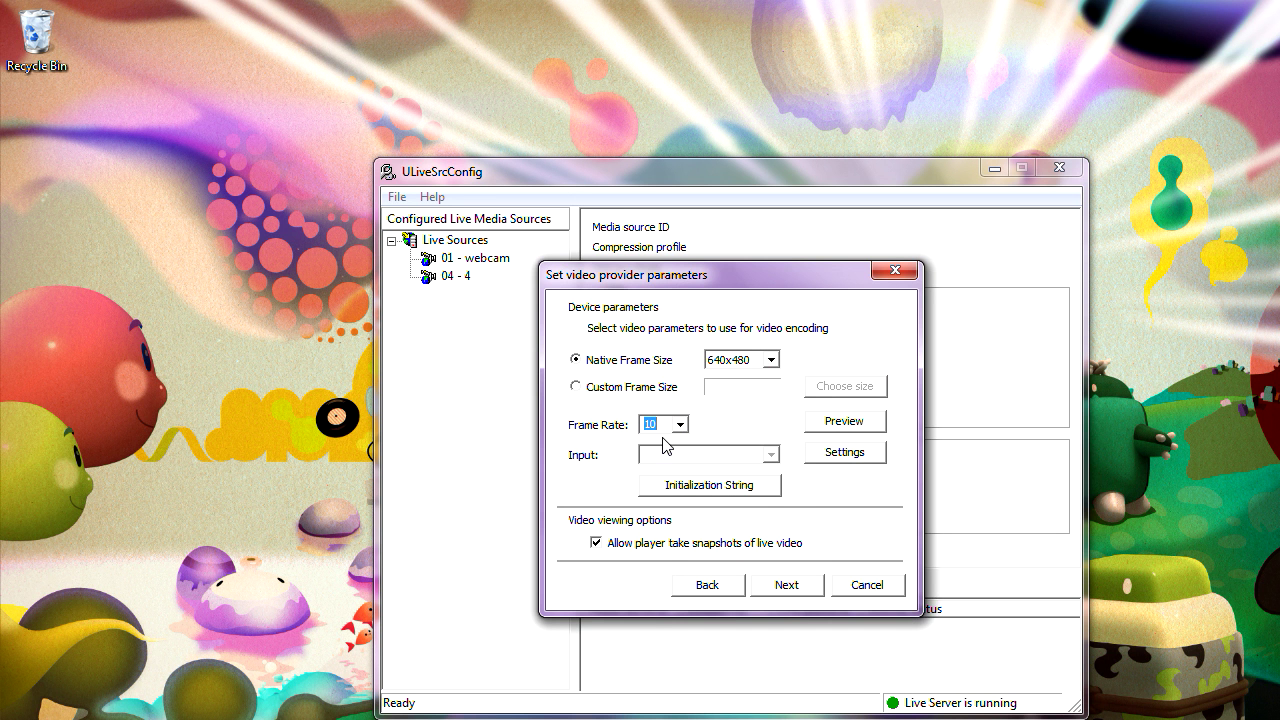
click(802, 590)
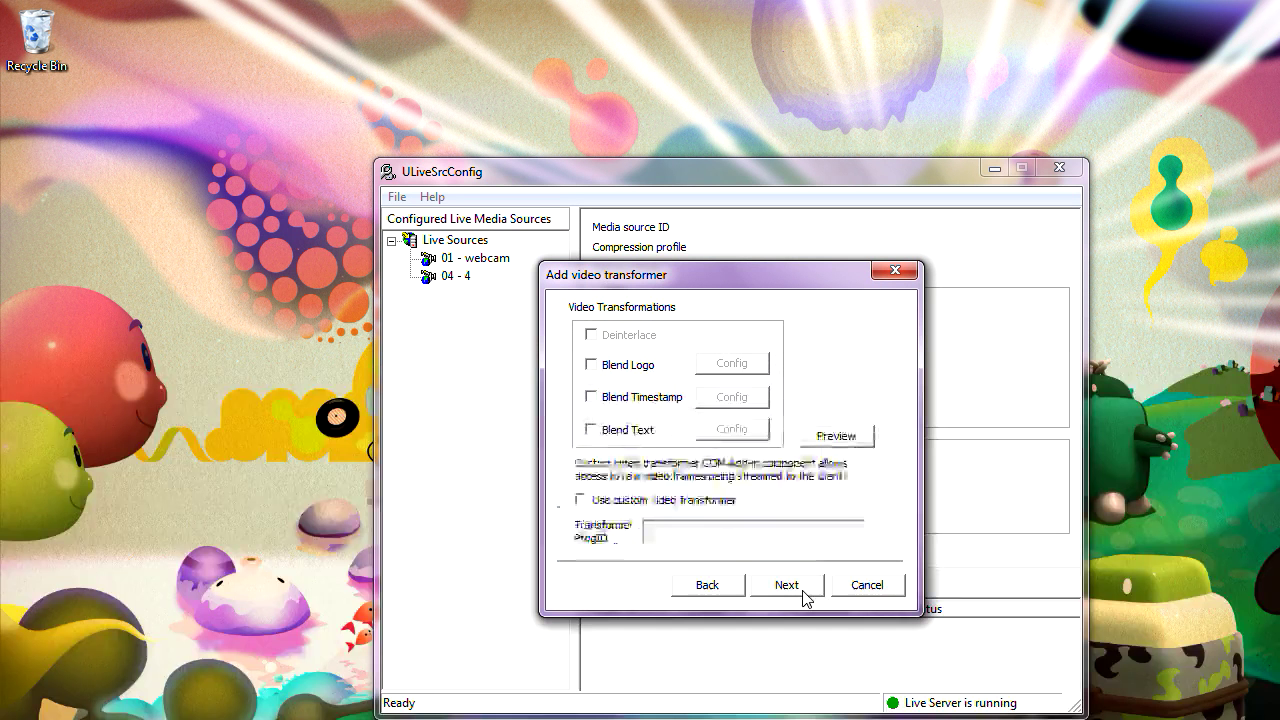
- Skip video transformations and audio, and choose the High speed profile for Flash Player
click(800, 590)
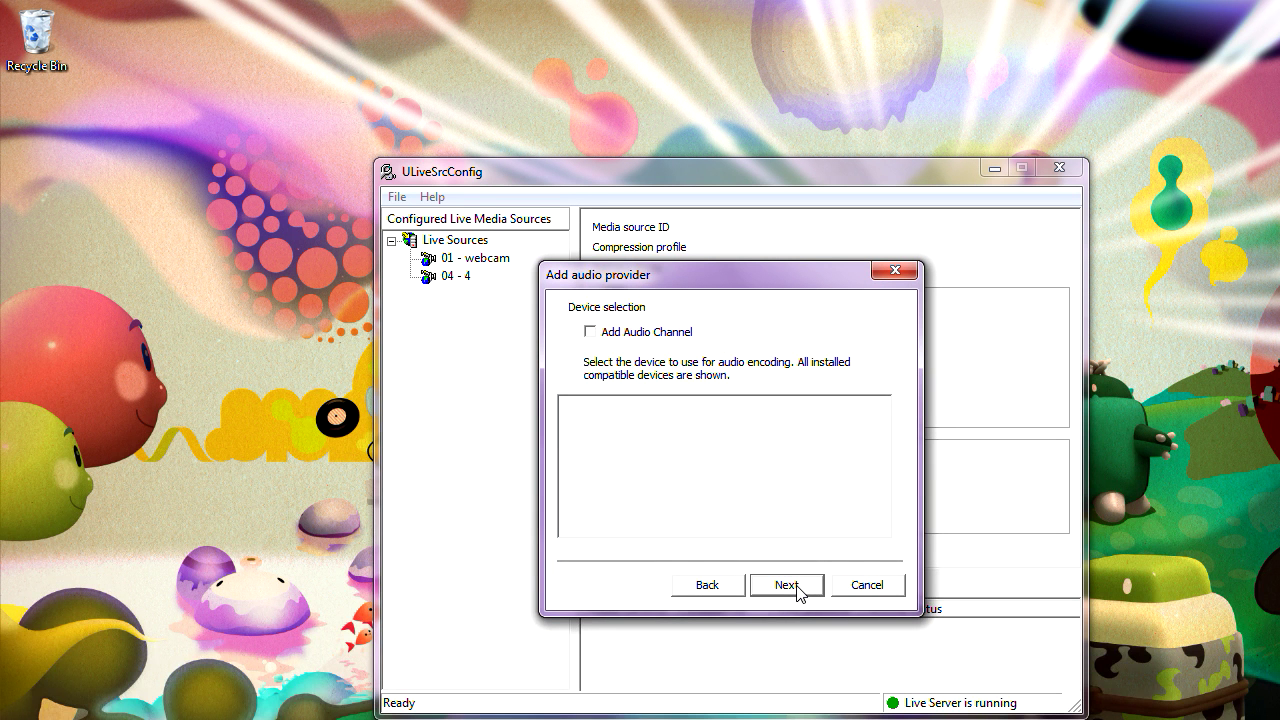
click(800, 590)
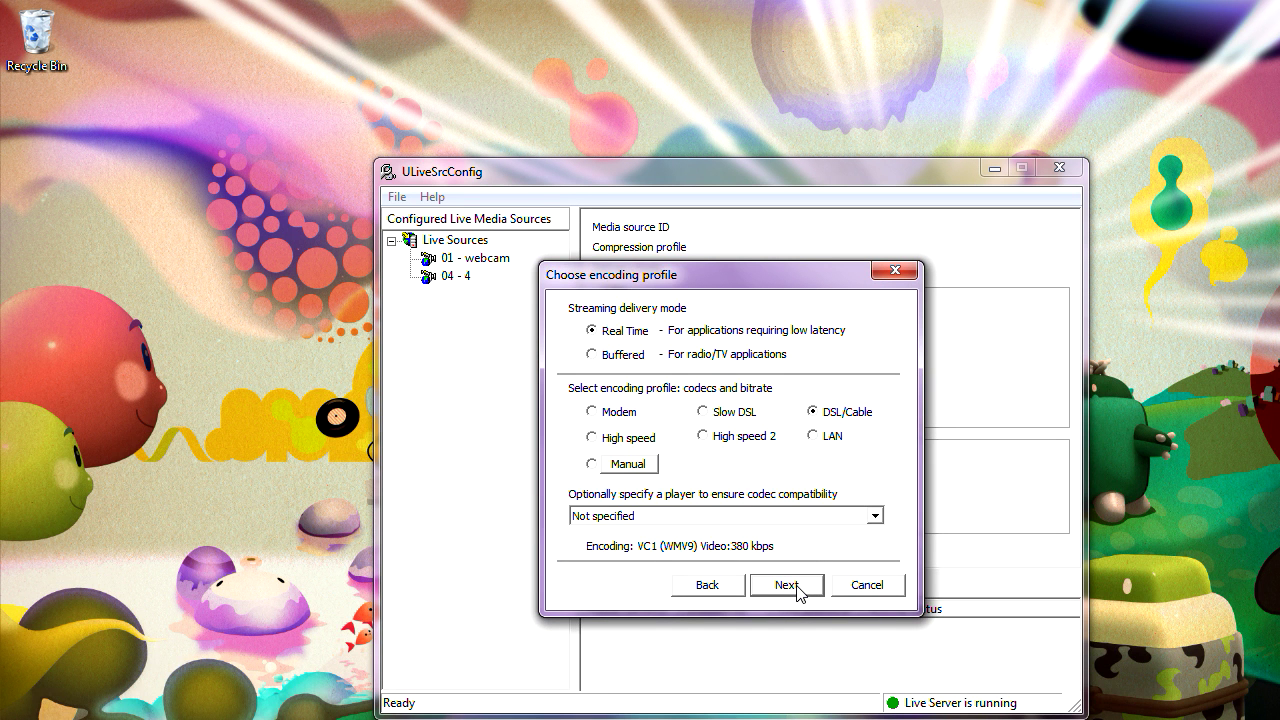
click(645, 445)
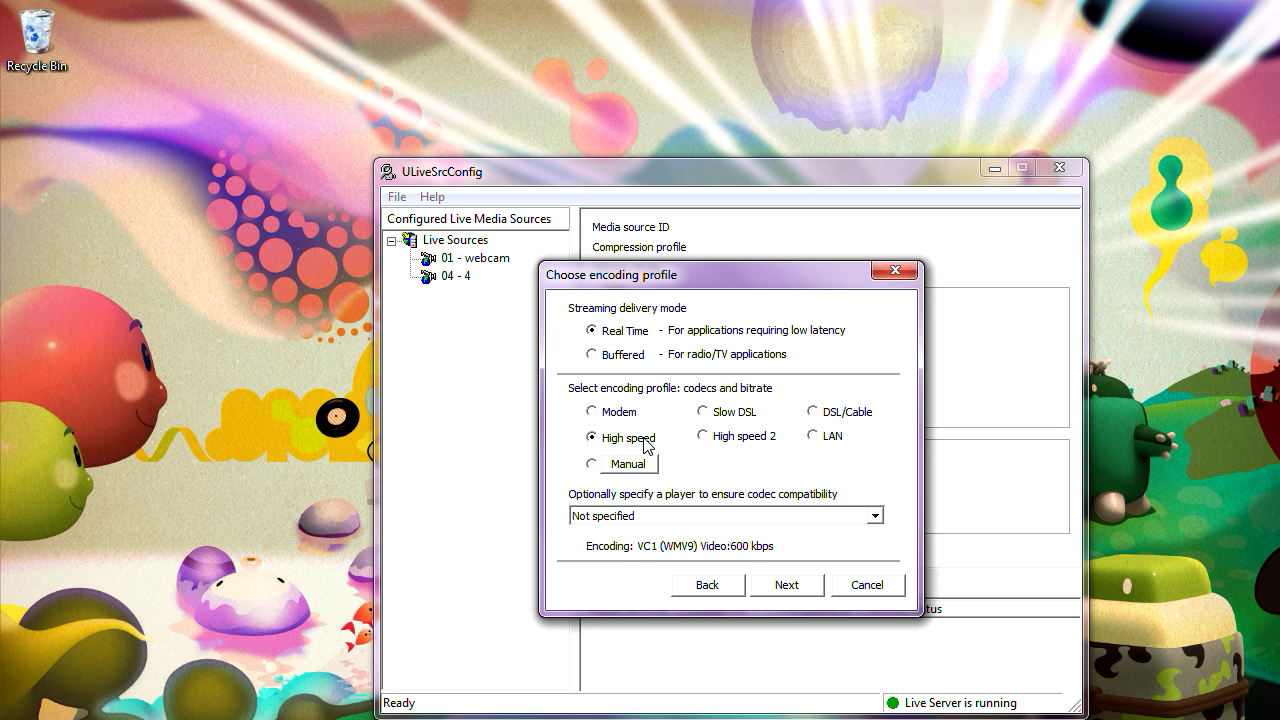
click(875, 517)
click(765, 547)
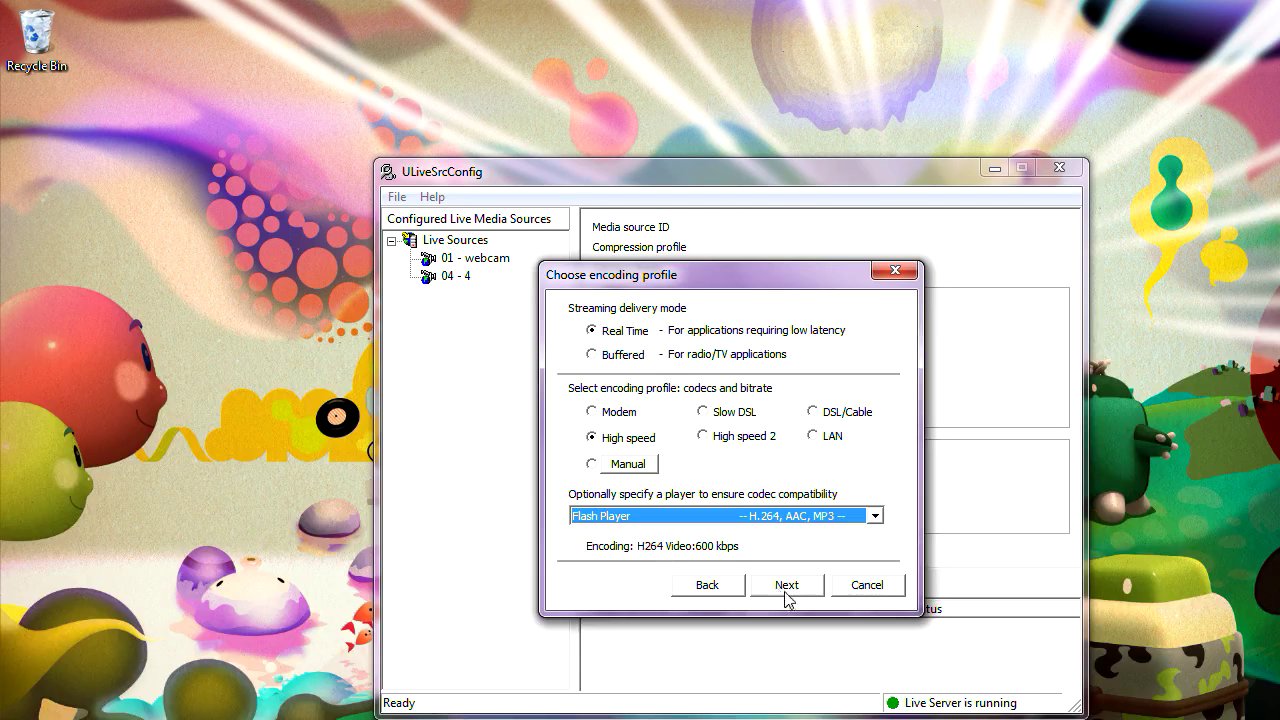
- Give the source the description '2' and finish creating it
click(786, 590)
text(2)
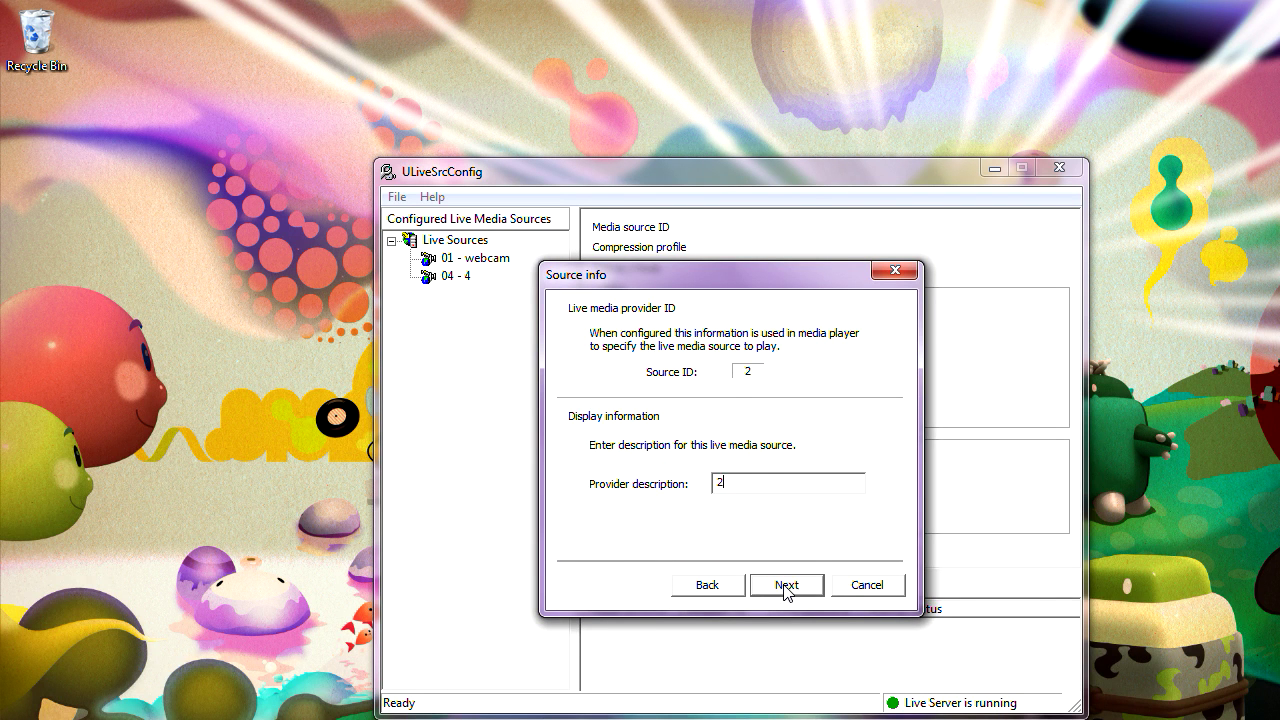
click(786, 588)
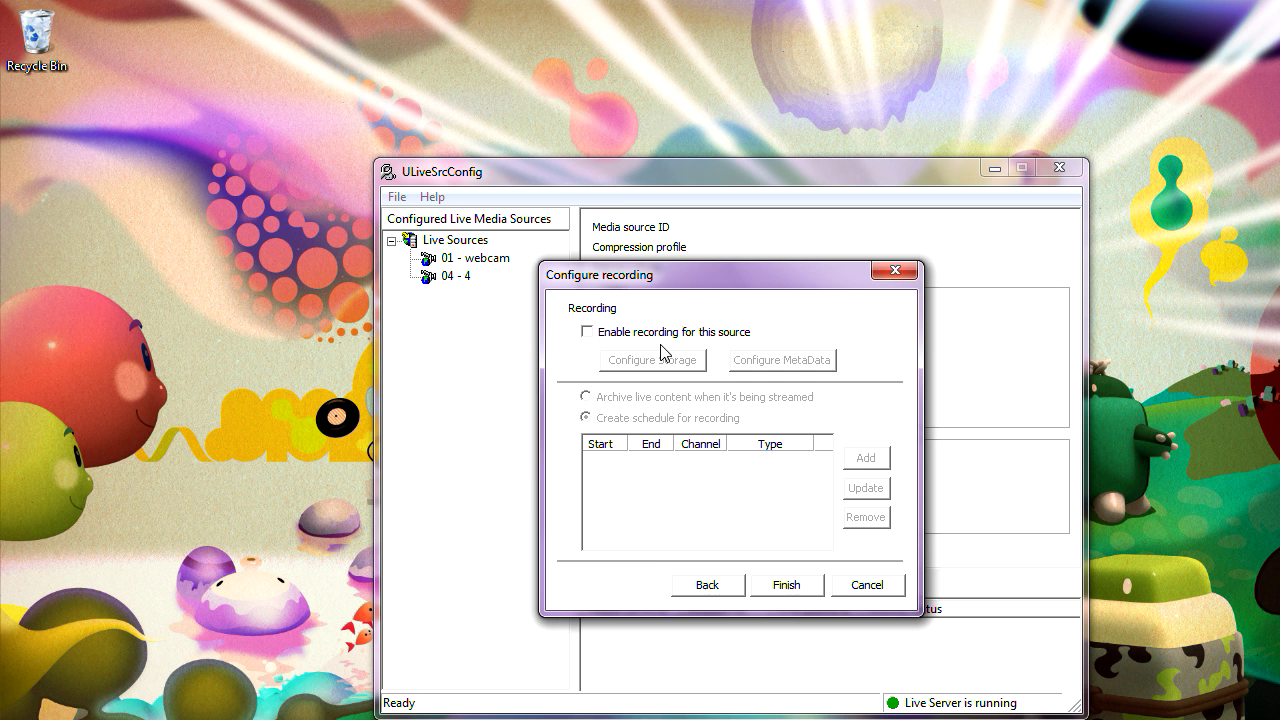
click(786, 585)
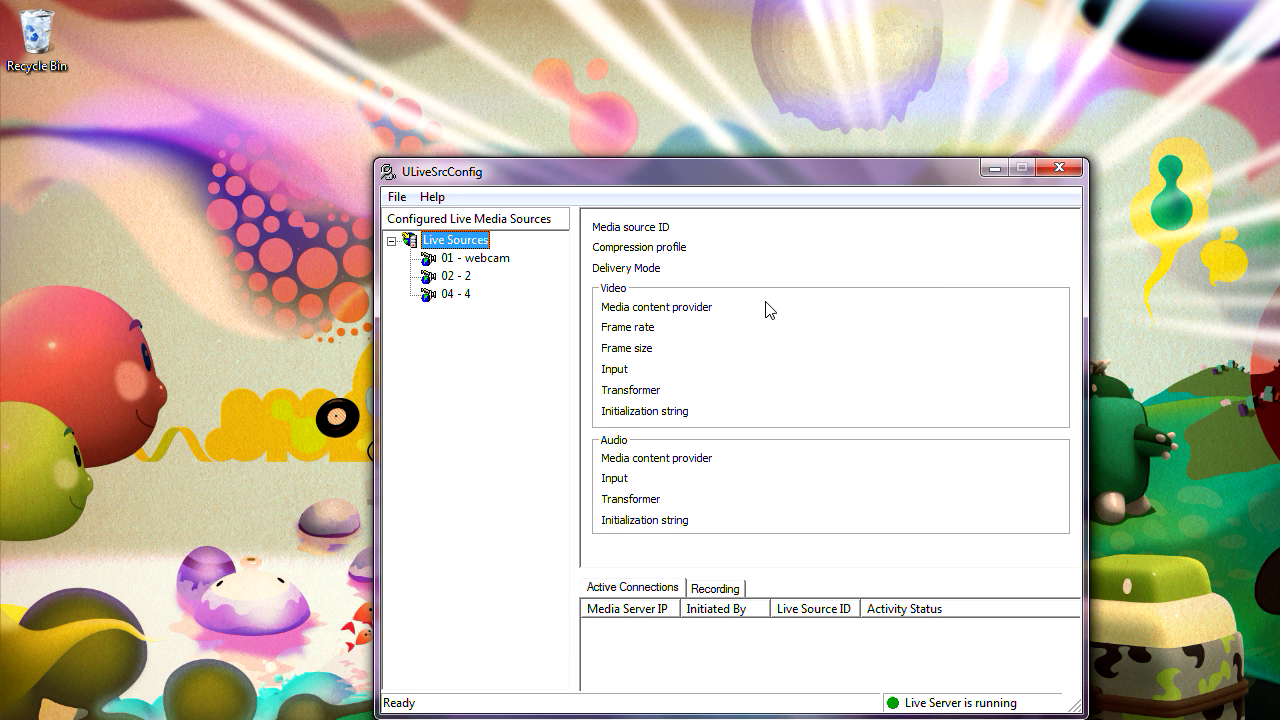
- Check the Recording tab and show the settings of screen-capture source 02 - 2
drag(700, 186, 863, 151)
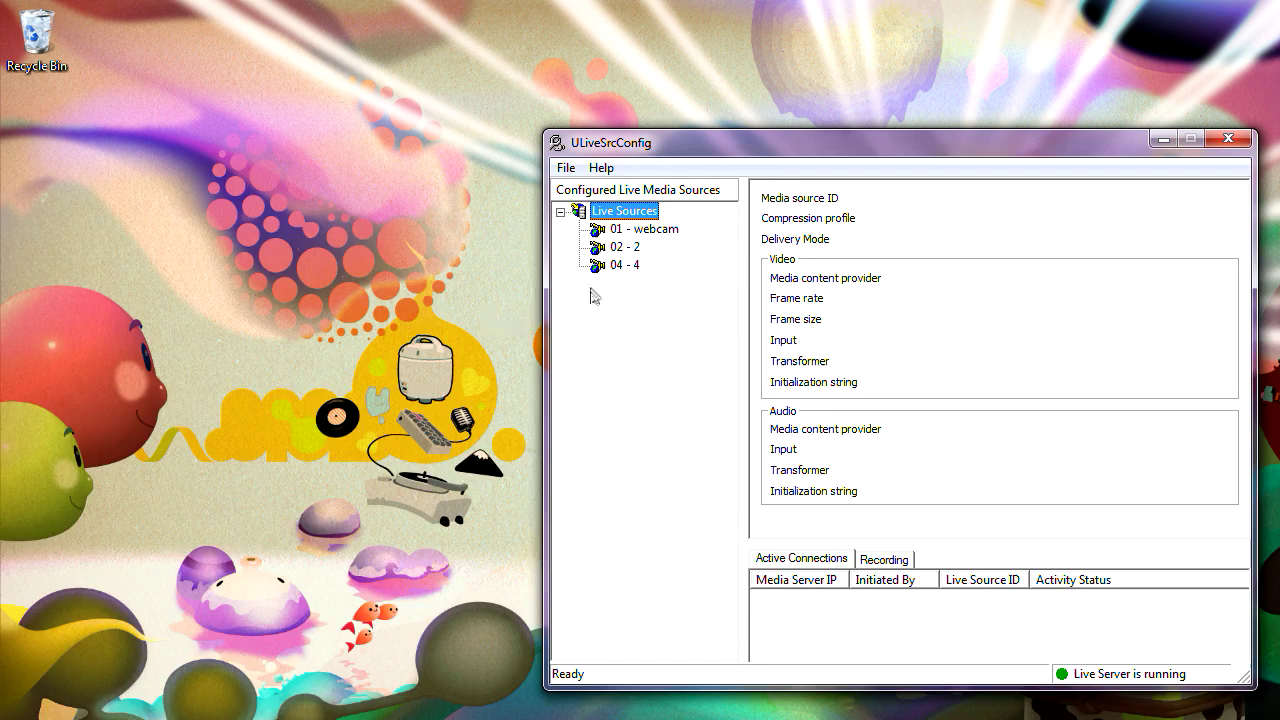
click(880, 560)
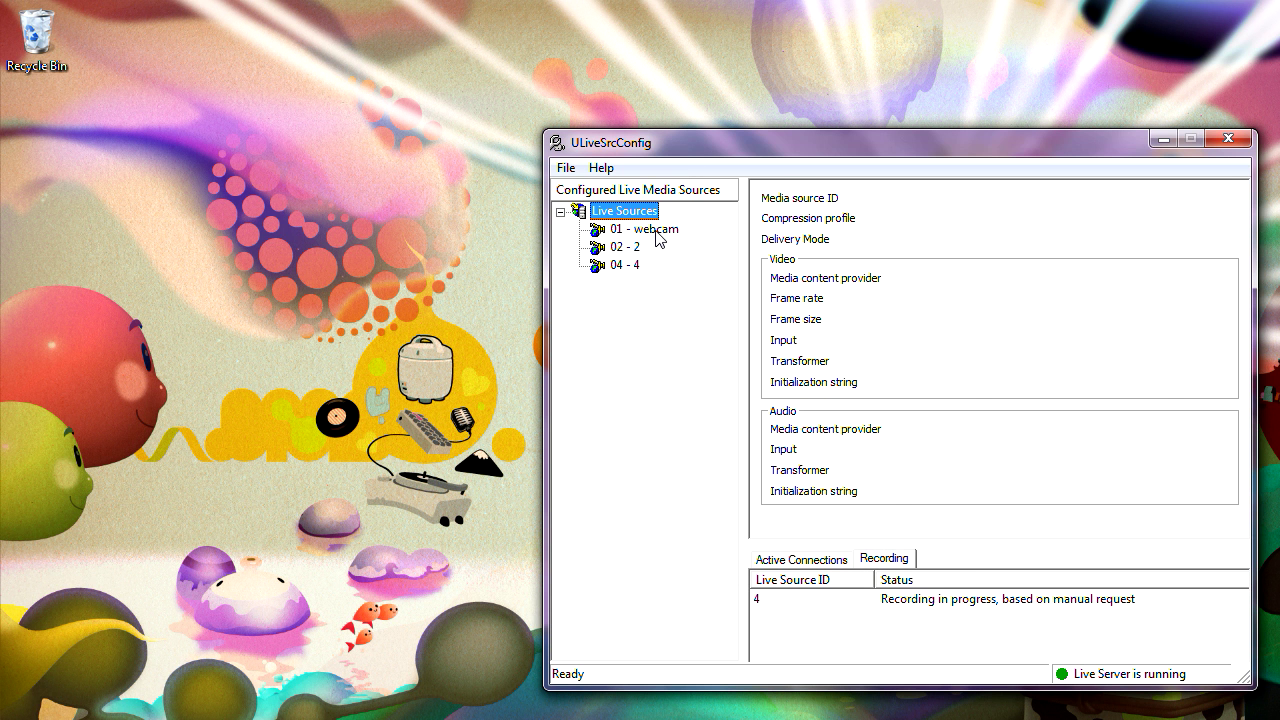
click(624, 247)
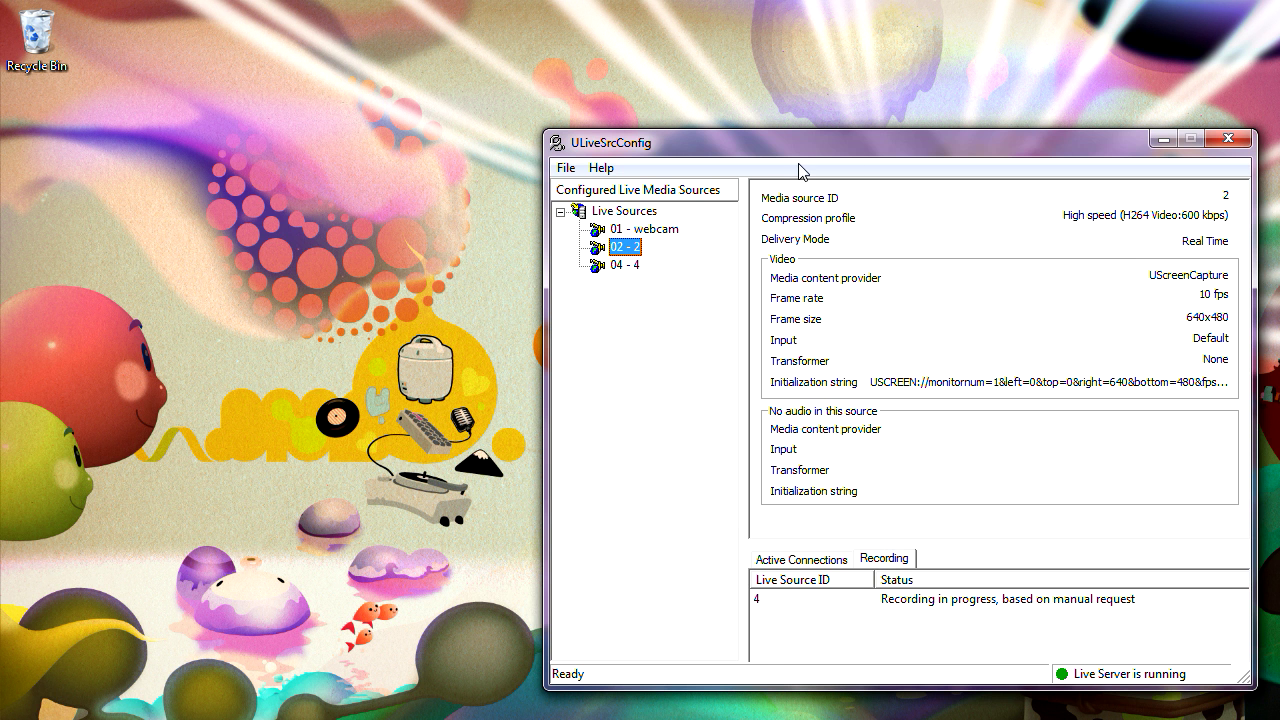
- Move the ULiveSrcConfig window down to the lower right of the screen
drag(779, 150, 827, 218)
drag(53, 417, 88, 422)
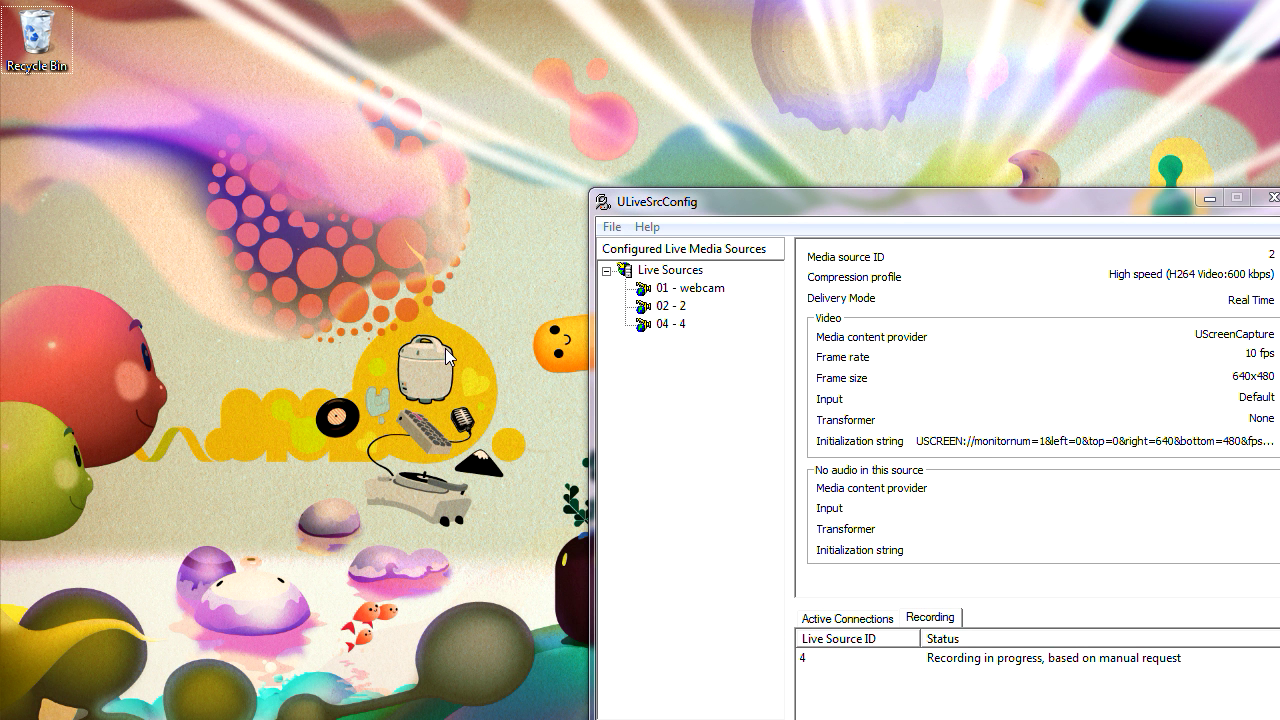
right_click(750, 197)
click(705, 201)
drag(705, 196, 1074, 413)
drag(1116, 470, 1159, 512)
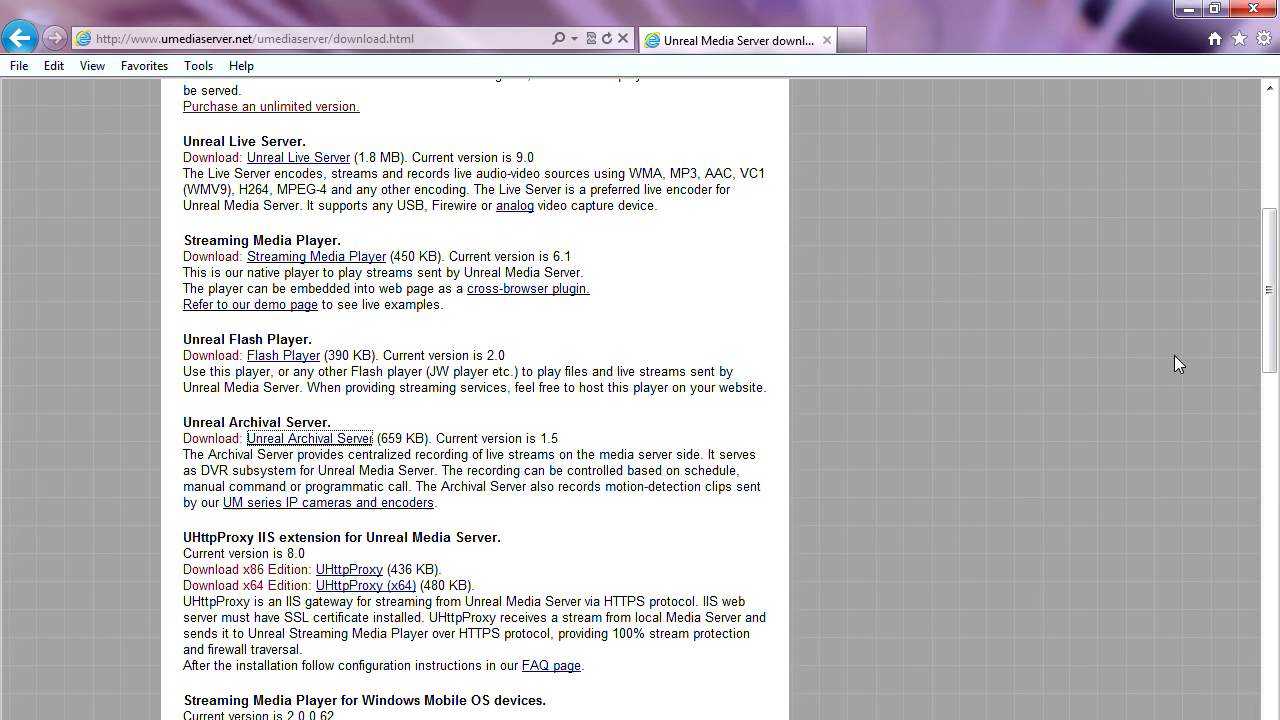
- Navigate via Products > eLecture to the eLecture Download page
drag(1272, 326, 1272, 212)
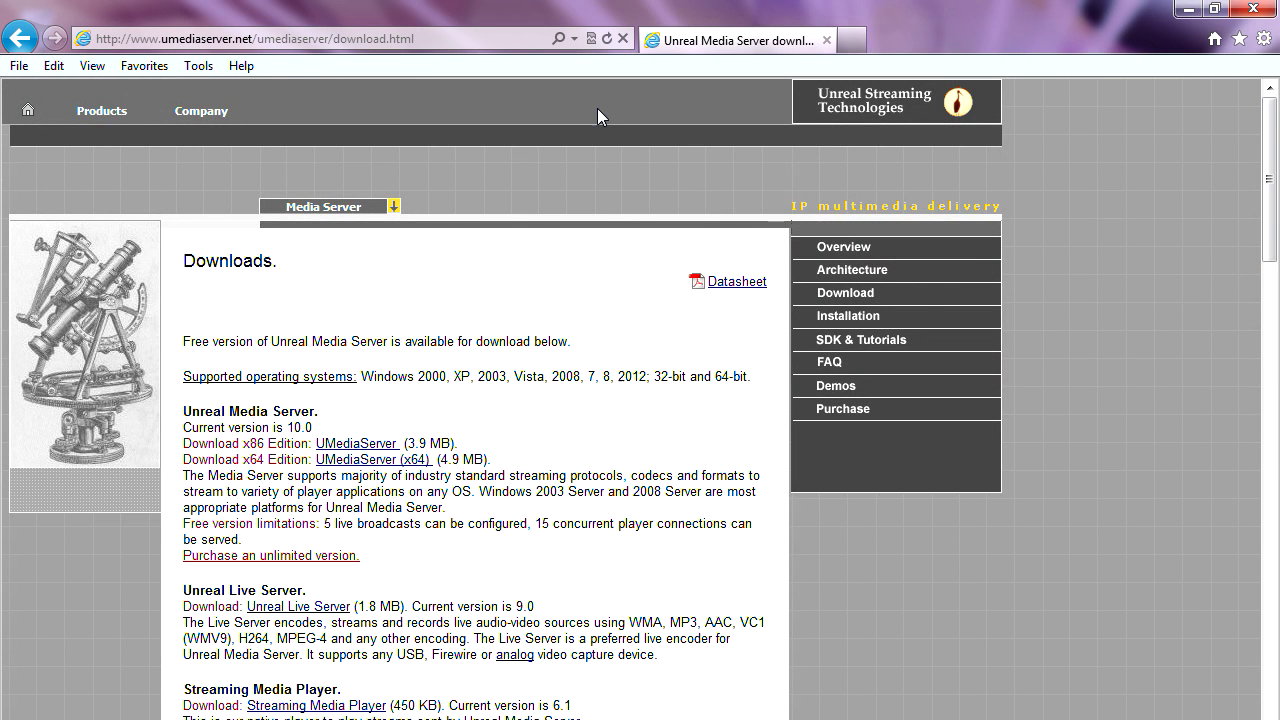
mouse_move(118, 121)
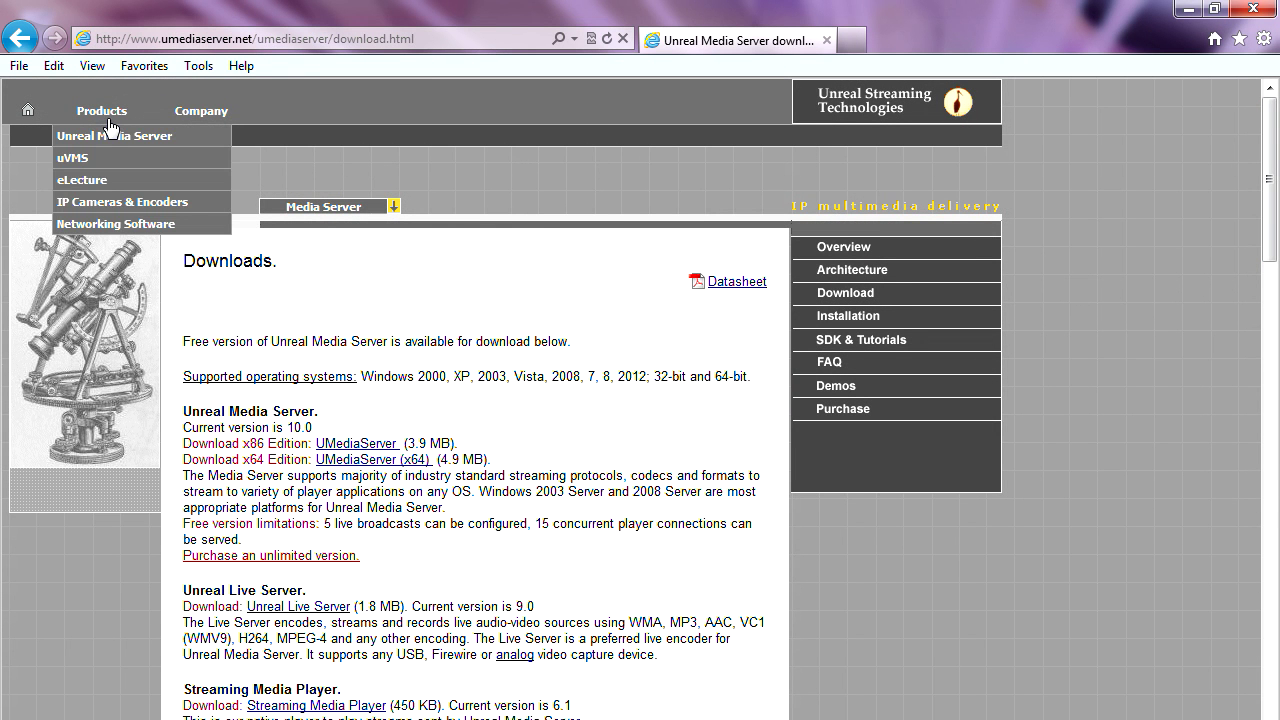
click(103, 182)
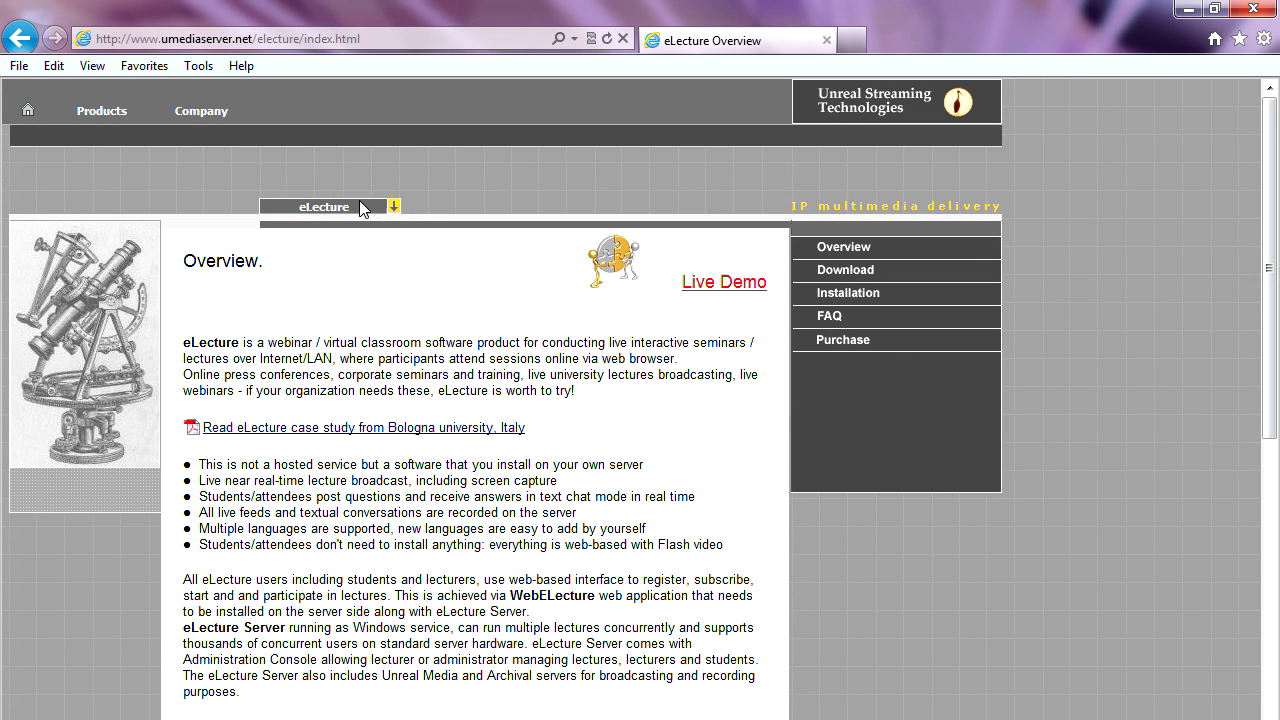
click(839, 276)
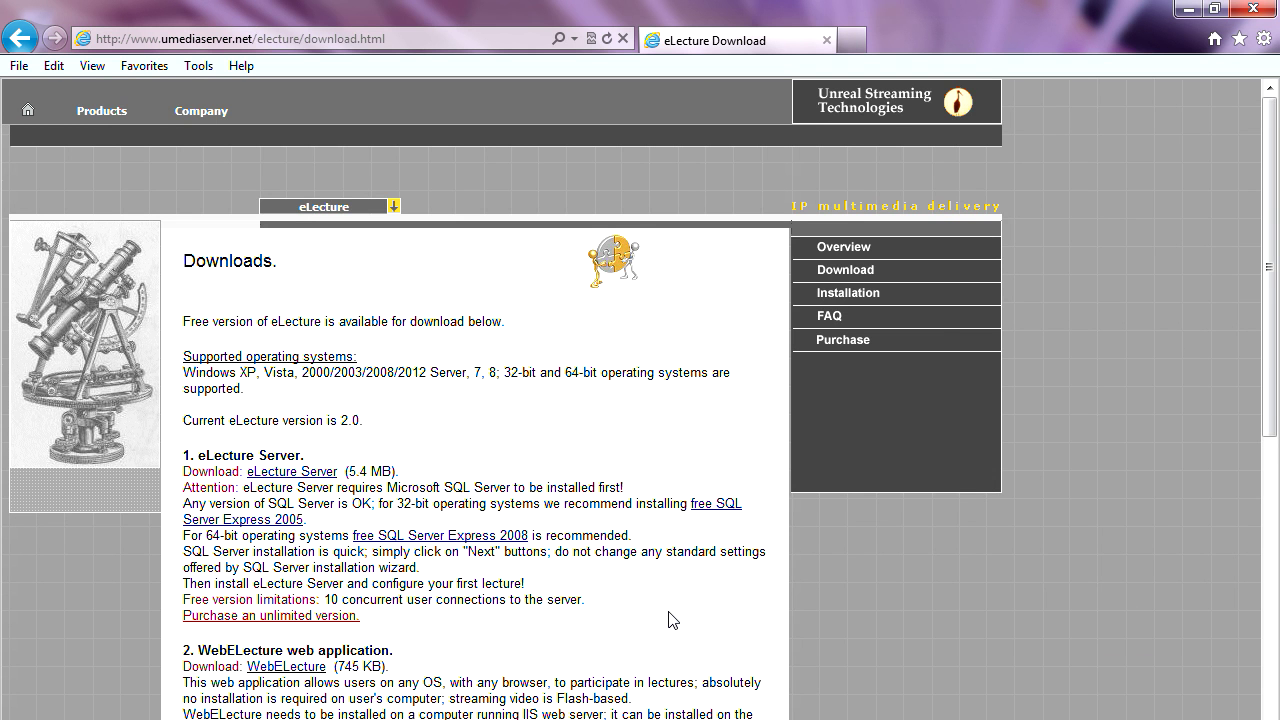
- Download the eLecture Server package and open ELectureServer.zip directly
click(325, 473)
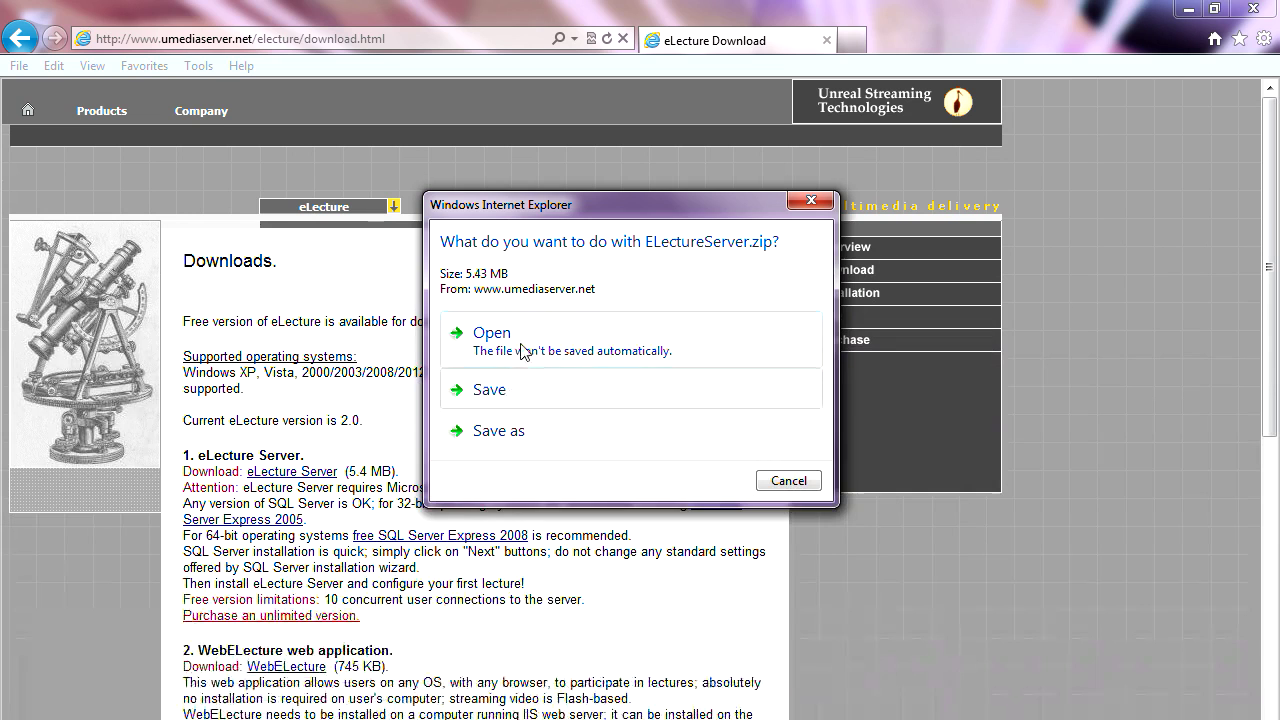
click(524, 342)
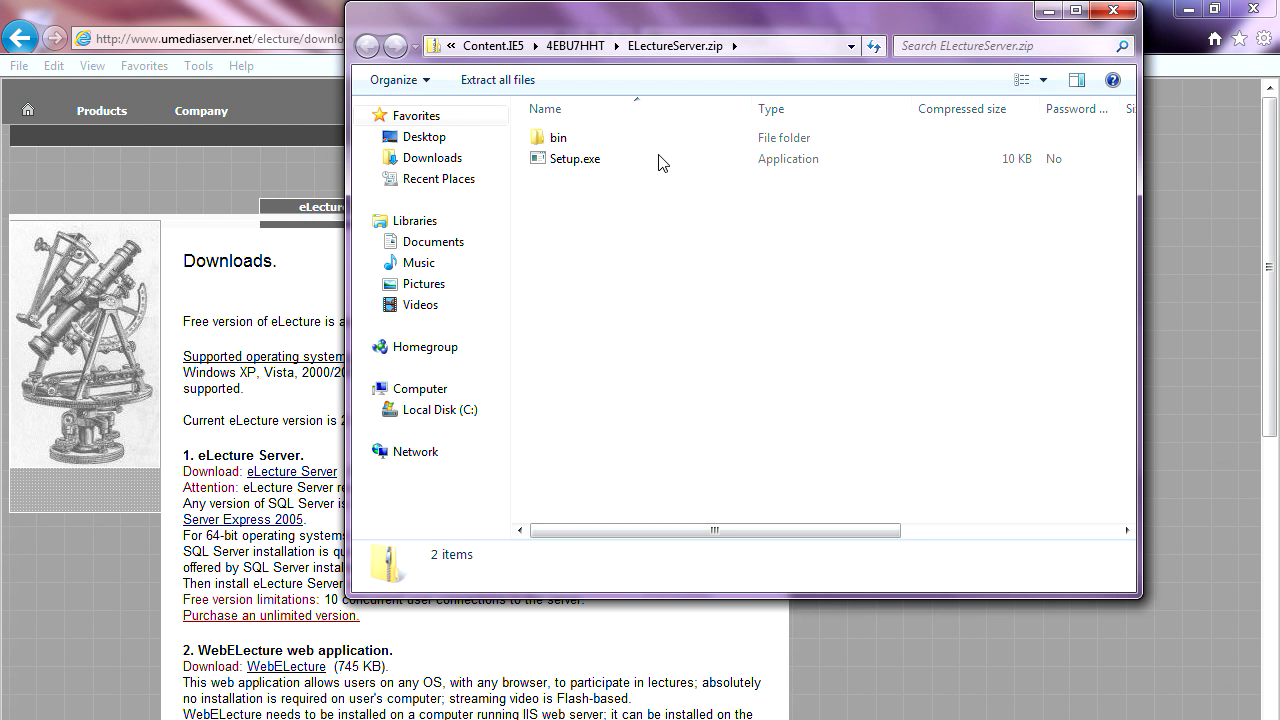
- Run Setup.exe from the ELectureServer.zip archive window
drag(664, 22, 633, 134)
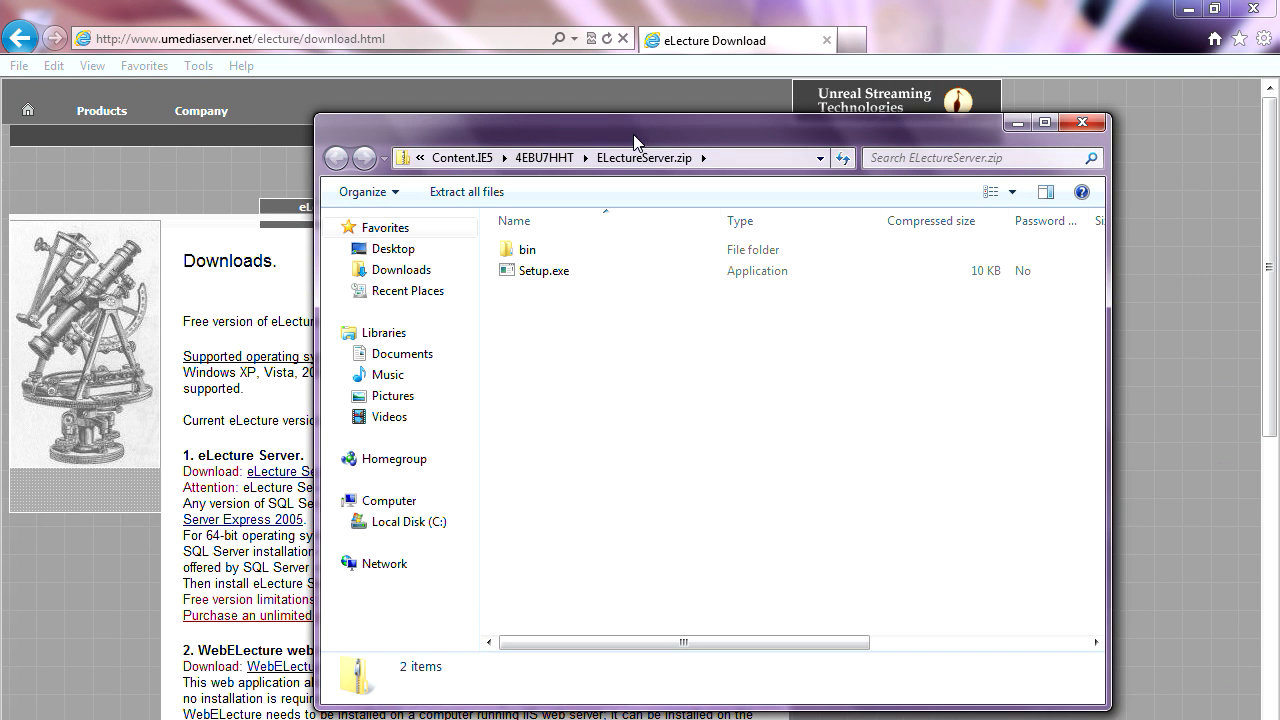
double_click(552, 275)
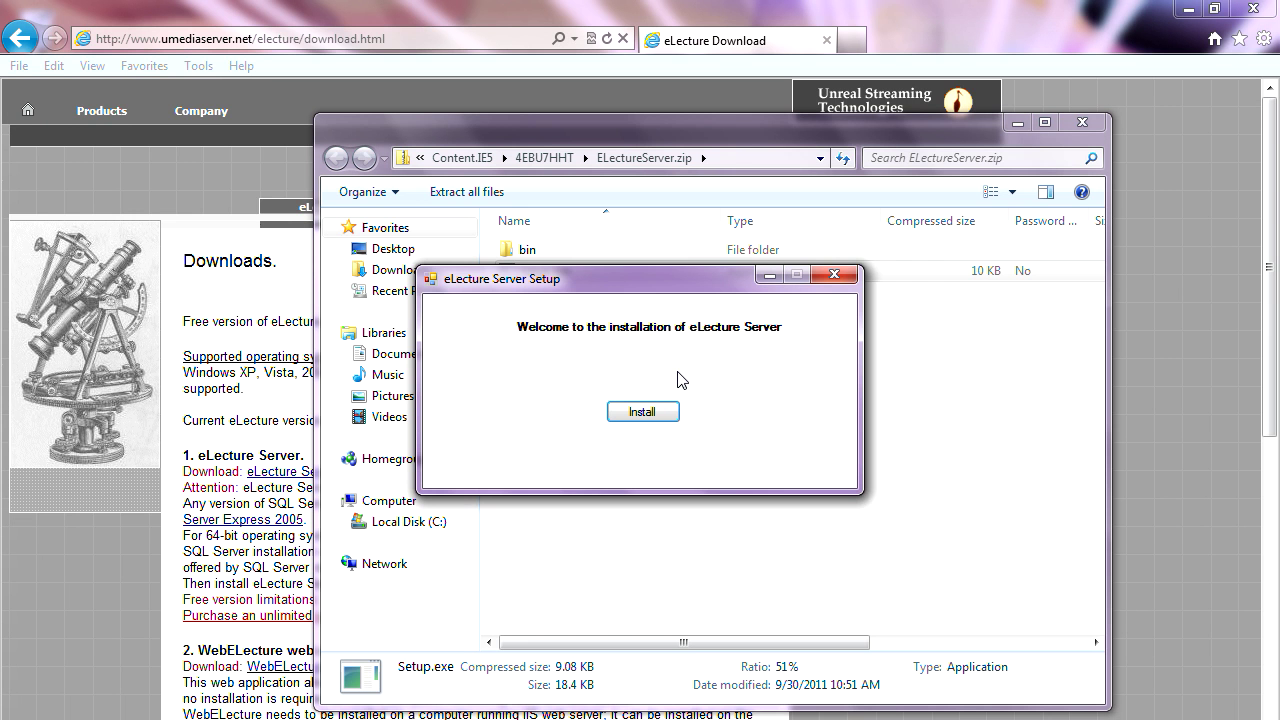
- Accept the licence and install ELecture Server v 2.0 into the default UnrealStreaming\ELectureServer folder
click(647, 416)
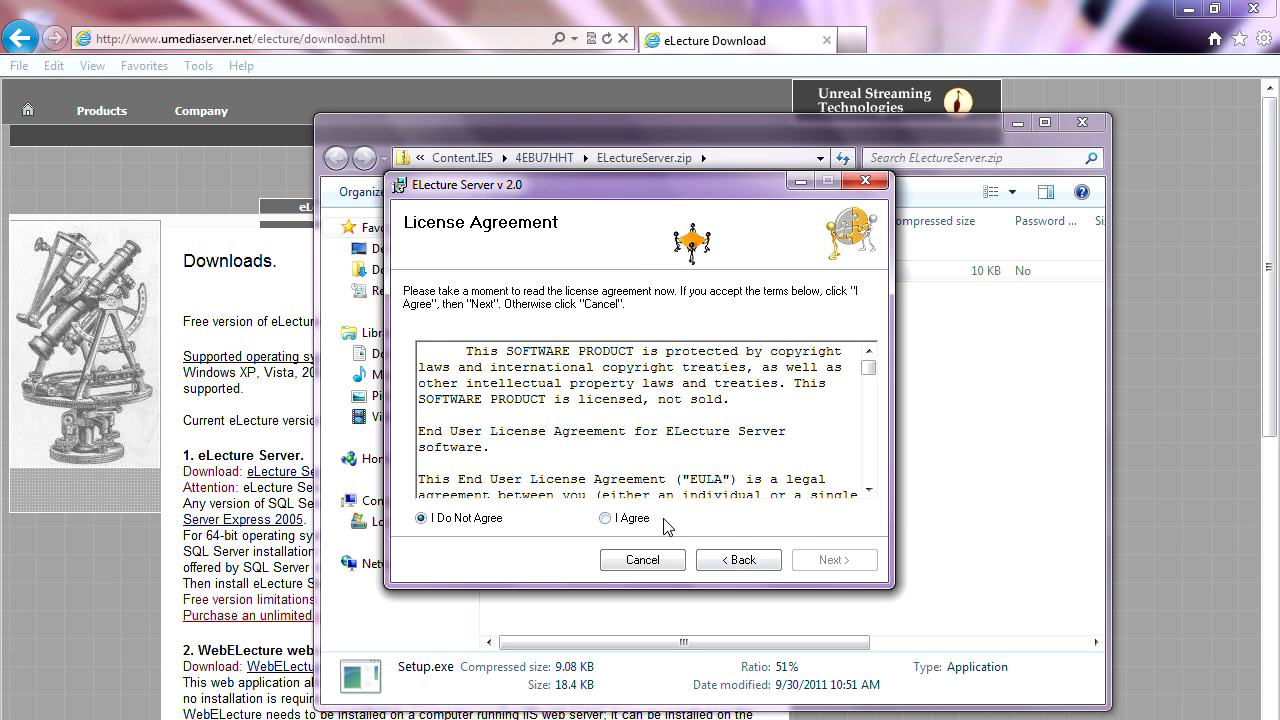
click(638, 518)
click(823, 562)
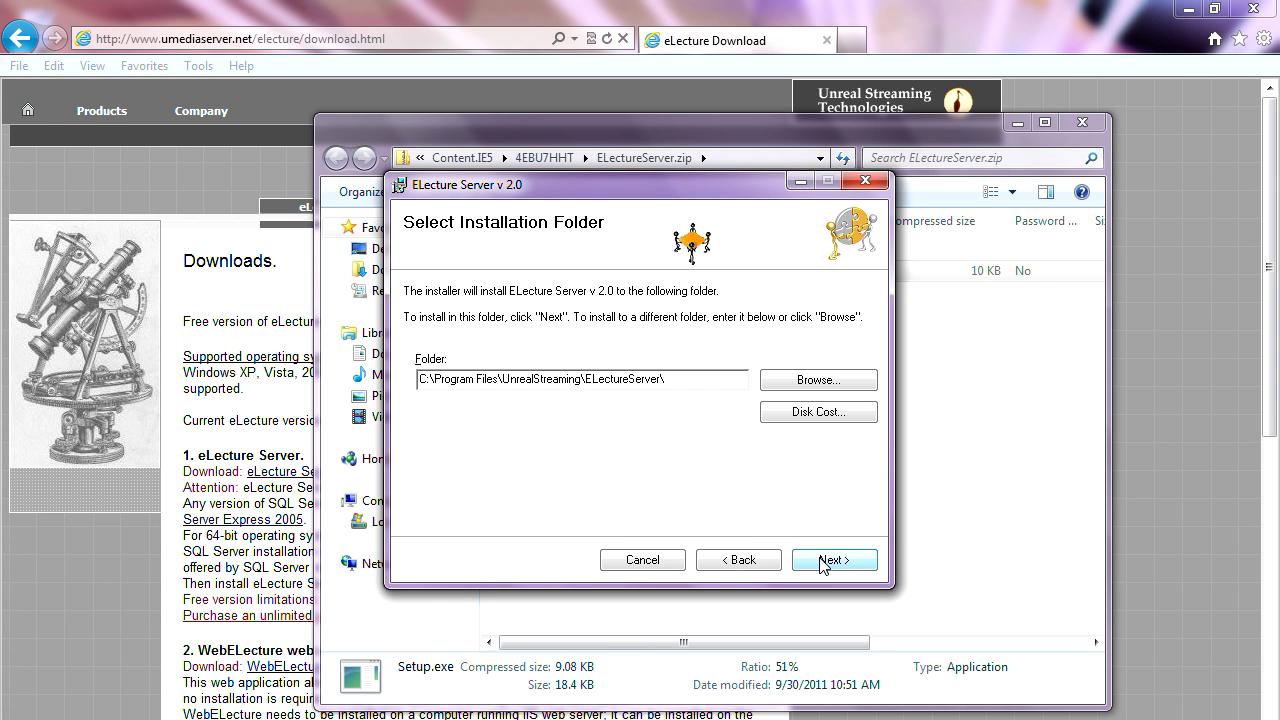
click(823, 562)
click(823, 562)
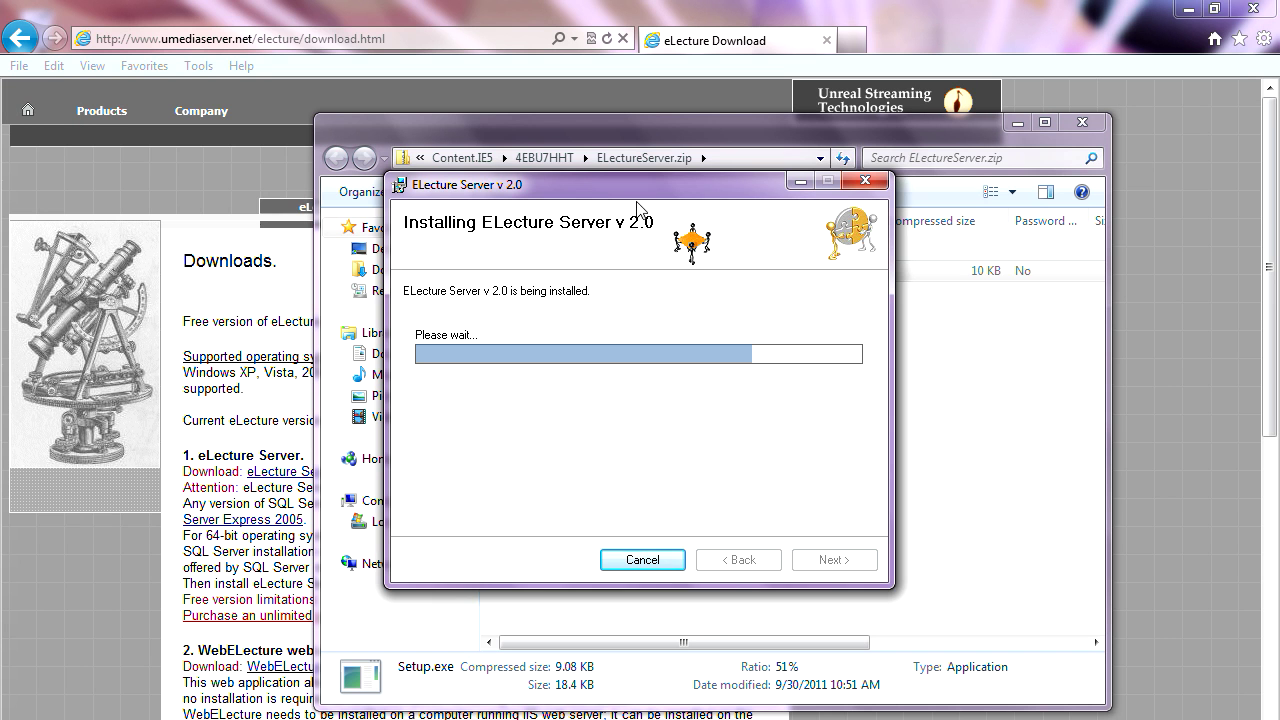
- Let the ELecture Server v 2.0 installation complete, then close both setup windows
drag(605, 186, 600, 214)
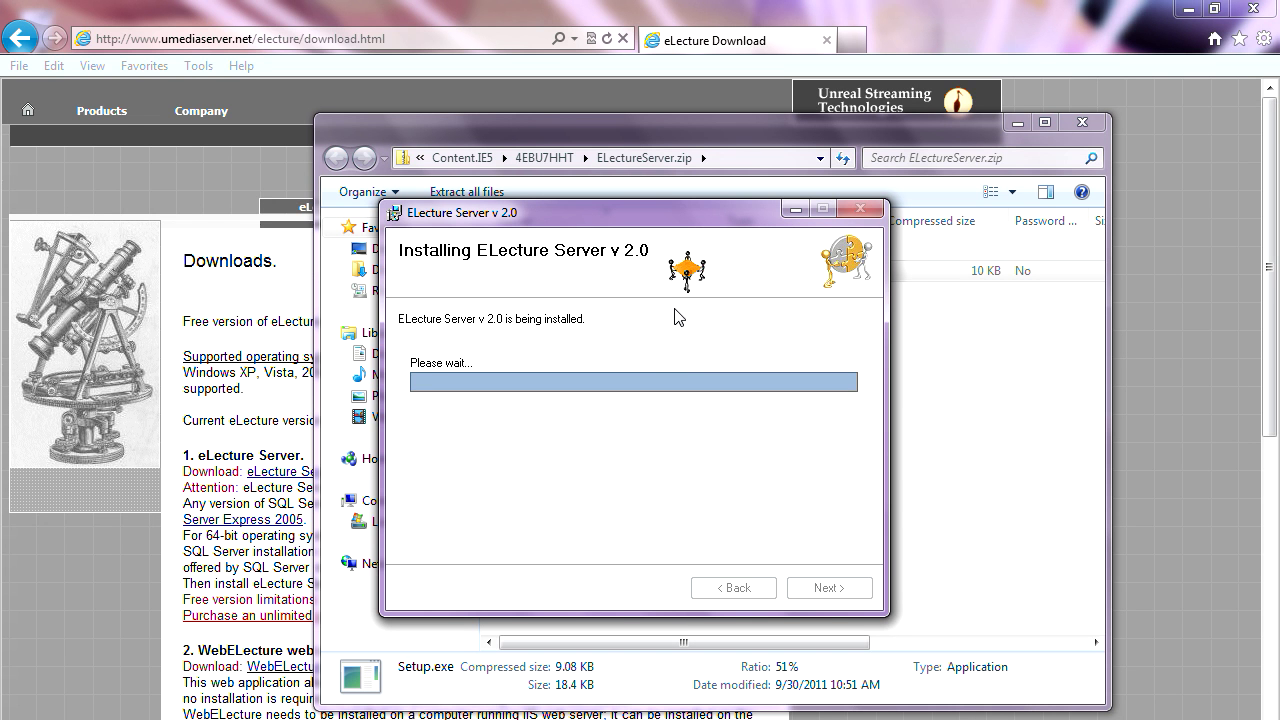
drag(603, 212, 647, 214)
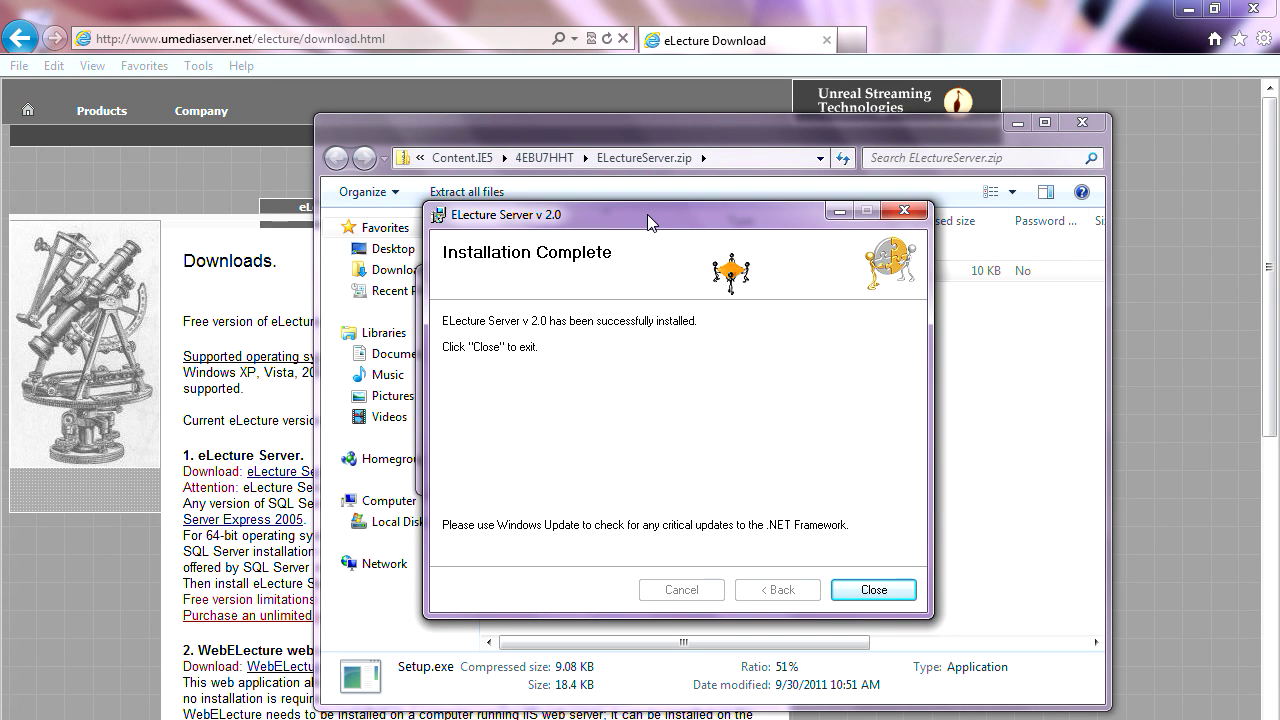
click(872, 590)
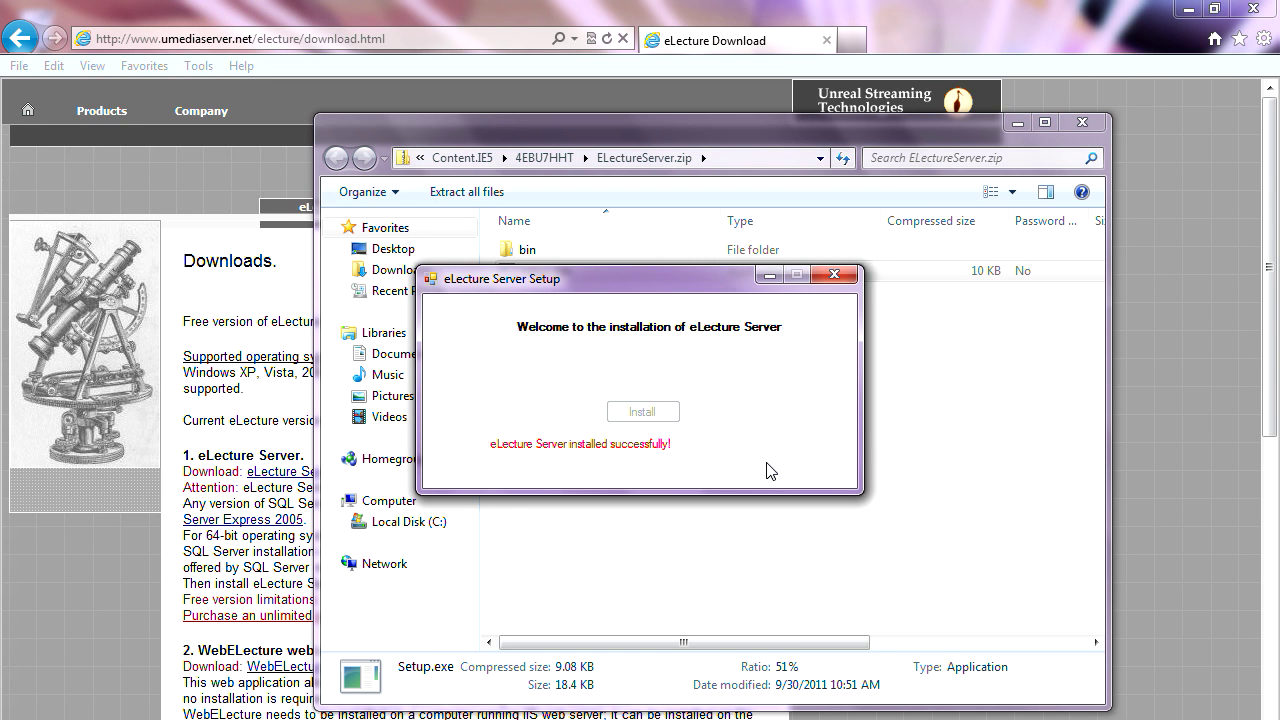
click(838, 272)
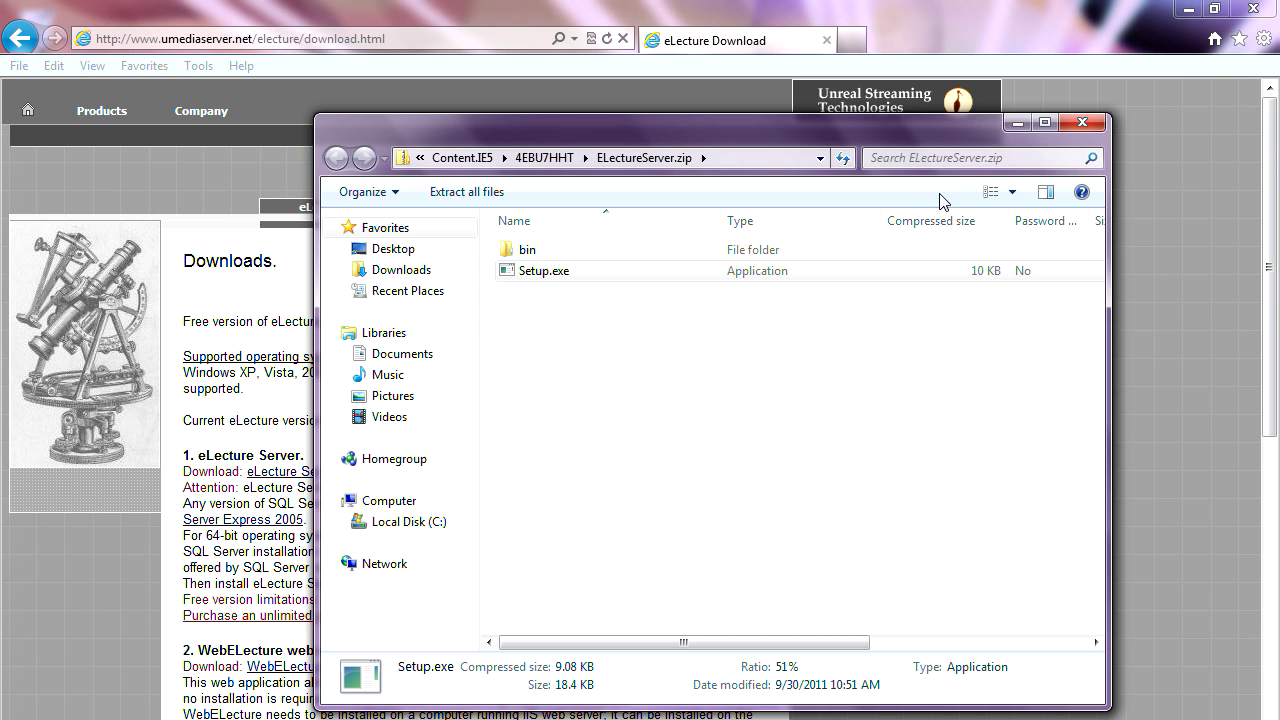
- Close the zip folder and launch Unreal Streaming > ELecture Server Administration from the Start menu
click(1082, 122)
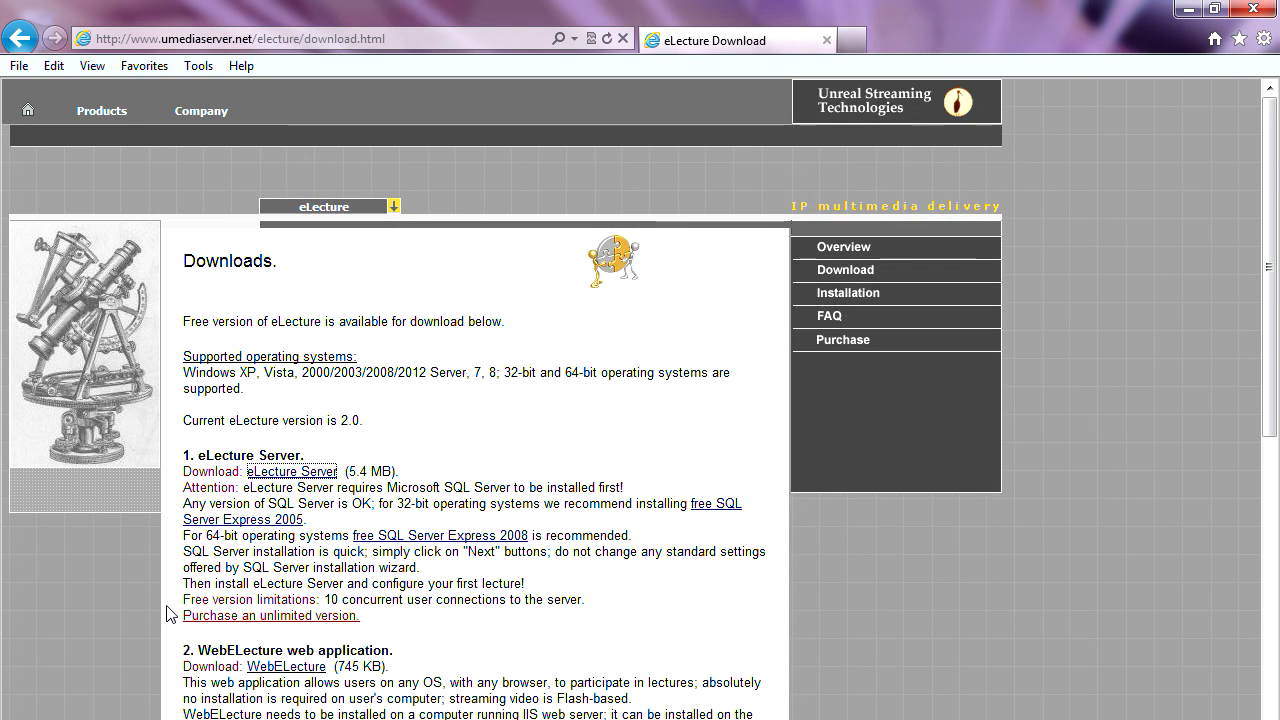
click(26, 719)
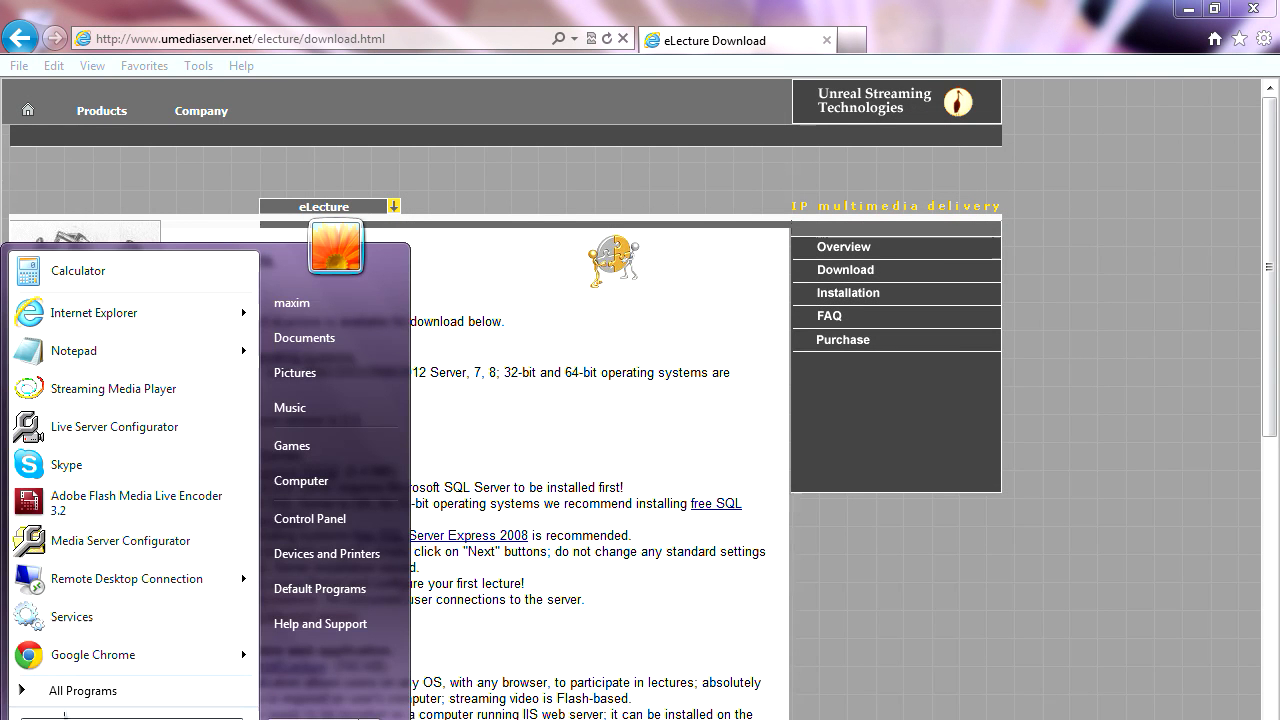
click(97, 691)
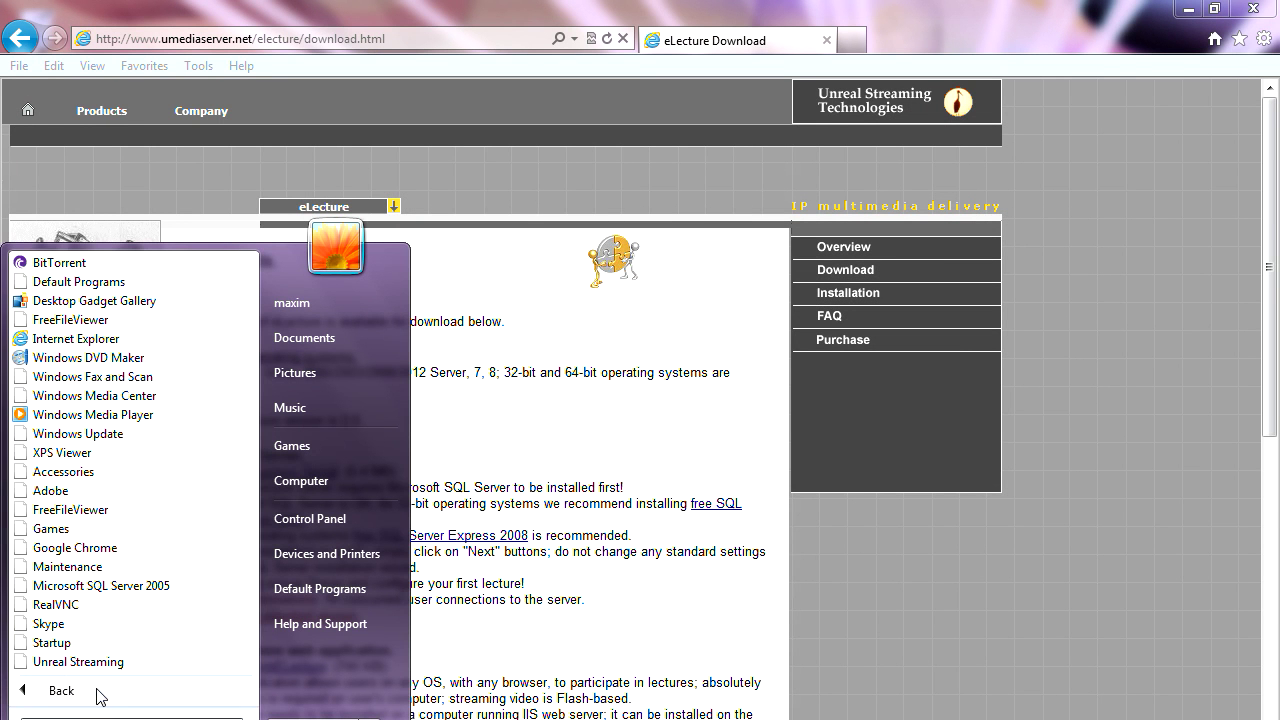
click(118, 663)
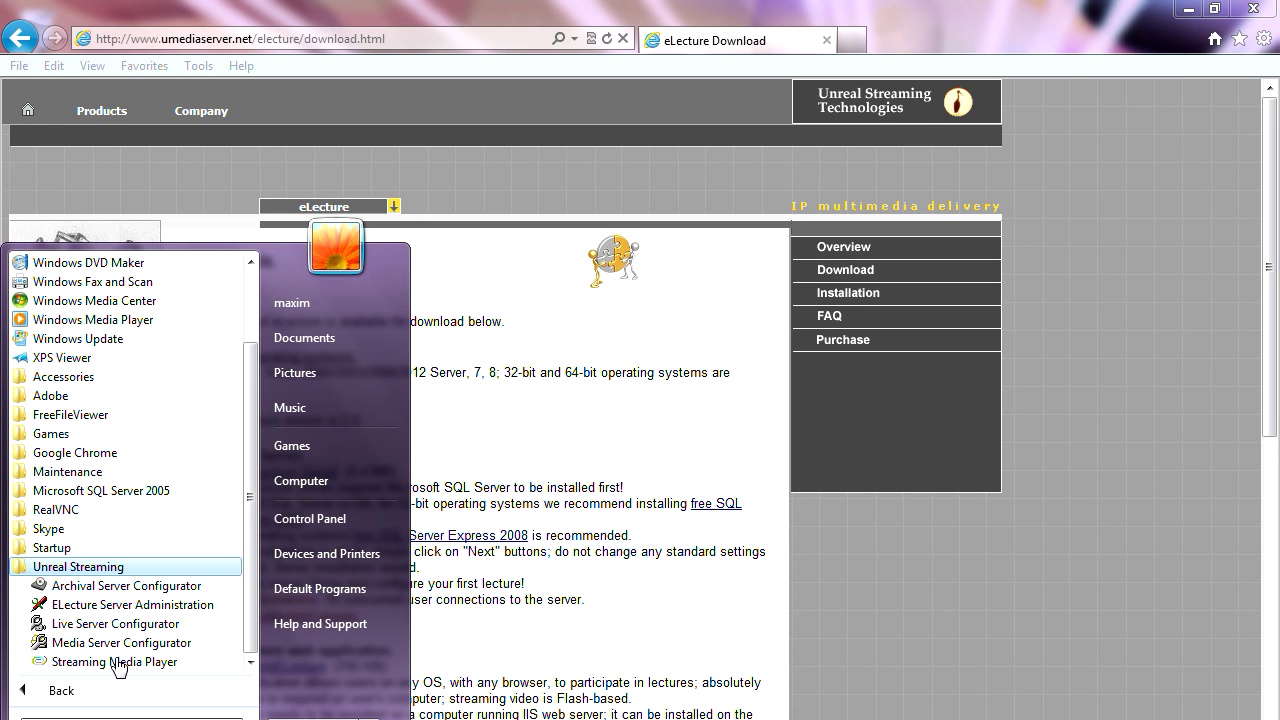
click(127, 606)
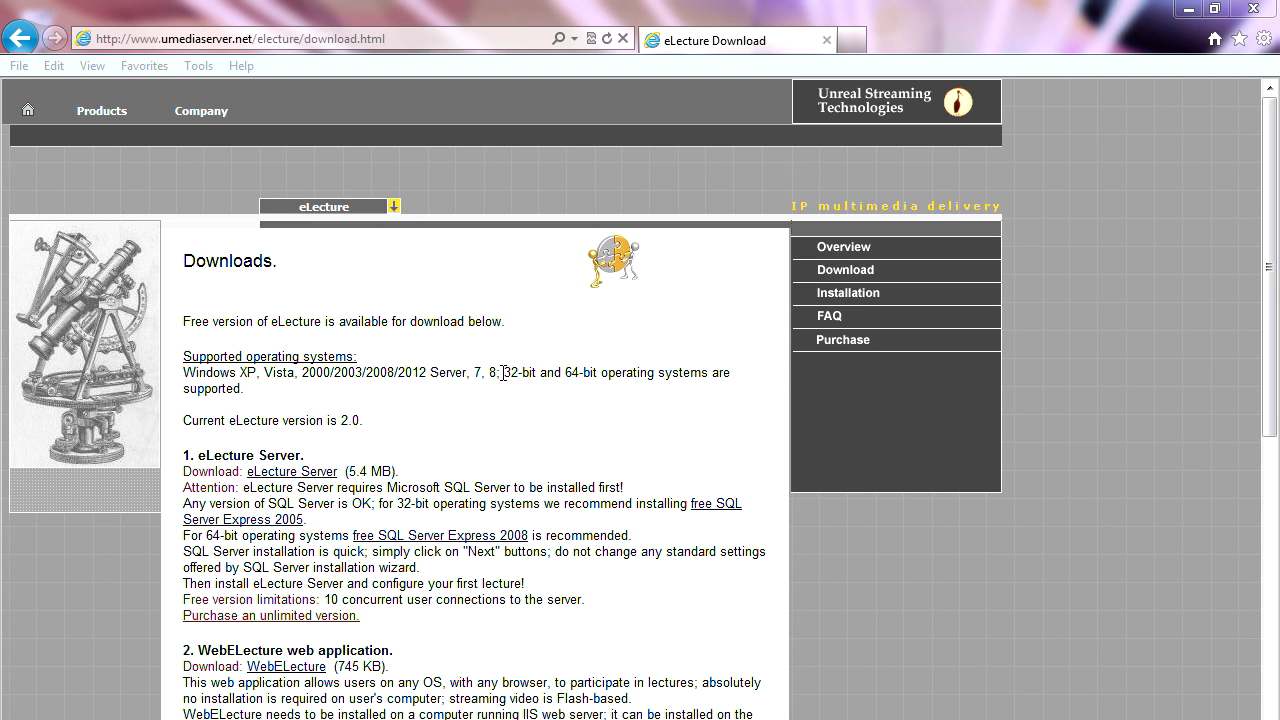
click(1188, 12)
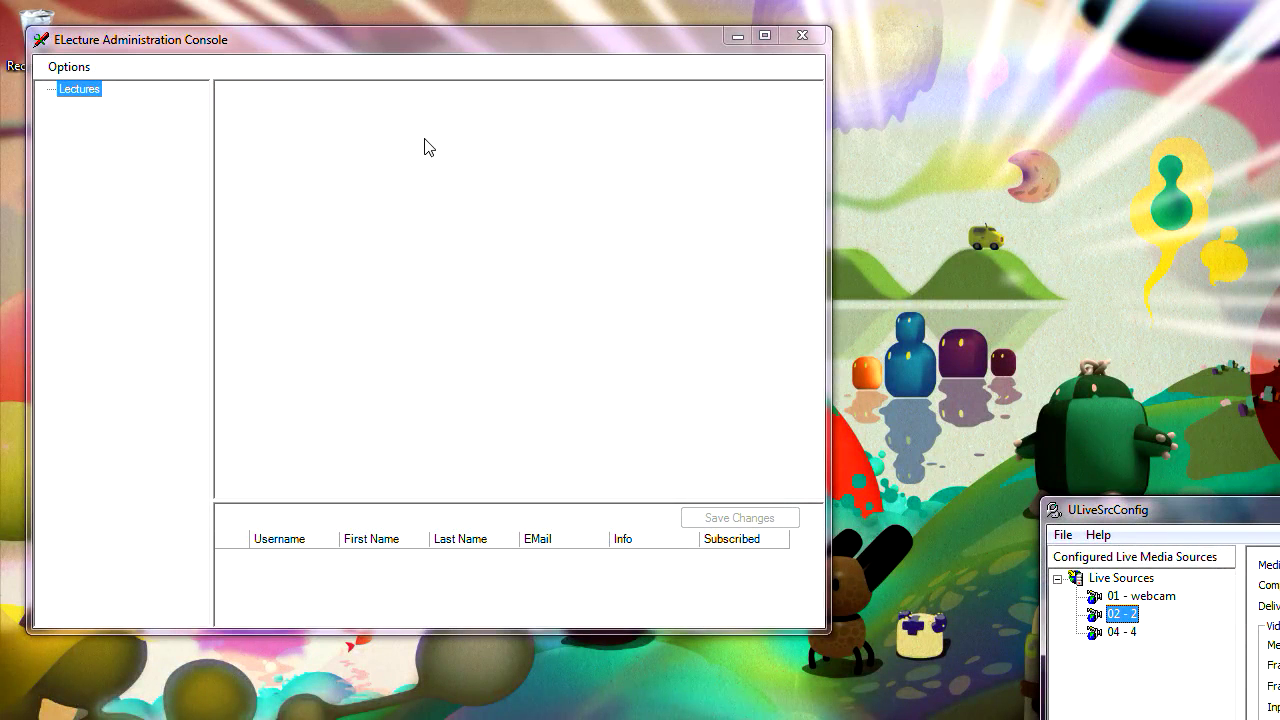
- Bring the console forward and review the ELecture server settings, accepting them unchanged
click(386, 45)
drag(385, 43, 513, 87)
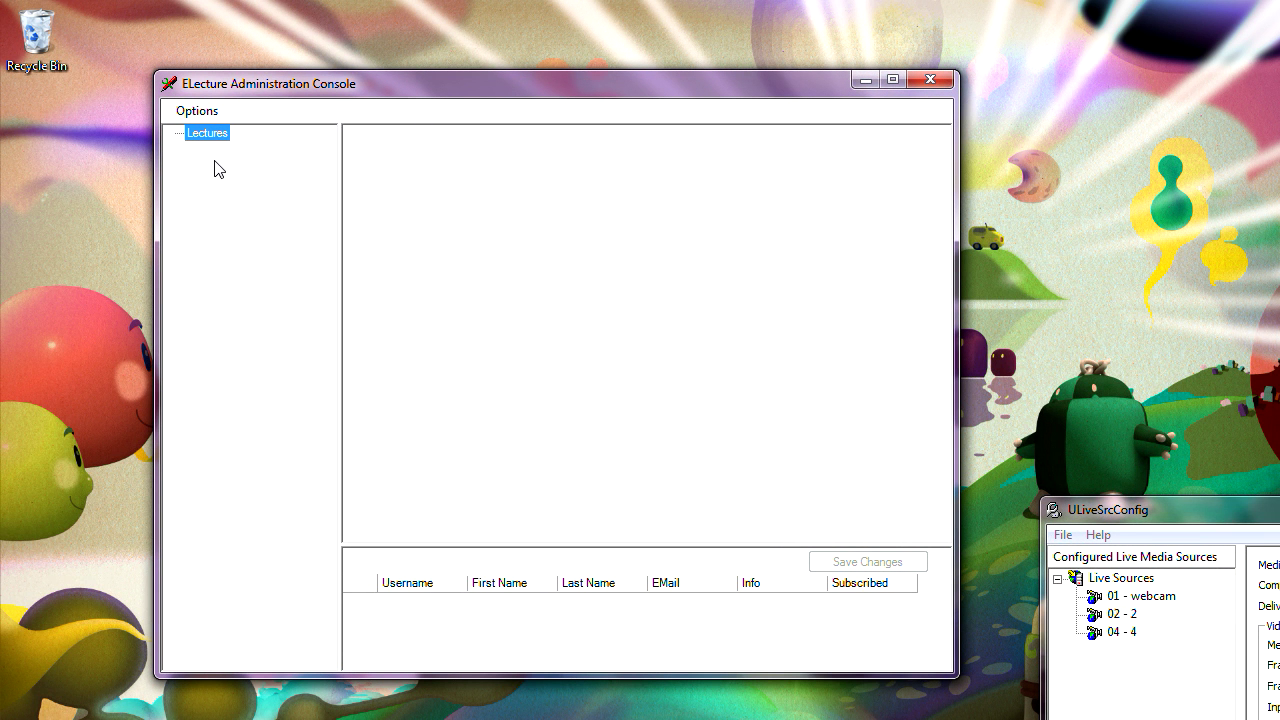
click(205, 116)
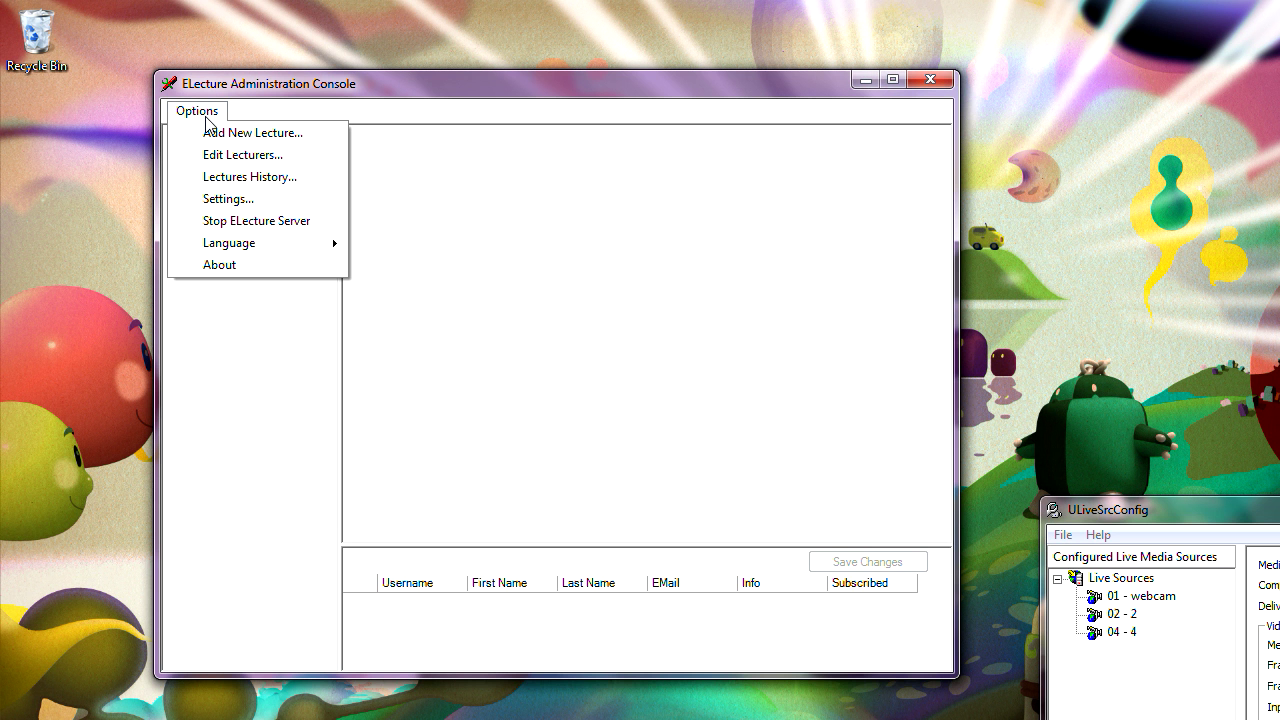
click(233, 206)
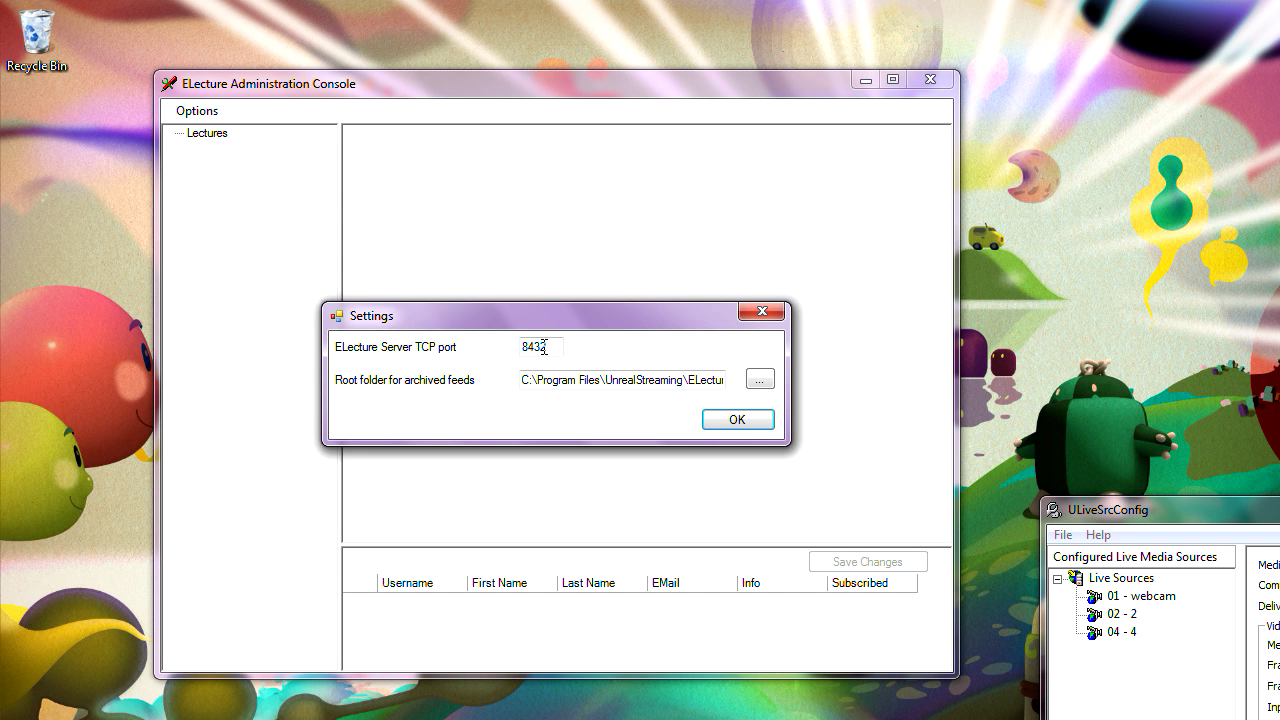
click(763, 314)
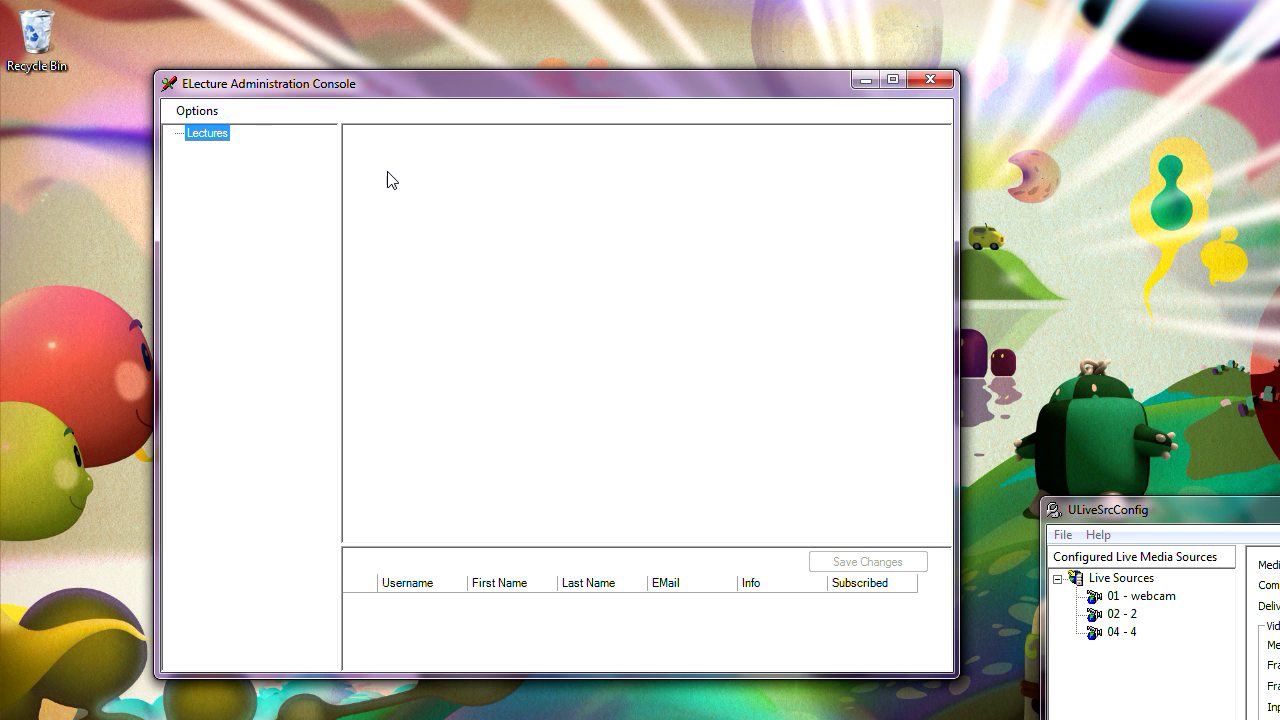
click(204, 115)
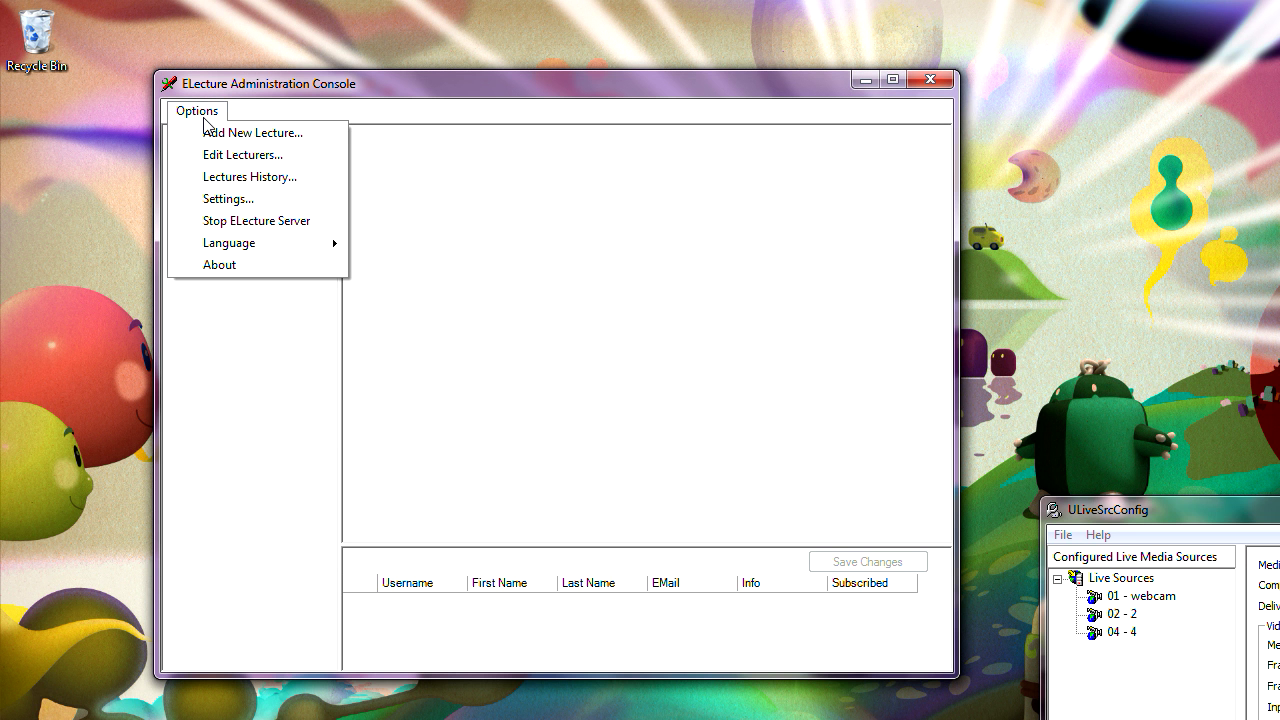
click(259, 103)
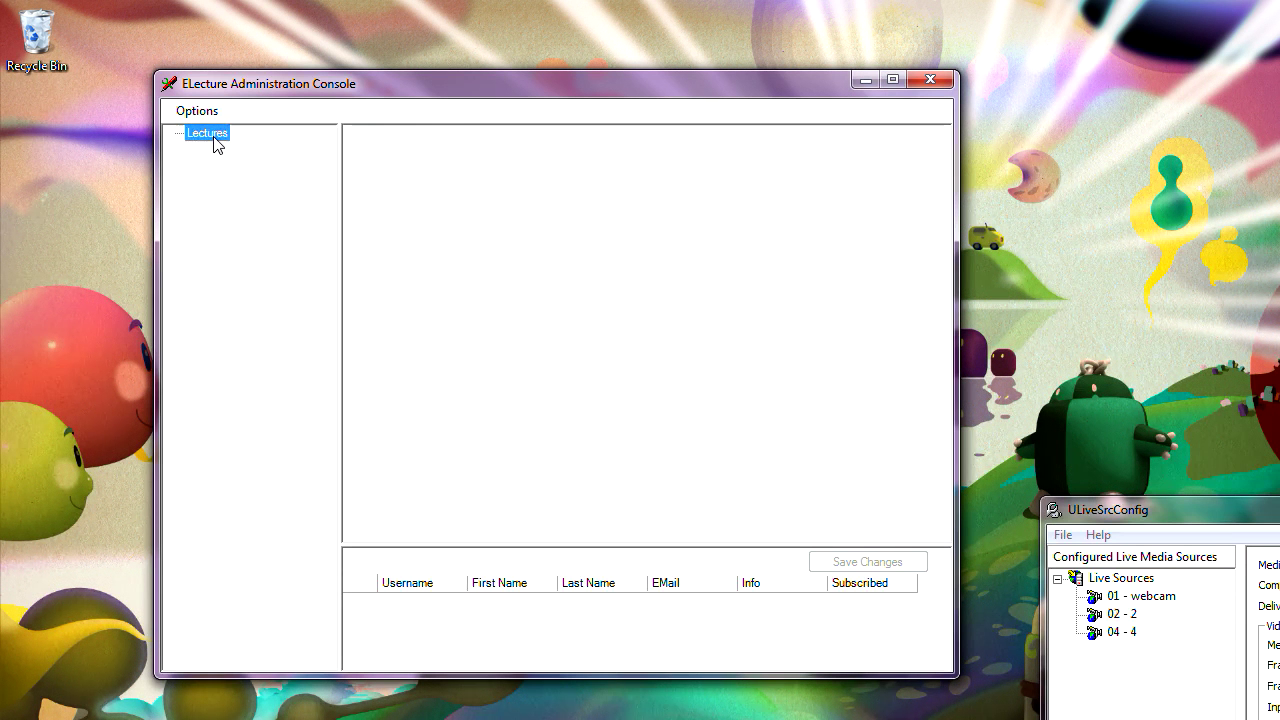
- Check the Options > Language submenu, then choose Options > Add New Lecture
click(200, 113)
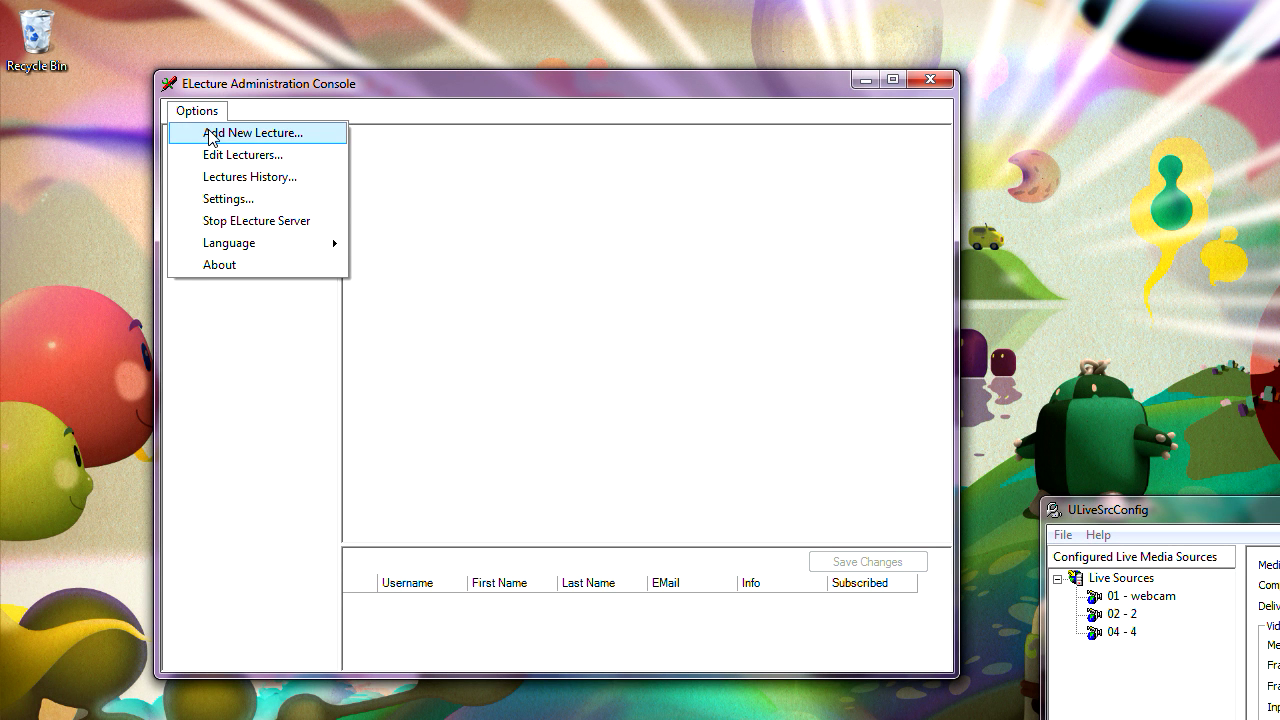
mouse_move(230, 250)
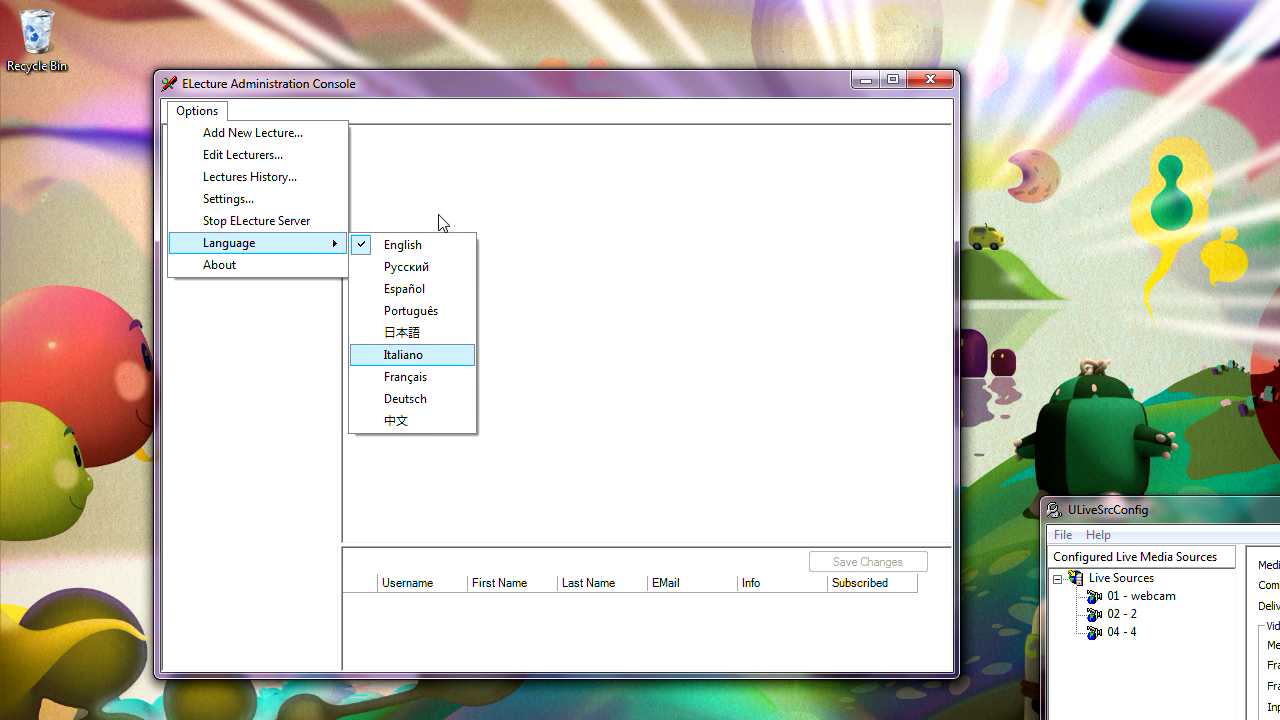
click(504, 80)
drag(504, 80, 532, 66)
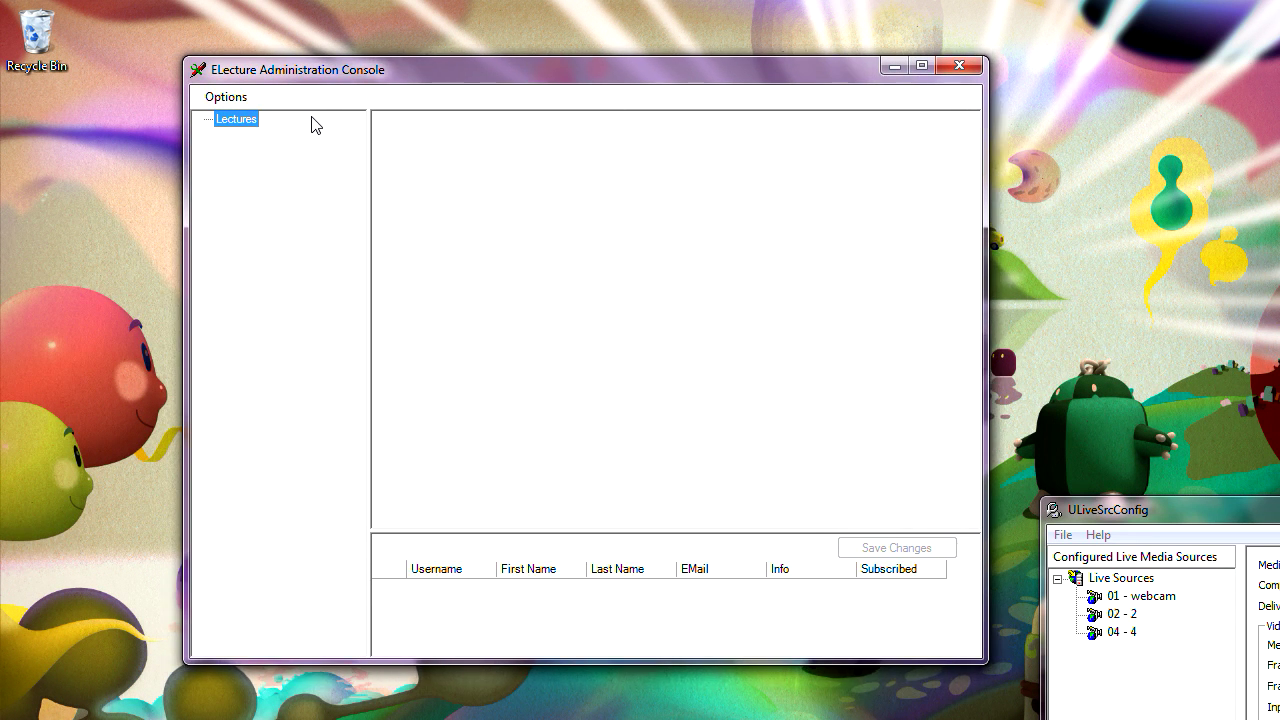
click(232, 100)
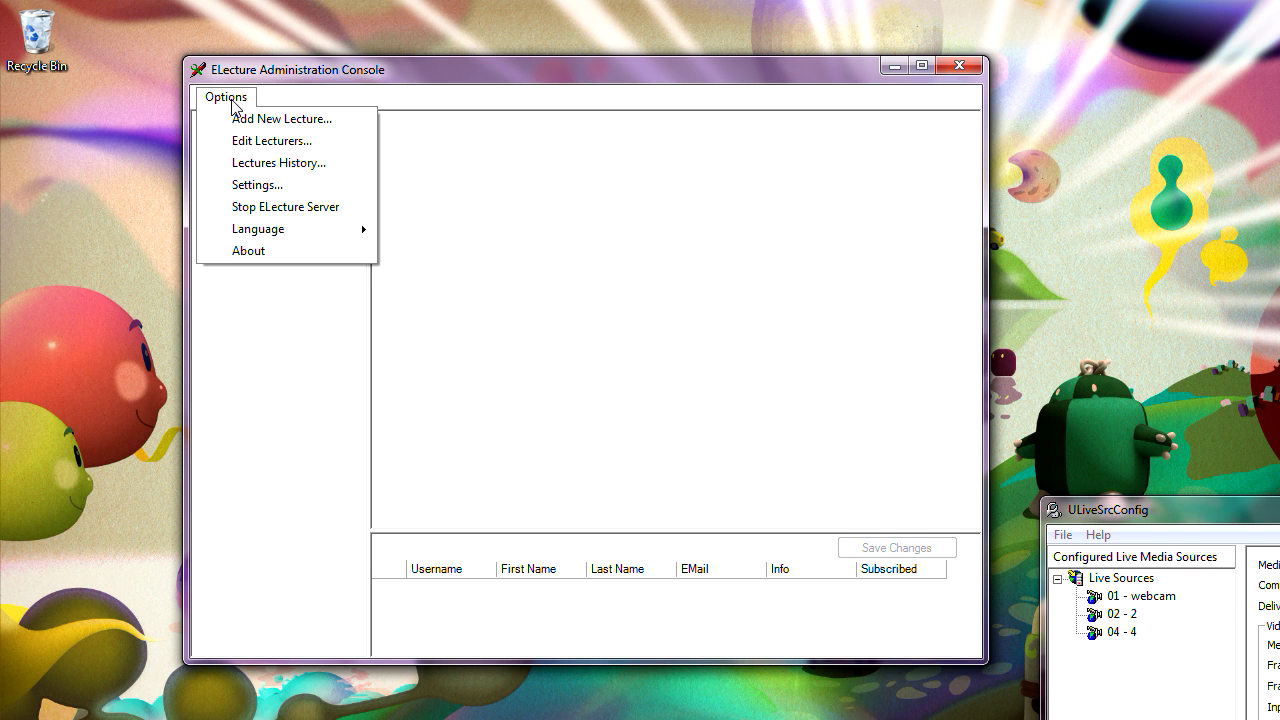
mouse_move(259, 232)
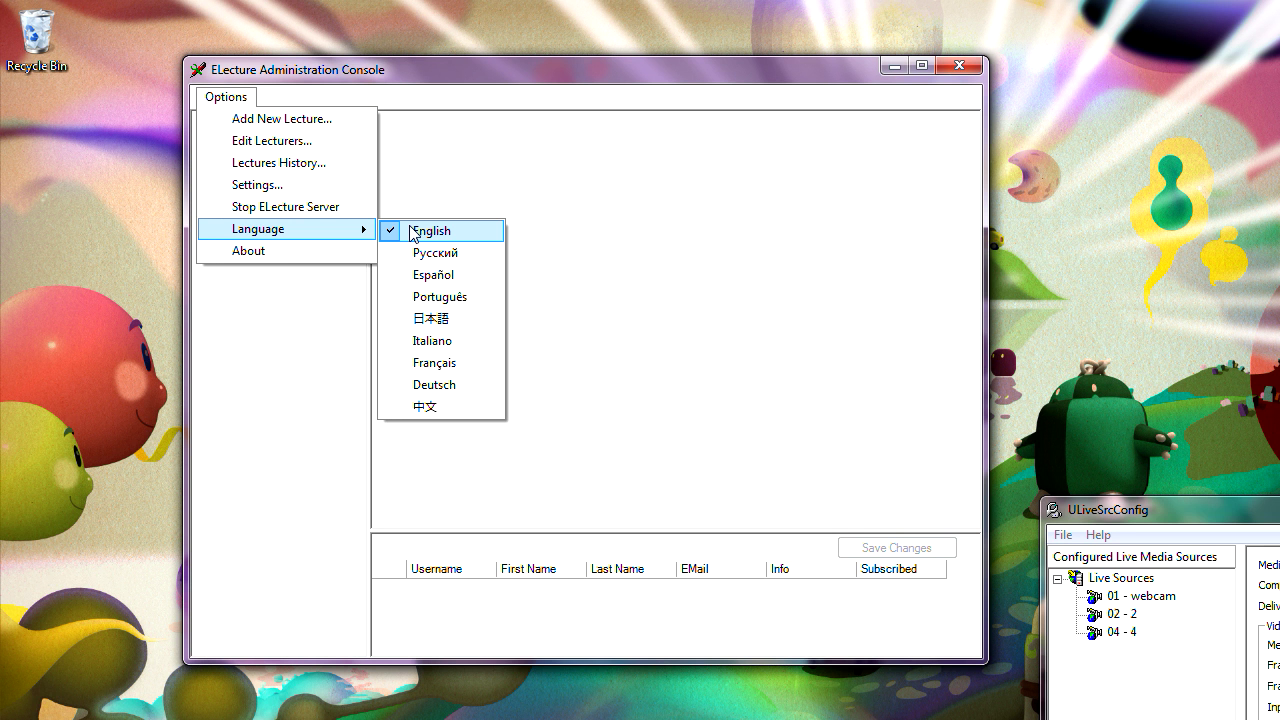
click(300, 128)
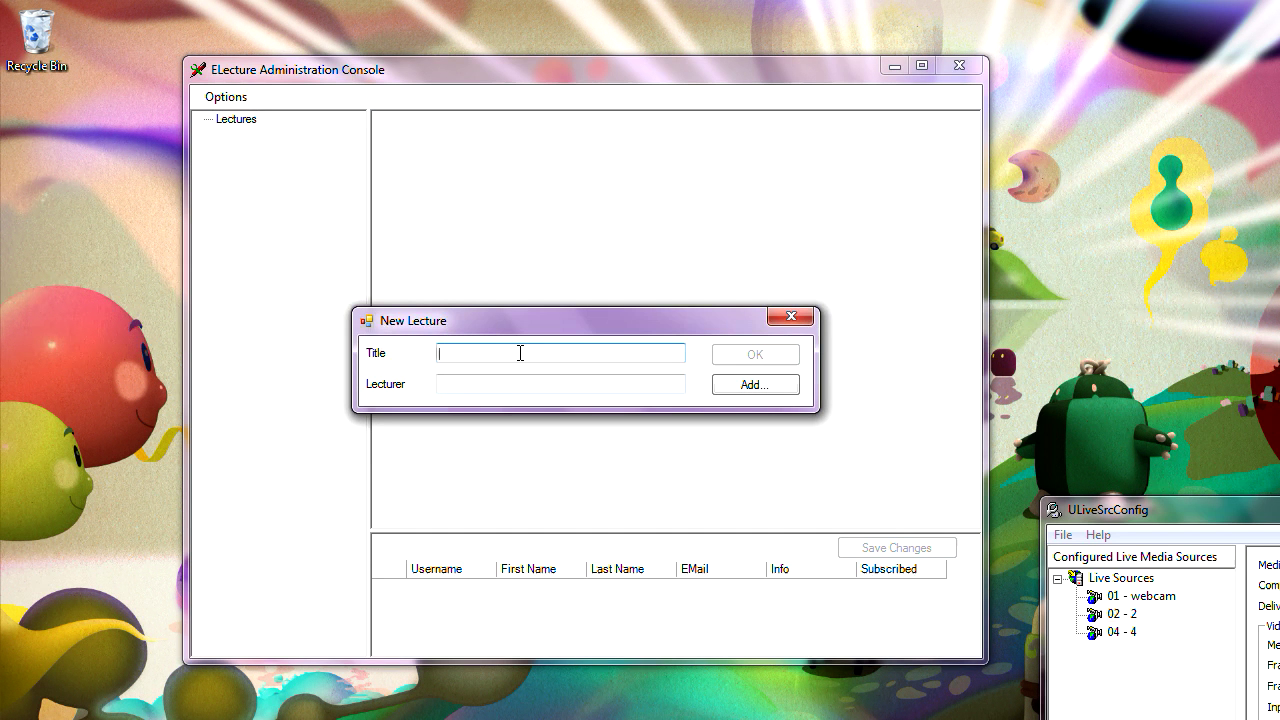
- Title the new lecture 'test' and start registering a new lecturer account
text(test)
click(546, 384)
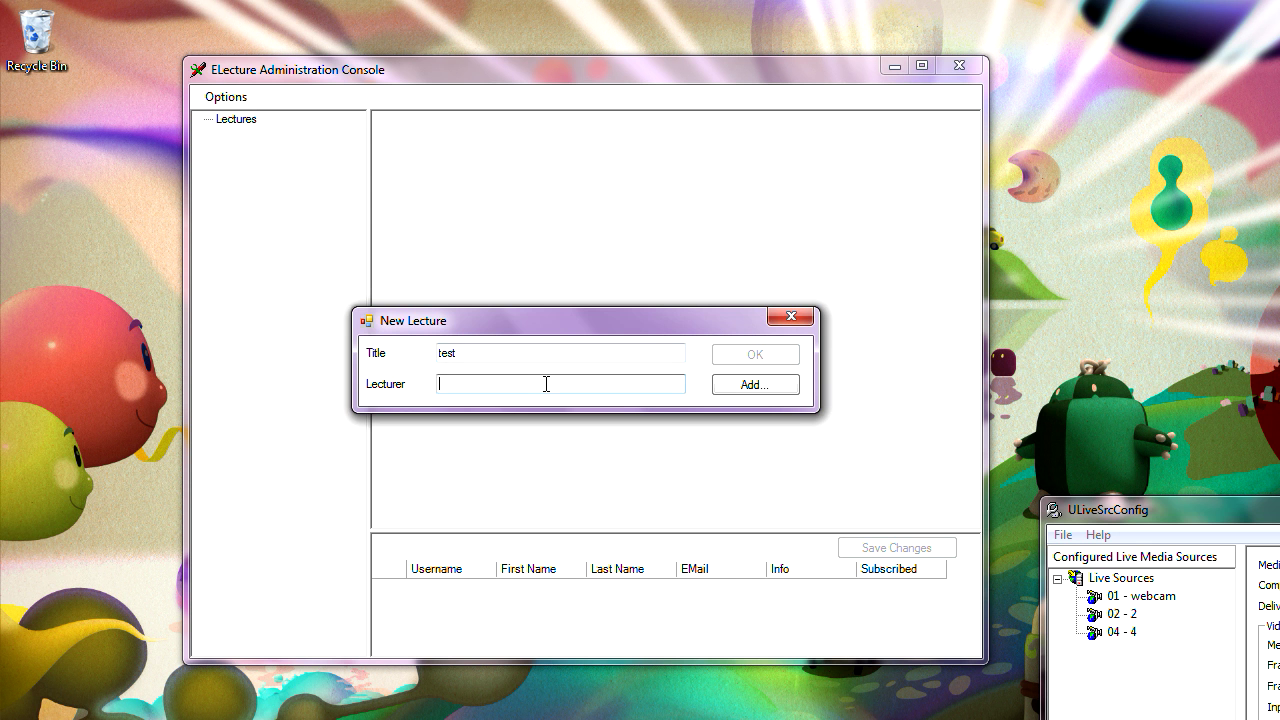
click(734, 389)
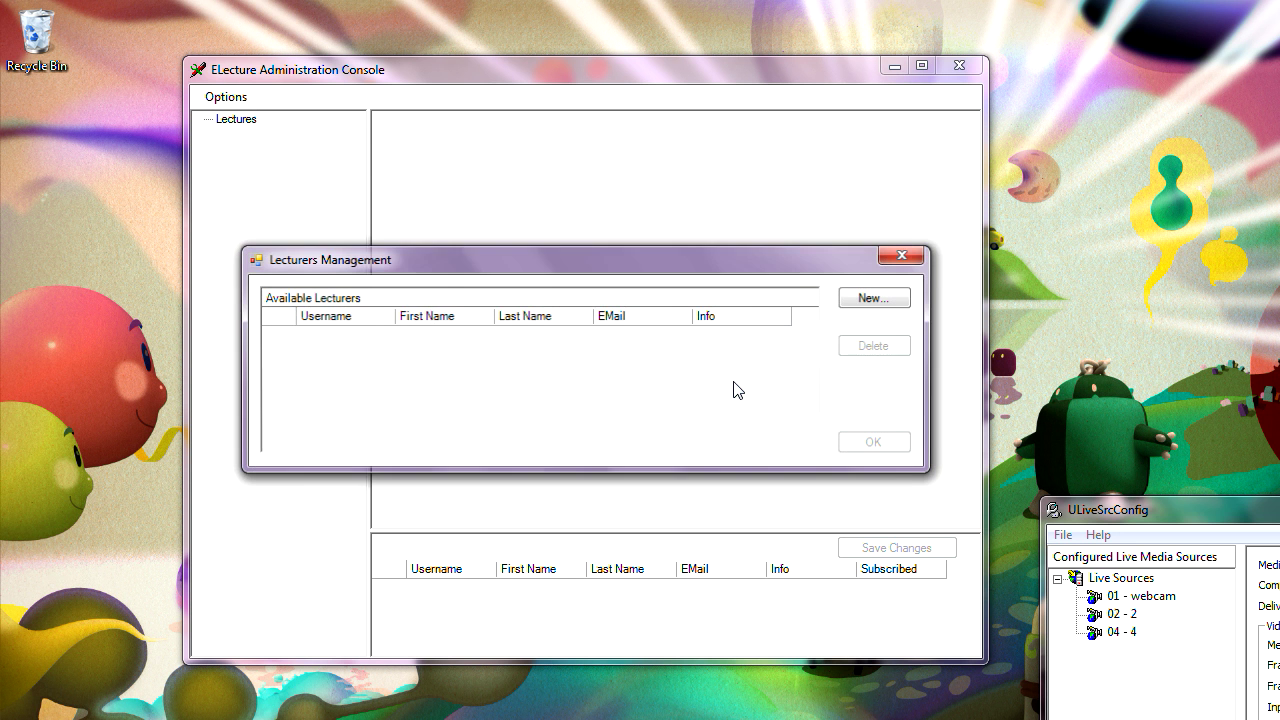
click(879, 301)
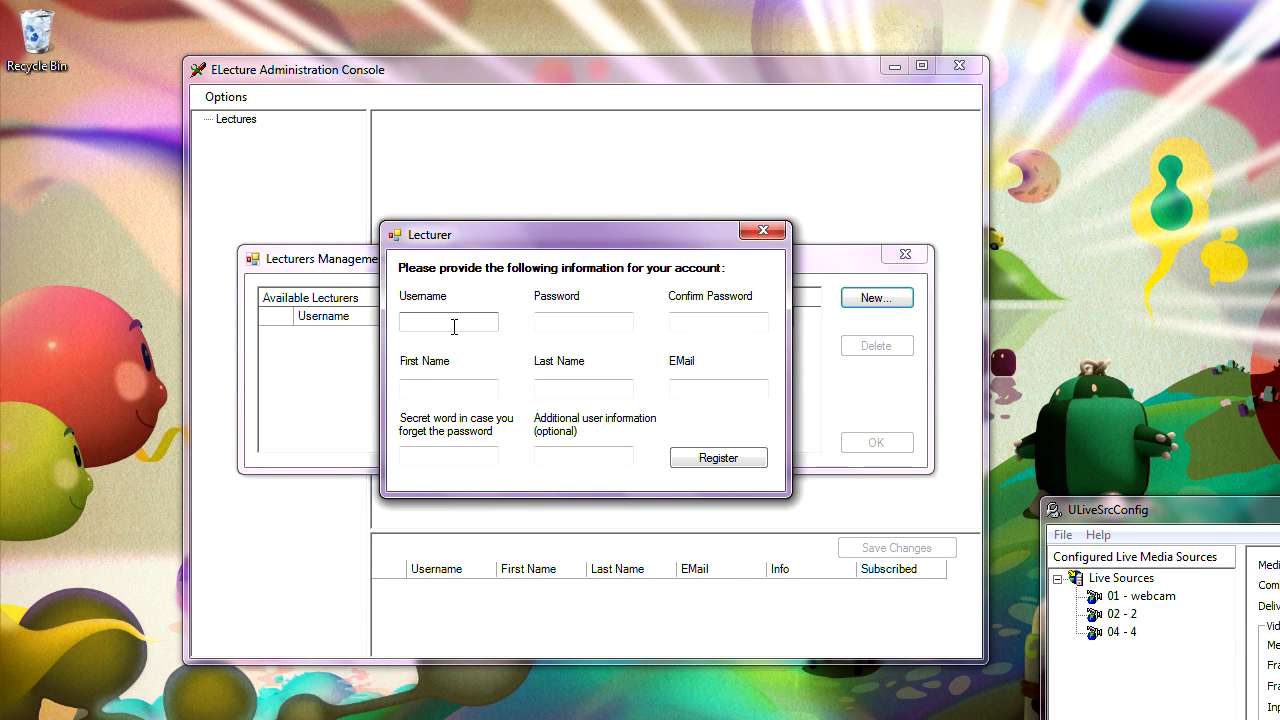
- Enter the lecturer's username, password and its confirmation, and first and last name
text(professor)
click(556, 322)
key(Tab)
key(Tab)
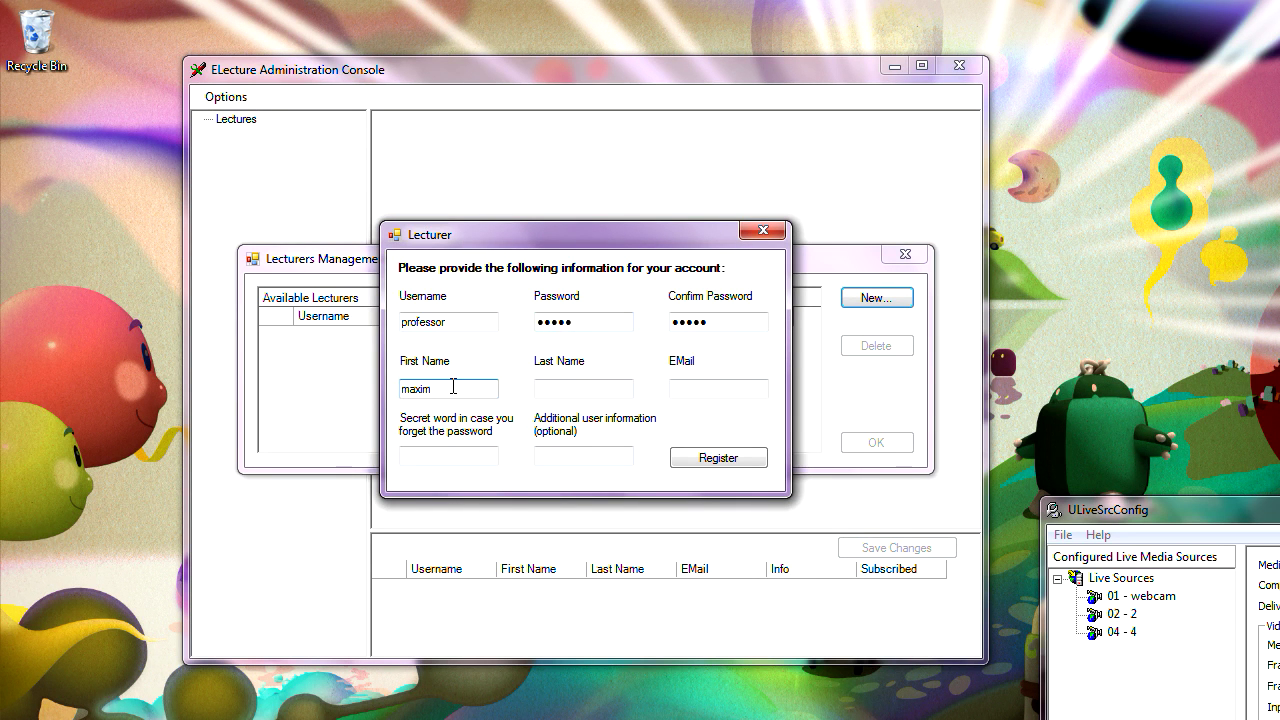
drag(453, 386, 320, 353)
text(John)
click(572, 389)
text(Smith)
- Fill in the lecturer's e-mail, recovery secret word and info 'some dude', then register
click(698, 392)
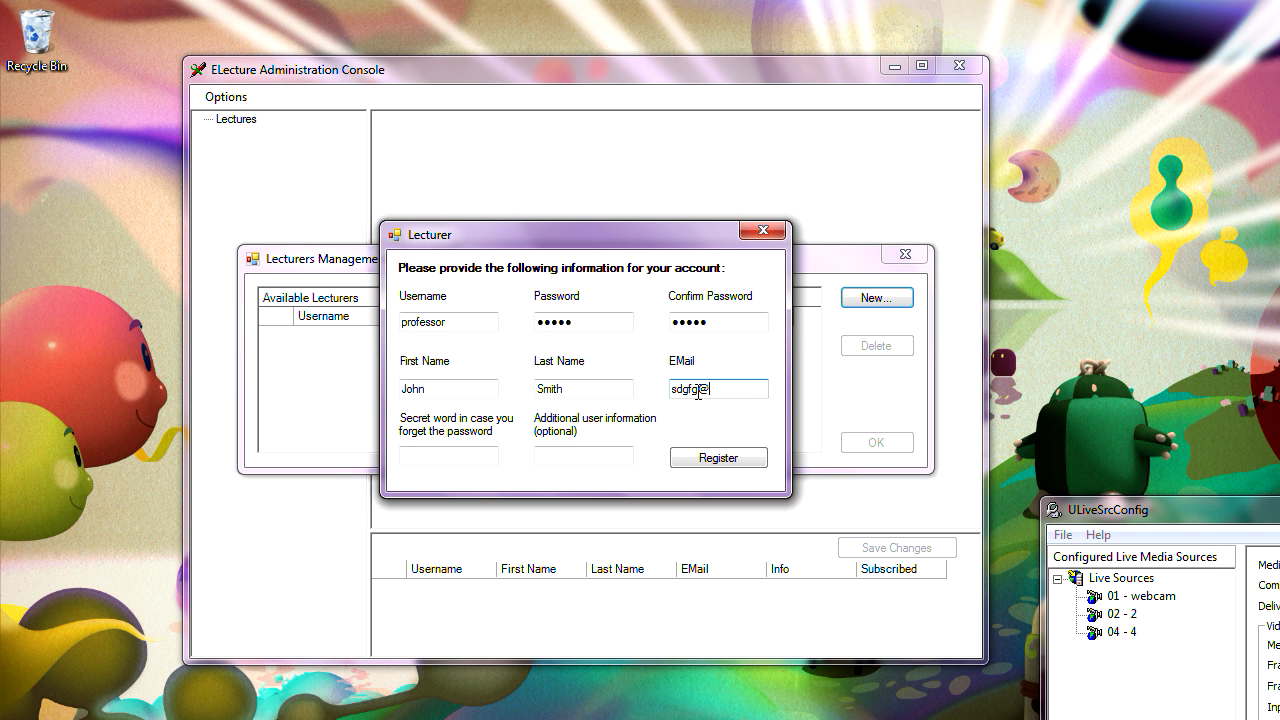
click(462, 453)
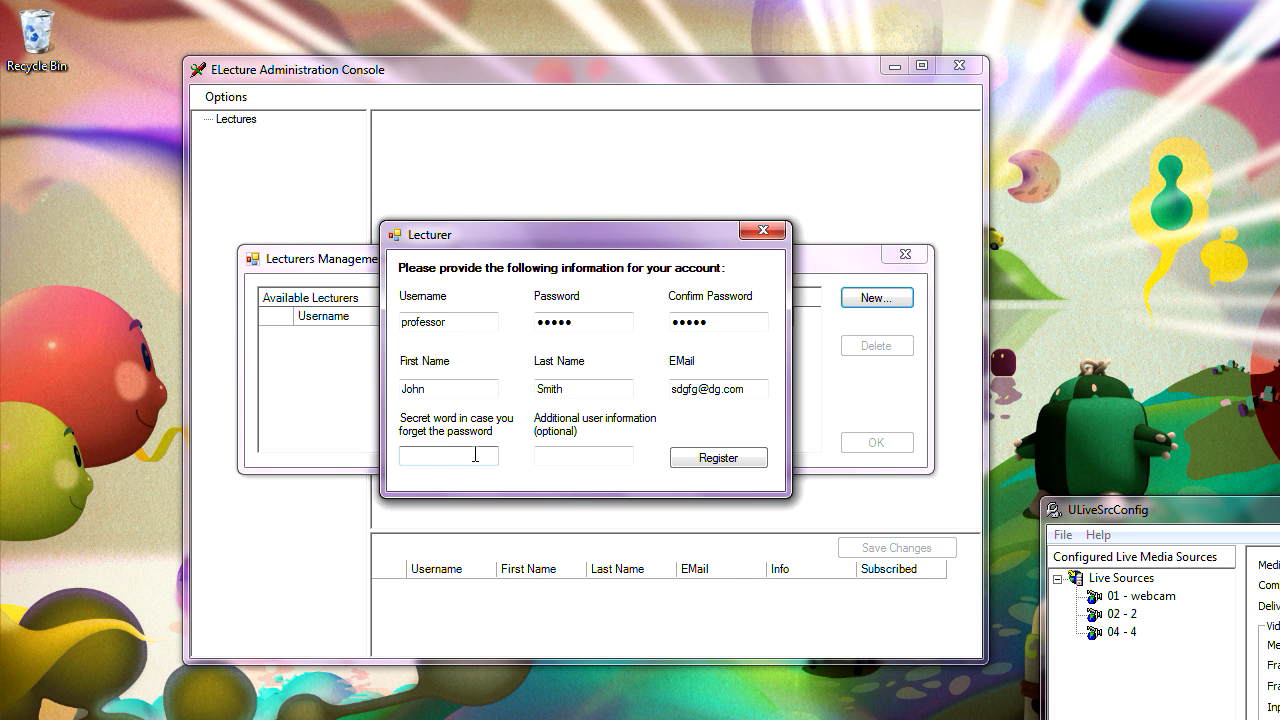
click(590, 452)
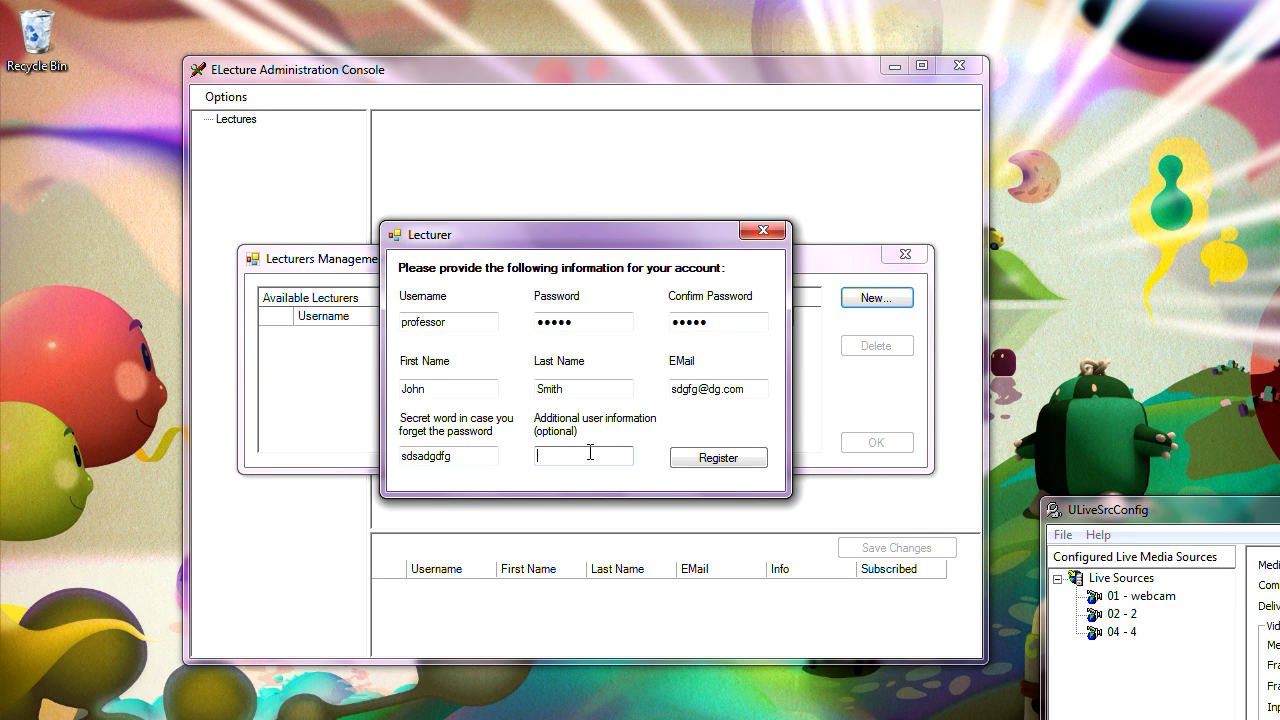
text(some dude)
click(714, 460)
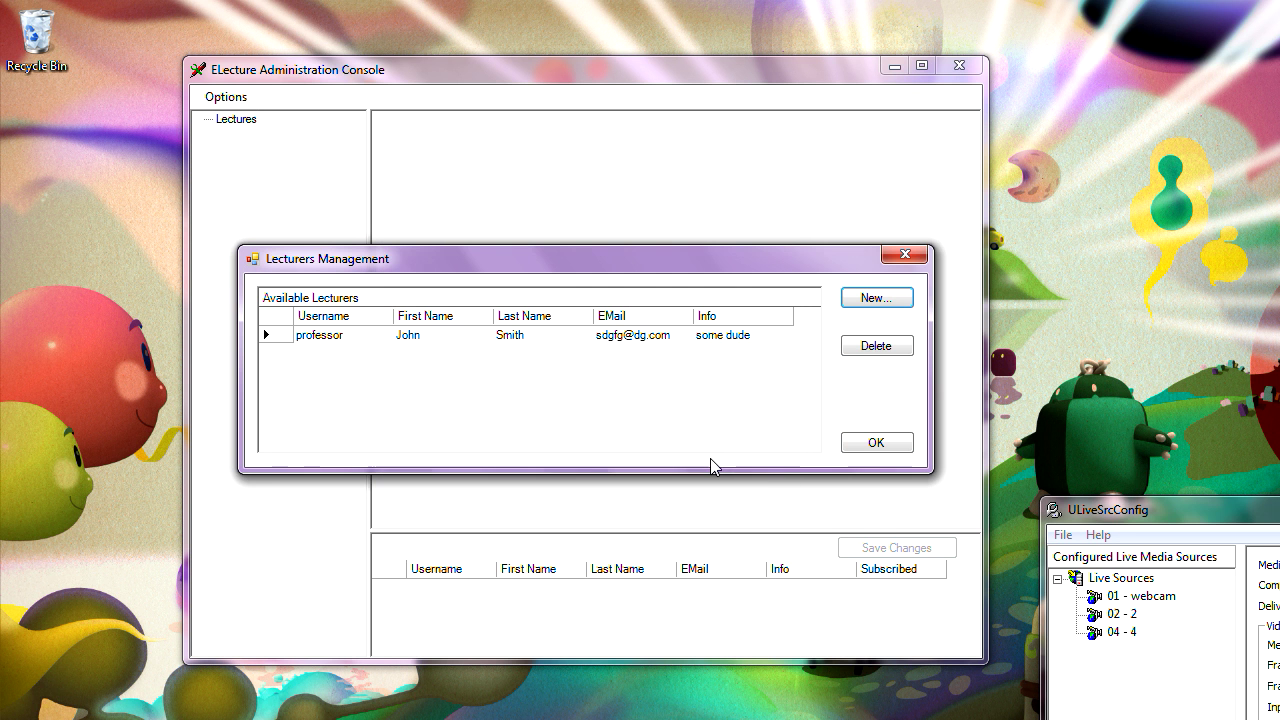
- Confirm the new lecturer and create the lecture 'test'
click(874, 445)
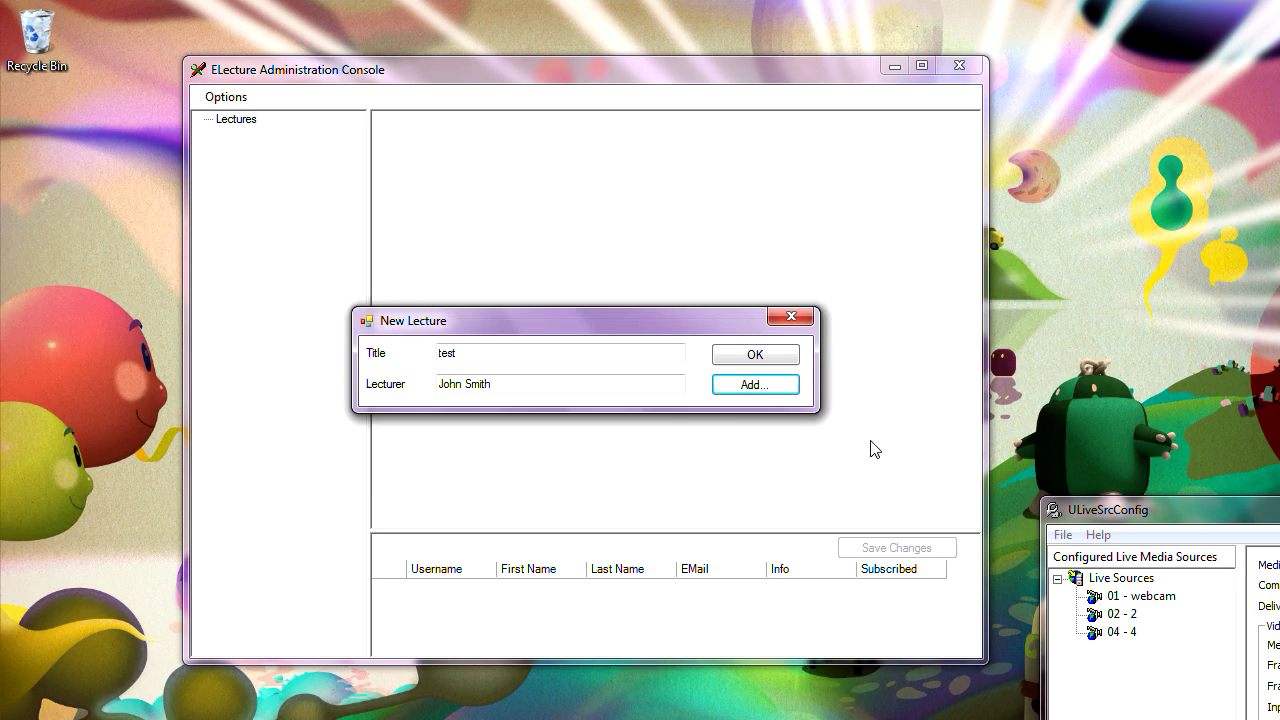
click(757, 356)
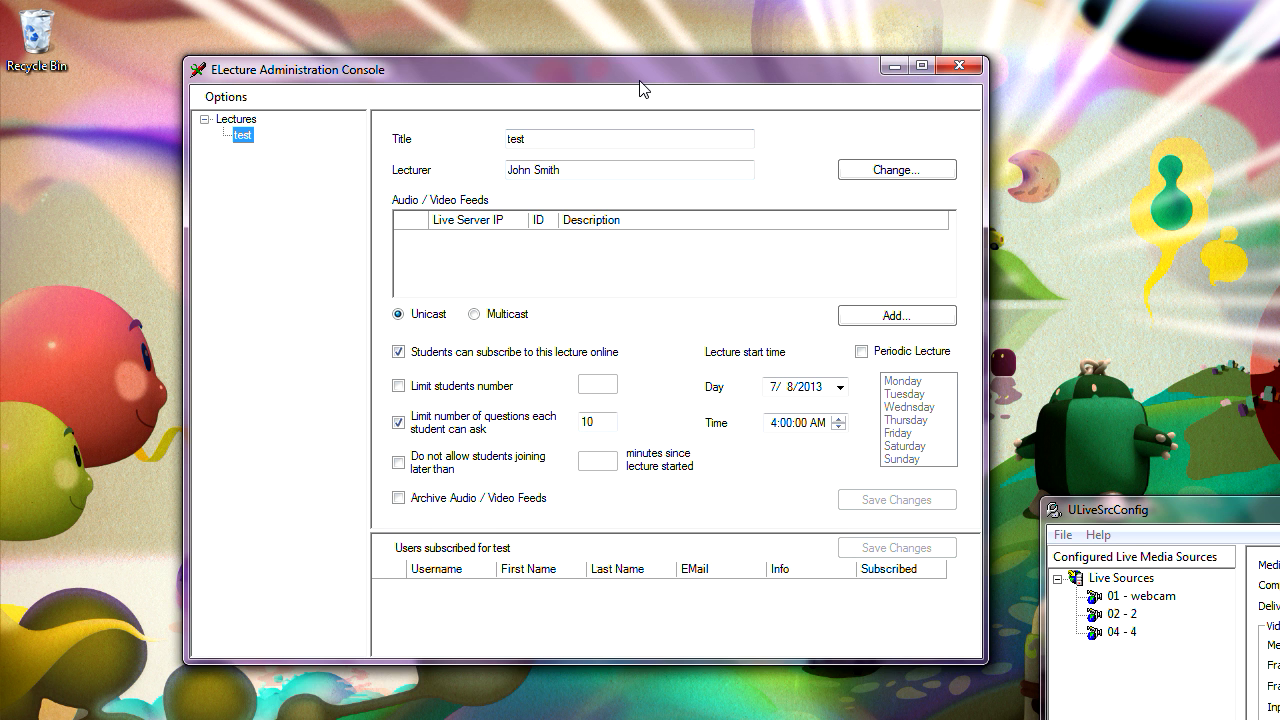
drag(640, 88, 644, 116)
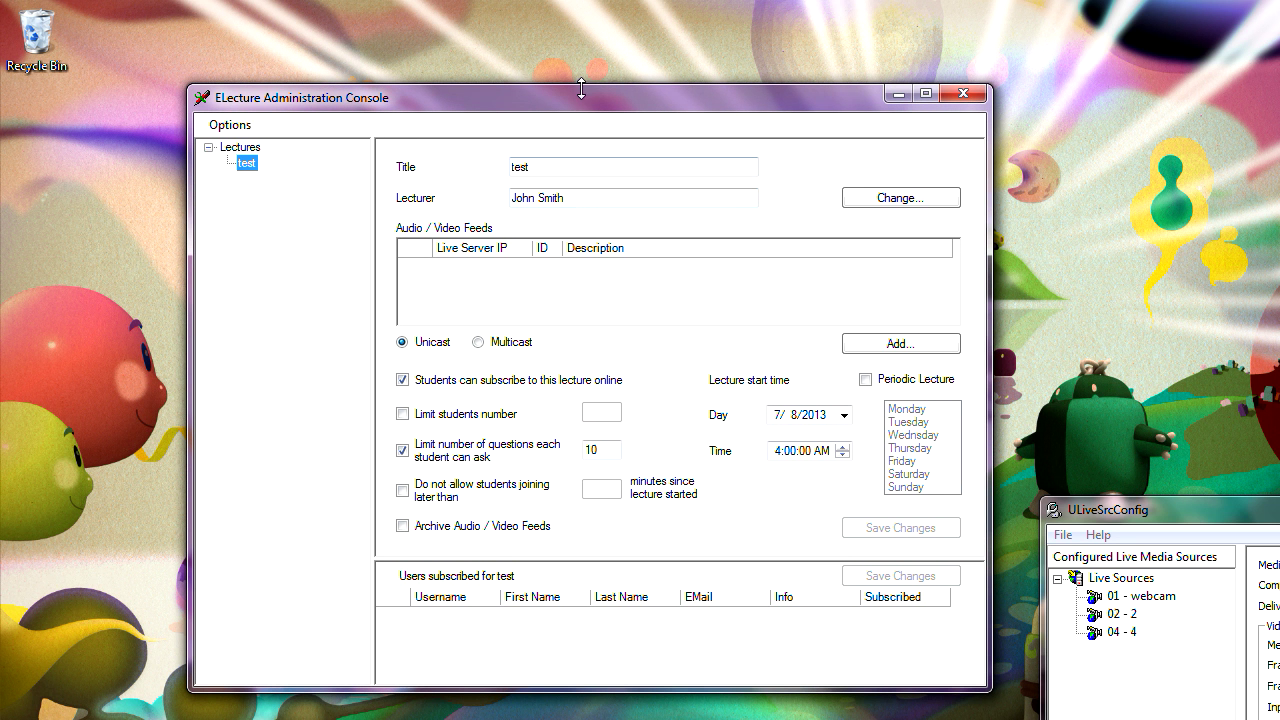
drag(579, 97, 451, 82)
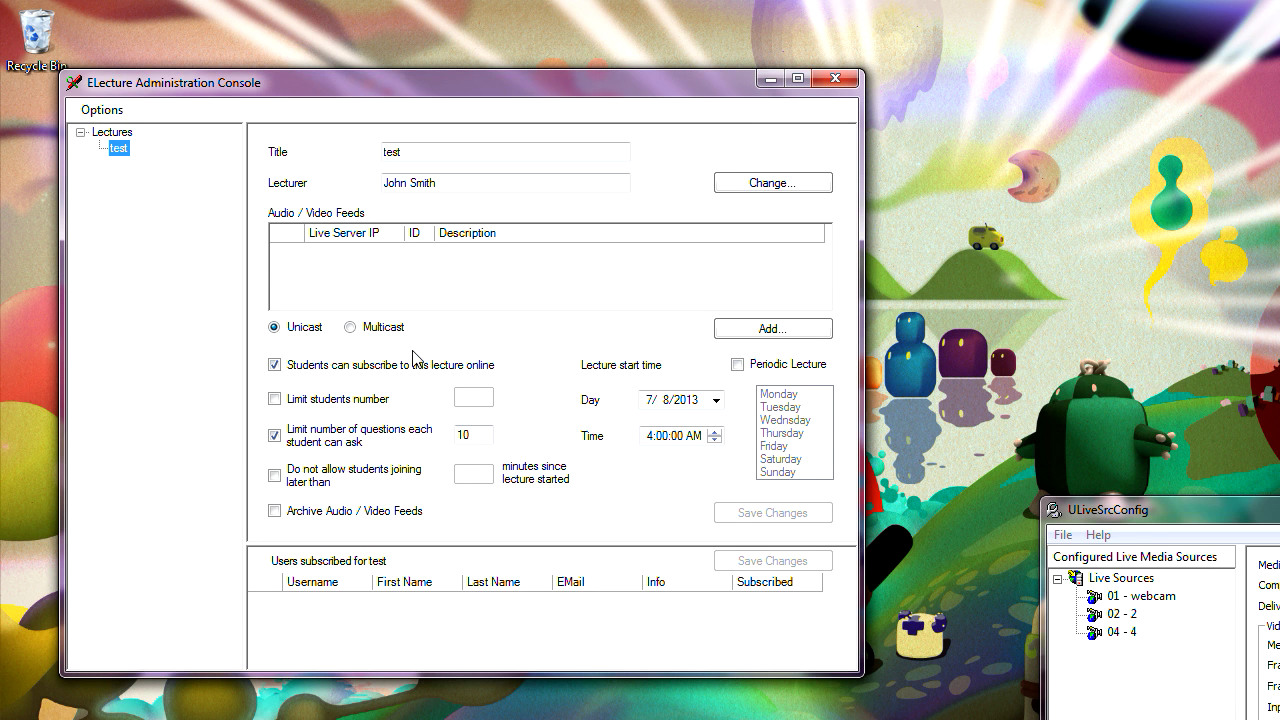
- Untick 'Students can subscribe to this lecture online' for lecture test
click(275, 366)
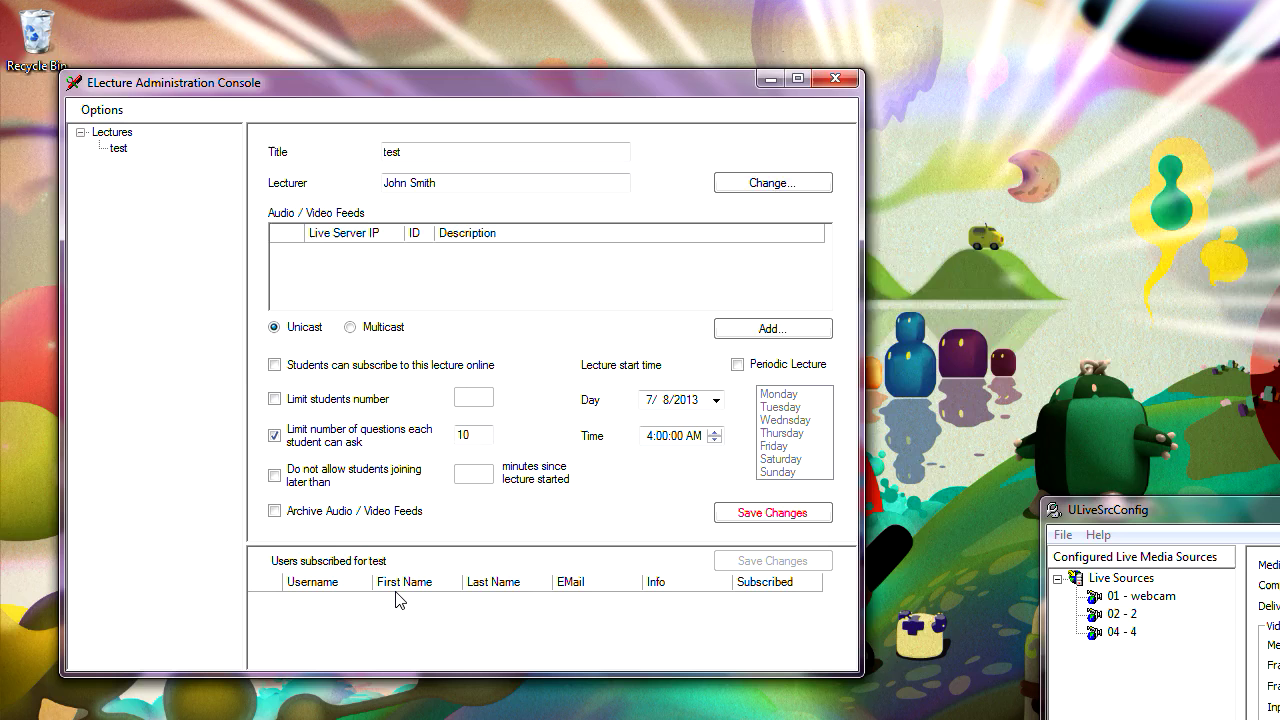
click(108, 117)
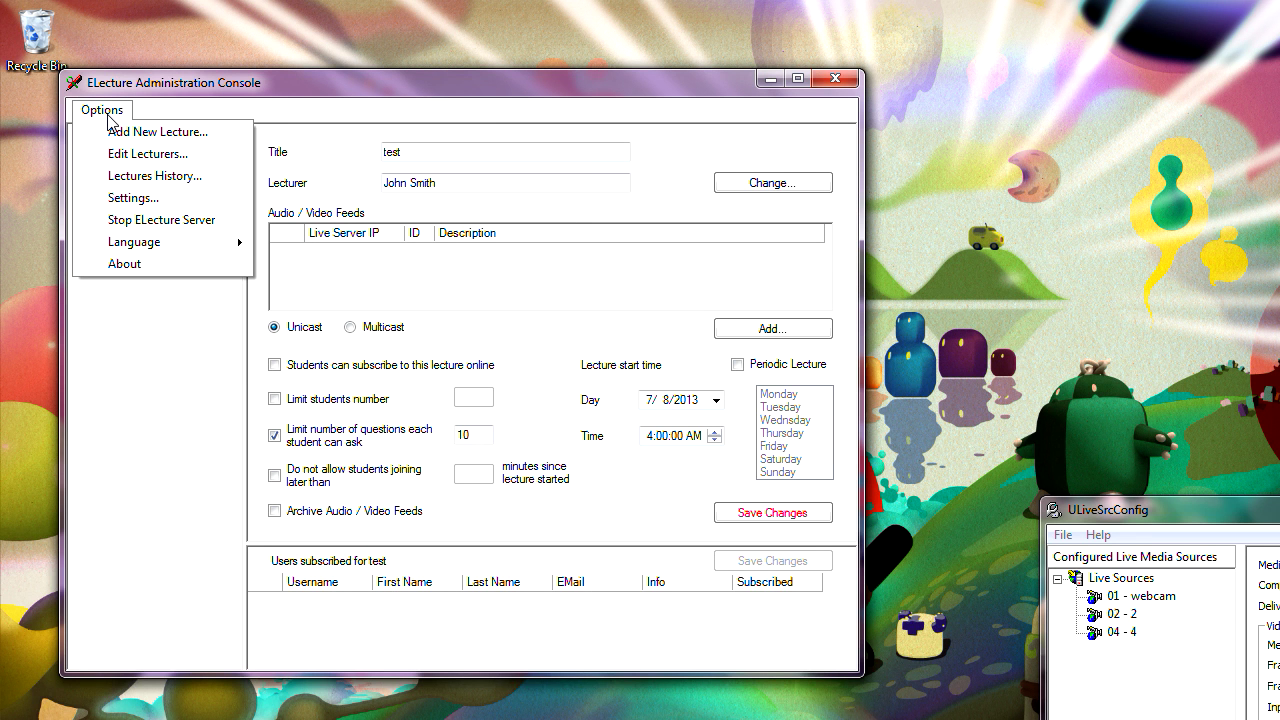
click(172, 88)
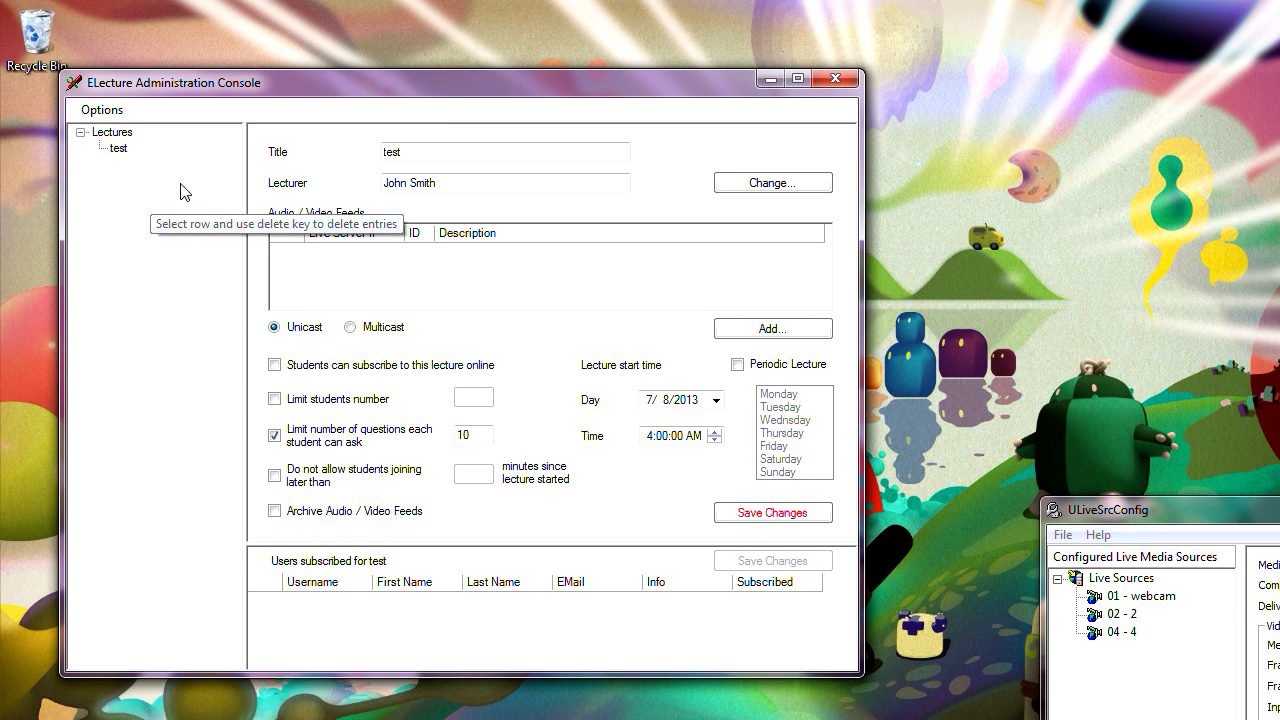
click(106, 112)
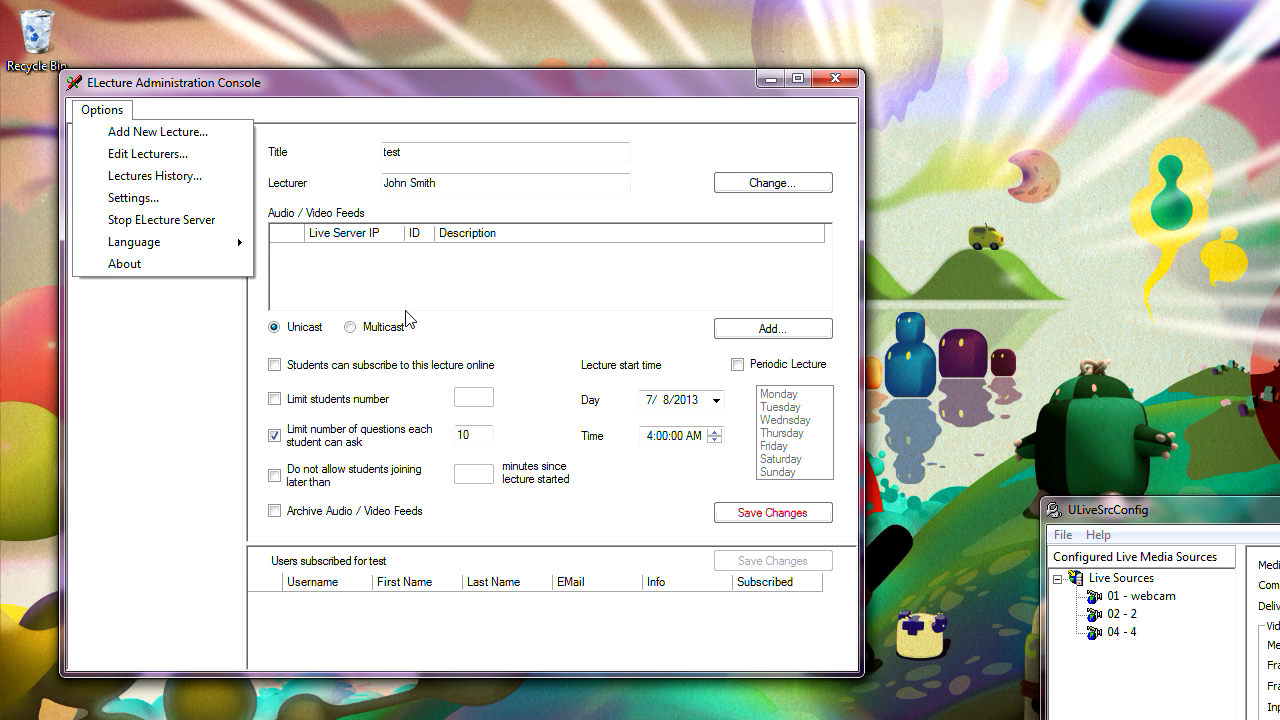
click(627, 506)
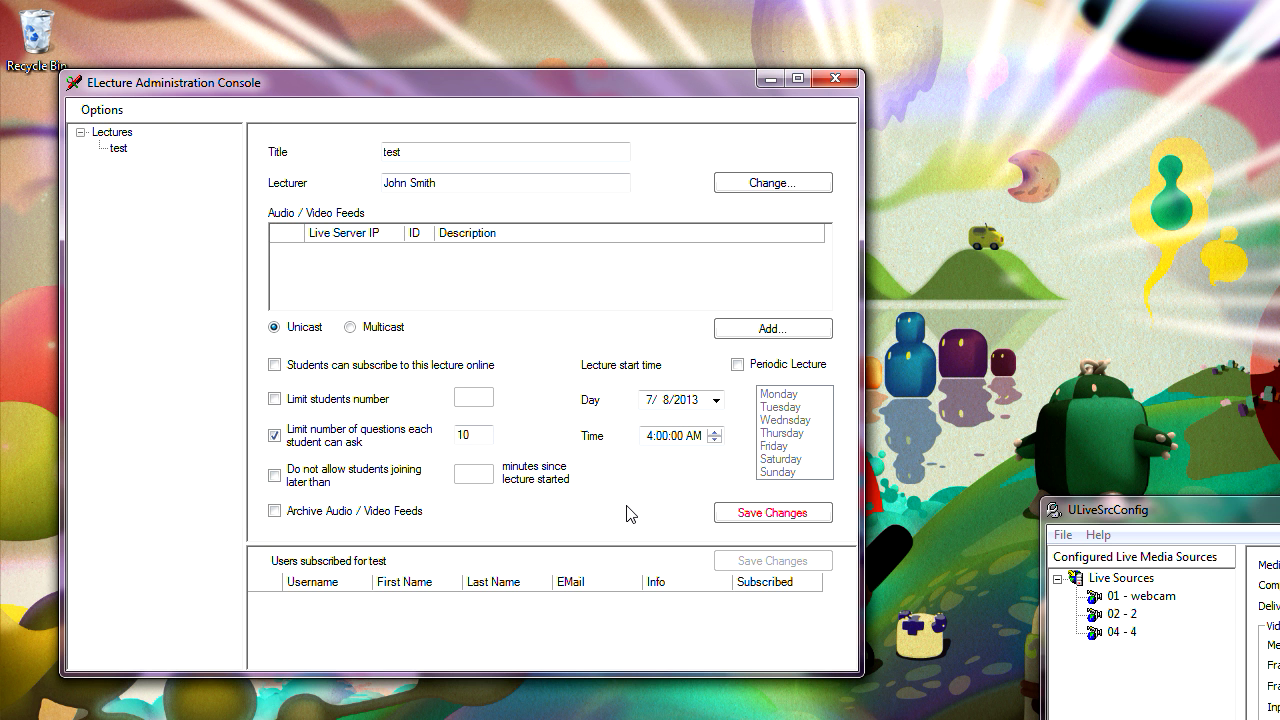
- Re-enable online subscription and make lecture test periodic on Monday, Wednesday and Friday
click(275, 365)
click(738, 365)
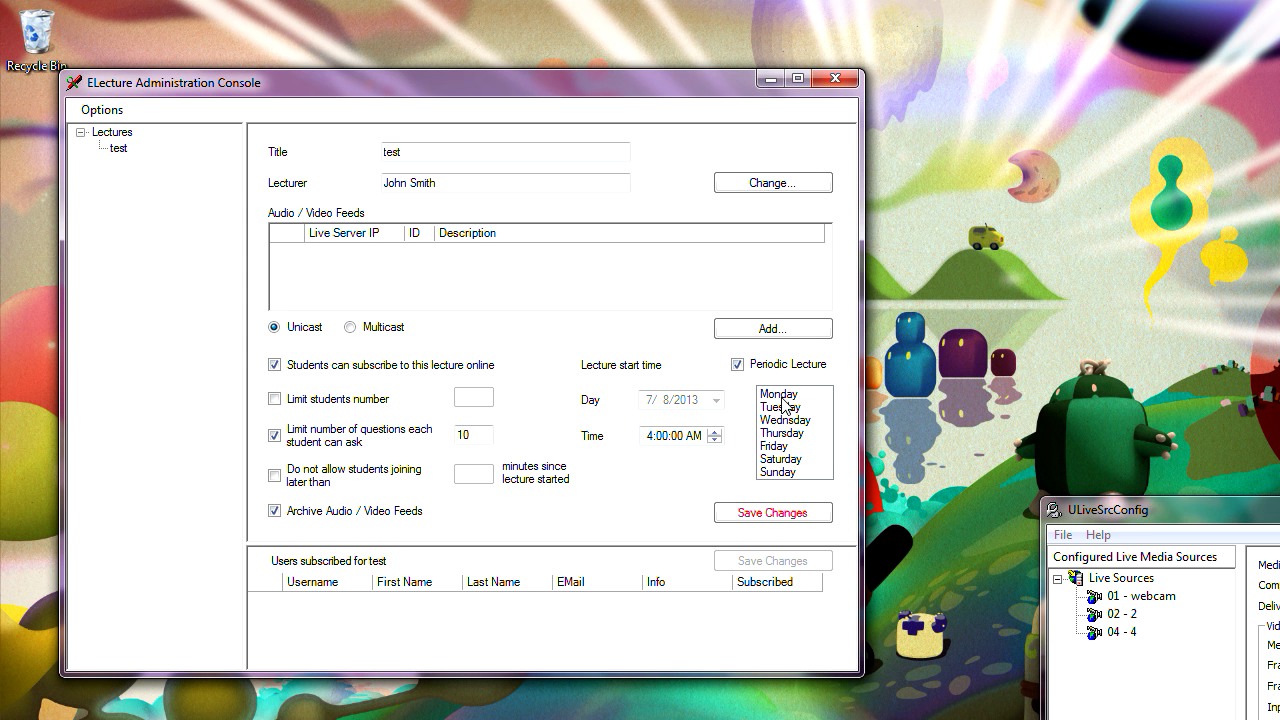
click(770, 396)
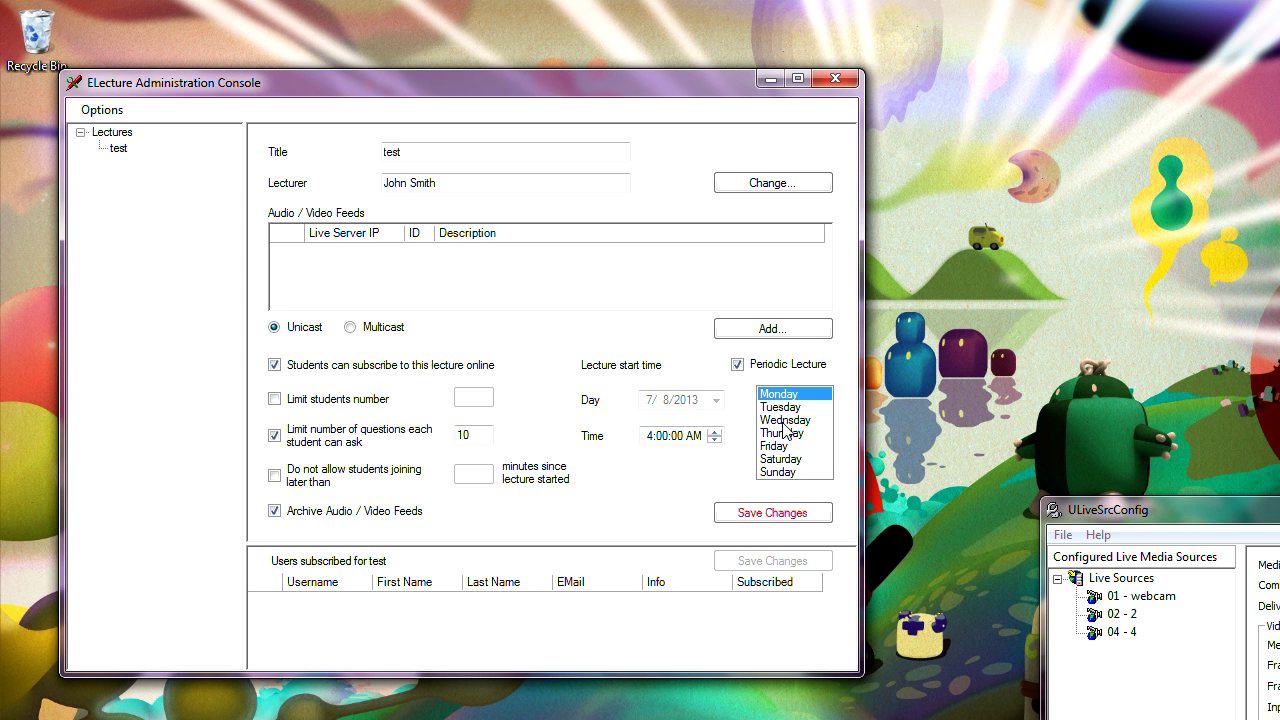
click(784, 421)
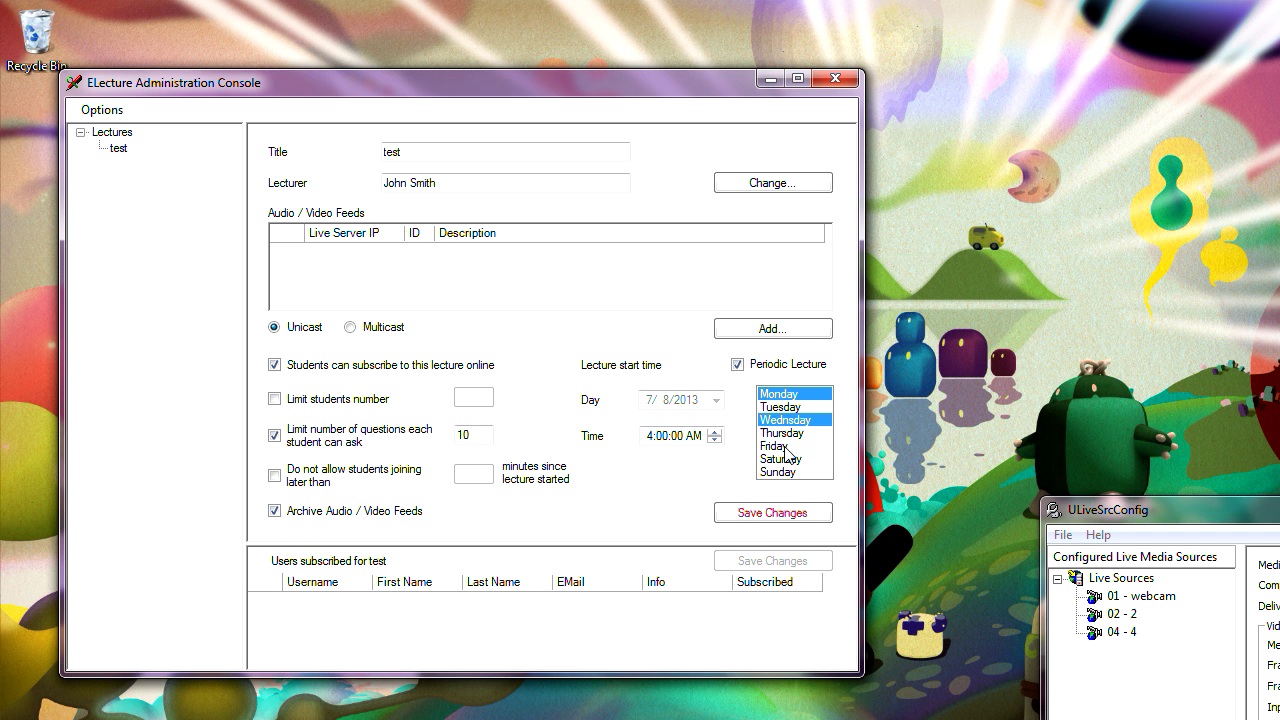
click(785, 447)
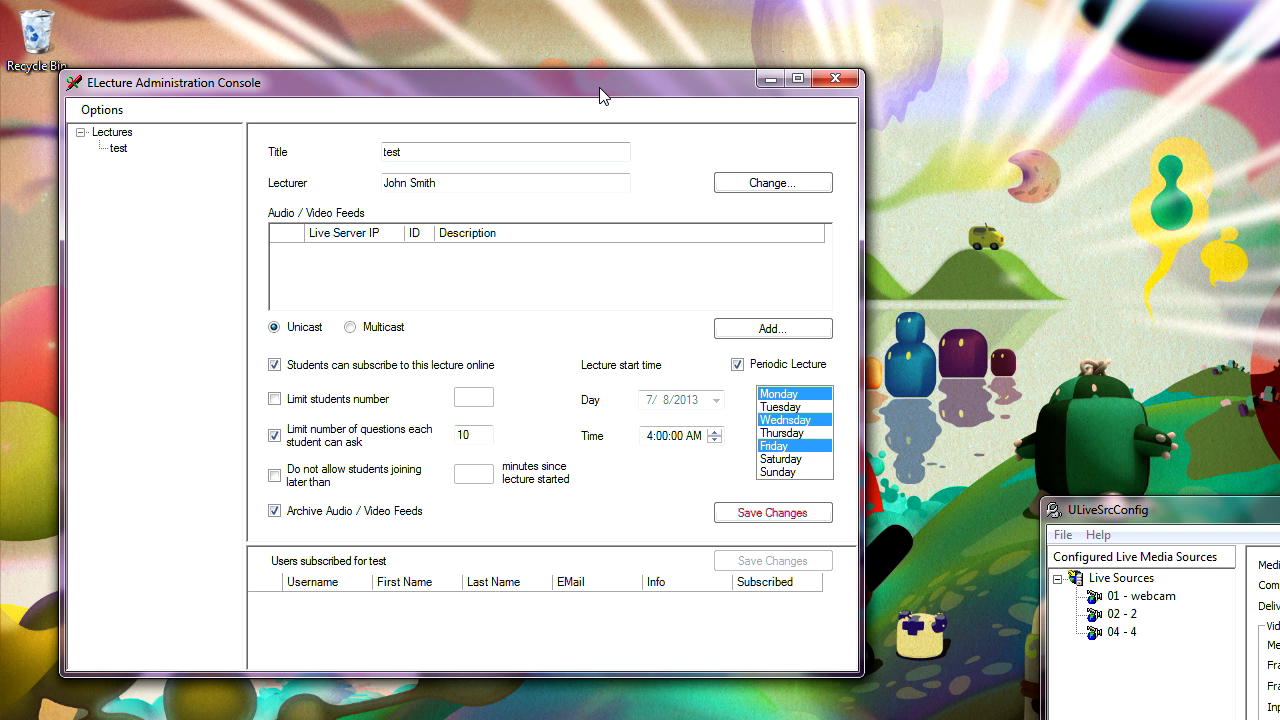
drag(594, 87, 671, 103)
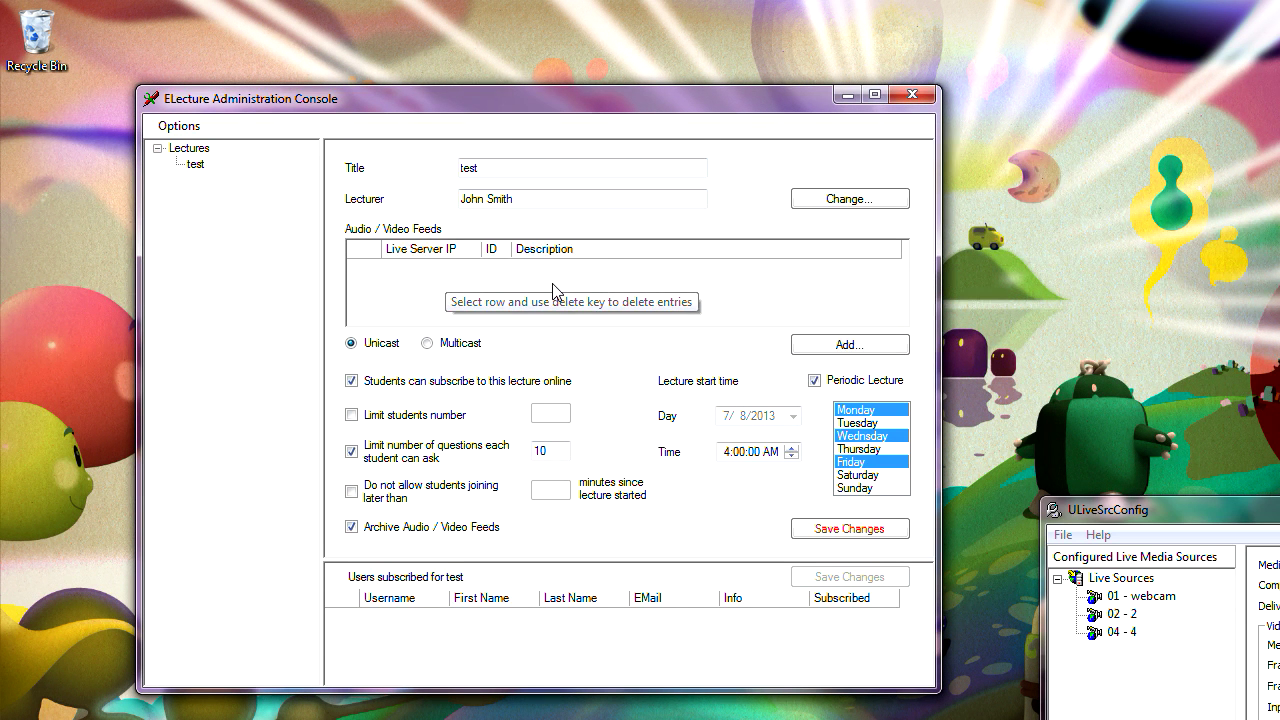
drag(616, 93, 611, 95)
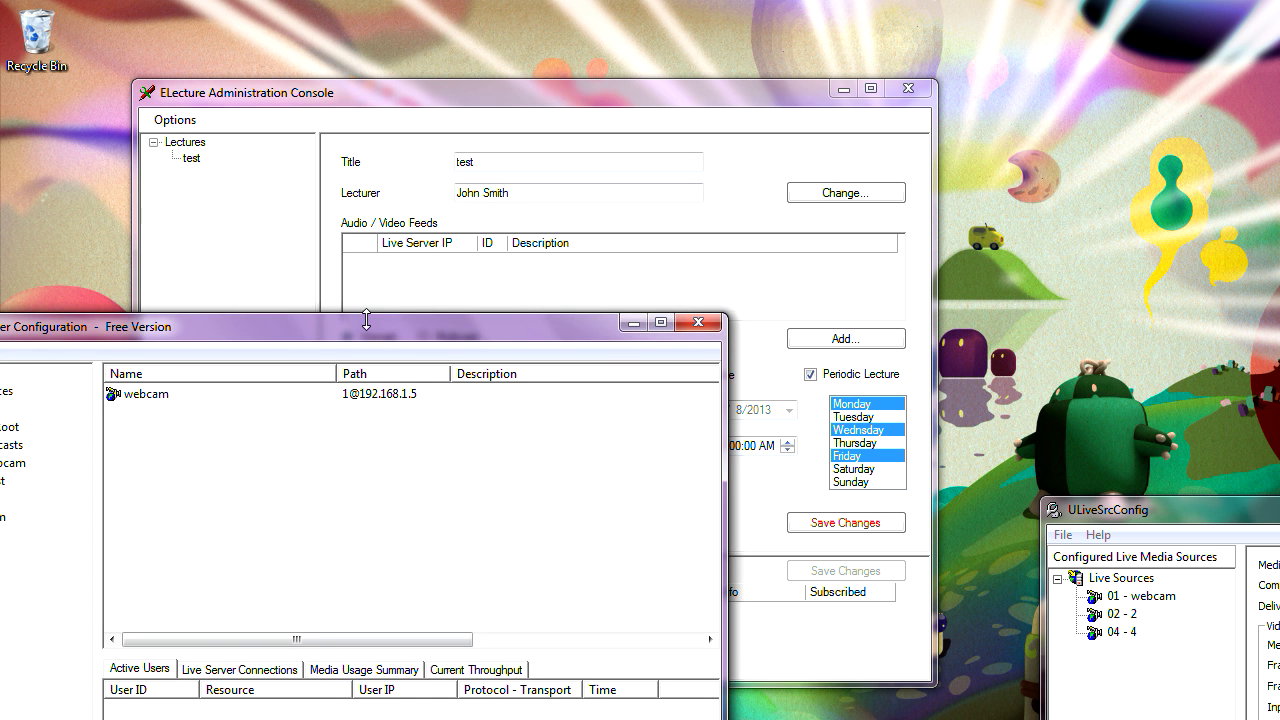
- Arrange the Media Server Configuration window in front and select the dynwebcam live broadcast
drag(367, 332, 660, 125)
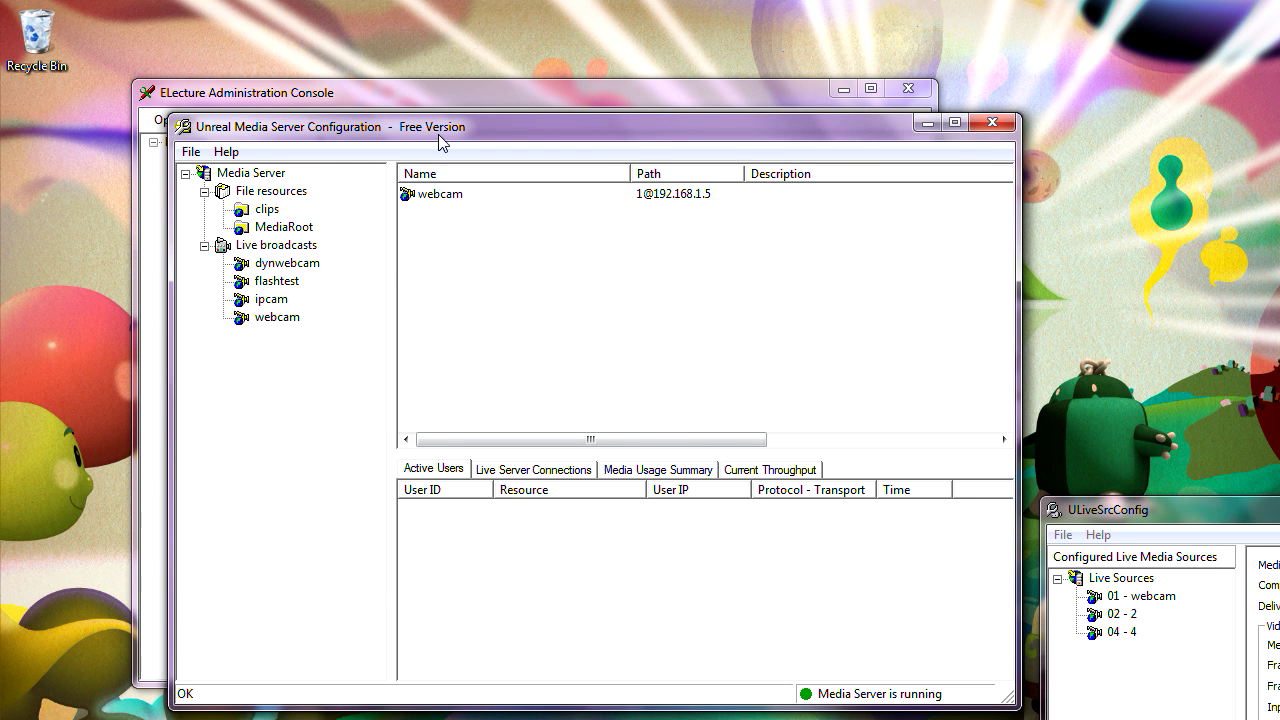
drag(450, 128, 458, 156)
drag(452, 201, 451, 274)
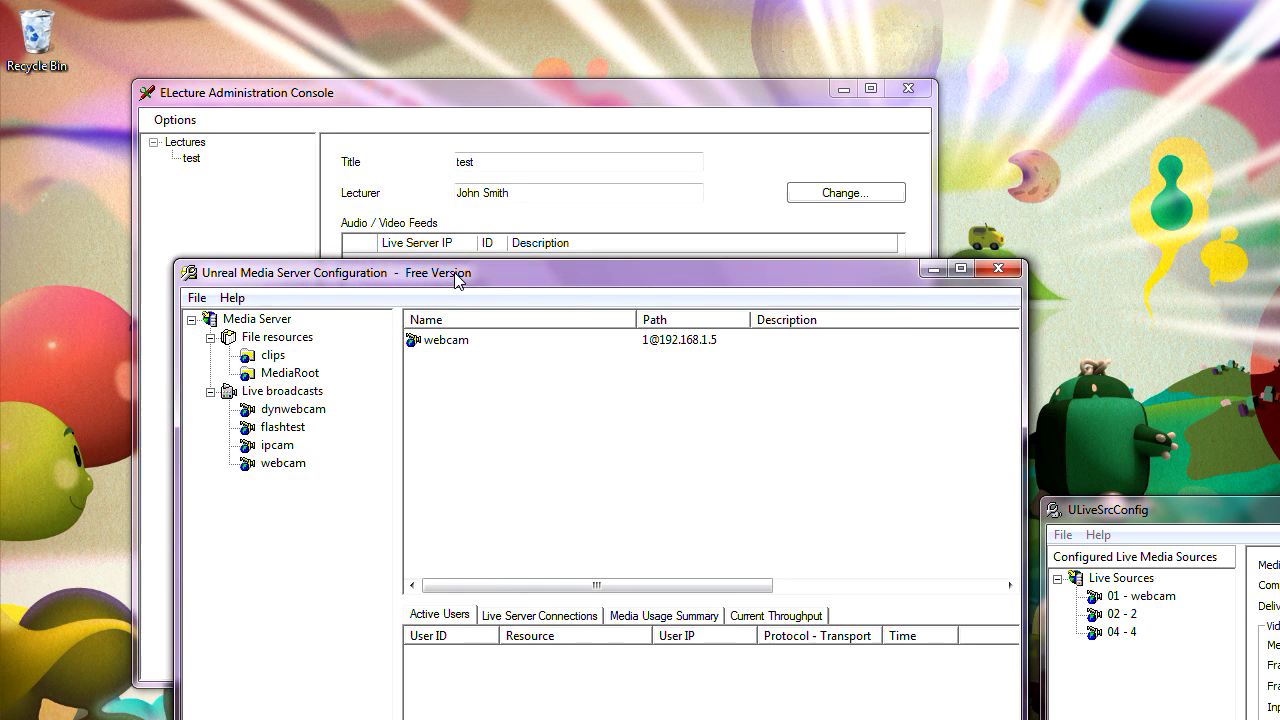
click(466, 90)
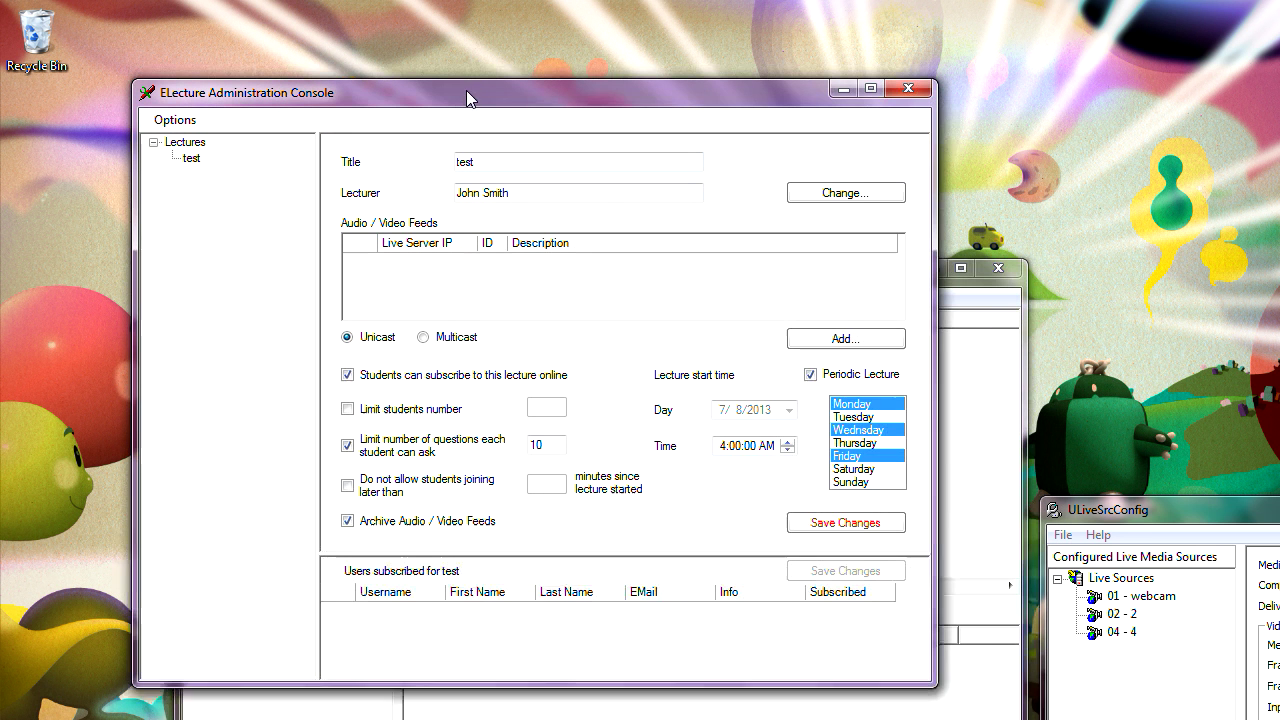
click(988, 355)
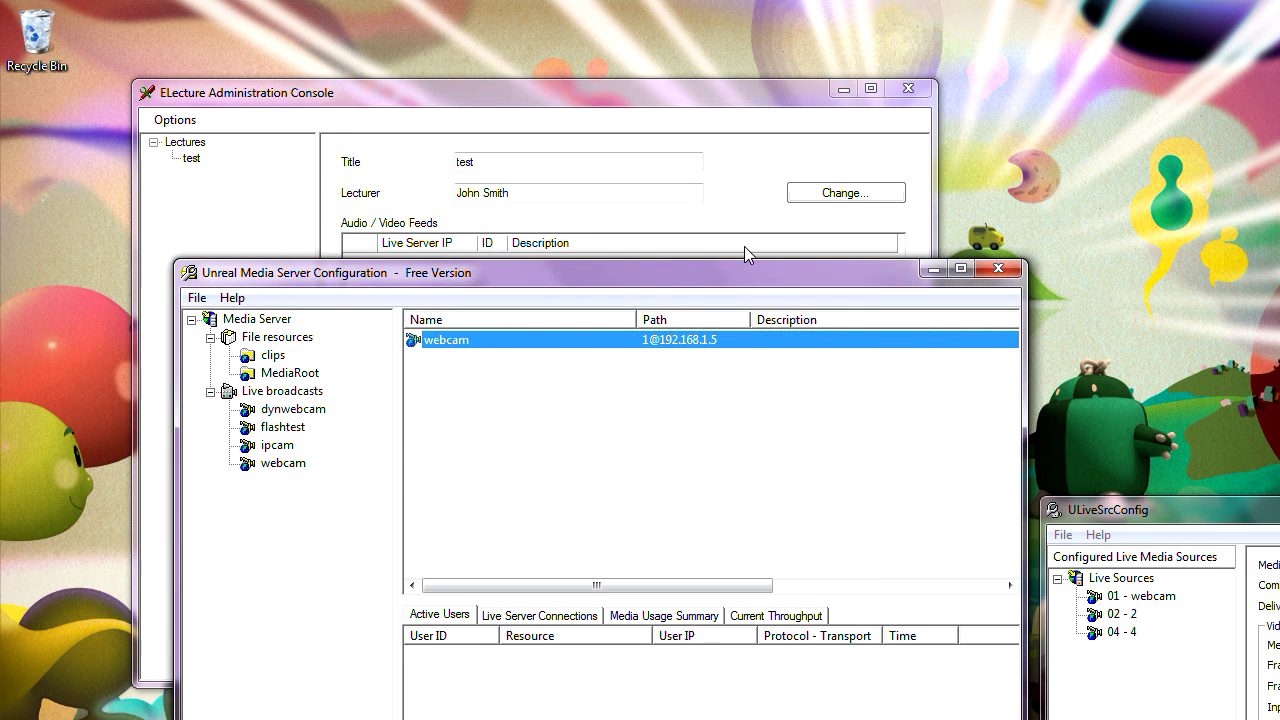
drag(740, 272, 698, 72)
click(265, 221)
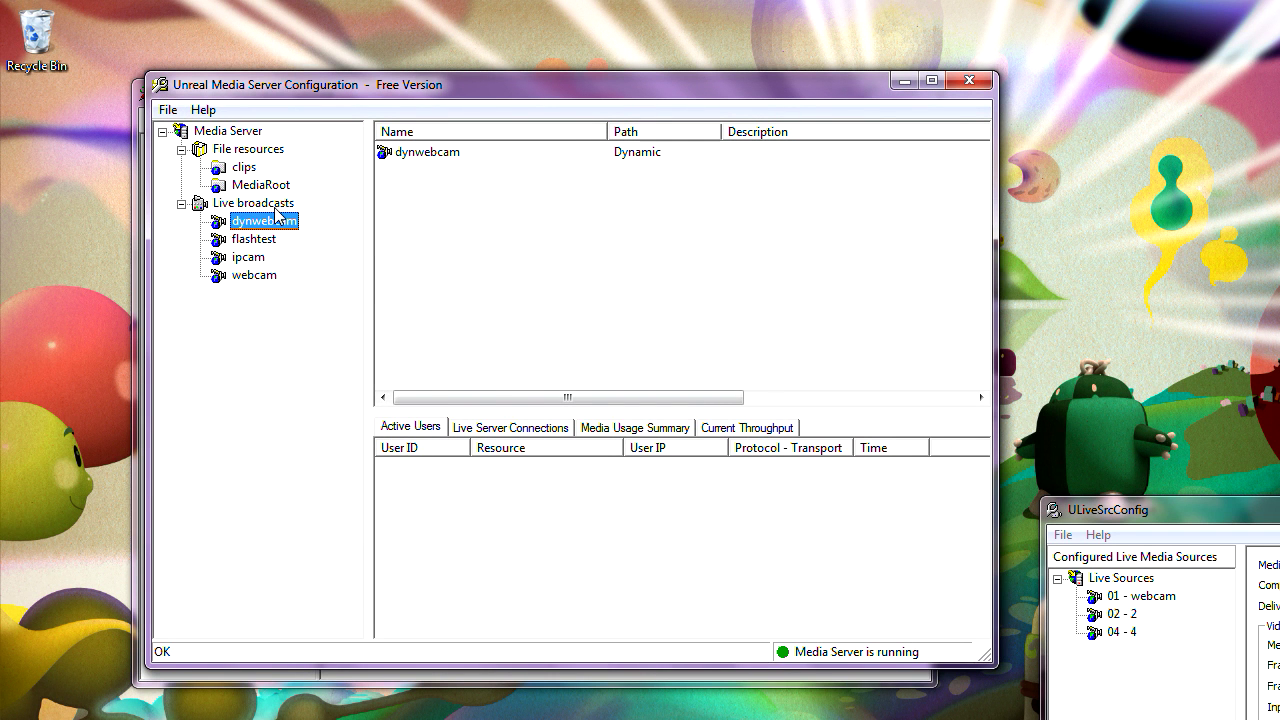
- Add a static live broadcast 'sdsg' with address 'dgfdh', then hit the five-broadcast limit
right_click(268, 204)
click(310, 223)
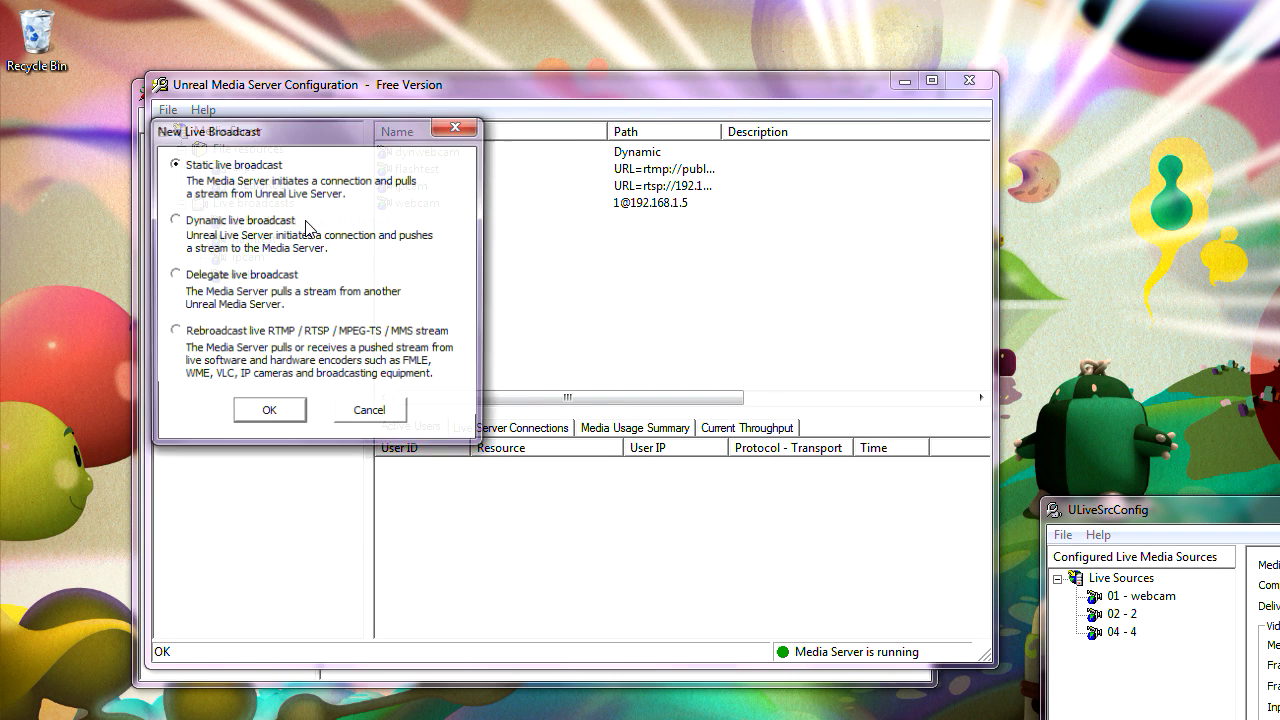
click(270, 413)
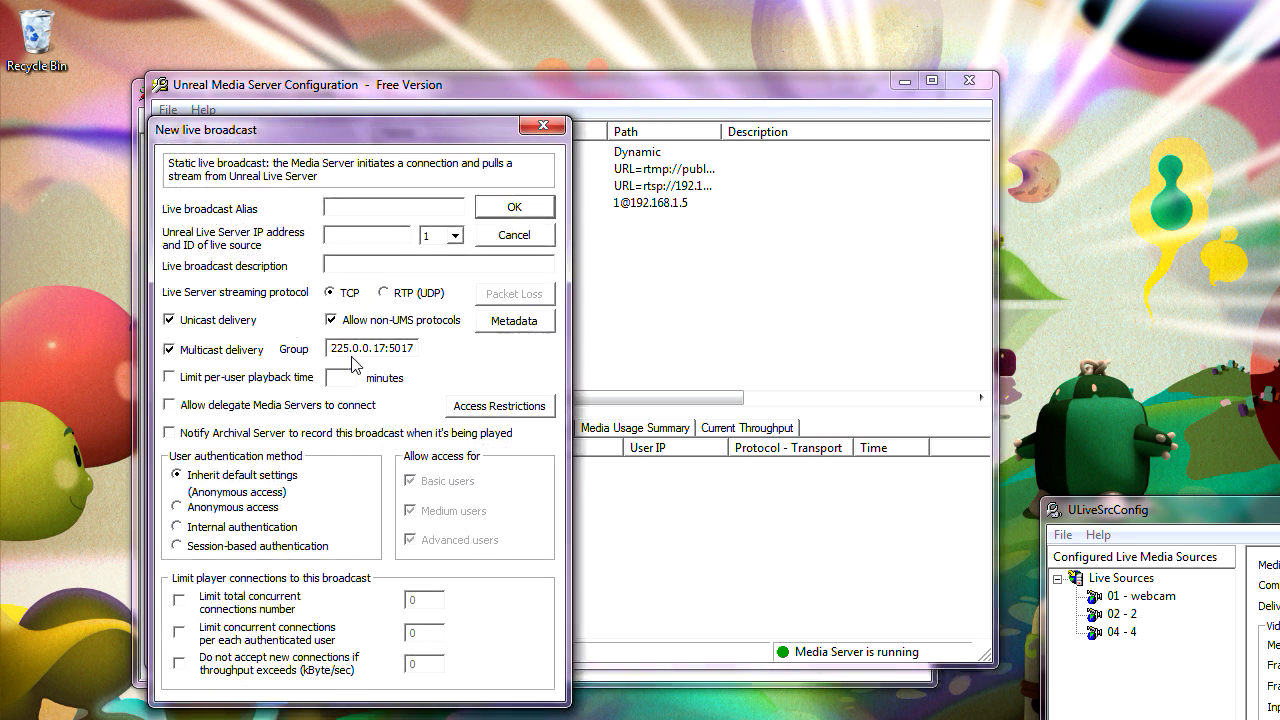
text(sdsg)
click(372, 235)
text(dgfdh)
click(490, 207)
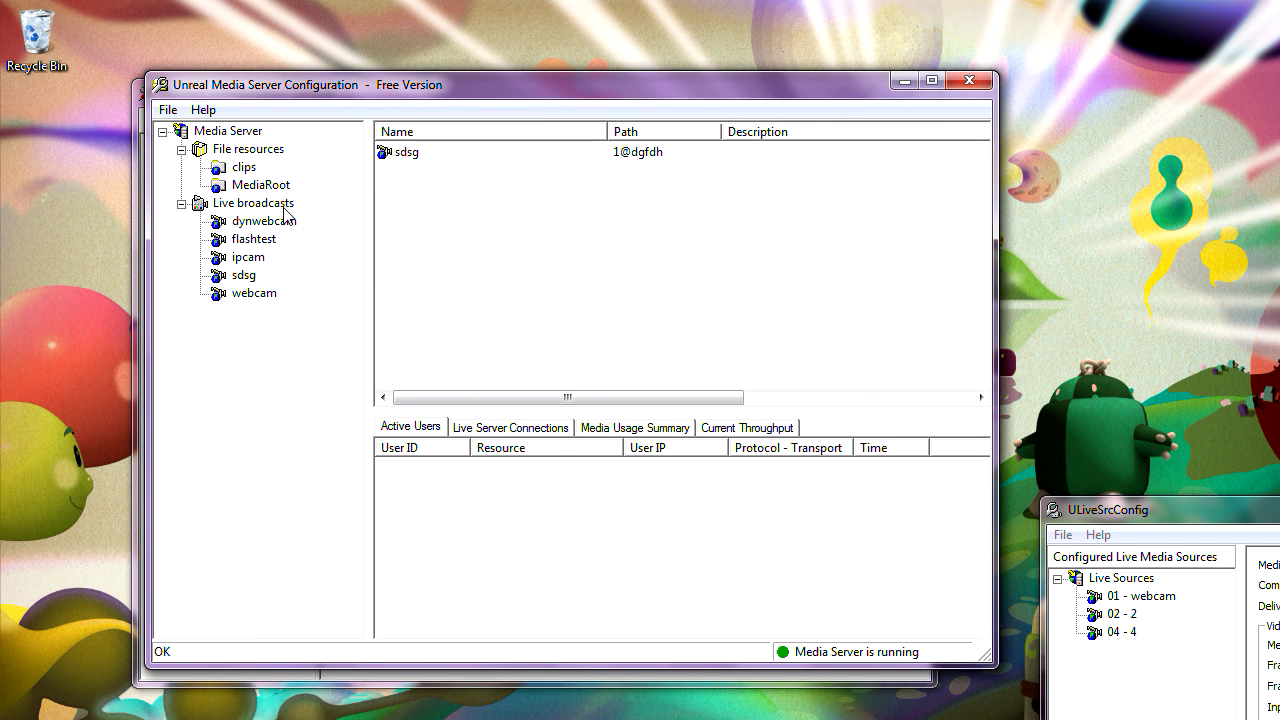
right_click(286, 205)
click(314, 224)
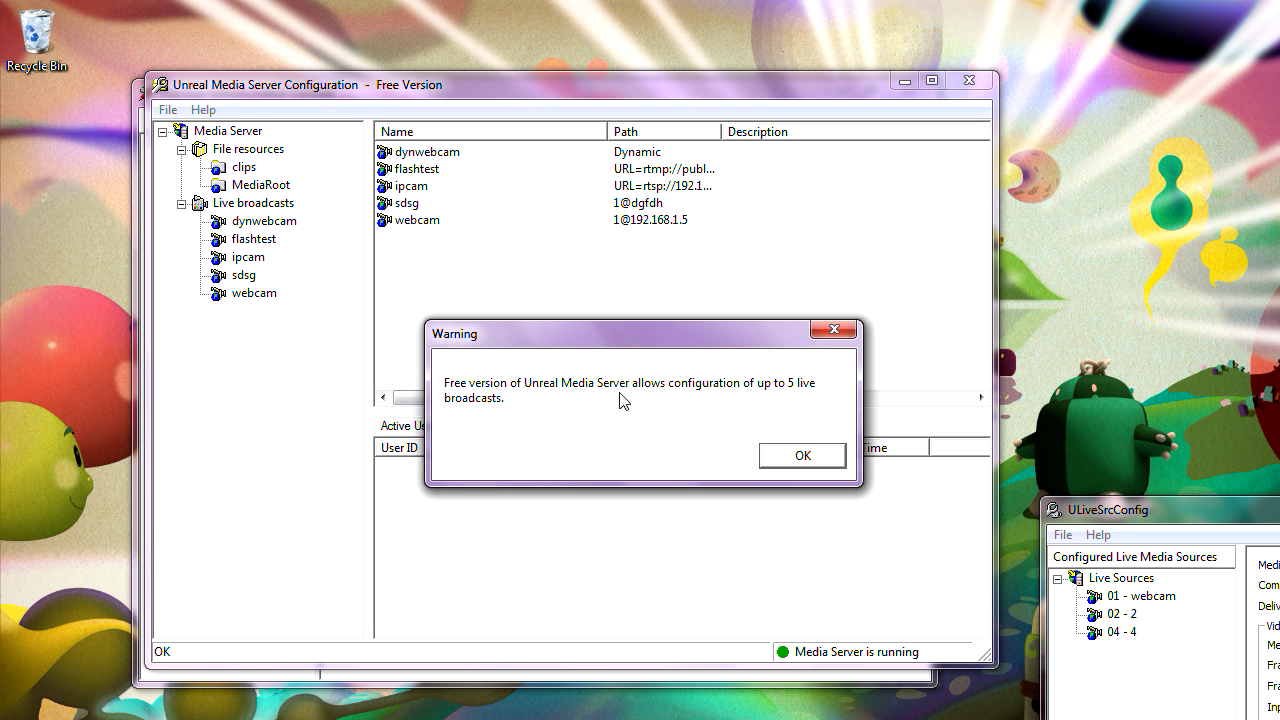
click(788, 456)
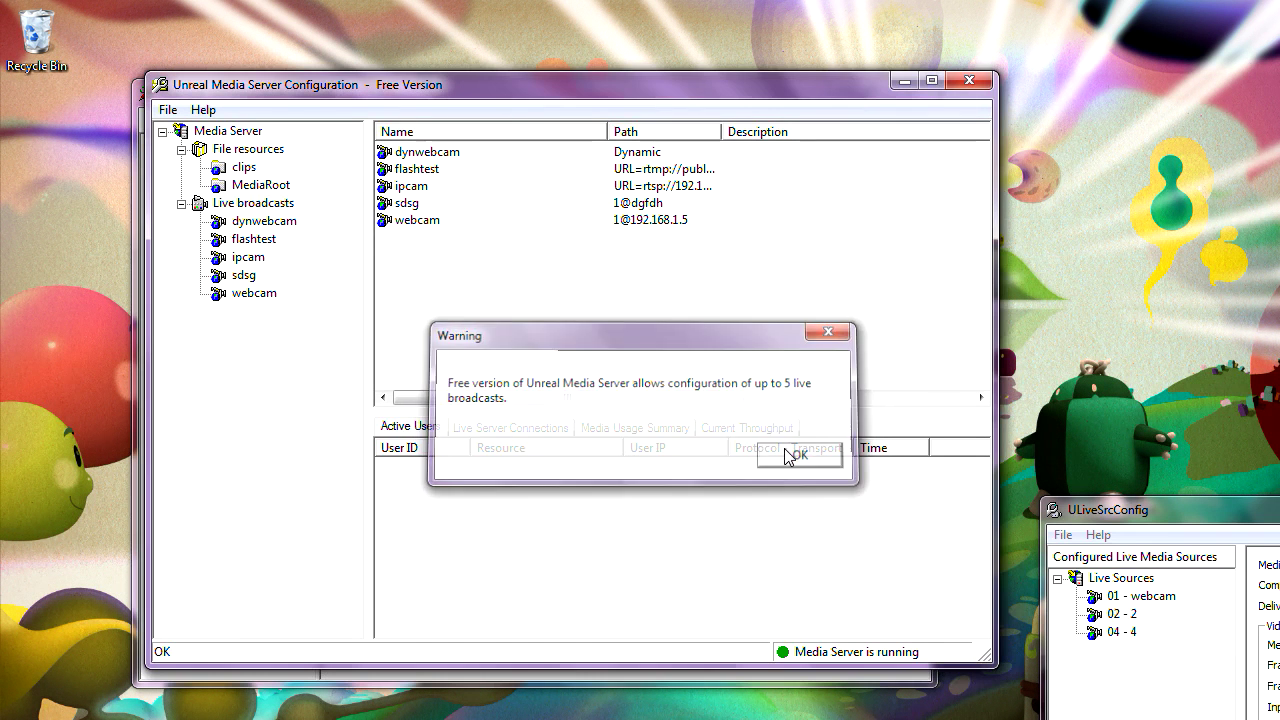
- Delete the dynwebcam and sdsg broadcasts, confirming each deletion
click(265, 222)
key(Delete)
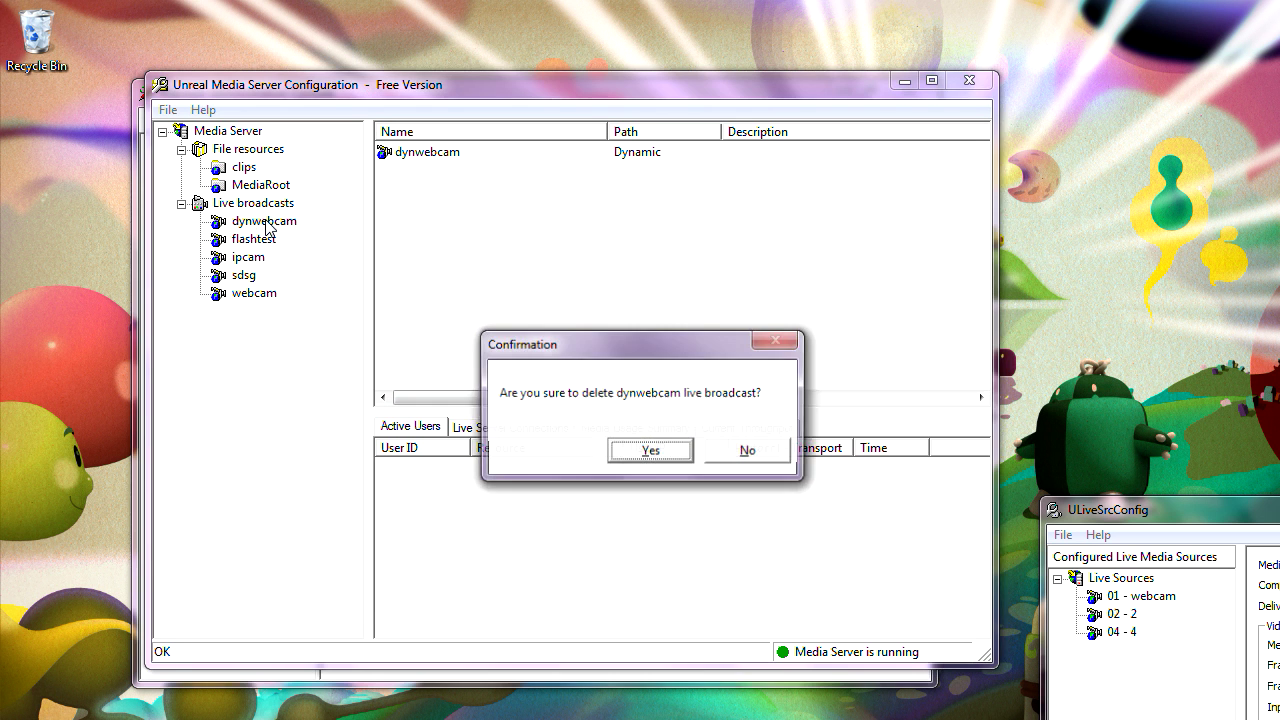
click(660, 455)
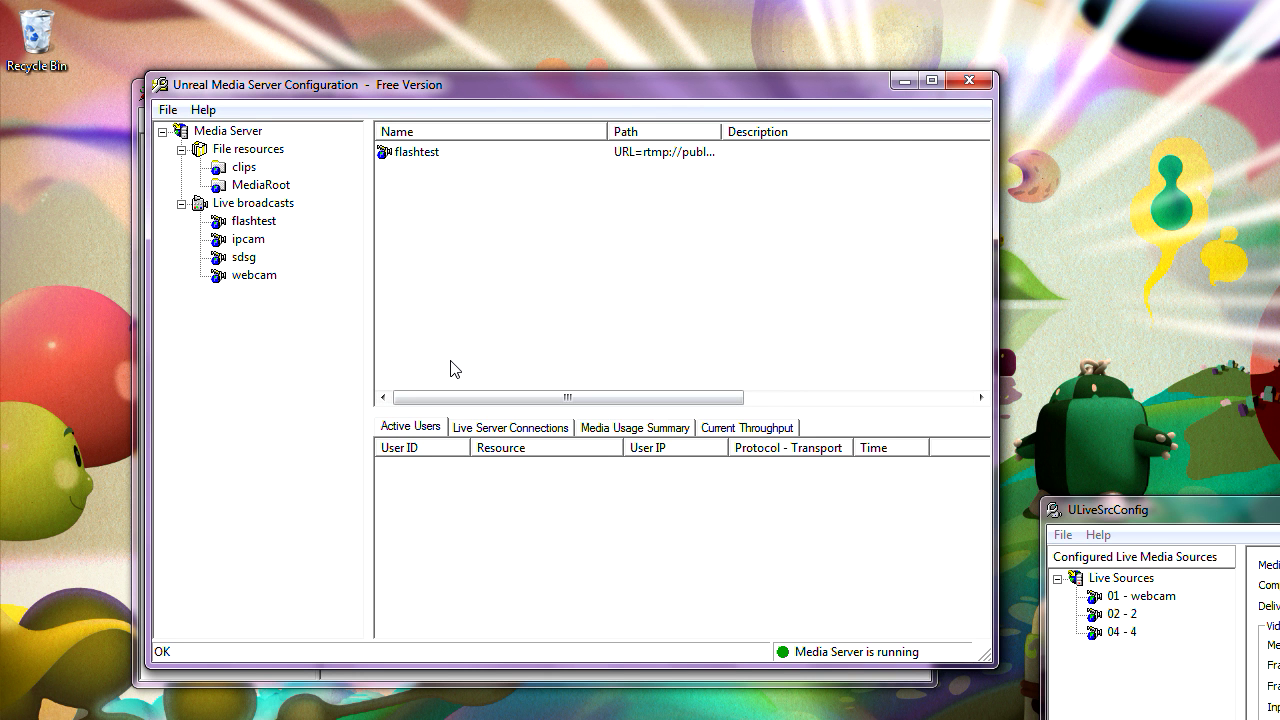
click(257, 261)
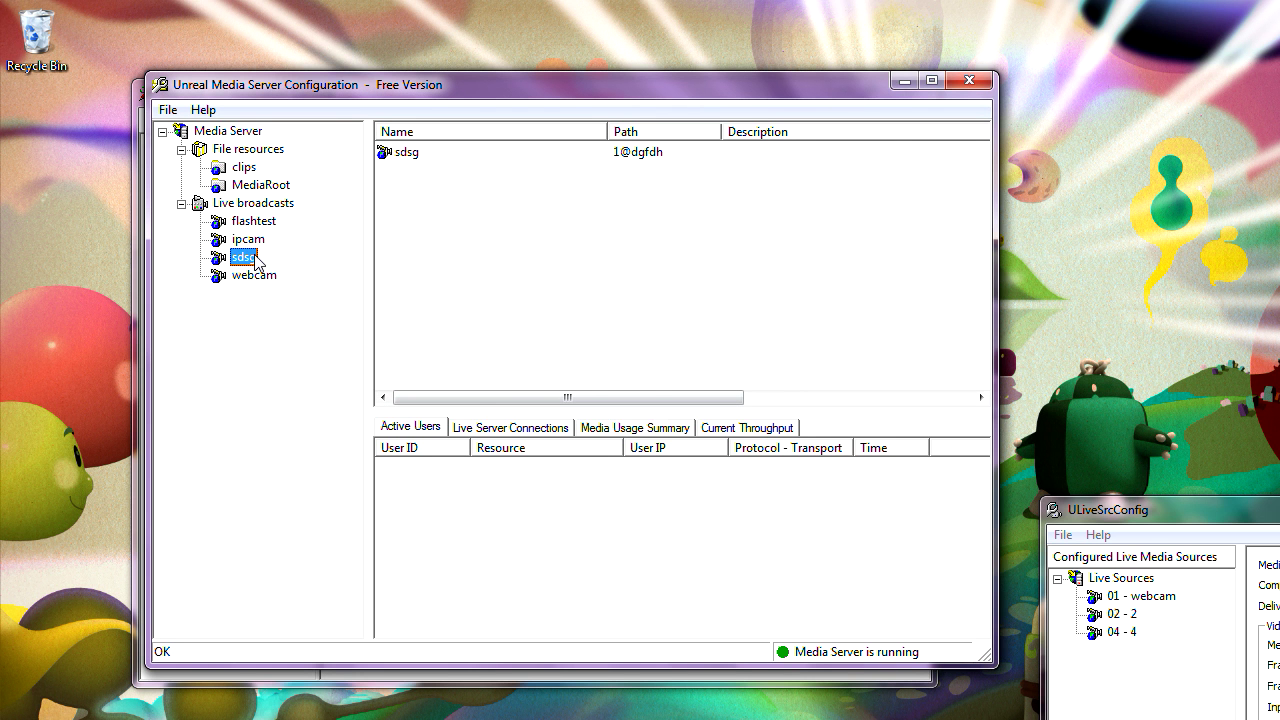
key(Delete)
click(611, 454)
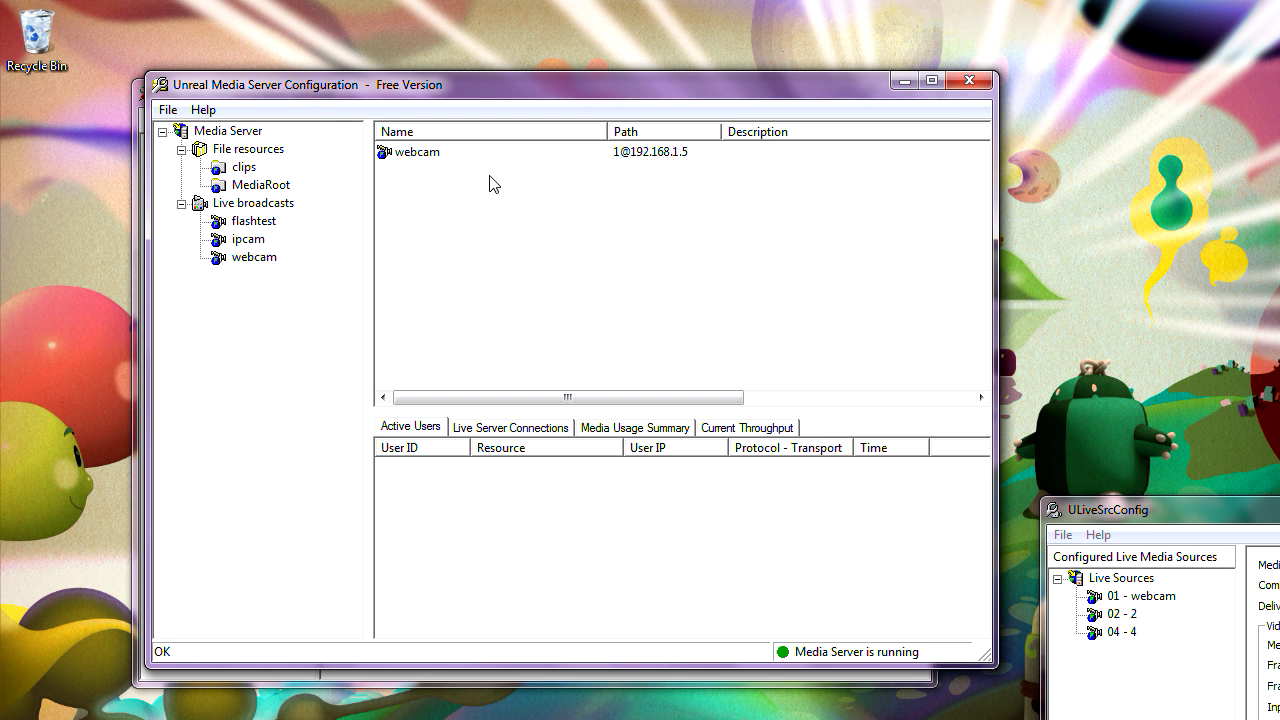
drag(738, 87, 710, 312)
- Minimize the Media Server Configuration window, leaving lecture test's settings visible in the console
click(511, 99)
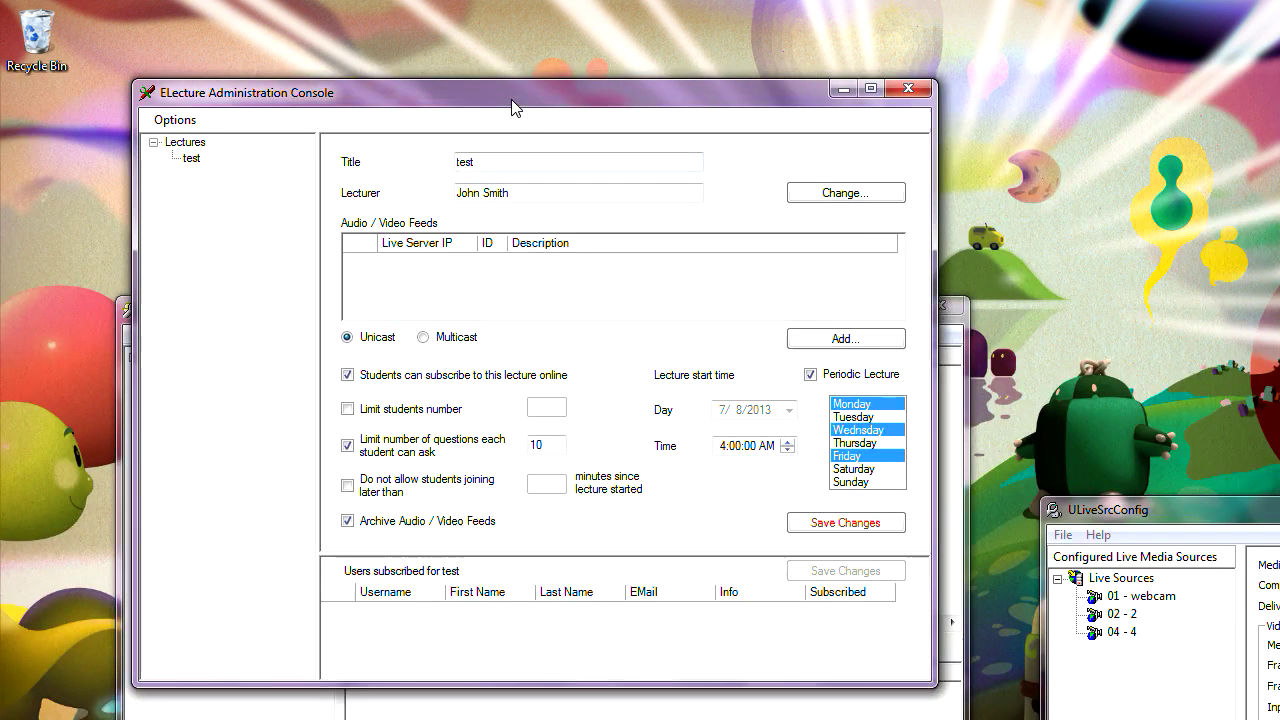
drag(511, 107, 530, 93)
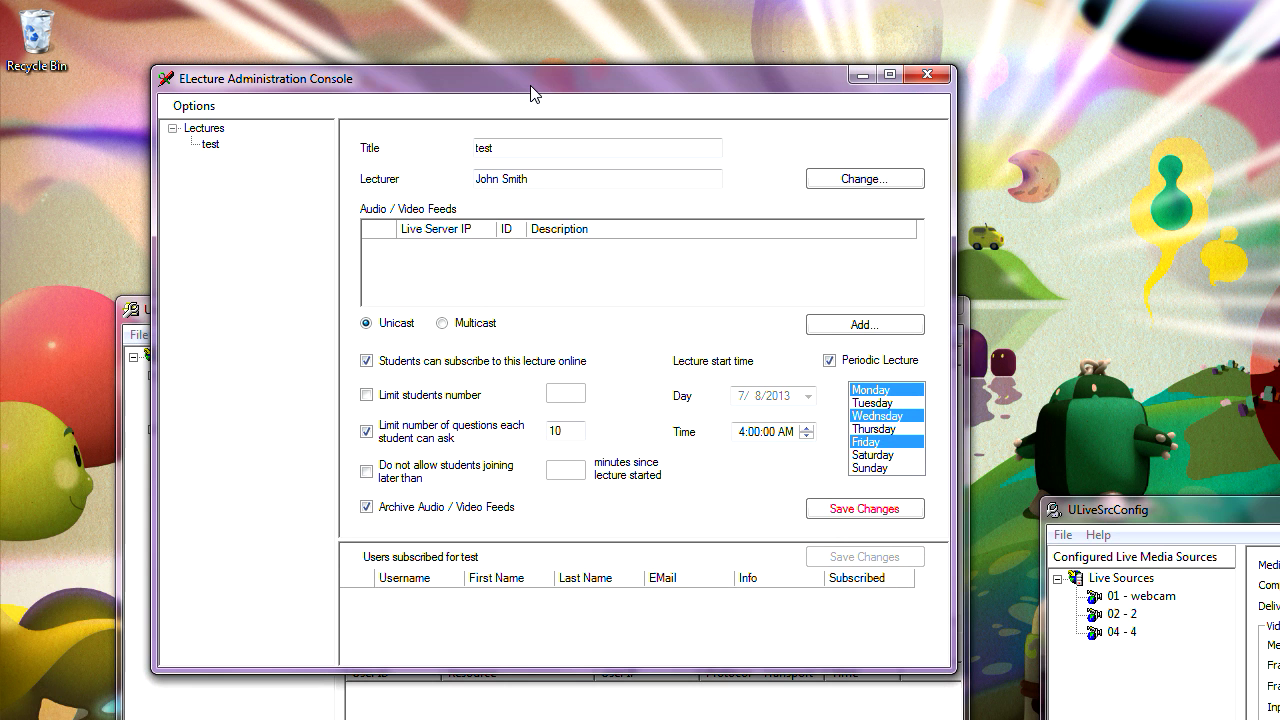
drag(390, 78, 454, 67)
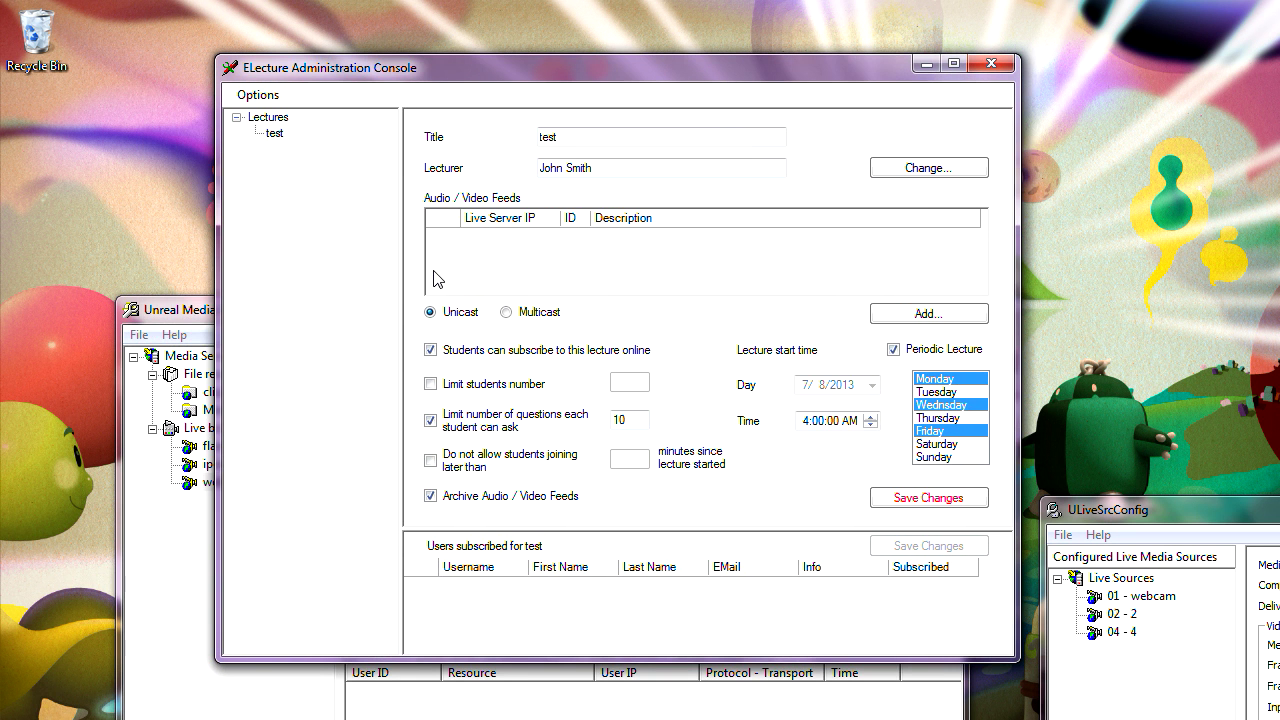
click(193, 322)
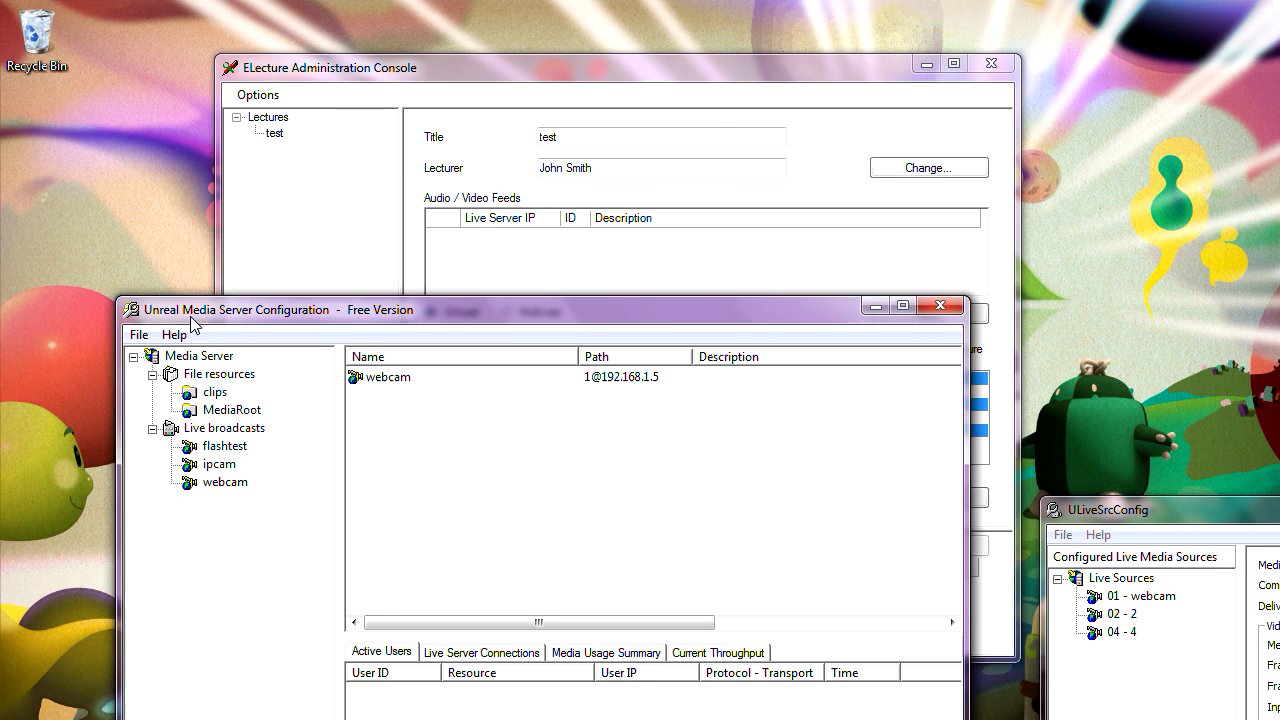
click(876, 306)
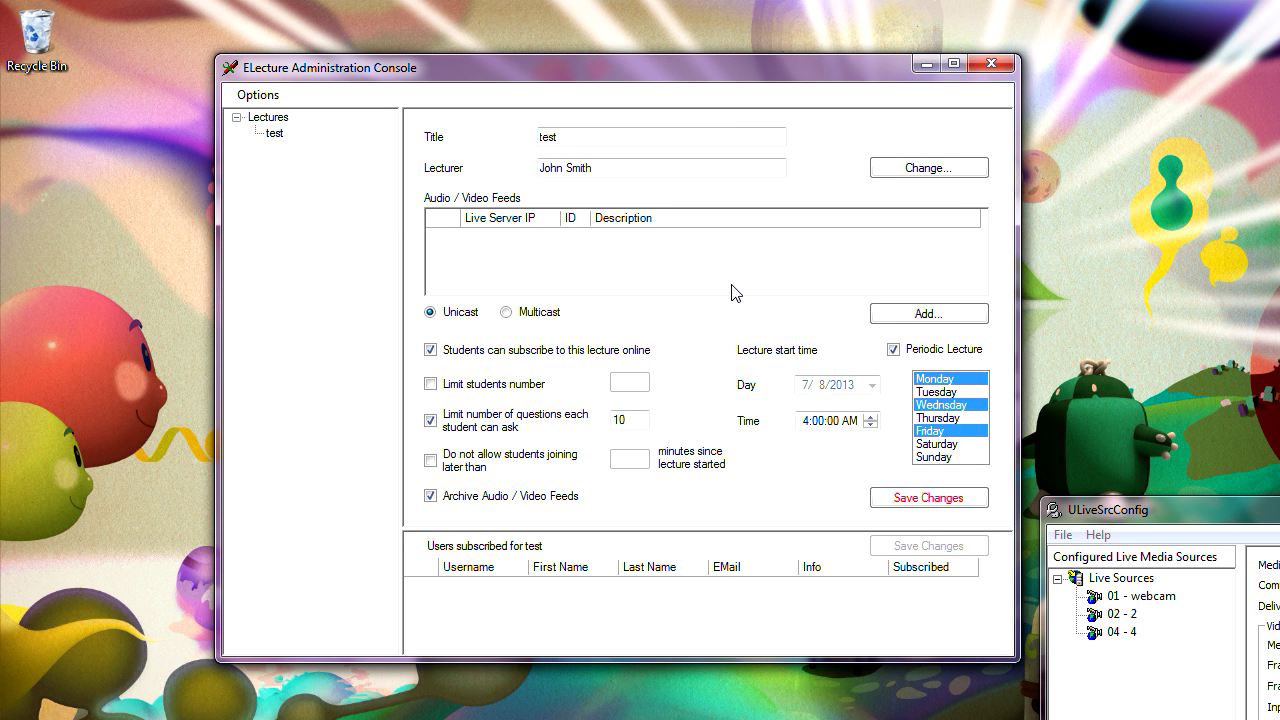
drag(649, 71, 549, 109)
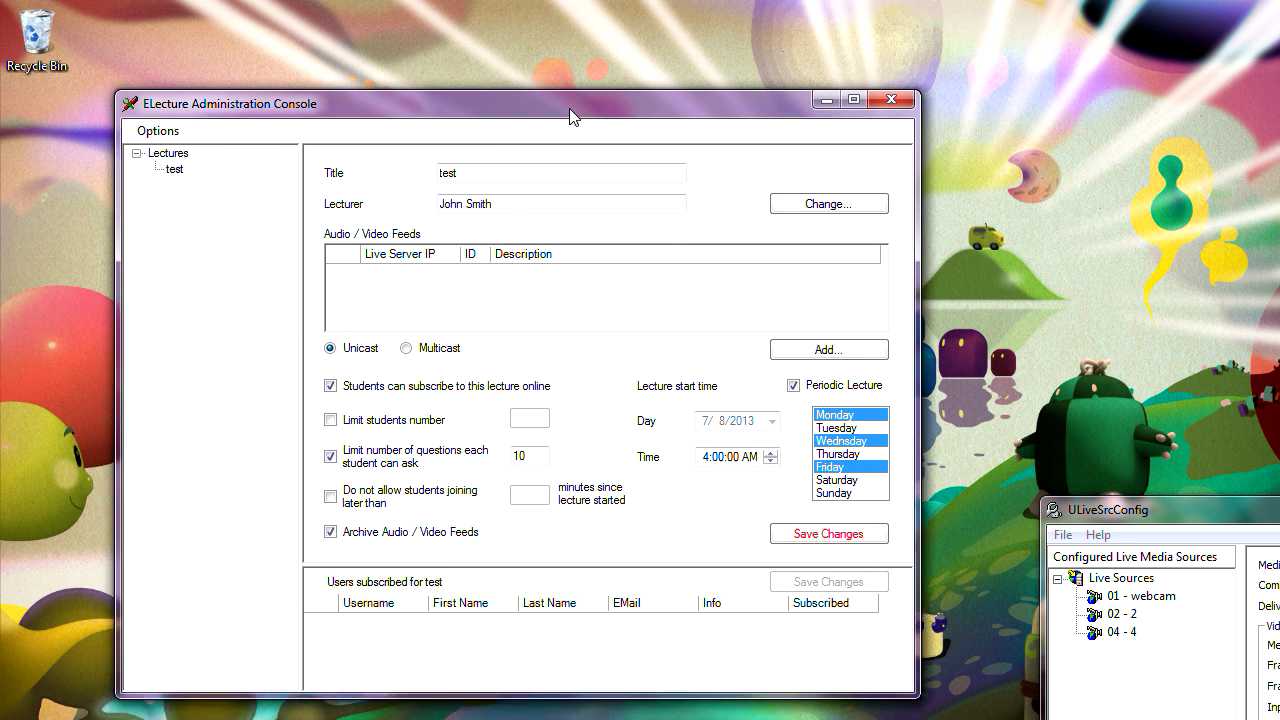
- Start adding a feed in Choose Feeds, and preview new live broadcast types in Media Server Configuration without creating one
click(802, 352)
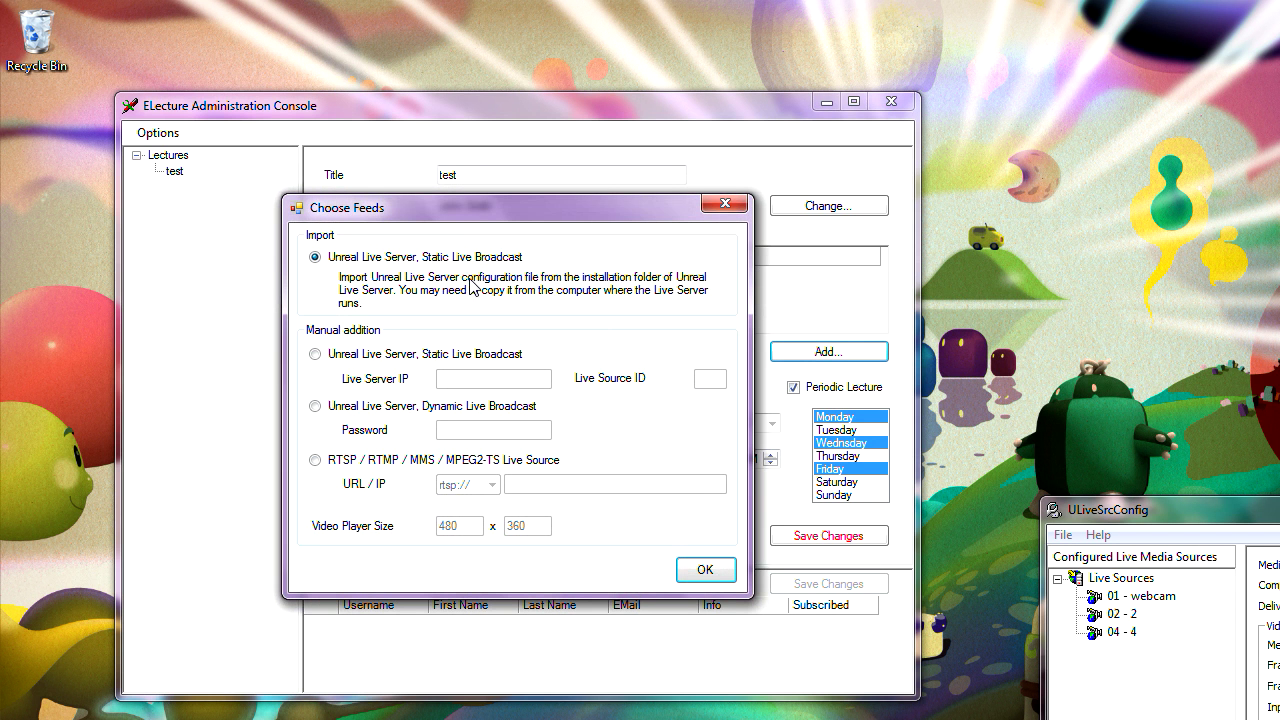
drag(466, 214, 517, 212)
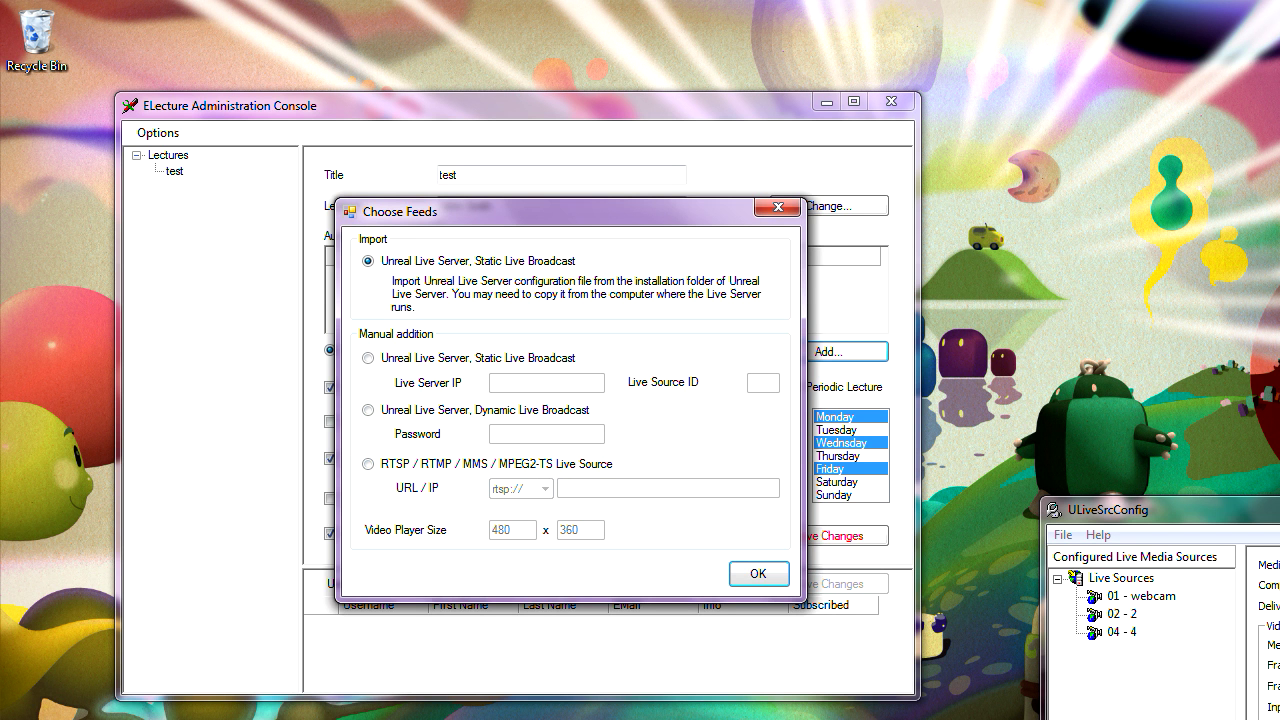
click(328, 719)
click(235, 432)
right_click(235, 432)
click(320, 442)
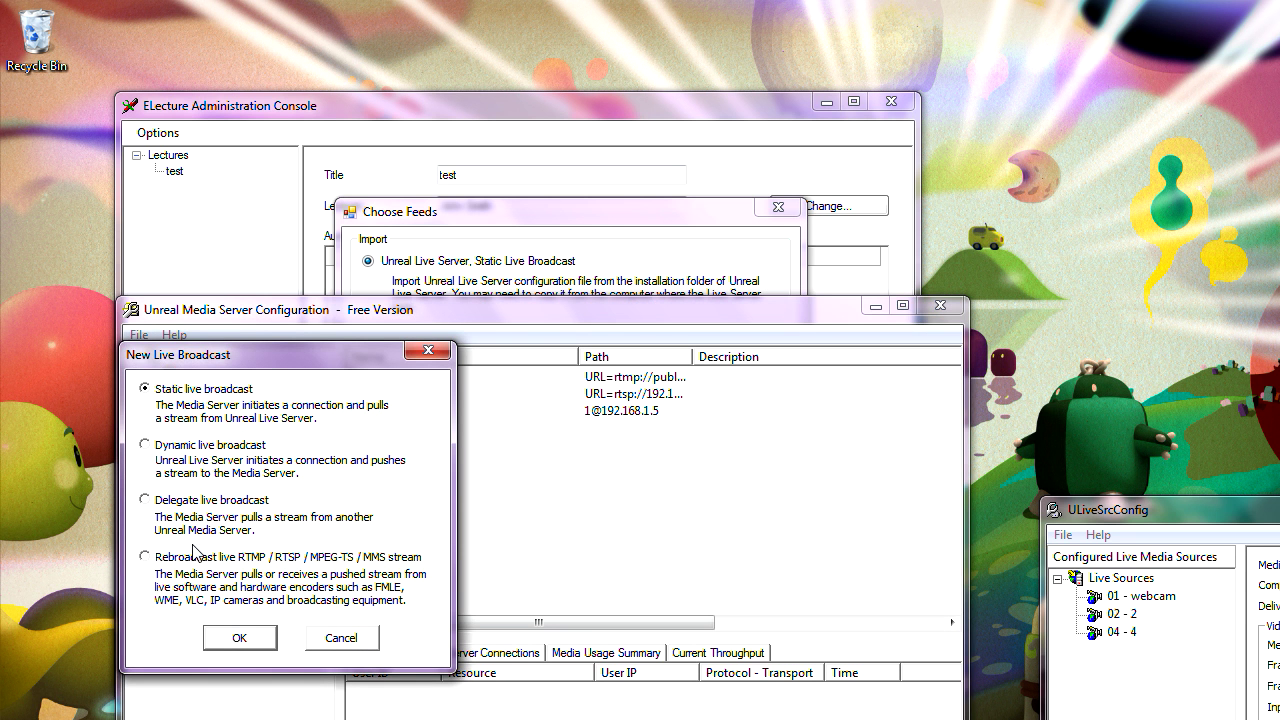
click(340, 638)
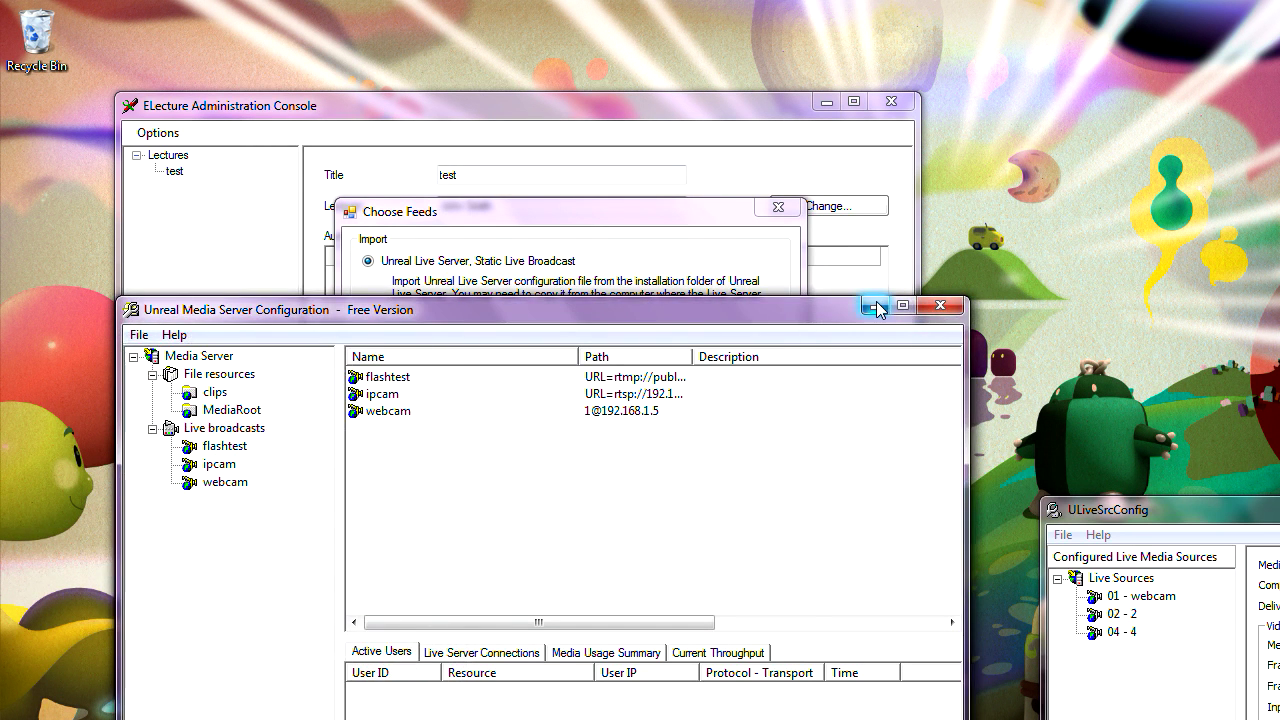
click(874, 306)
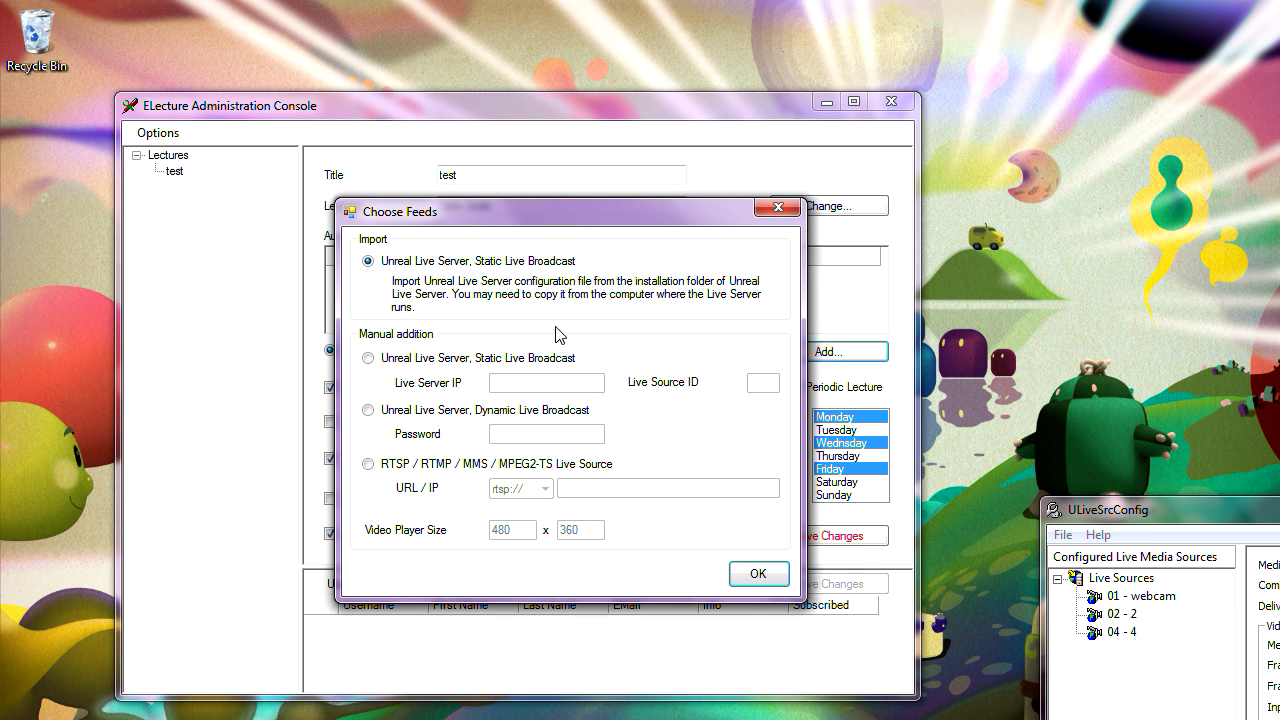
- Arrange the Choose Feeds and live source configurator windows, keeping the Static Live Broadcast import selected
drag(582, 210, 588, 355)
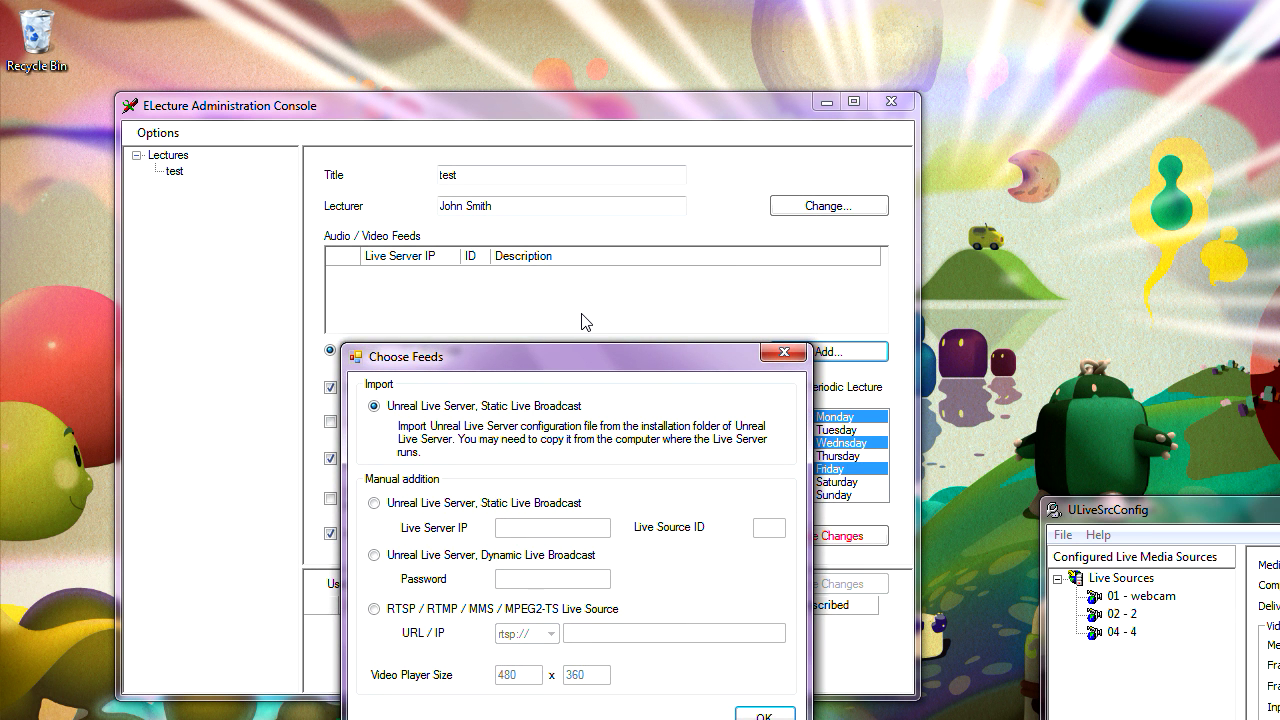
drag(569, 358, 579, 217)
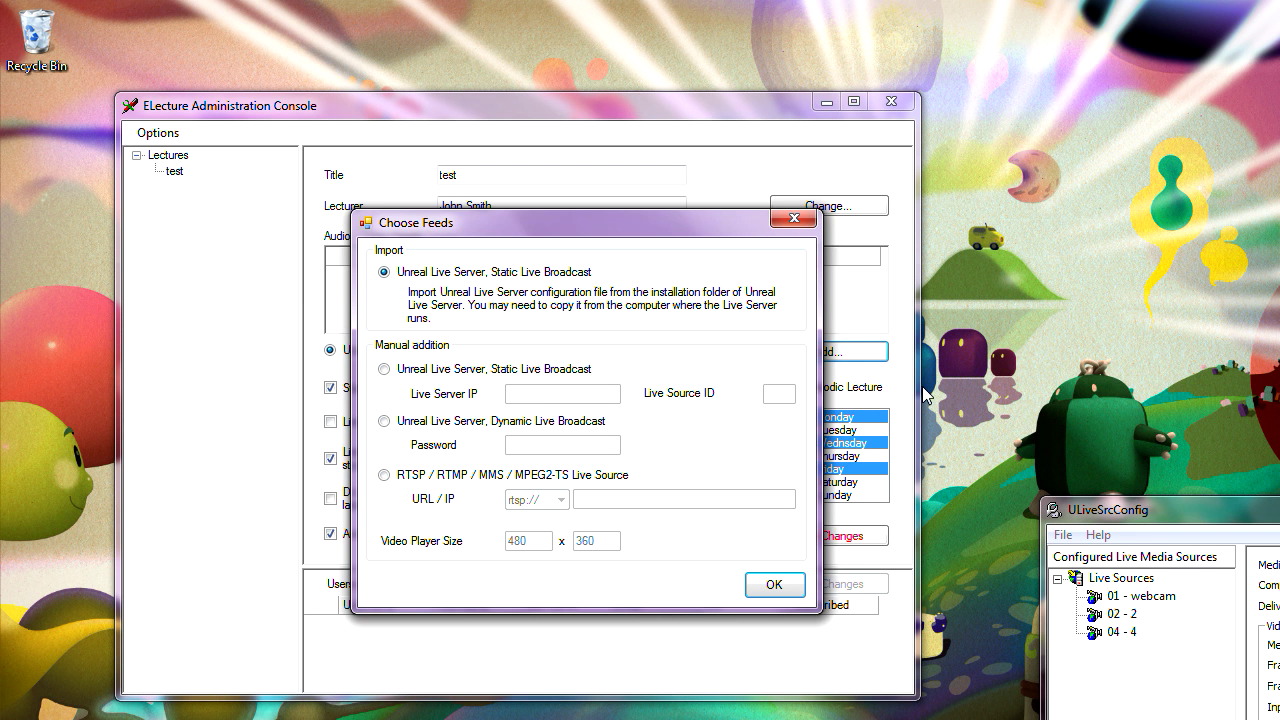
drag(1140, 512, 1111, 429)
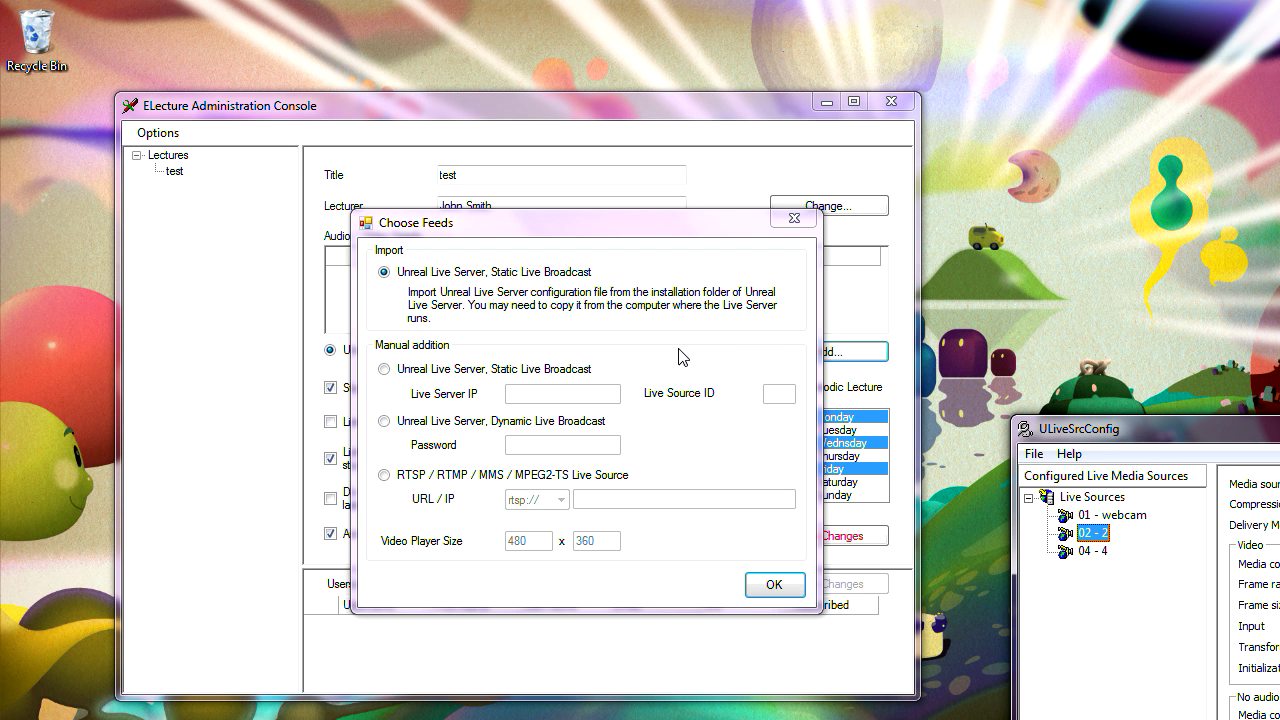
- Import ULiveMediaGrabber.config to list live feeds with IDs 4, 1 and 2
click(775, 585)
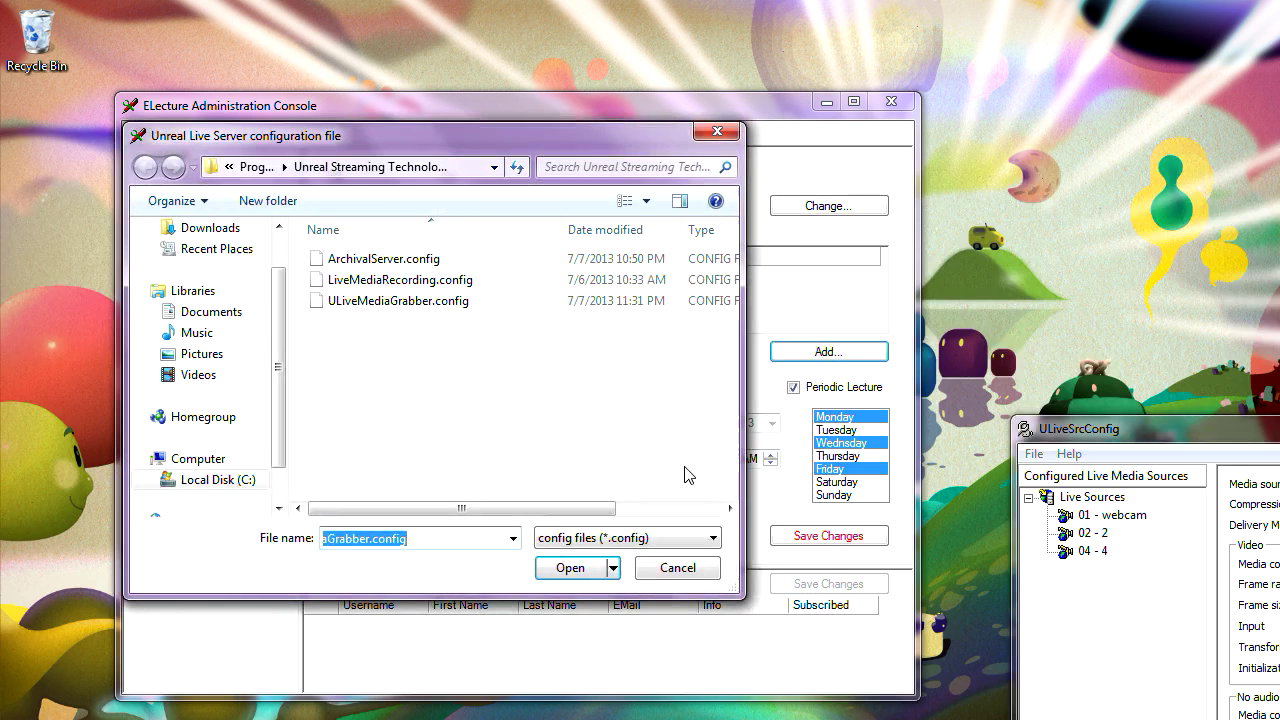
click(398, 302)
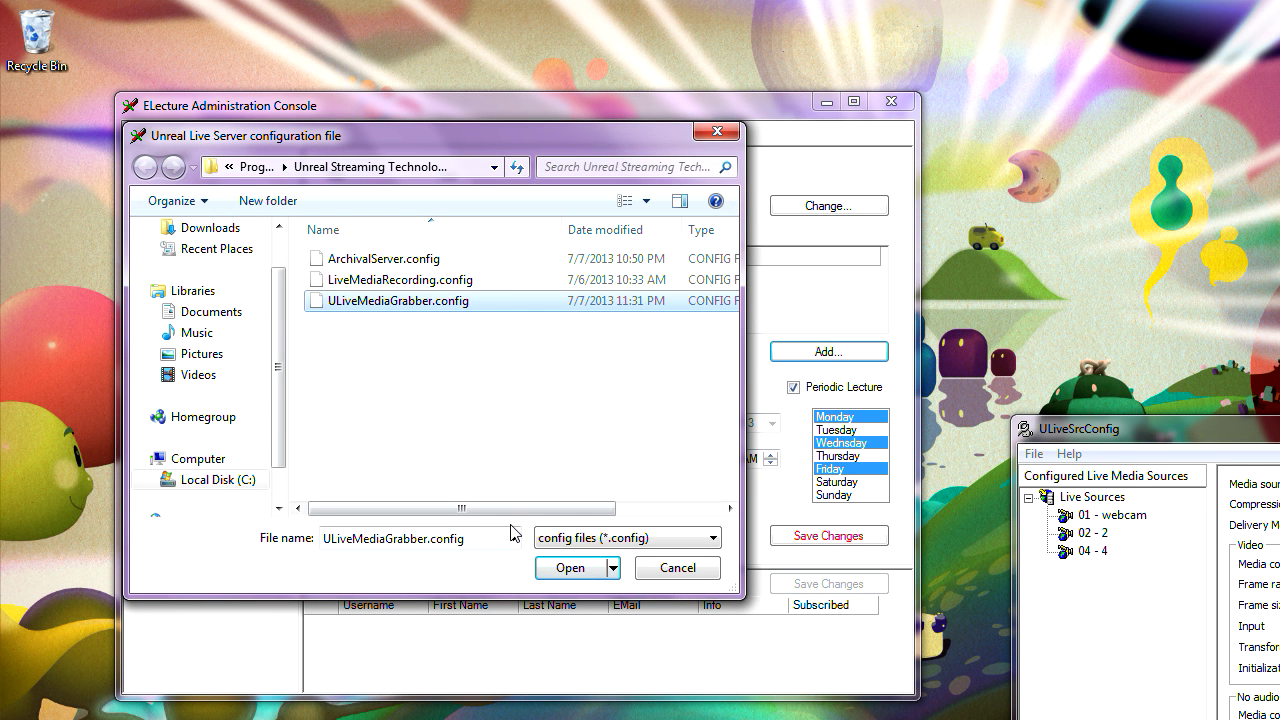
click(575, 574)
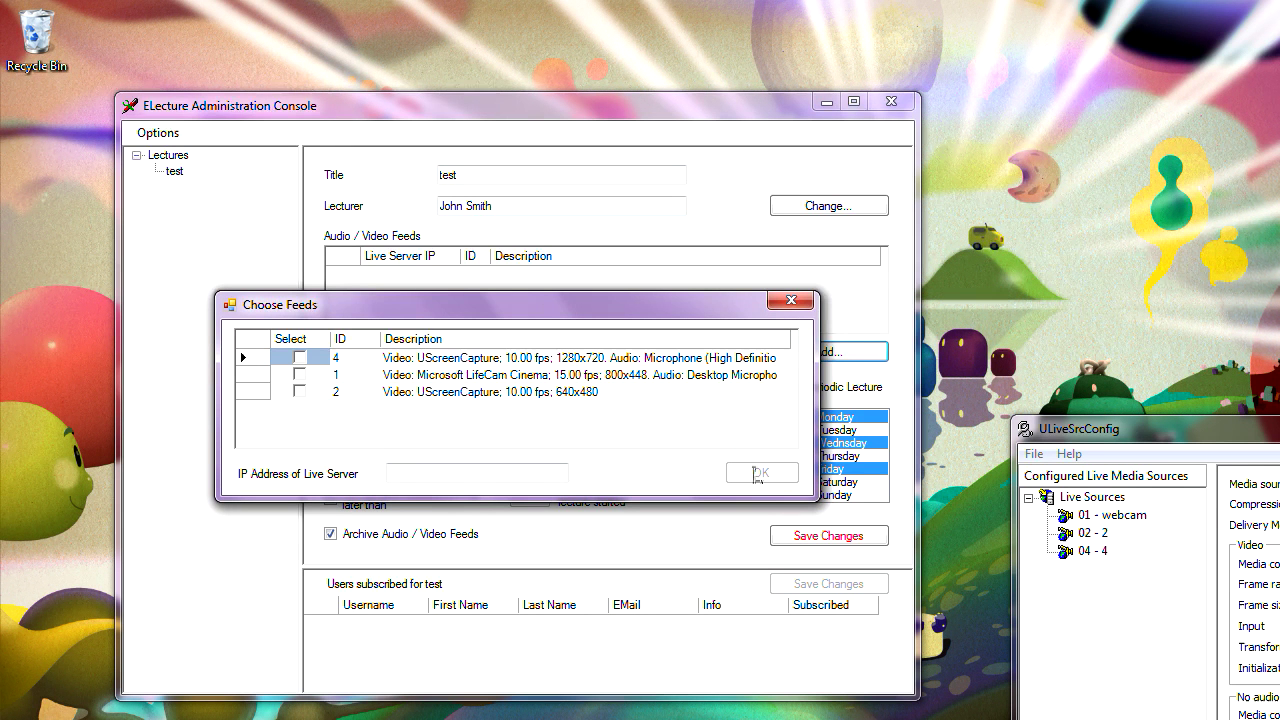
- Add feed ID 2 (640x480 screen capture) from Live Server IP 192.168.1.6 to the test lecture
click(301, 392)
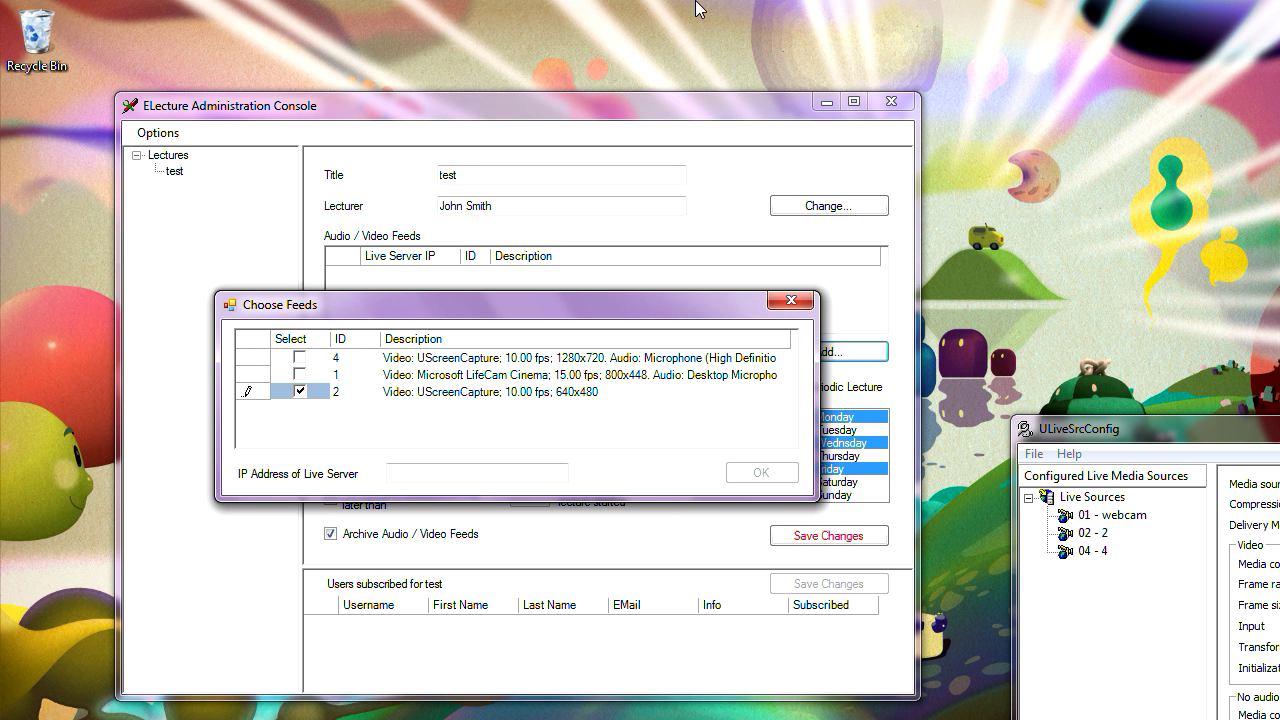
click(408, 470)
text(localhost)
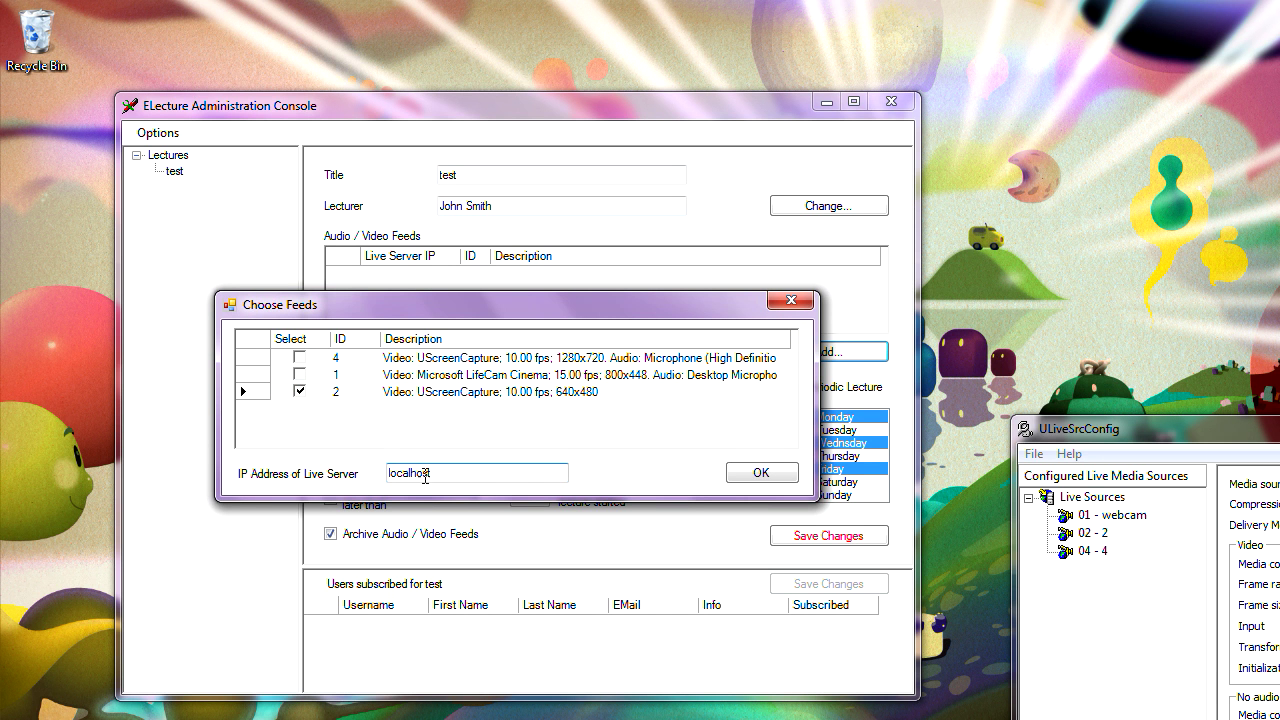
drag(447, 476, 370, 468)
text(127.0.0.1)
drag(447, 475, 288, 417)
text(192.168.1.6)
click(758, 473)
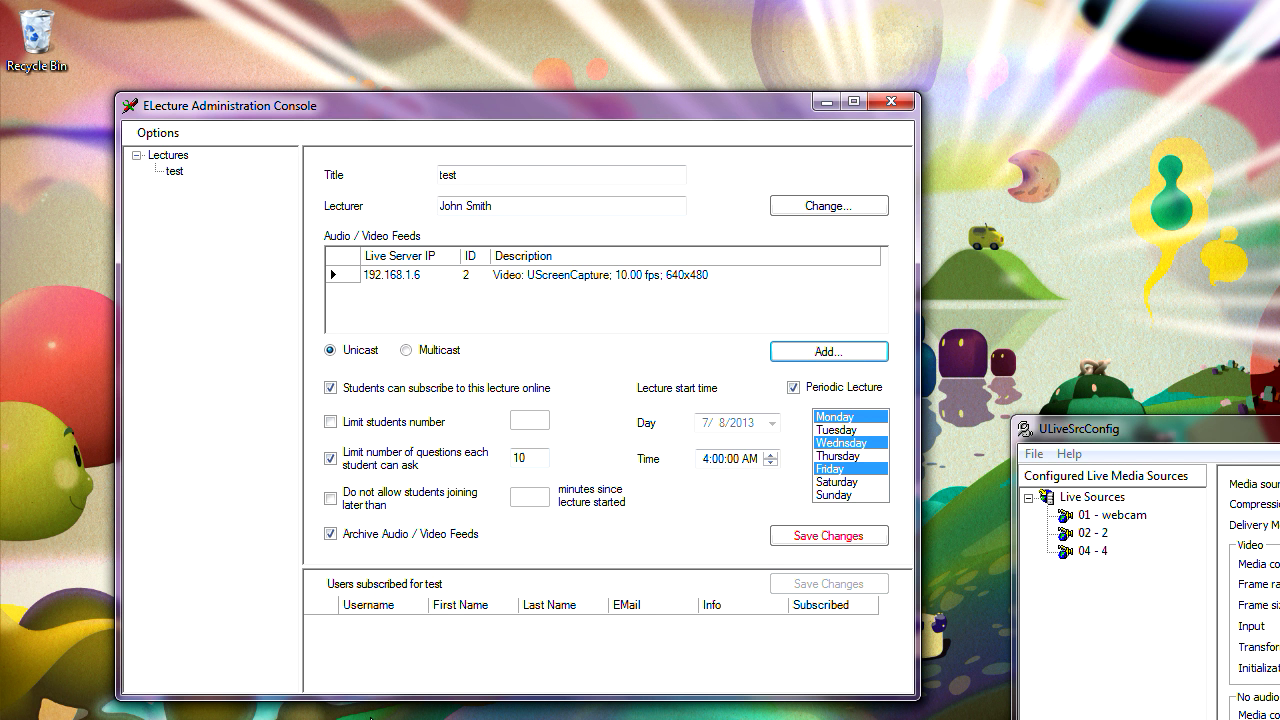
click(400, 719)
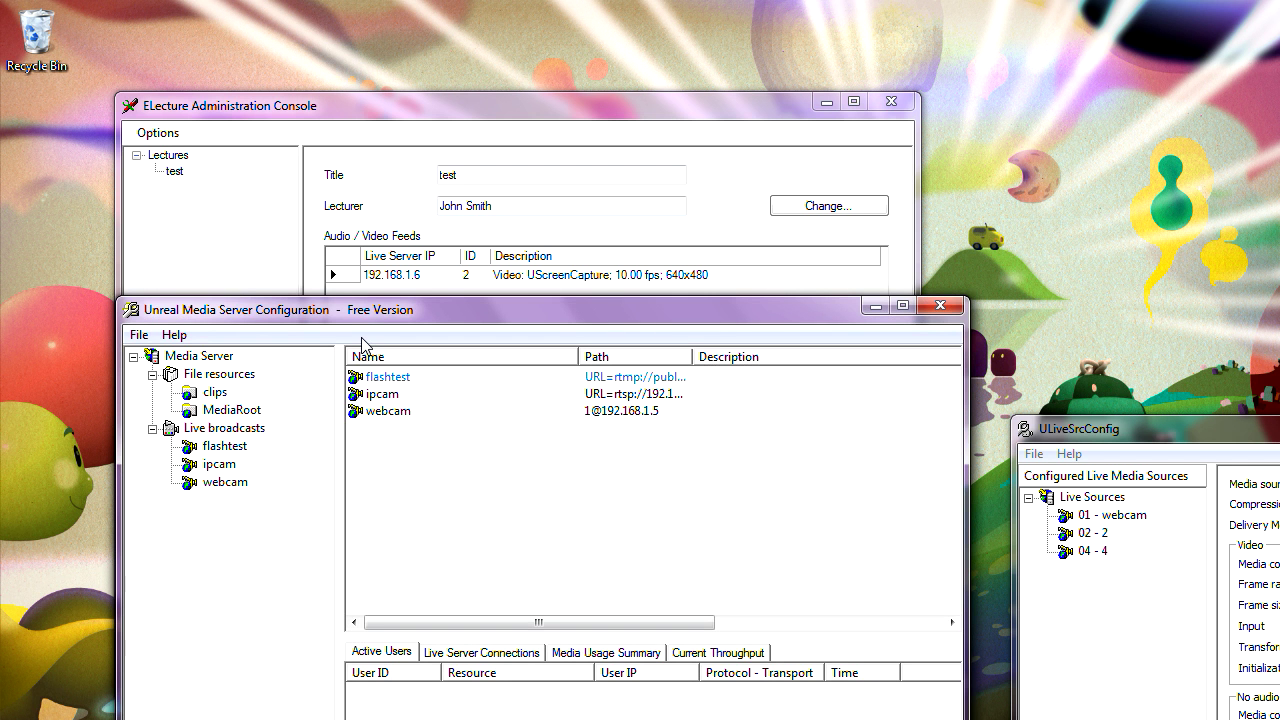
click(228, 484)
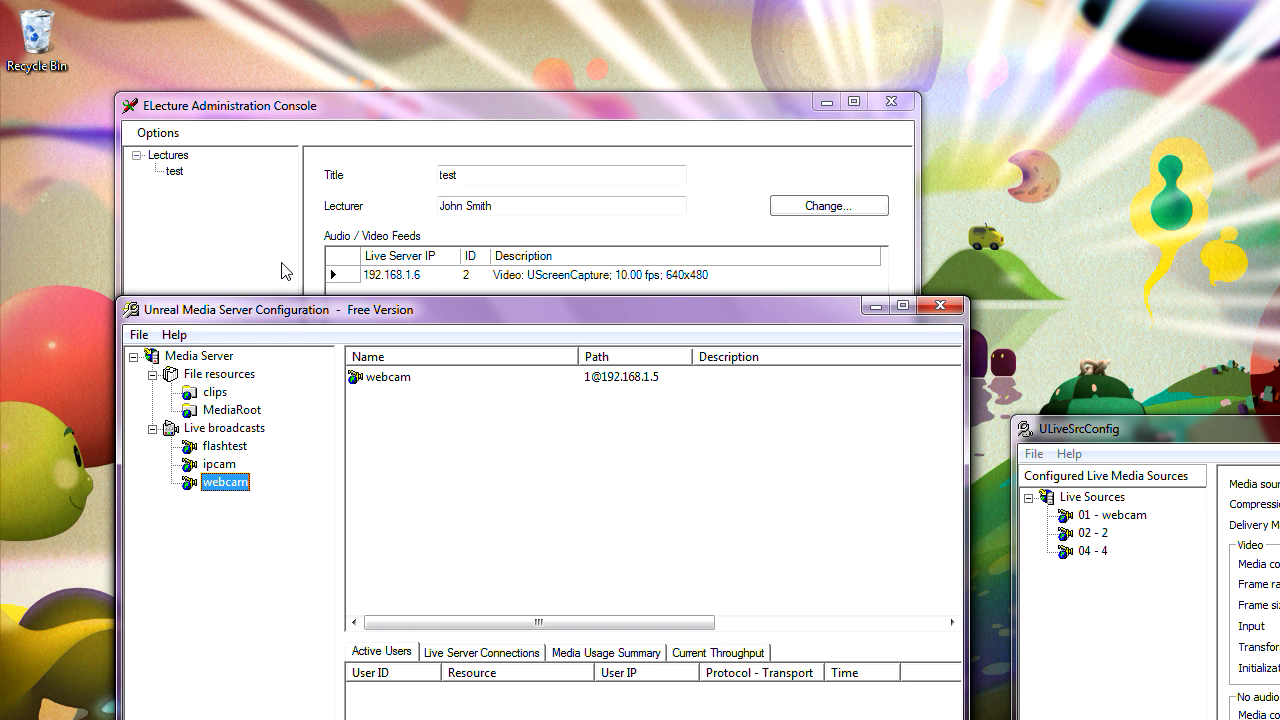
drag(289, 313, 213, 180)
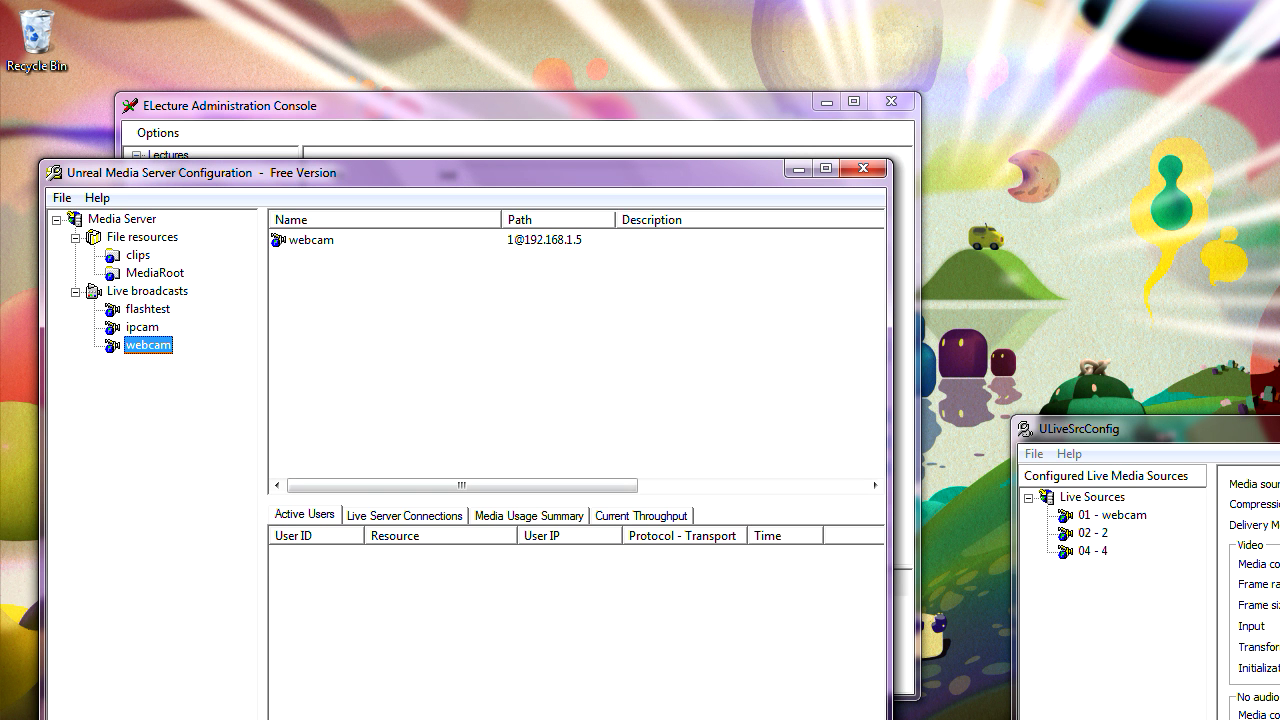
click(605, 670)
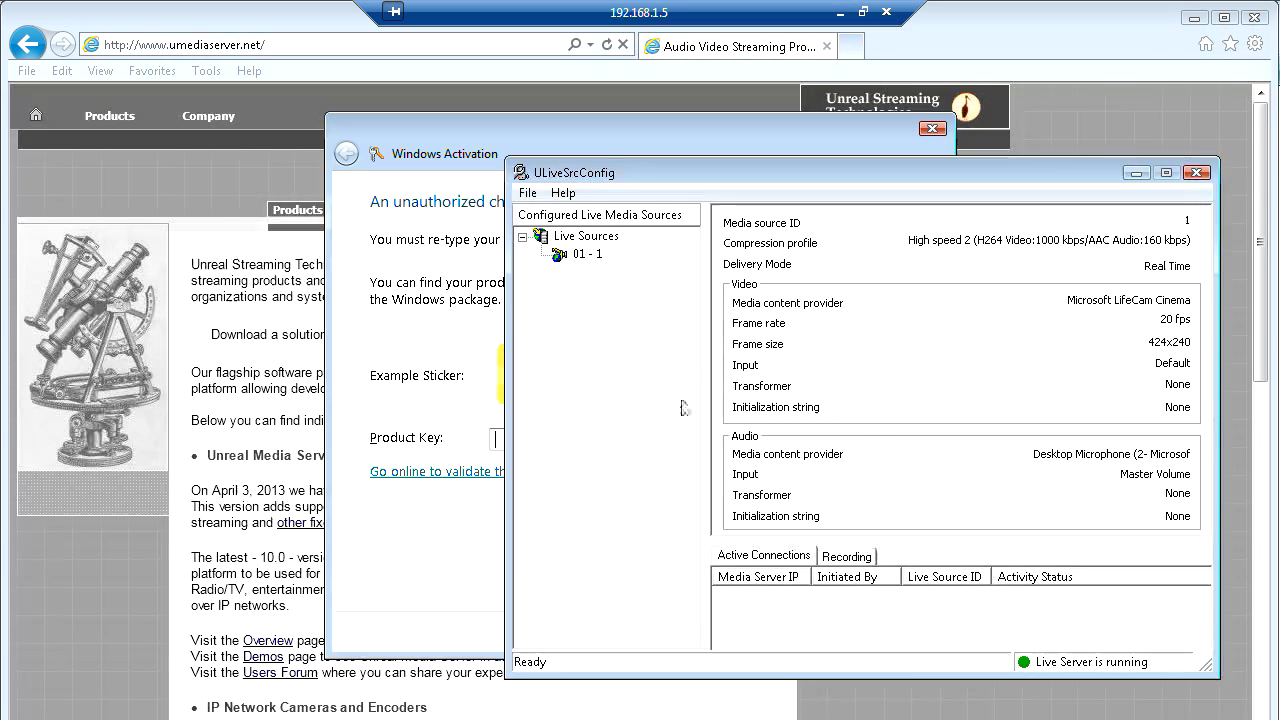
- Review remote live source 01 - 1 (LifeCam Cinema, 424x240), then return to the local desktop
drag(605, 178, 435, 150)
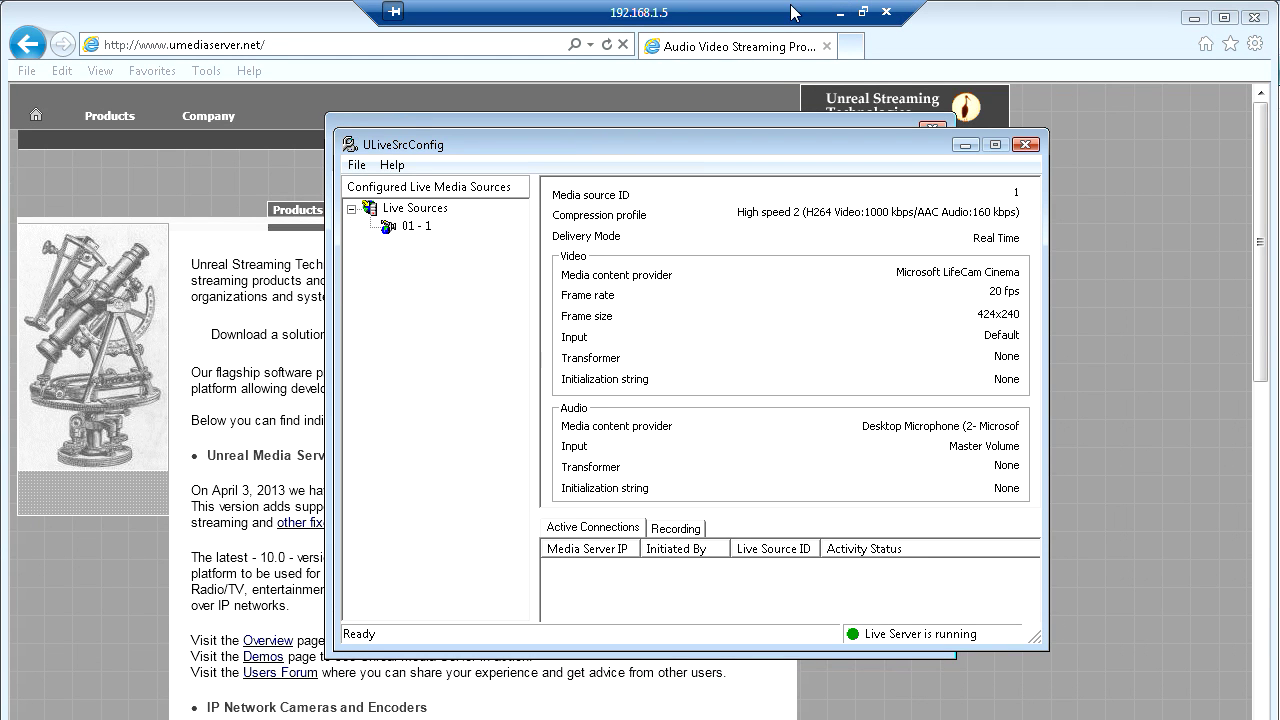
click(839, 12)
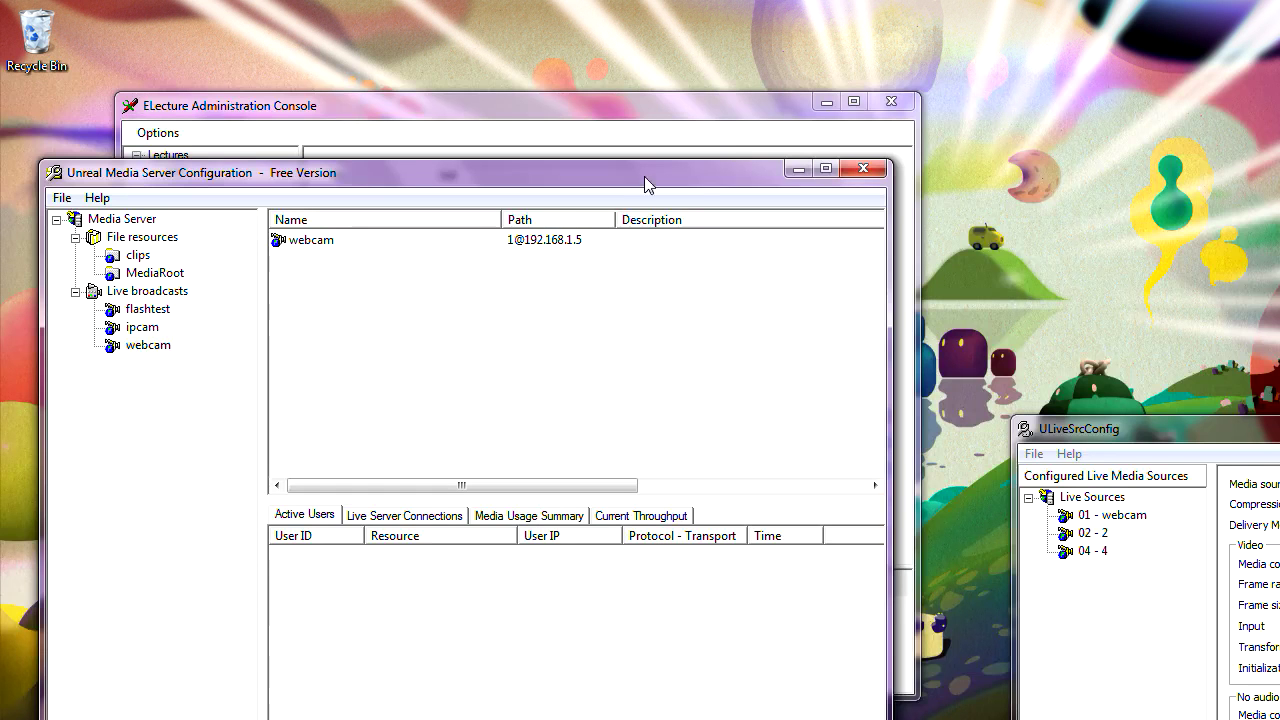
drag(634, 175, 745, 94)
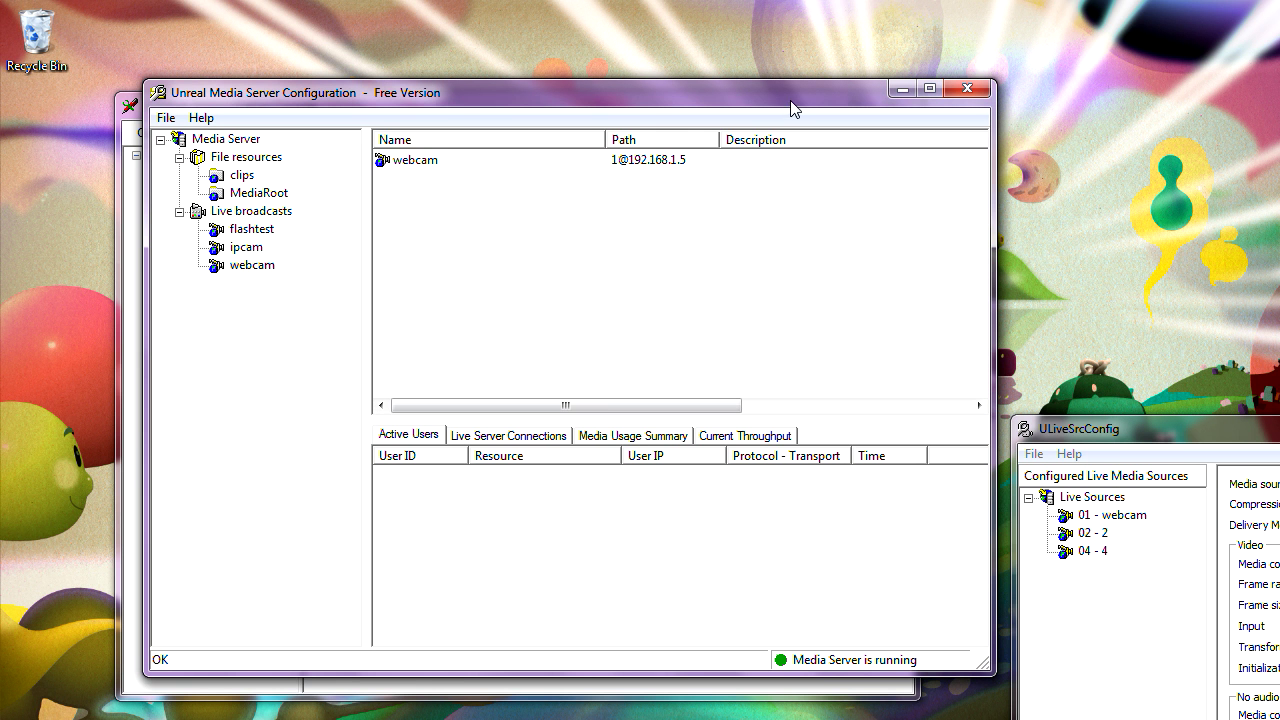
- Move the Media Server window aside and start adding another feed to the test lecture
drag(790, 100, 708, 217)
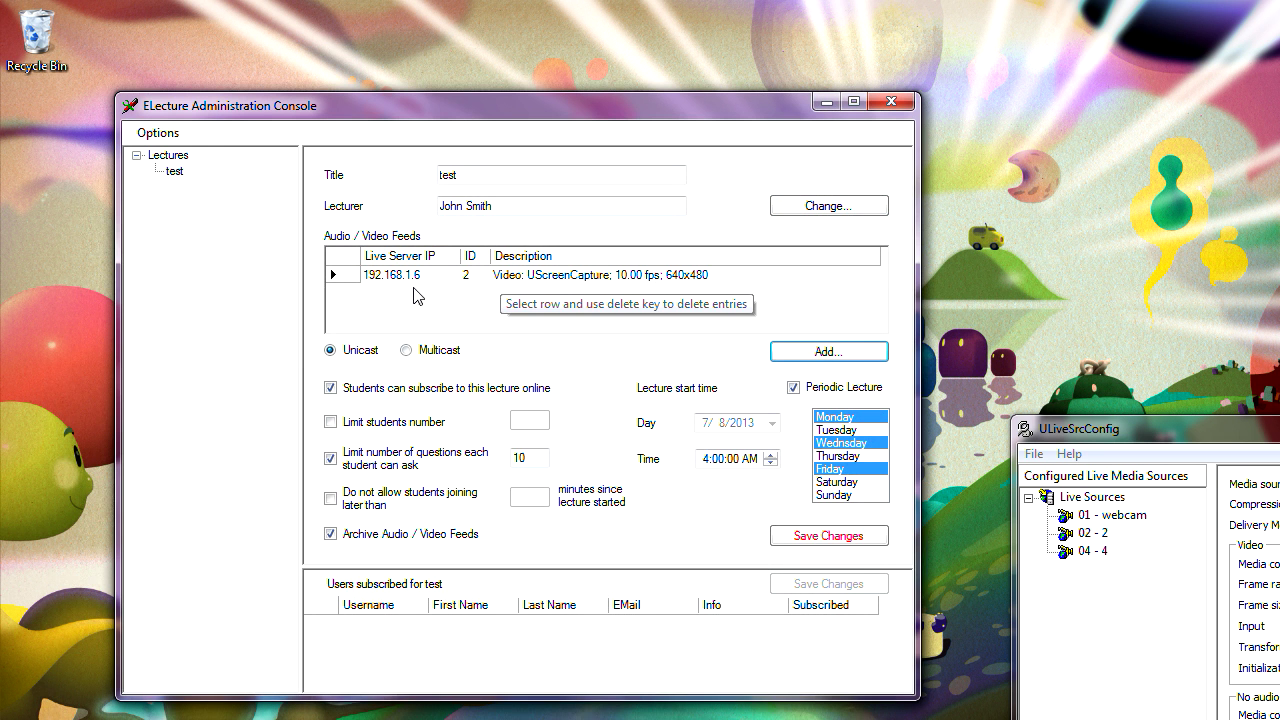
drag(471, 107, 456, 88)
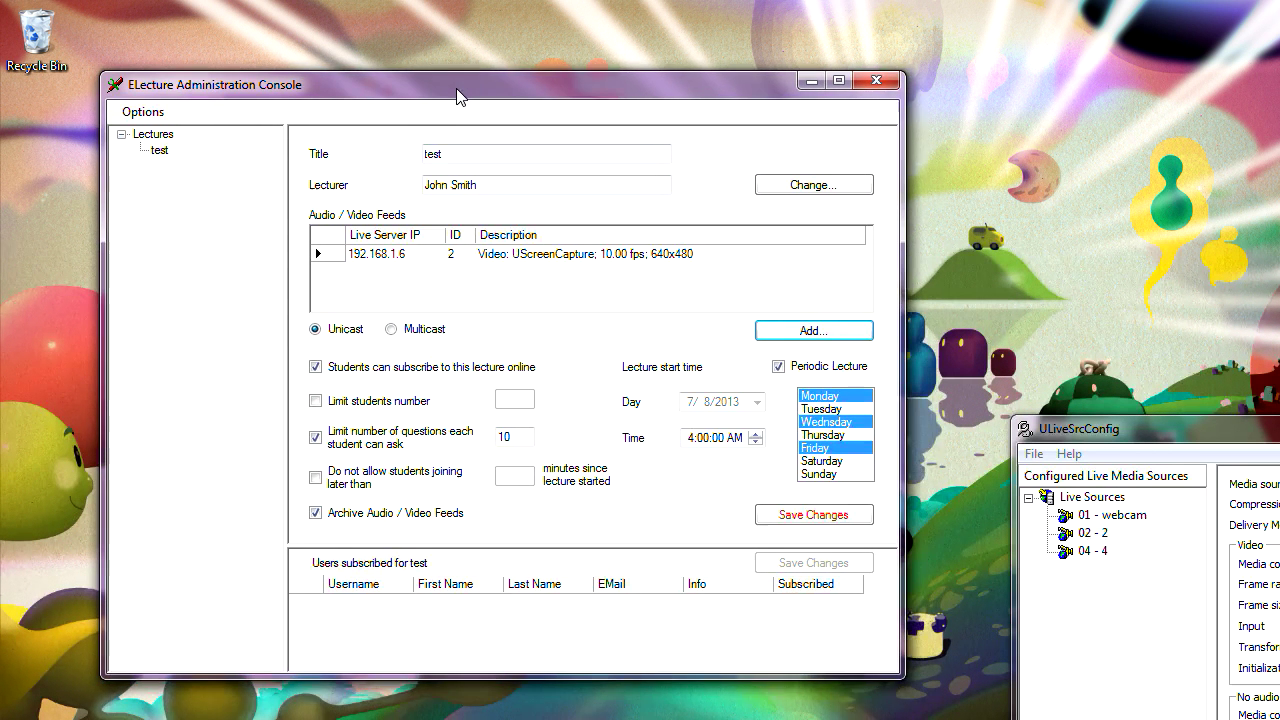
click(786, 337)
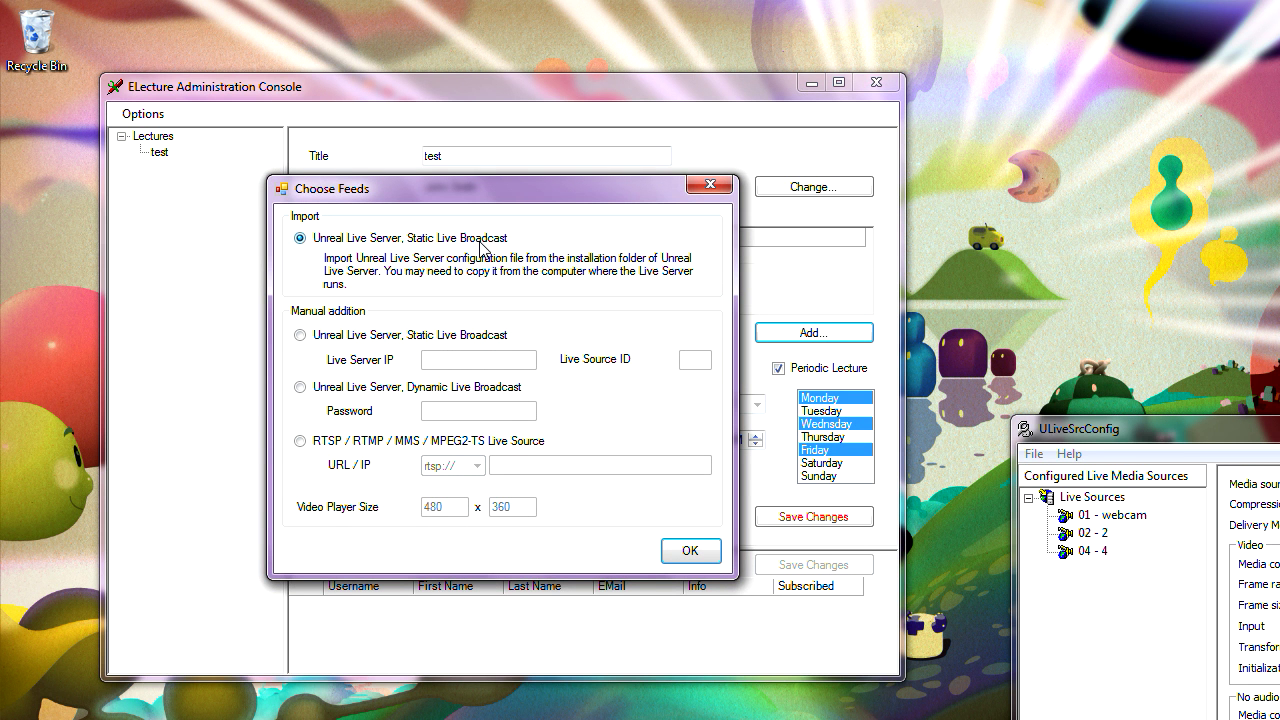
- Enter a manual Static Live Broadcast with IP 192.168.1.5 and Live Source ID 1
click(302, 337)
click(480, 365)
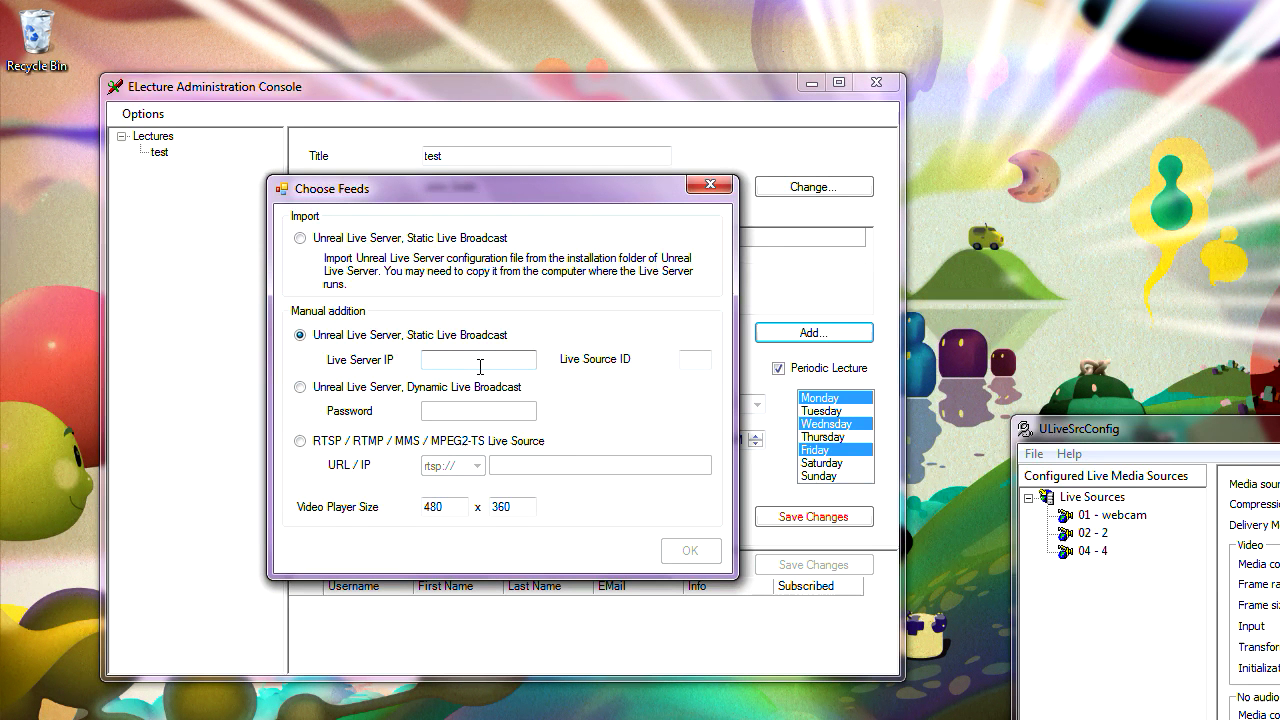
text(192.168.1.5)
click(693, 360)
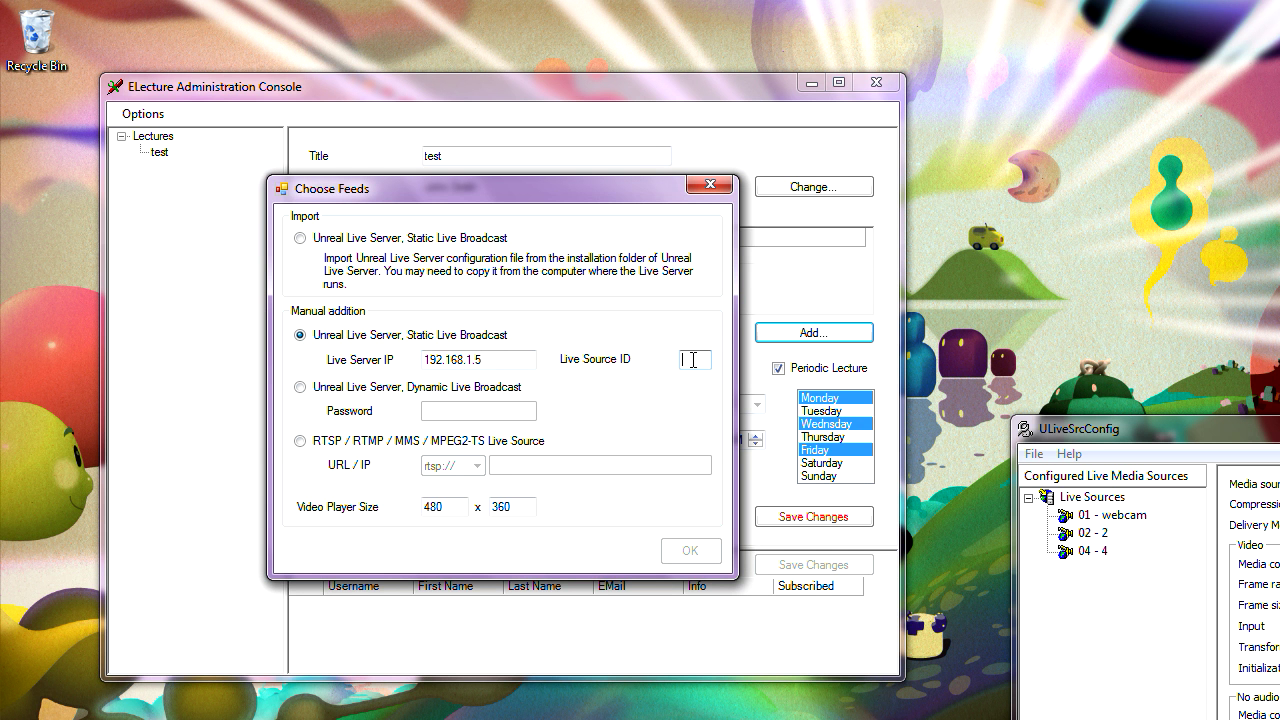
text(1)
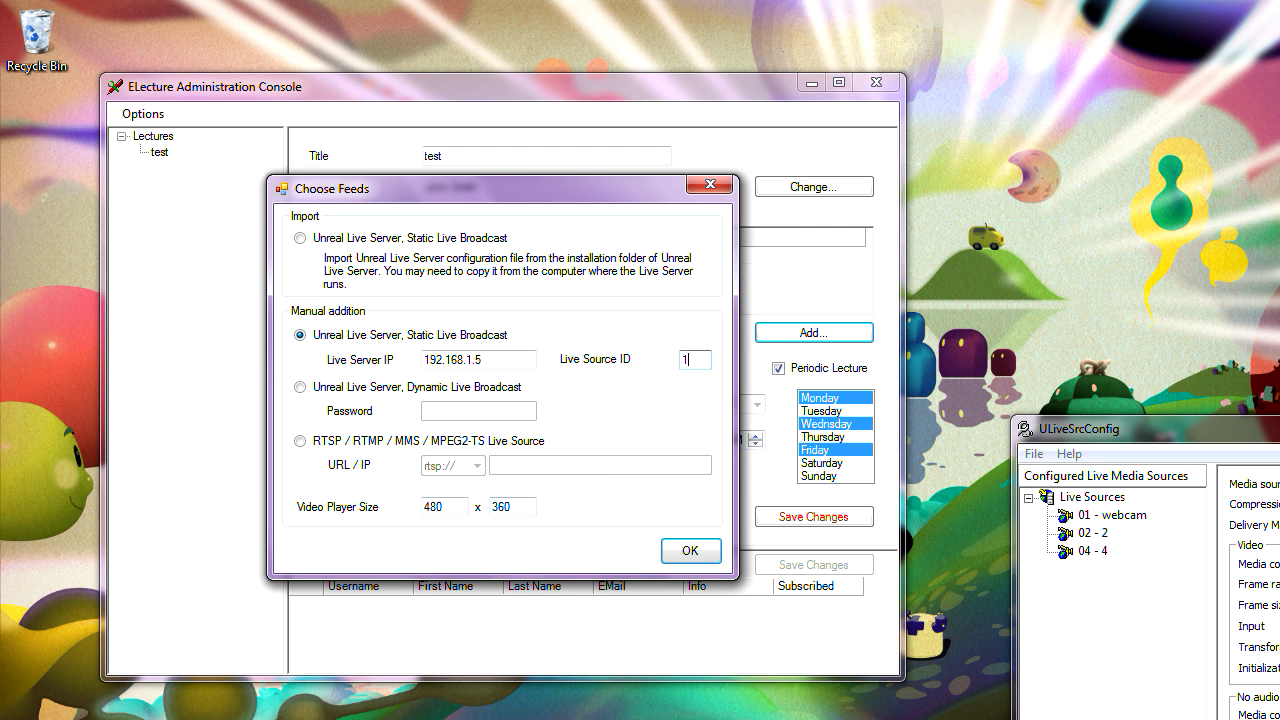
- Check the remote source settings, set the player size to 424 x 240, and confirm the feed
click(538, 719)
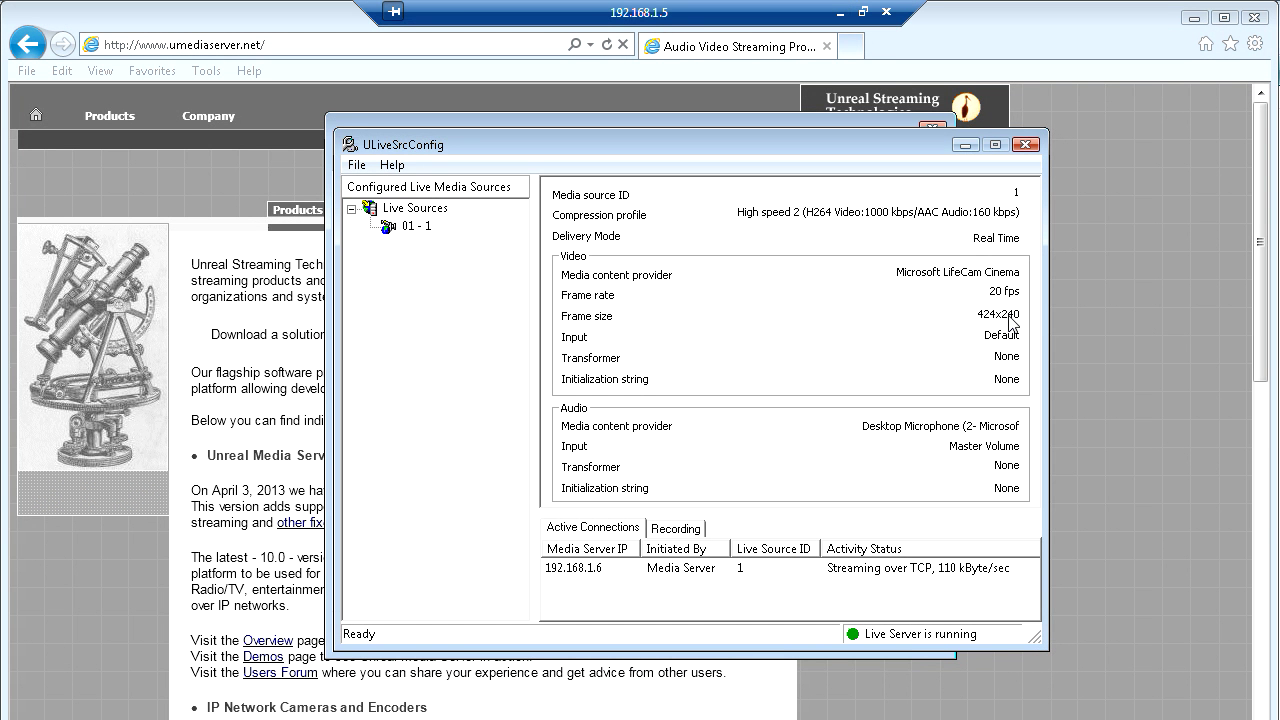
click(841, 13)
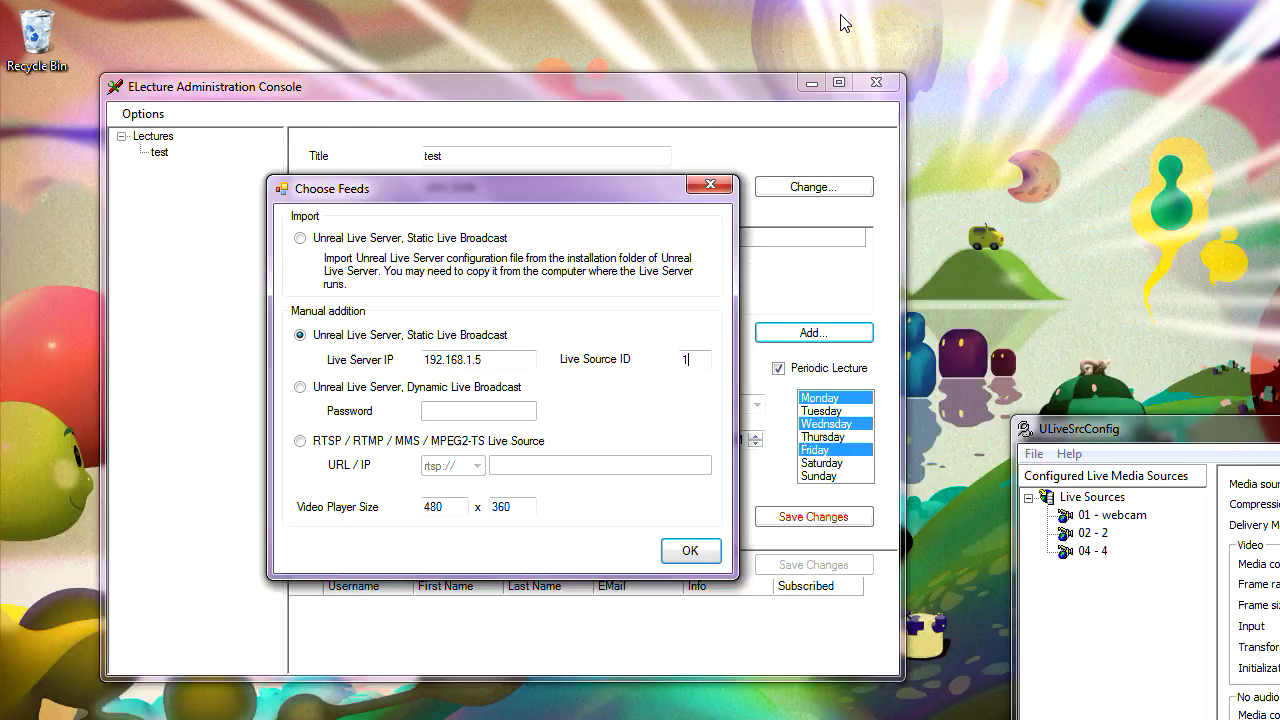
double_click(450, 513)
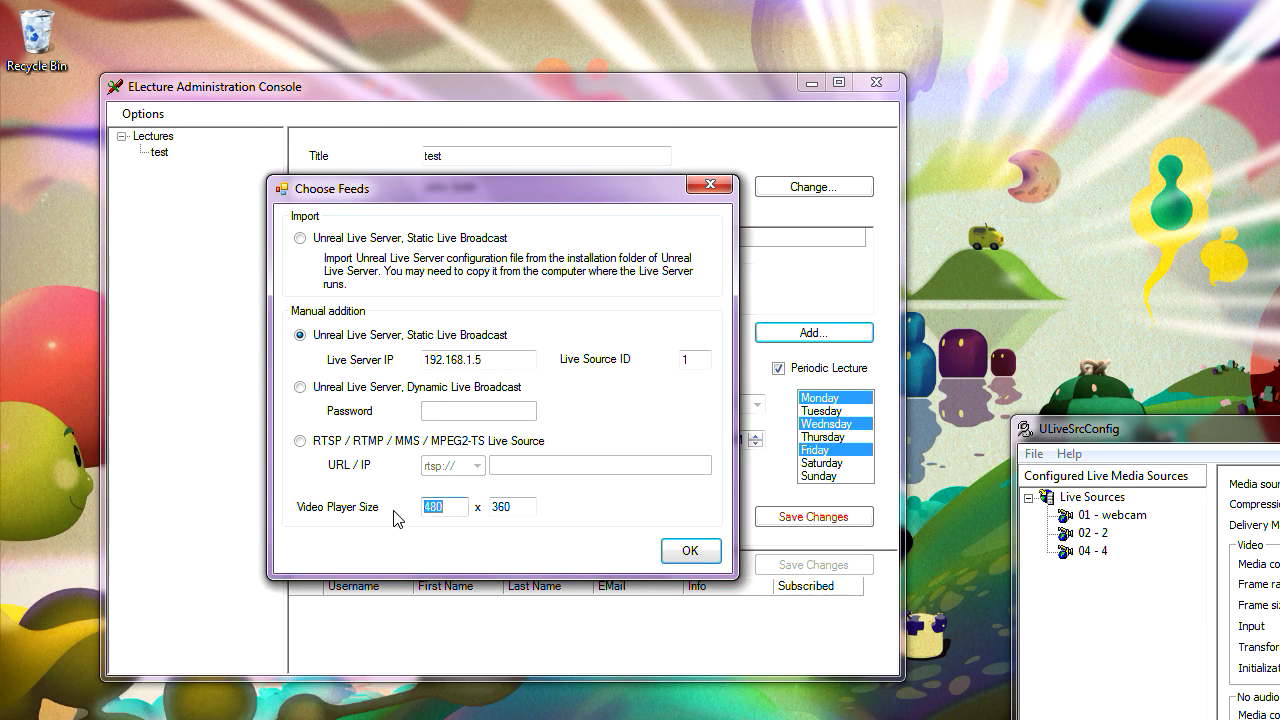
text(424)
key(Tab)
text(2)
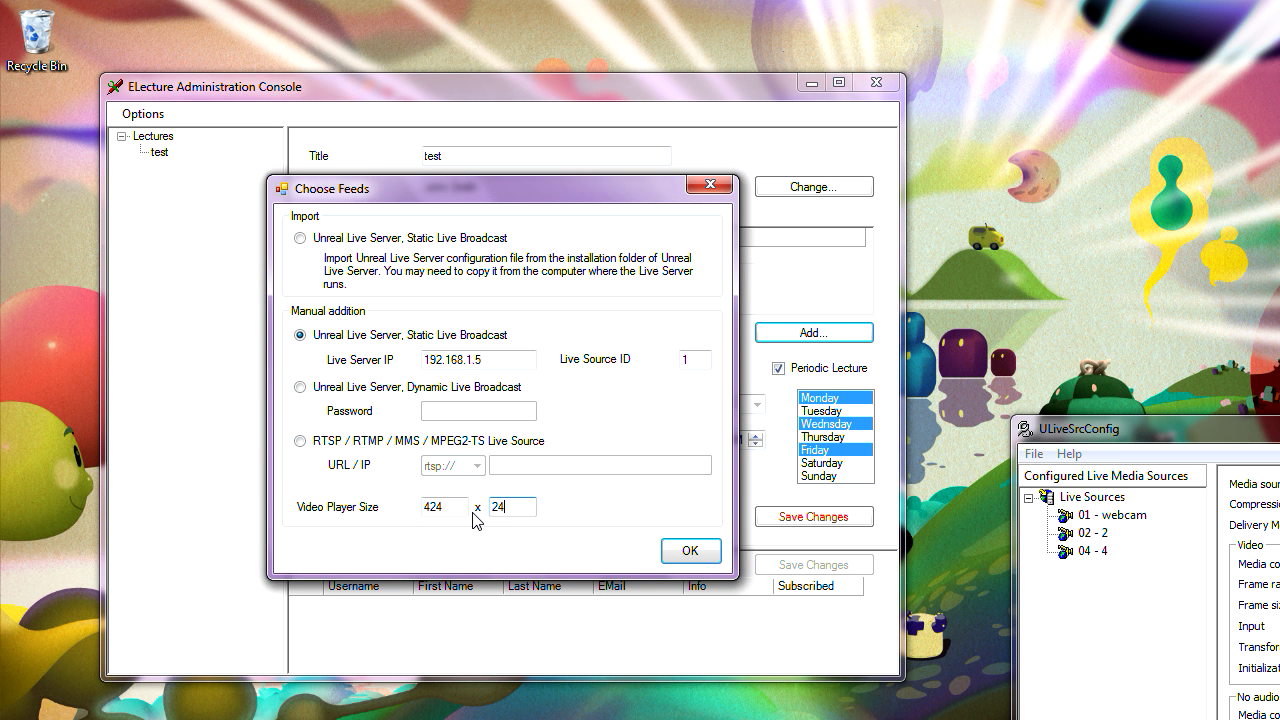
text(40)
click(686, 550)
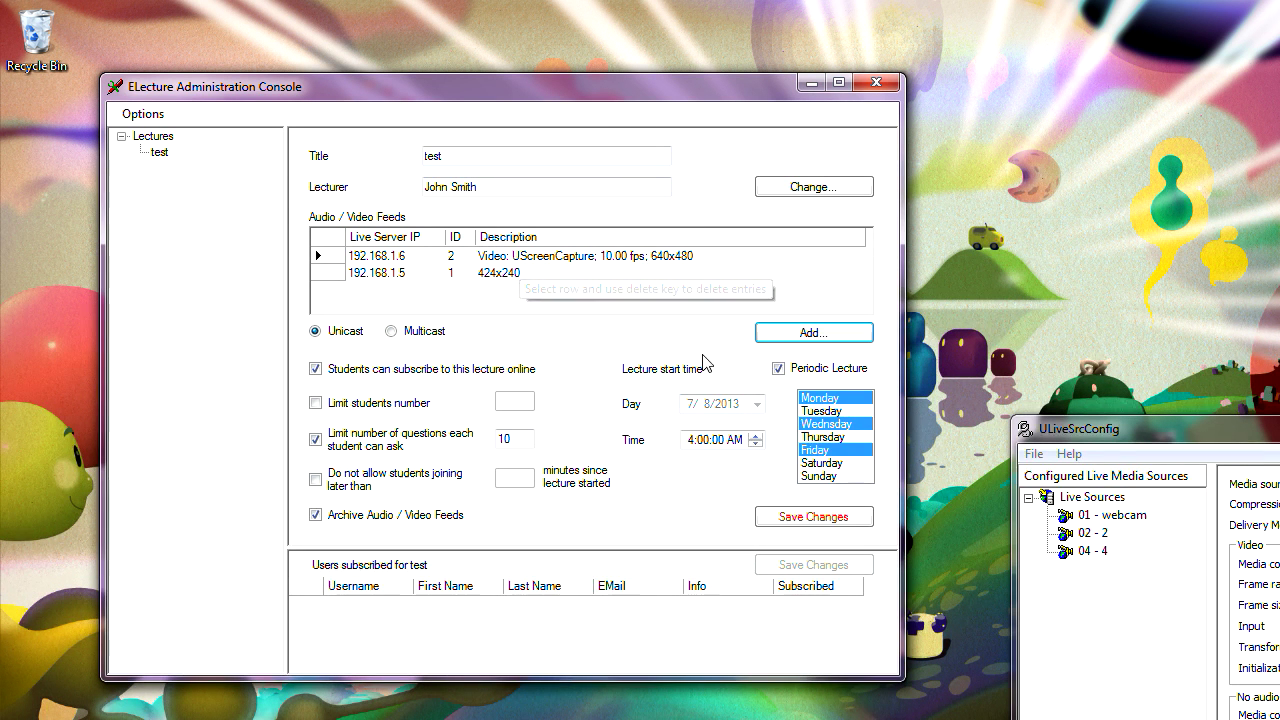
- Save the test lecture's two-feed configuration and reposition the console window
click(806, 519)
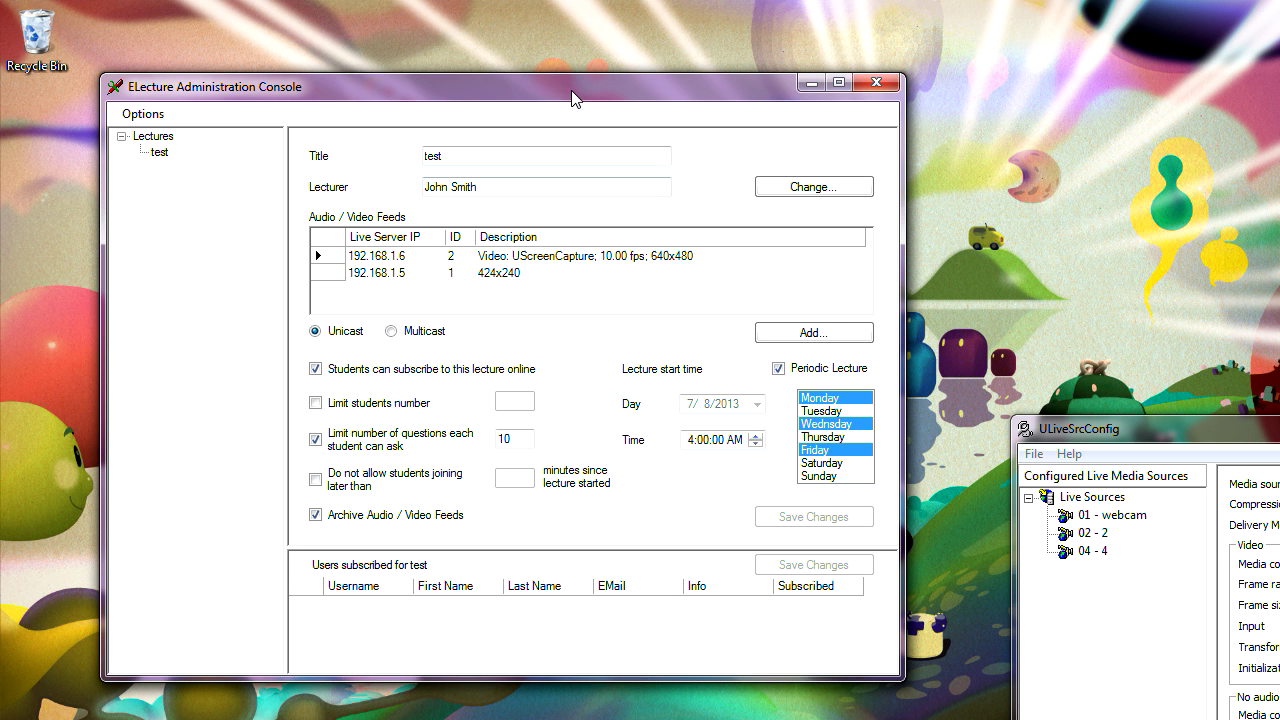
drag(573, 88, 620, 94)
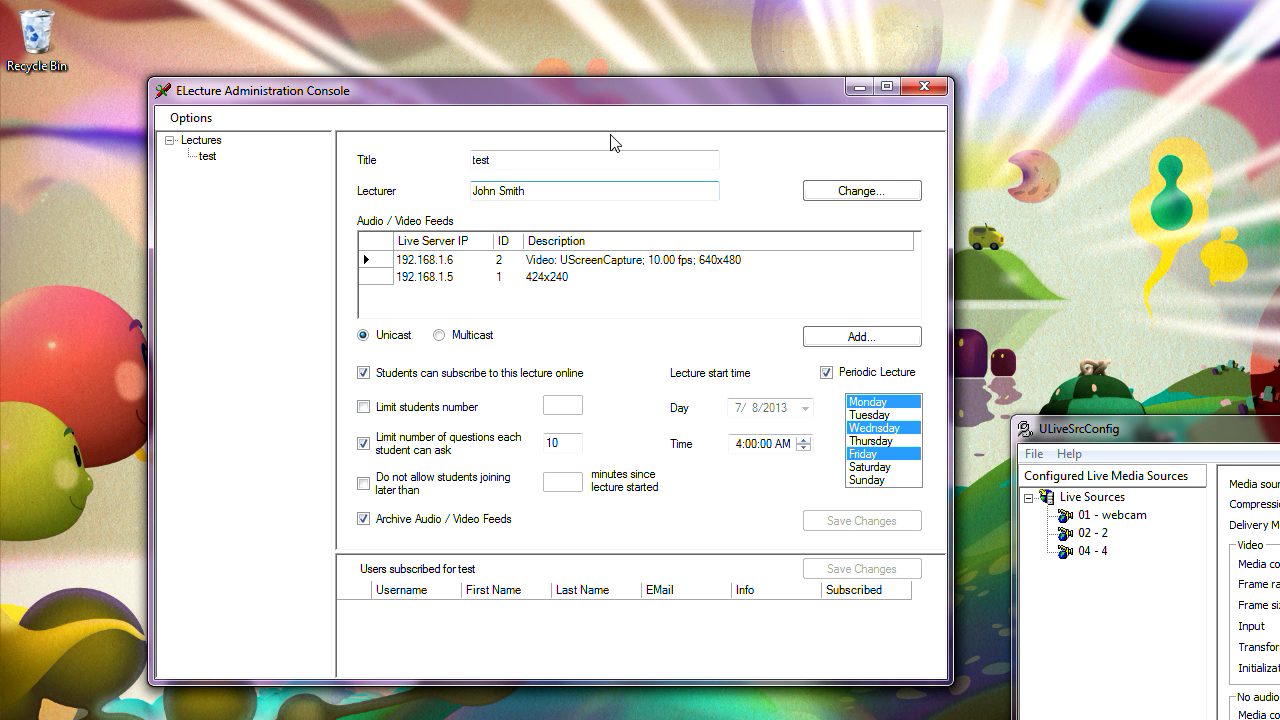
drag(617, 99, 643, 106)
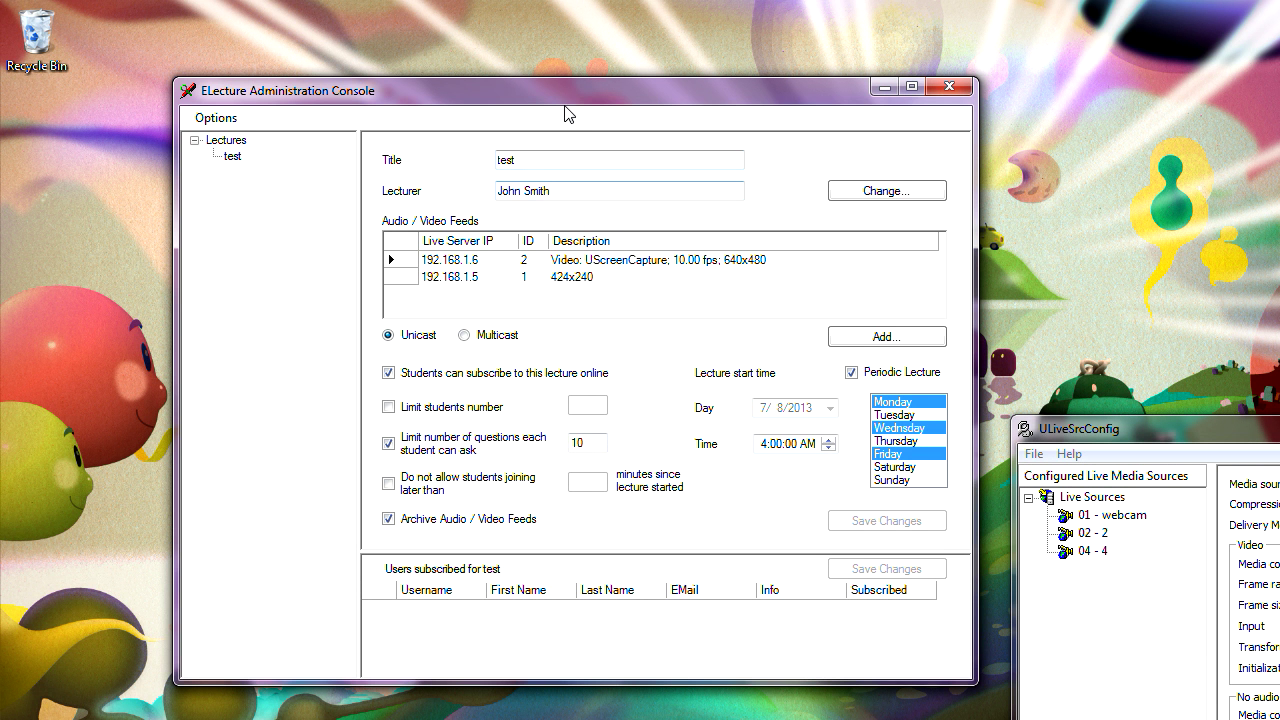
mouse_move(565, 100)
mouse_down()
mouse_move(548, 158)
mouse_move(543, 123)
mouse_move(563, 118)
mouse_up()
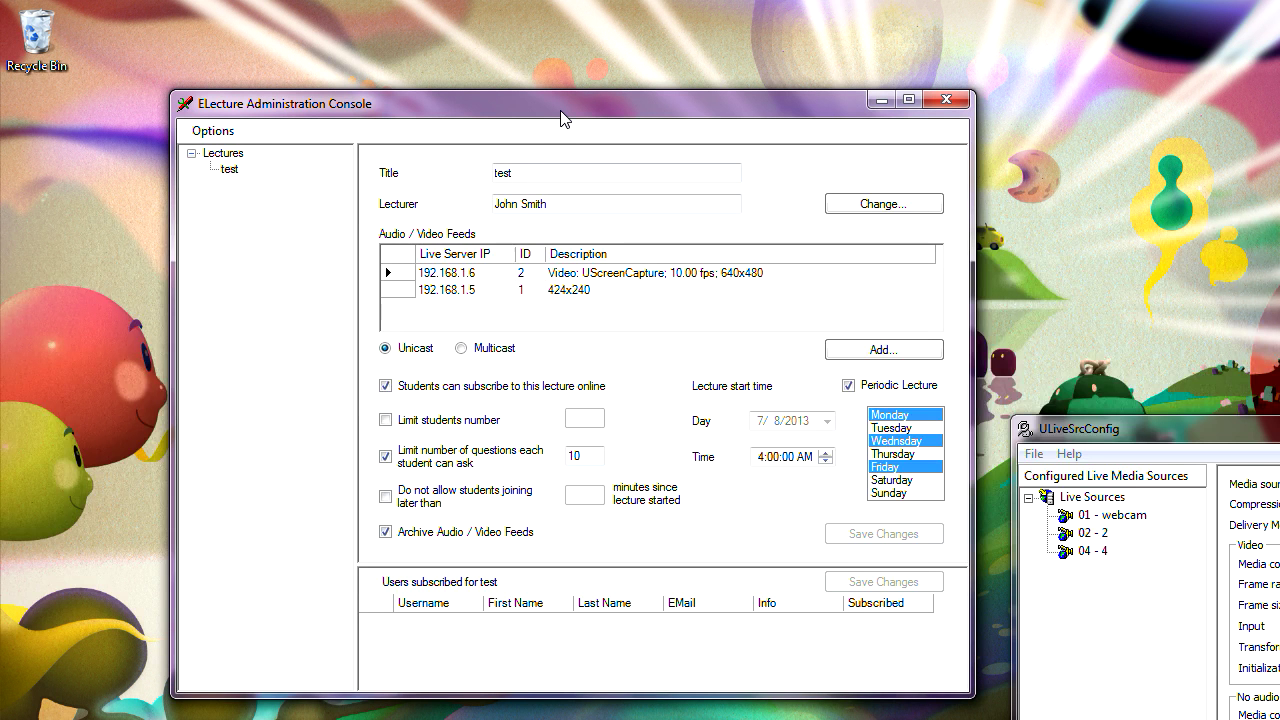
mouse_move(563, 119)
mouse_down()
mouse_move(571, 134)
mouse_move(574, 114)
mouse_move(563, 120)
mouse_move(658, 122)
mouse_move(586, 126)
mouse_move(567, 114)
mouse_up()
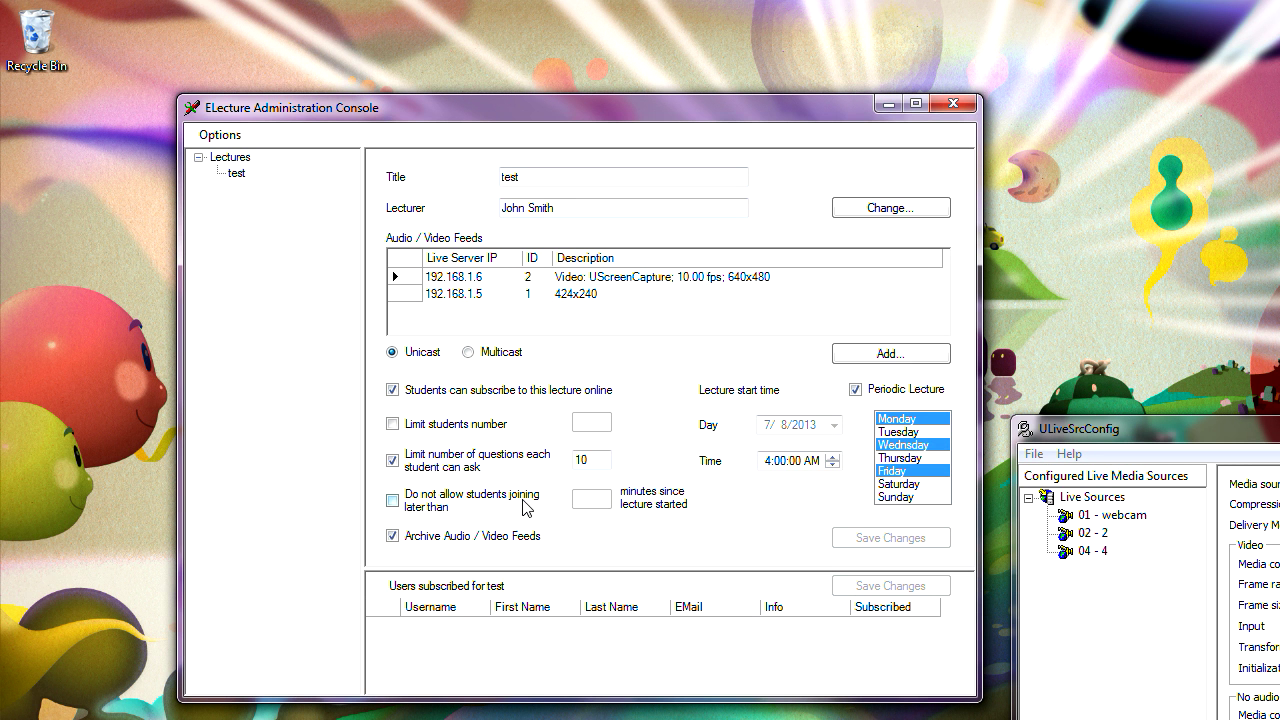
drag(617, 110, 627, 88)
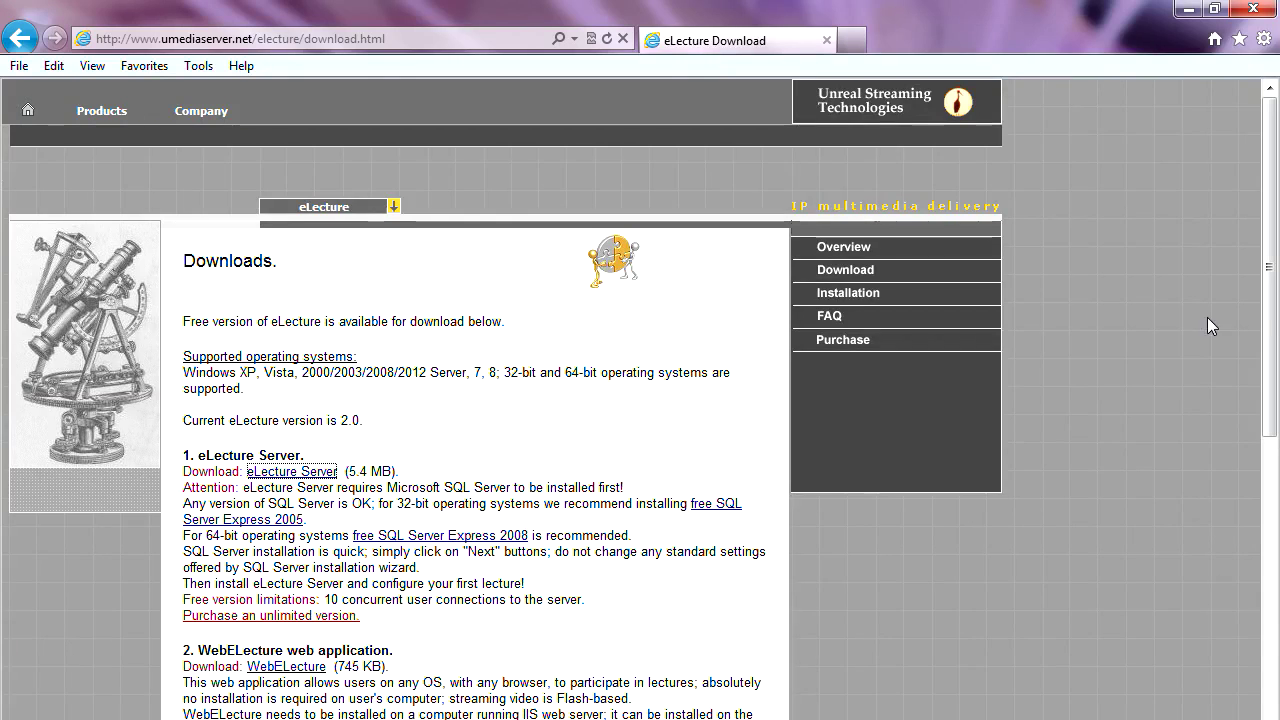
drag(1266, 312, 1266, 497)
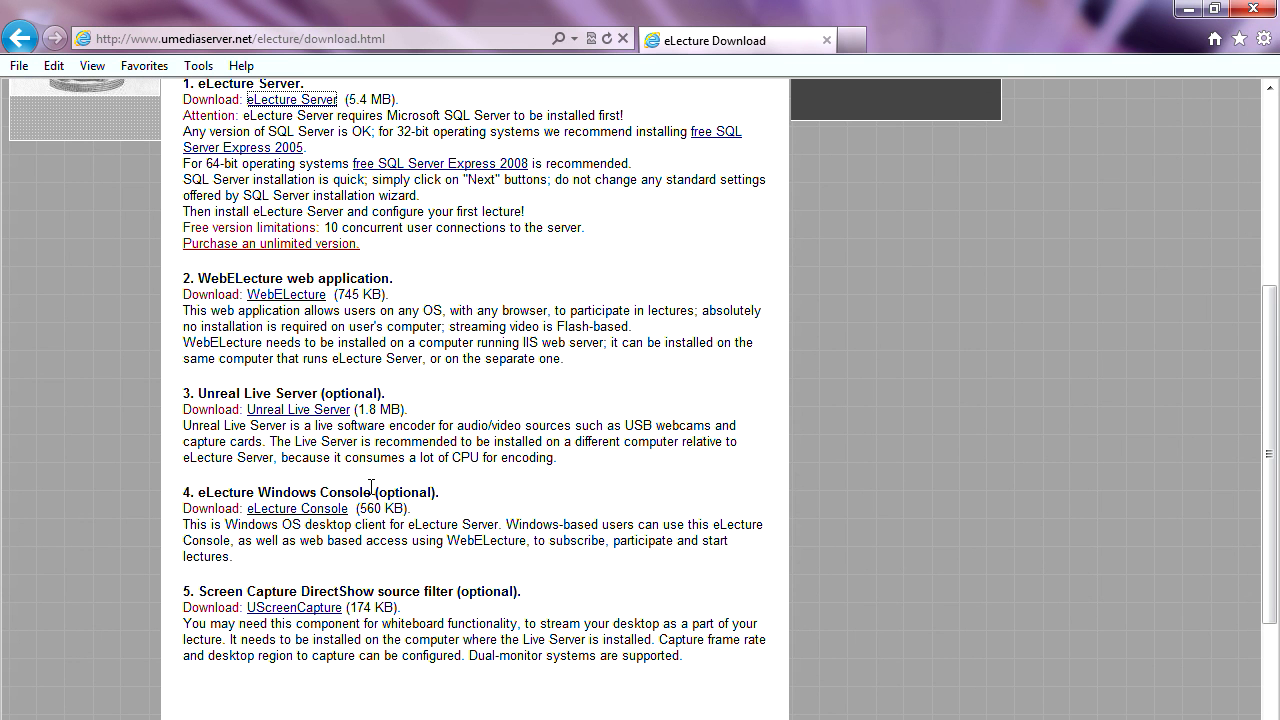
- Highlight the eLecture Windows Console heading on the download page
drag(255, 492, 403, 481)
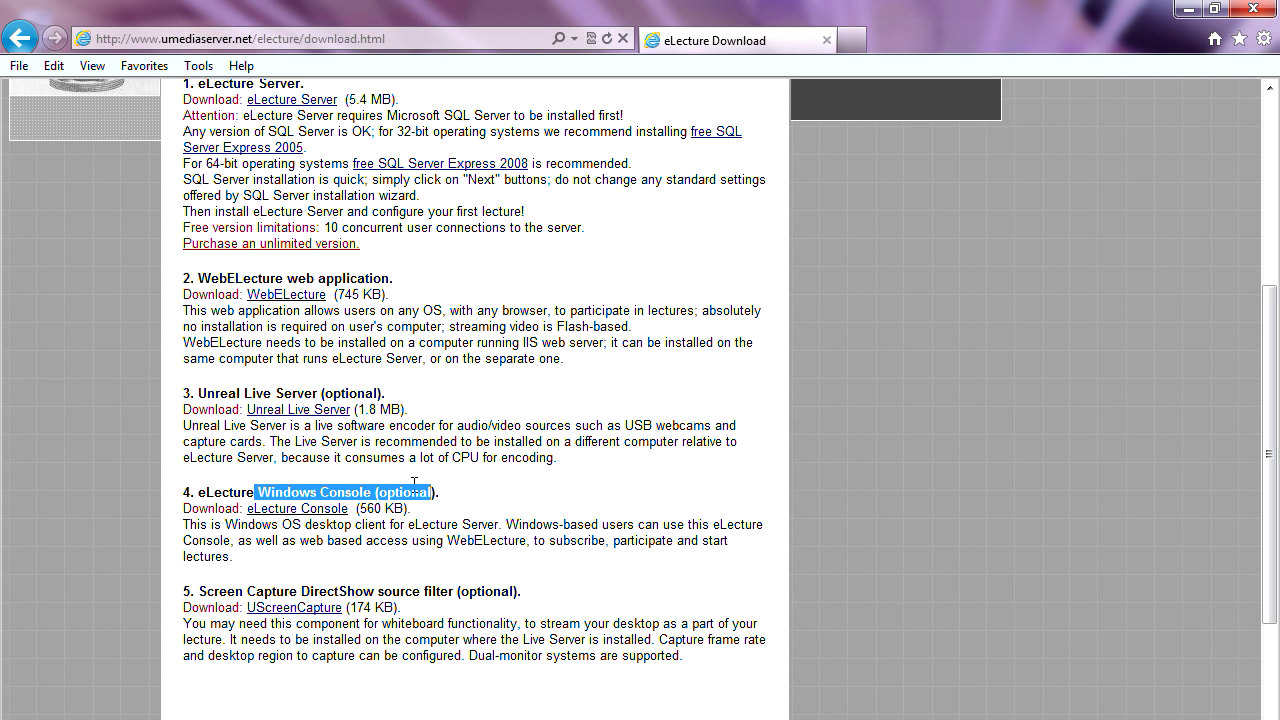
click(416, 491)
drag(377, 492, 214, 496)
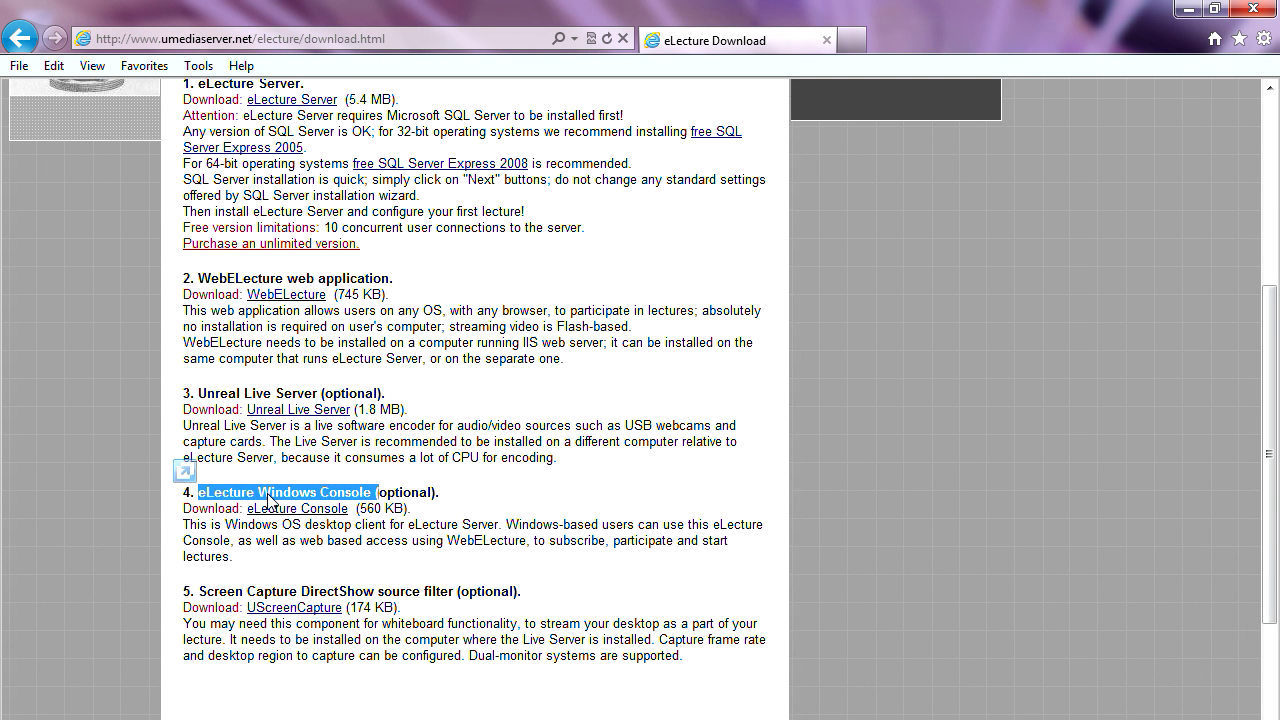
click(268, 493)
drag(217, 495, 372, 493)
click(397, 492)
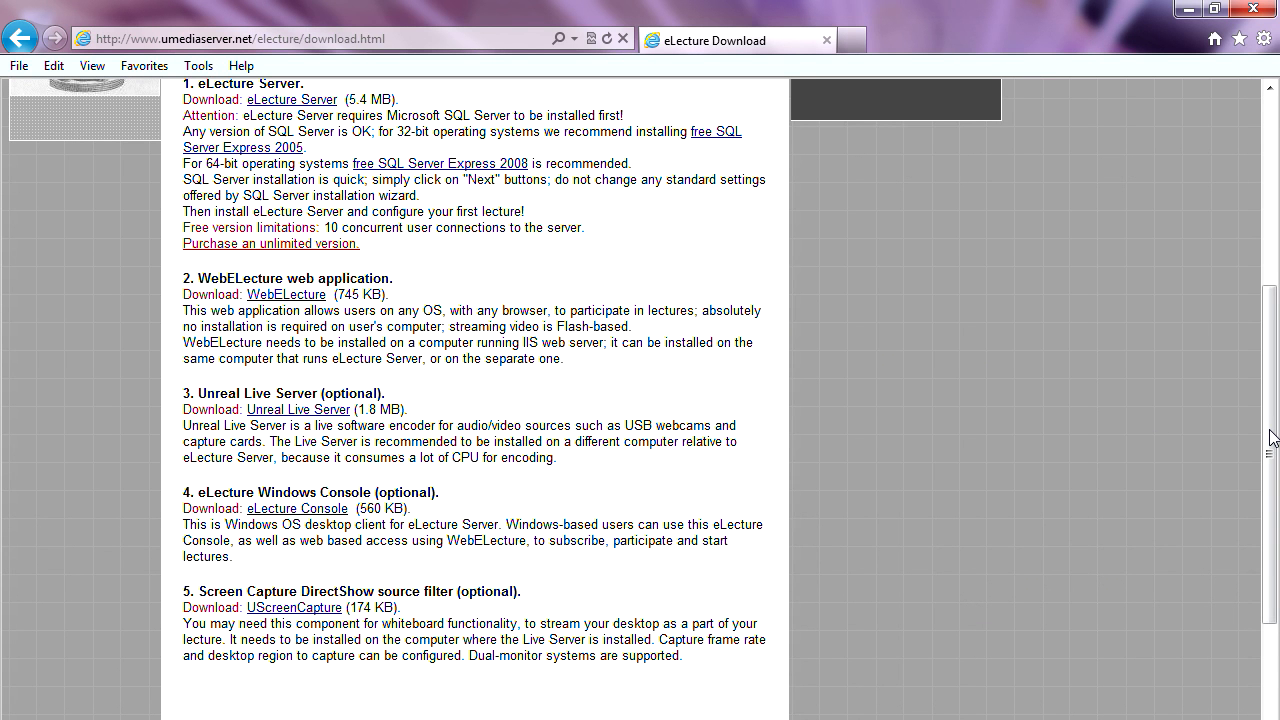
drag(1272, 437, 1272, 463)
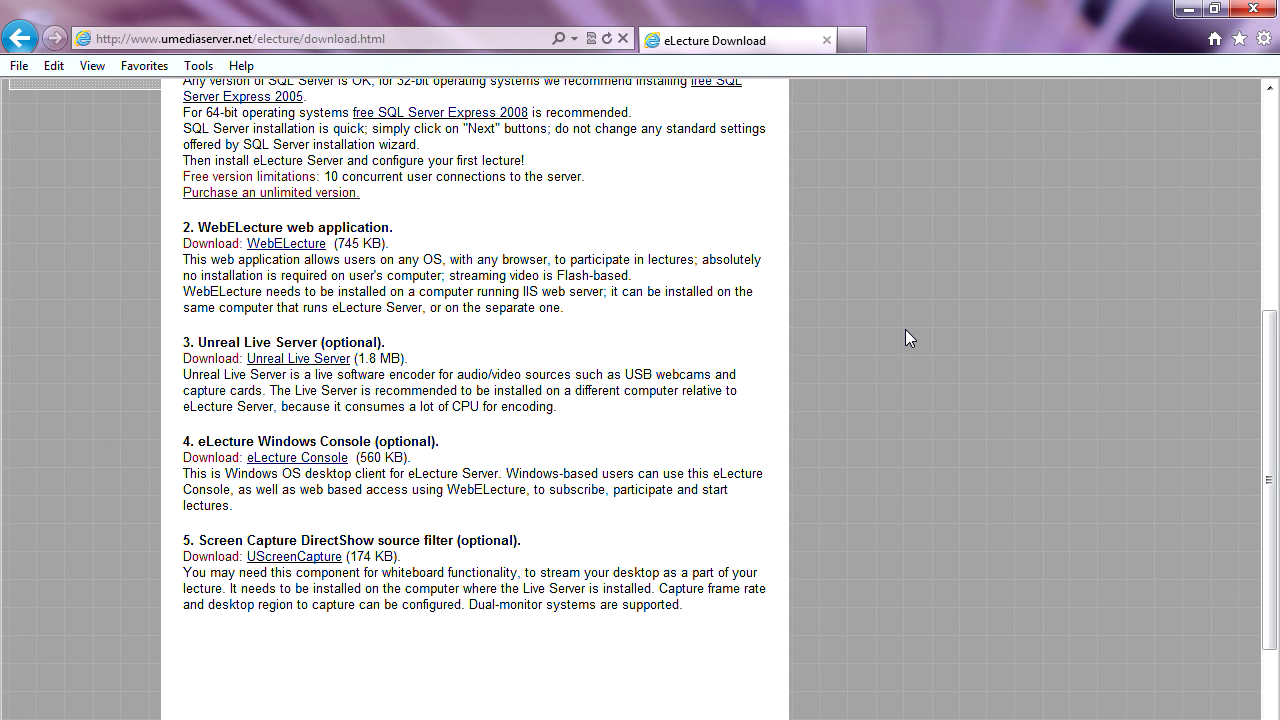
- Minimize the browser, then bring the eLecture Download page back from the taskbar
click(1186, 12)
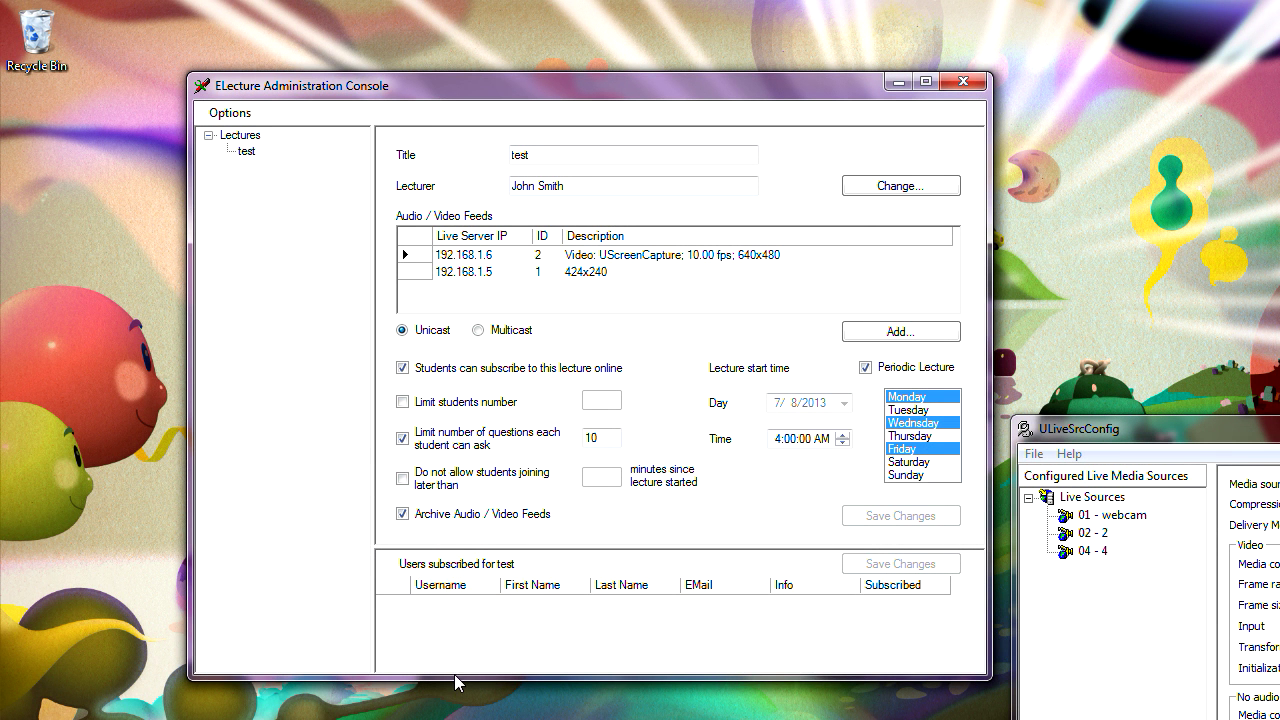
mouse_move(476, 718)
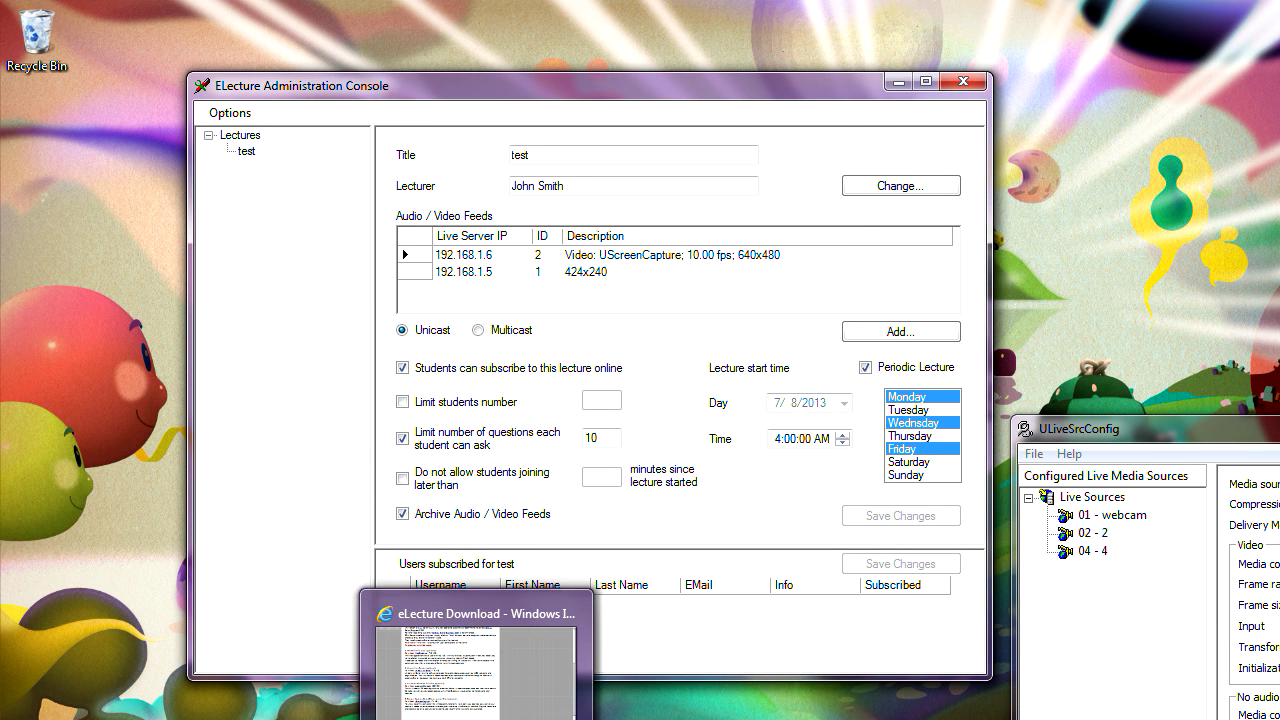
click(476, 665)
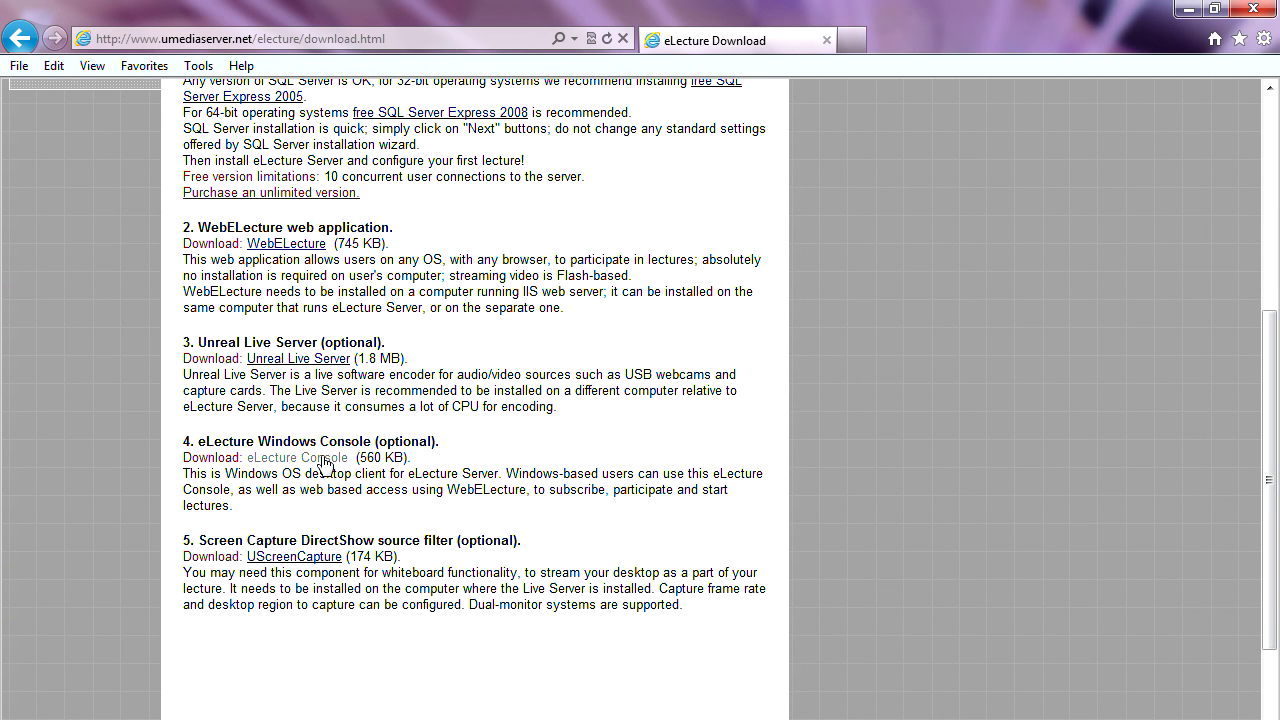
- Download the eLecture Console package and run ELectureConsole.msi from the zip
click(324, 460)
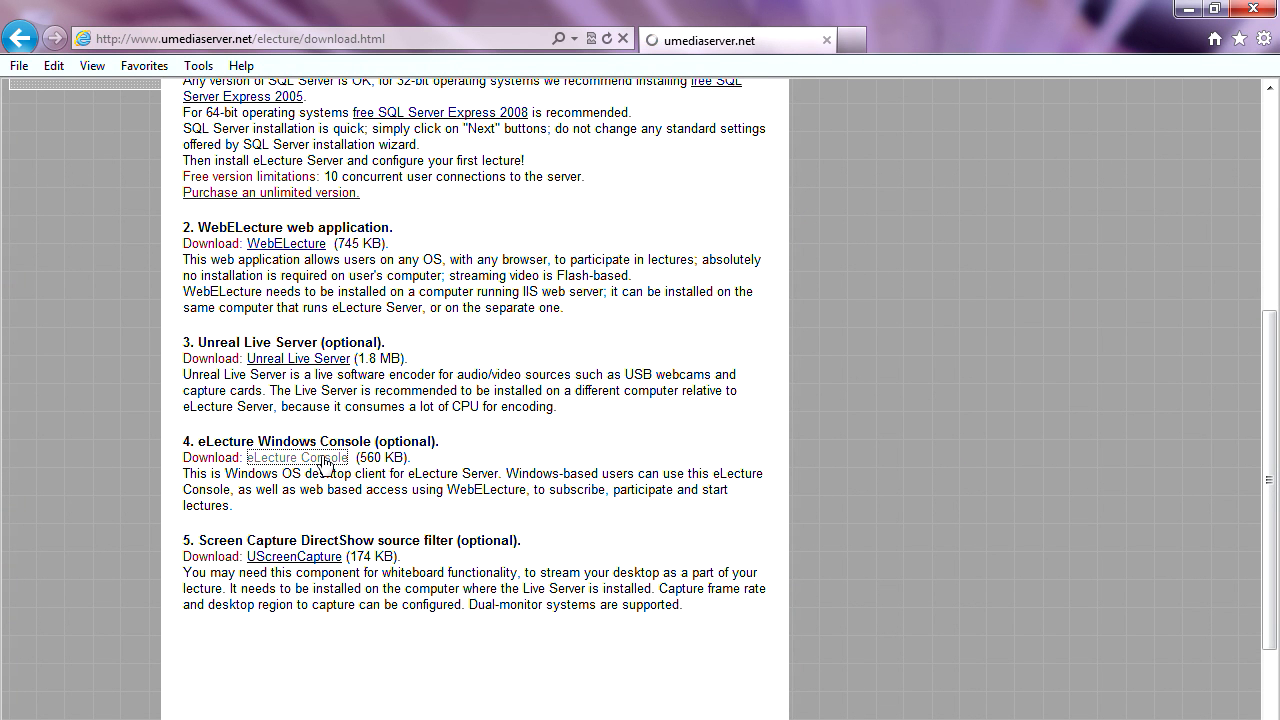
click(497, 340)
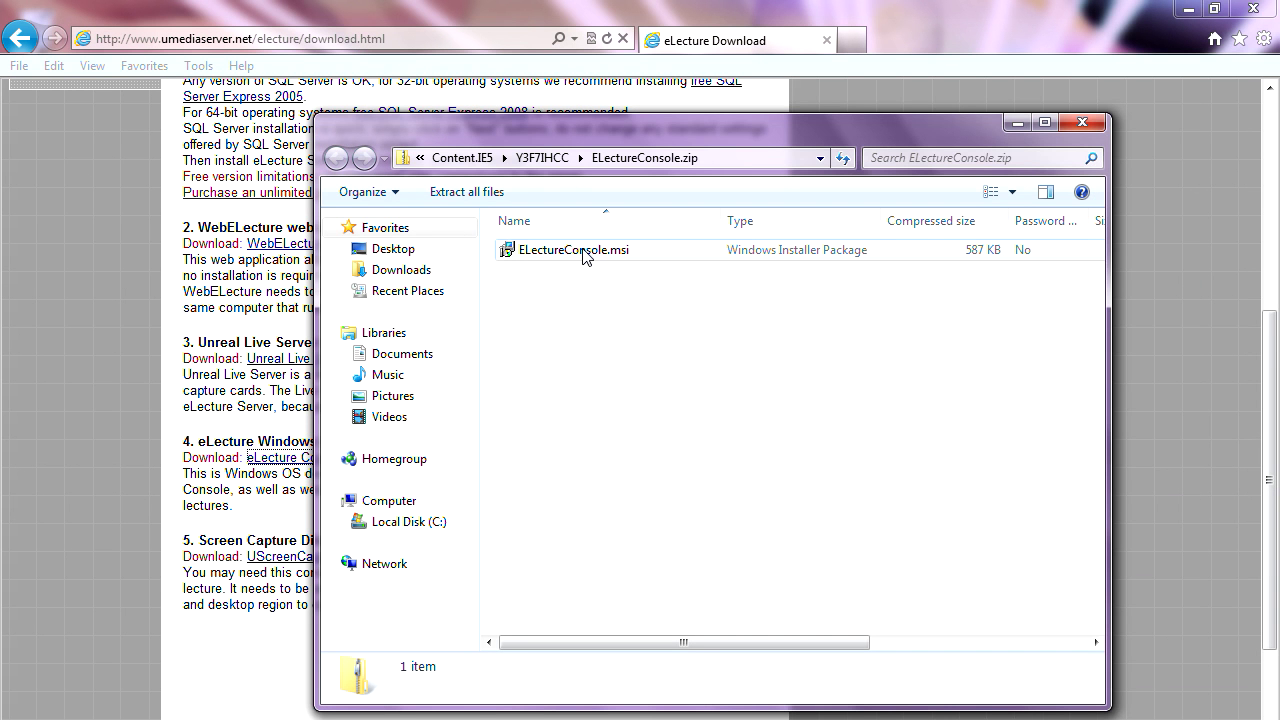
click(585, 255)
double_click(586, 253)
click(684, 416)
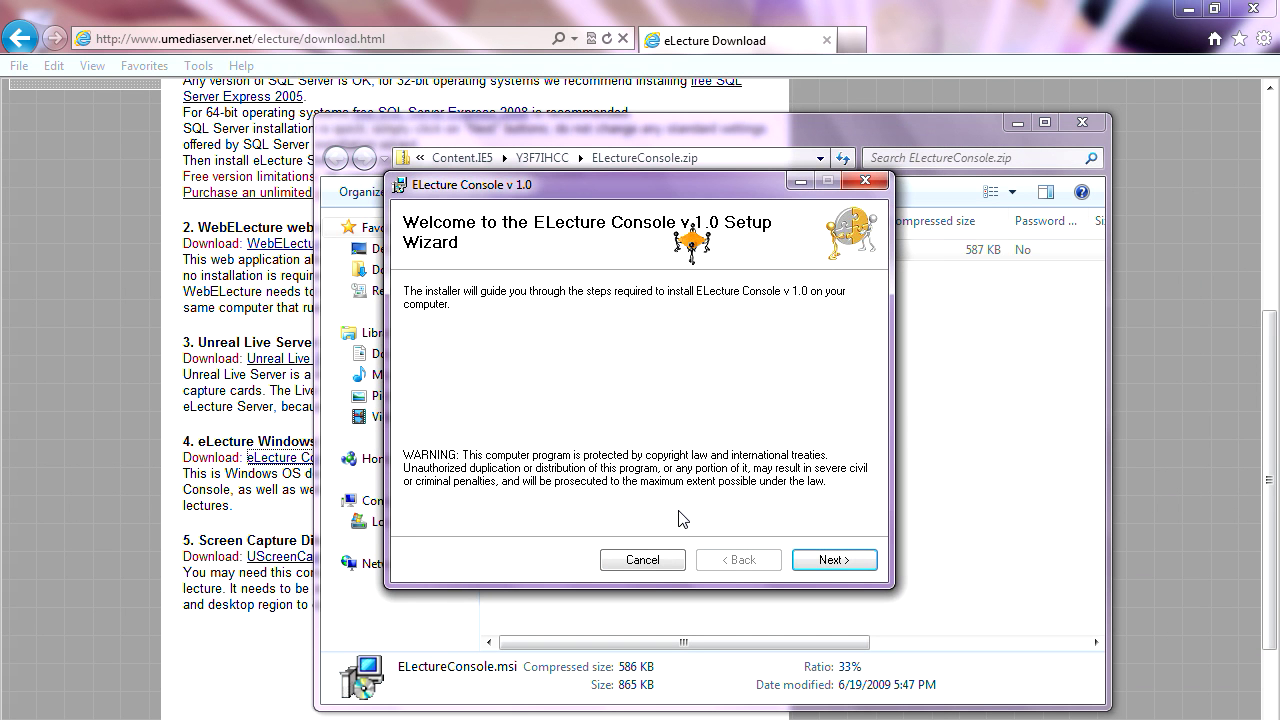
- Install ELecture Console v 1.0 through the wizard, accepting the license, then close the zip folder
click(825, 562)
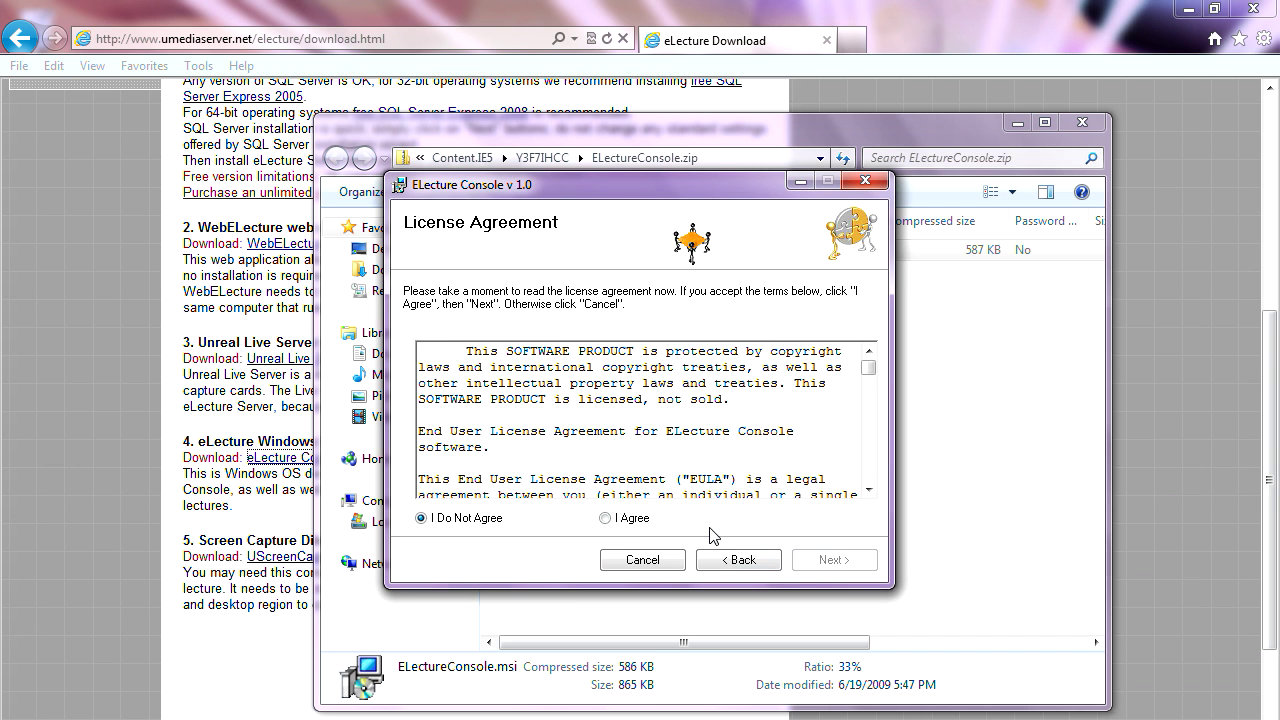
click(632, 518)
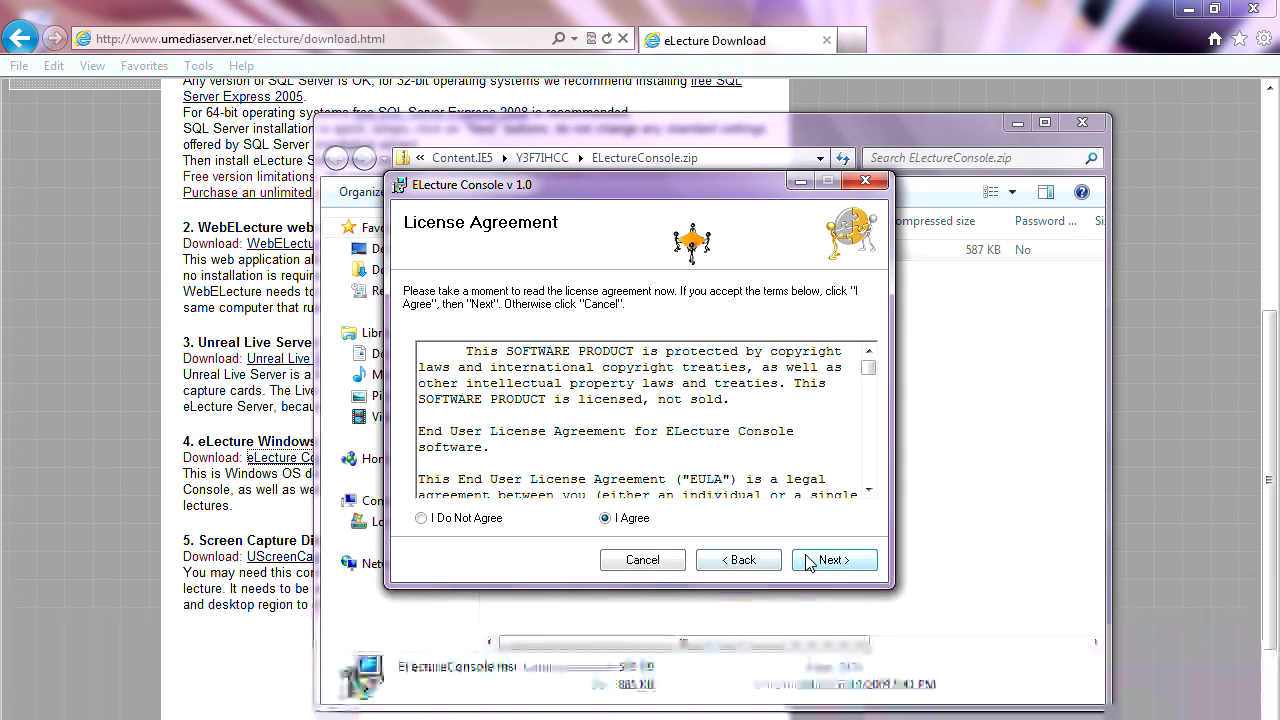
click(810, 562)
click(822, 562)
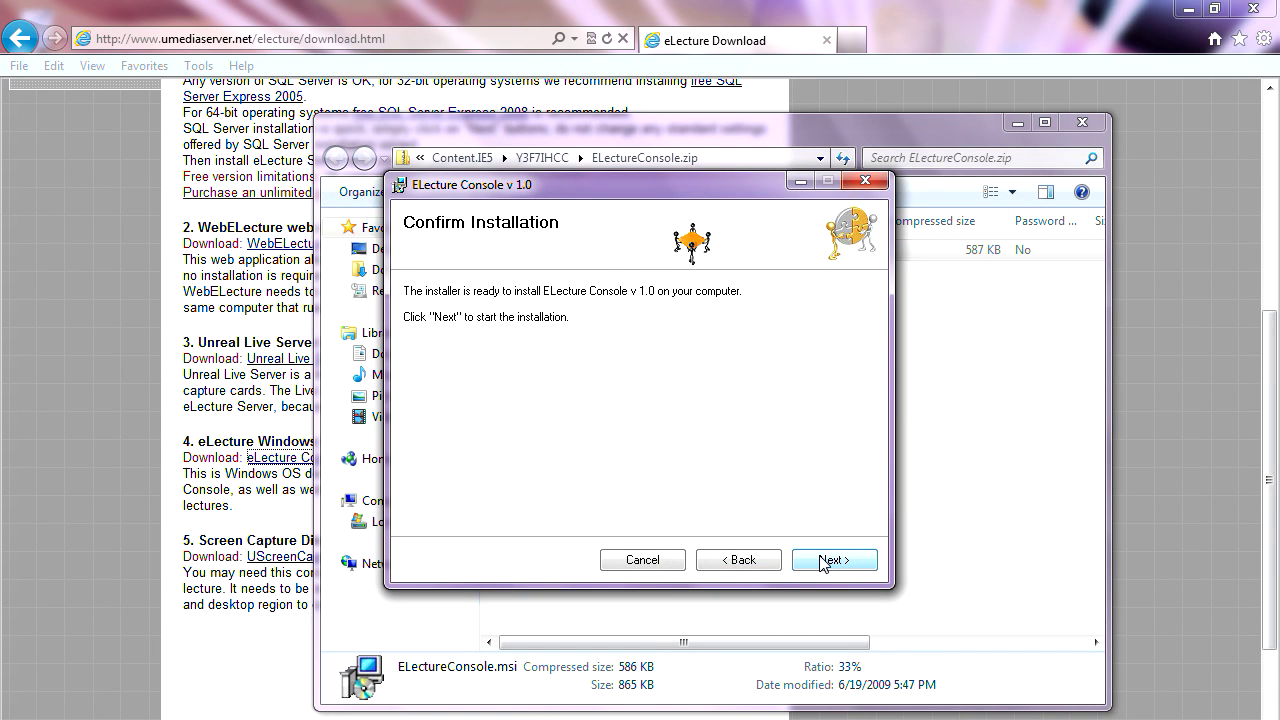
click(822, 561)
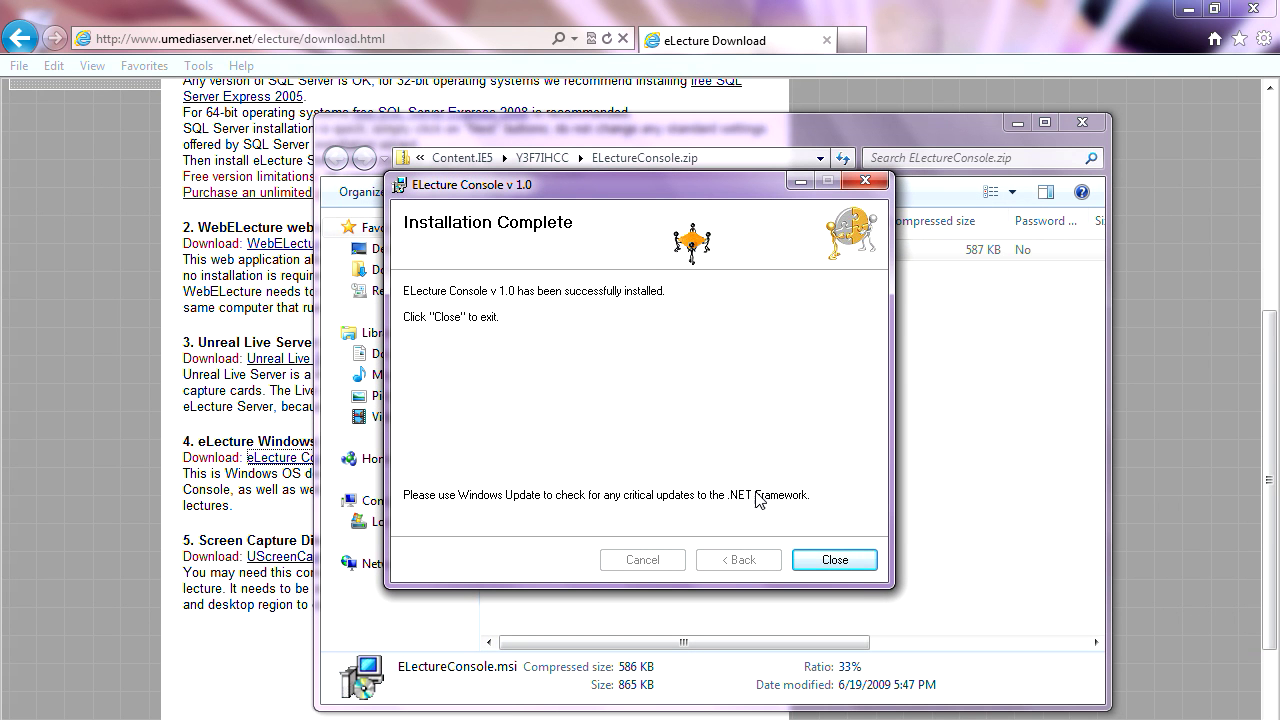
click(833, 560)
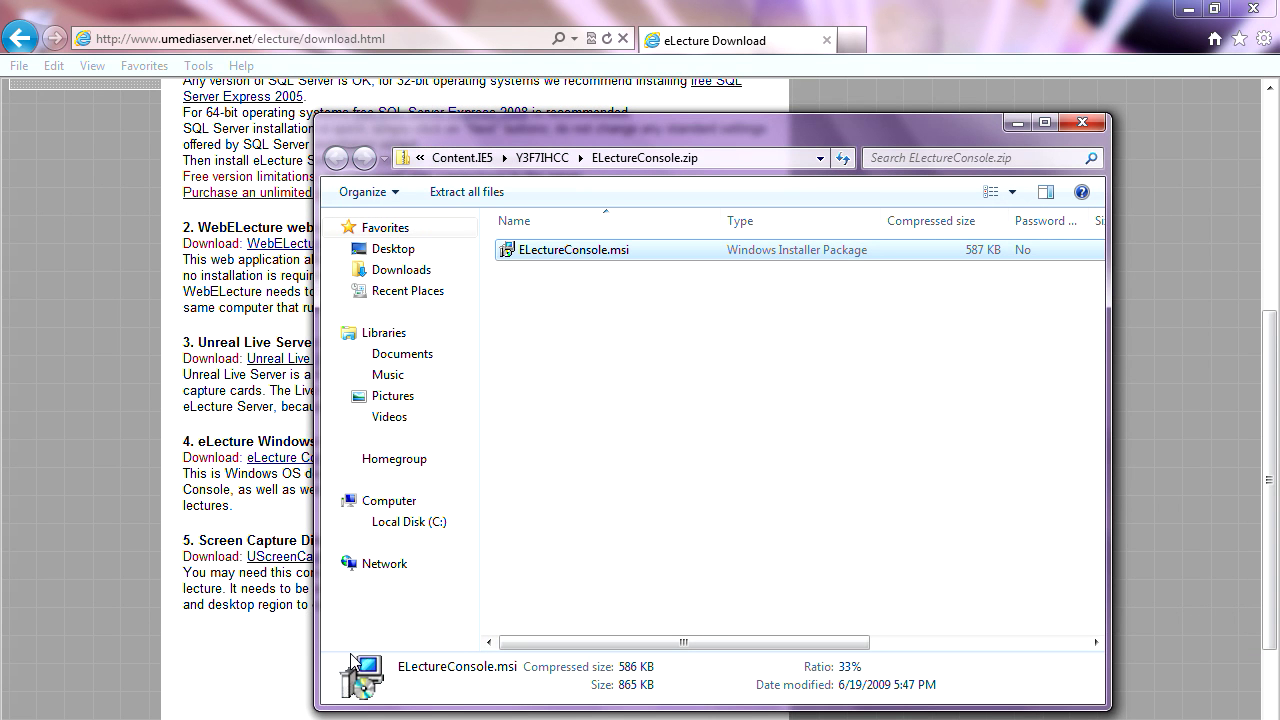
click(1082, 122)
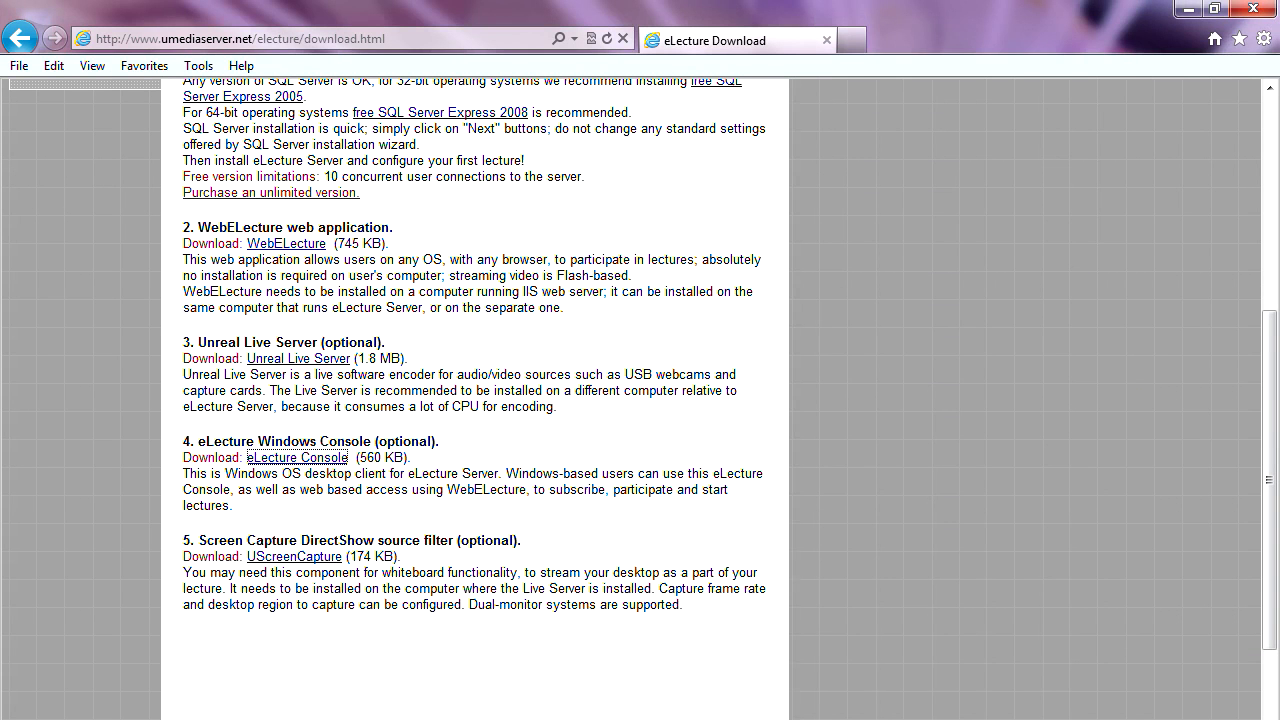
- Launch ELecture Console from the Start menu and log in to server 192.168.1.6 on port 8432
key(super)
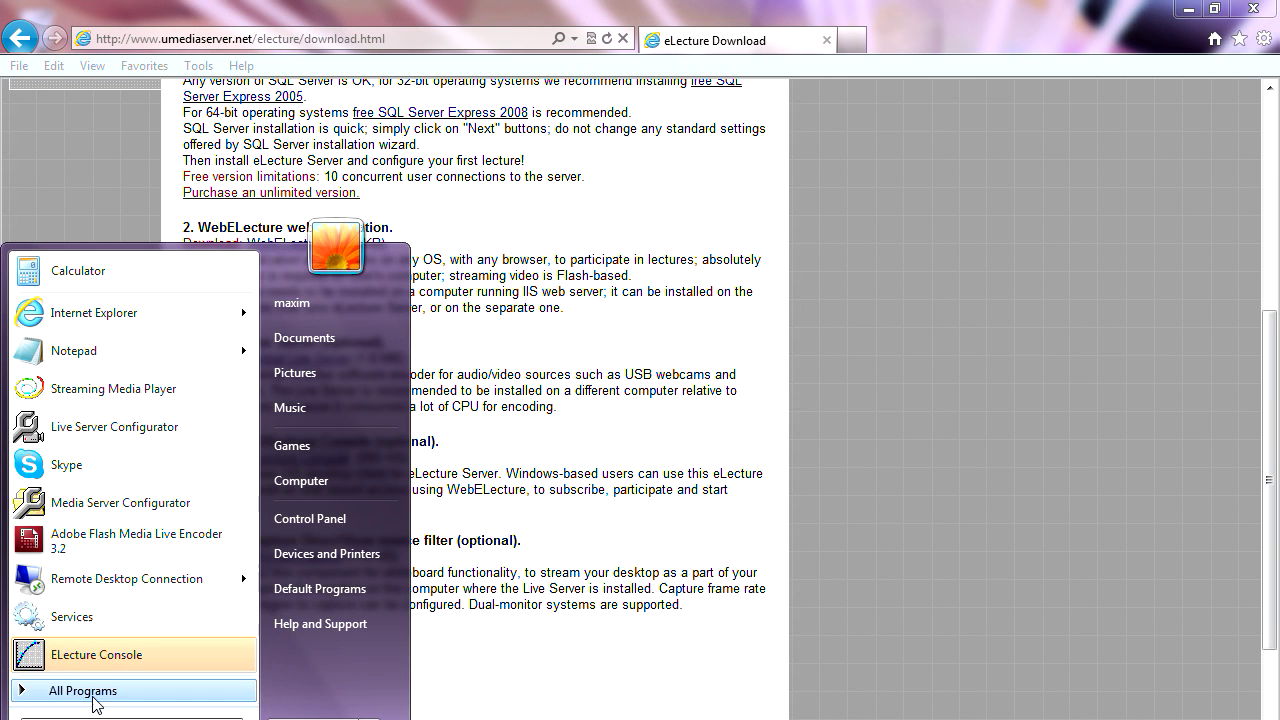
click(106, 660)
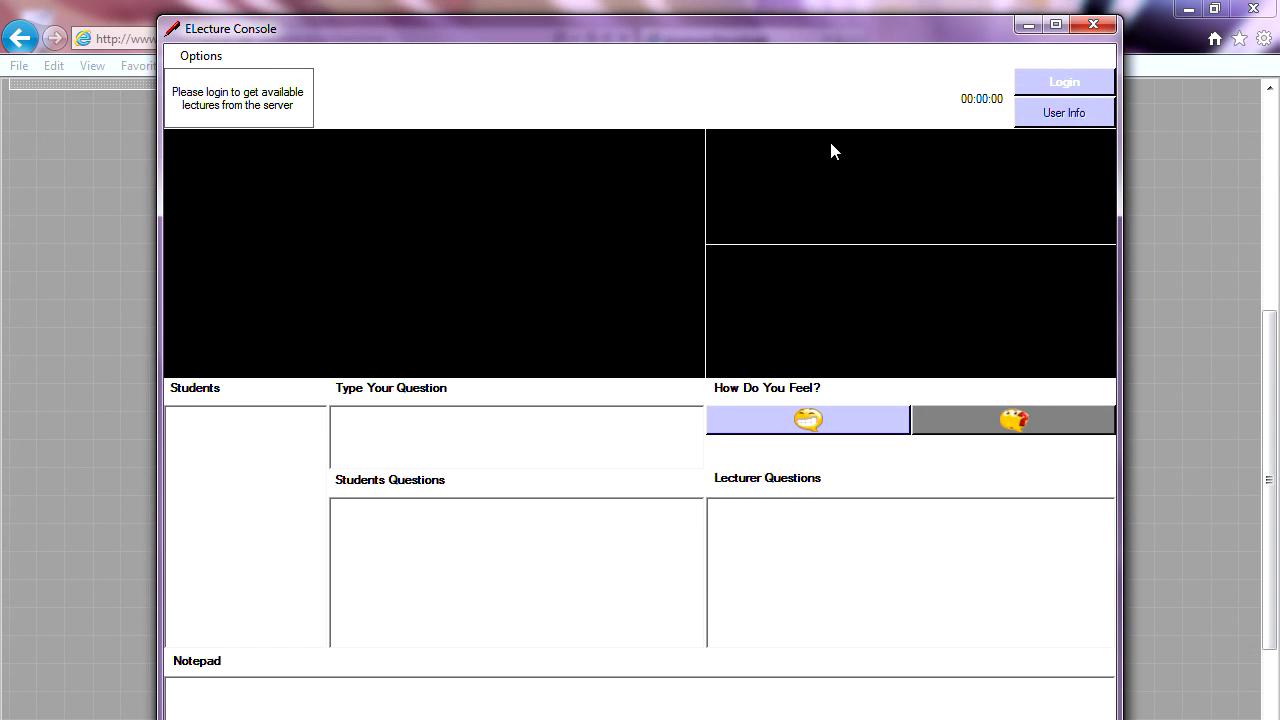
drag(745, 40, 664, 77)
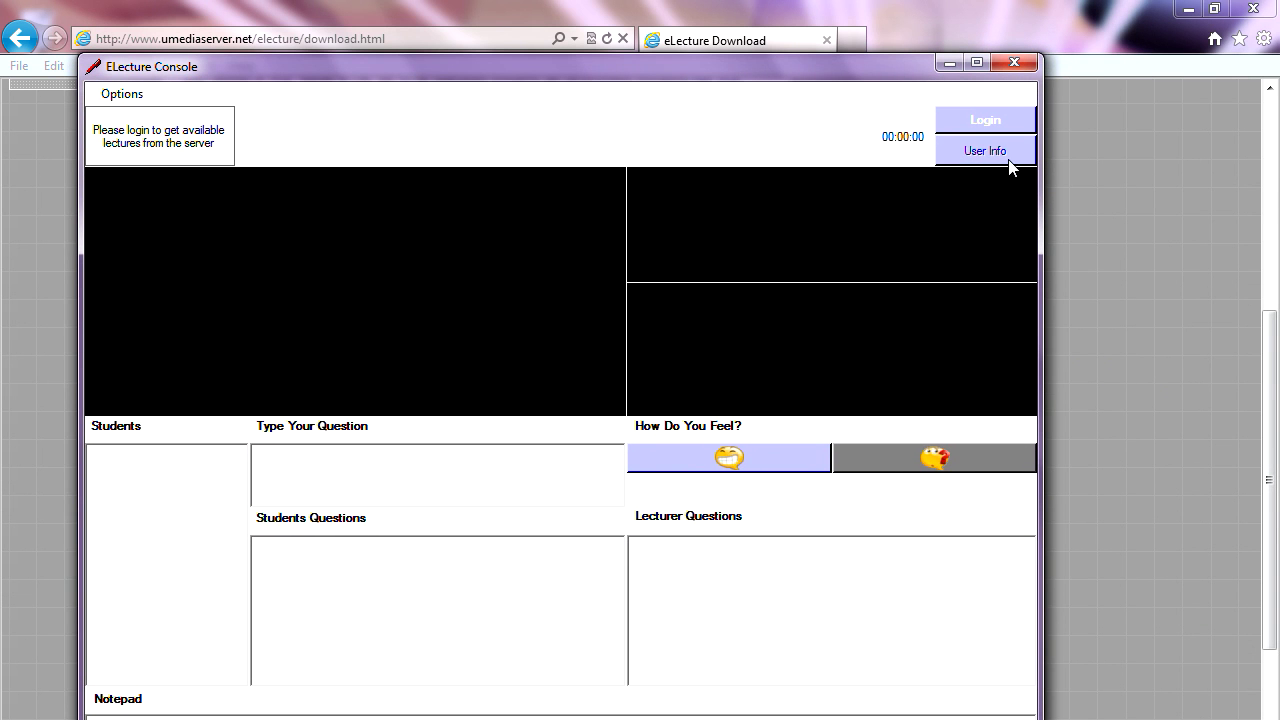
click(988, 122)
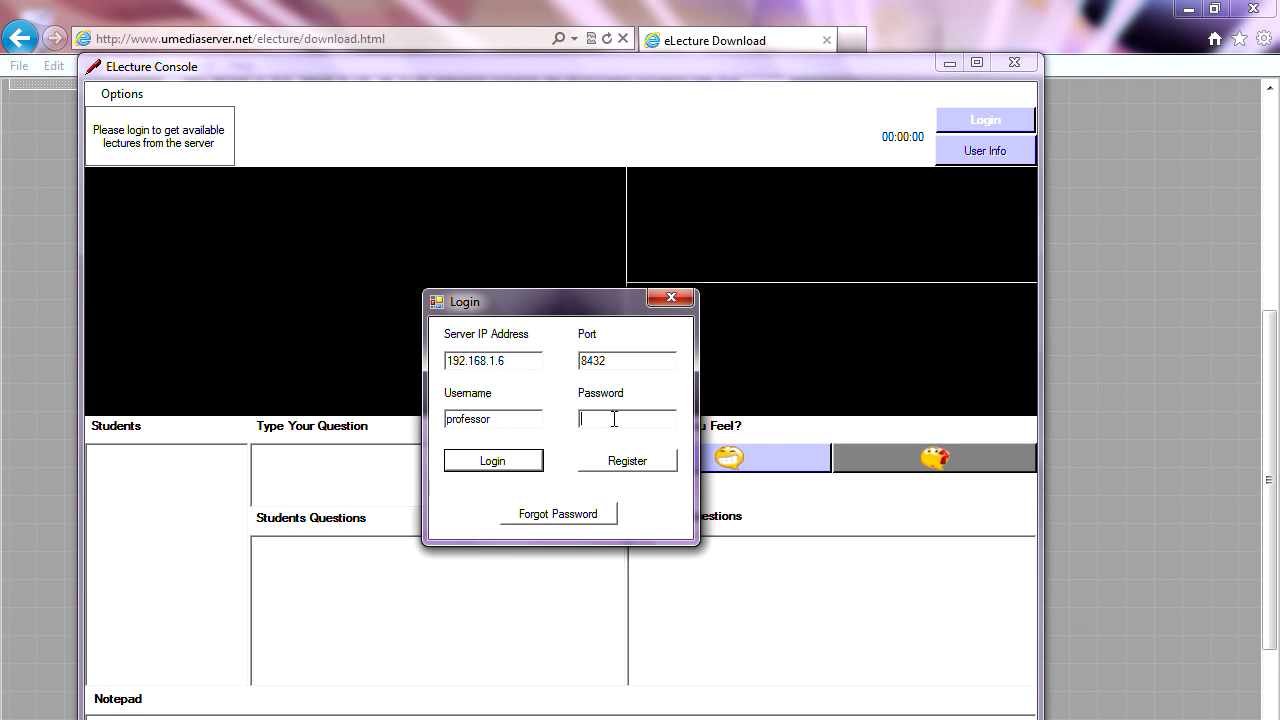
click(516, 465)
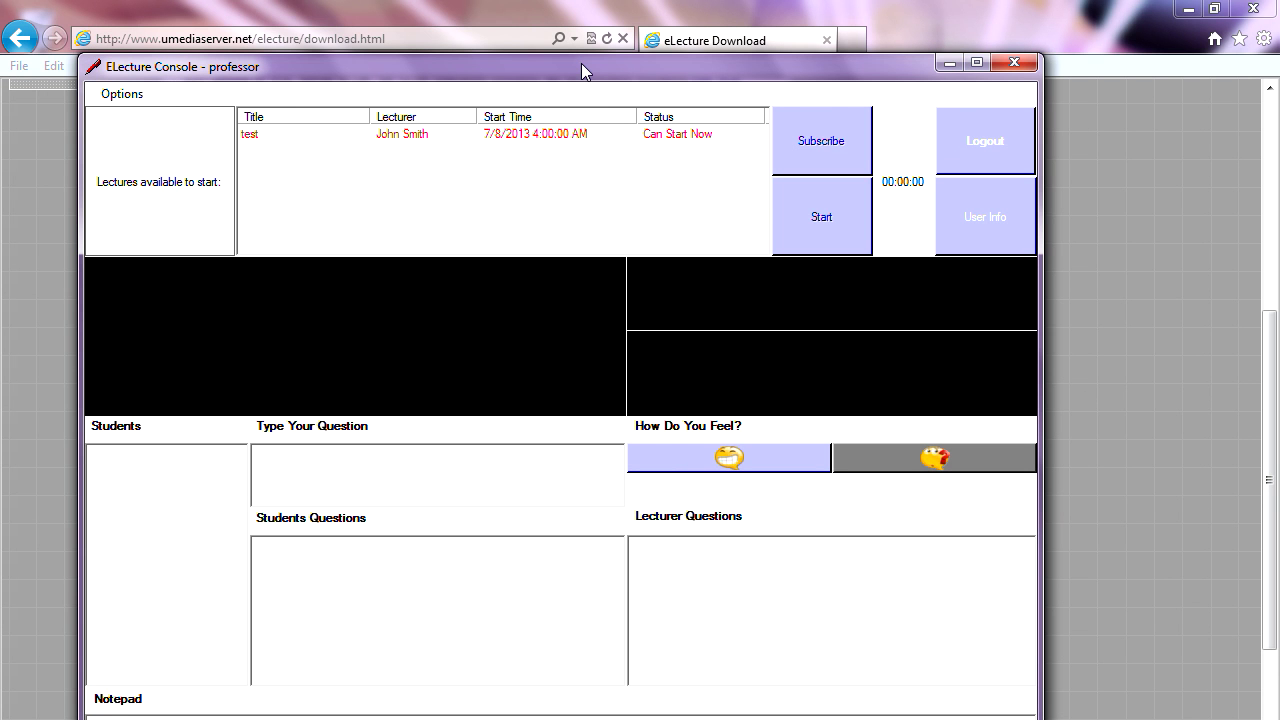
- Select the 'test' lecture and start it so its webcam feed streams live
drag(583, 72, 613, 143)
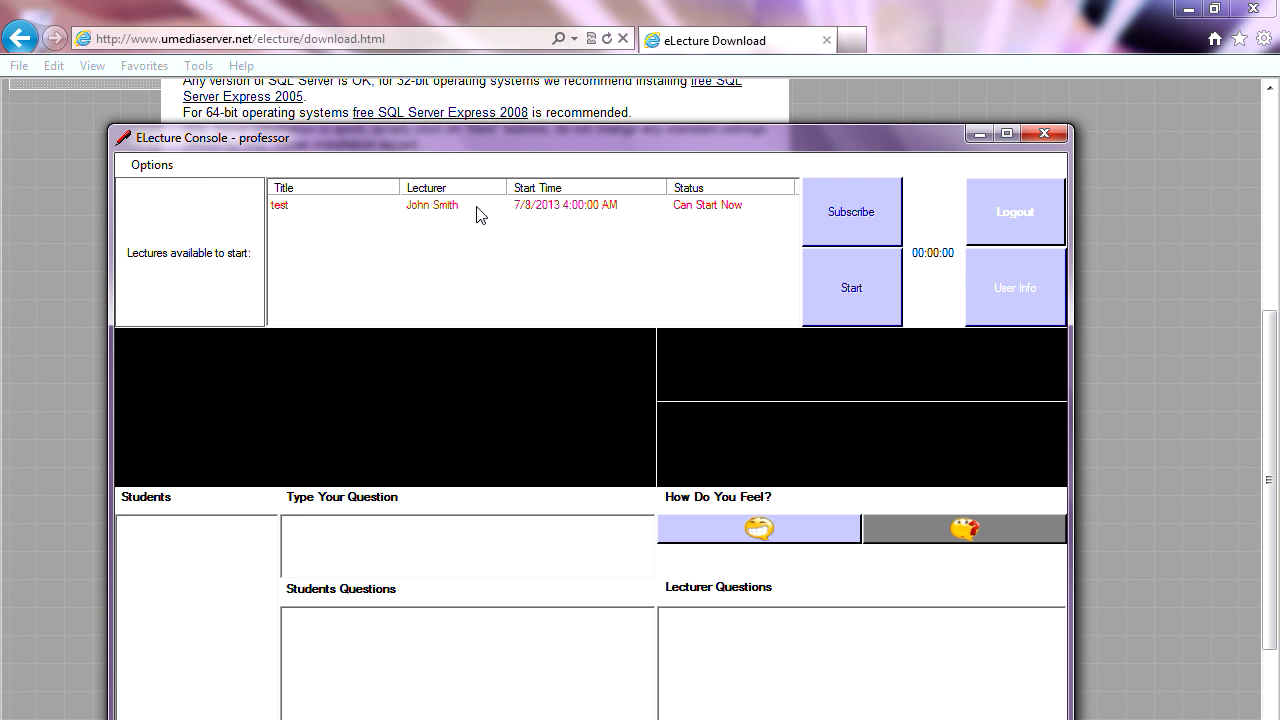
click(480, 213)
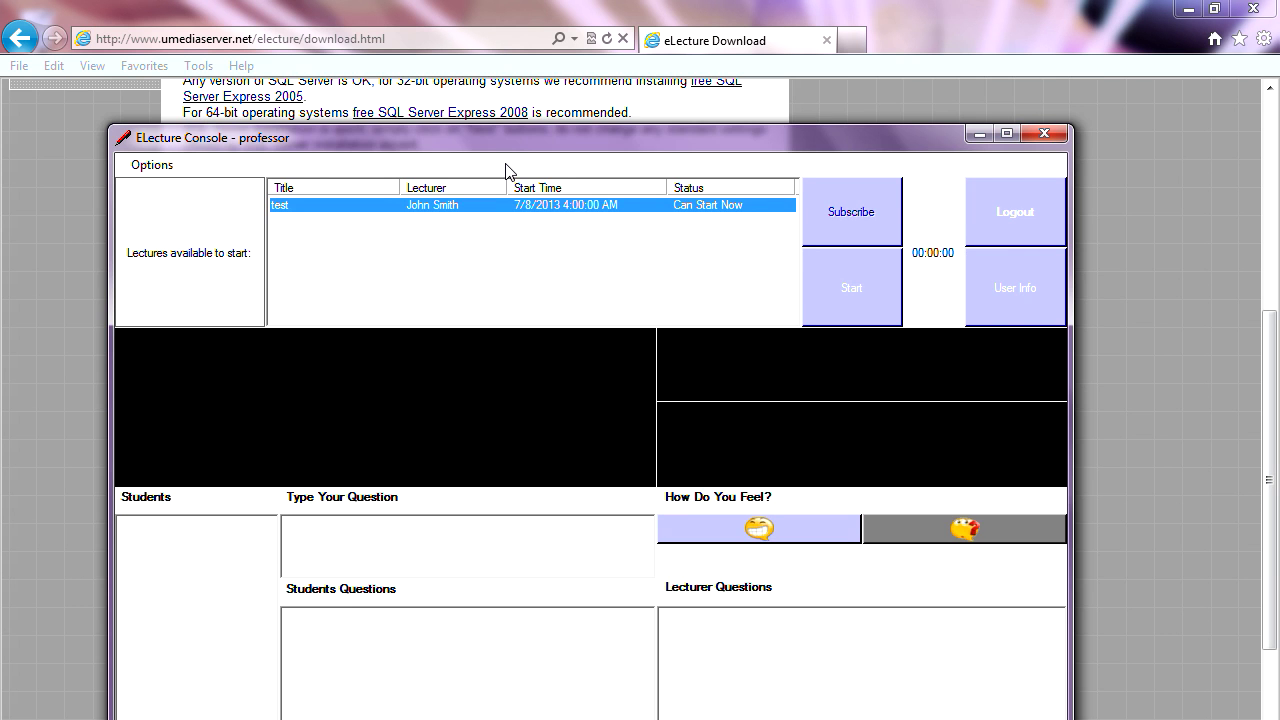
drag(521, 146, 544, 114)
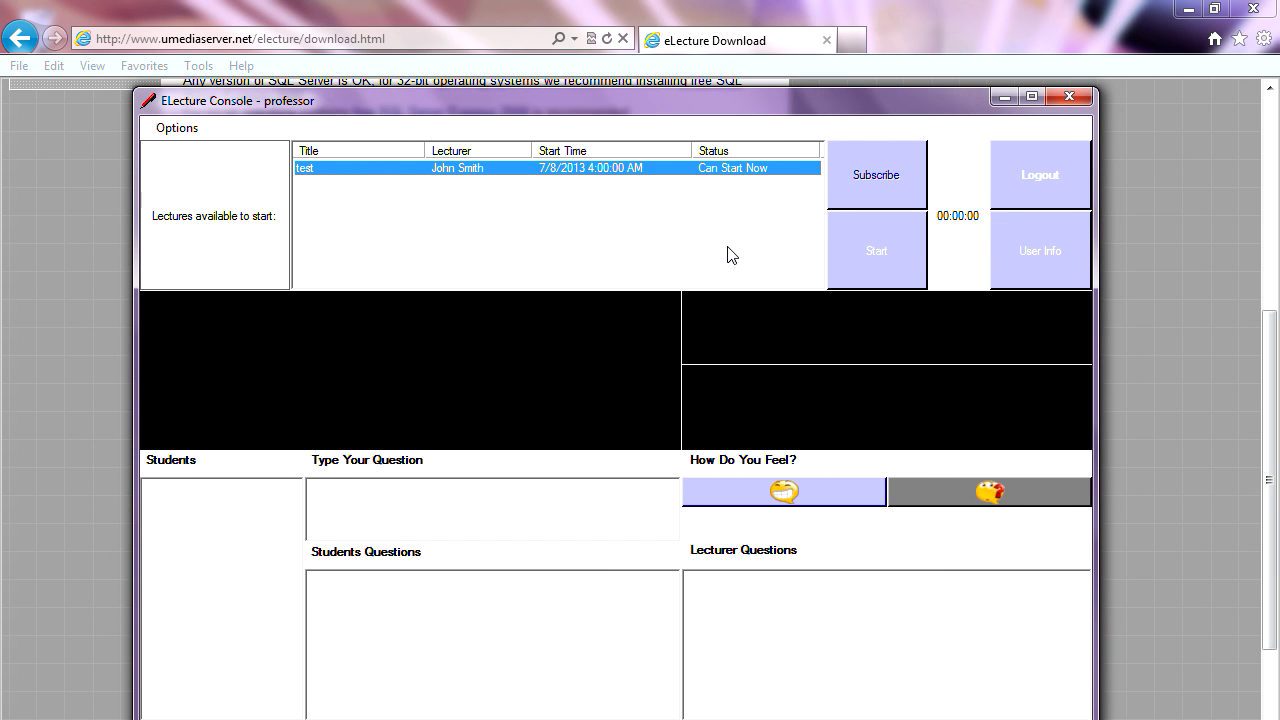
click(866, 250)
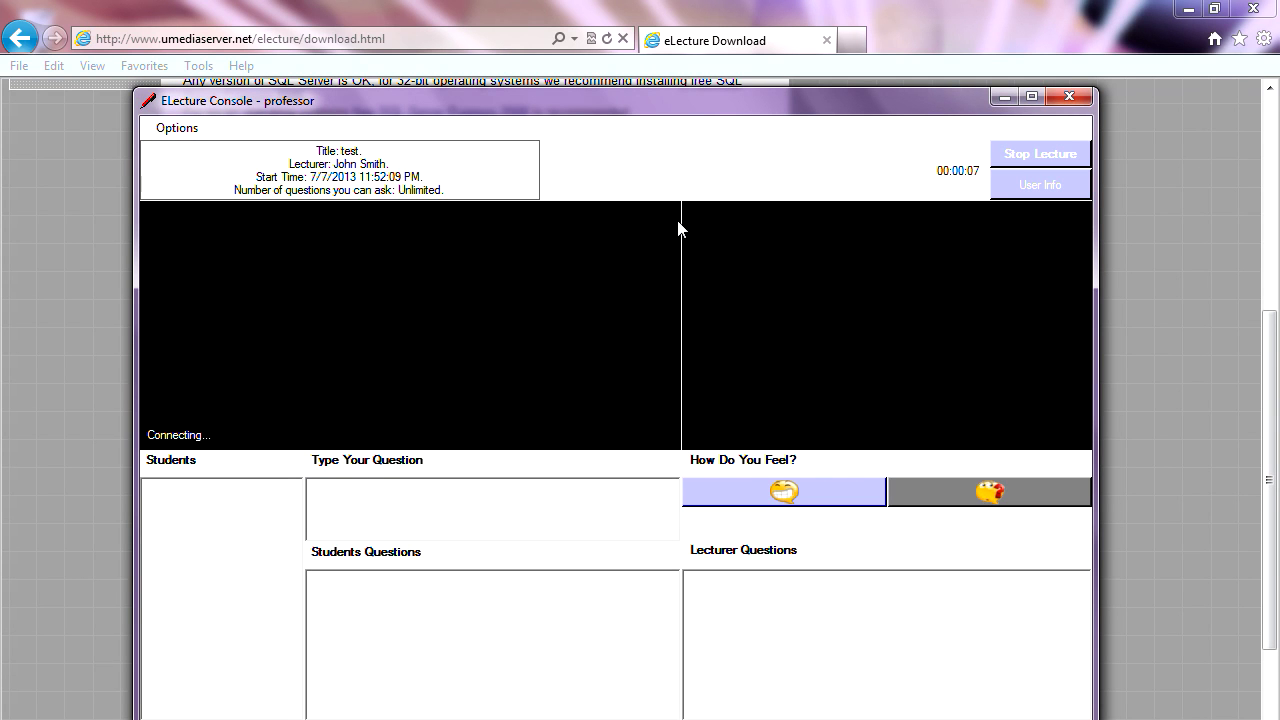
drag(624, 103, 621, 56)
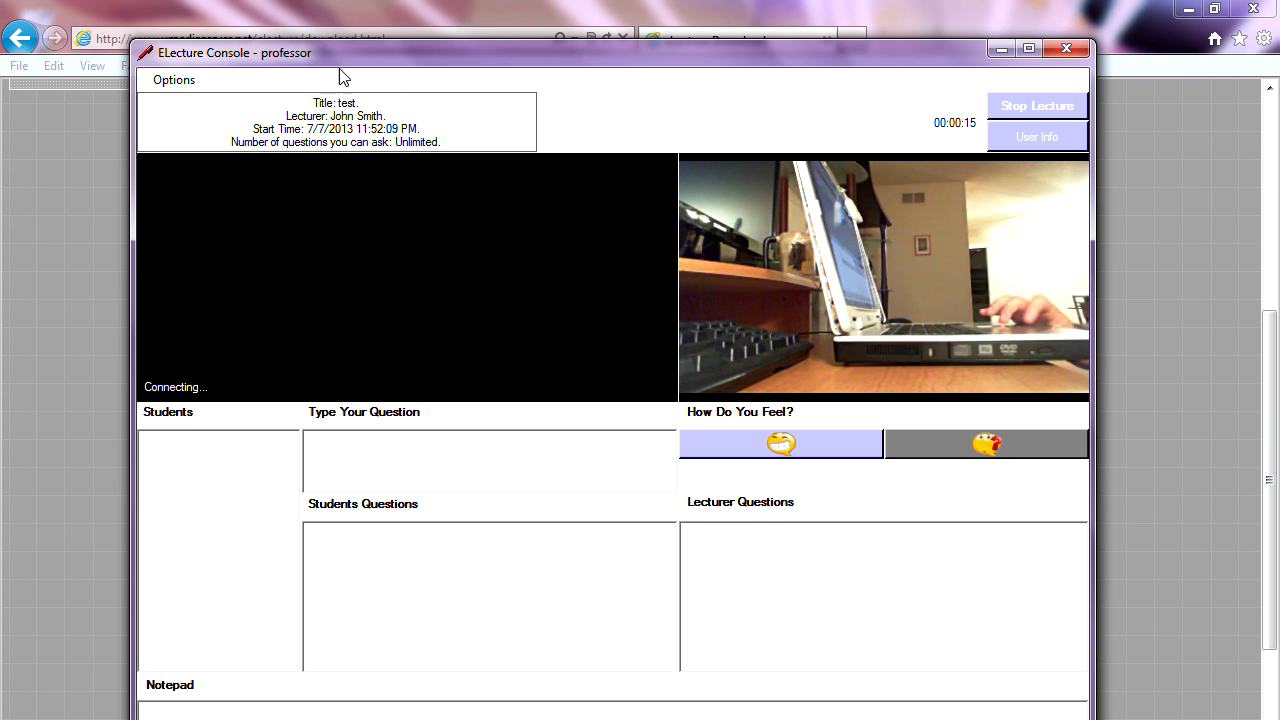
drag(348, 57, 585, 68)
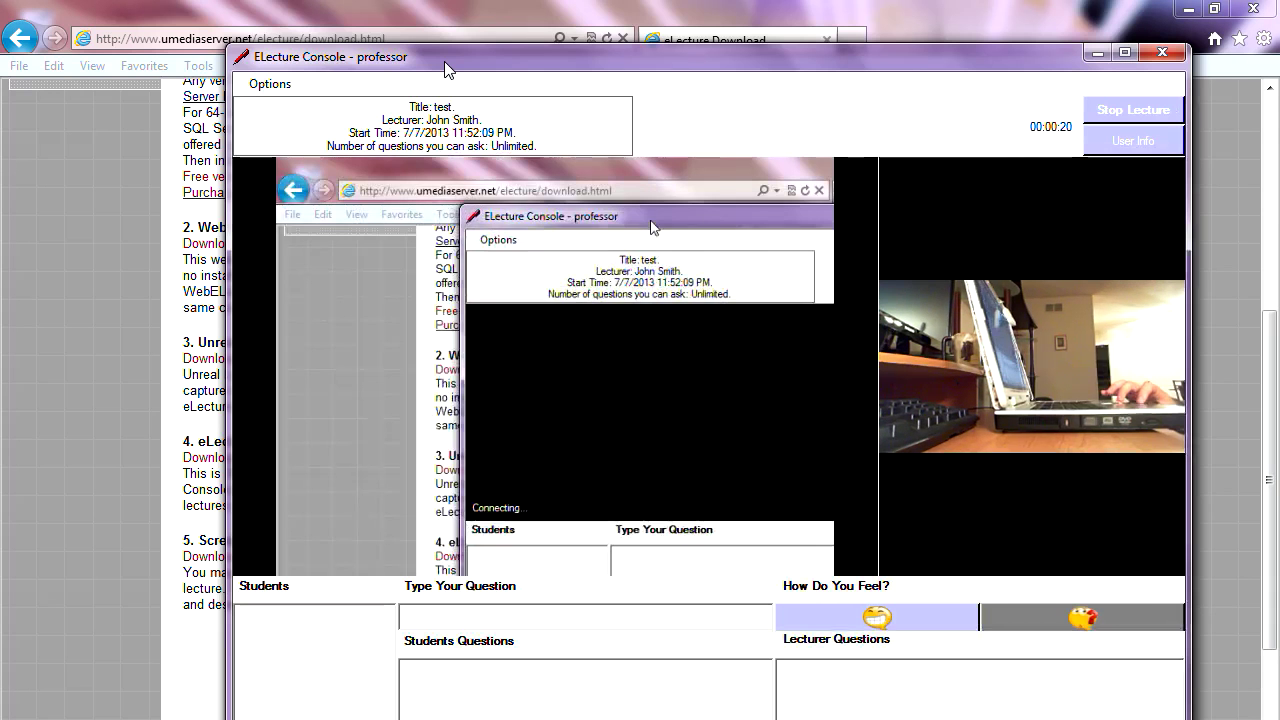
- Reposition the broadcasting console window, then bring up the Windows Start menu
drag(444, 61, 399, 38)
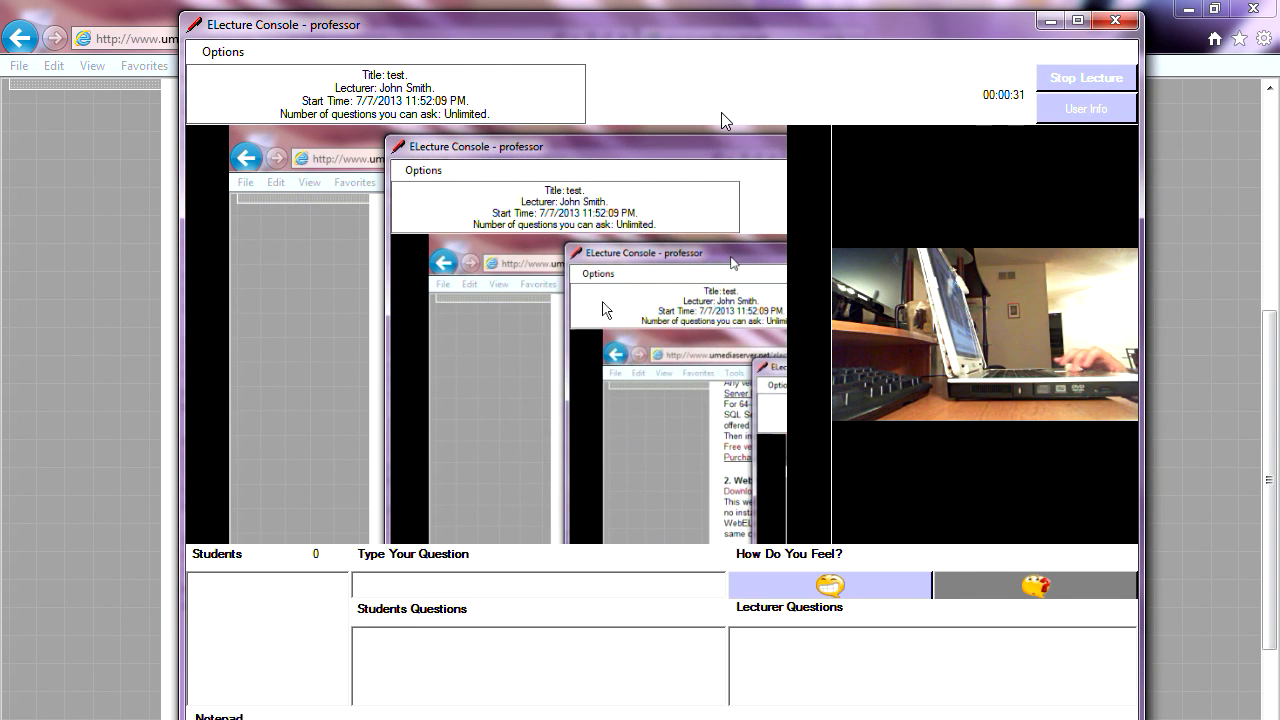
drag(646, 25, 778, 25)
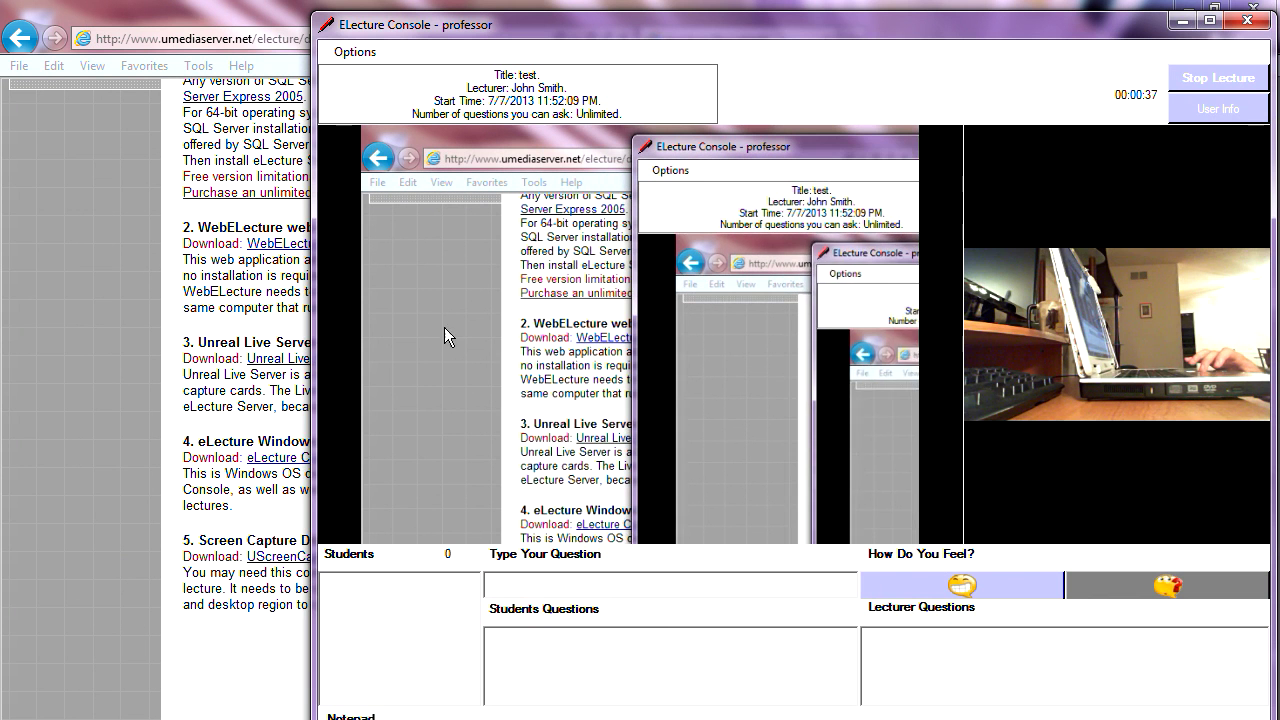
key(super)
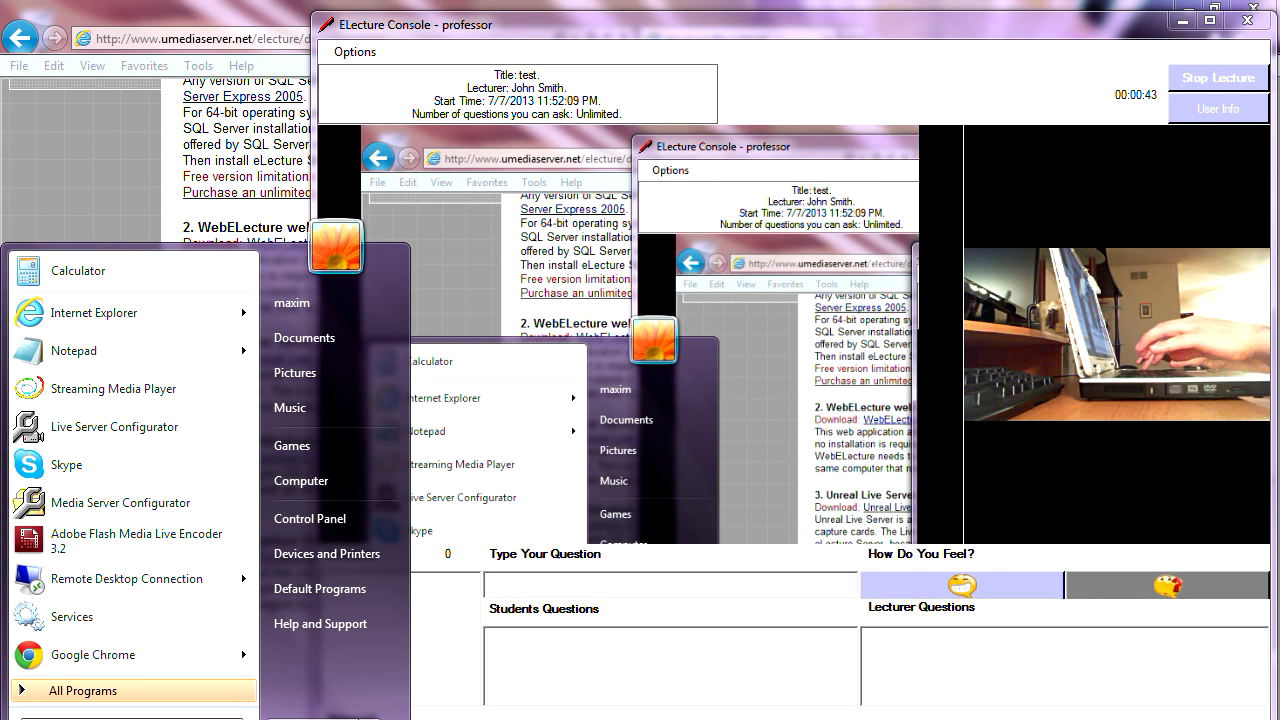
- Dismiss the Start menu search and bring the blank Untitled Paint canvas to the front
text(n)
key(BackSpace)
text(n)
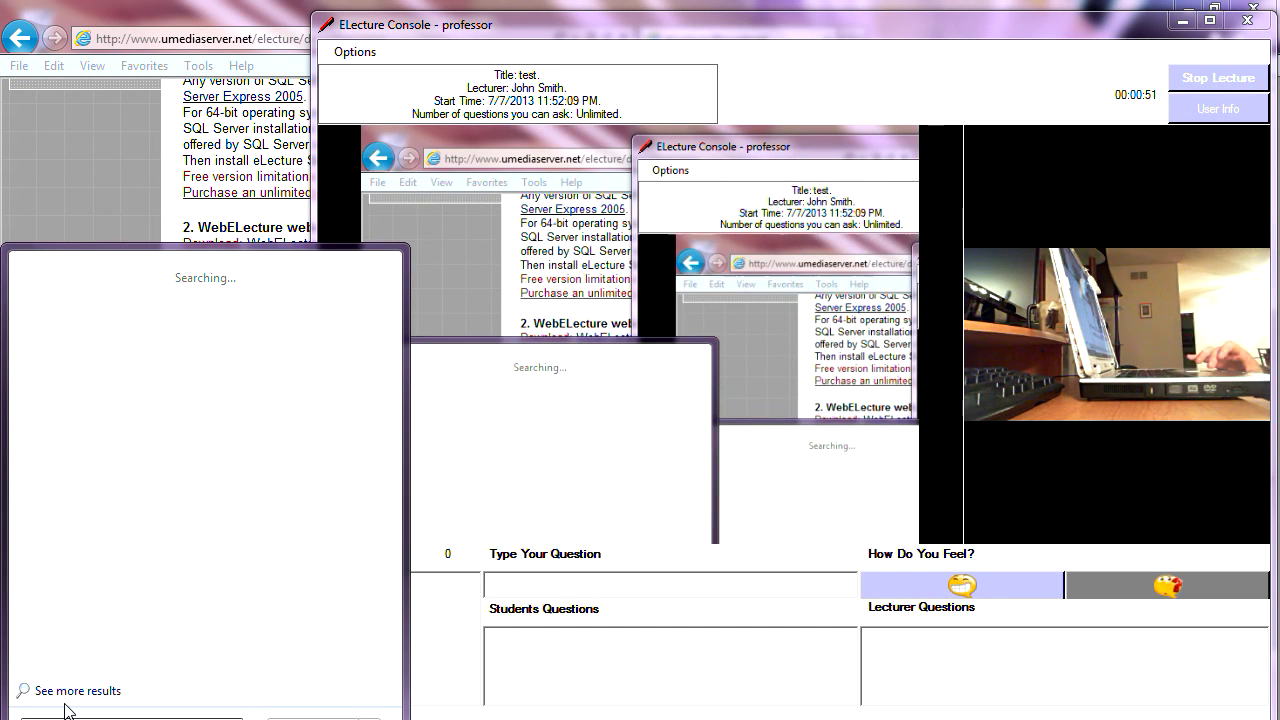
key(Escape)
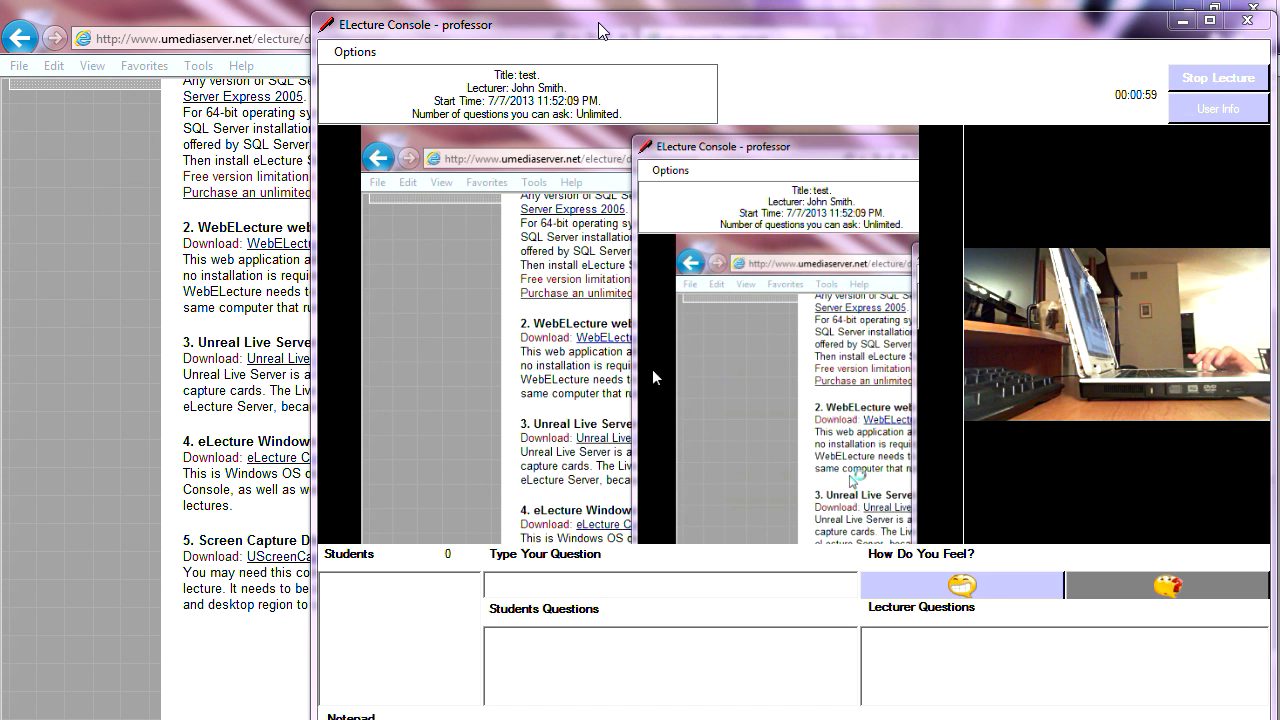
drag(588, 24, 622, 36)
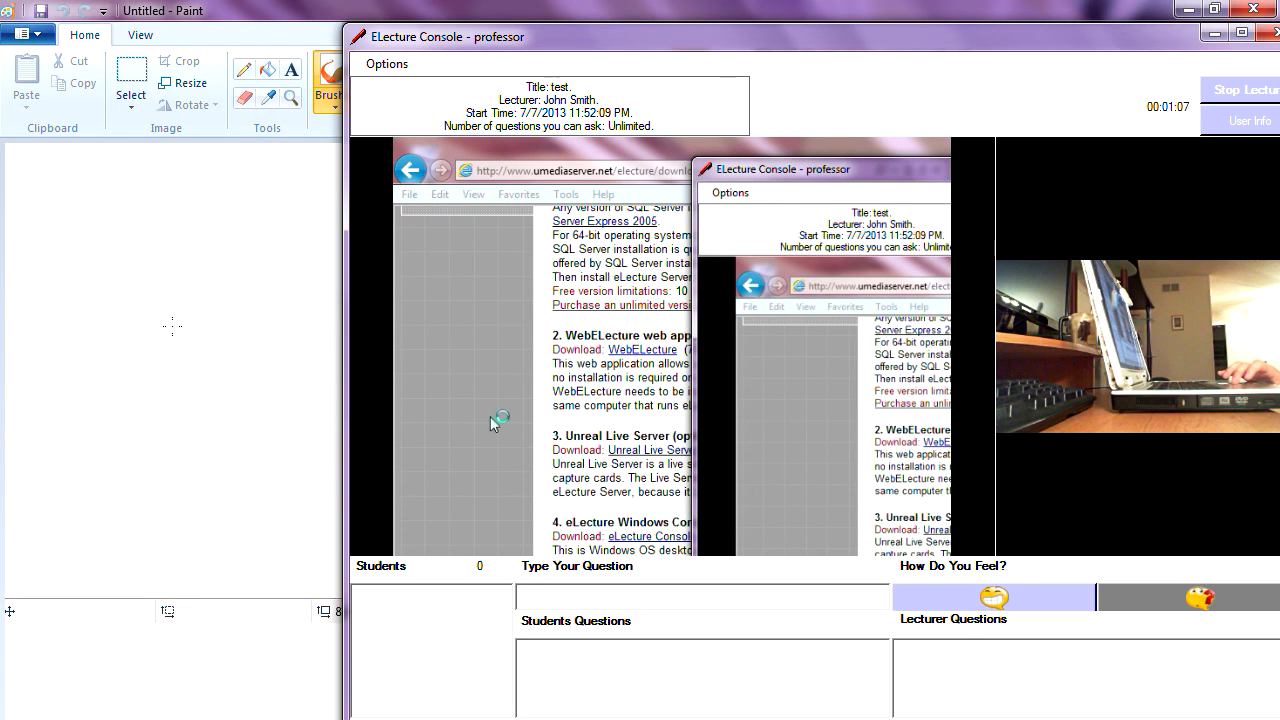
click(122, 239)
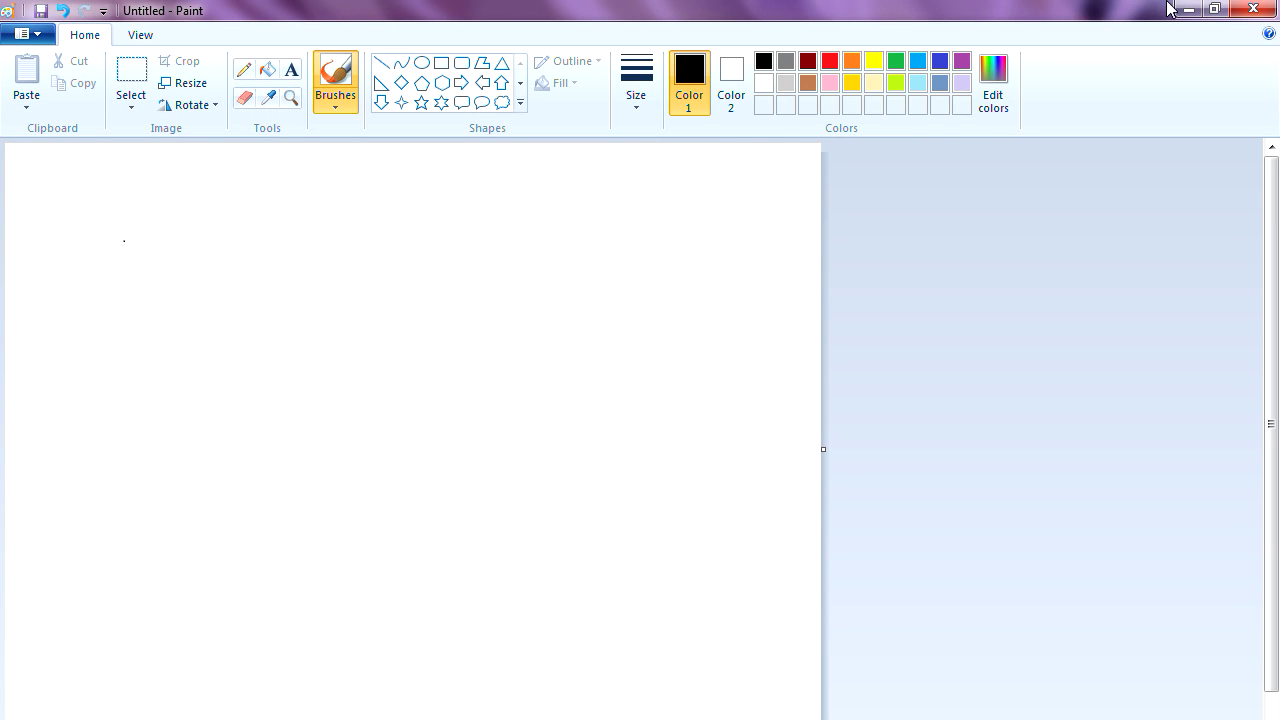
- Restore Paint to a narrower window positioned beside the lecture console
click(1214, 10)
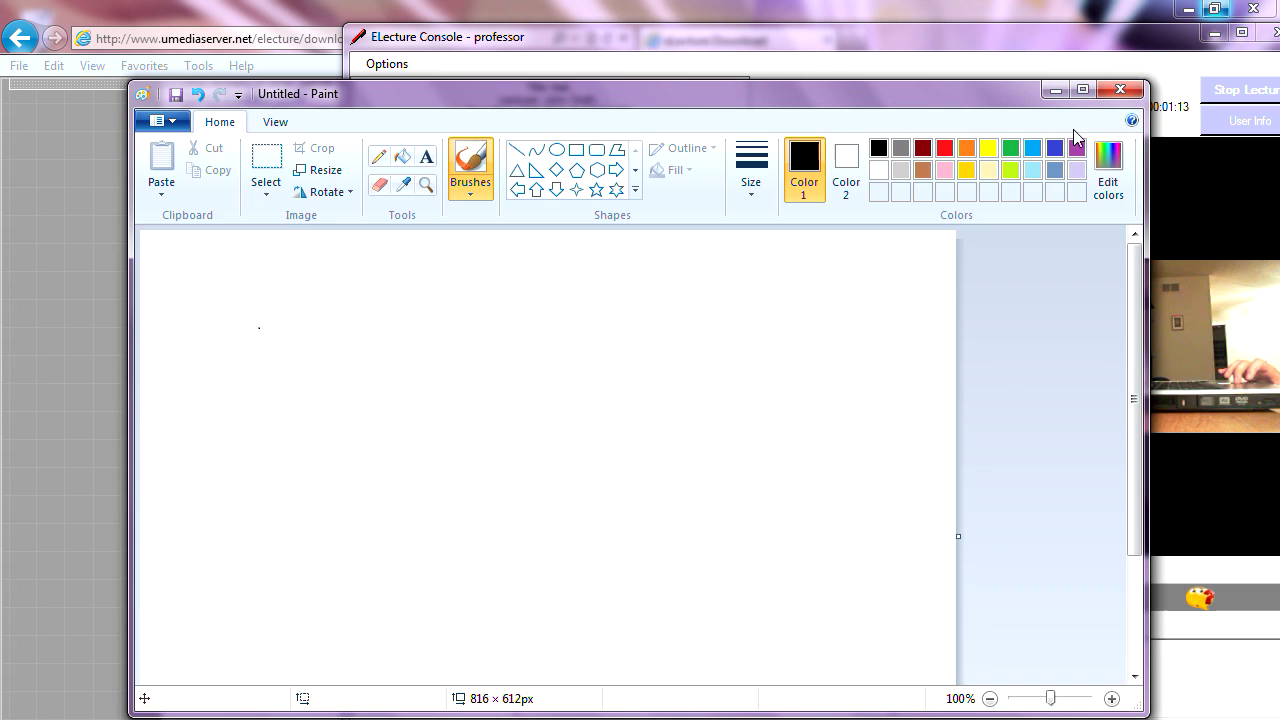
mouse_move(1147, 312)
mouse_down()
mouse_move(729, 268)
mouse_move(544, 298)
mouse_up()
drag(392, 91, 226, 42)
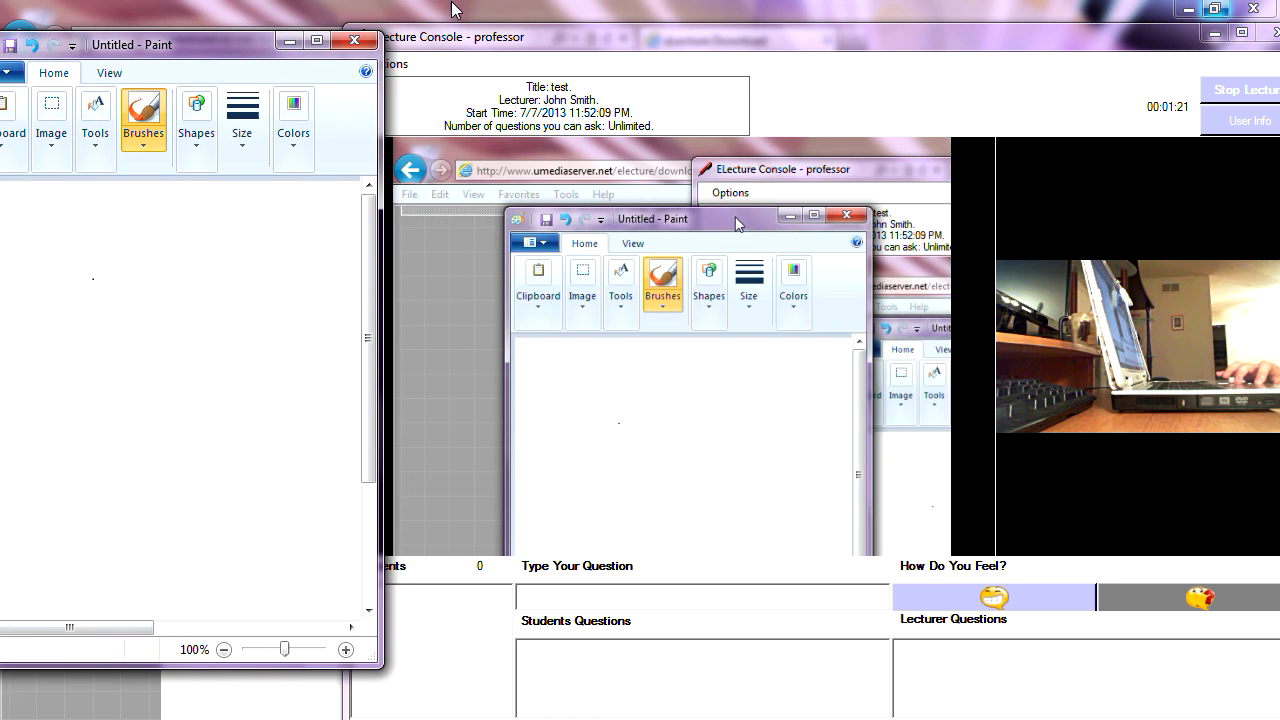
drag(477, 34, 518, 35)
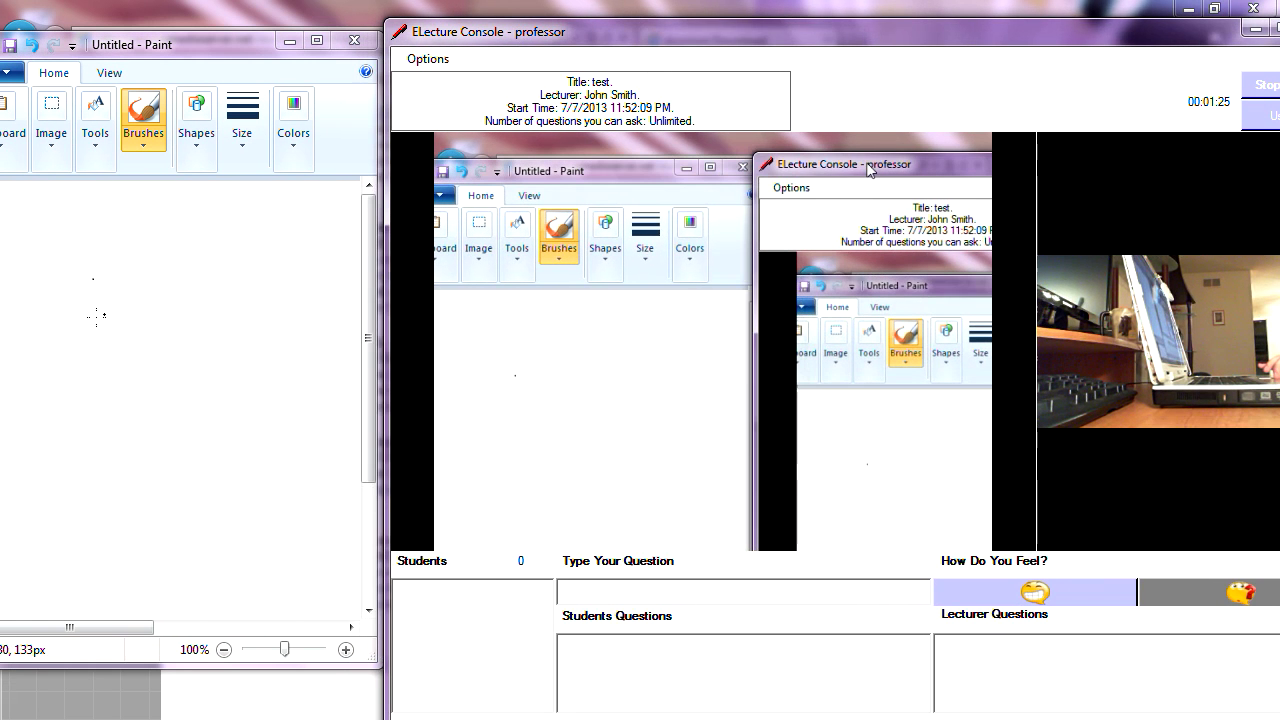
click(120, 300)
drag(114, 52, 183, 48)
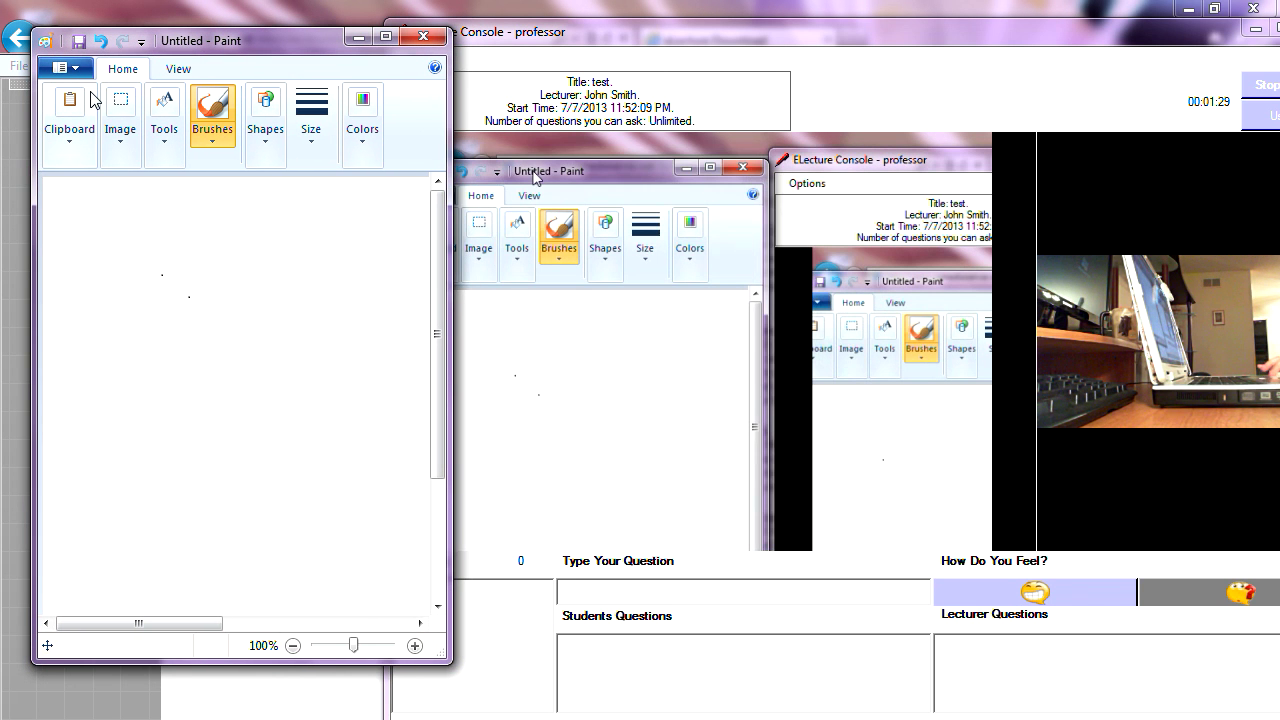
- Draw a freehand scribble and handwrite '2 + 2 = 3' on the Paint canvas
mouse_move(173, 237)
mouse_down()
mouse_move(197, 310)
mouse_move(225, 305)
mouse_move(167, 362)
mouse_move(209, 460)
mouse_move(149, 452)
mouse_move(232, 492)
mouse_up()
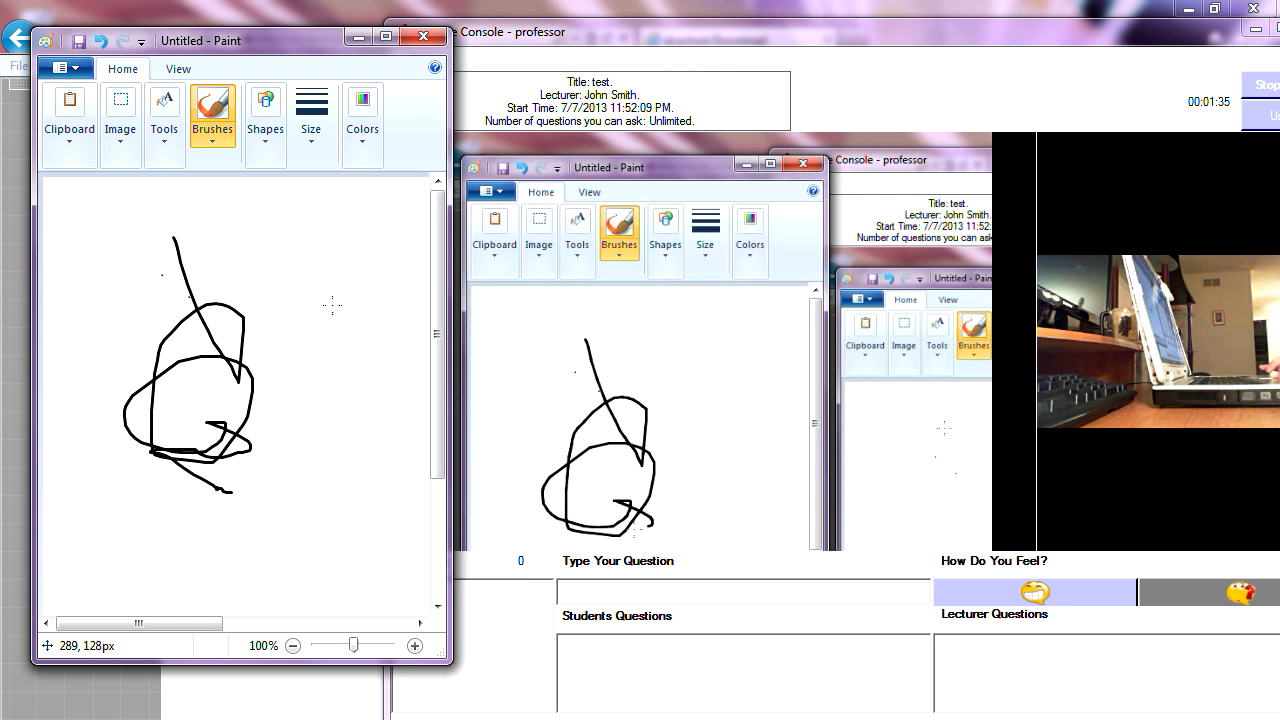
click(596, 42)
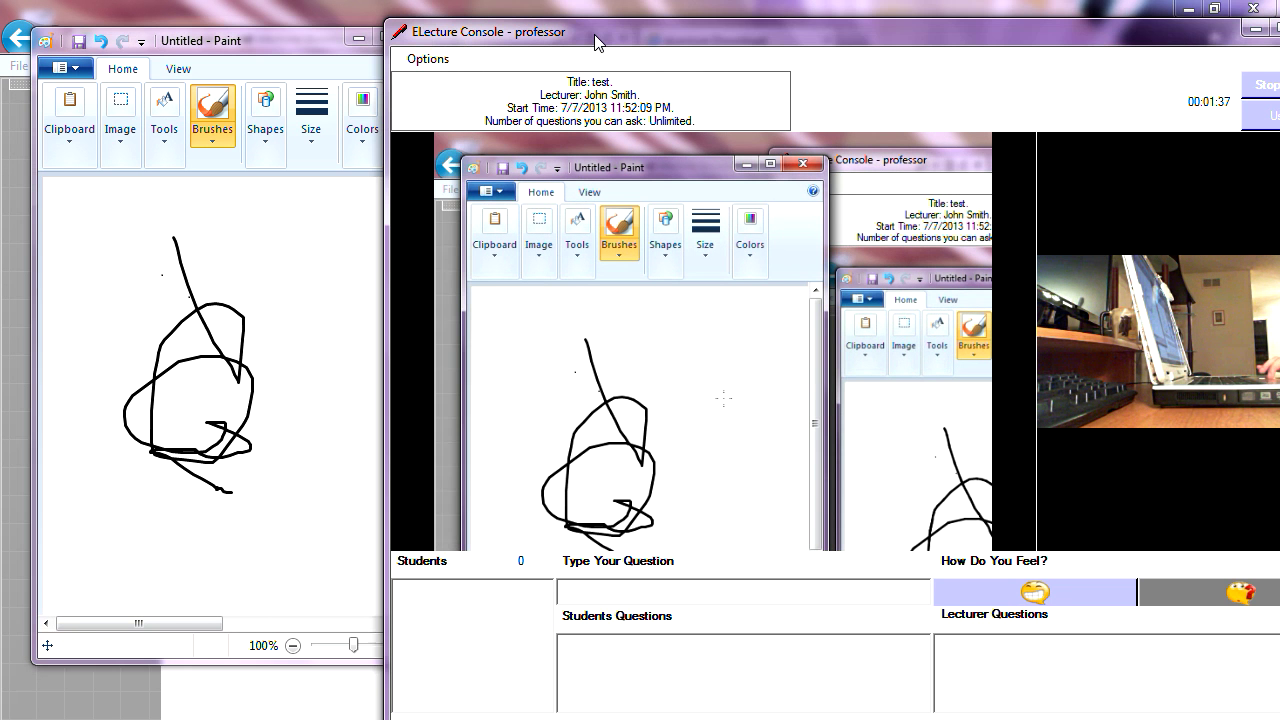
drag(596, 42, 561, 39)
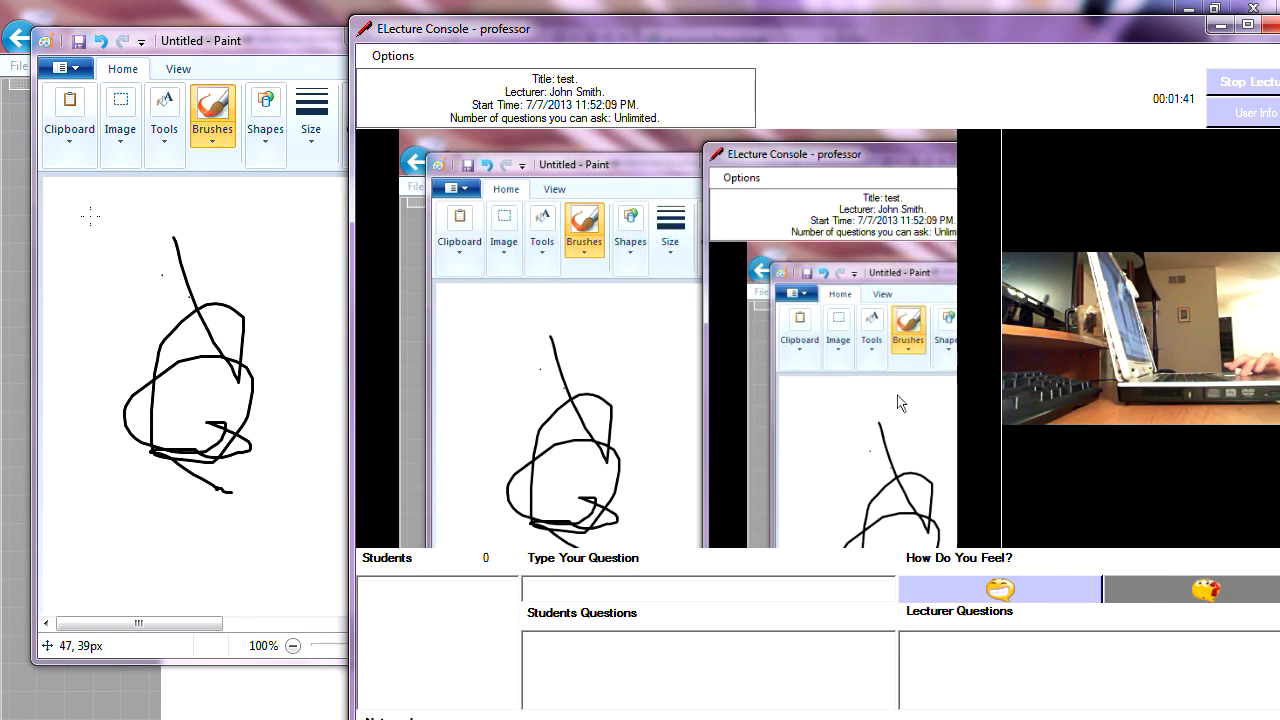
mouse_move(90, 217)
mouse_down()
mouse_move(110, 224)
mouse_move(123, 264)
mouse_move(212, 247)
mouse_move(172, 303)
mouse_up()
mouse_move(235, 220)
mouse_down()
mouse_move(245, 266)
mouse_move(343, 236)
mouse_up()
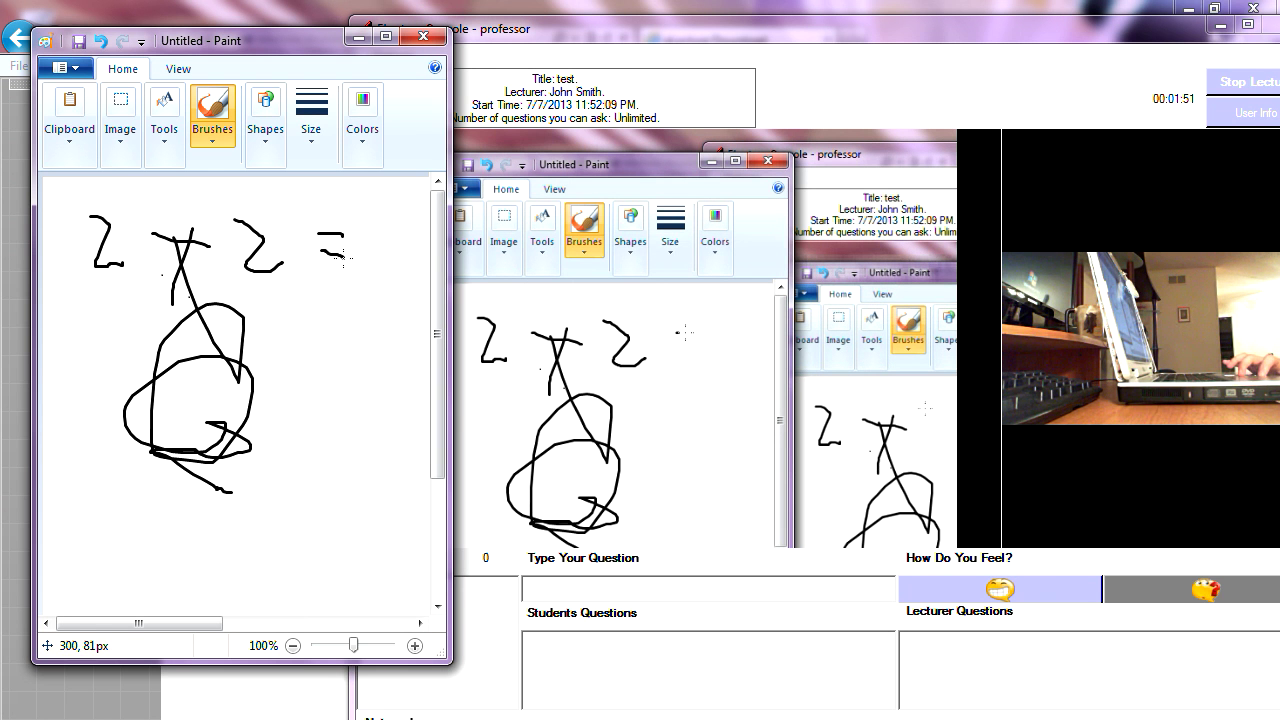
mouse_move(374, 216)
mouse_down()
mouse_move(368, 259)
mouse_move(390, 260)
mouse_move(360, 283)
mouse_up()
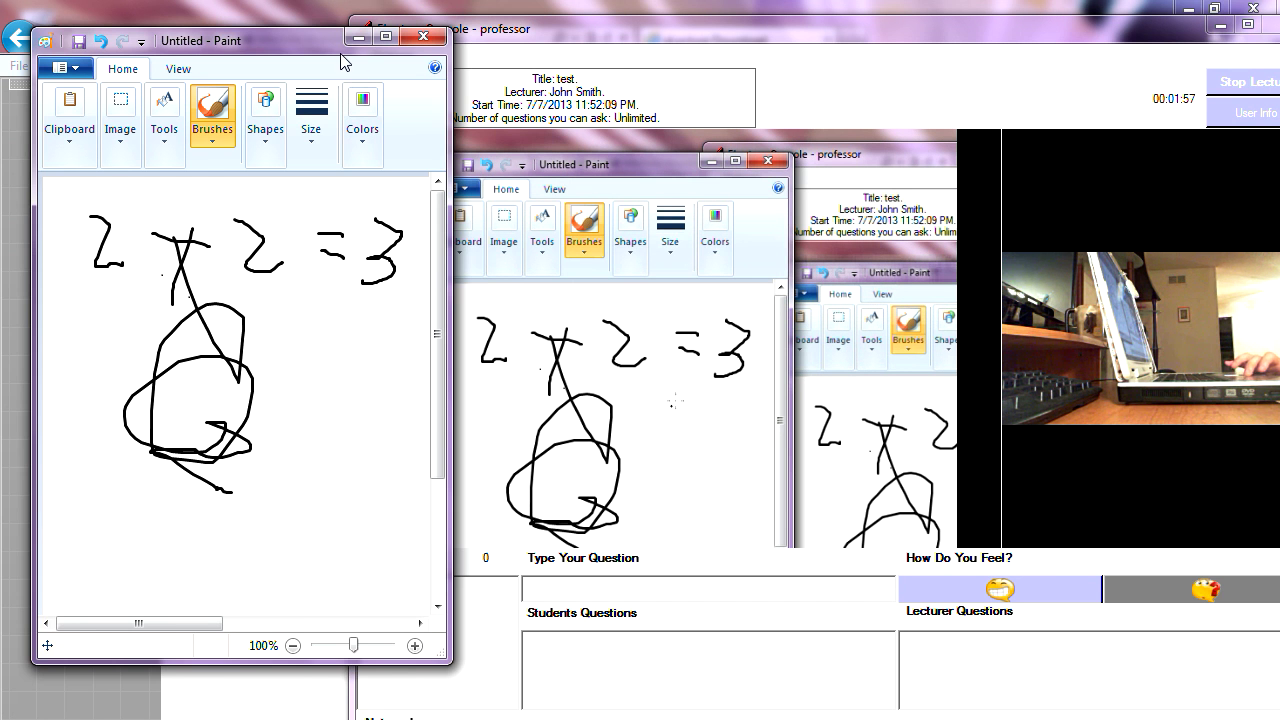
drag(329, 49, 264, 73)
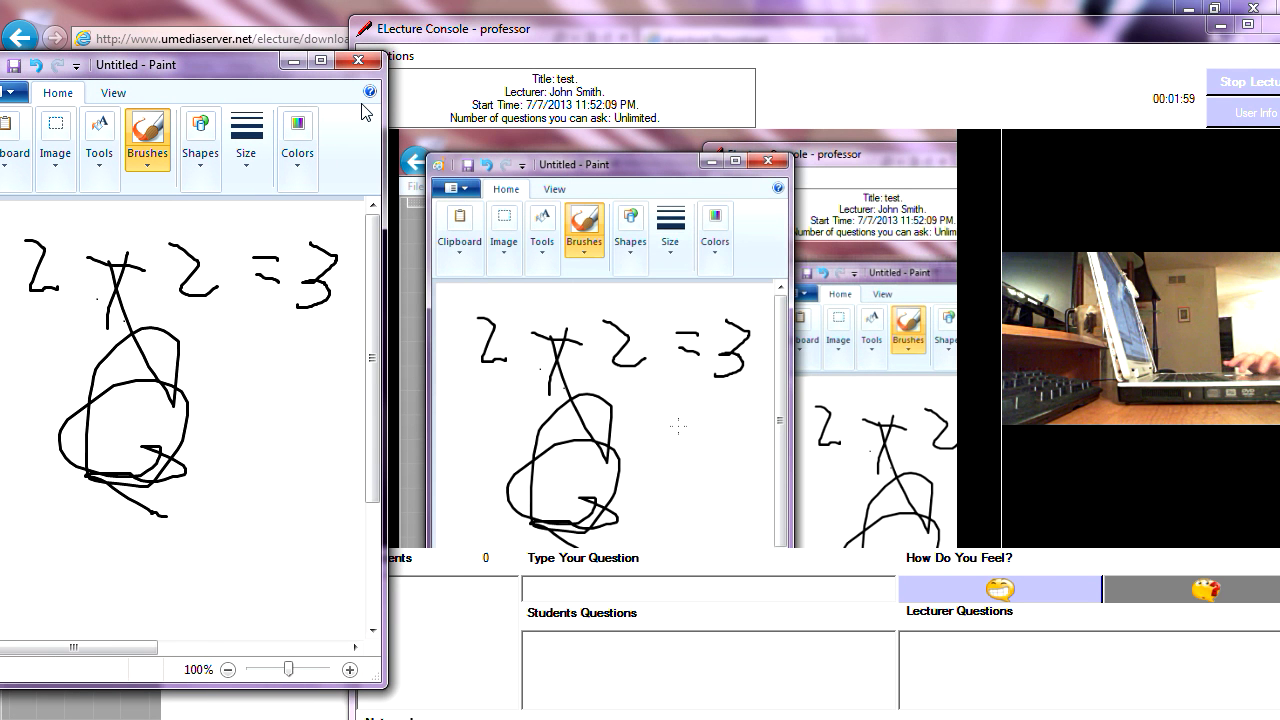
mouse_move(566, 45)
mouse_down()
mouse_move(449, 43)
mouse_move(447, 28)
mouse_up()
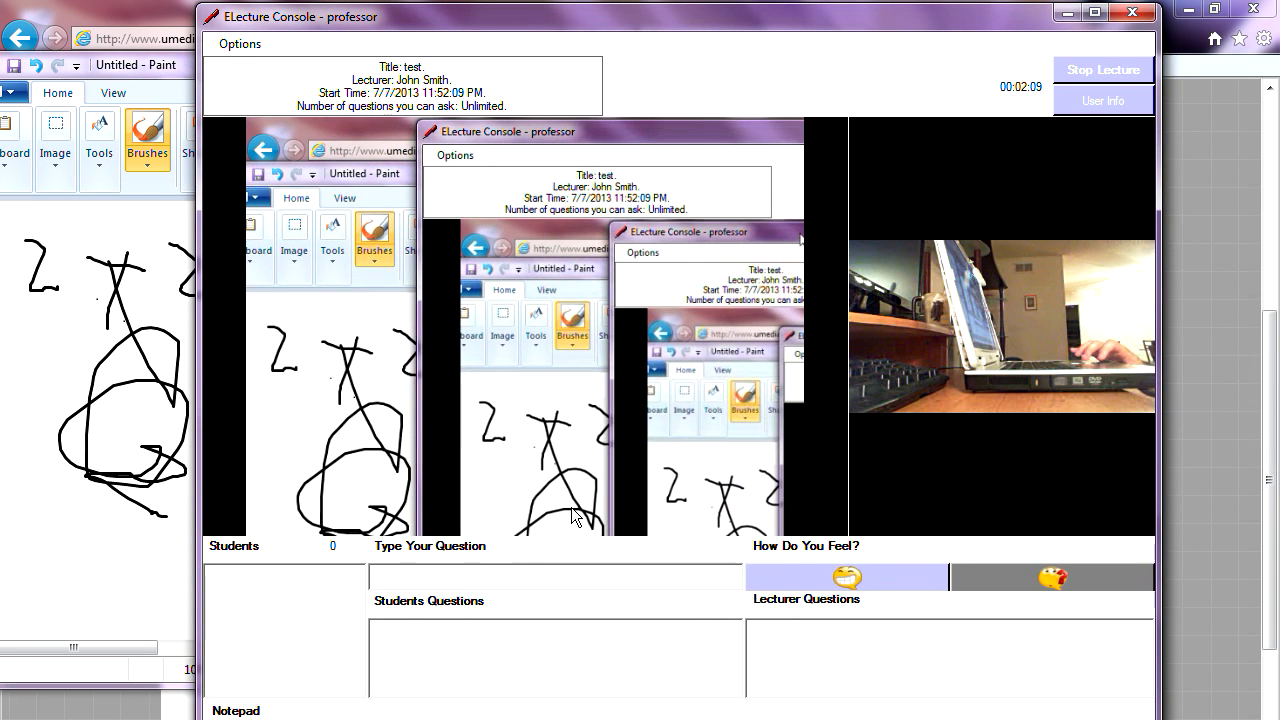
- Submit 'anyone here?' from the Type Your Question box as lecture question Q1
click(479, 570)
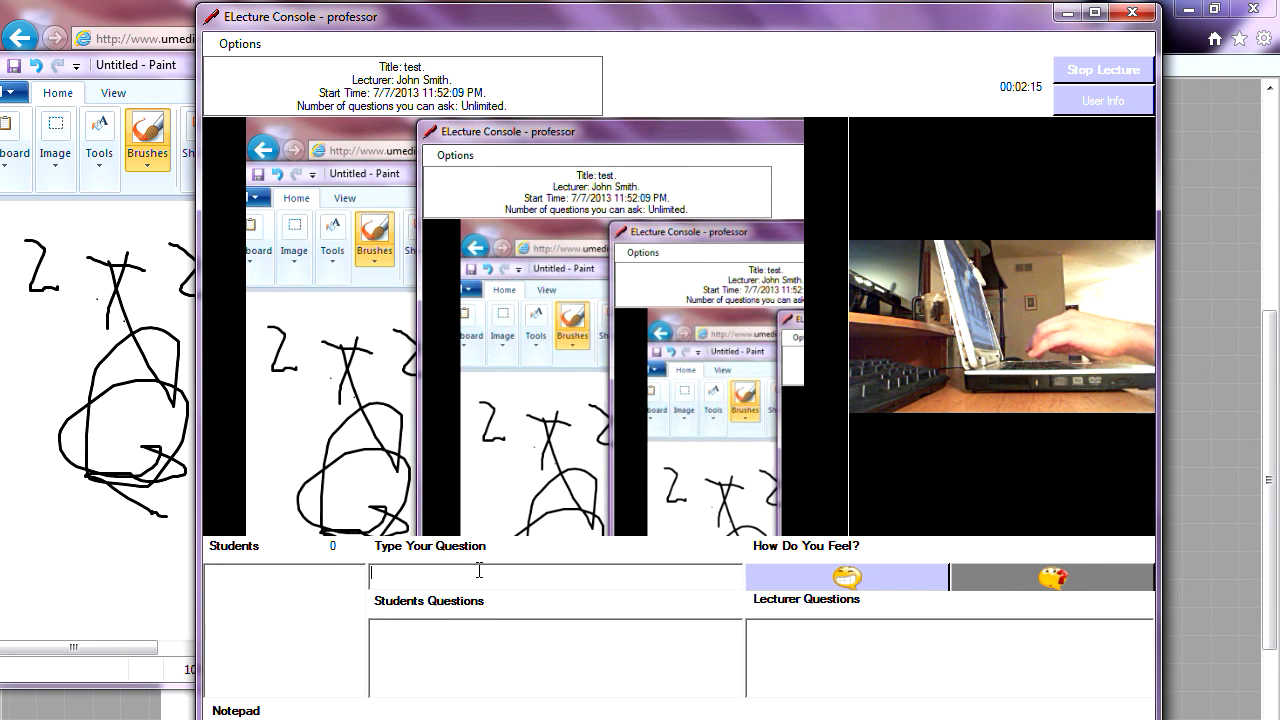
text(anyo)
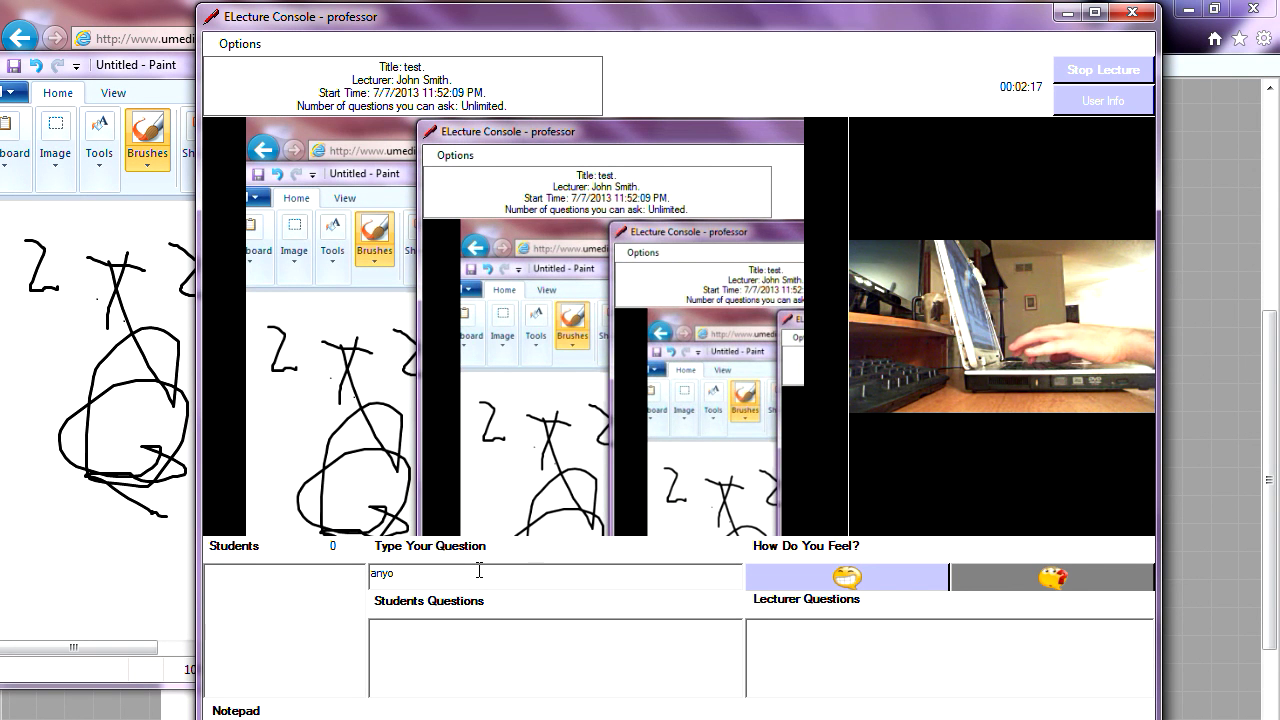
key(BackSpace)
key(BackSpace)
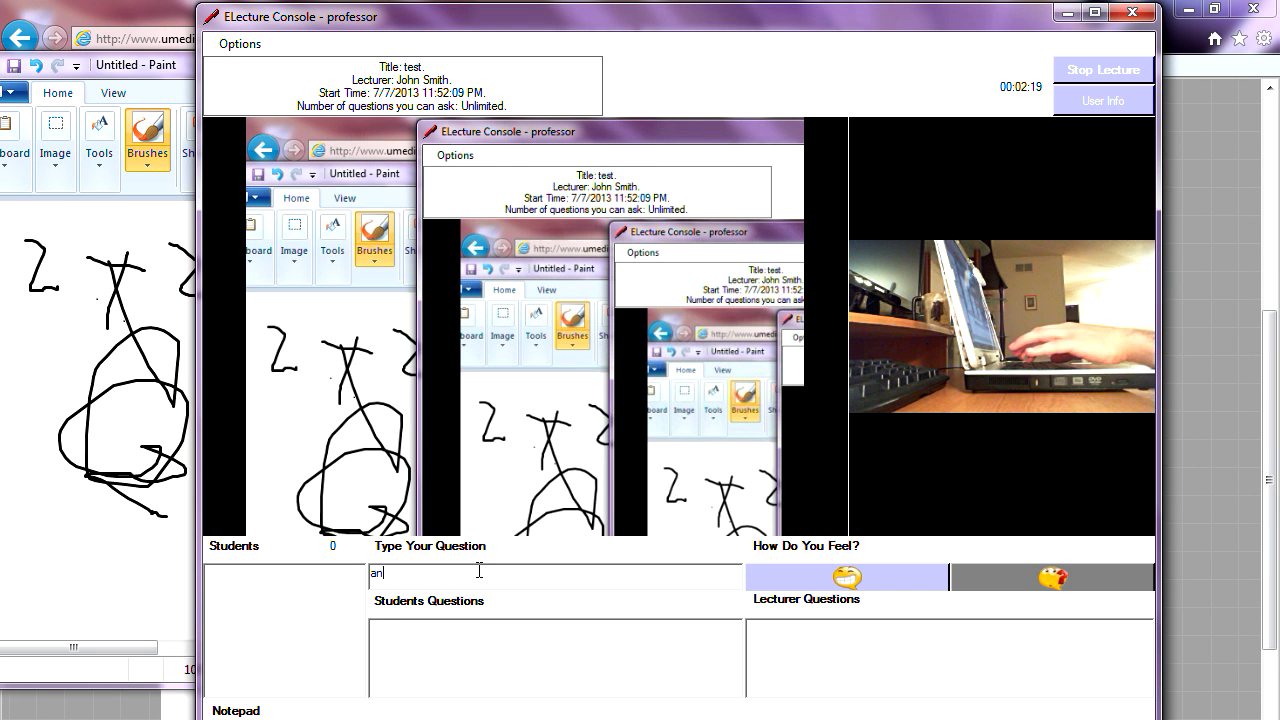
text(yone )
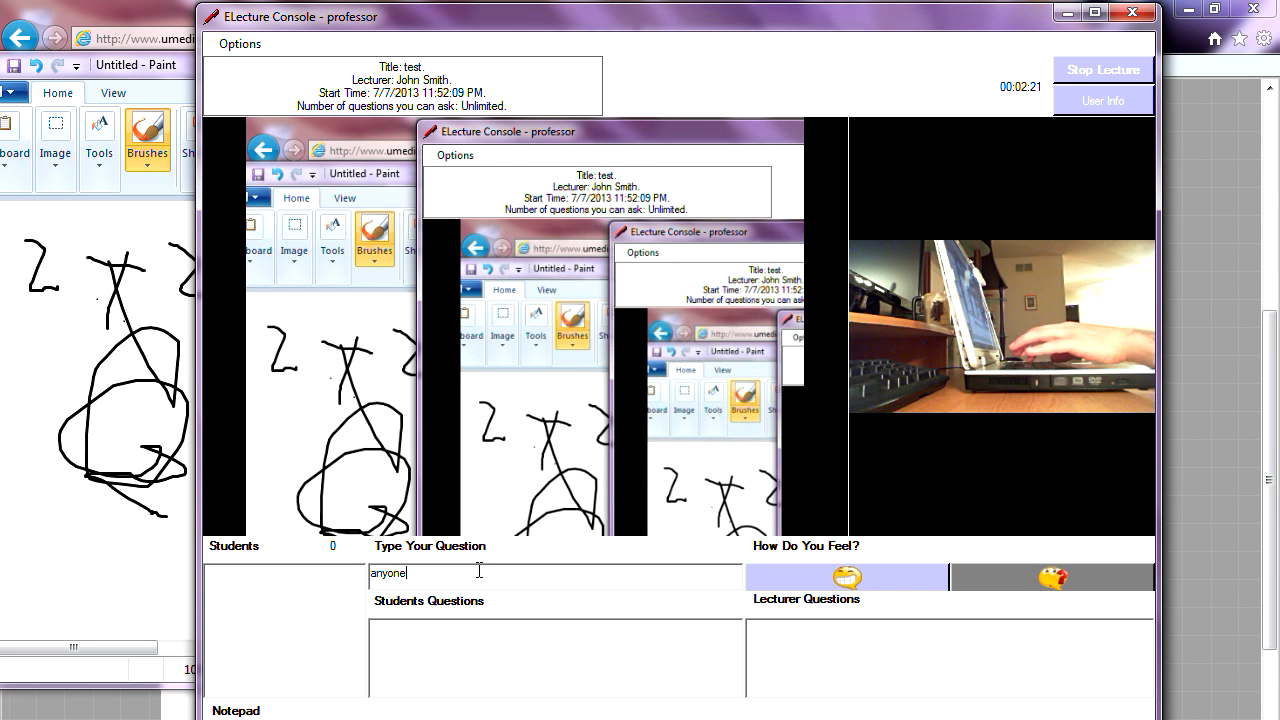
text(here?)
key(Return)
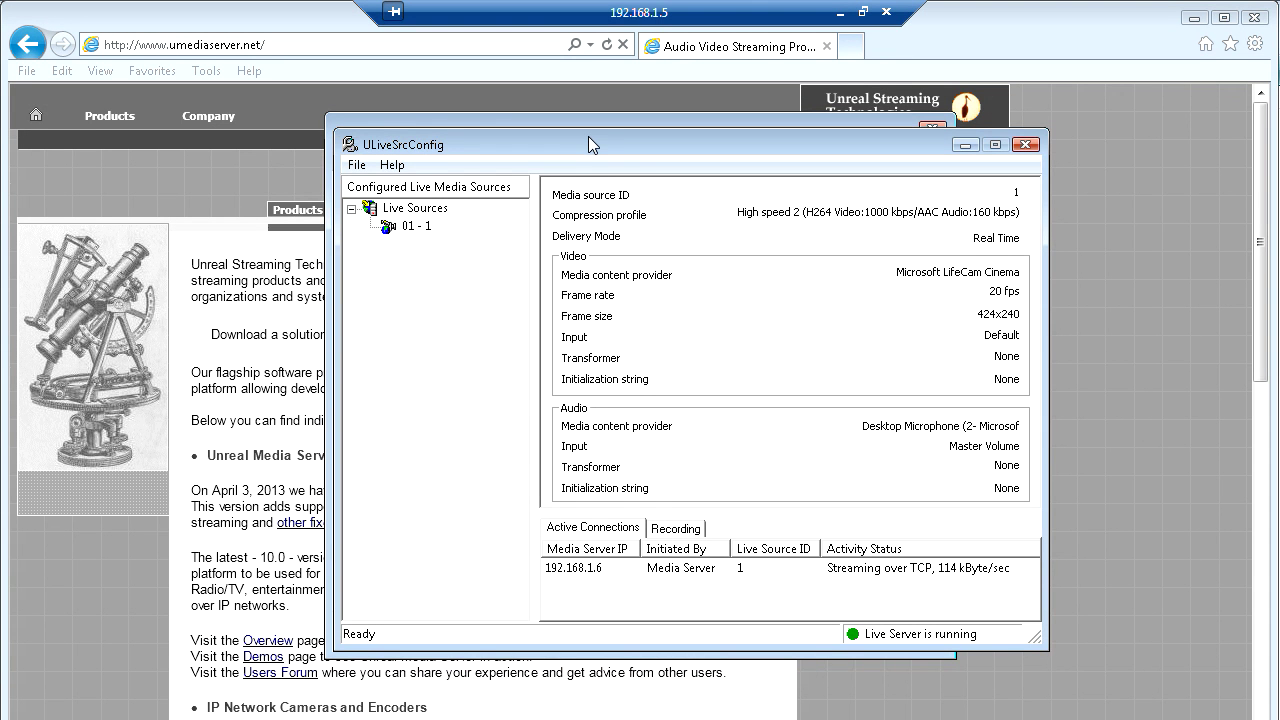
- Move ULiveSrcConfig aside and bring Internet Explorer's Unreal Streaming home page to the front
drag(589, 138, 756, 182)
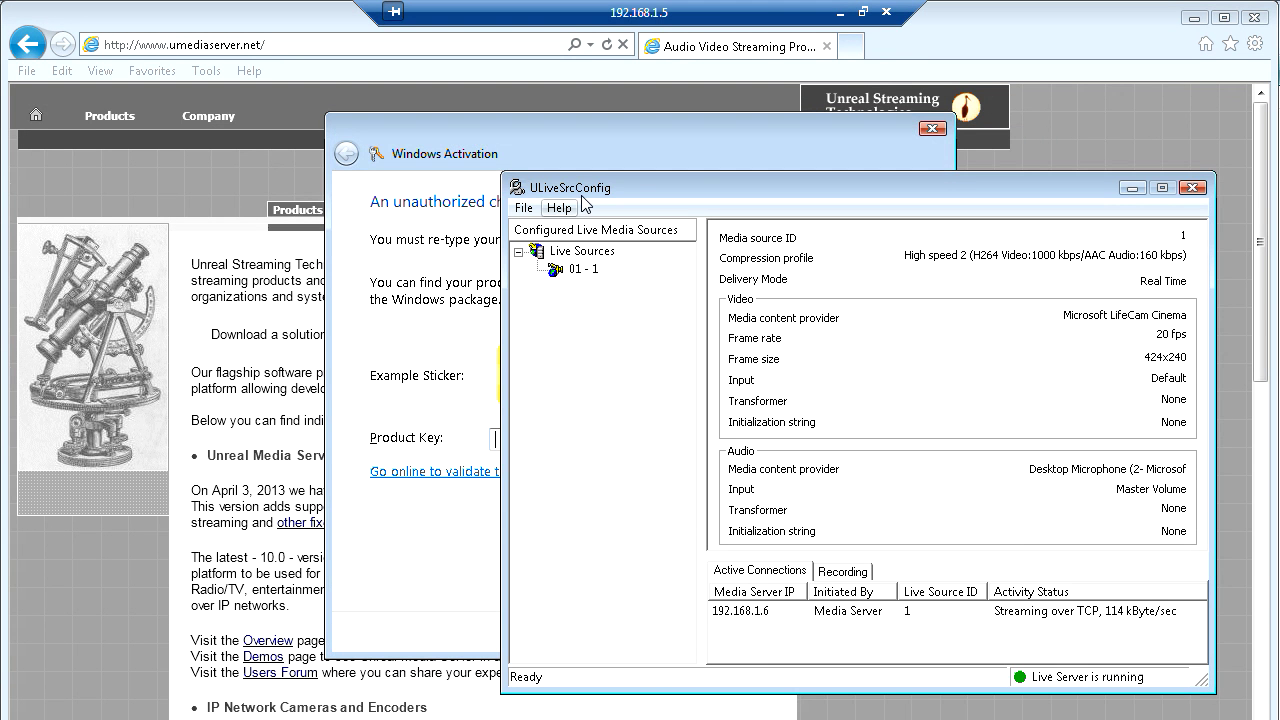
drag(584, 187, 431, 146)
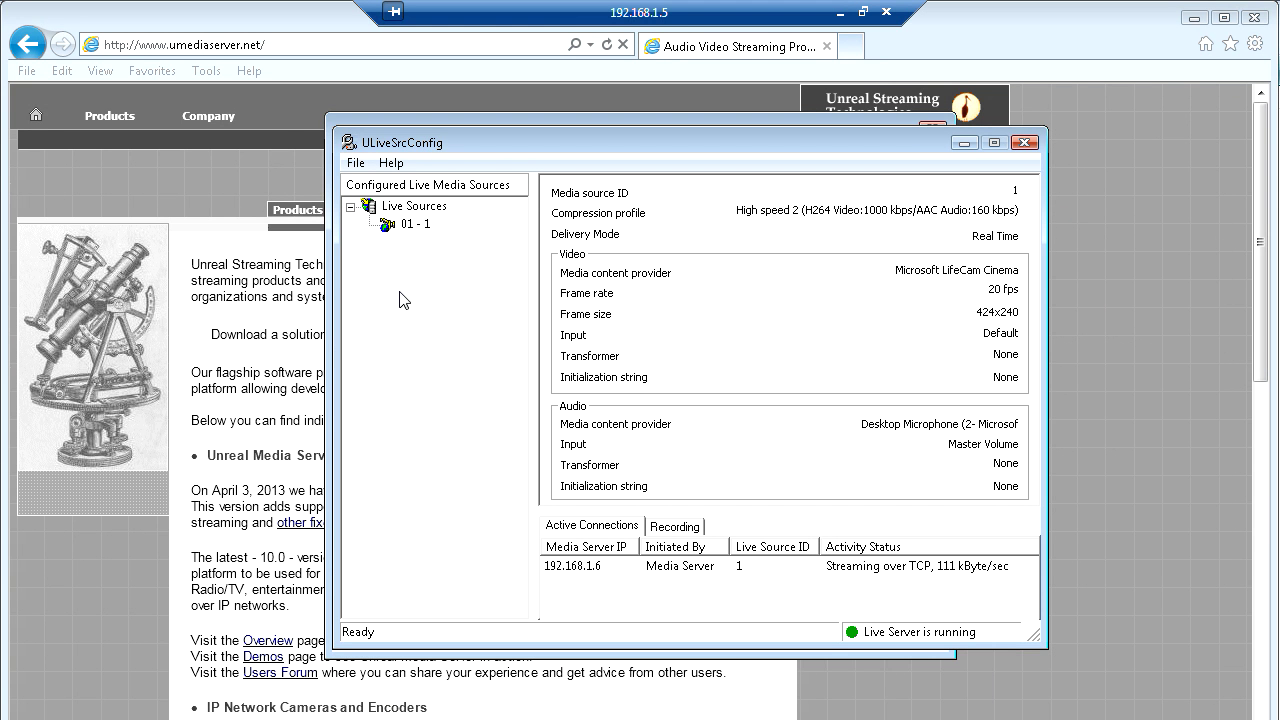
click(281, 17)
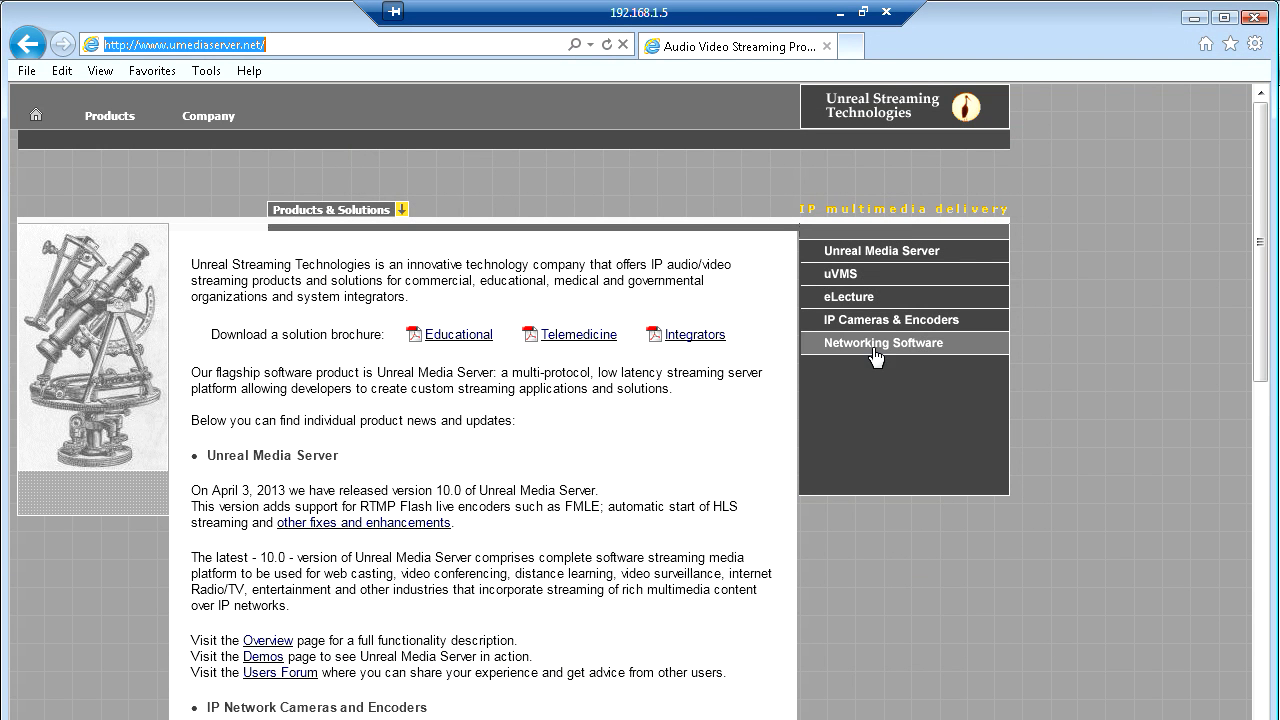
- Go to eLecture > Download and fetch the eLecture Console package, ELectureConsole.zip
click(862, 310)
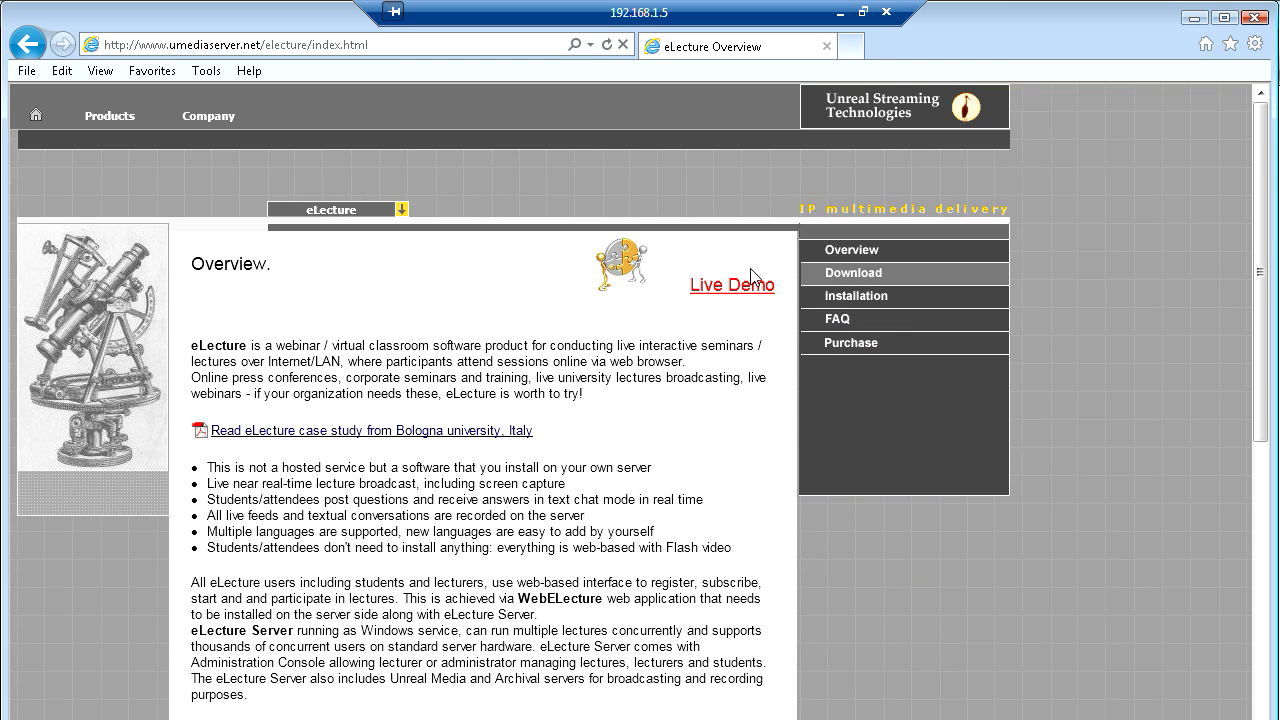
click(861, 274)
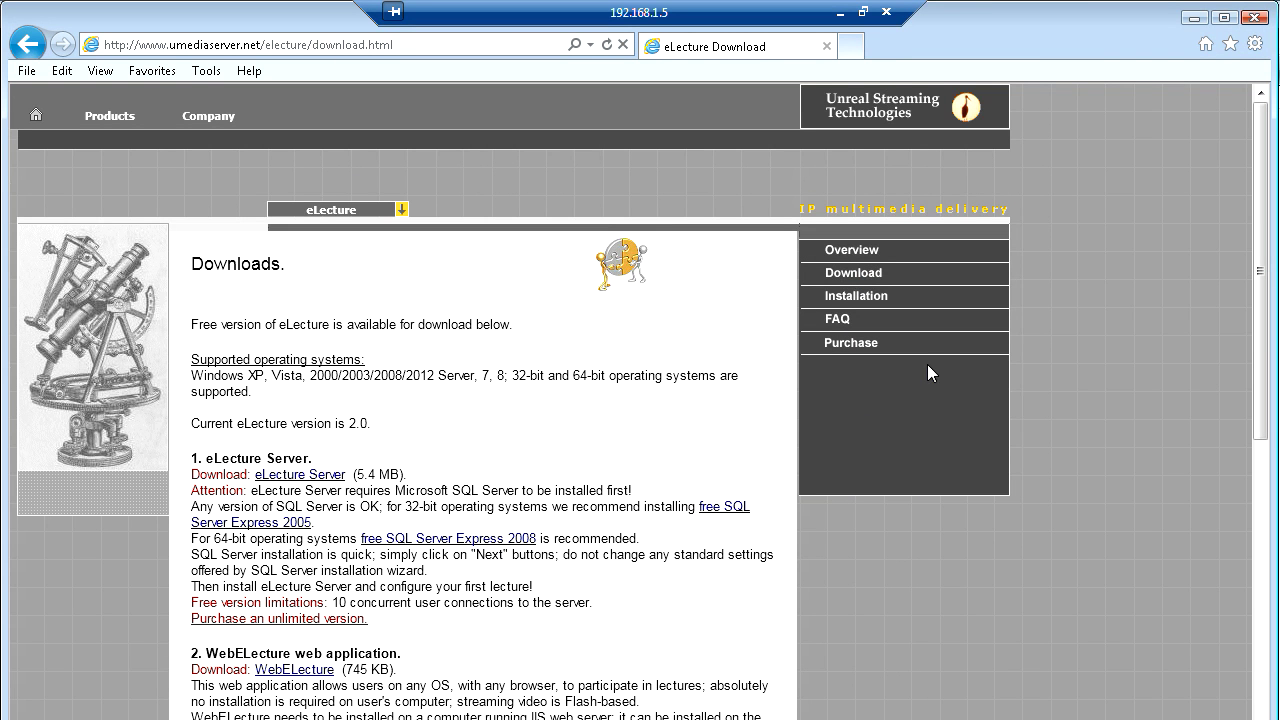
drag(1263, 296, 1259, 460)
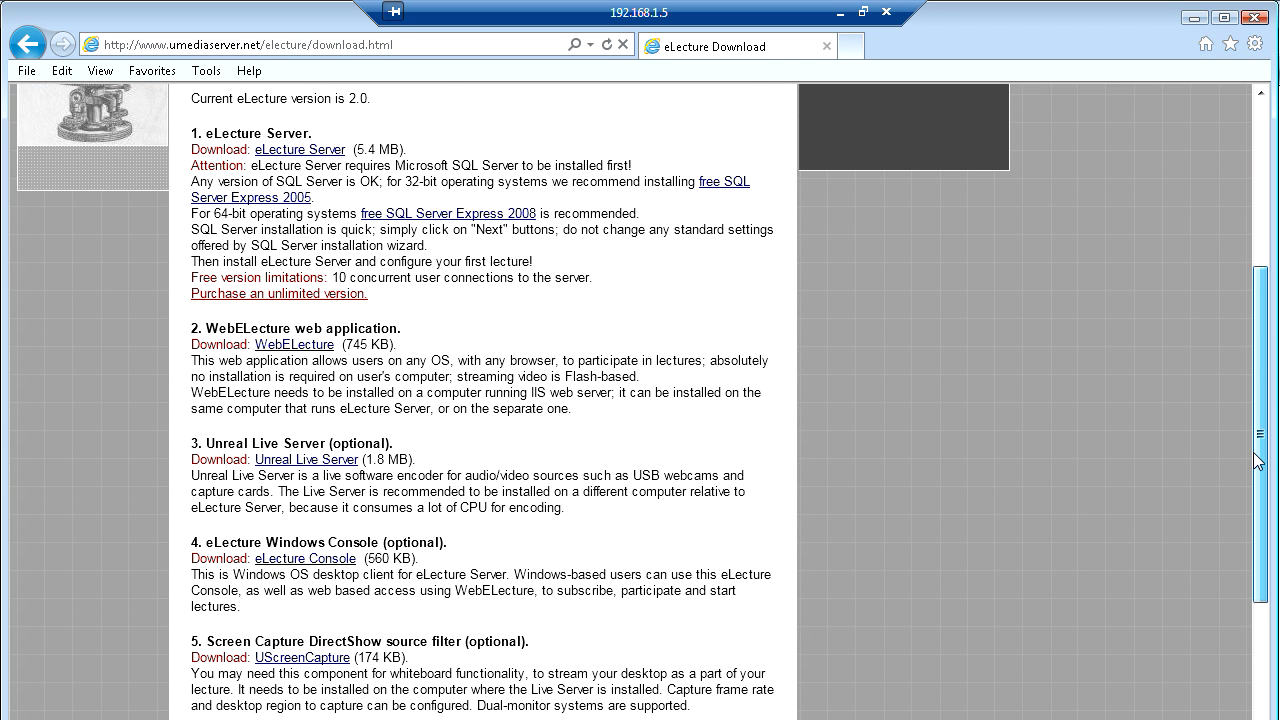
drag(1258, 461, 1258, 461)
click(328, 560)
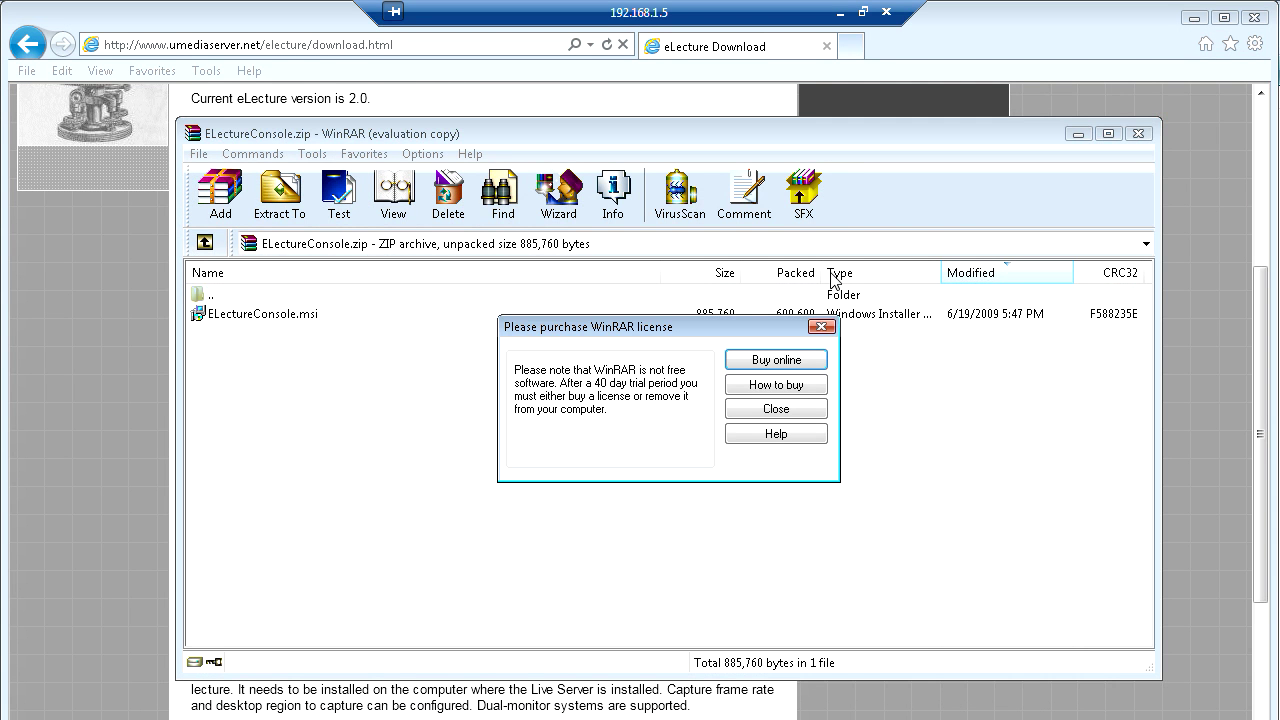
- Run ELectureConsole.msi, accept the licence and keep the default installation folder
click(822, 327)
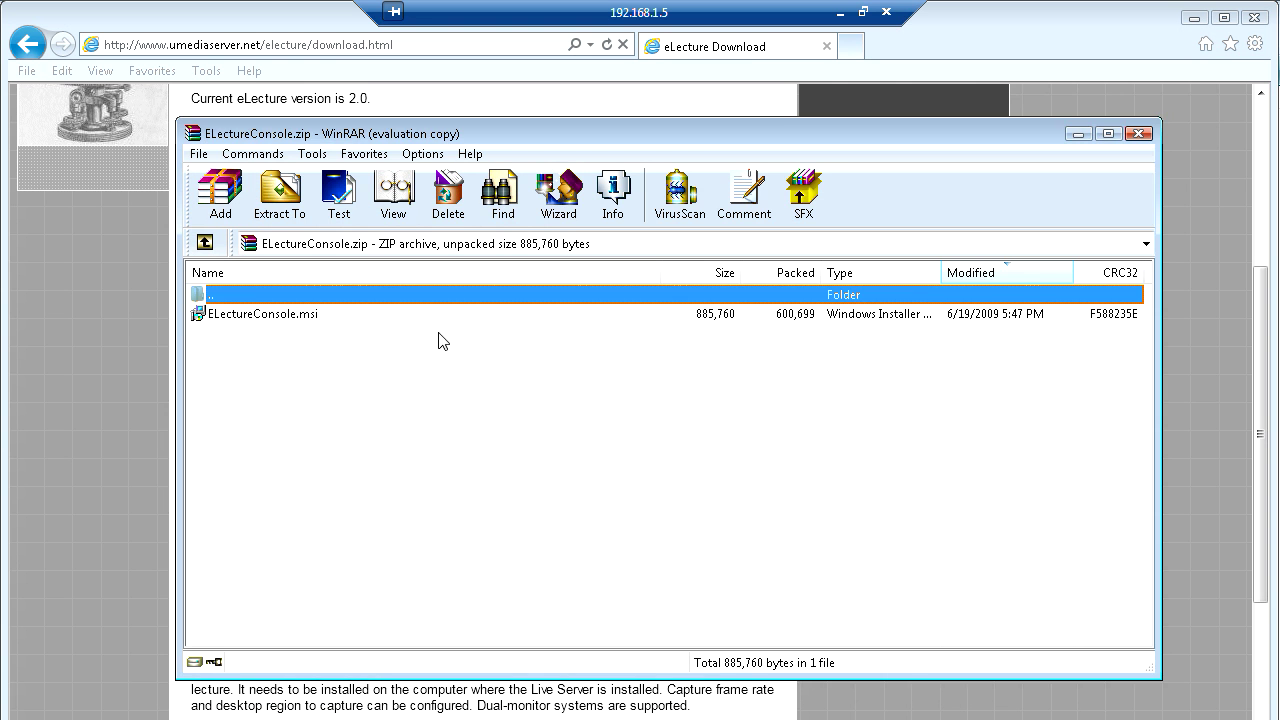
double_click(292, 315)
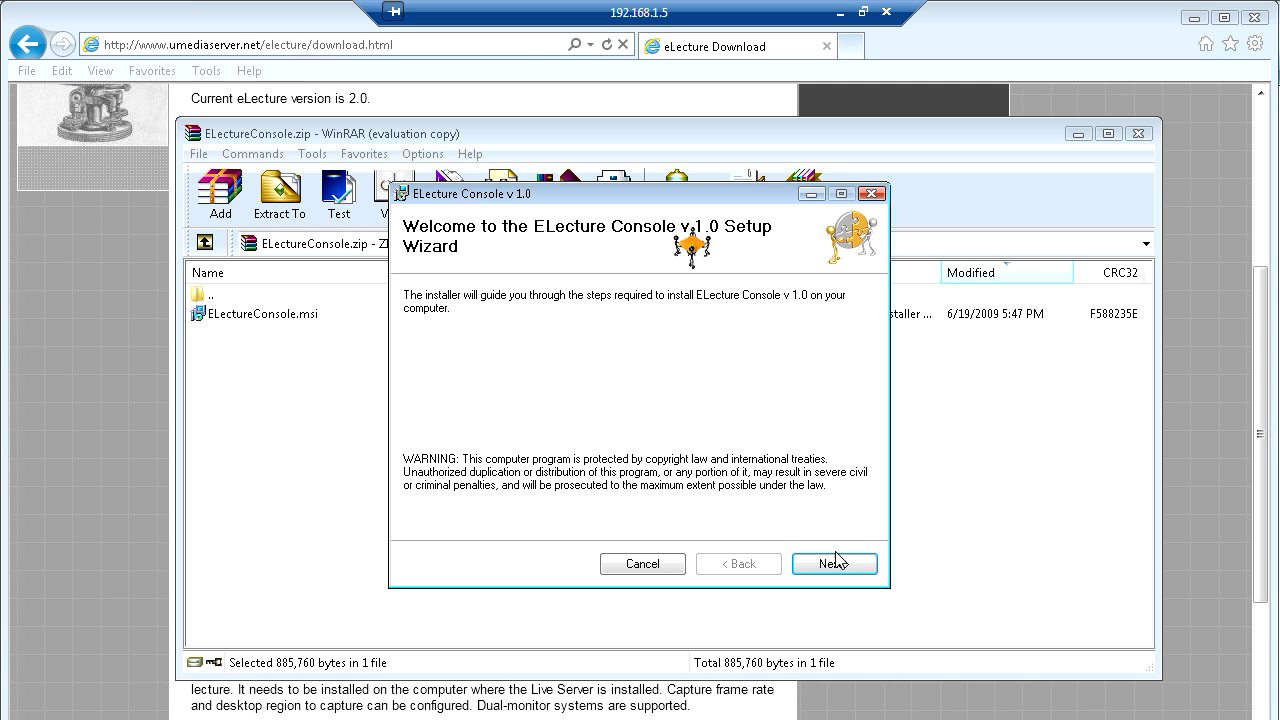
click(834, 563)
click(624, 523)
click(834, 563)
click(834, 564)
click(834, 564)
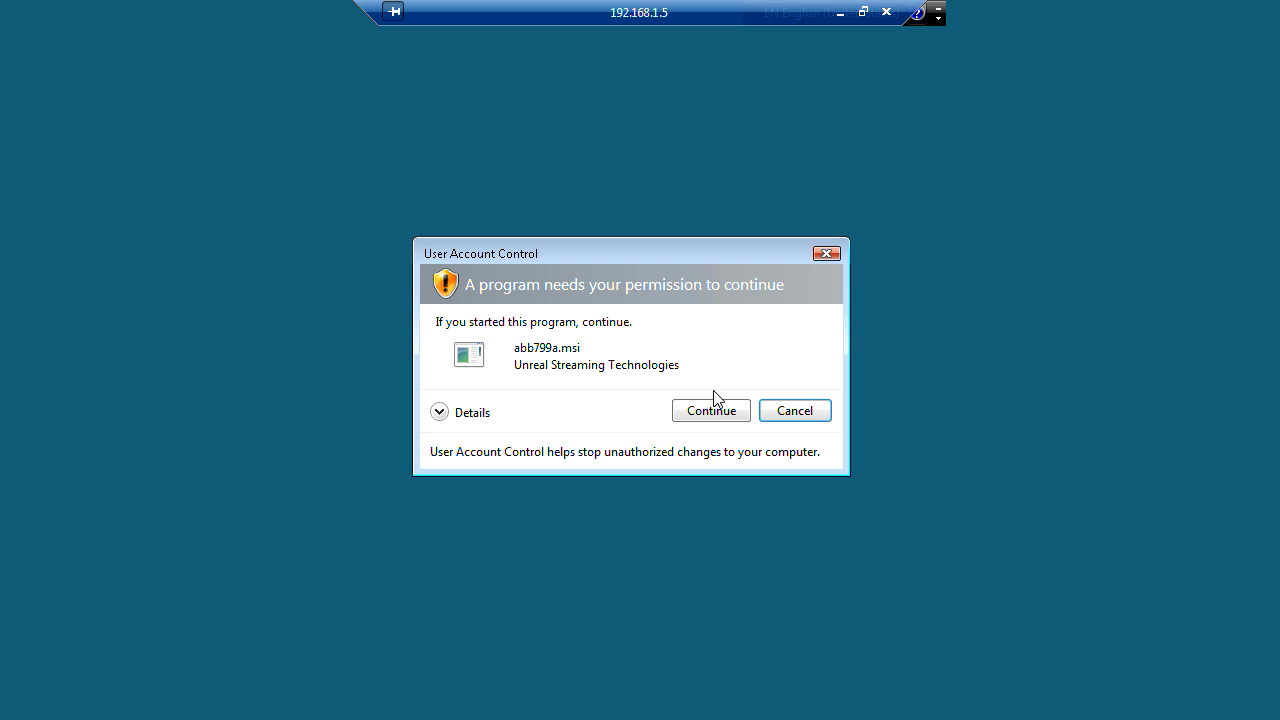
- Allow the installation, close the finished wizard, and open the Start menu's programs list
click(710, 410)
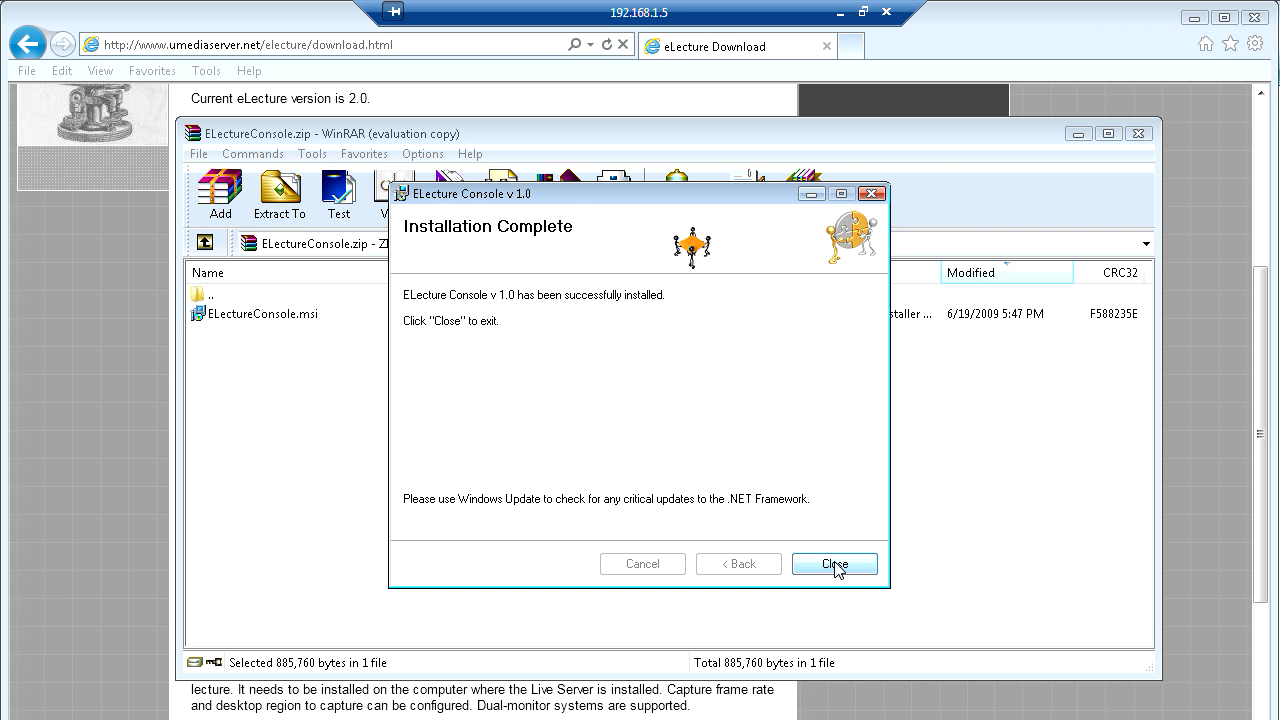
click(835, 565)
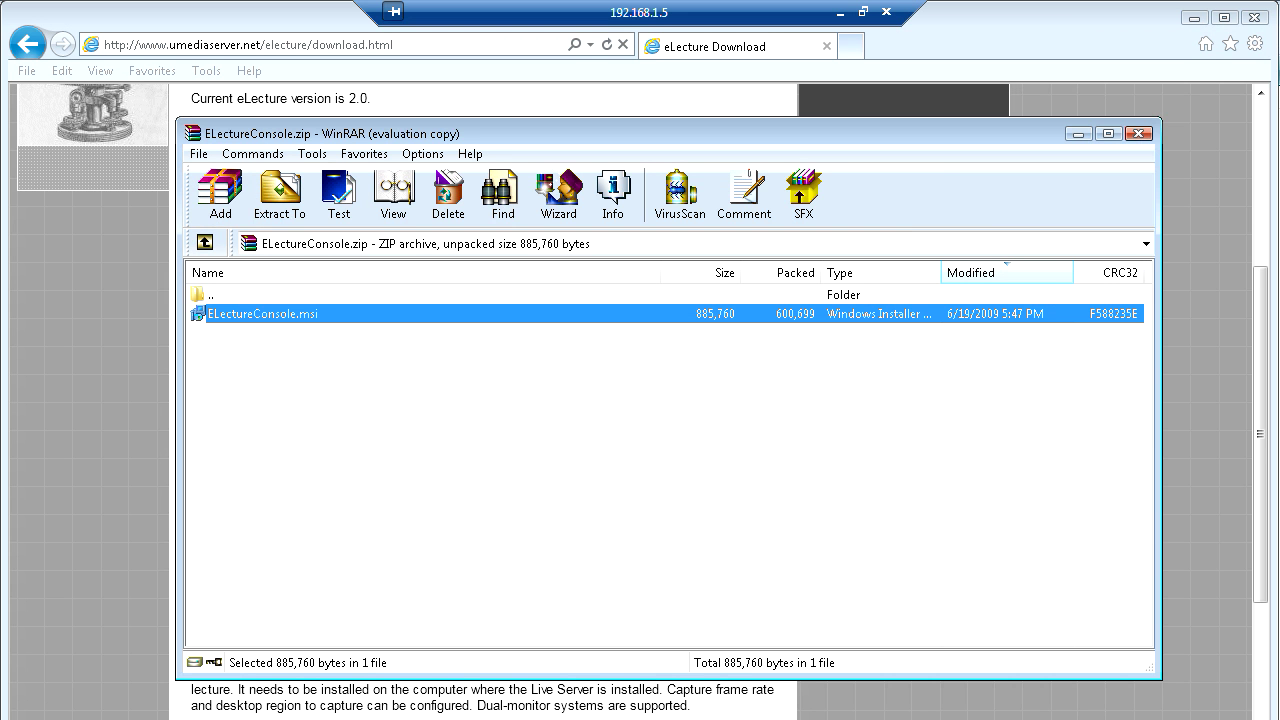
key(super)
mouse_move(163, 515)
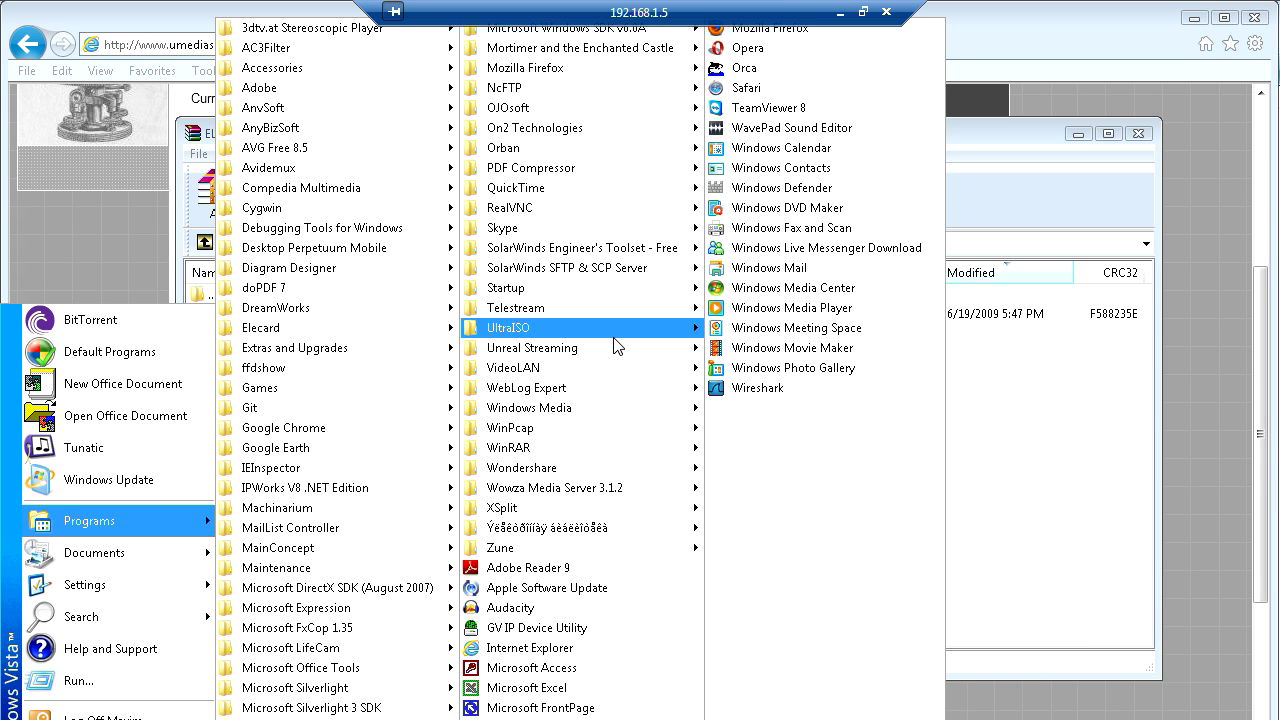
- Launch ELecture Console from Unreal Streaming and open its Register dialog for a new account
mouse_move(628, 348)
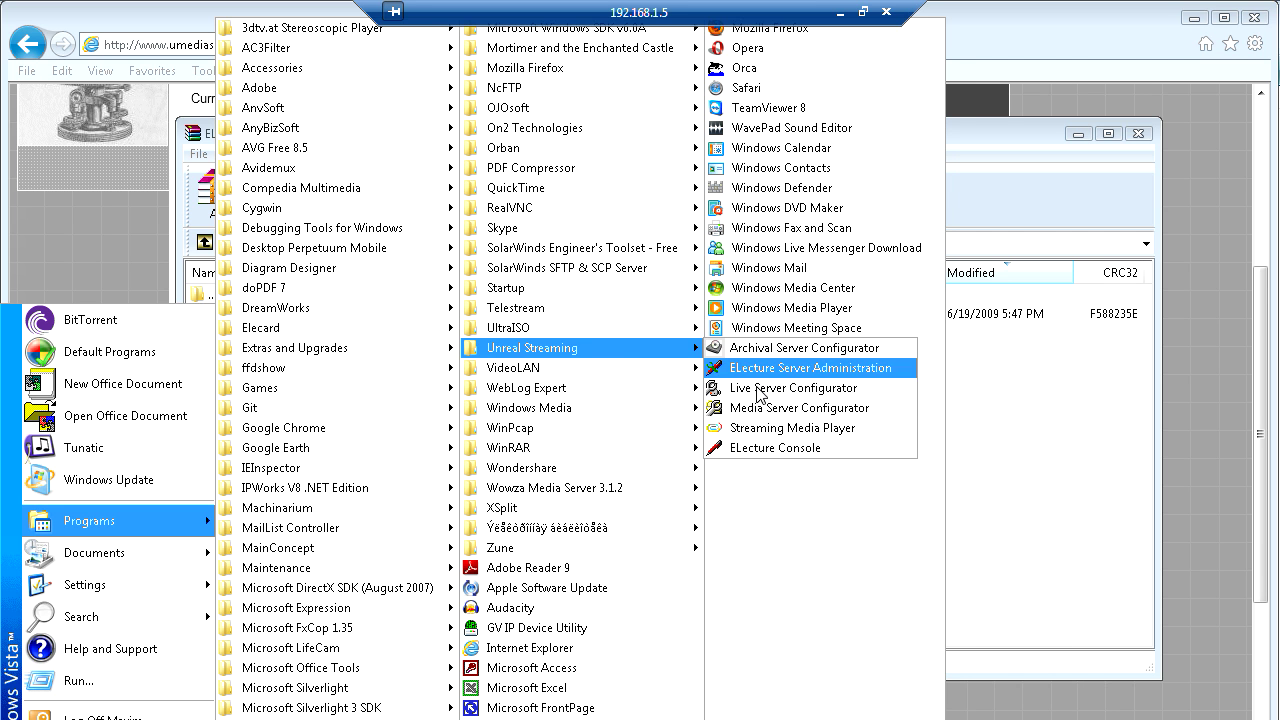
click(752, 450)
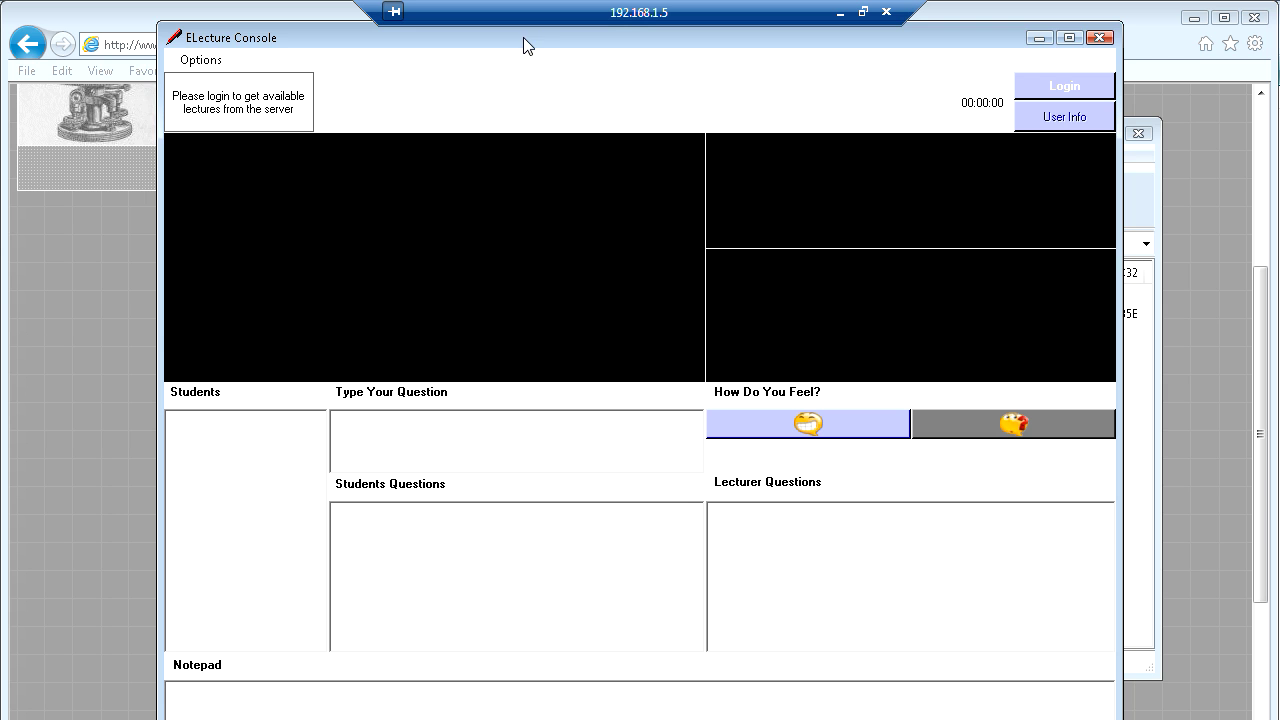
drag(523, 37, 485, 69)
click(1035, 120)
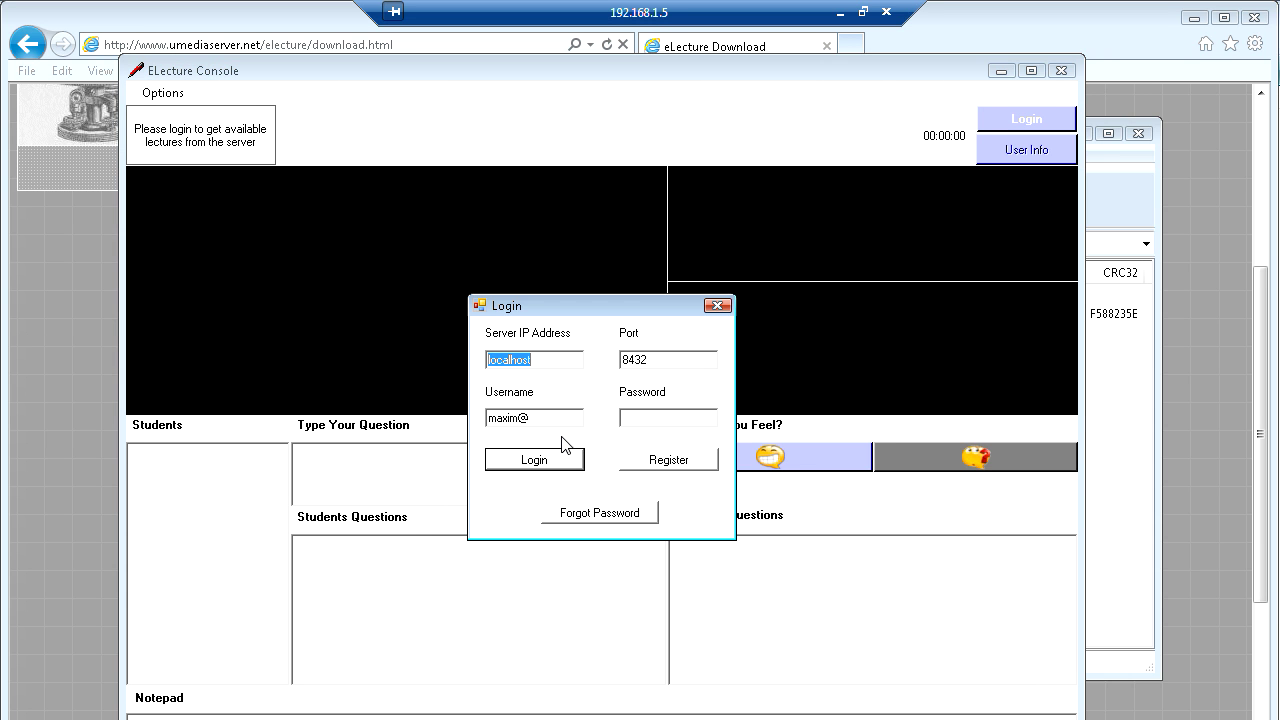
click(660, 463)
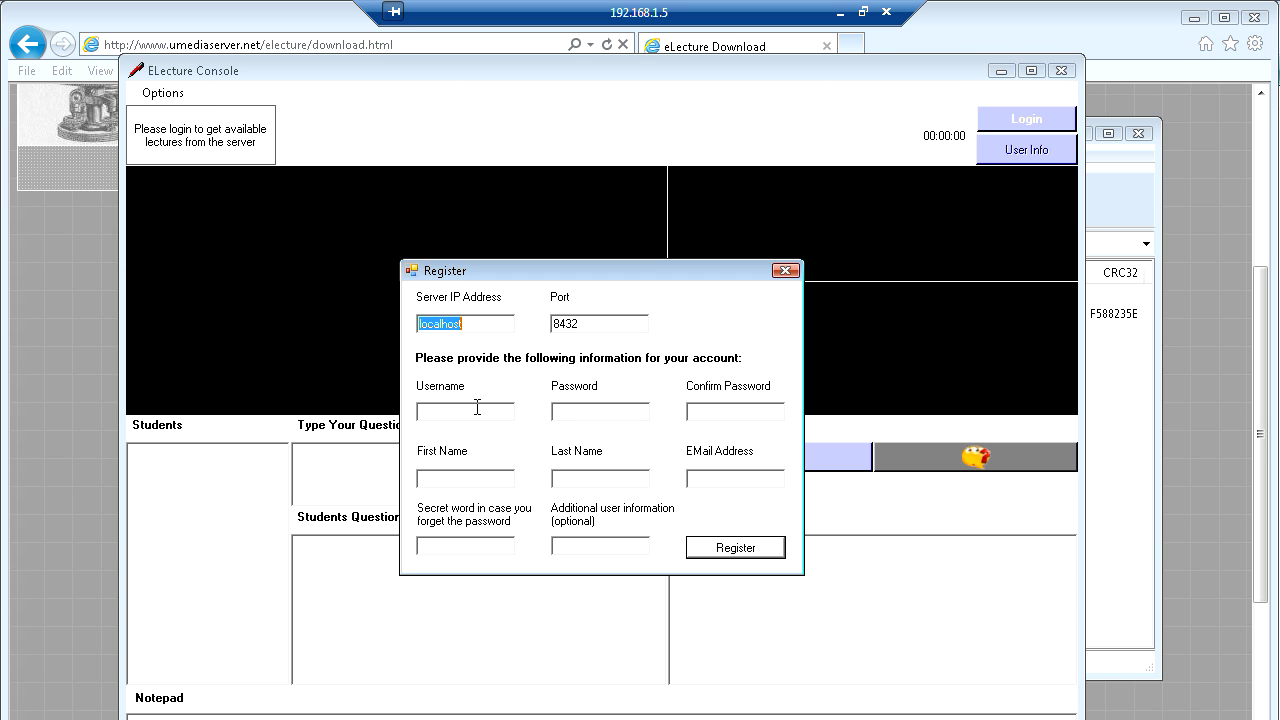
click(468, 412)
text(stdent)
click(427, 413)
text(u)
text(student)
click(705, 411)
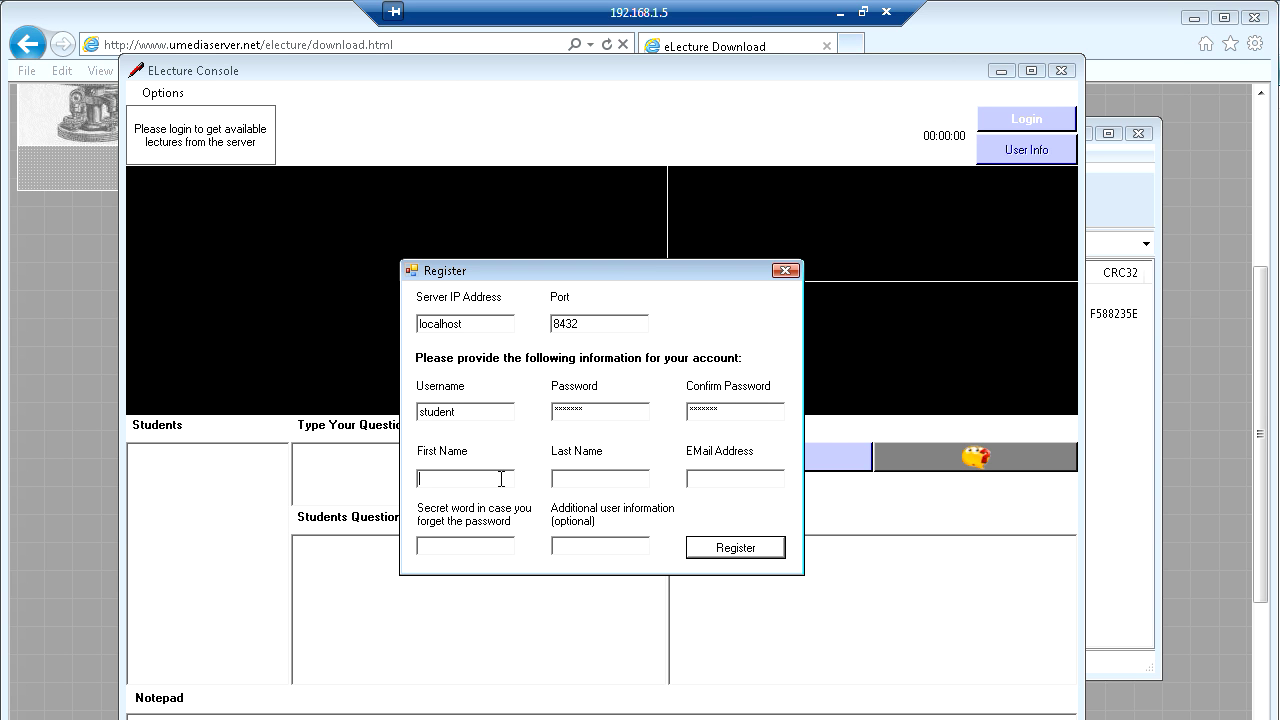
- Fill in the student's first name, last name and e-mail address
click(579, 483)
click(739, 477)
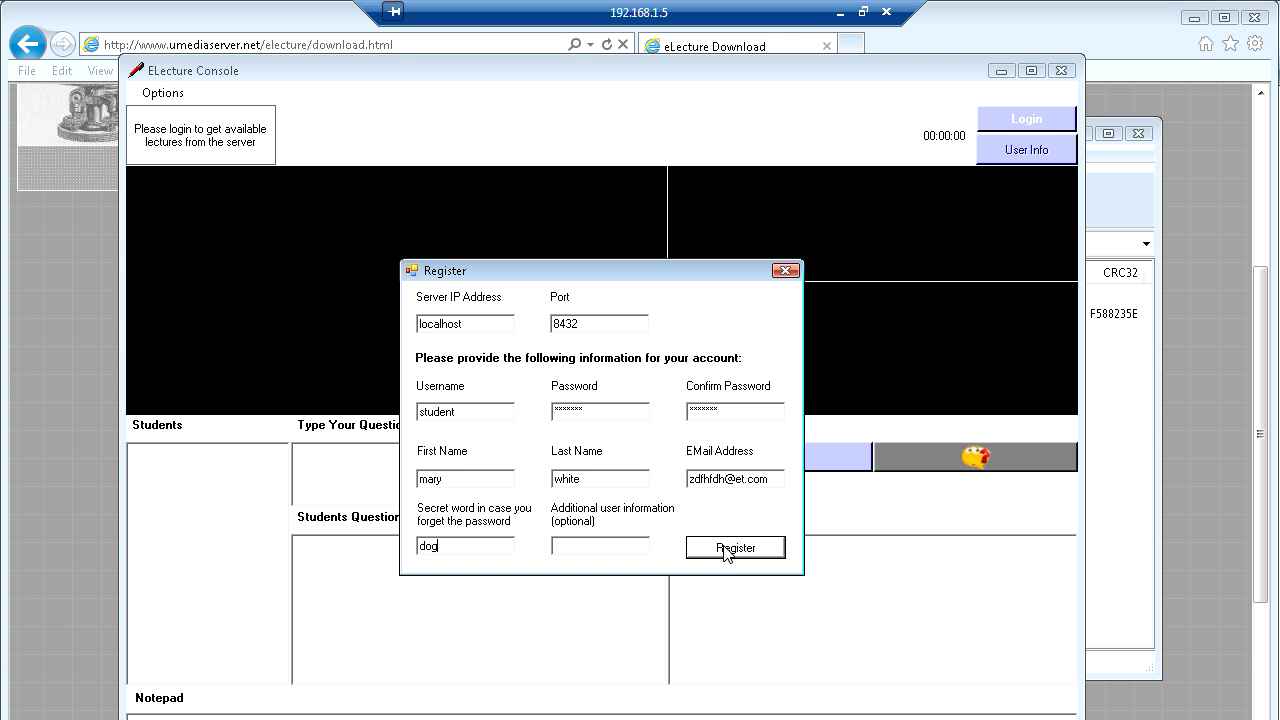
- Submit the registration, acknowledge the success message and start a new registration
click(727, 552)
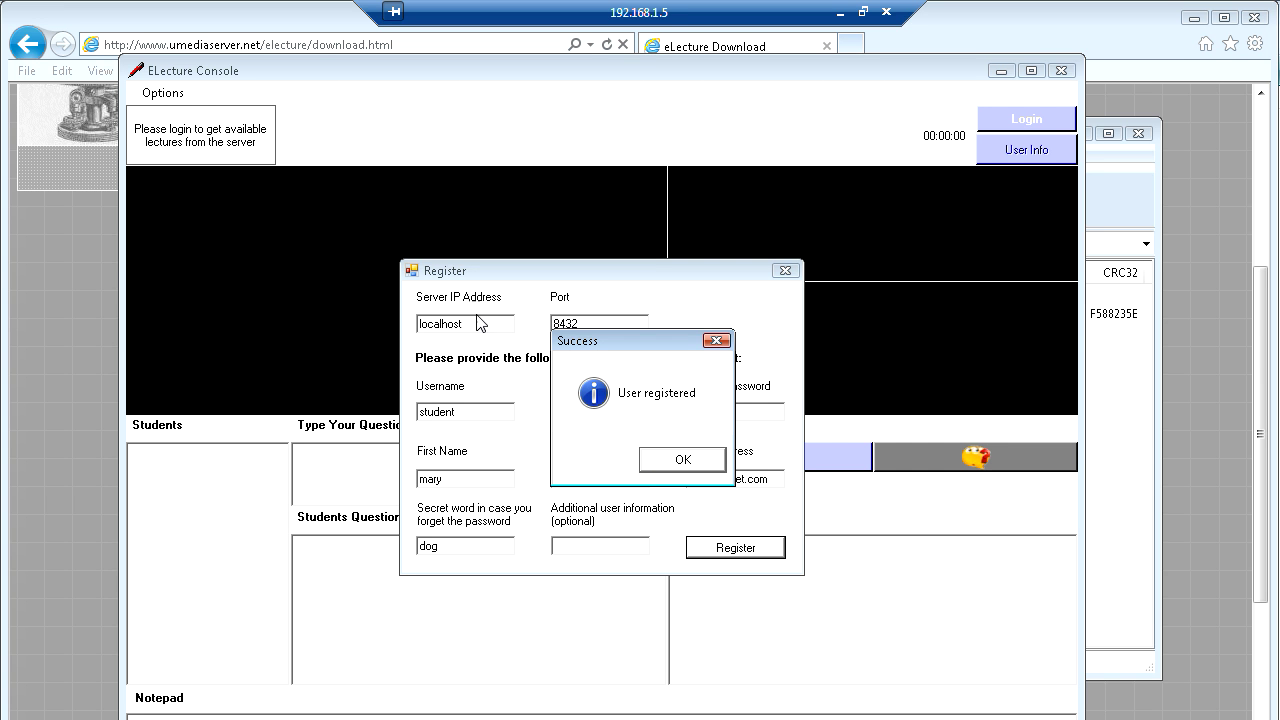
click(680, 462)
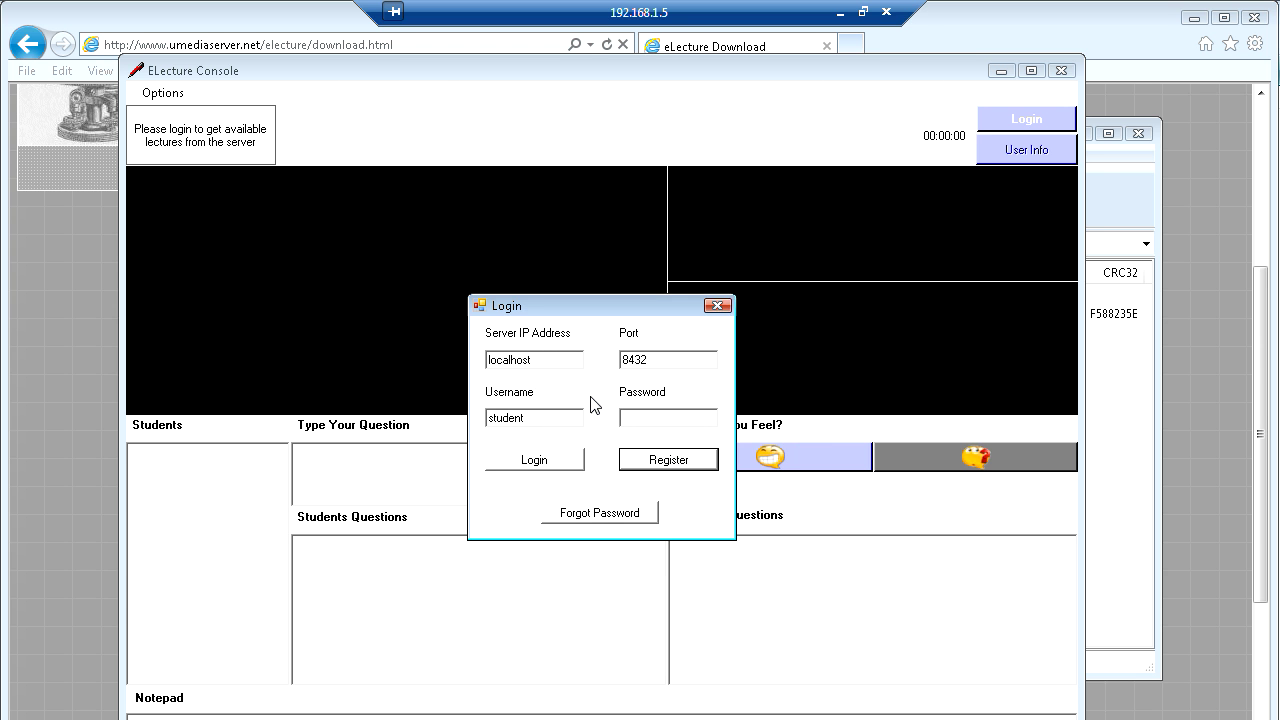
click(652, 462)
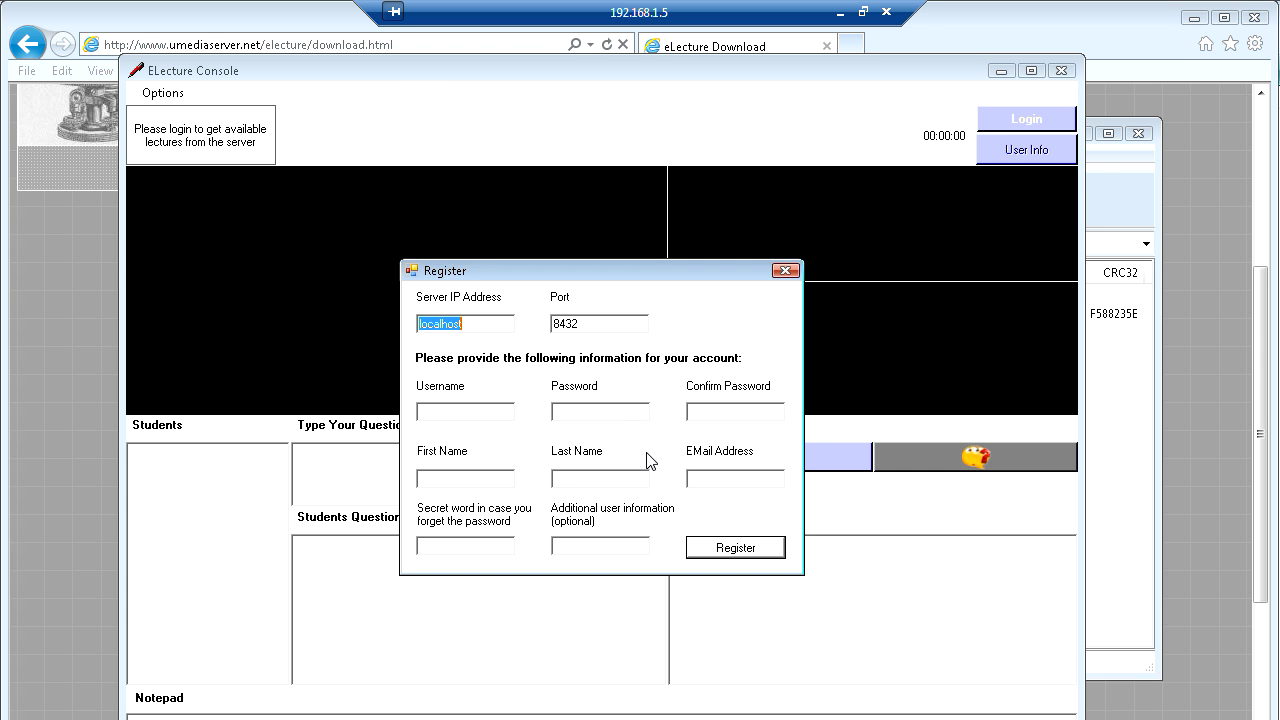
- Set the server to 192.168.1.6 and fill in username 'student', password, names and e-mail
mouse_move(468, 324)
mouse_down()
mouse_move(408, 310)
mouse_move(462, 318)
mouse_up()
text(192)
text(.168)
text(.)
text(1.)
text(6)
text(student)
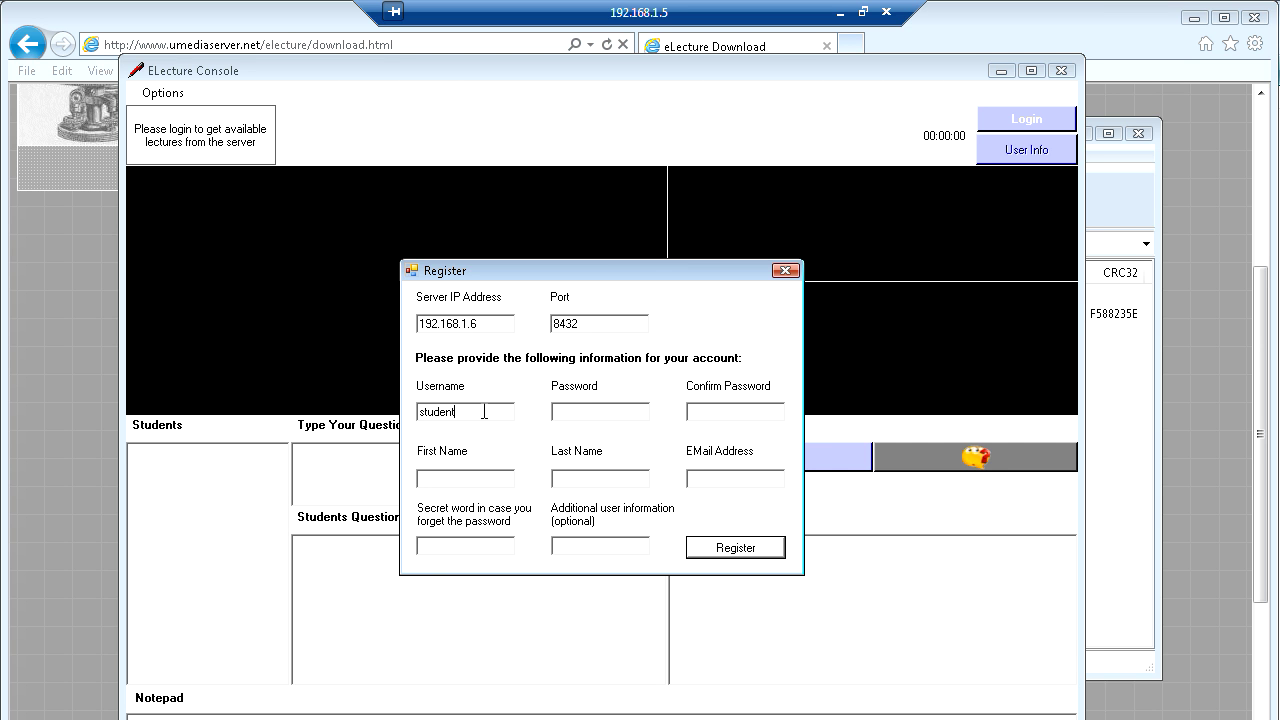
click(575, 412)
click(738, 478)
text(sdg.com)
text(dog)
- Submit the form, then correct the e-mail address rejected as invalid
click(838, 13)
click(720, 552)
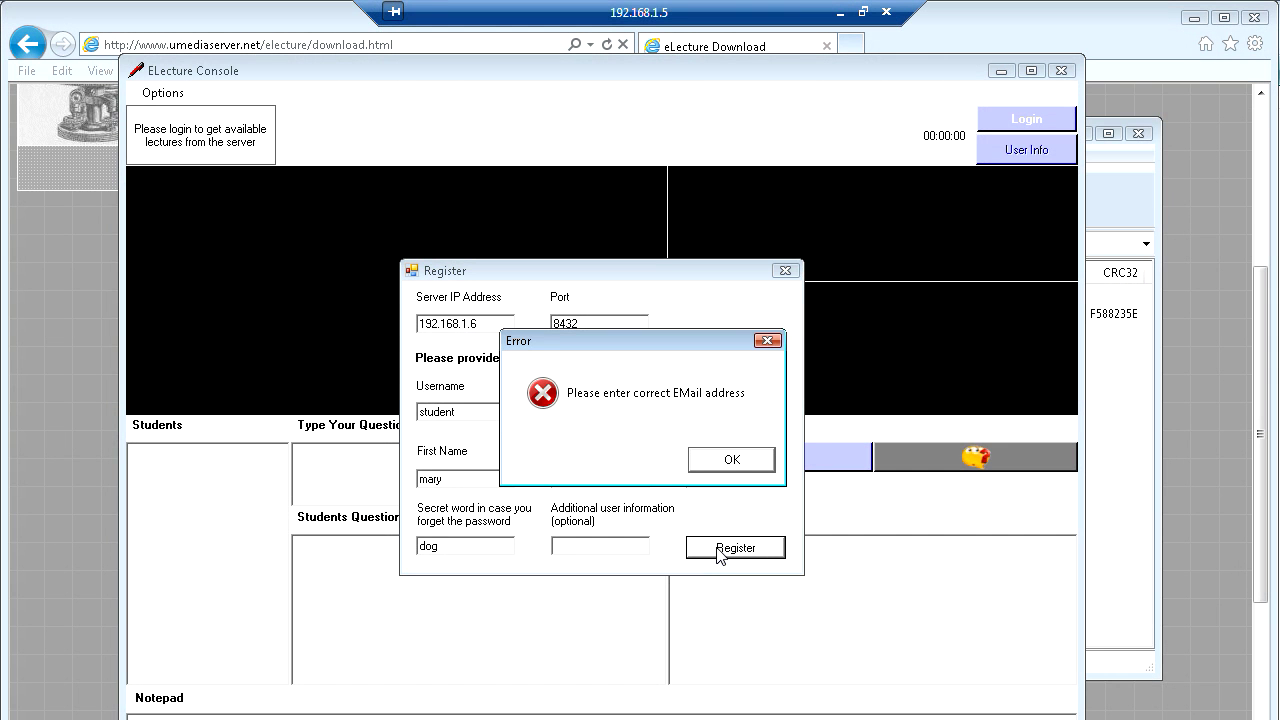
click(731, 461)
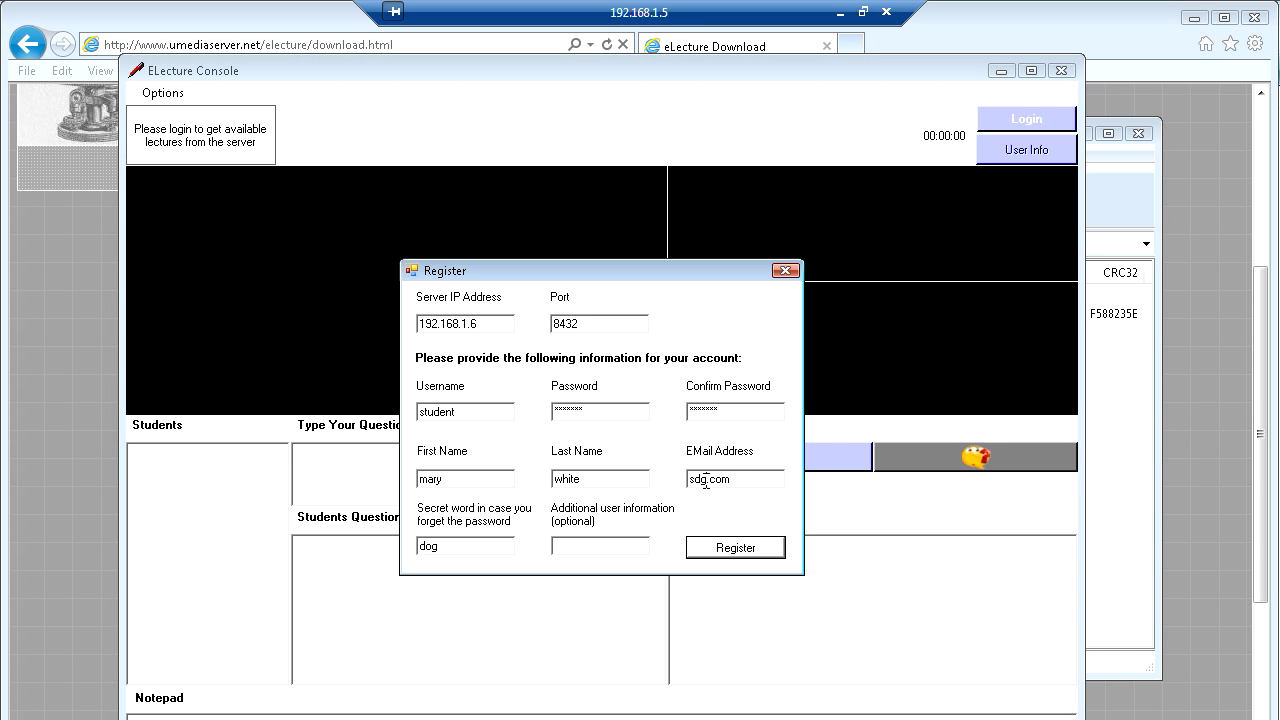
click(706, 482)
text(@)
key(BackSpace)
text(edyry)
click(706, 480)
text(2)
text(@)
- Resubmit the registration, confirm success and minimize the Remote Desktop session
click(721, 551)
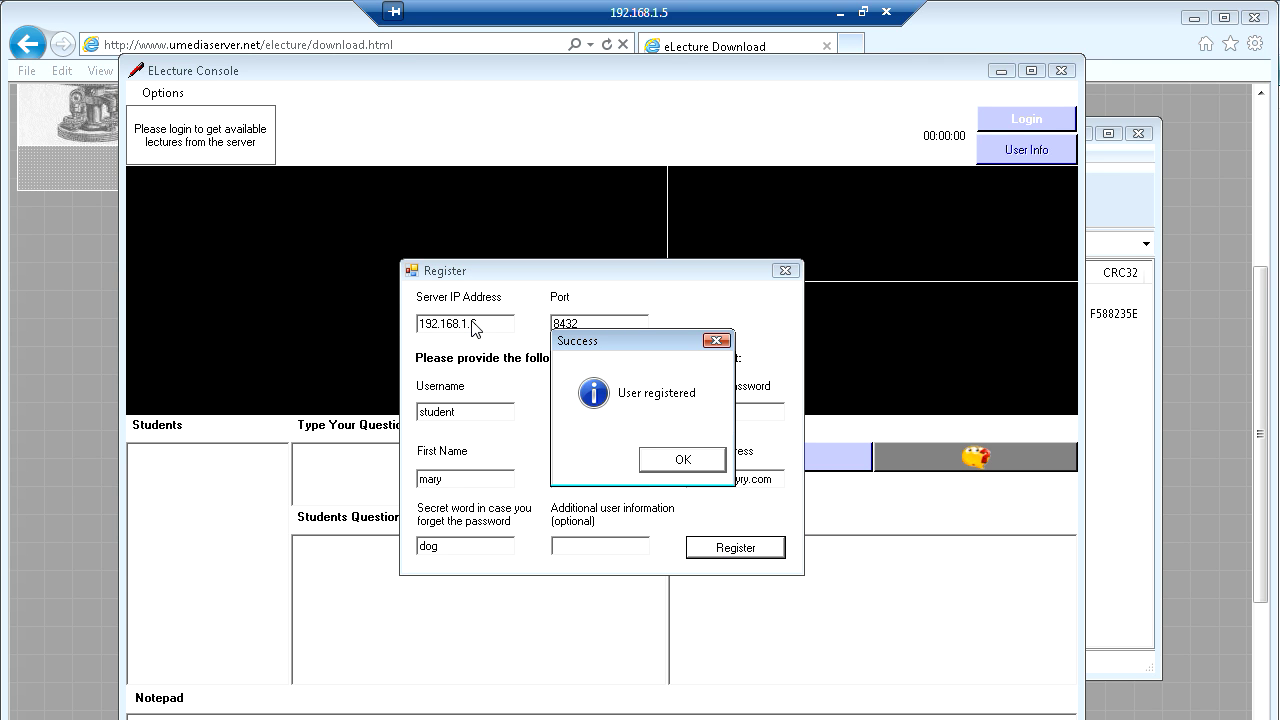
click(681, 459)
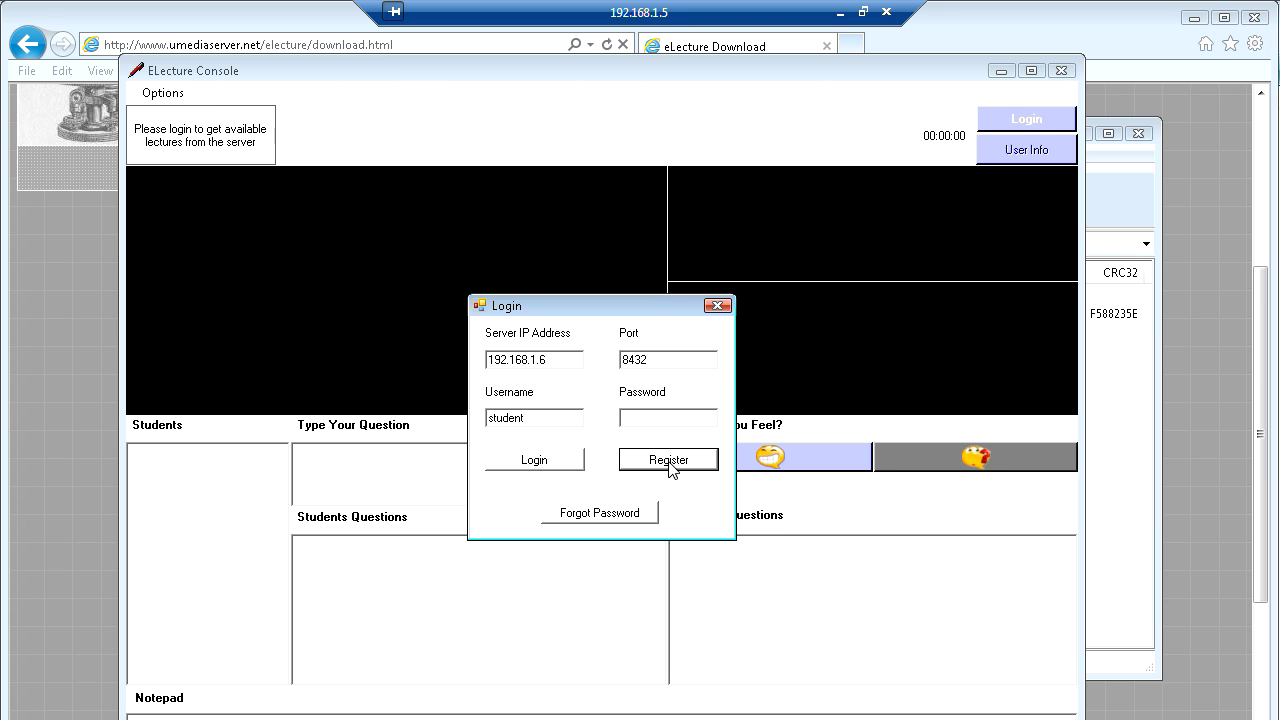
click(840, 13)
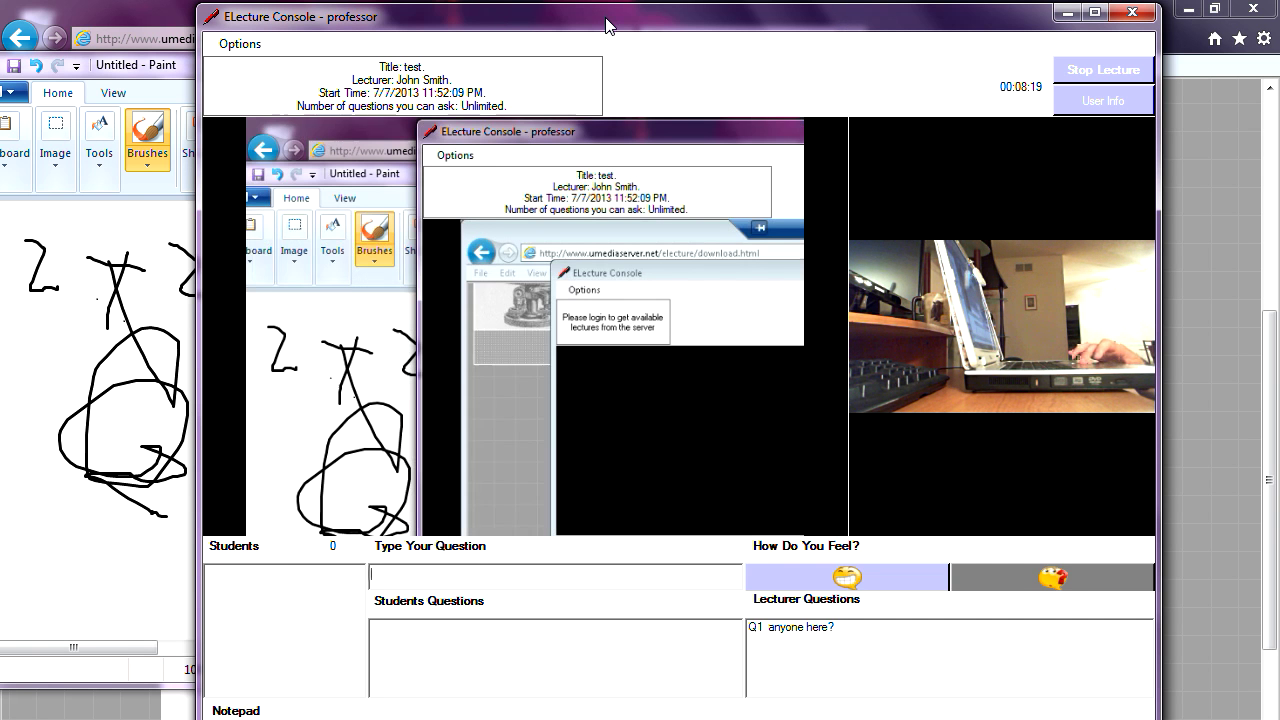
- Show lecture 'test' and its subscribers in the Administration Console, then return to Remote Desktop
drag(607, 25, 623, 29)
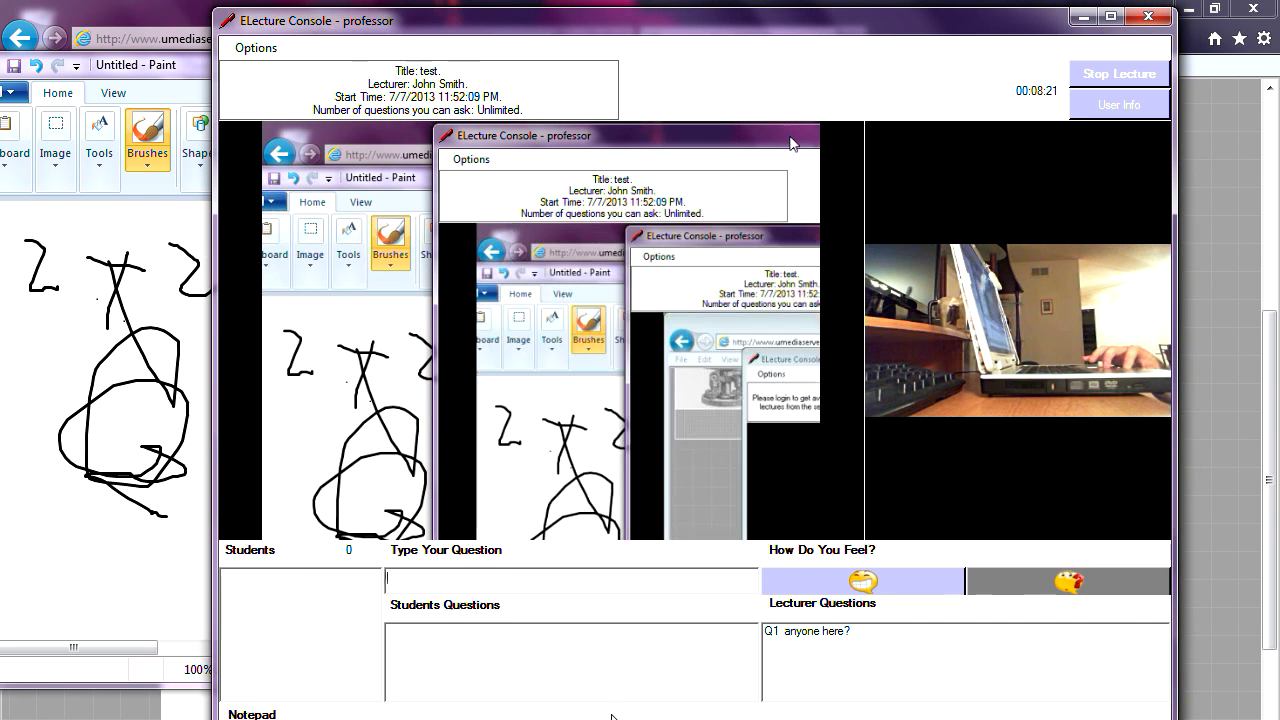
mouse_move(605, 719)
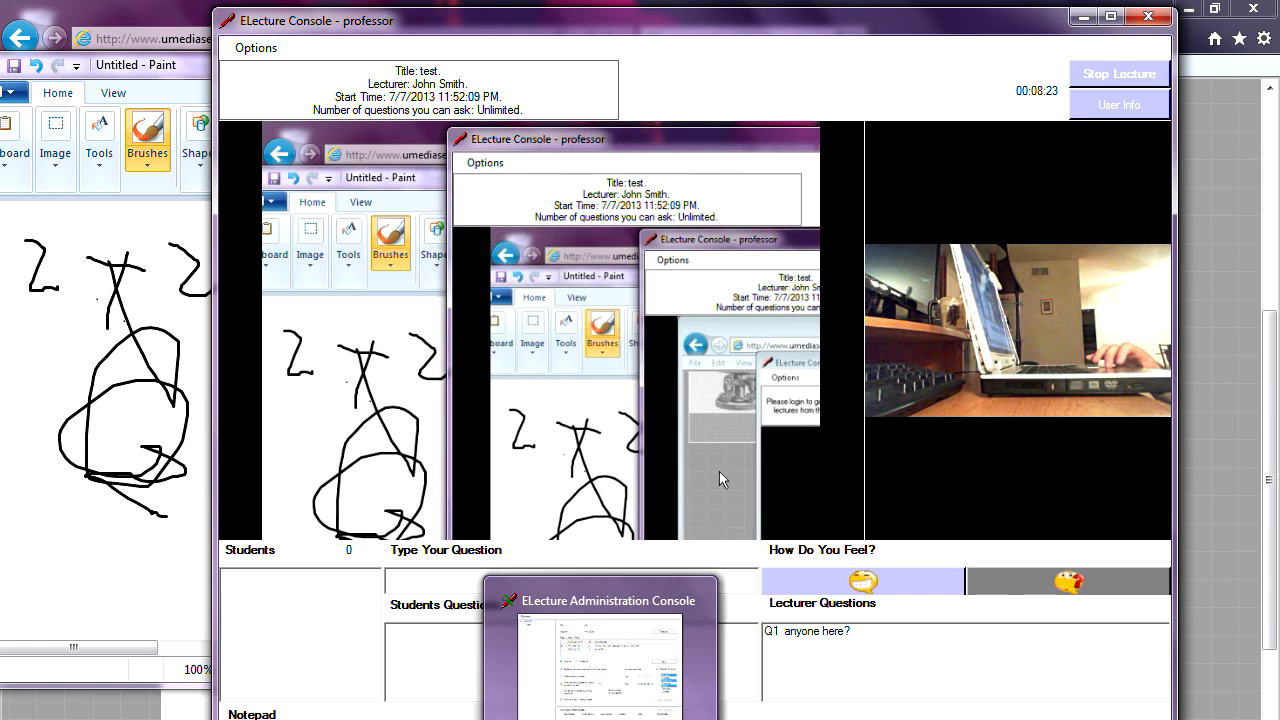
click(600, 660)
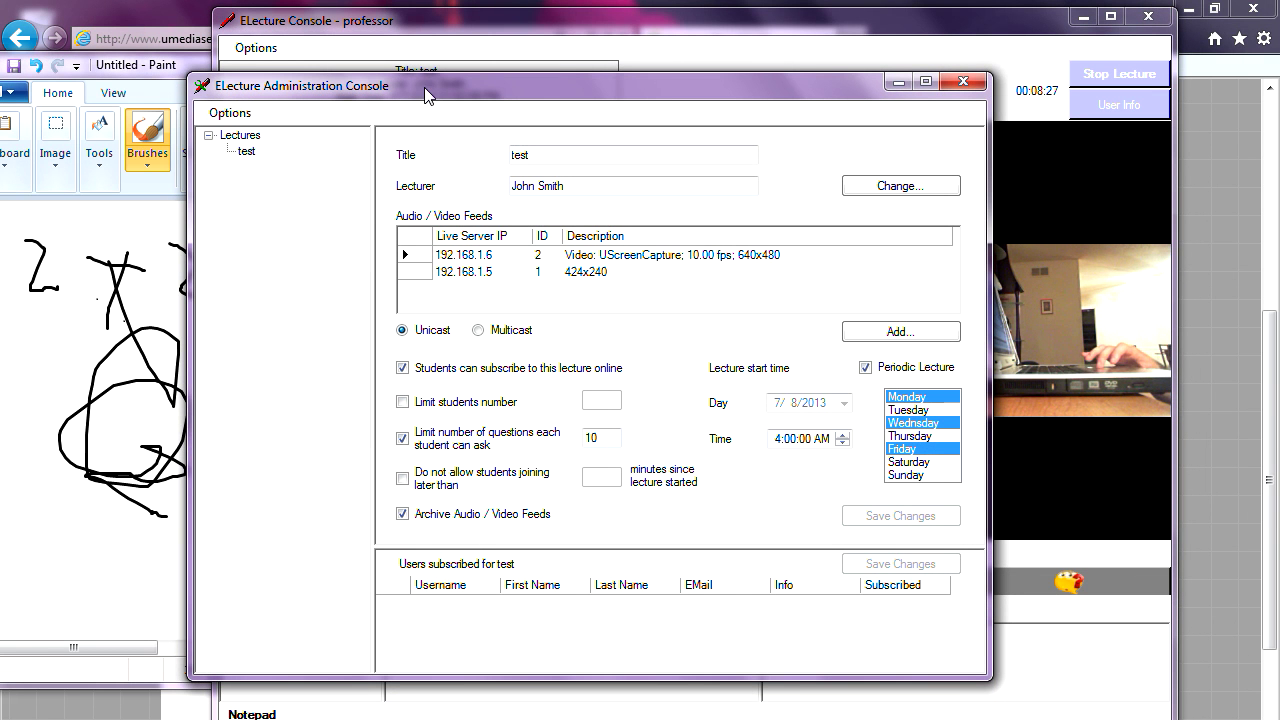
click(244, 137)
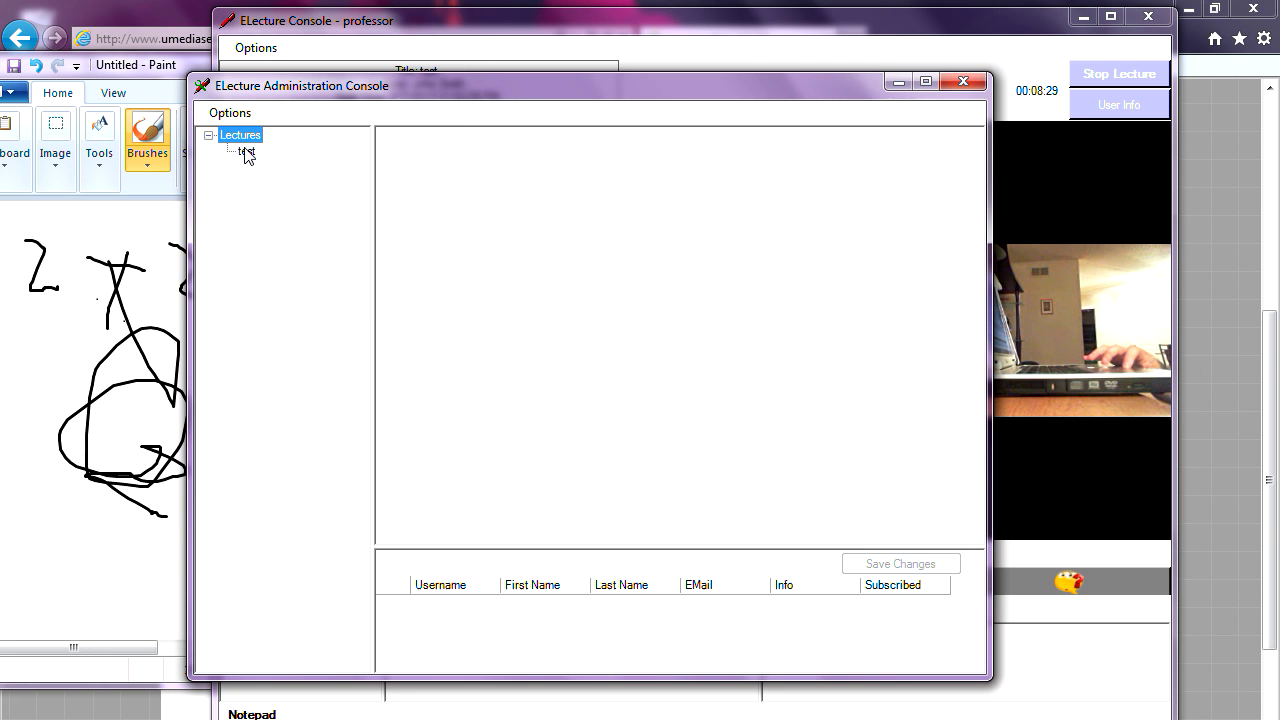
click(246, 152)
drag(355, 135, 383, 161)
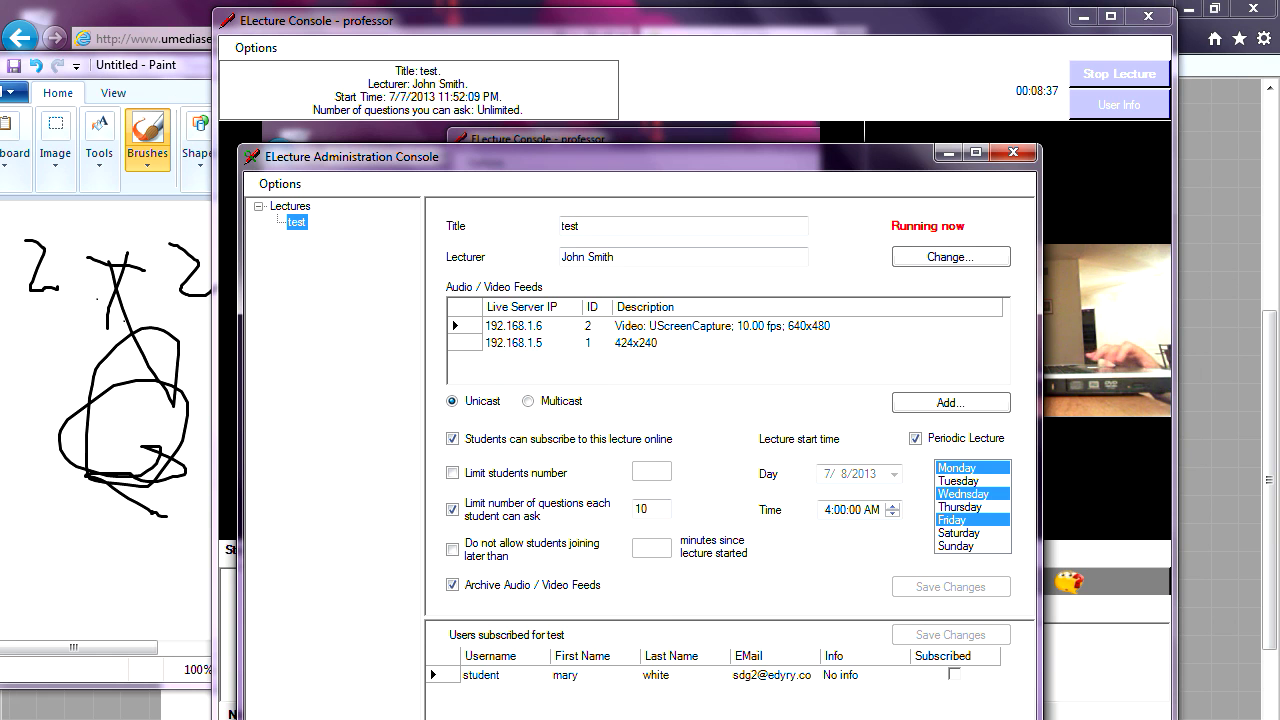
click(540, 718)
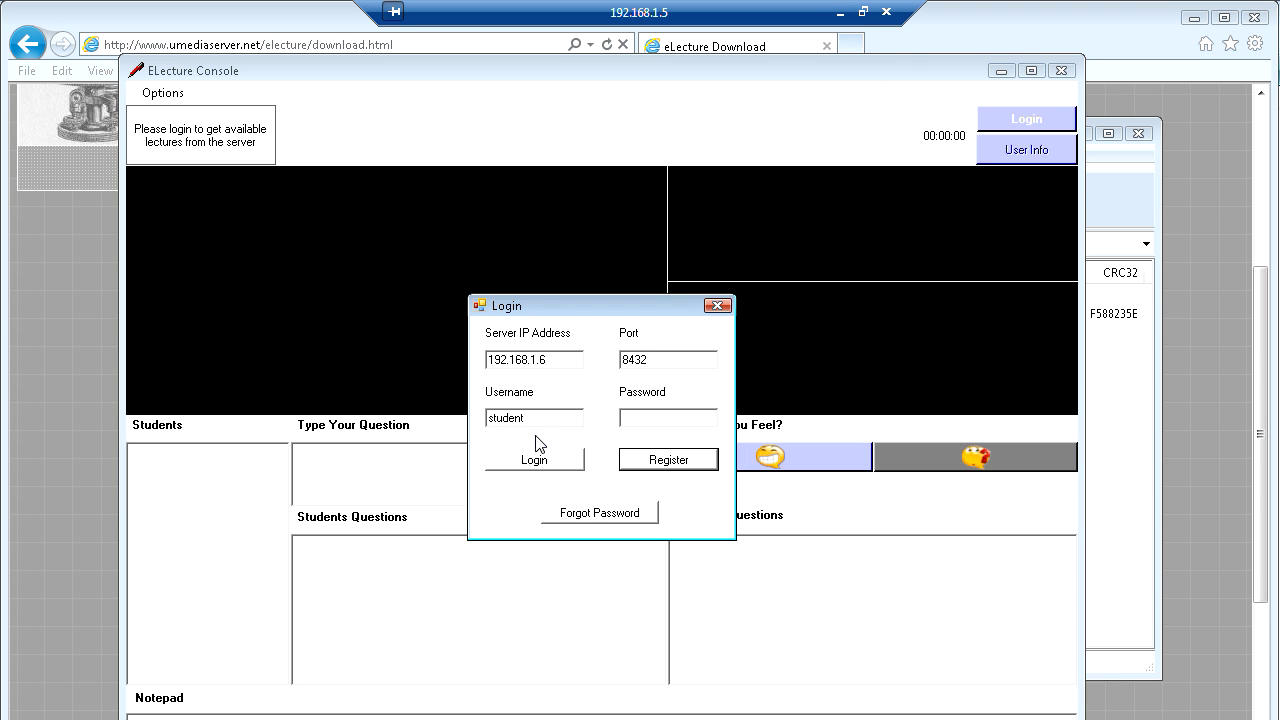
- Log in as 'student', retyping the password after the incorrect credentials error
click(650, 414)
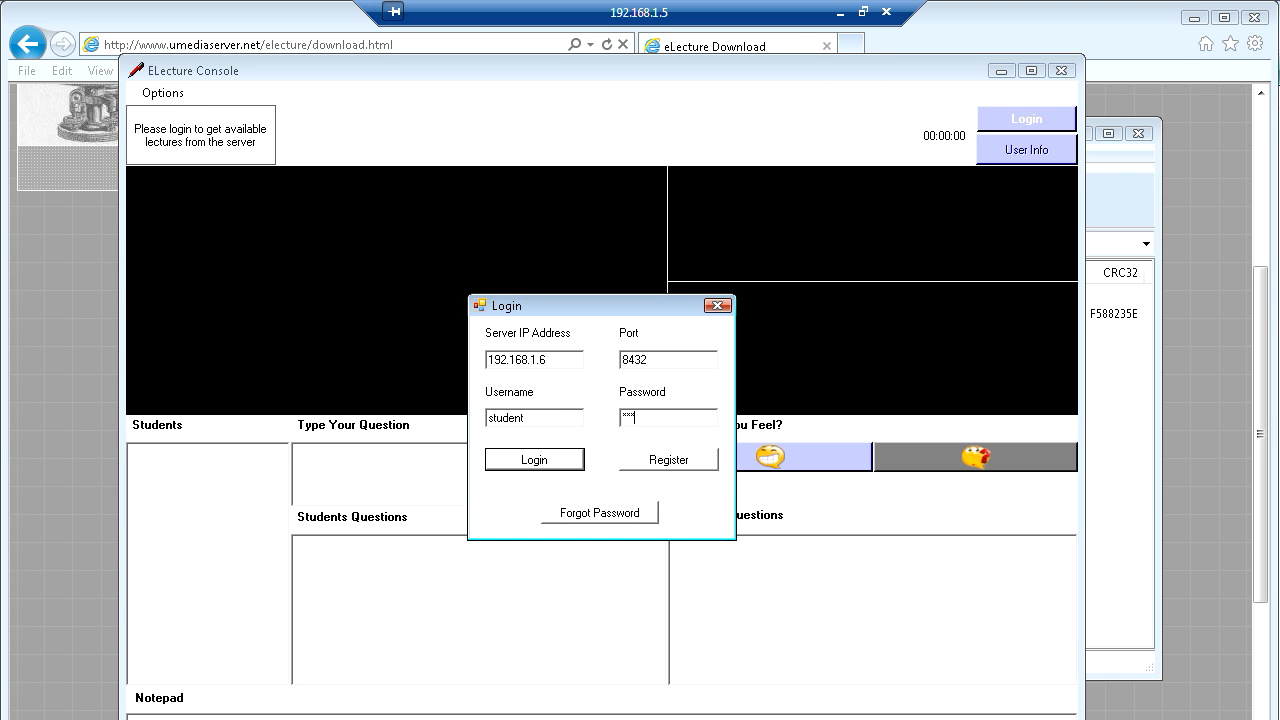
click(548, 462)
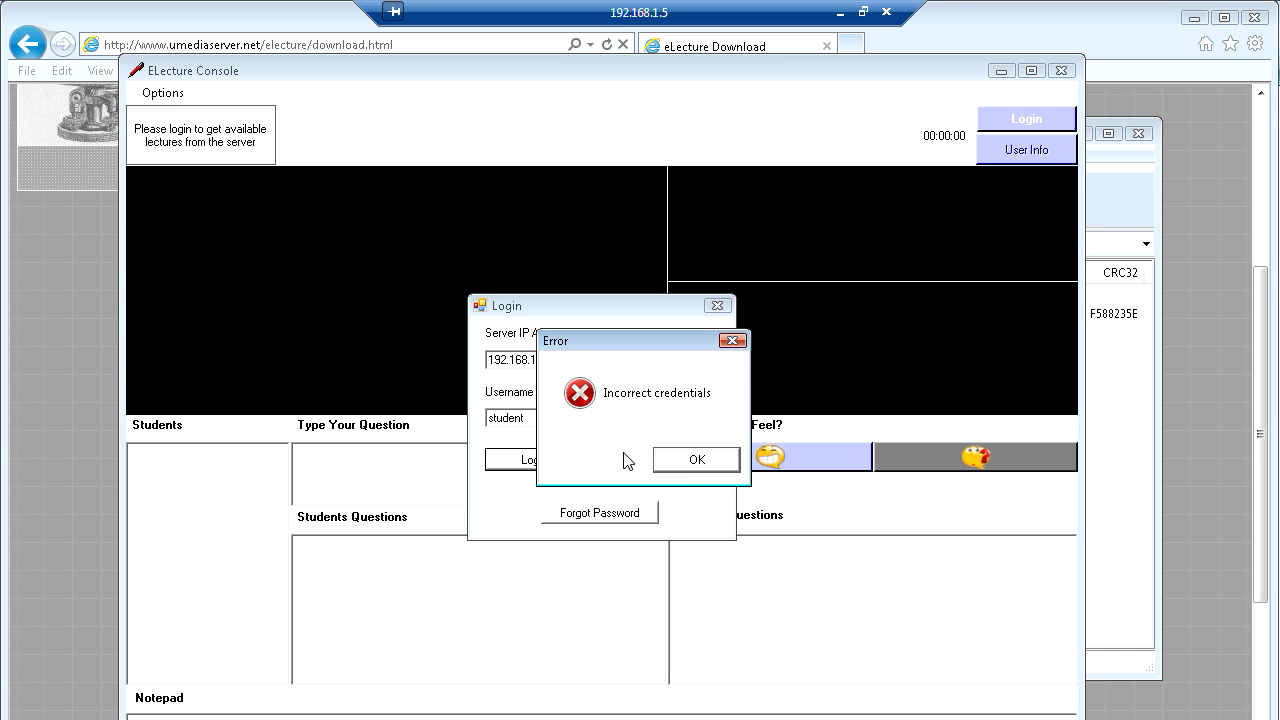
click(690, 466)
drag(655, 413, 556, 436)
text(**)
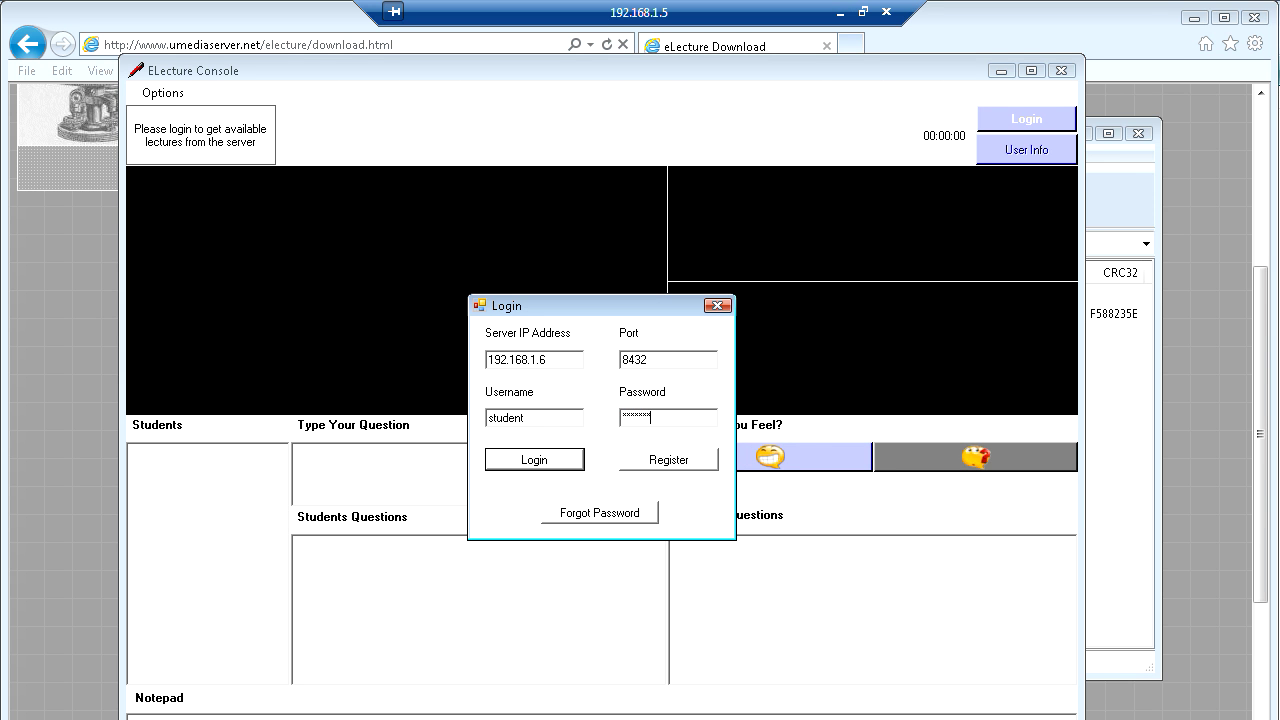
click(529, 466)
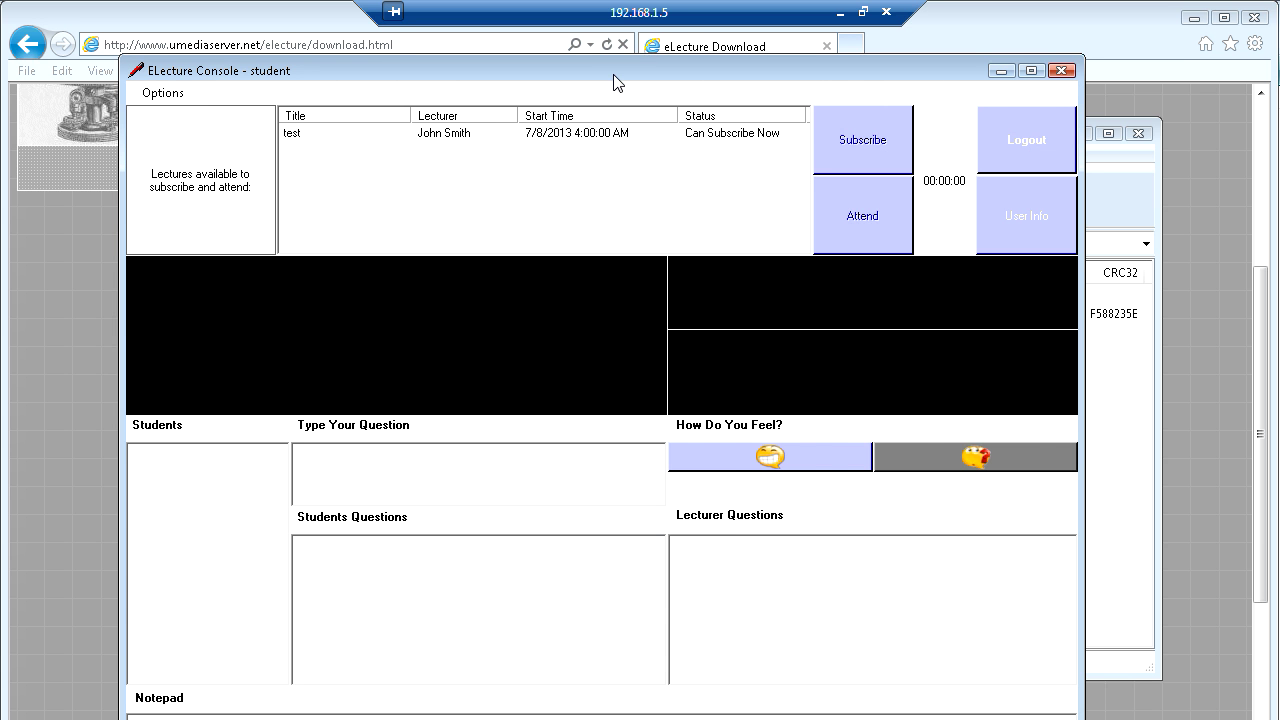
- Select lecture 'test', subscribe to it, then reselect it and choose to attend
drag(613, 71, 565, 80)
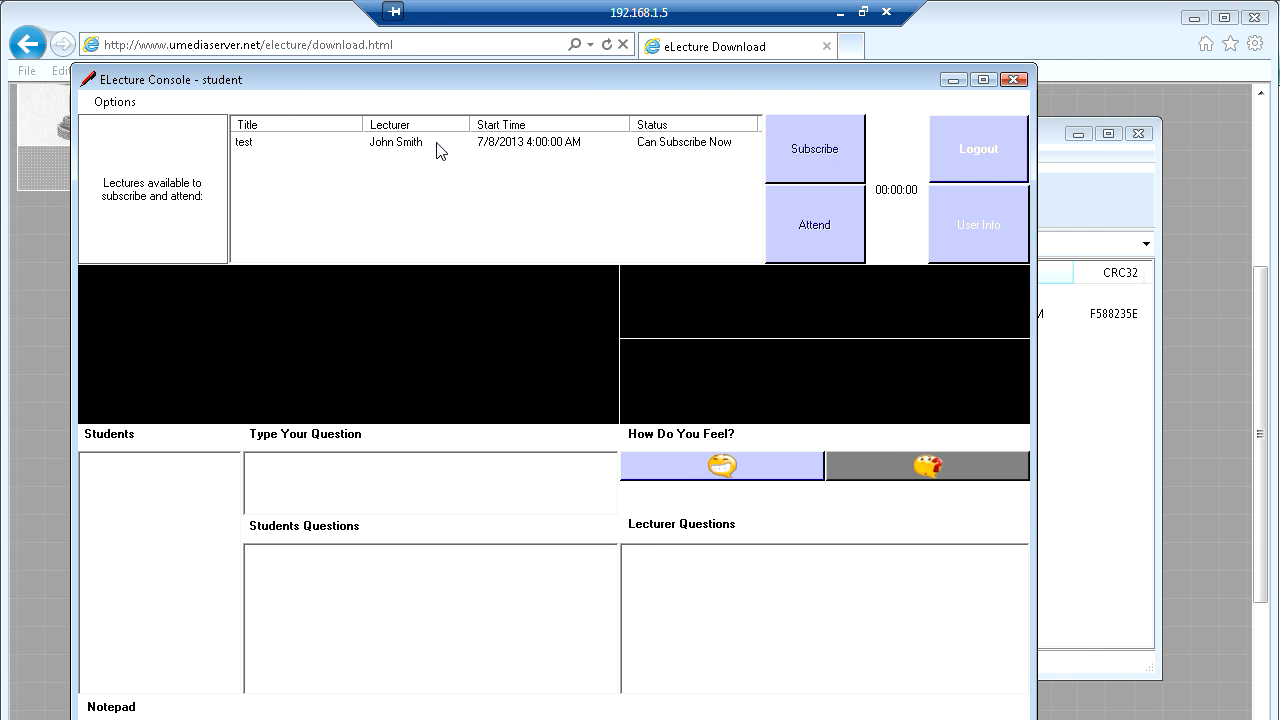
click(285, 148)
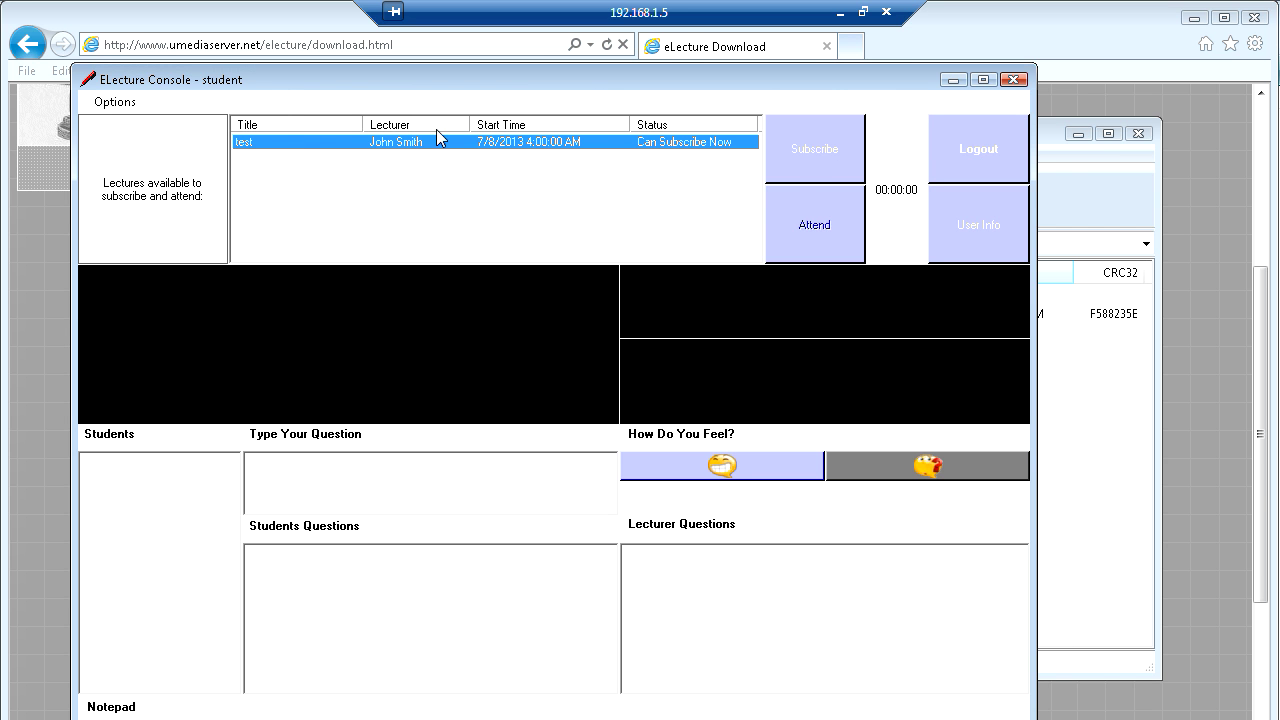
click(807, 153)
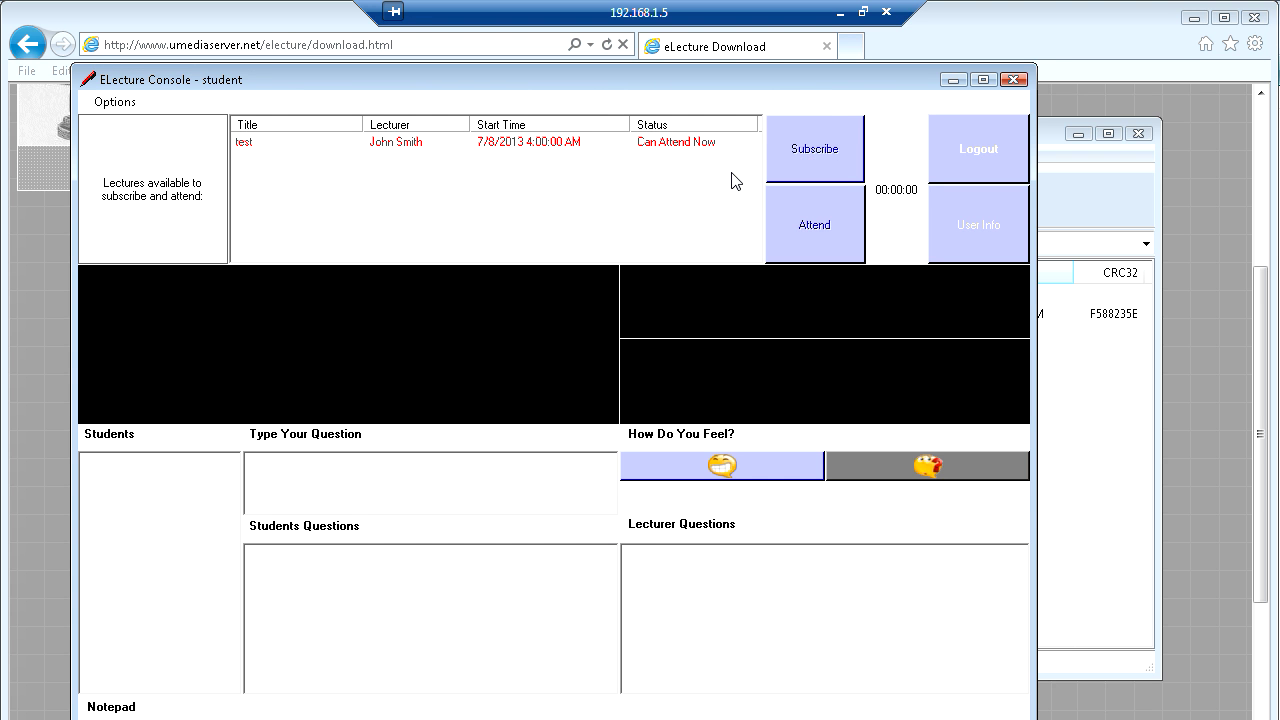
click(496, 149)
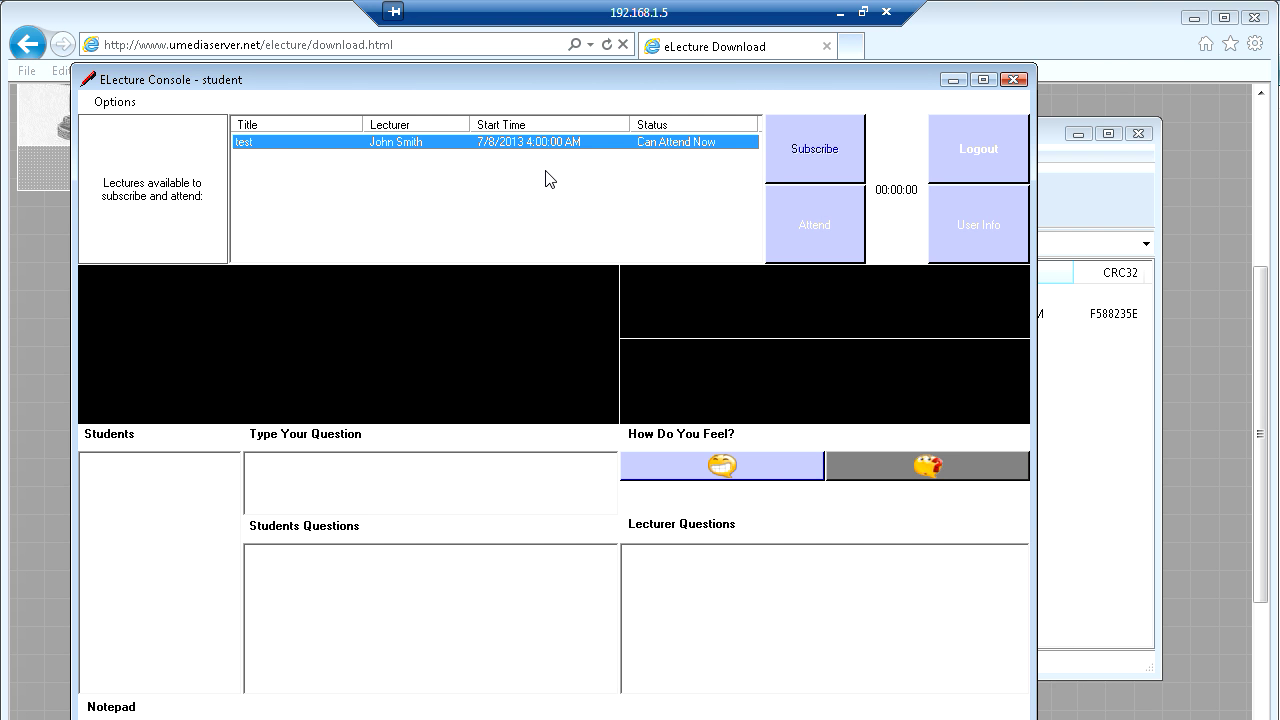
drag(560, 76, 582, 79)
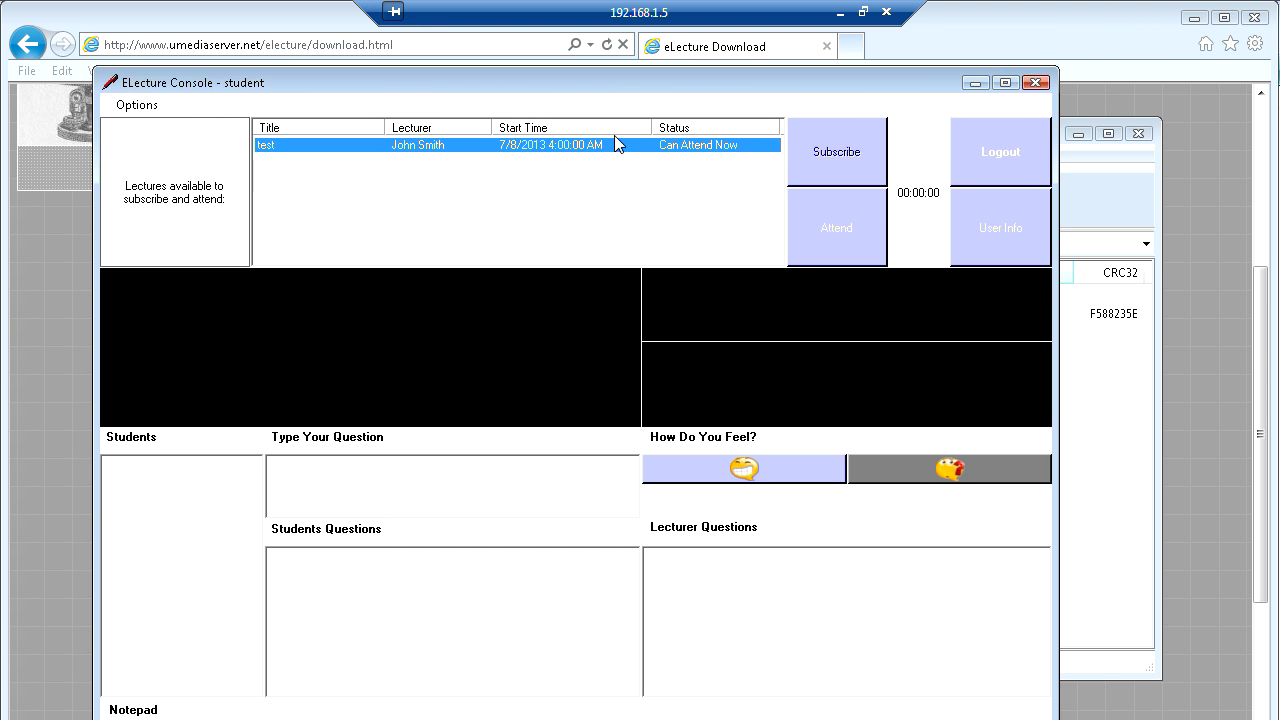
click(829, 224)
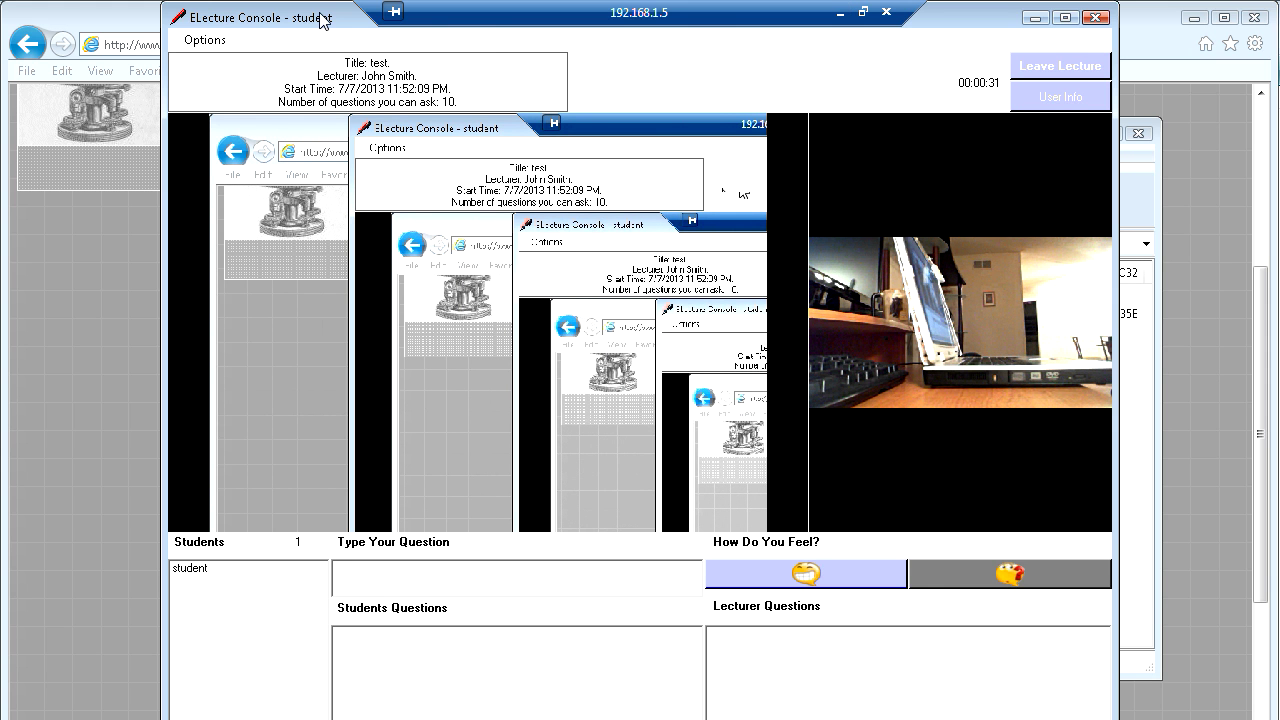
- Reposition the lecture window while the shared screen and webcam stream connect
drag(320, 20, 308, 43)
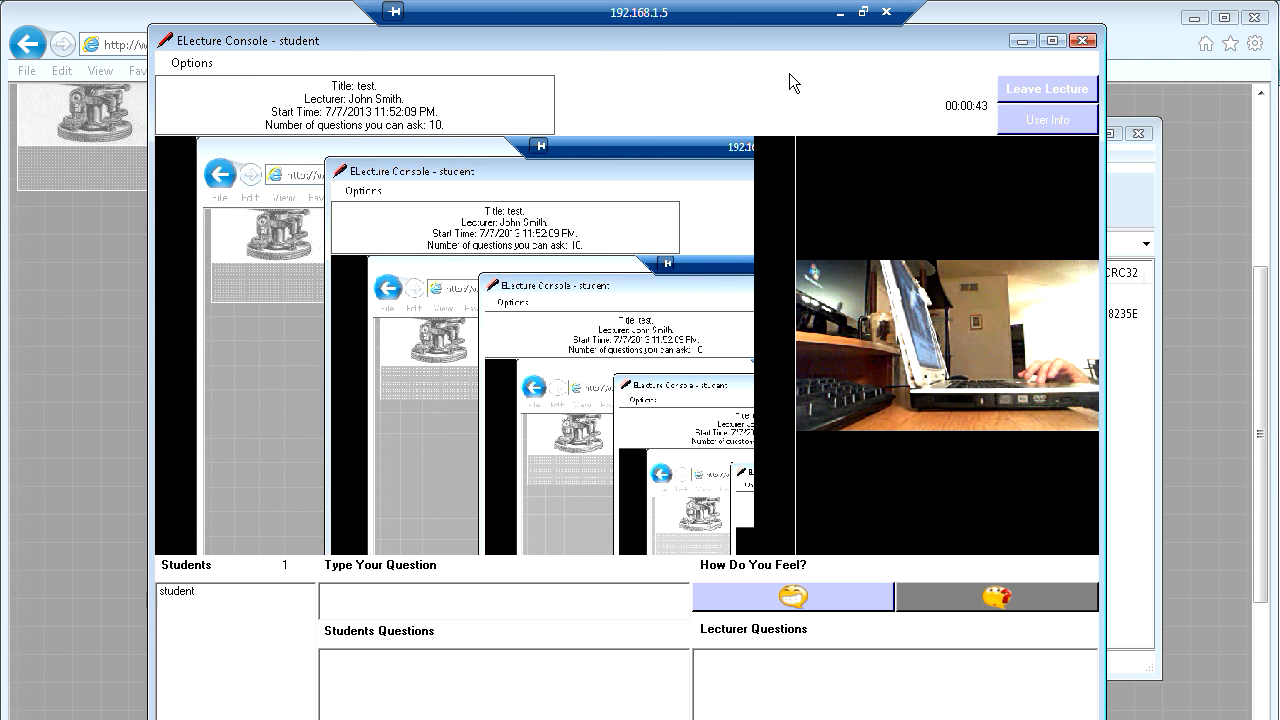
- Post 'anyone here now?' from the professor's console, then open the student's Answer dialog for Q2
click(843, 13)
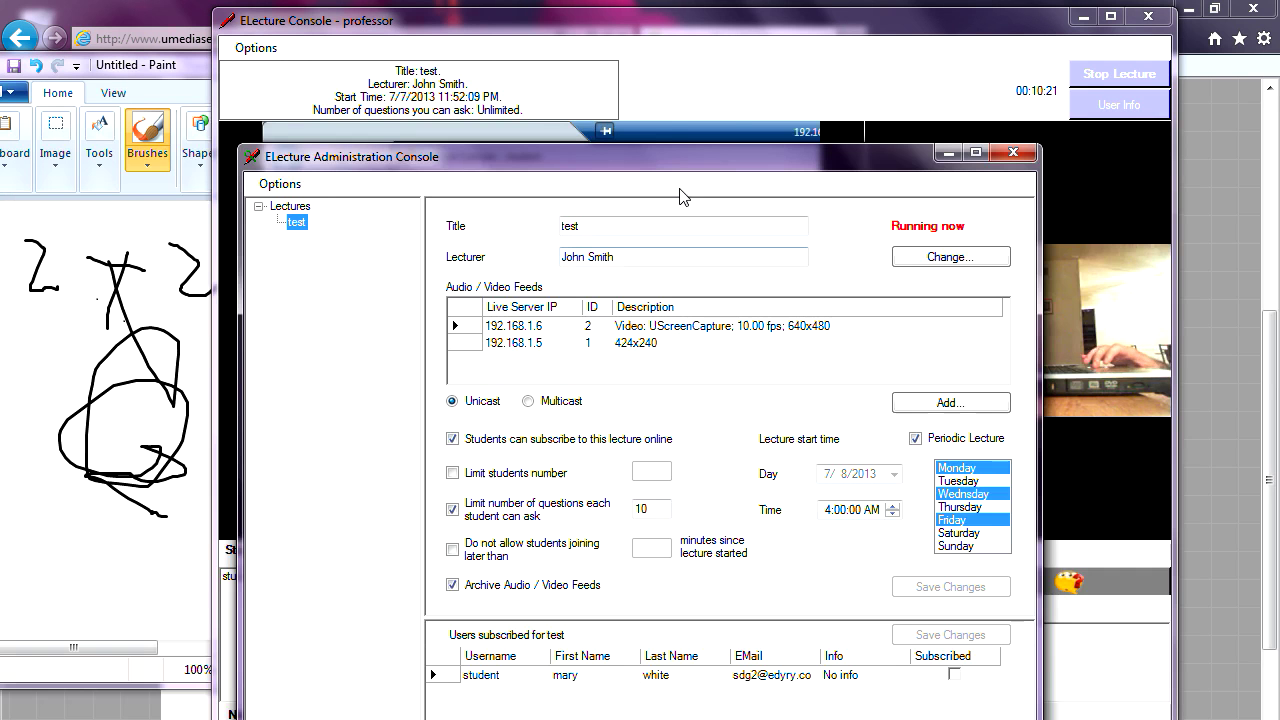
click(655, 23)
drag(655, 22, 591, 14)
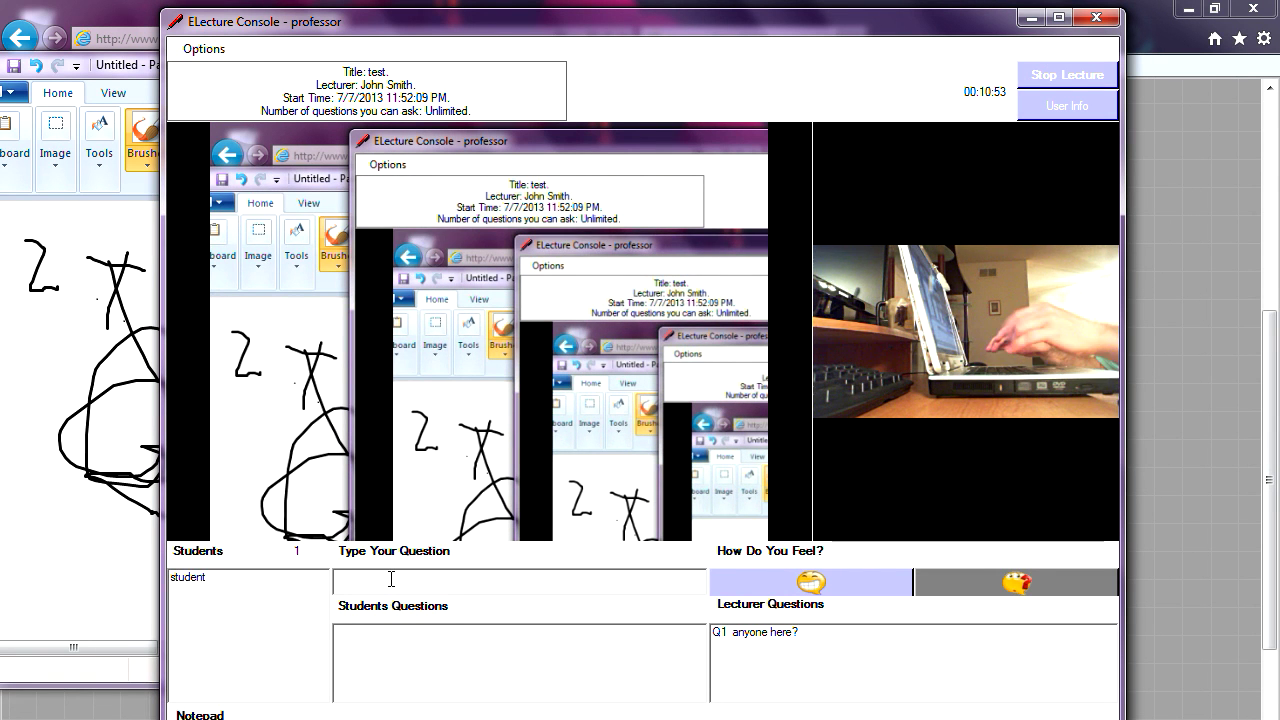
text(anyone here now?)
key(Return)
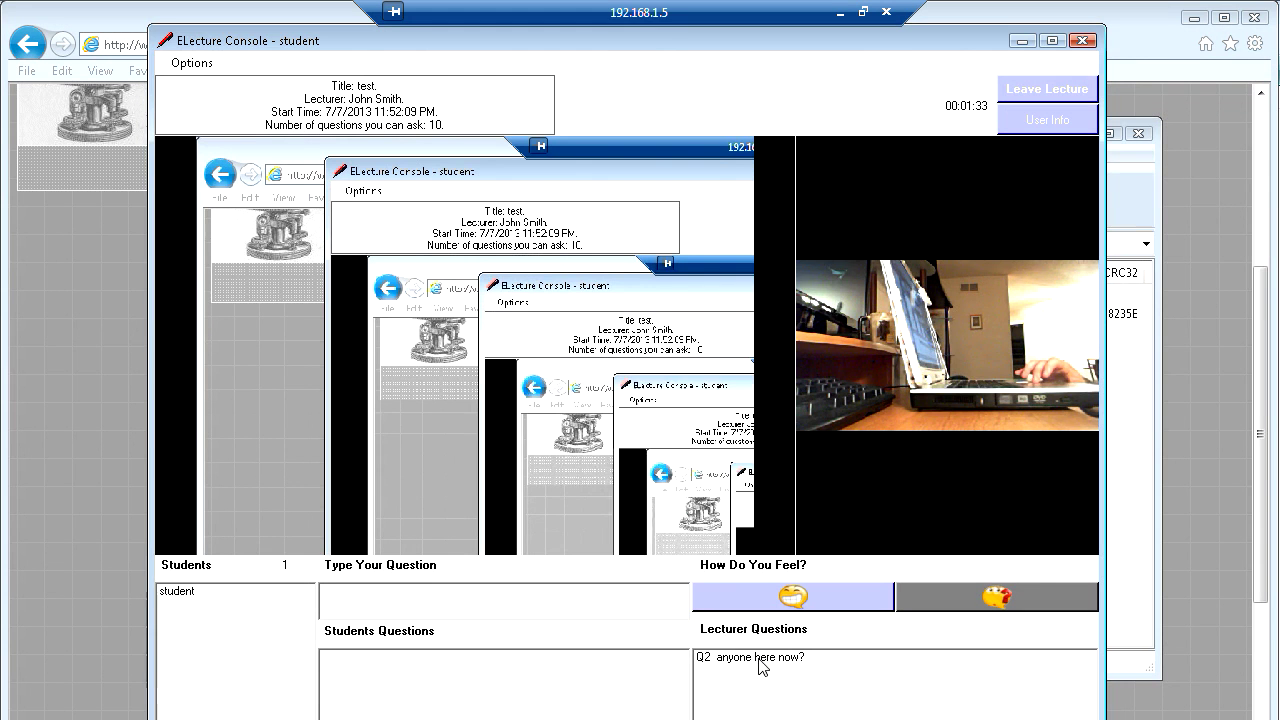
double_click(753, 657)
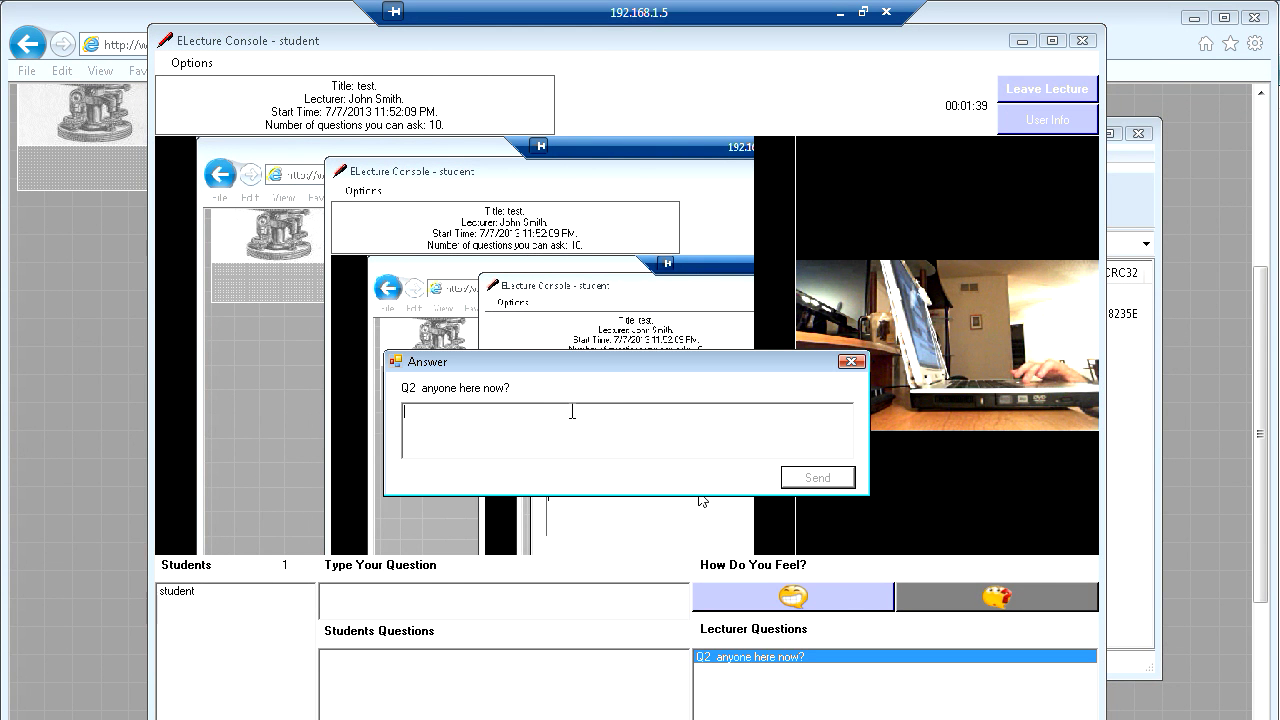
- Answer Q2 that the student is here, ask 'What this lecture is about?', then open Q3 as professor
text(es. Mary is)
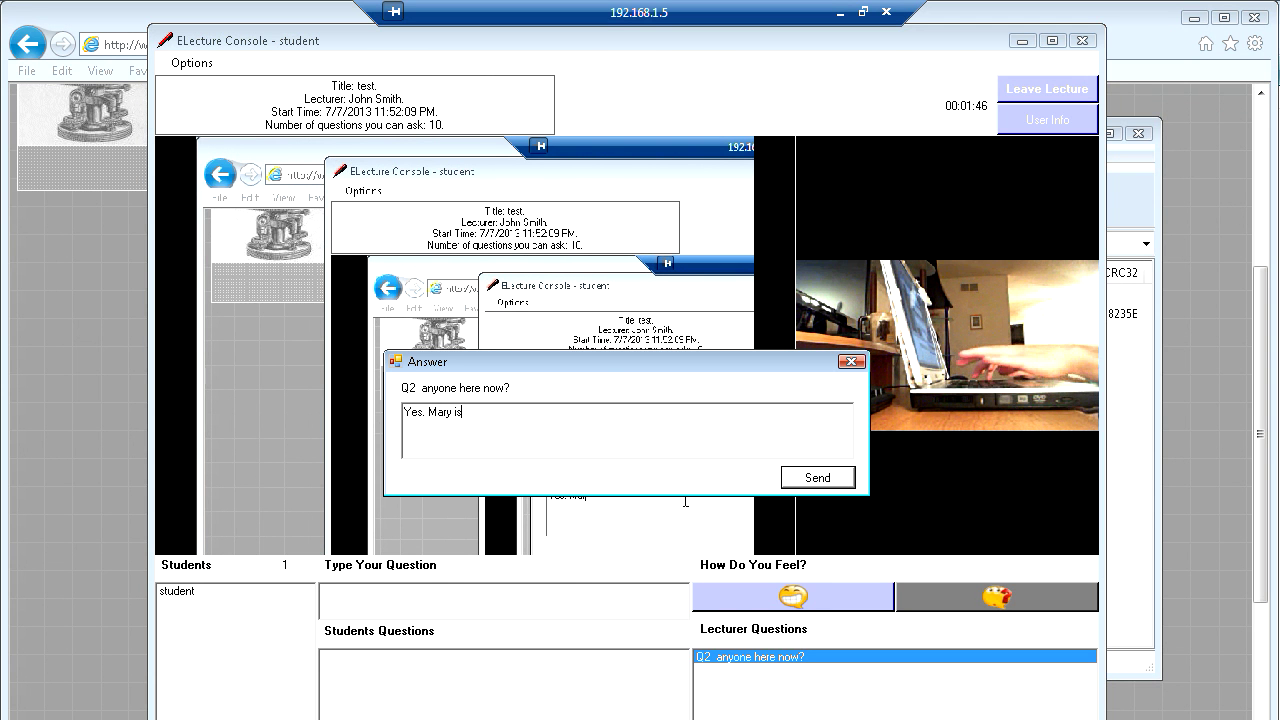
text( here)
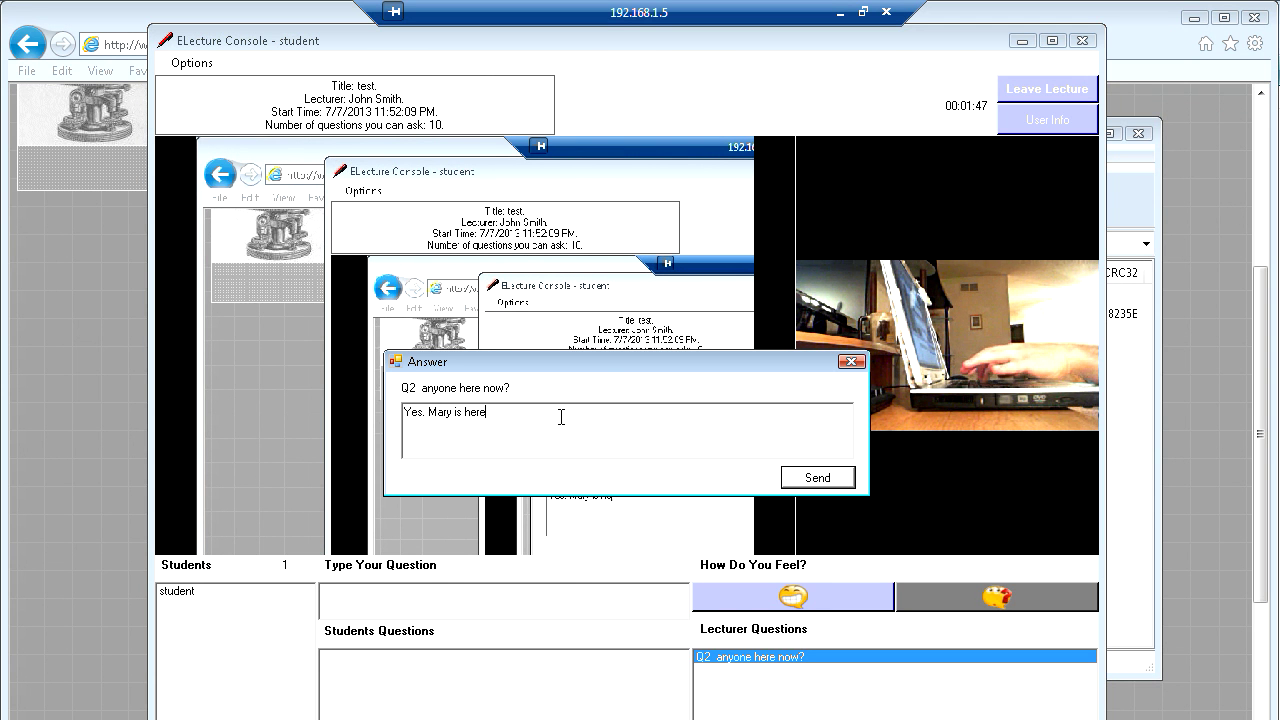
click(803, 480)
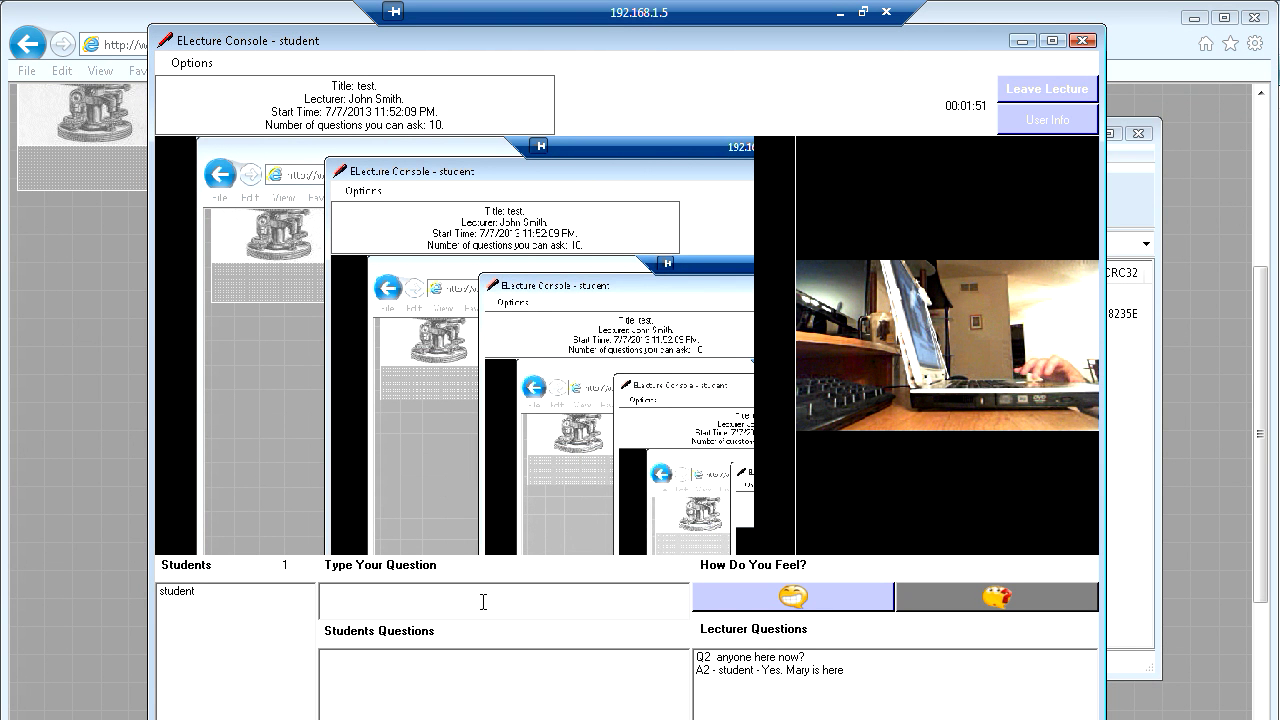
click(483, 595)
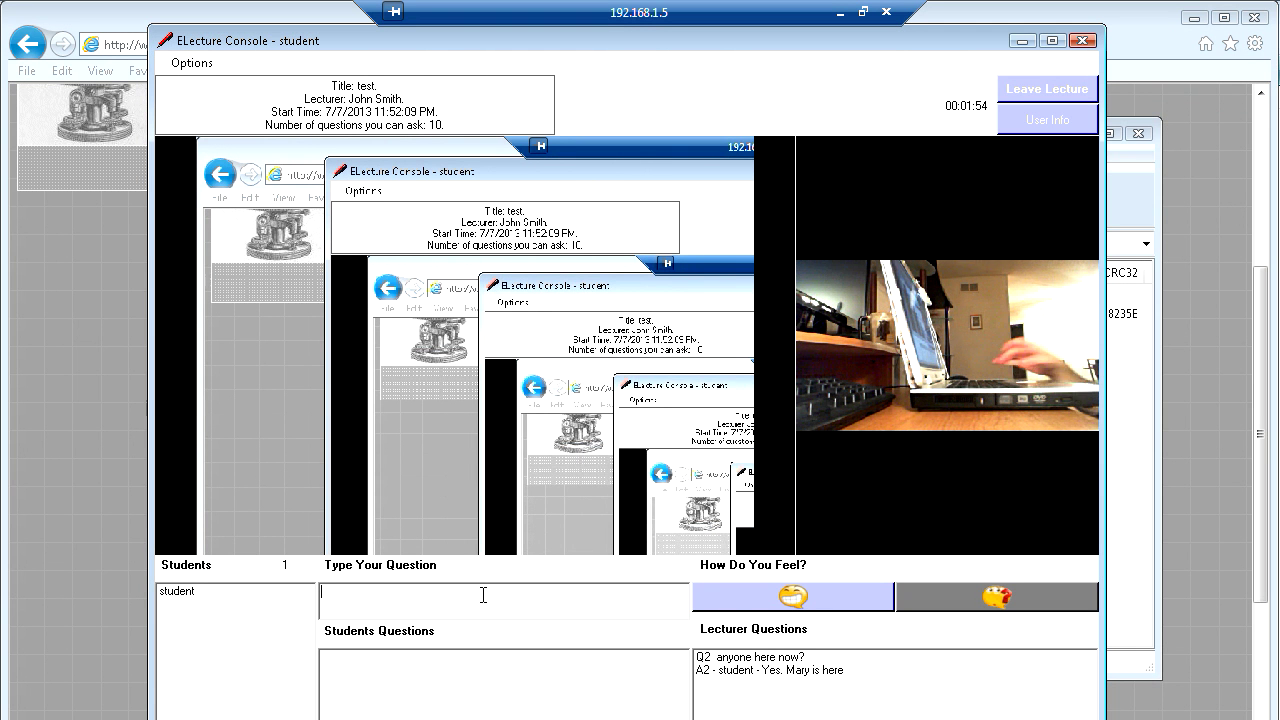
text(What this )
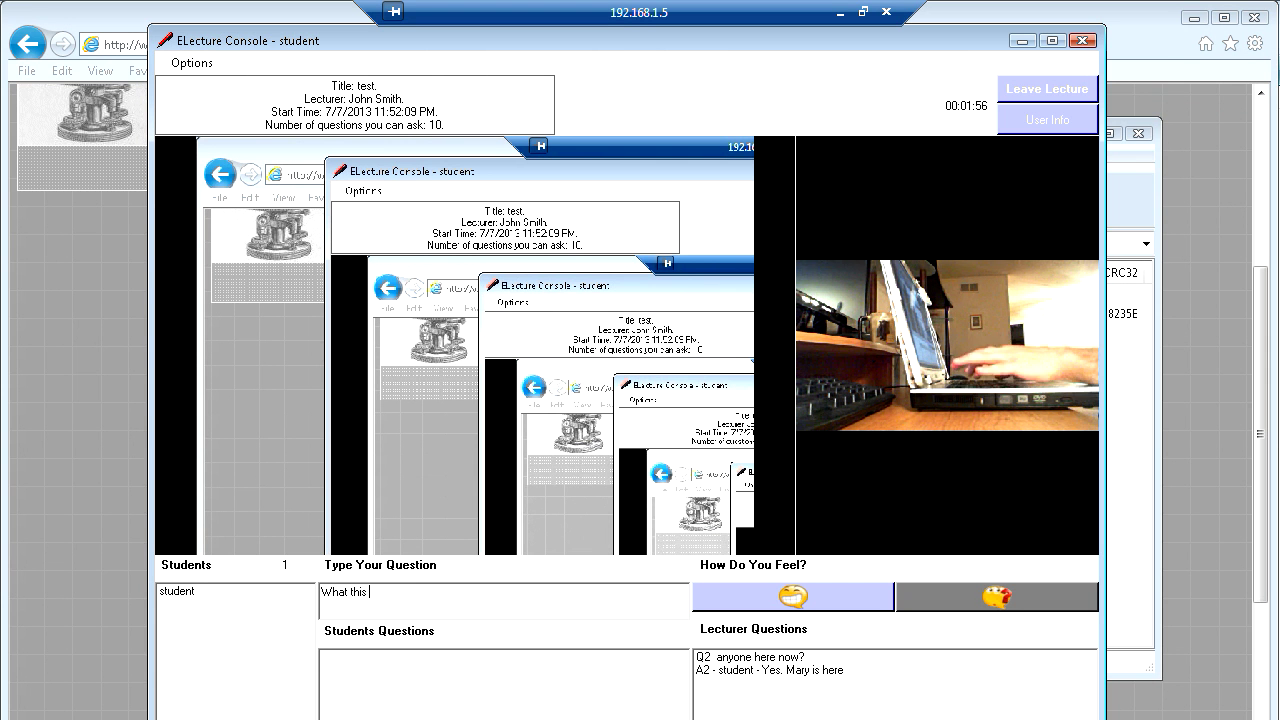
text(lecture )
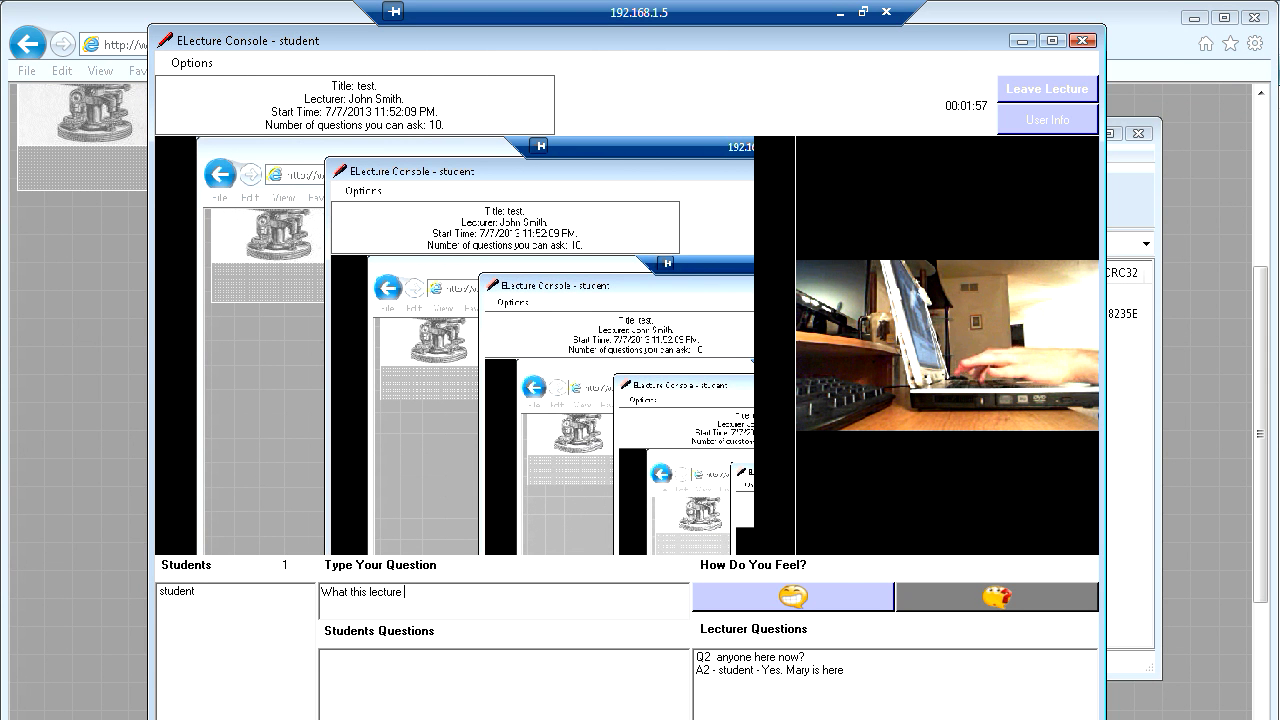
text(is about?)
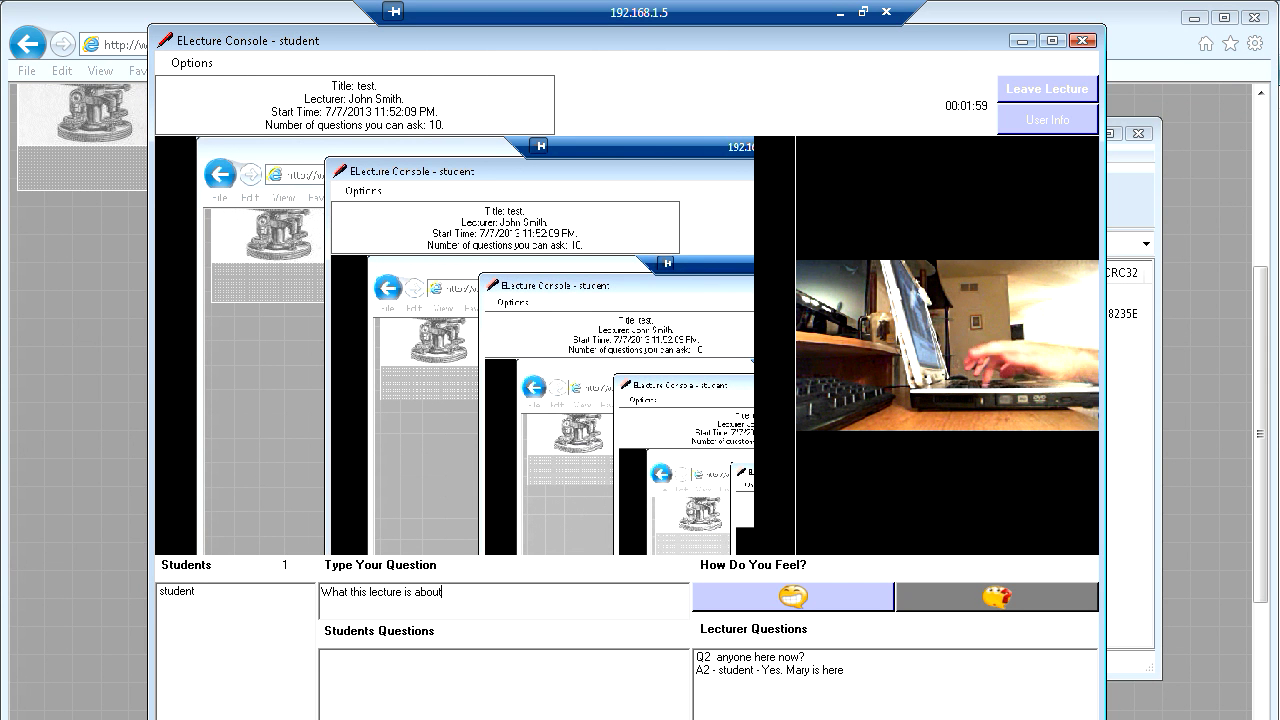
key(Return)
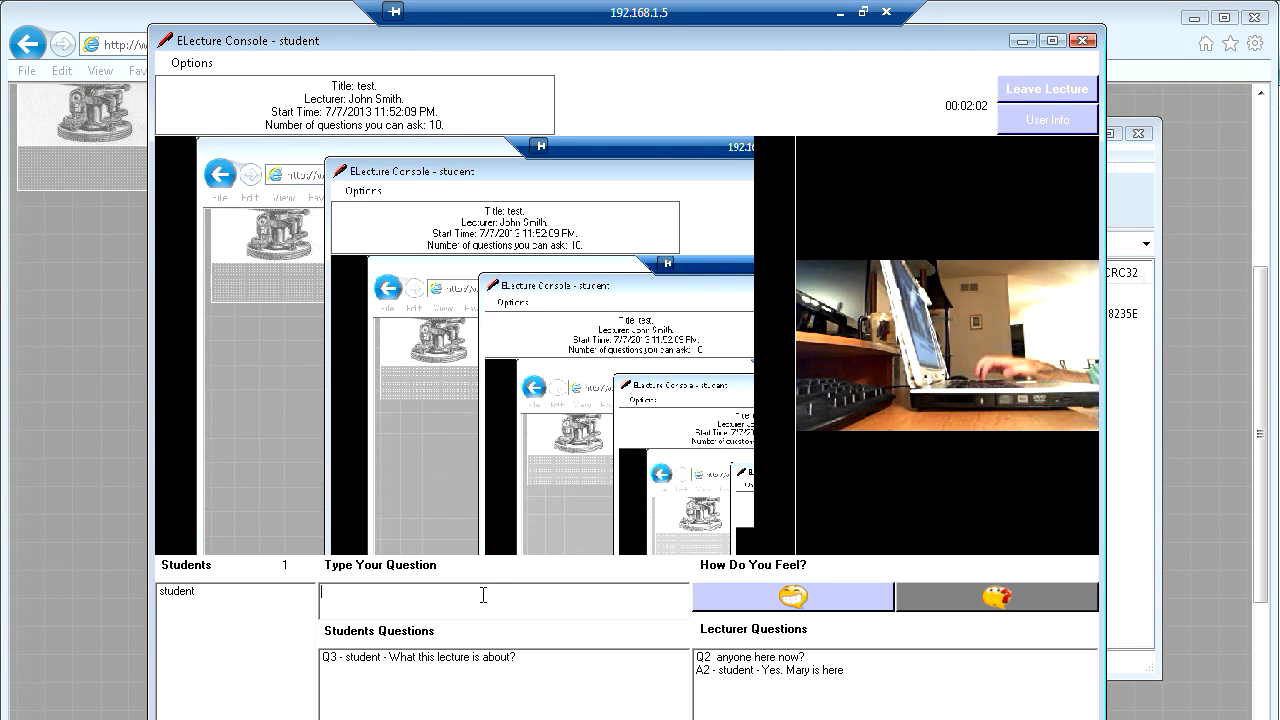
click(840, 13)
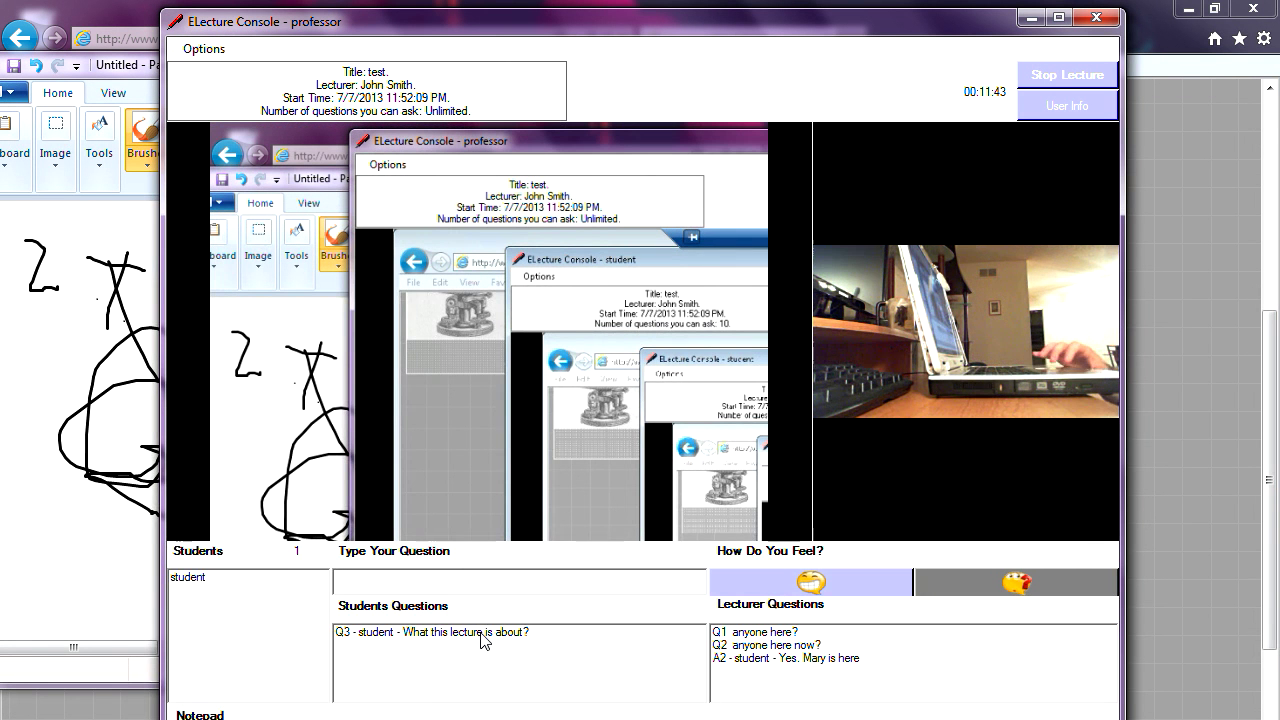
double_click(481, 632)
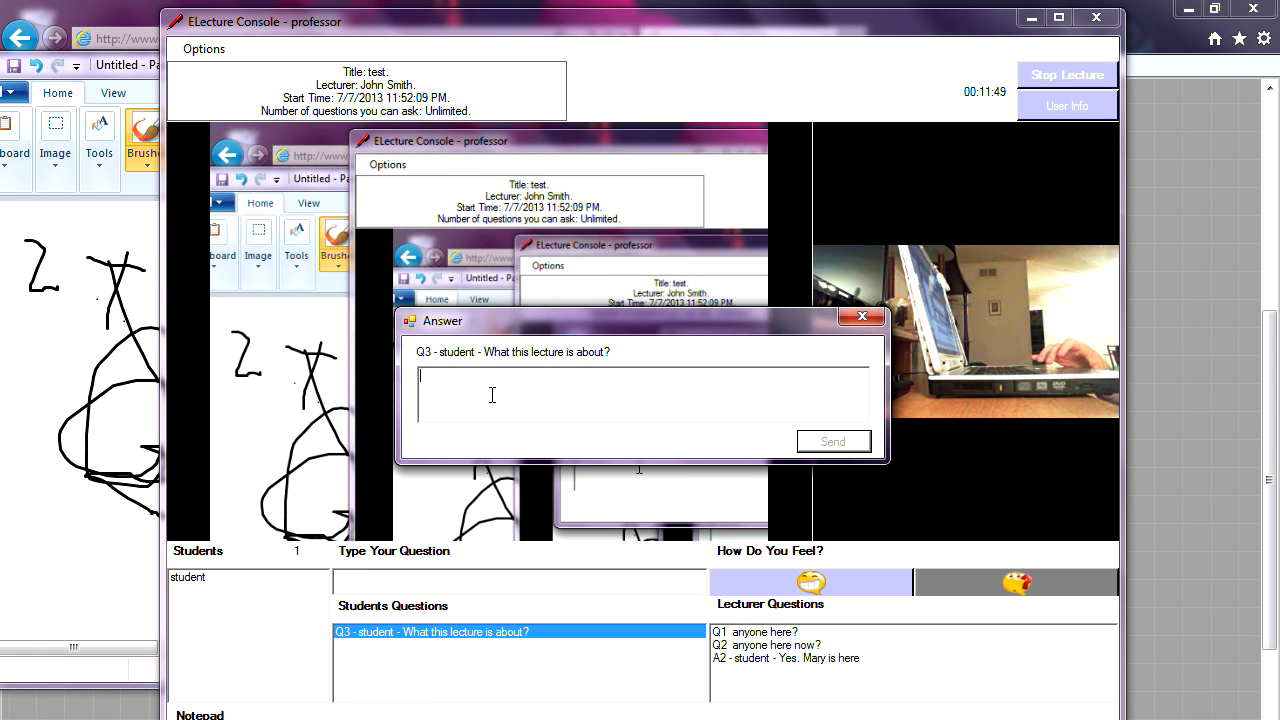
- Send the answer 'This lecture is about purple moon' to Q3
text(This lecture is)
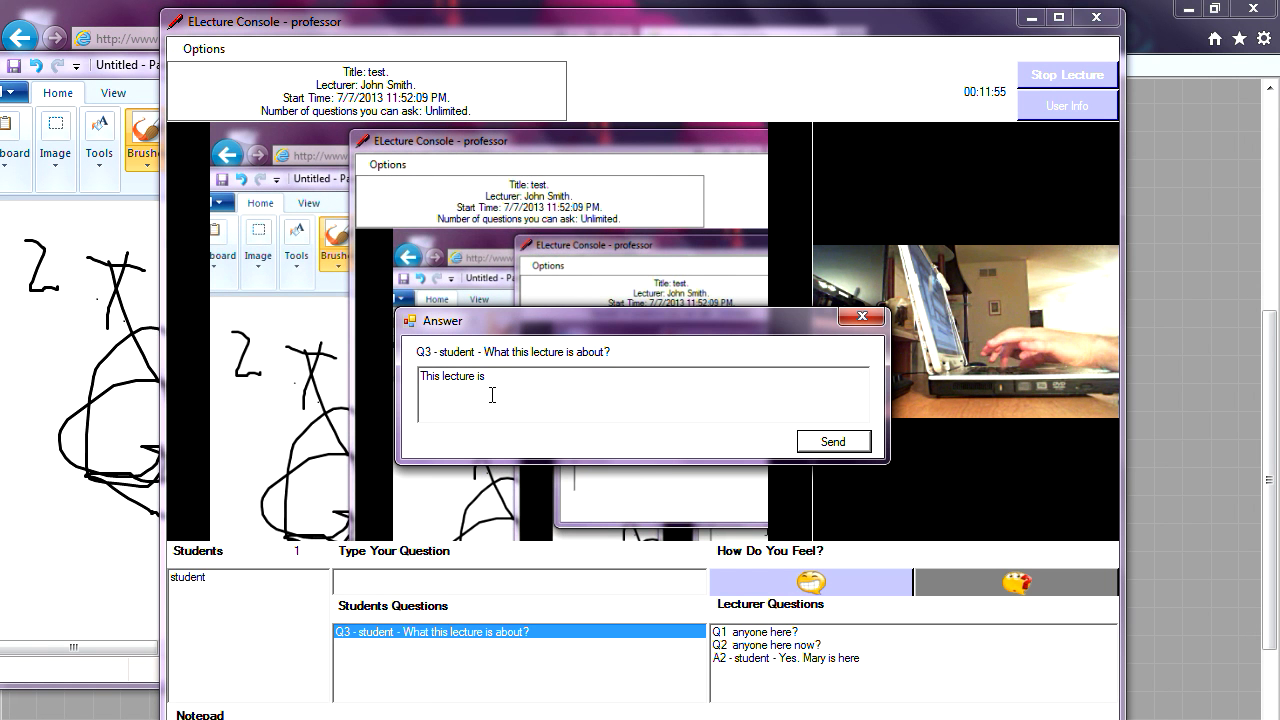
text( about purple )
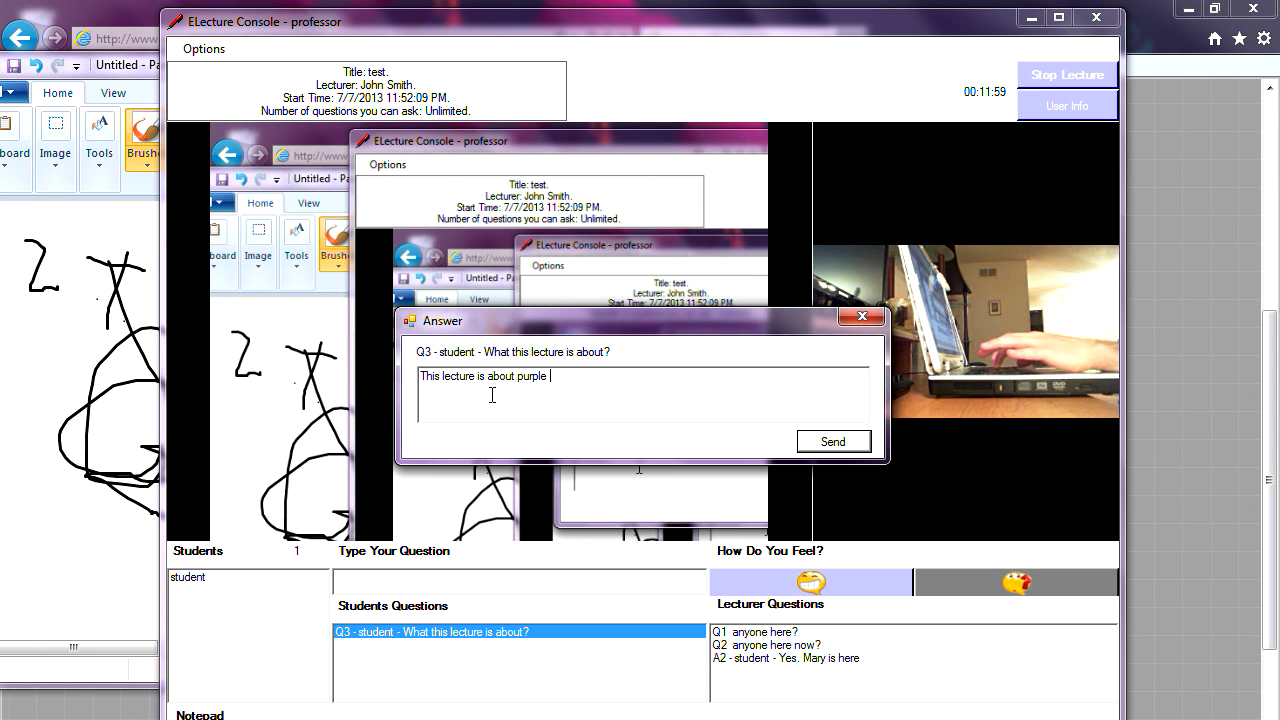
text(moon)
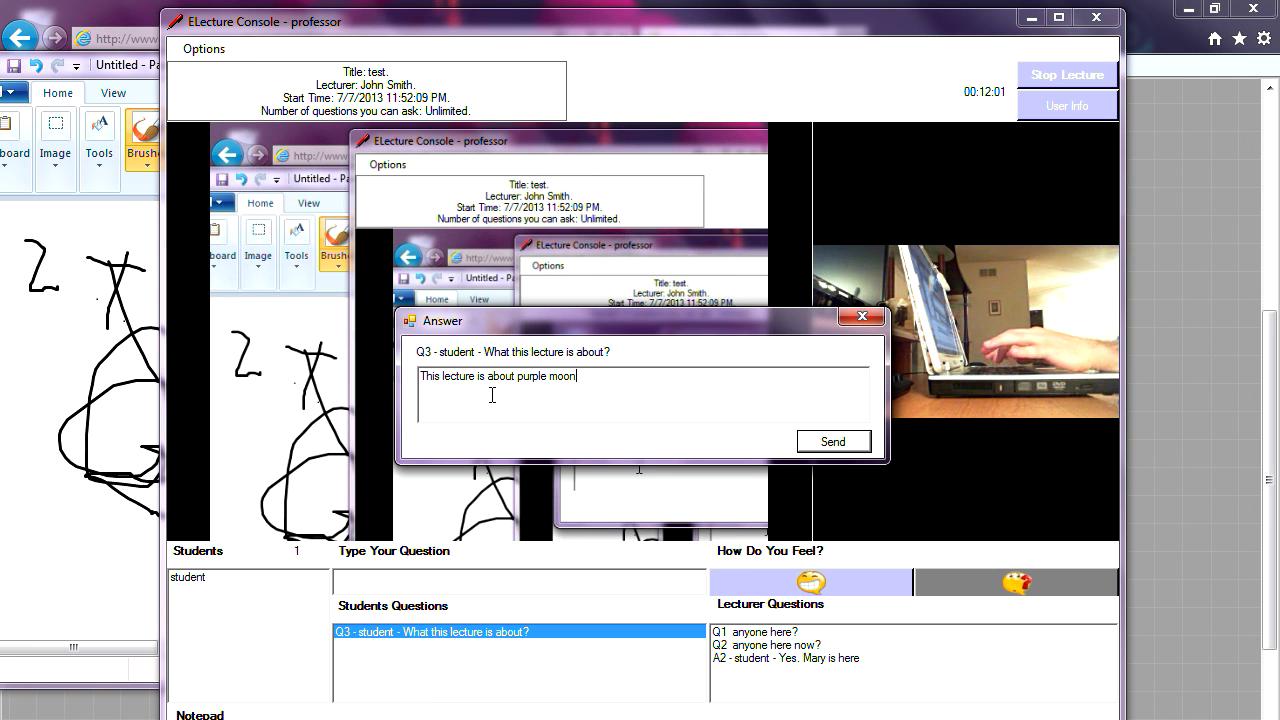
click(830, 441)
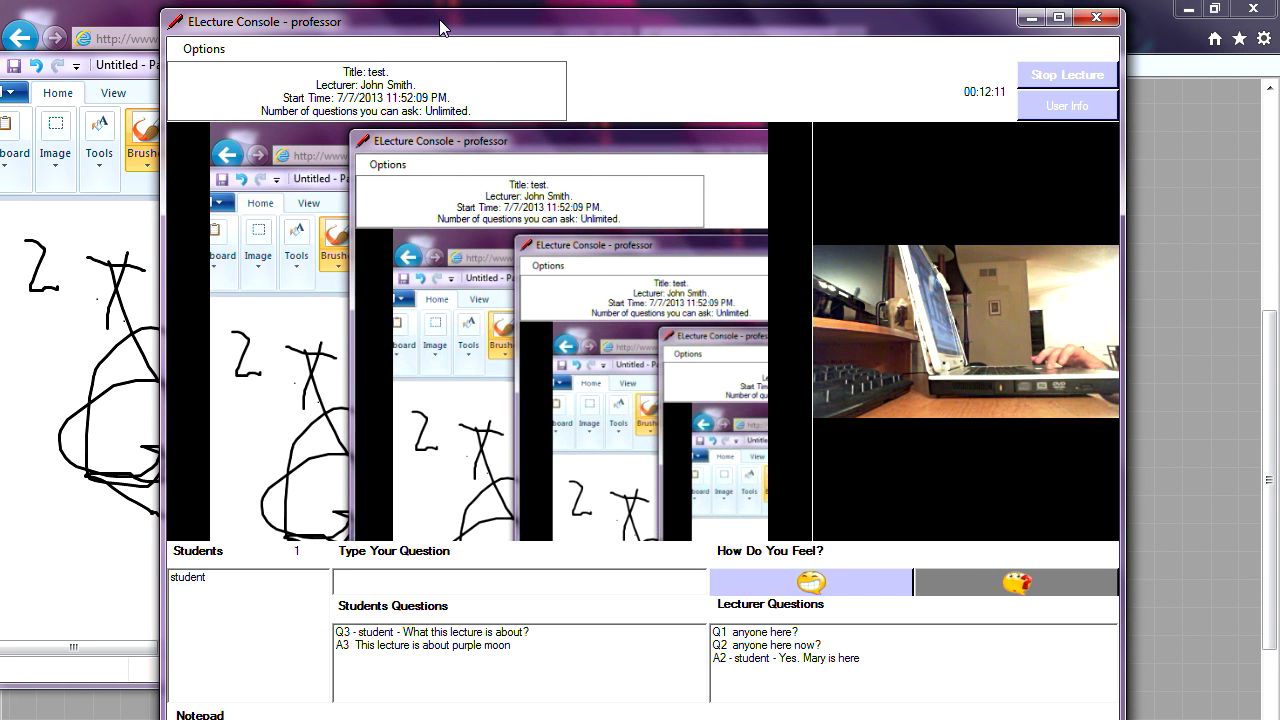
- Switch to the student's 192.168.1.5 remote session and arrange its console to show A3
mouse_move(449, 29)
mouse_down()
mouse_move(580, 29)
mouse_move(577, 42)
mouse_move(564, 35)
mouse_up()
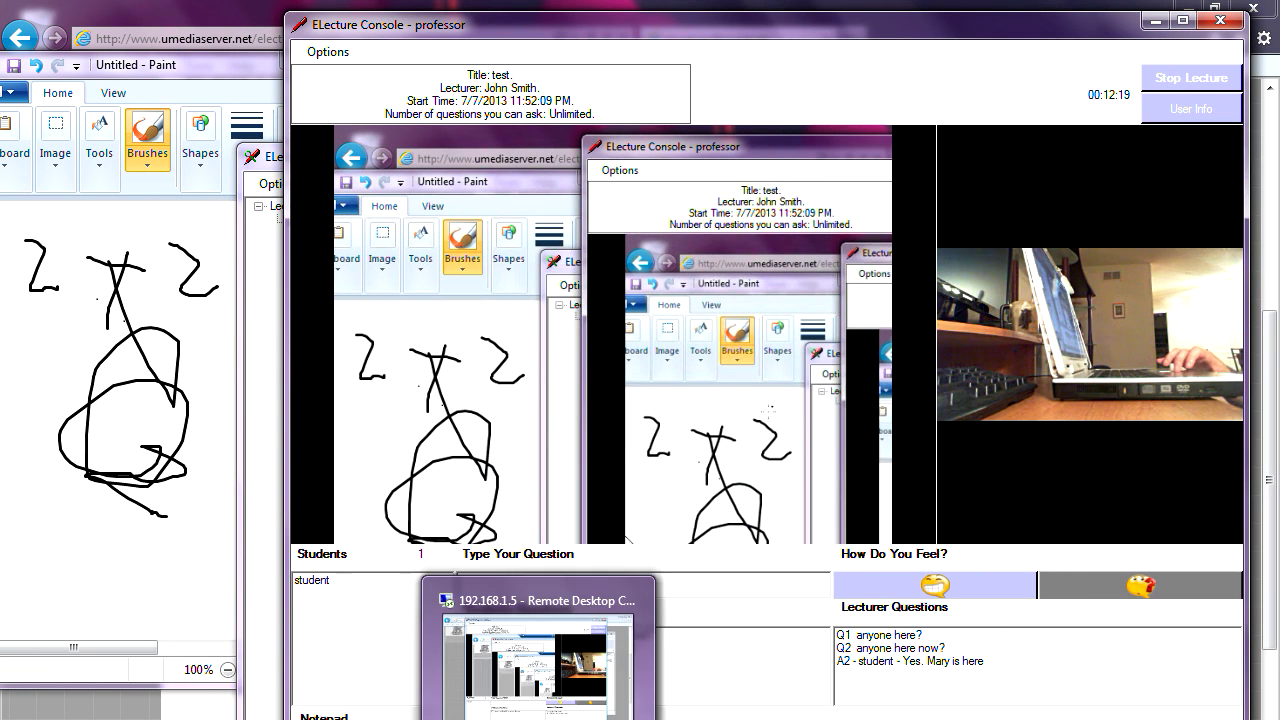
click(538, 715)
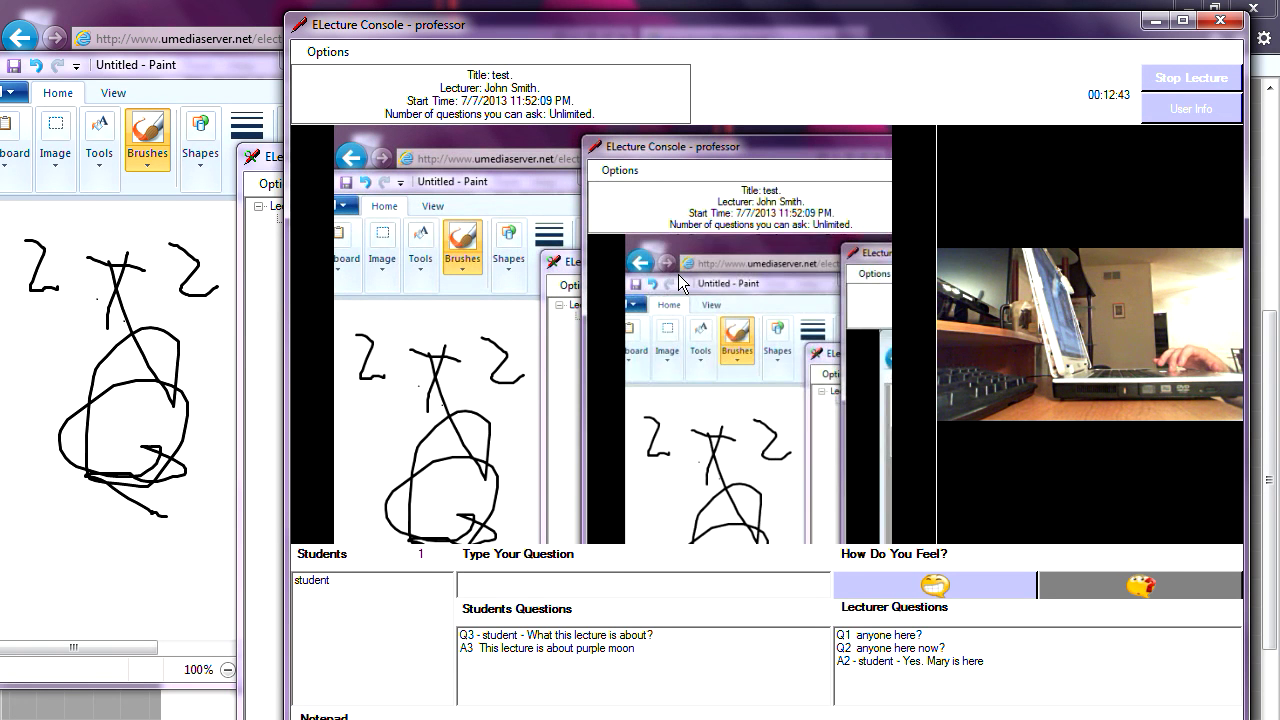
drag(658, 29, 550, 31)
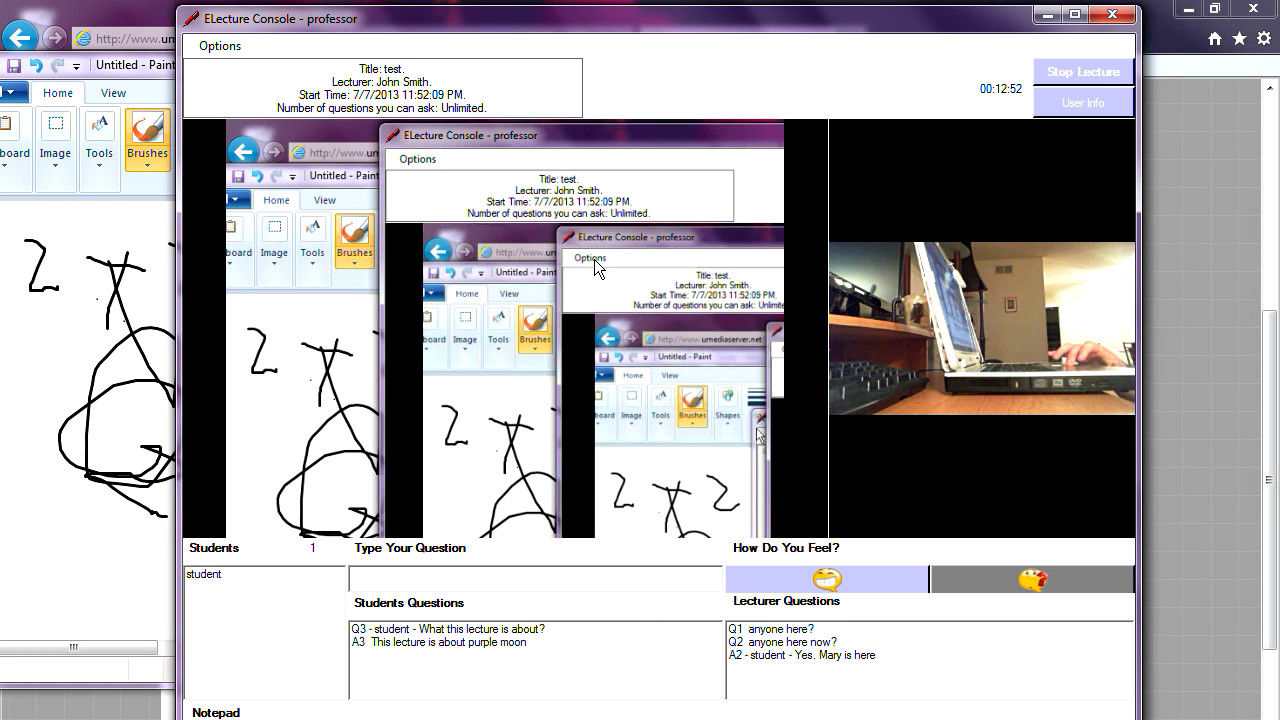
mouse_move(583, 25)
mouse_down()
mouse_move(543, 71)
mouse_move(568, 53)
mouse_move(563, 31)
mouse_up()
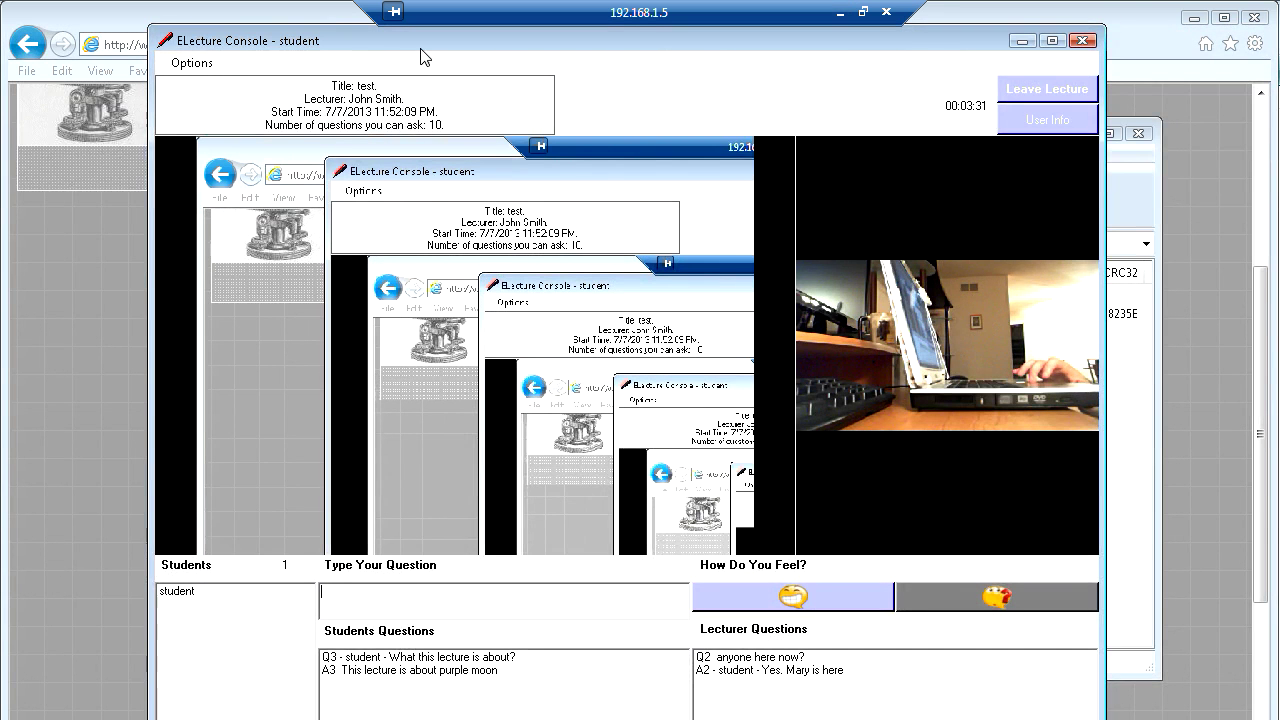
- Select answer A3 in the student's questions, then leave the lecture and log out
drag(418, 53, 392, 52)
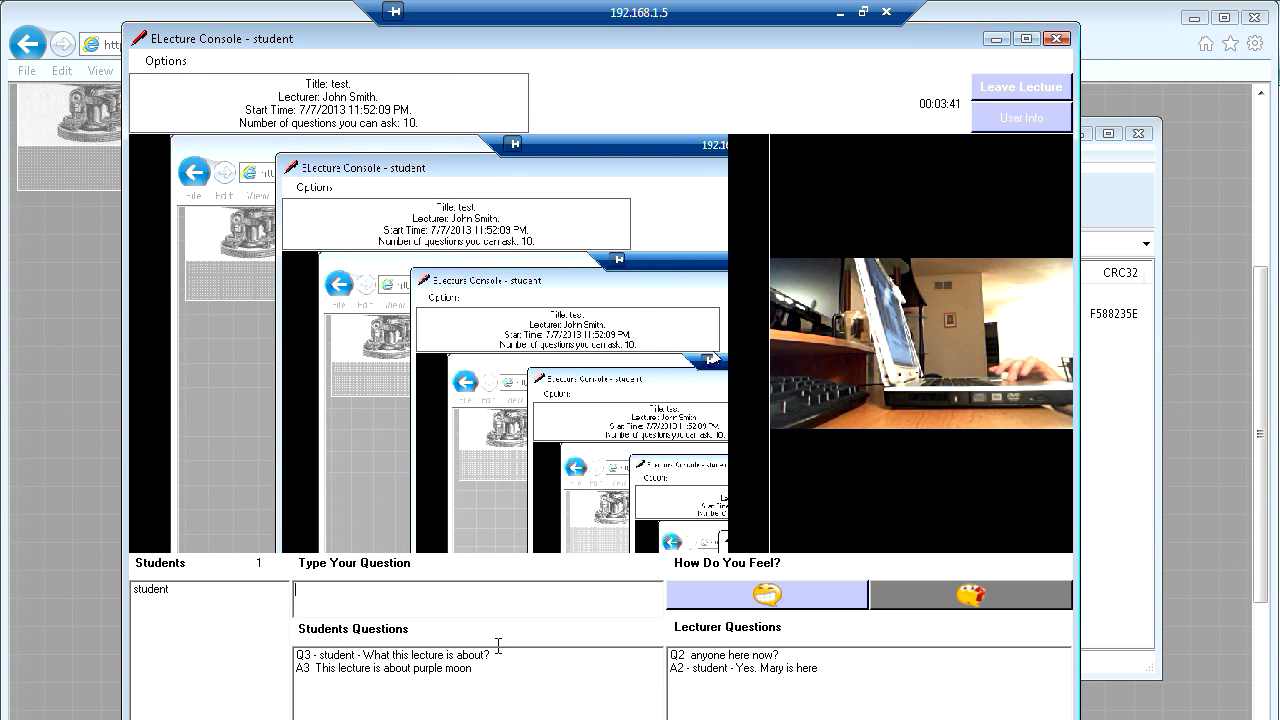
click(437, 670)
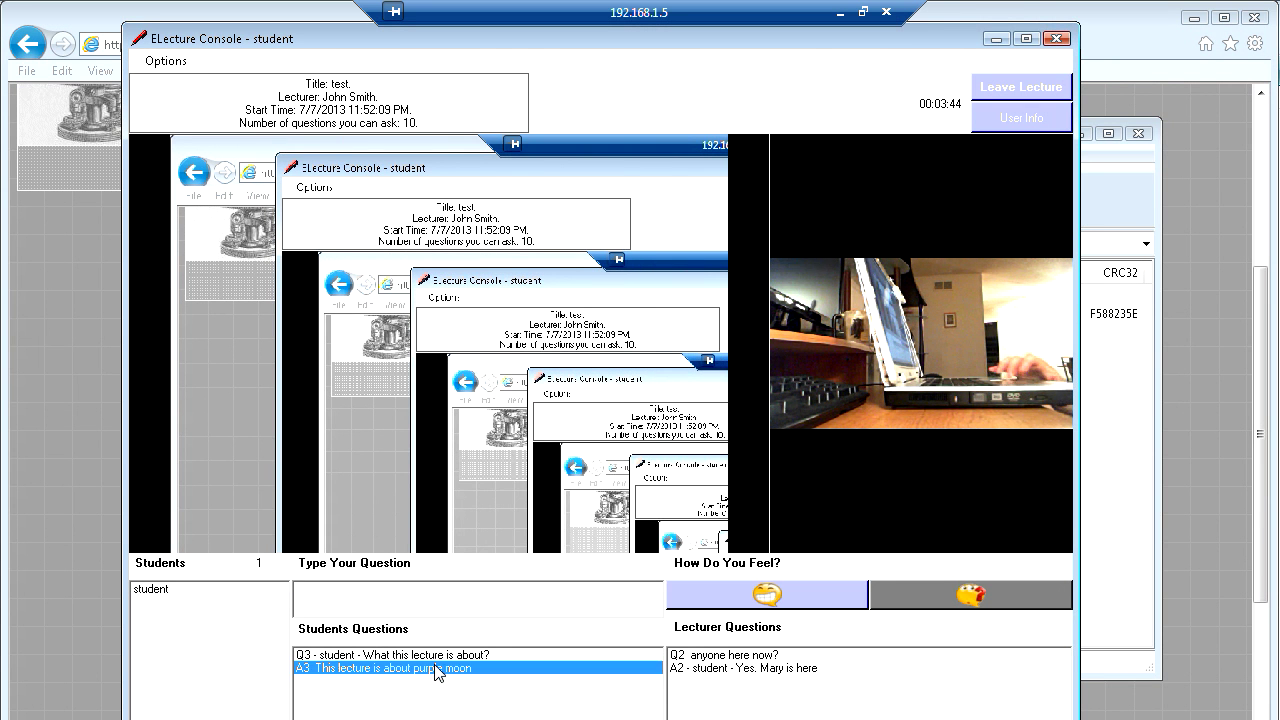
click(1005, 91)
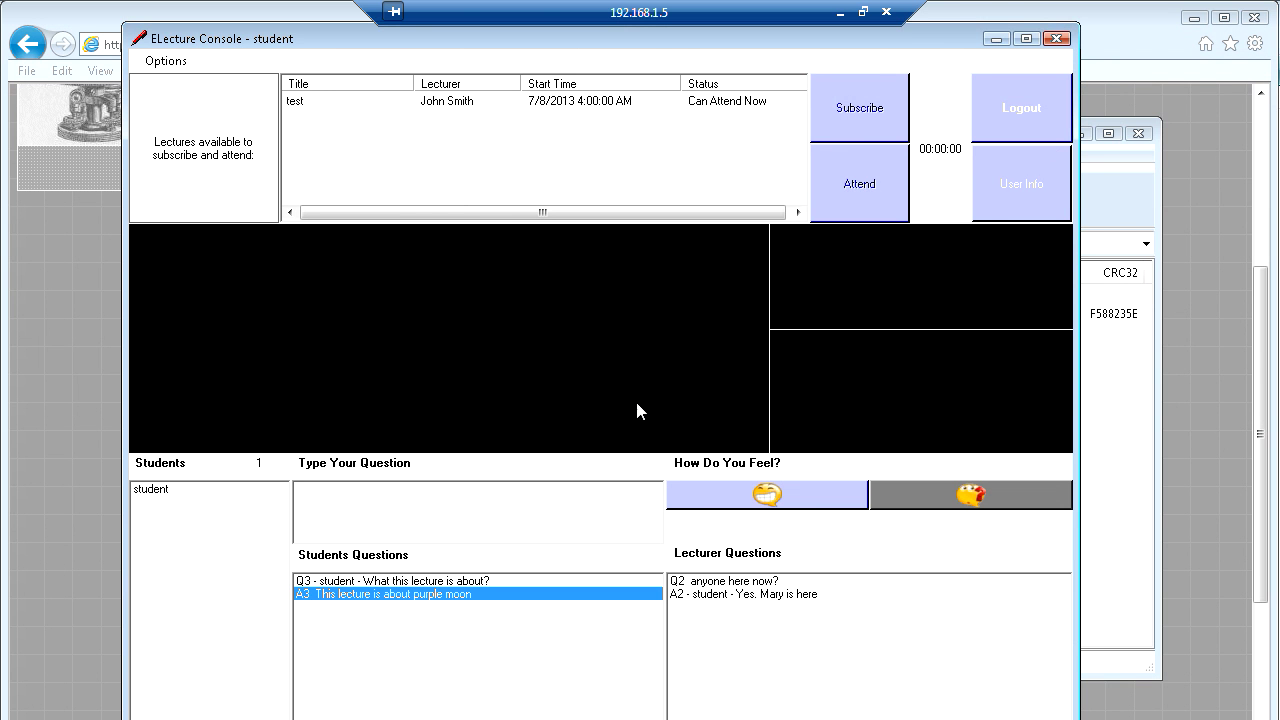
click(1028, 119)
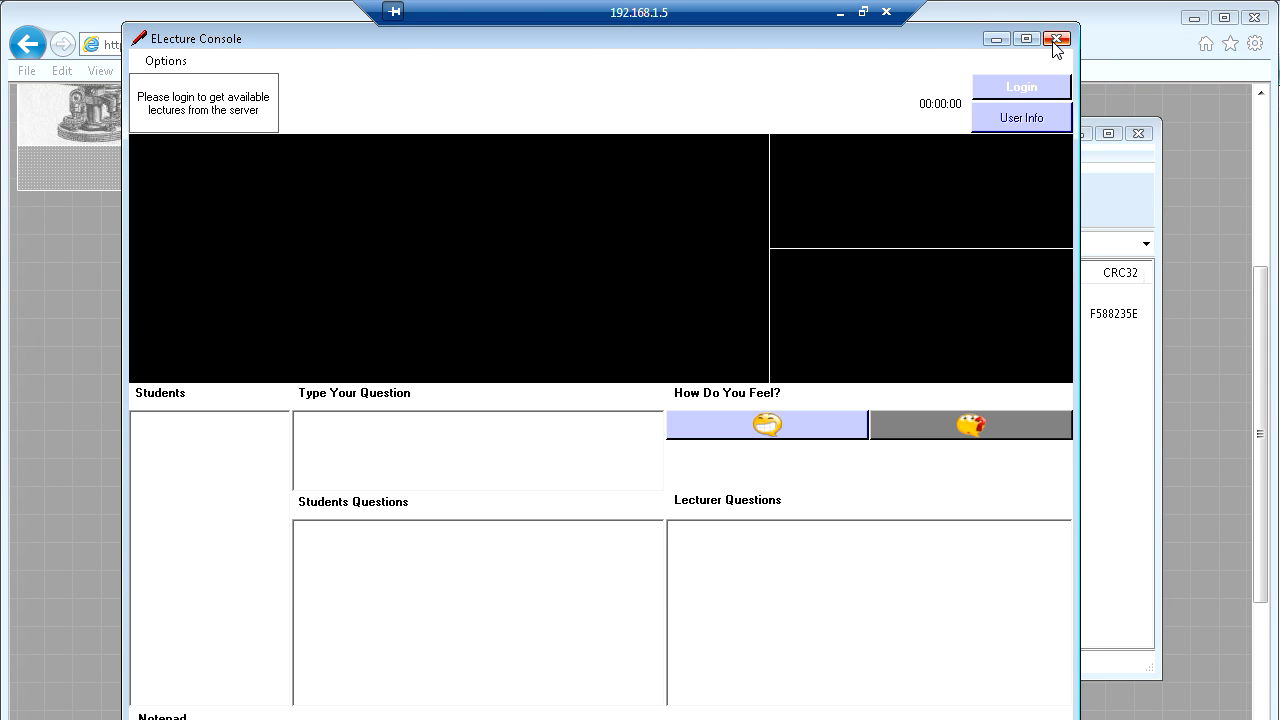
- Close the student console and the WinRAR archive, and minimize the Remote Desktop session
click(1055, 40)
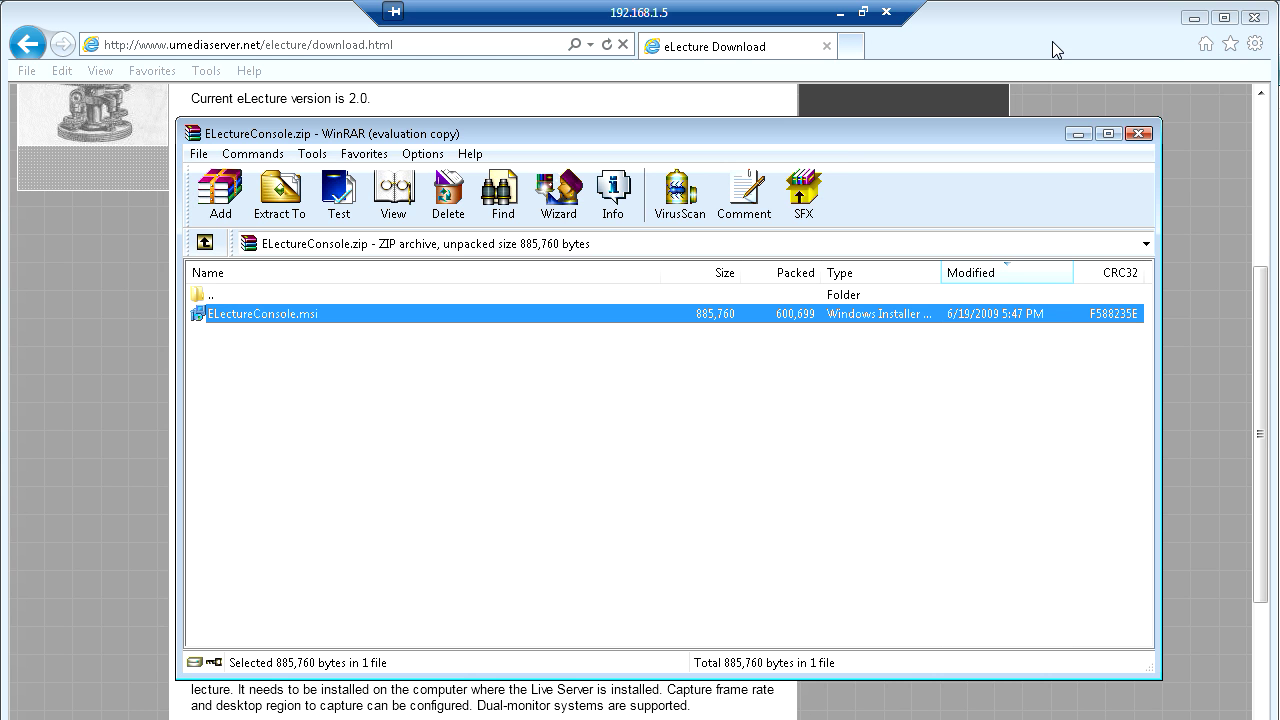
click(1140, 133)
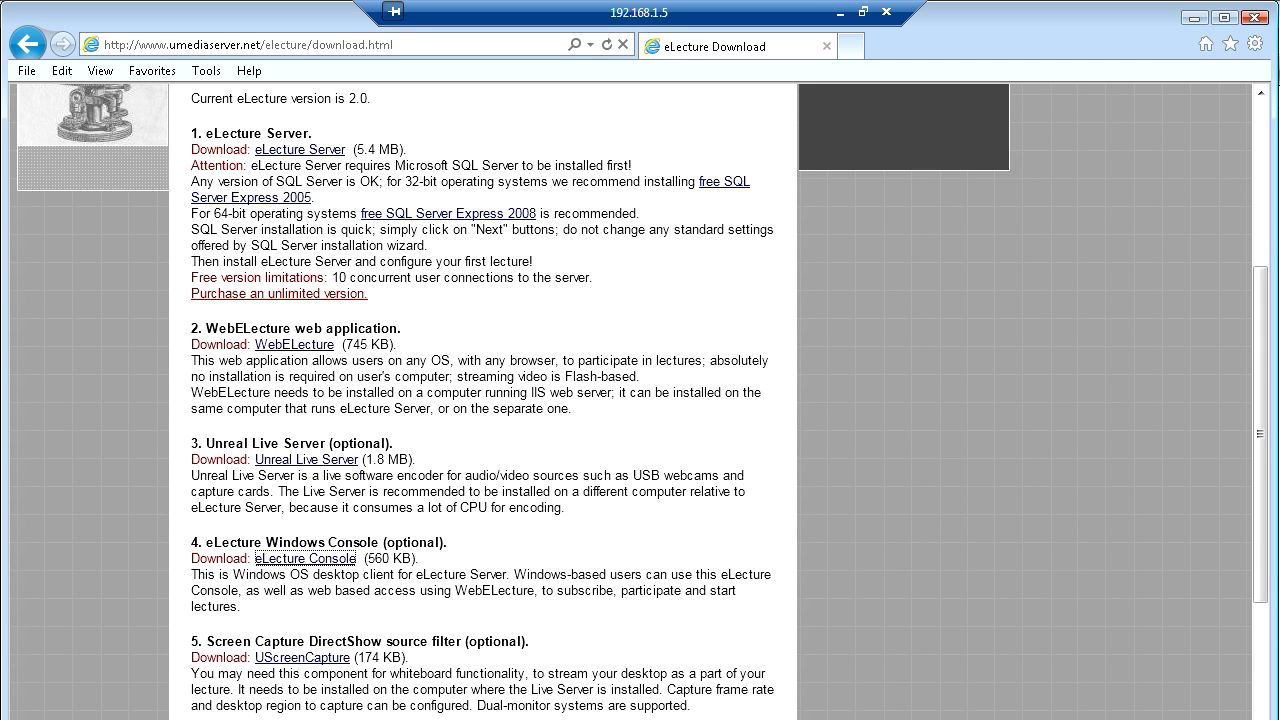
click(839, 13)
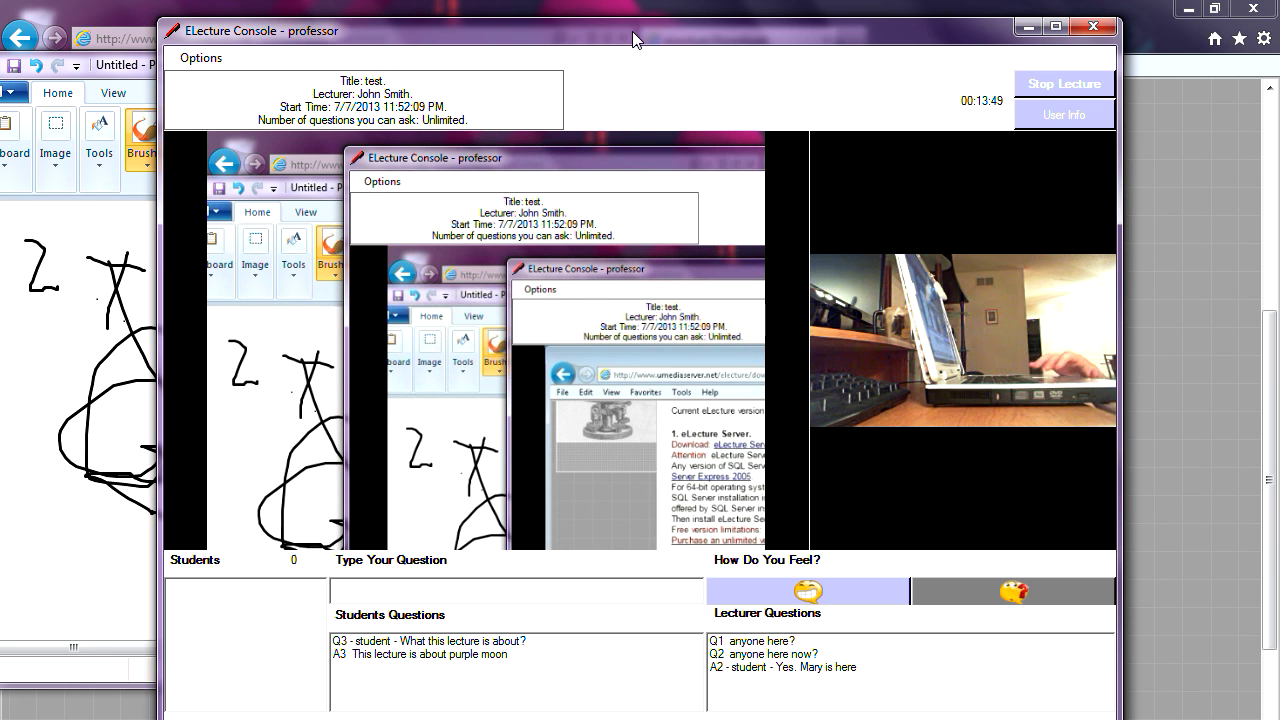
- Stop the professor's running lecture, log out, and close the ELecture Console
drag(632, 31, 616, 27)
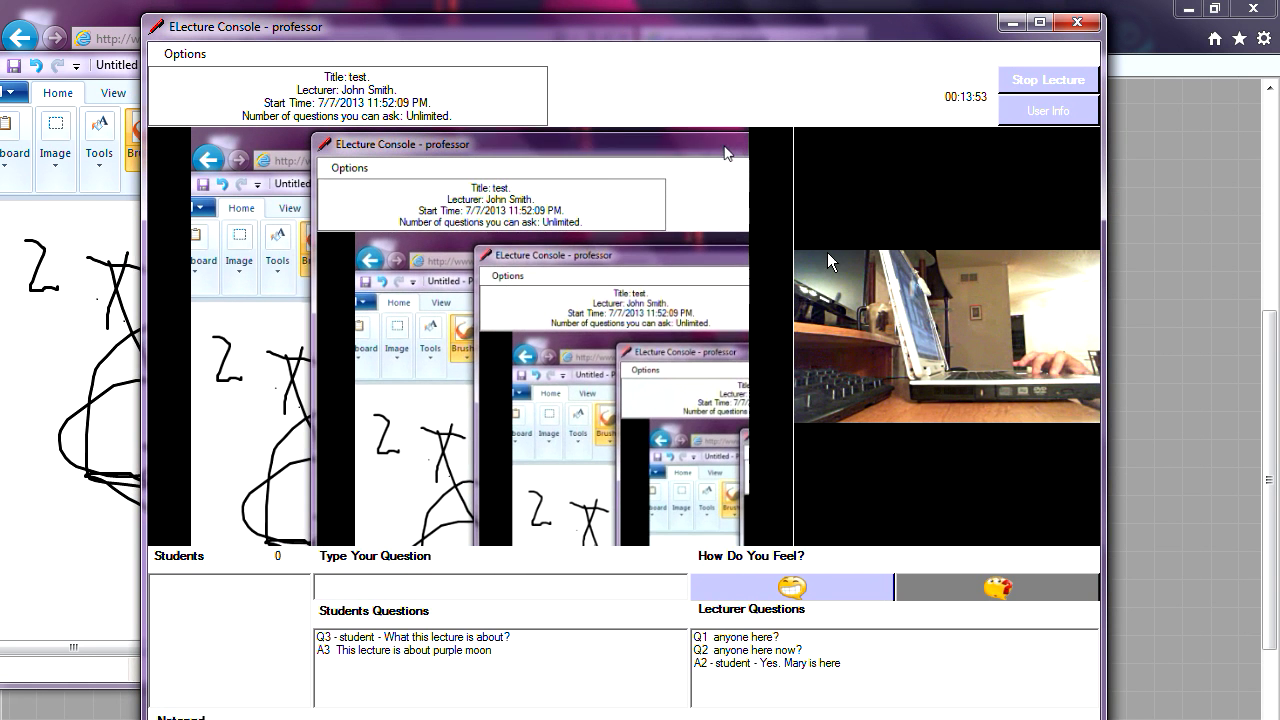
click(1050, 80)
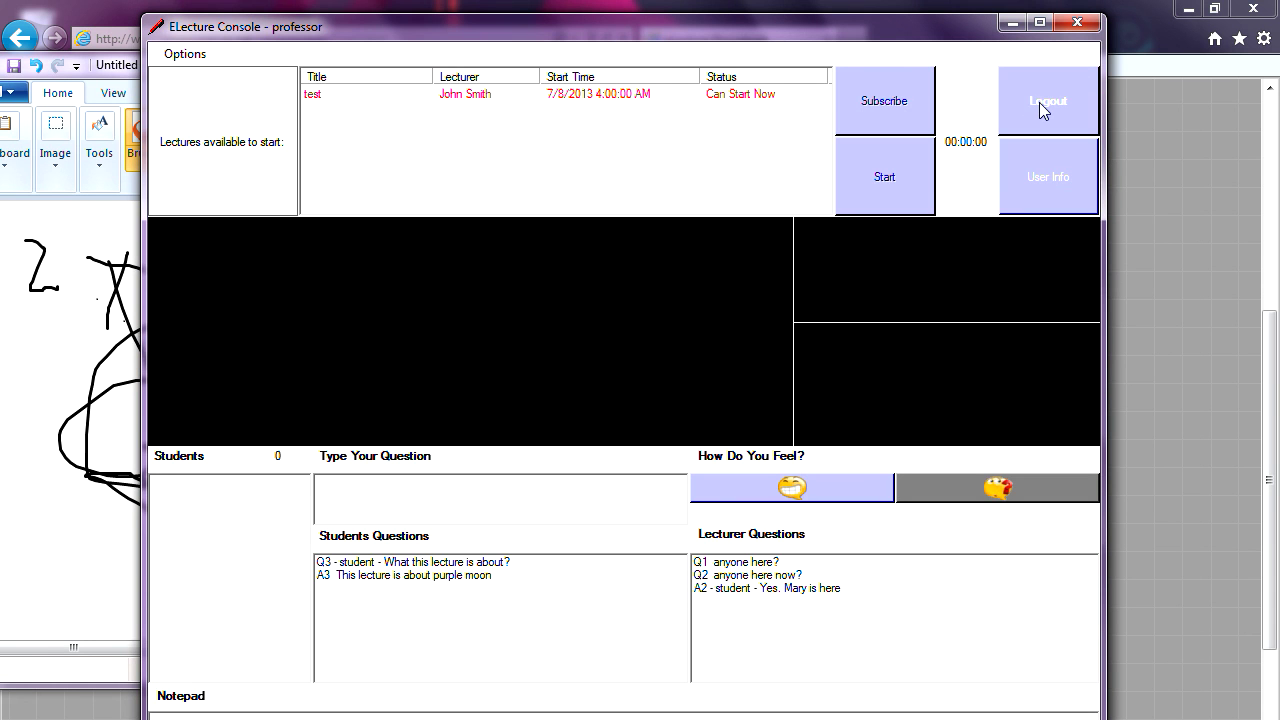
click(1039, 102)
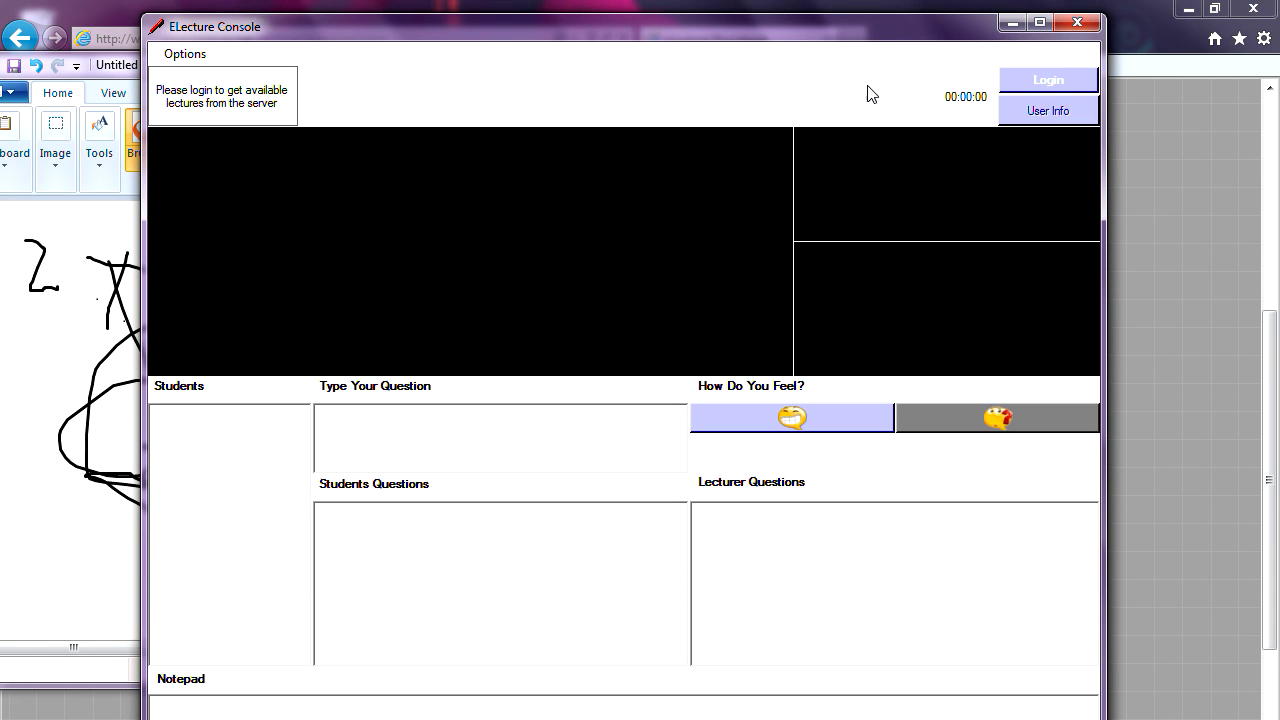
drag(783, 31, 803, 61)
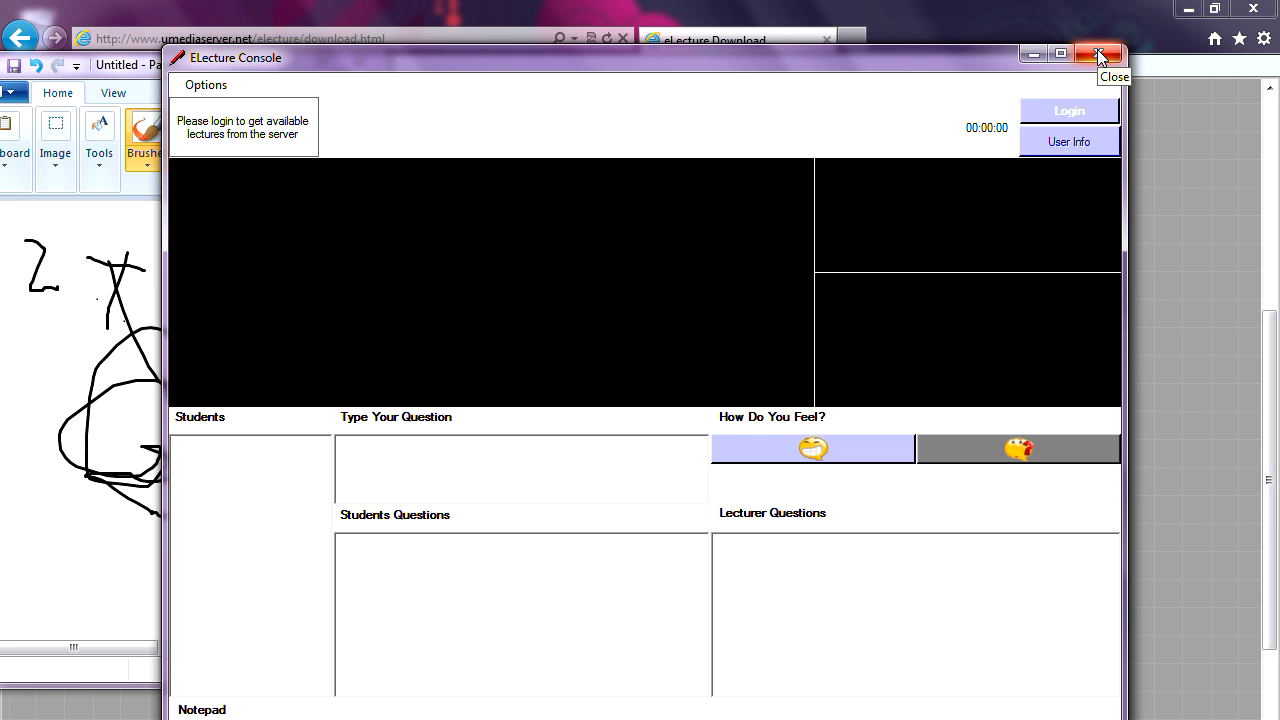
click(1097, 49)
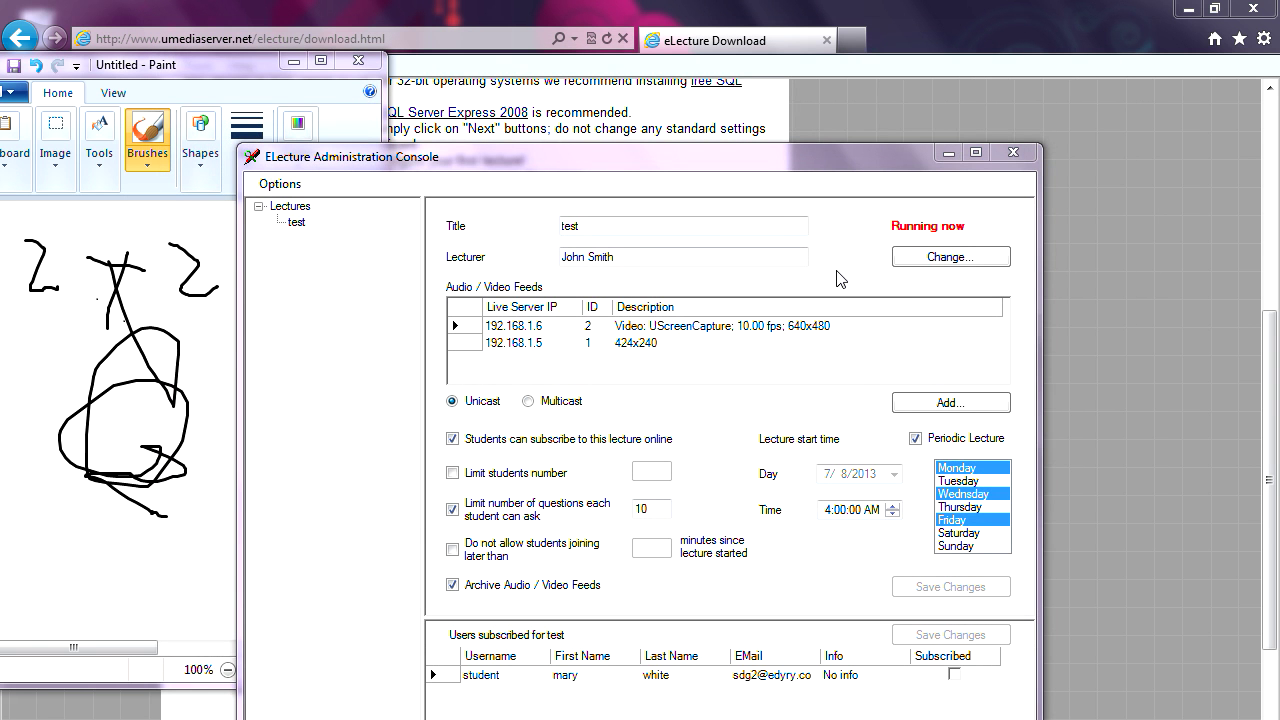
- Refresh the 'test' lecture to show the subscribed student, then open Options > Lectures History
click(291, 207)
click(296, 222)
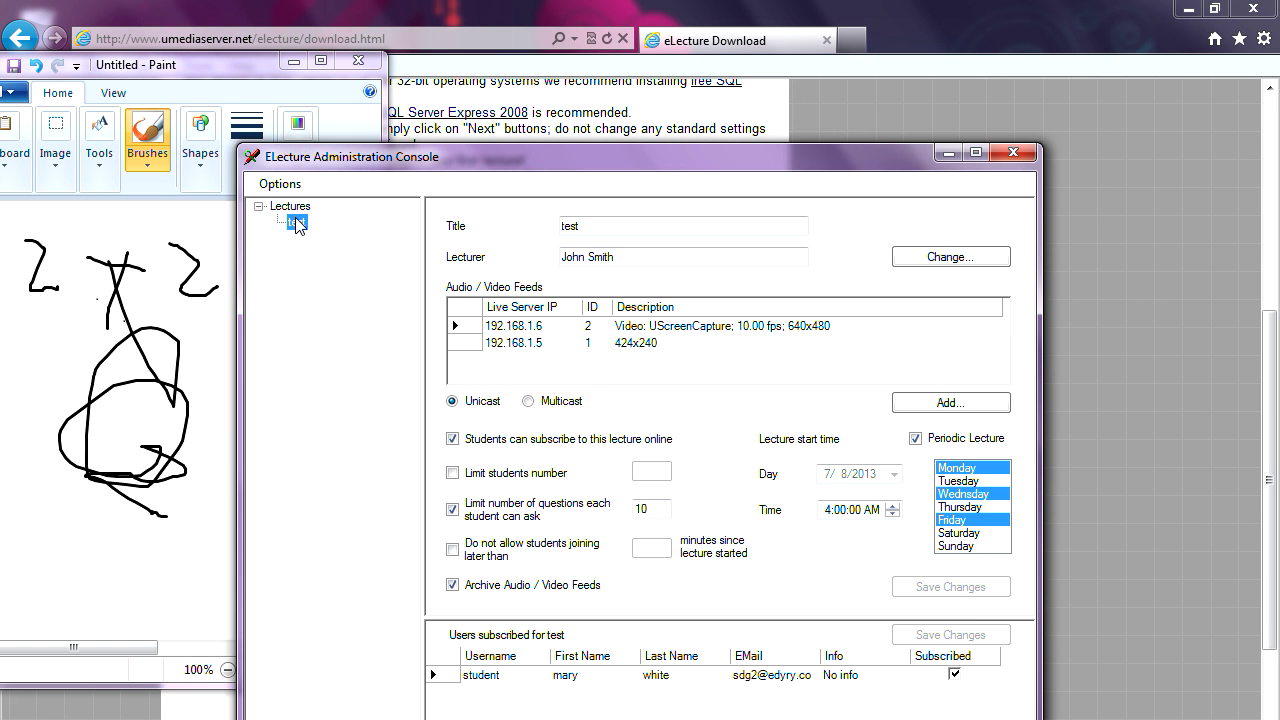
drag(449, 164, 444, 127)
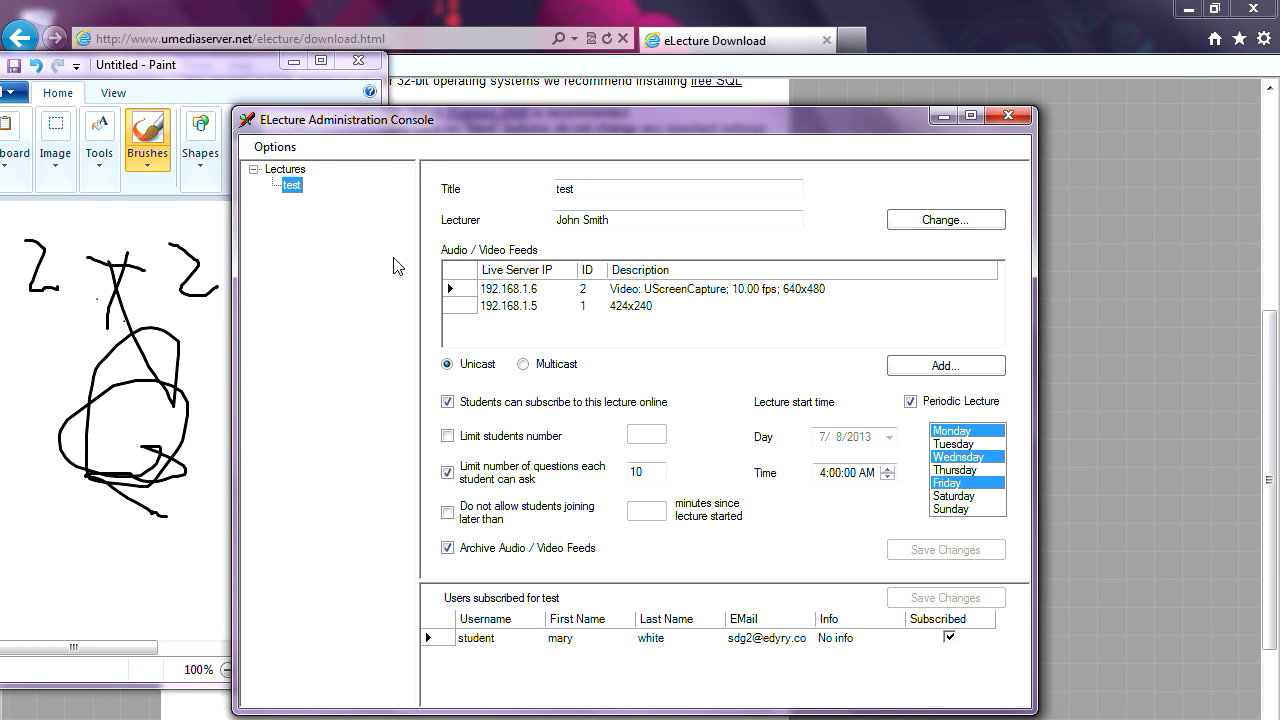
click(278, 148)
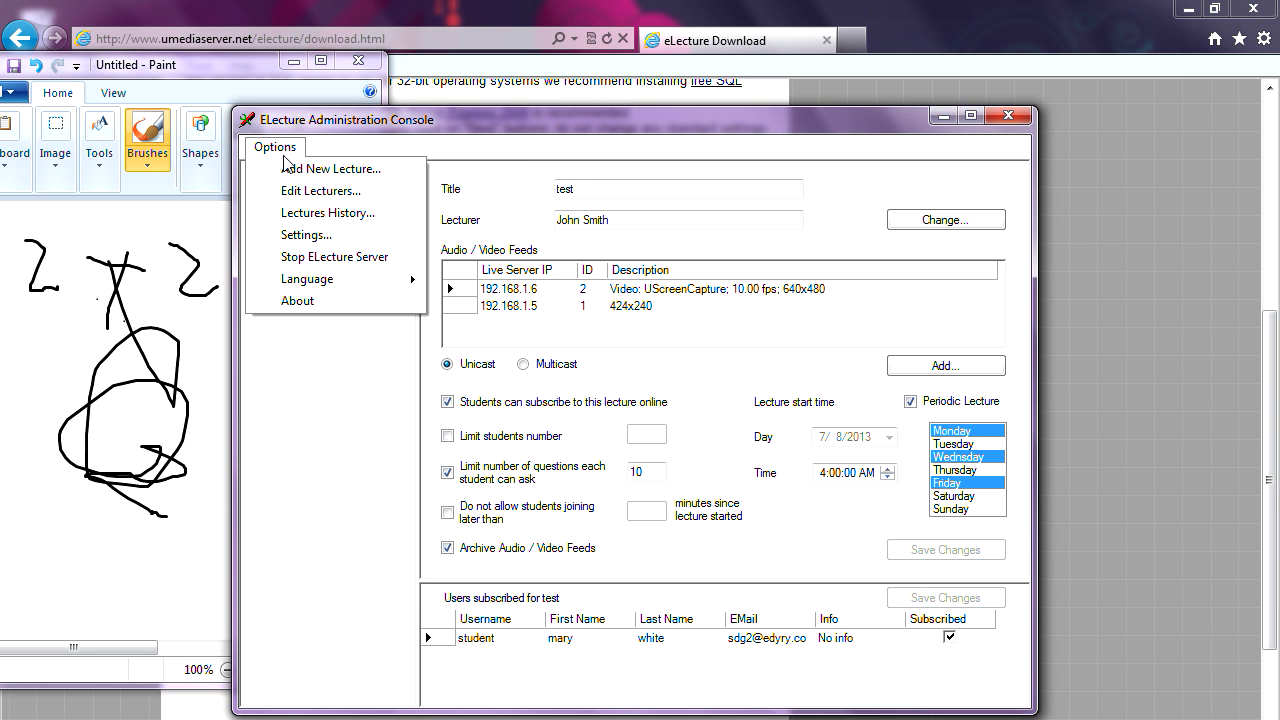
click(316, 214)
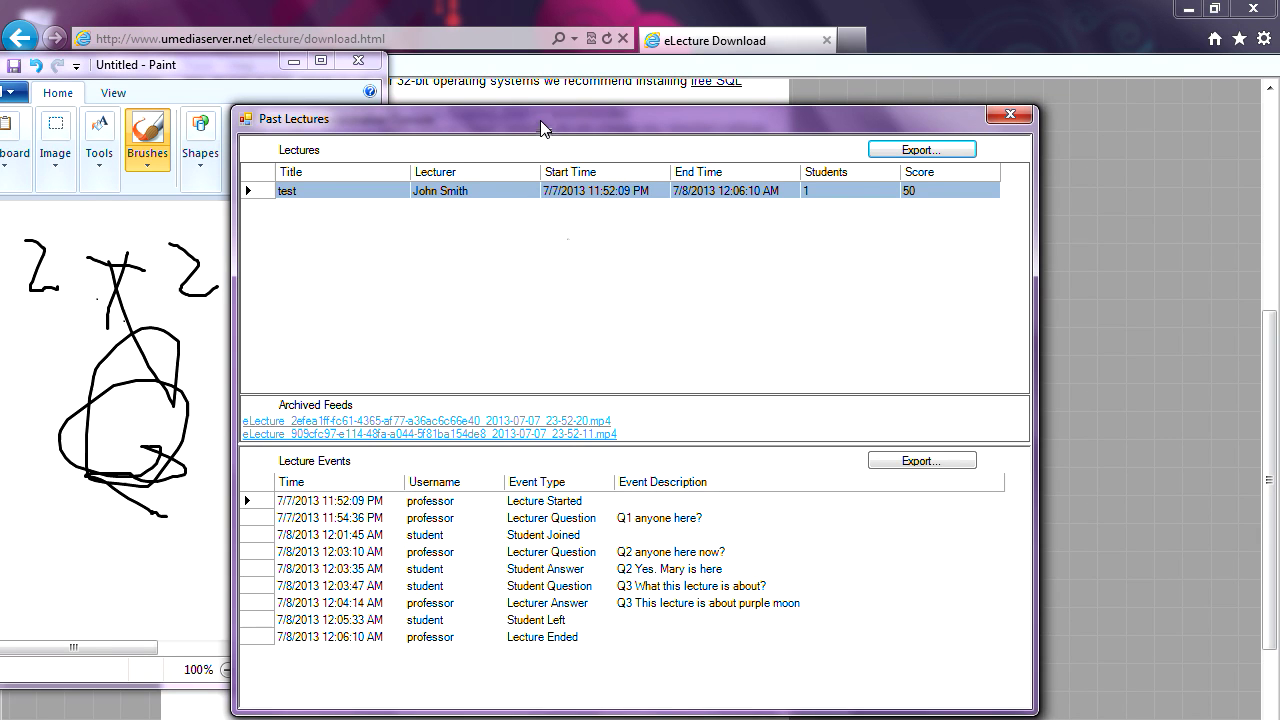
- Cancel an events export of 'test', then play its first archived .mp4 feed
drag(540, 120, 599, 97)
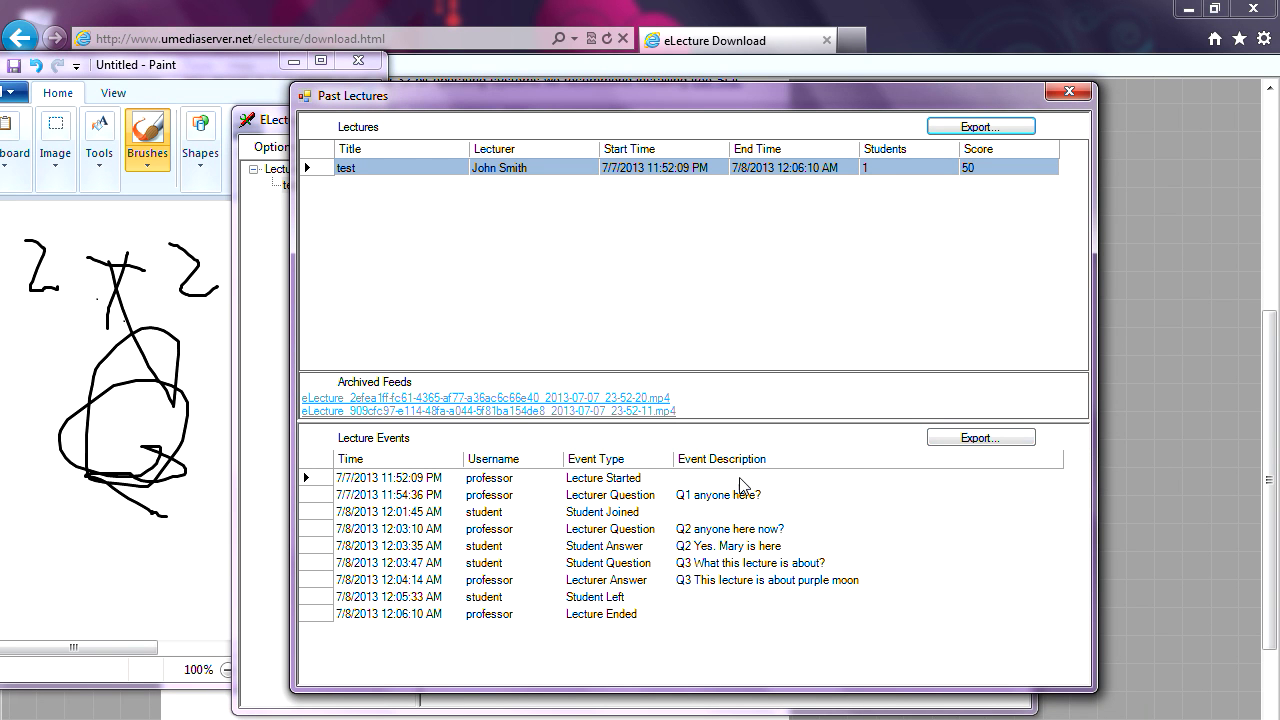
click(980, 437)
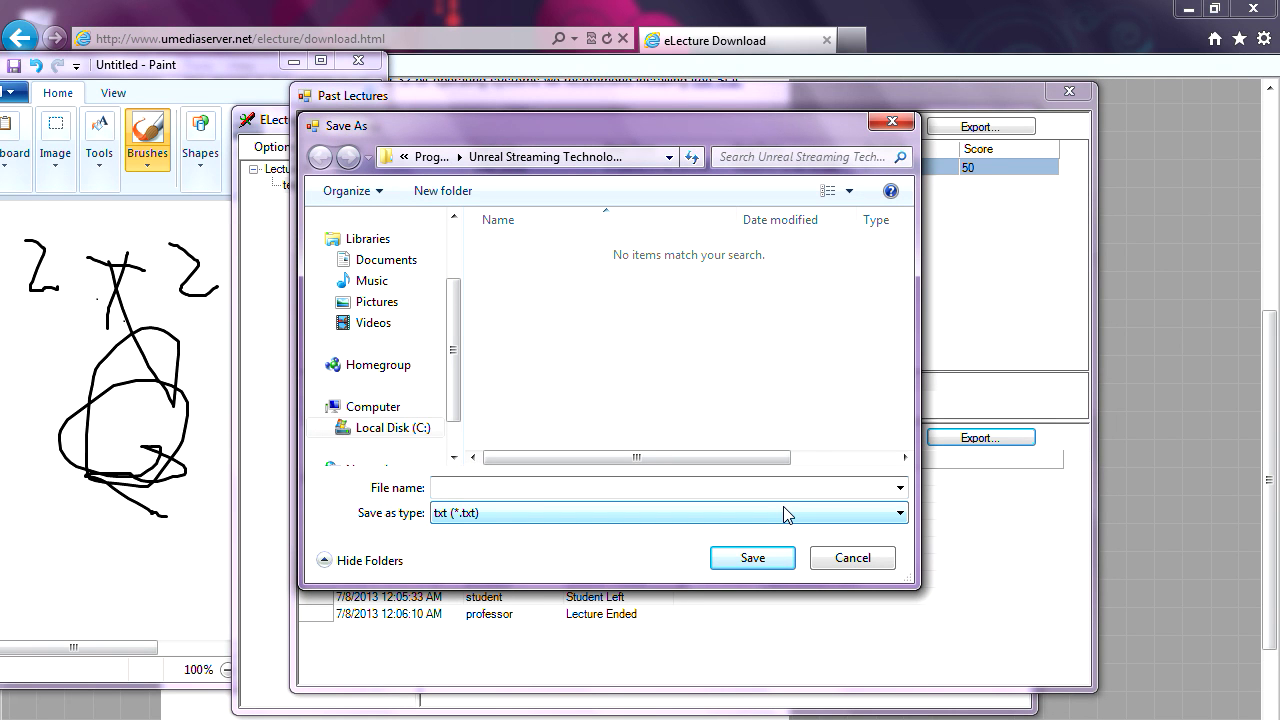
click(853, 558)
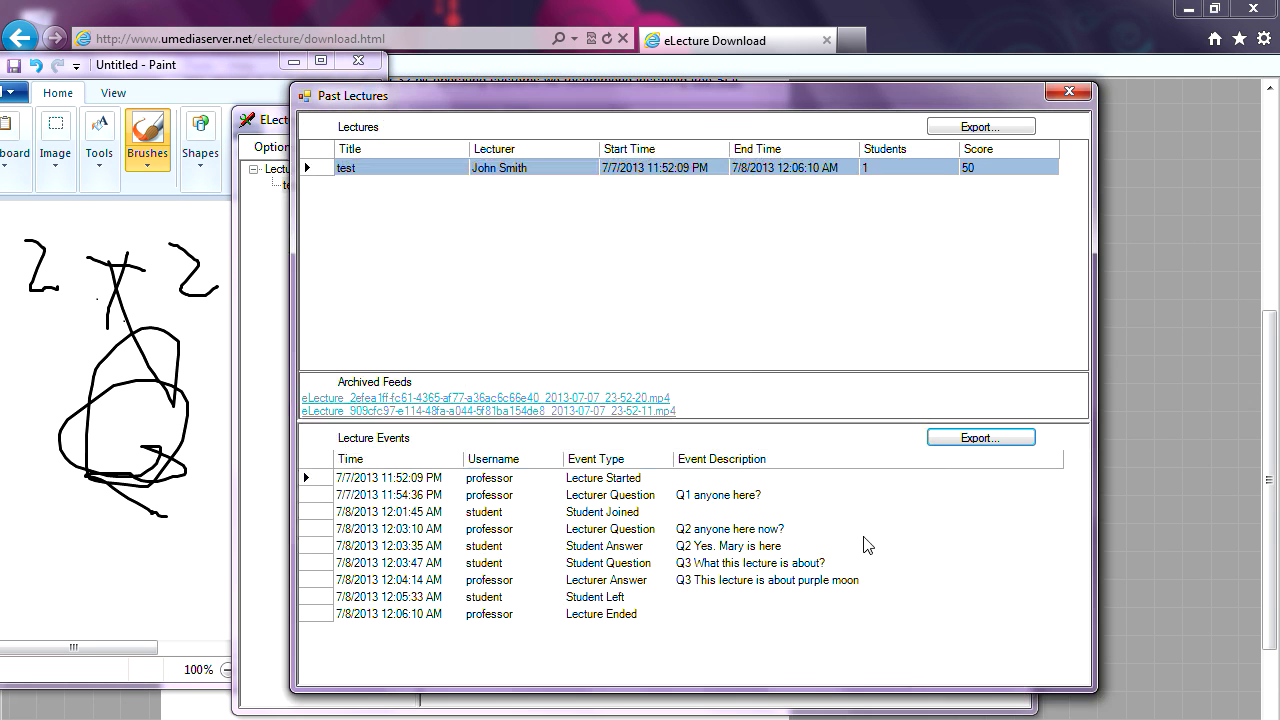
click(600, 400)
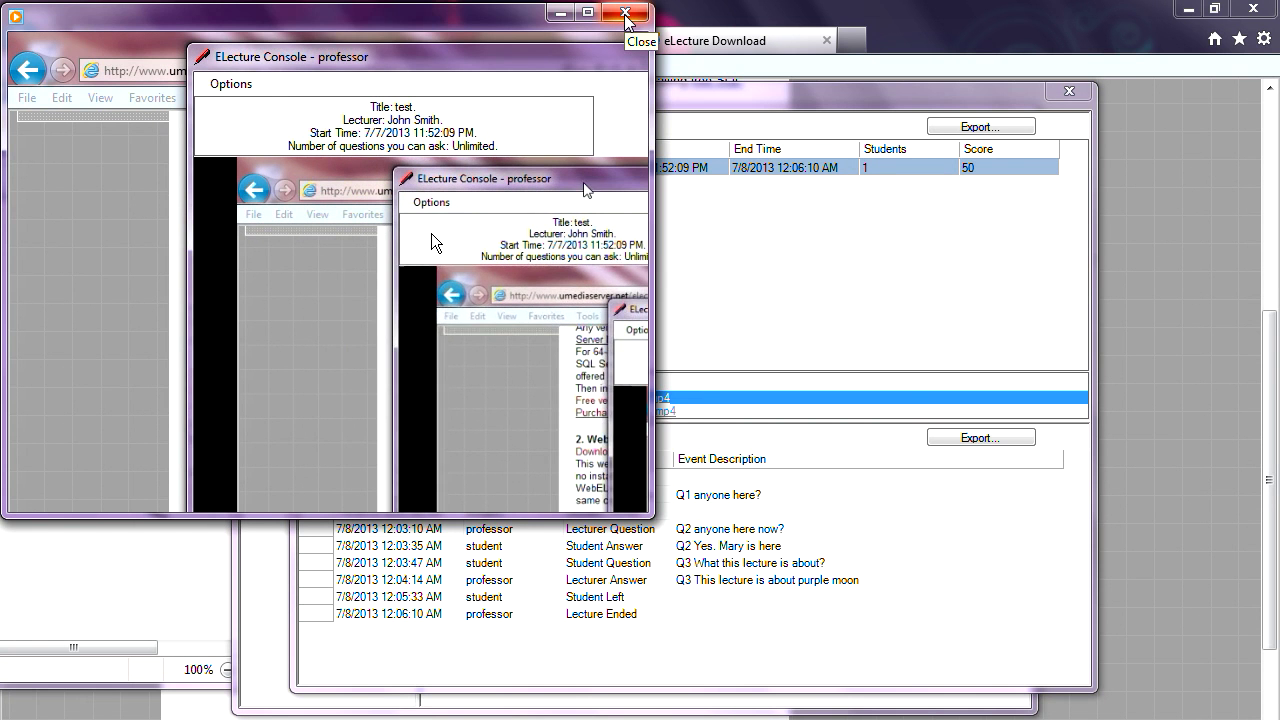
- Play the second archived webcam feed, skip ahead, then close the player and Past Lectures
click(625, 13)
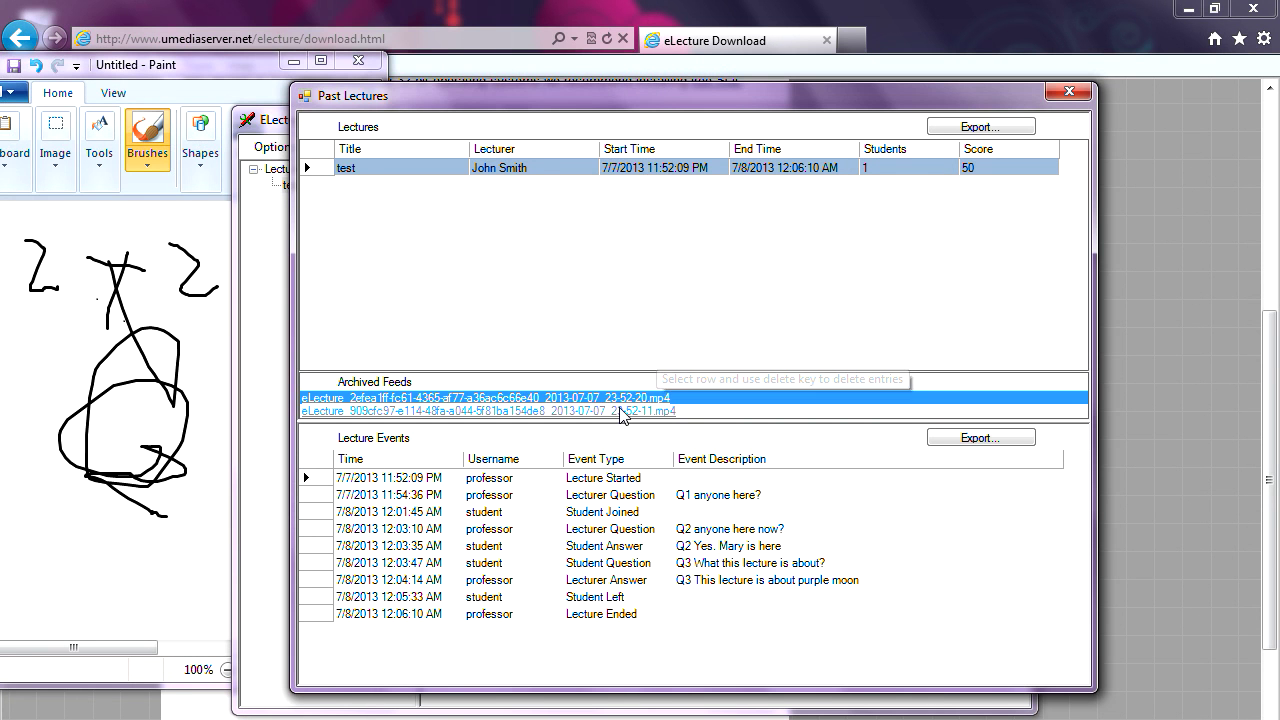
click(621, 411)
double_click(620, 411)
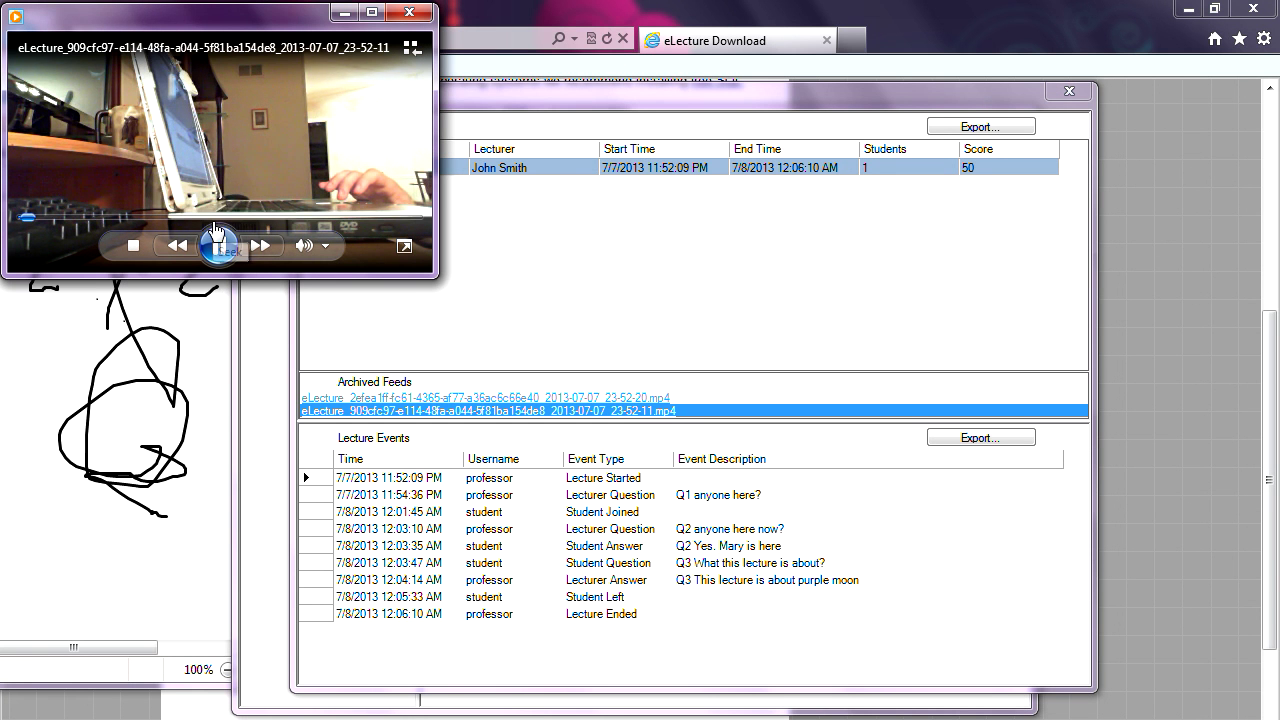
click(148, 218)
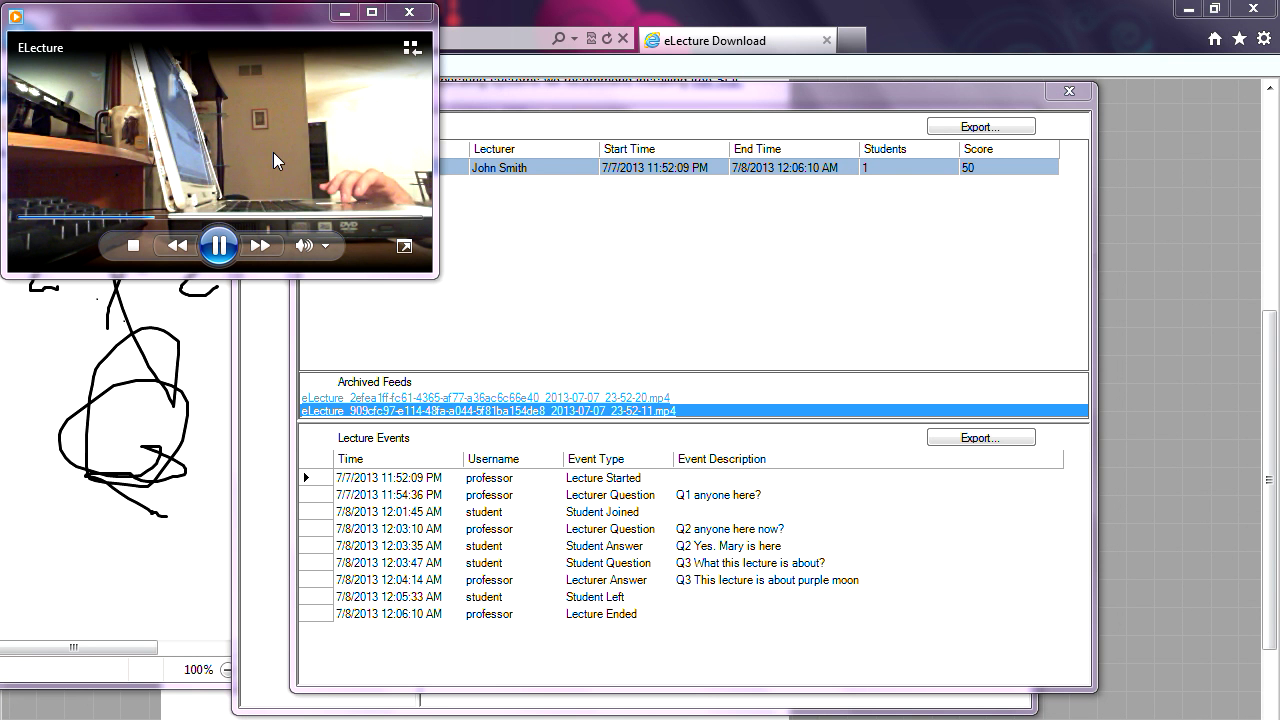
click(409, 13)
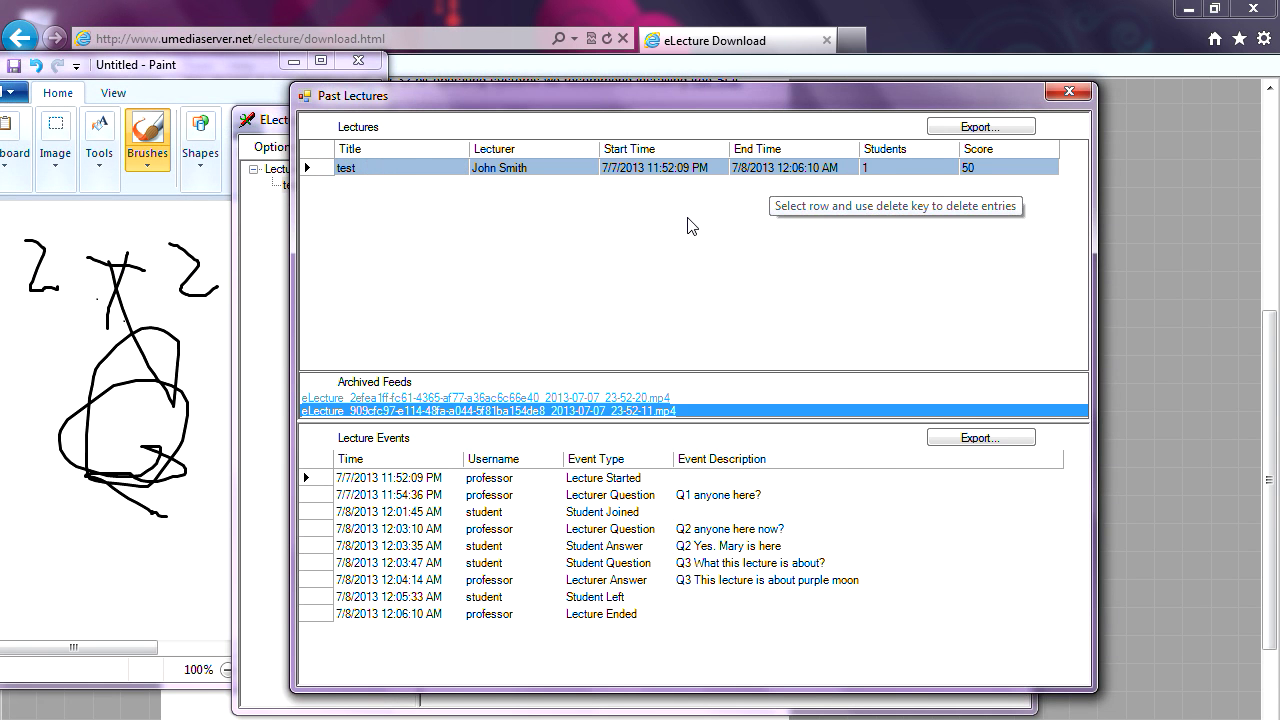
click(1072, 94)
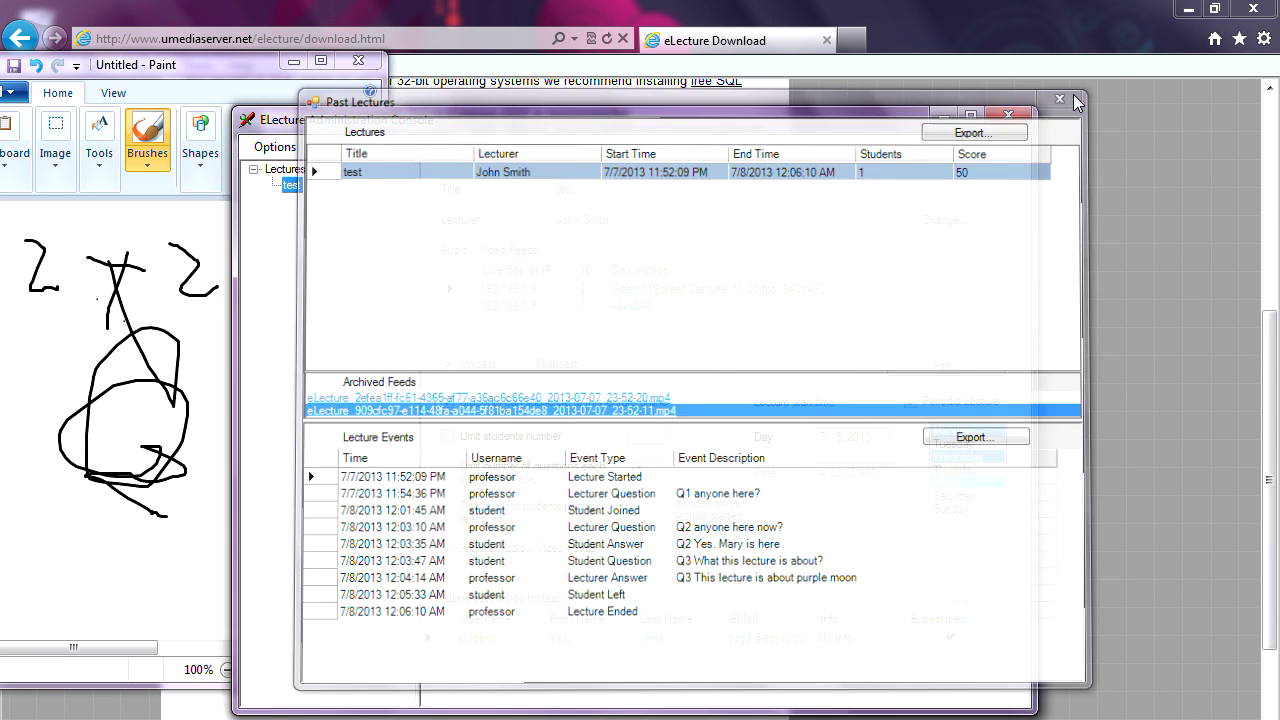
- Close Unreal Media Server Configuration and relaunch the Media Server Configurator from the Start menu
drag(662, 122, 666, 106)
click(371, 716)
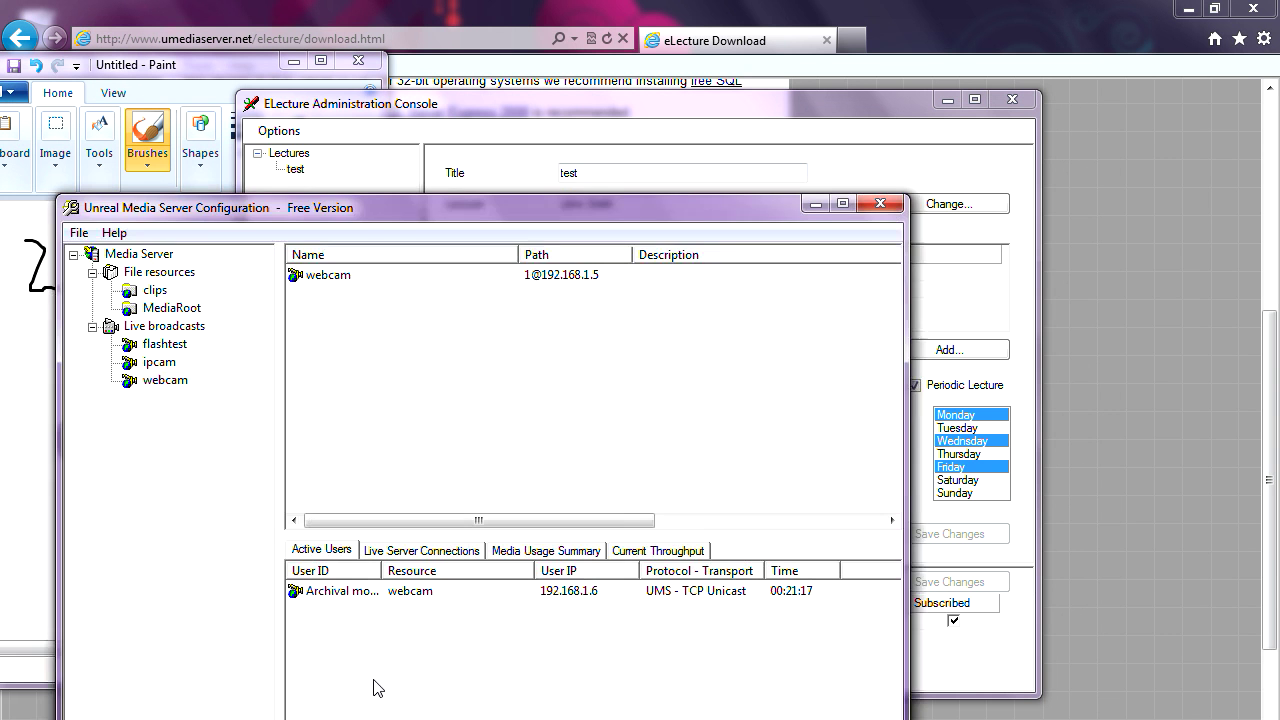
drag(560, 214, 781, 168)
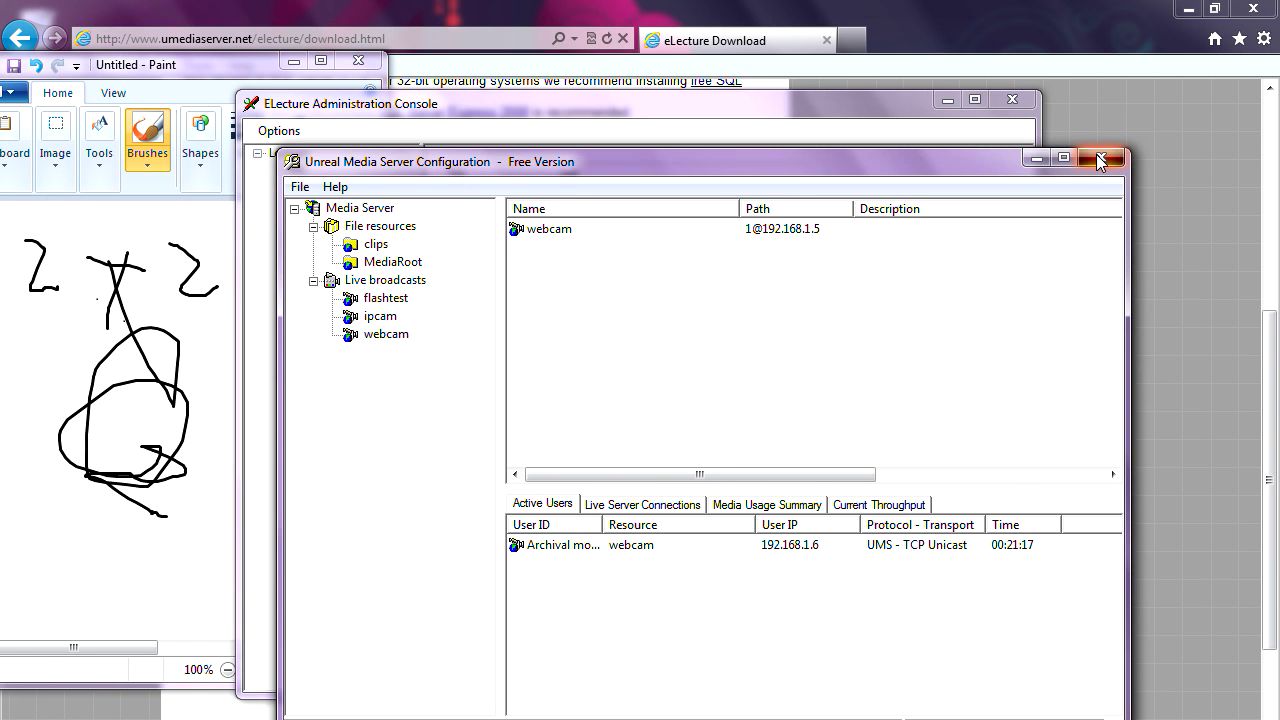
click(1106, 157)
click(26, 718)
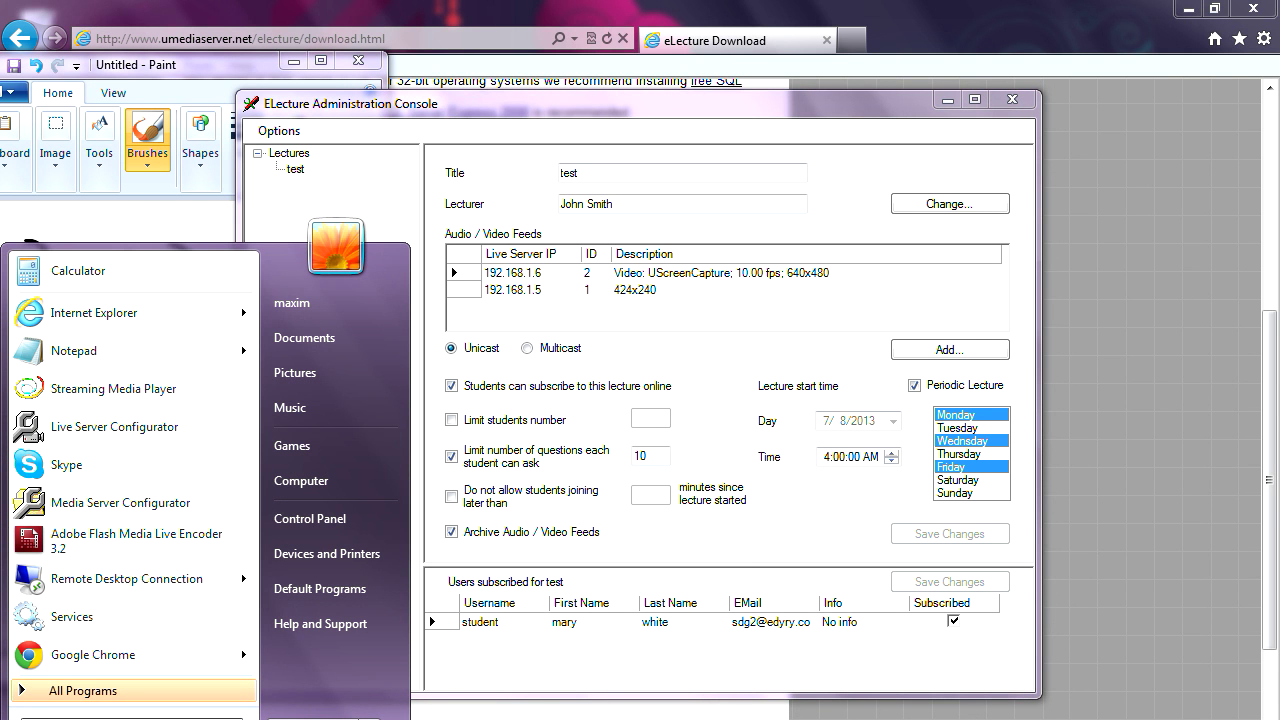
click(515, 410)
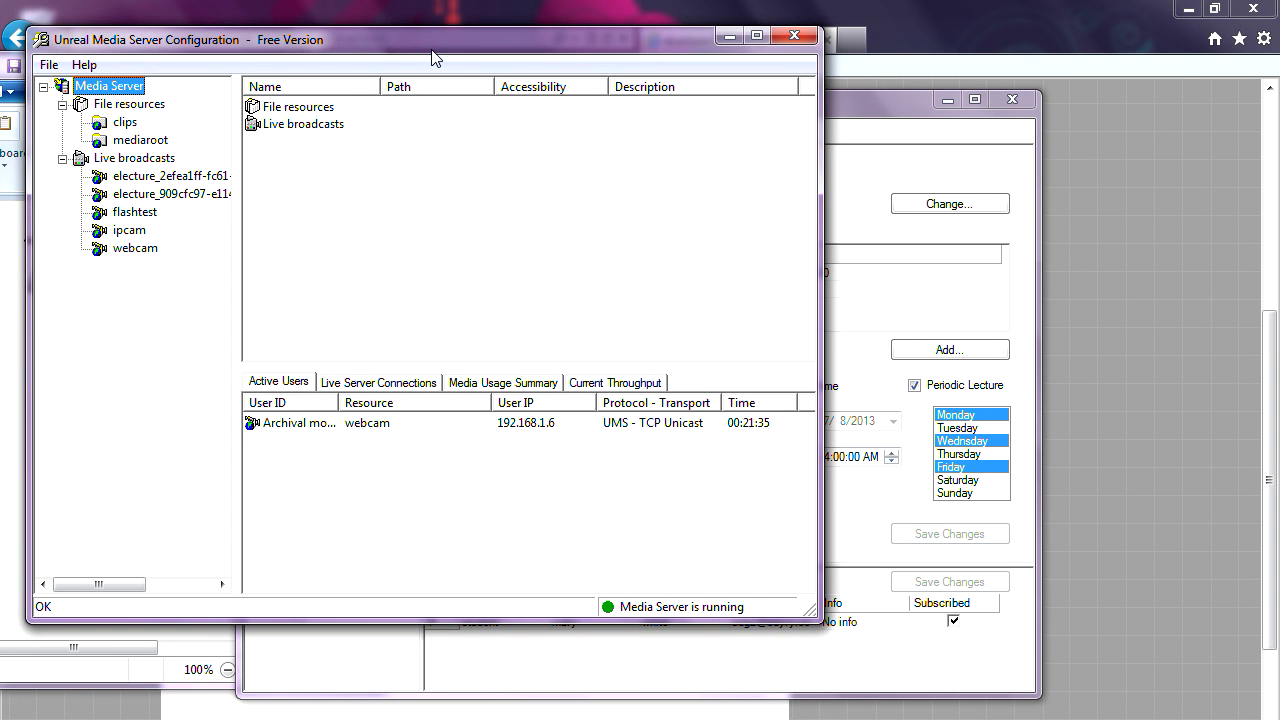
- Inspect both electure_ live broadcasts, including electure_909cfc97, the 'ELecture feed for test'
drag(441, 38, 566, 122)
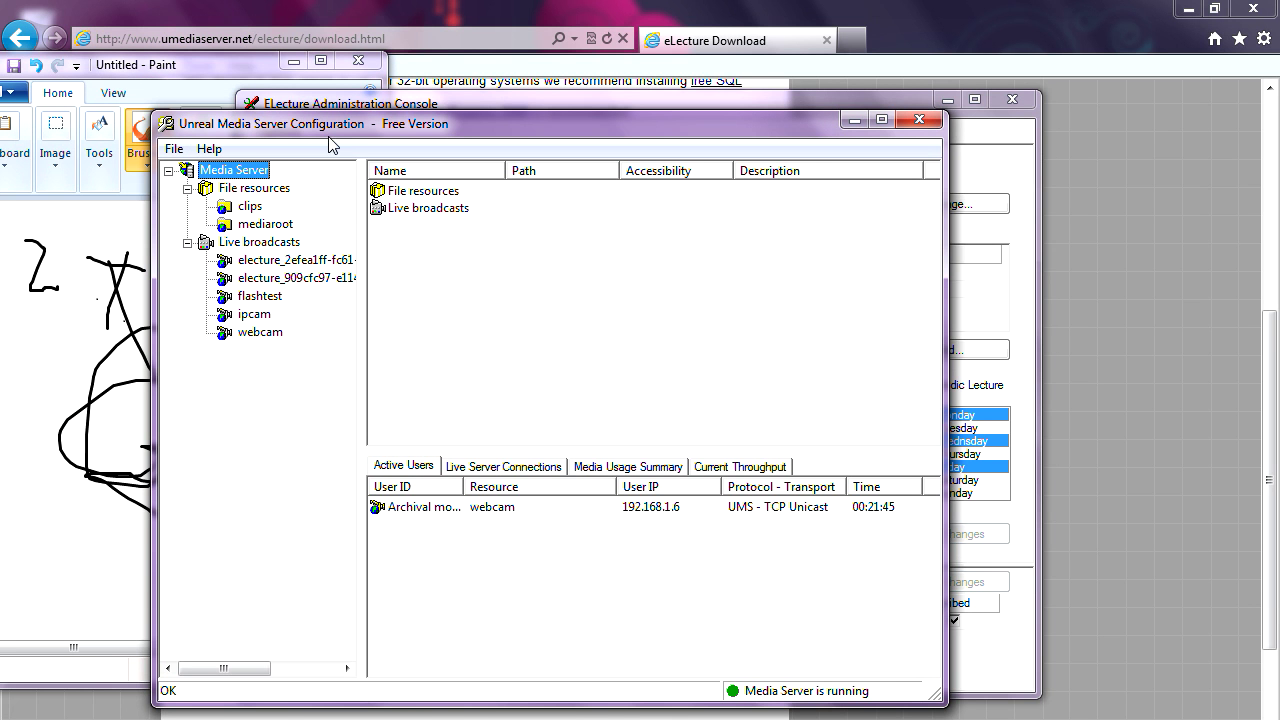
drag(337, 124, 315, 109)
click(261, 246)
click(254, 265)
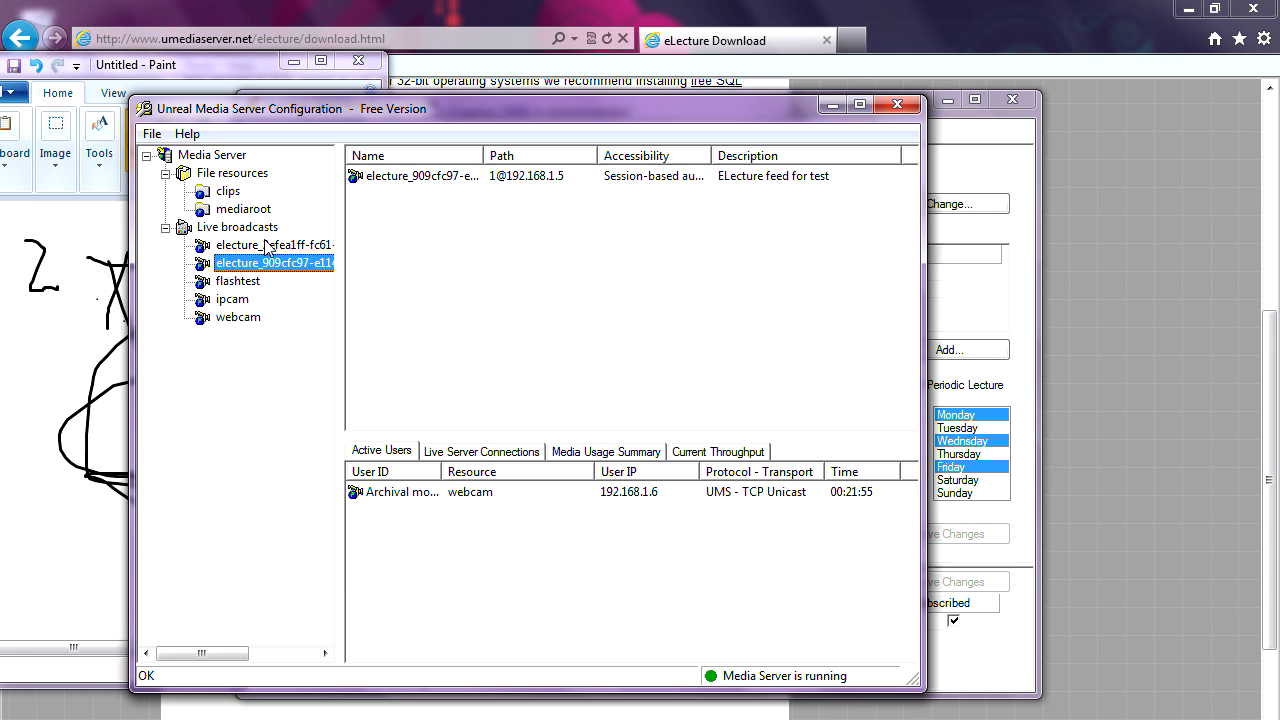
- Arrange the configuration window beside the Administration Console and bring the console to the front
mouse_move(394, 106)
mouse_down()
mouse_move(420, 269)
mouse_move(465, 172)
mouse_move(494, 236)
mouse_move(553, 248)
mouse_up()
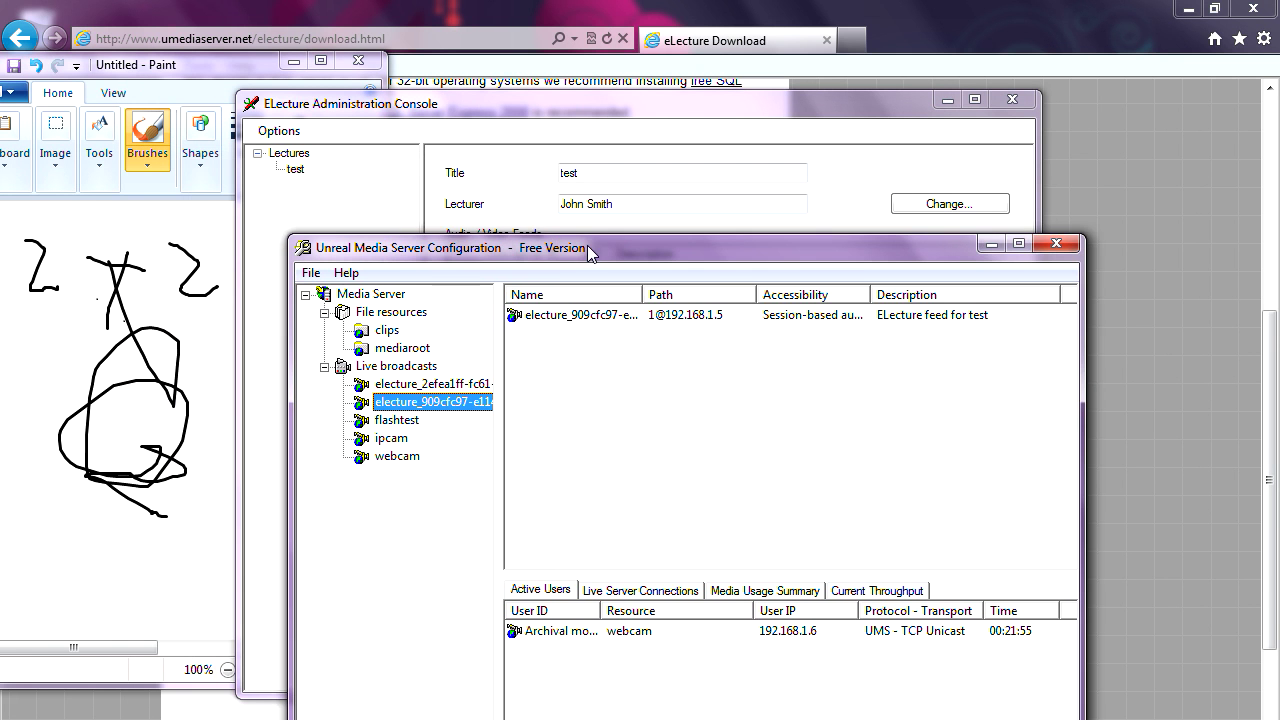
drag(863, 253, 934, 220)
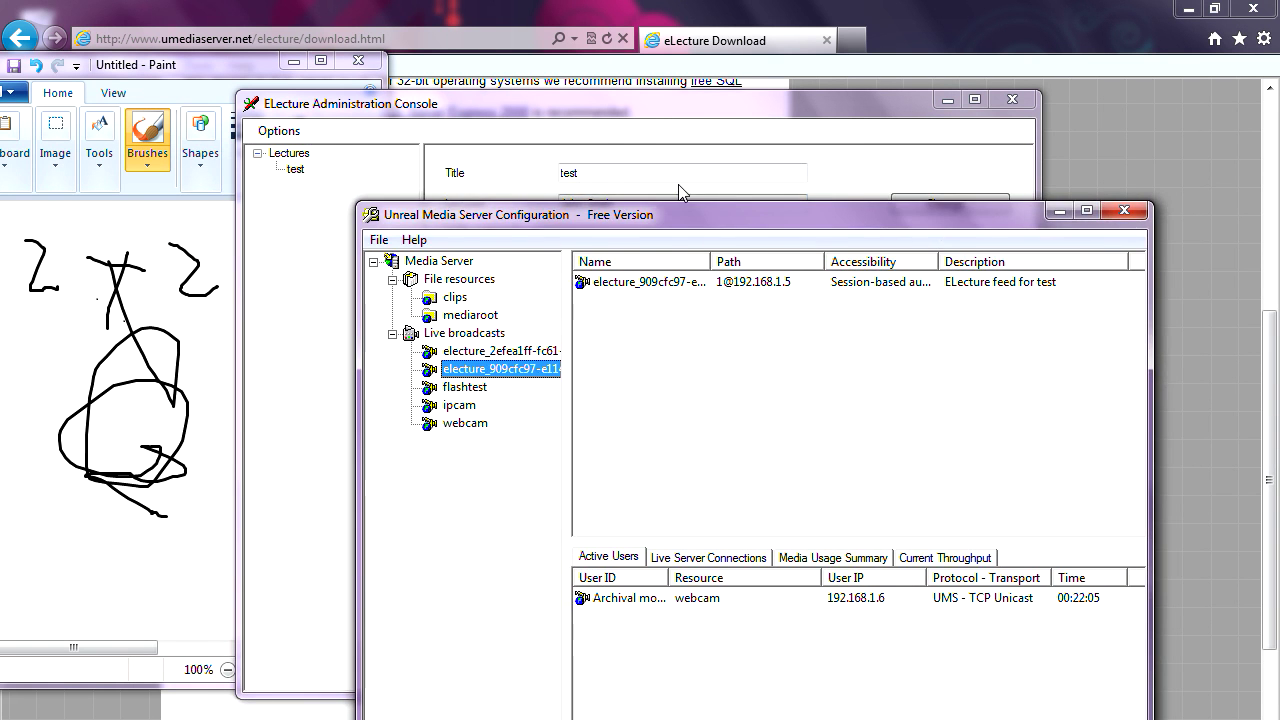
click(584, 100)
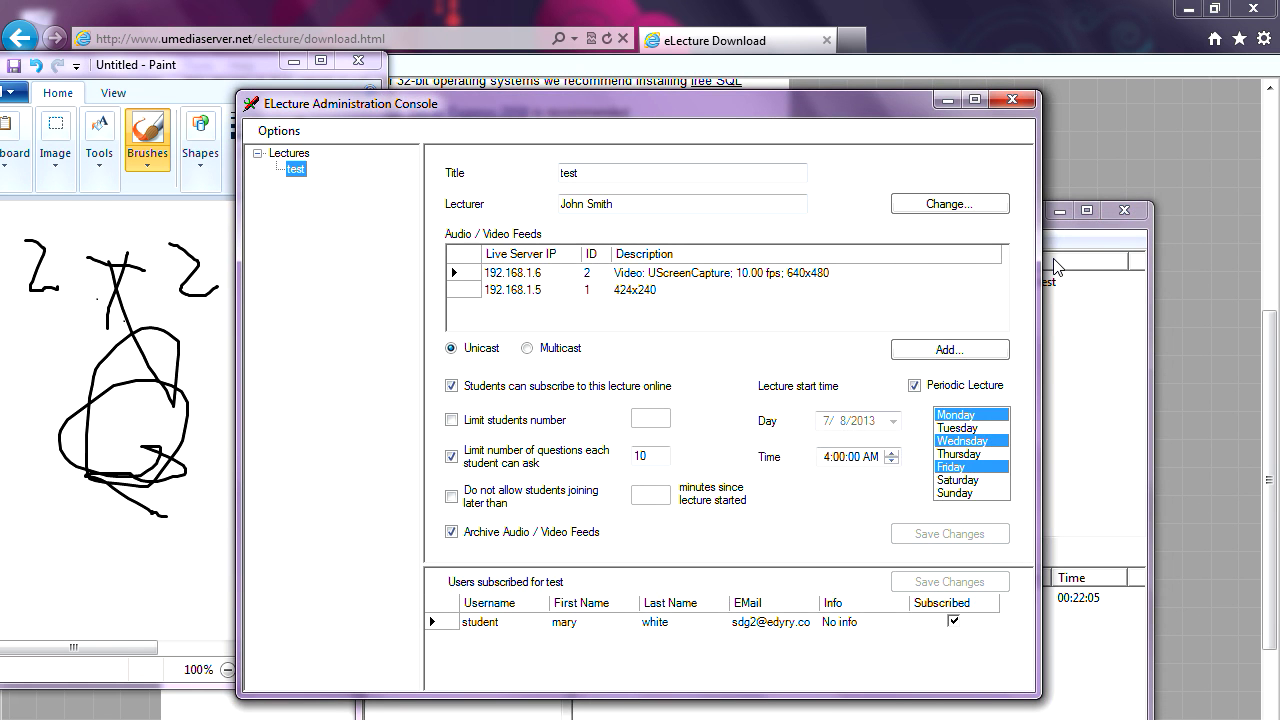
click(1090, 250)
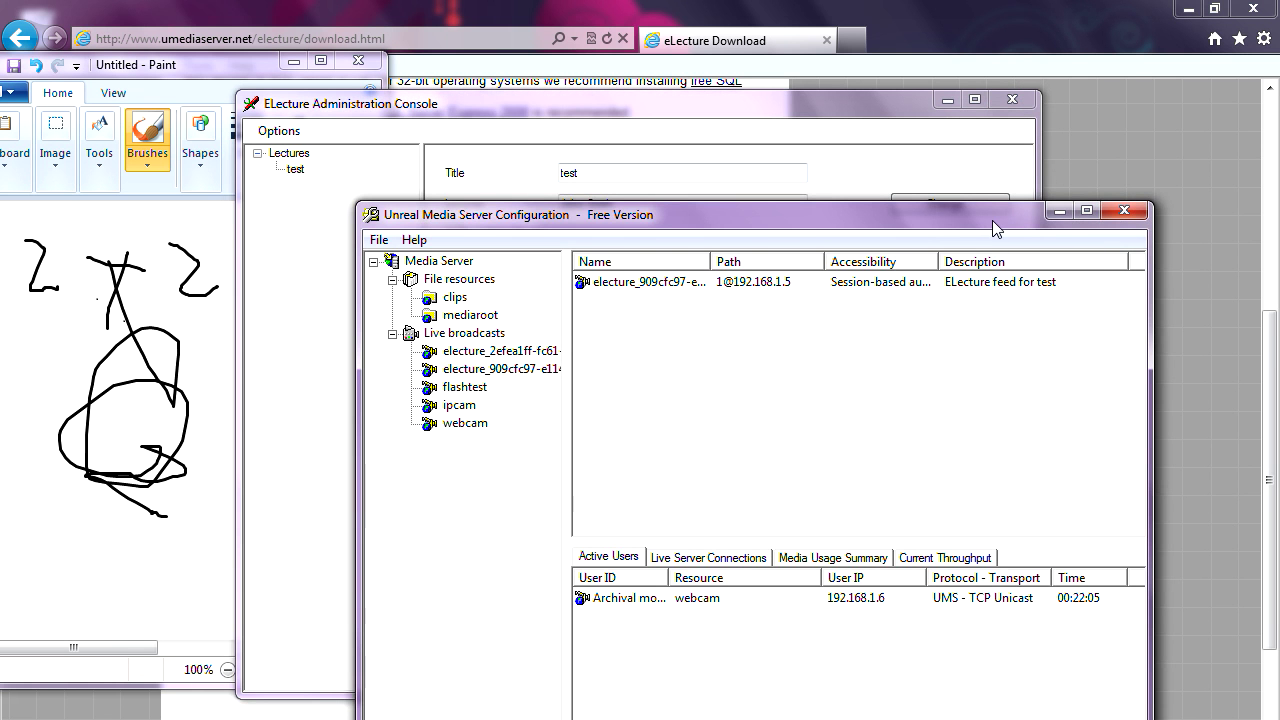
drag(993, 221, 989, 243)
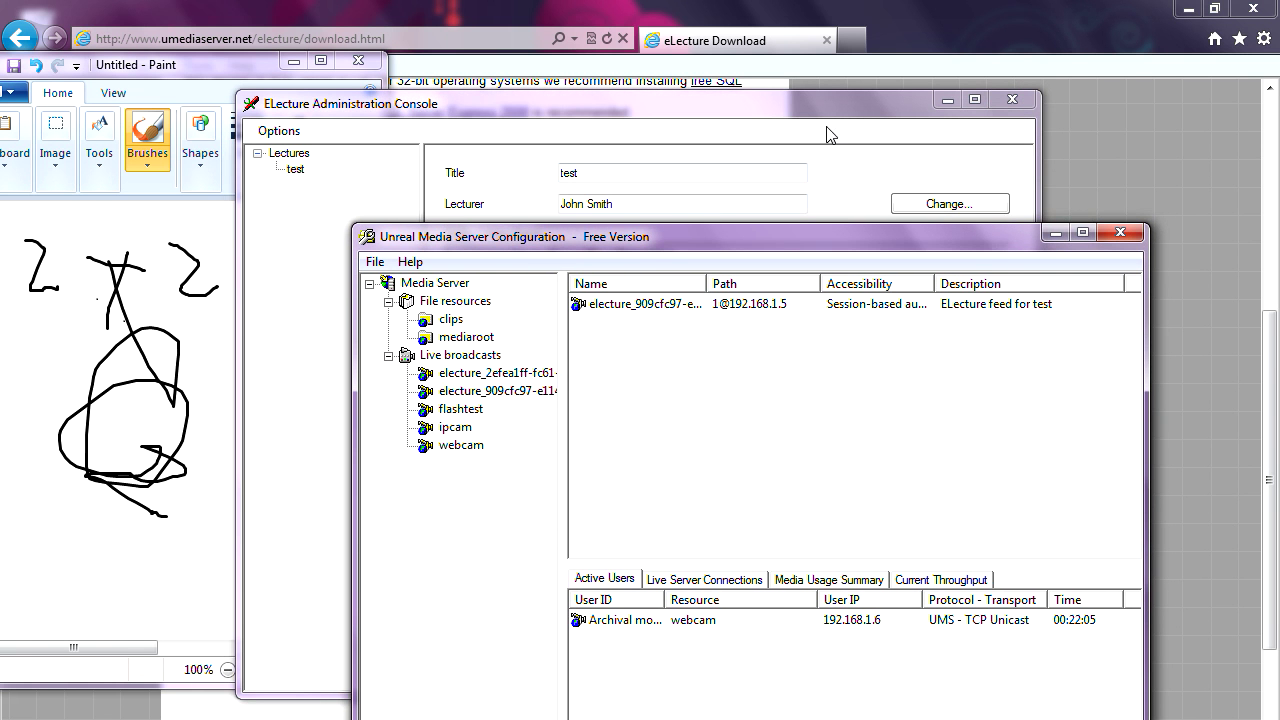
click(730, 102)
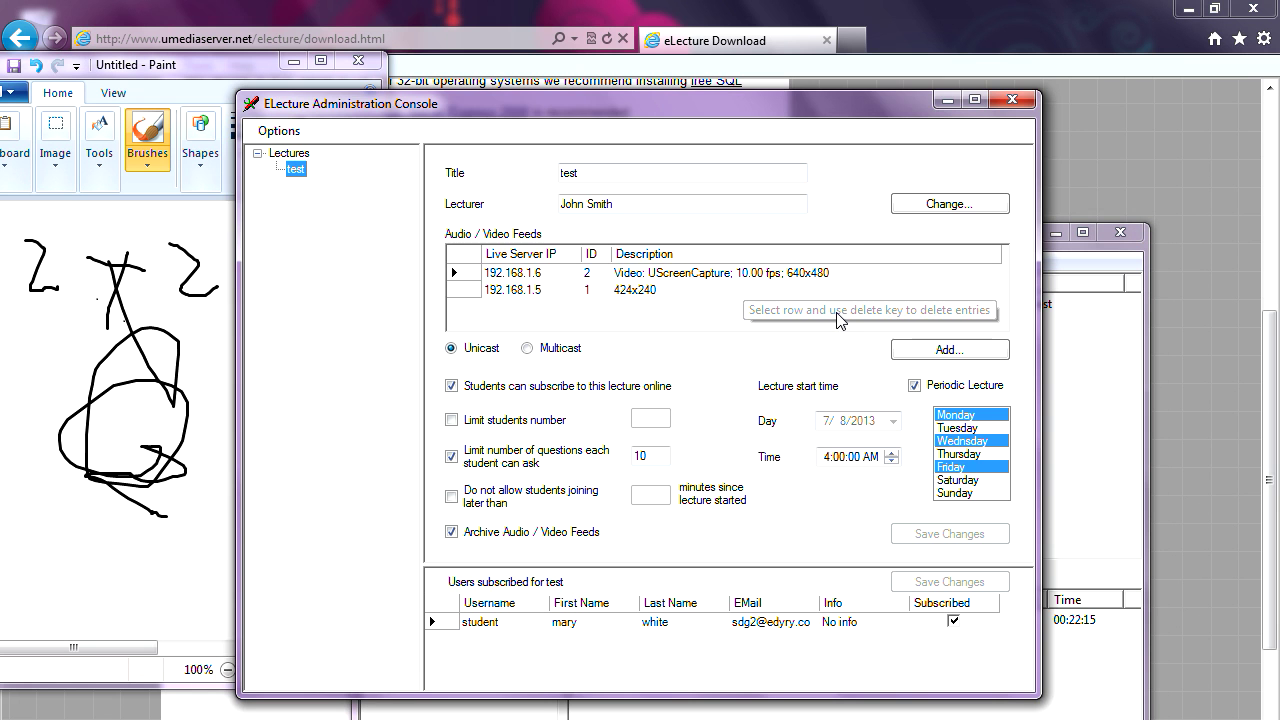
- Start adding an RTSP/RTMP/MMS/MPEG2-TS live feed, then close Choose Feeds without adding it
click(934, 355)
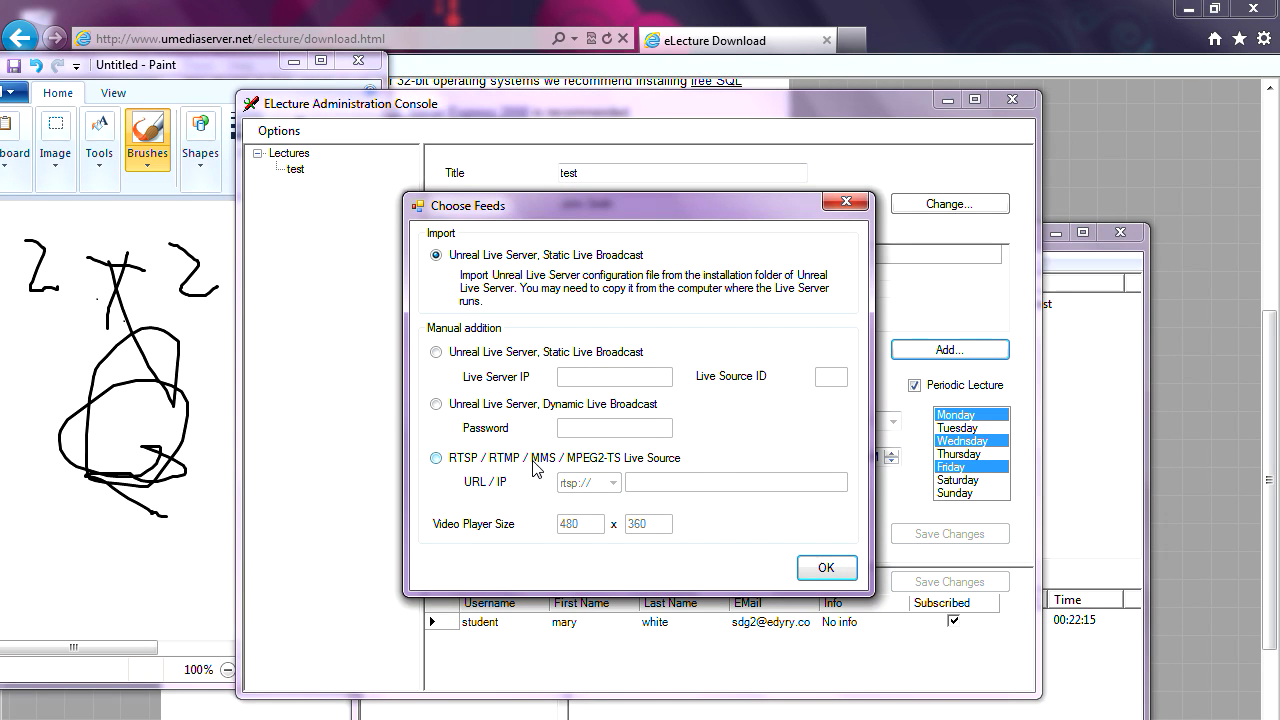
click(599, 461)
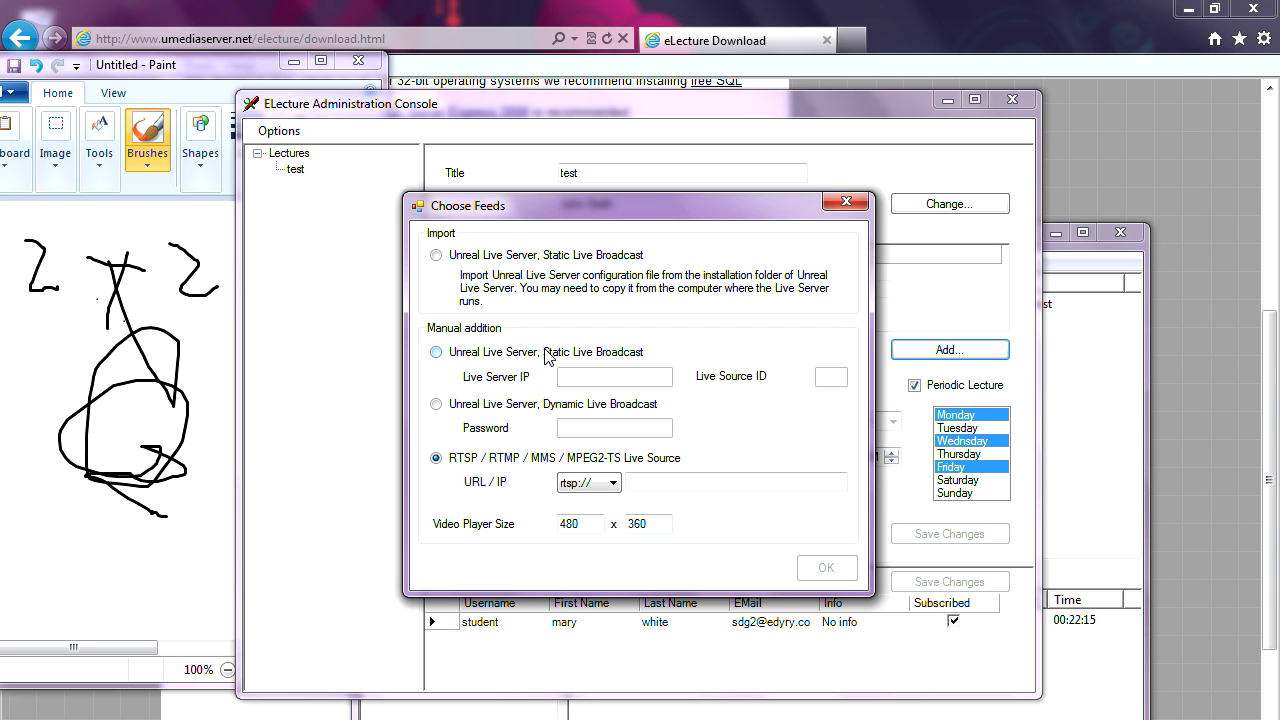
drag(637, 217, 609, 255)
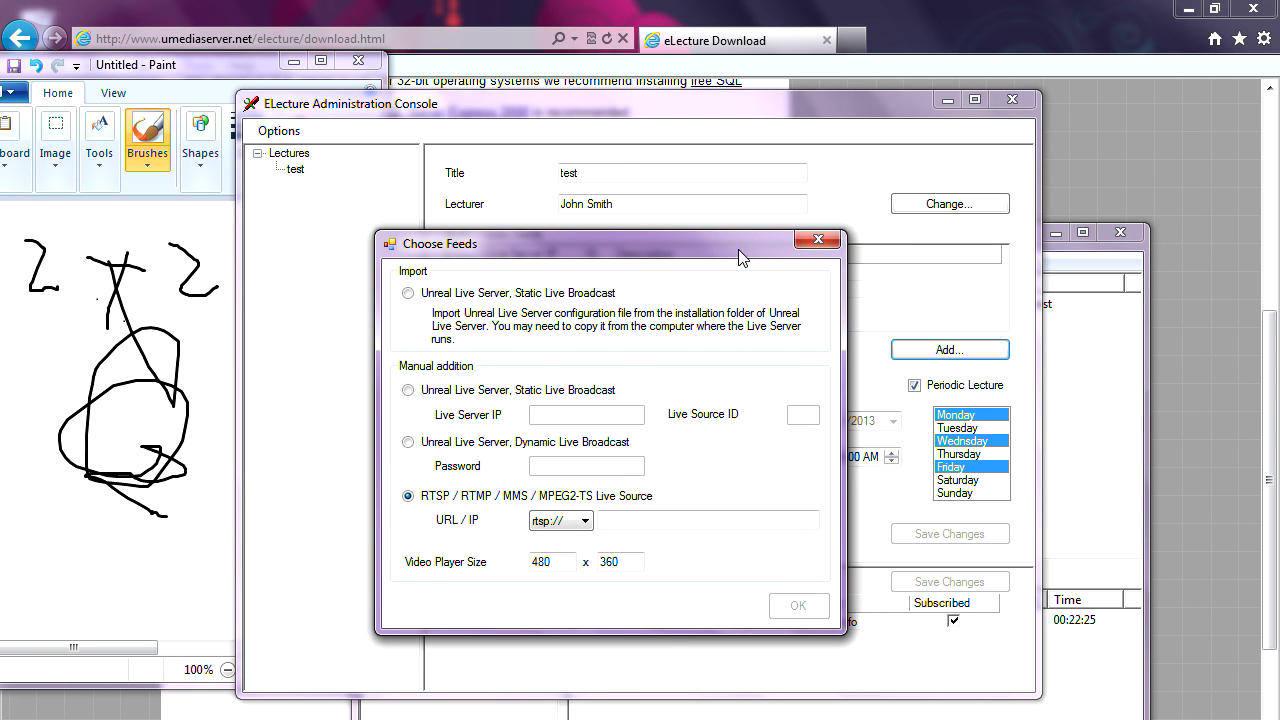
click(820, 239)
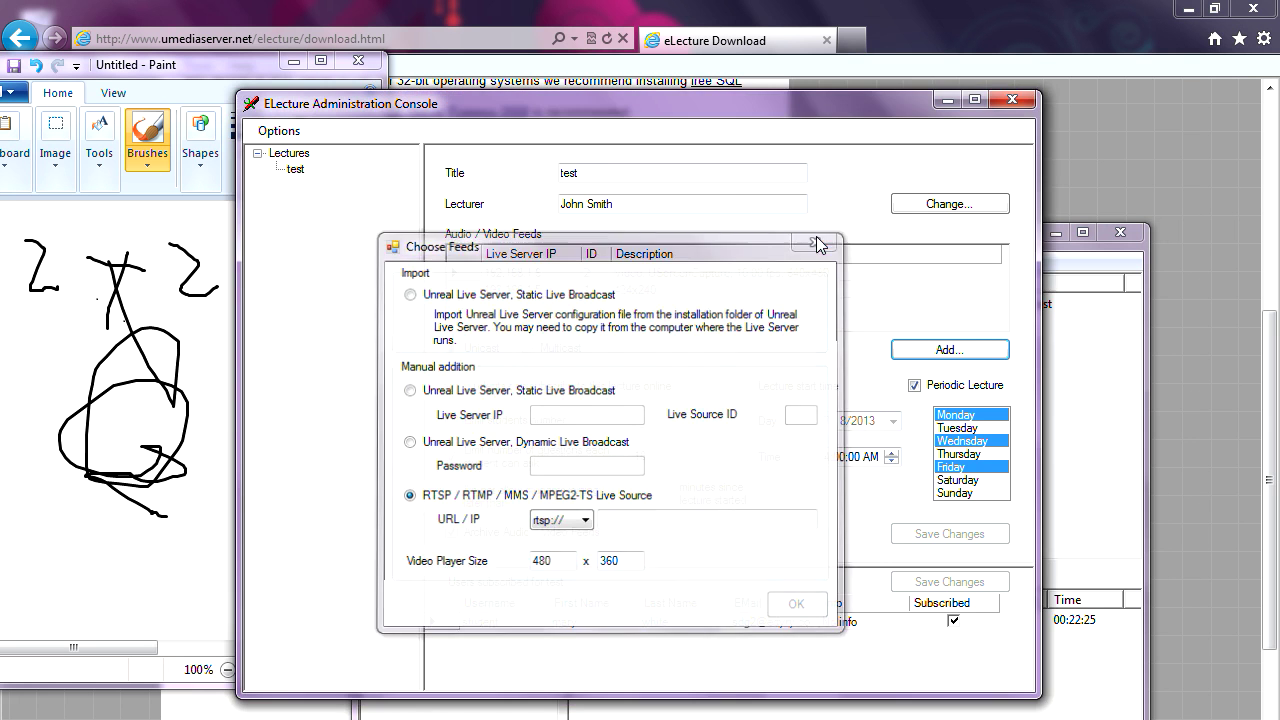
click(1066, 253)
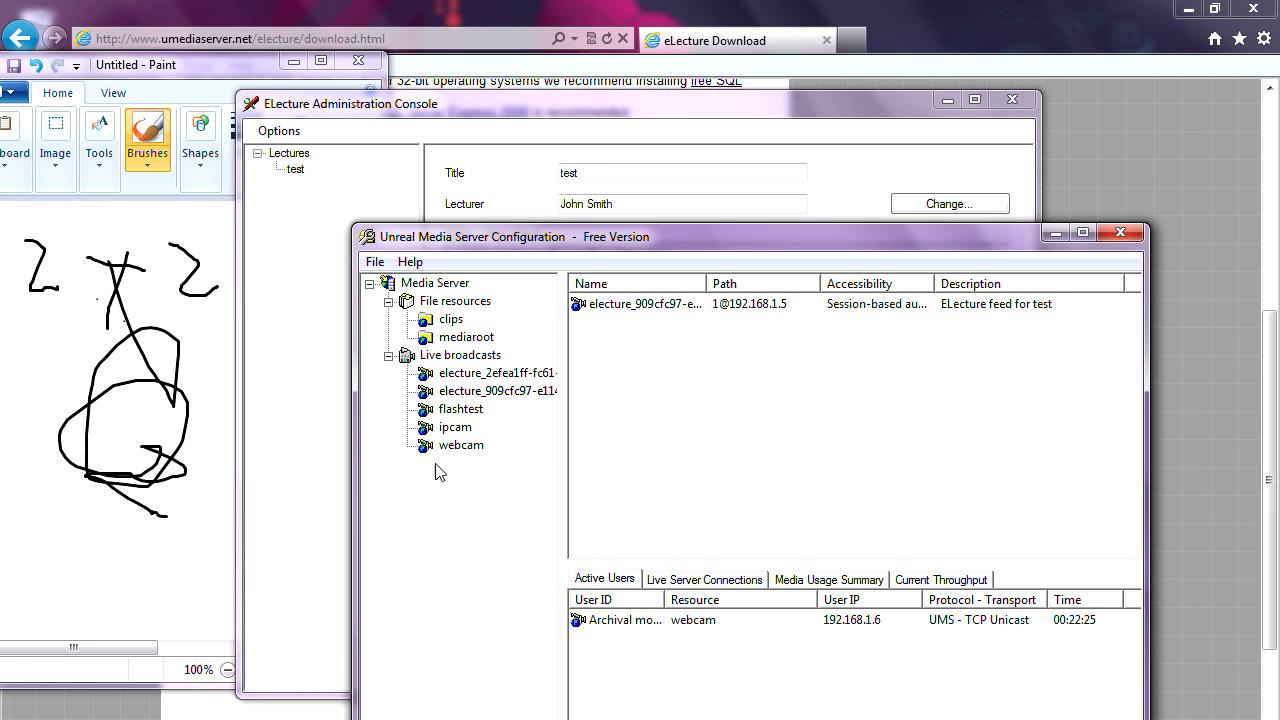
- Dismiss the ipcam context menu and compare the two electure_ broadcasts' details
right_click(463, 432)
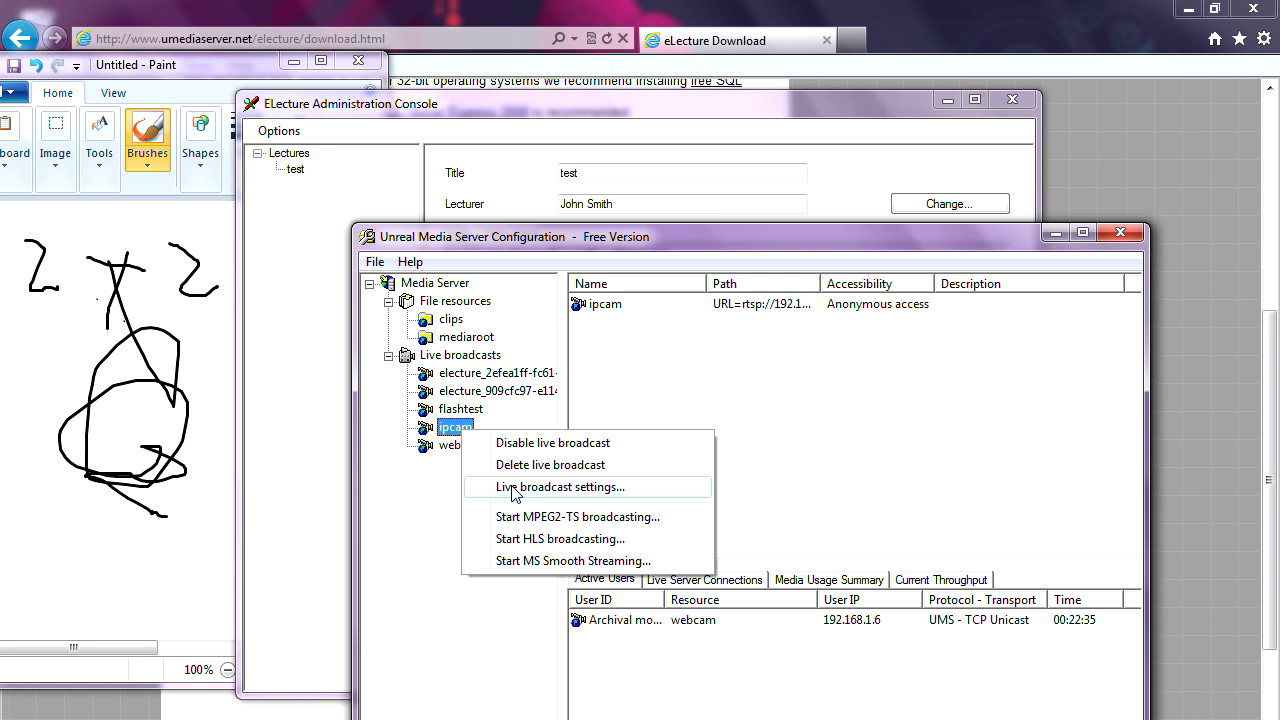
click(437, 477)
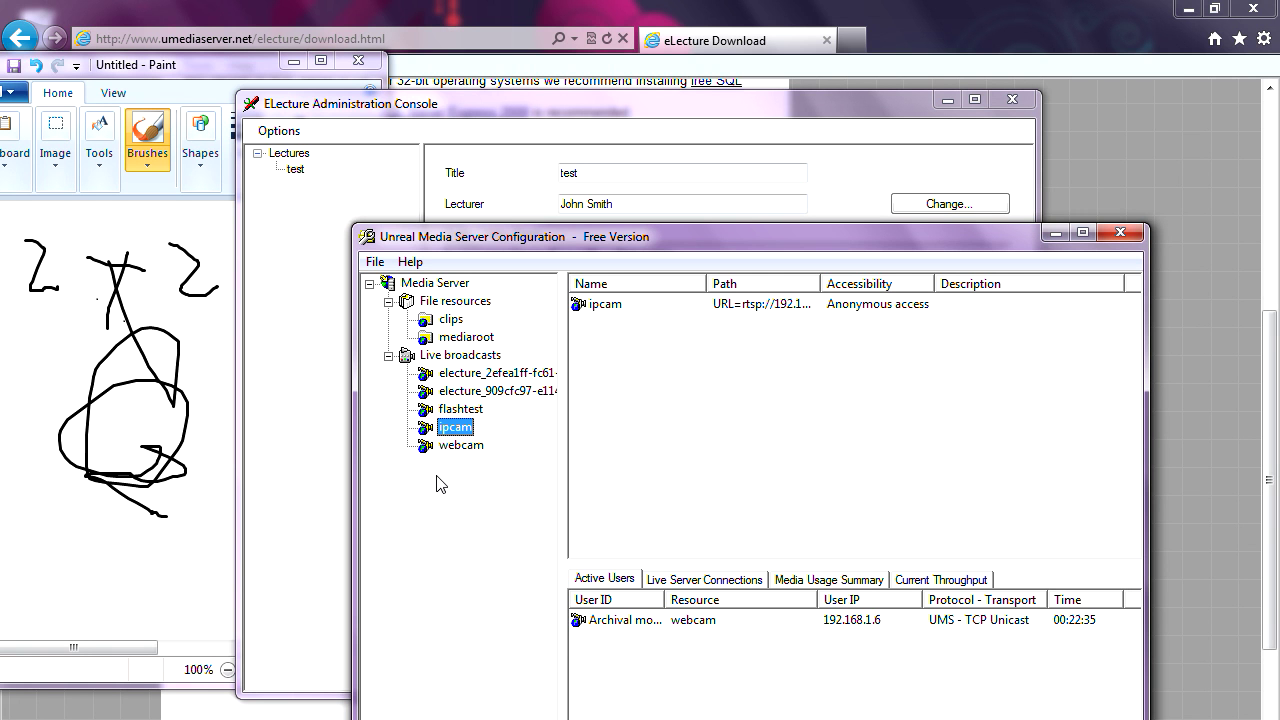
click(493, 377)
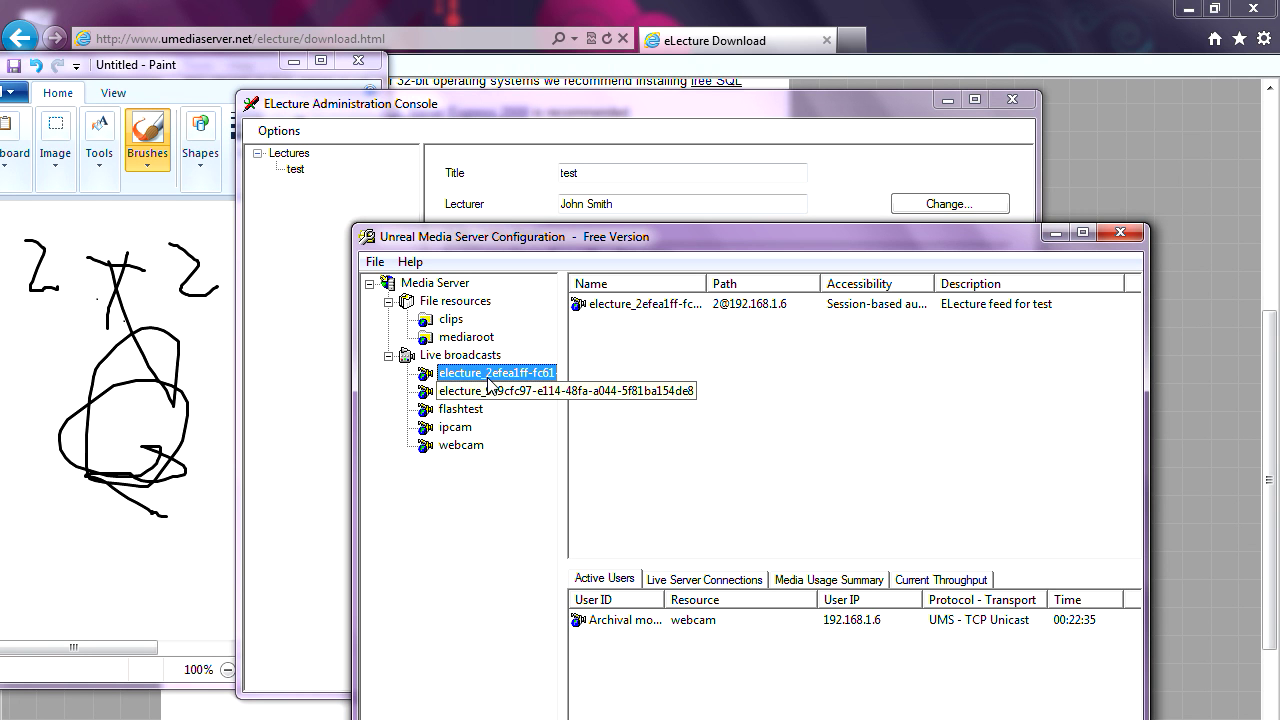
click(487, 392)
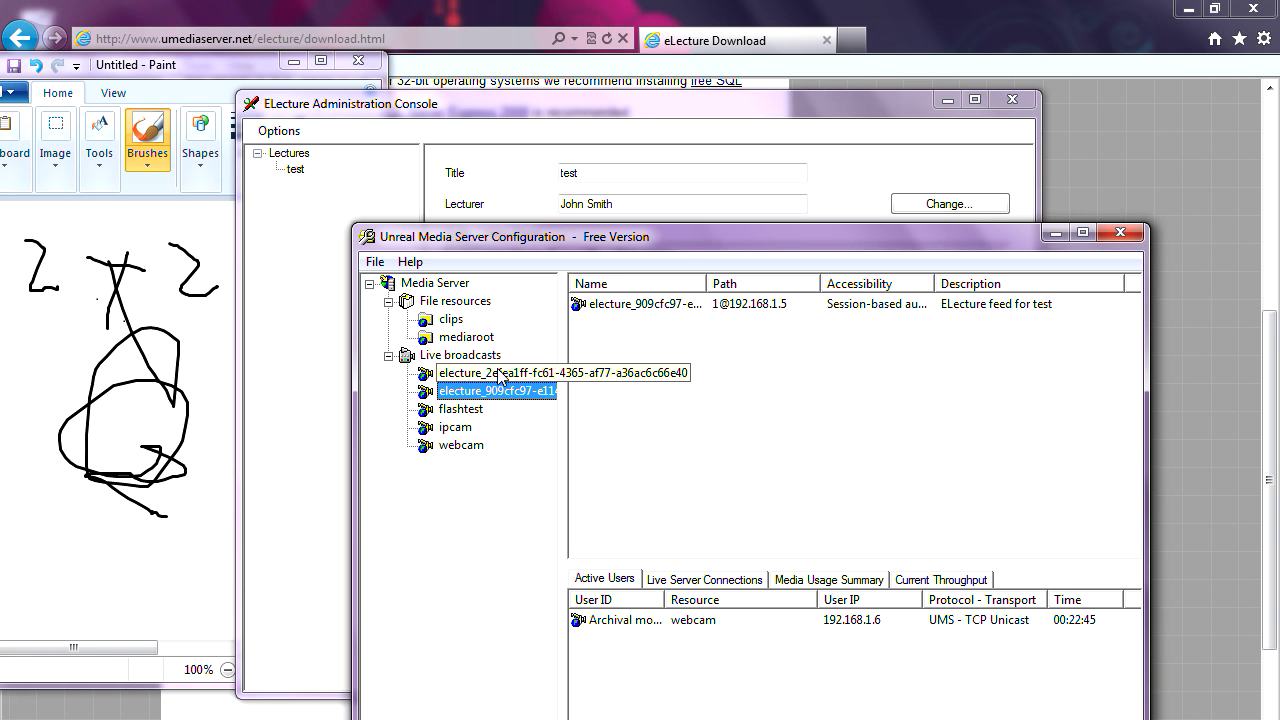
click(499, 376)
click(497, 392)
click(510, 374)
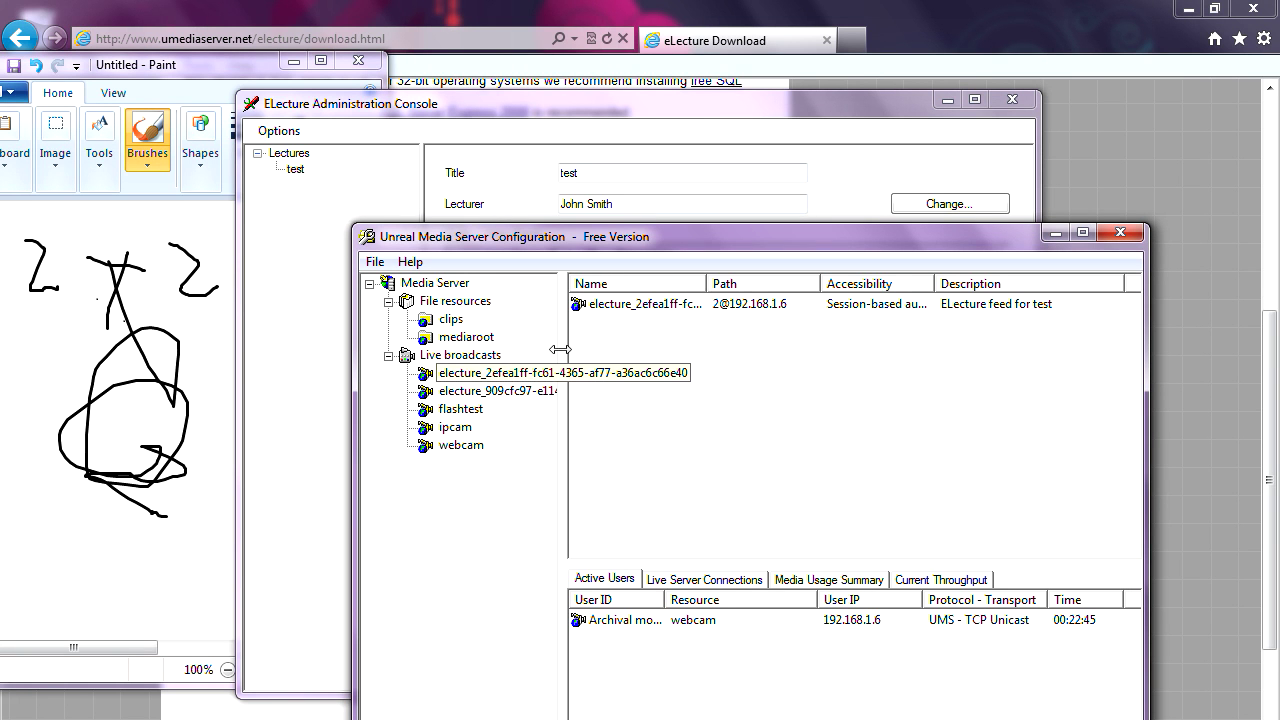
- Widen the Accessibility column to show 'Session-based authentication' in full, and reposition the window
drag(934, 284, 1031, 287)
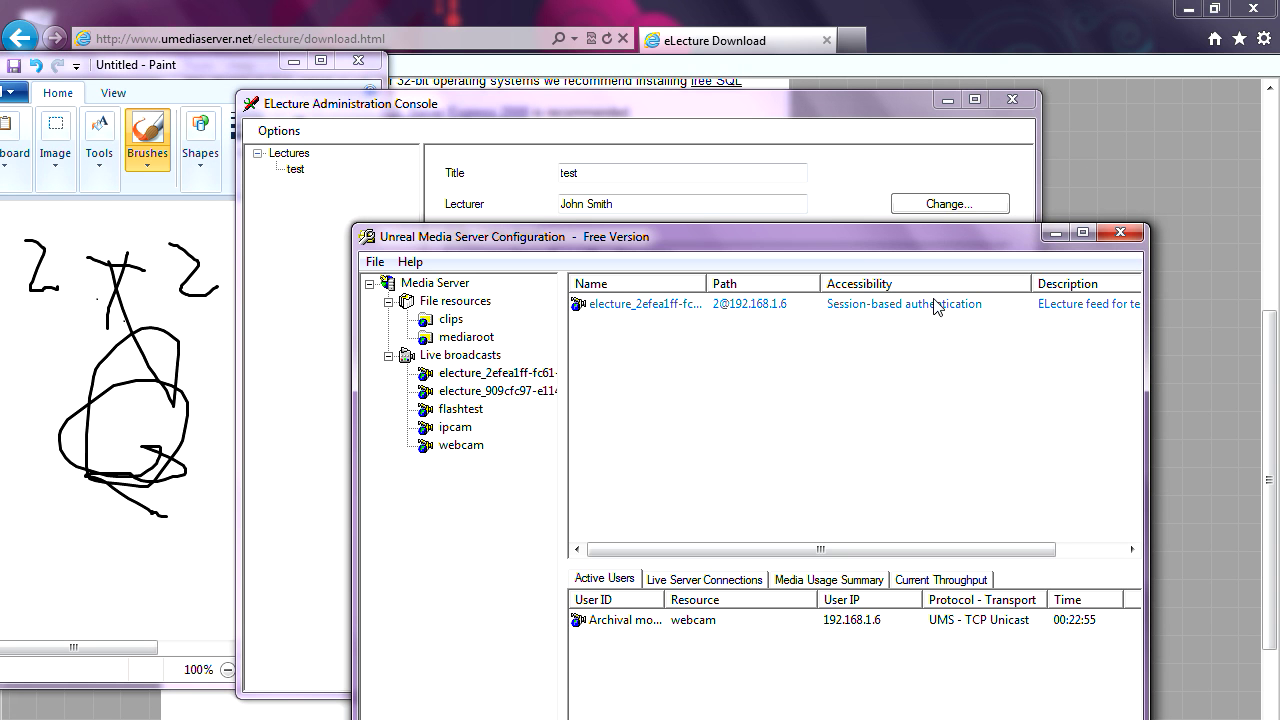
drag(855, 242, 878, 183)
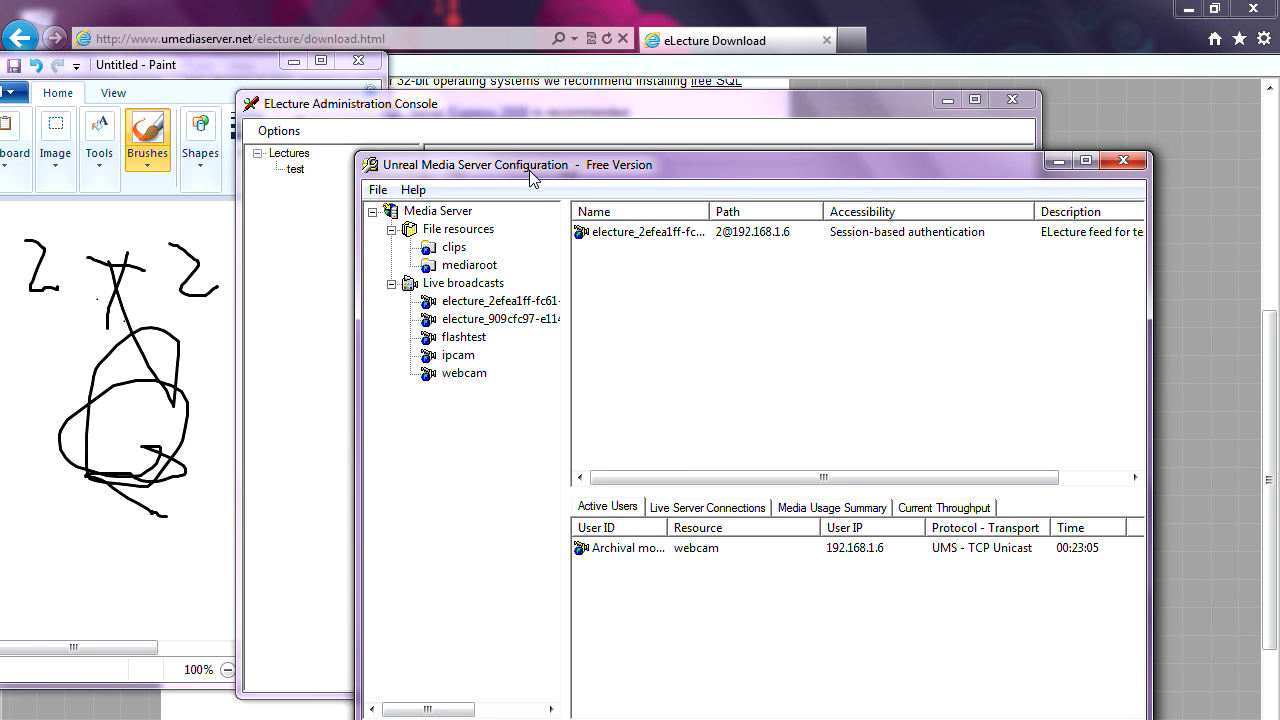
drag(529, 170, 587, 152)
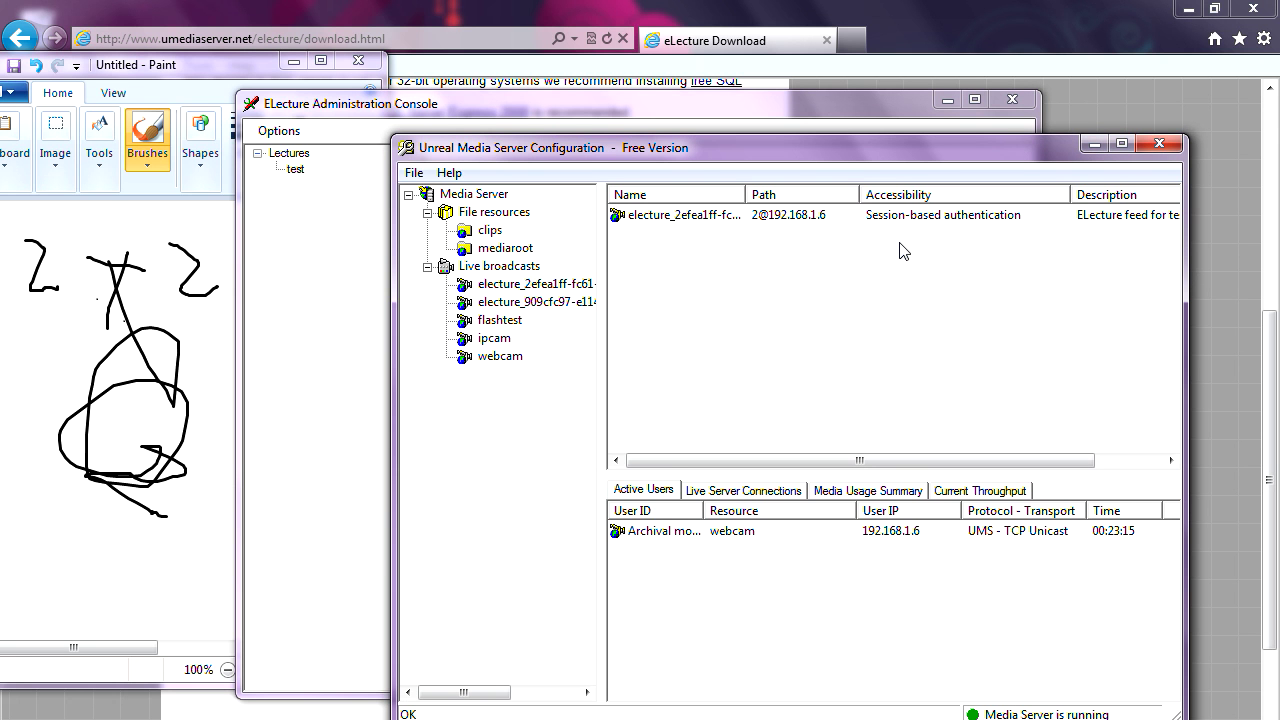
drag(800, 151, 749, 168)
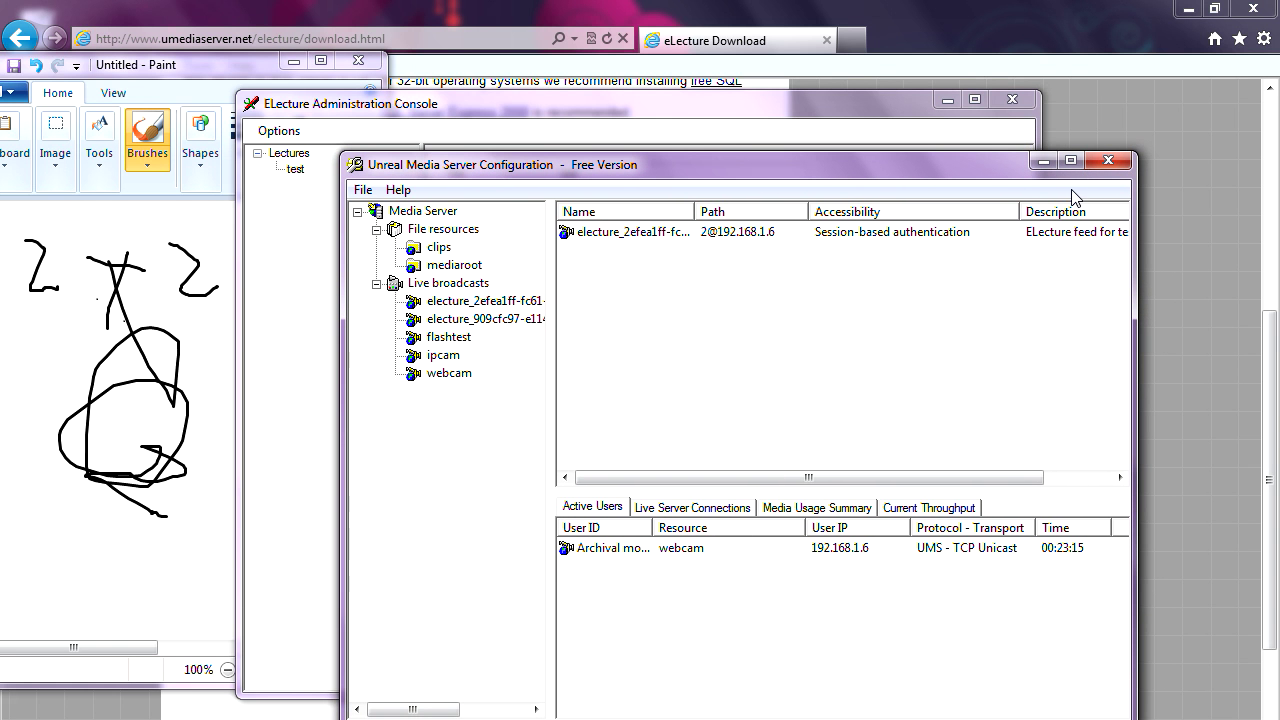
- Minimize Unreal Media Server, set the Administration Console aside, and bring up the eLecture Download page
click(1042, 161)
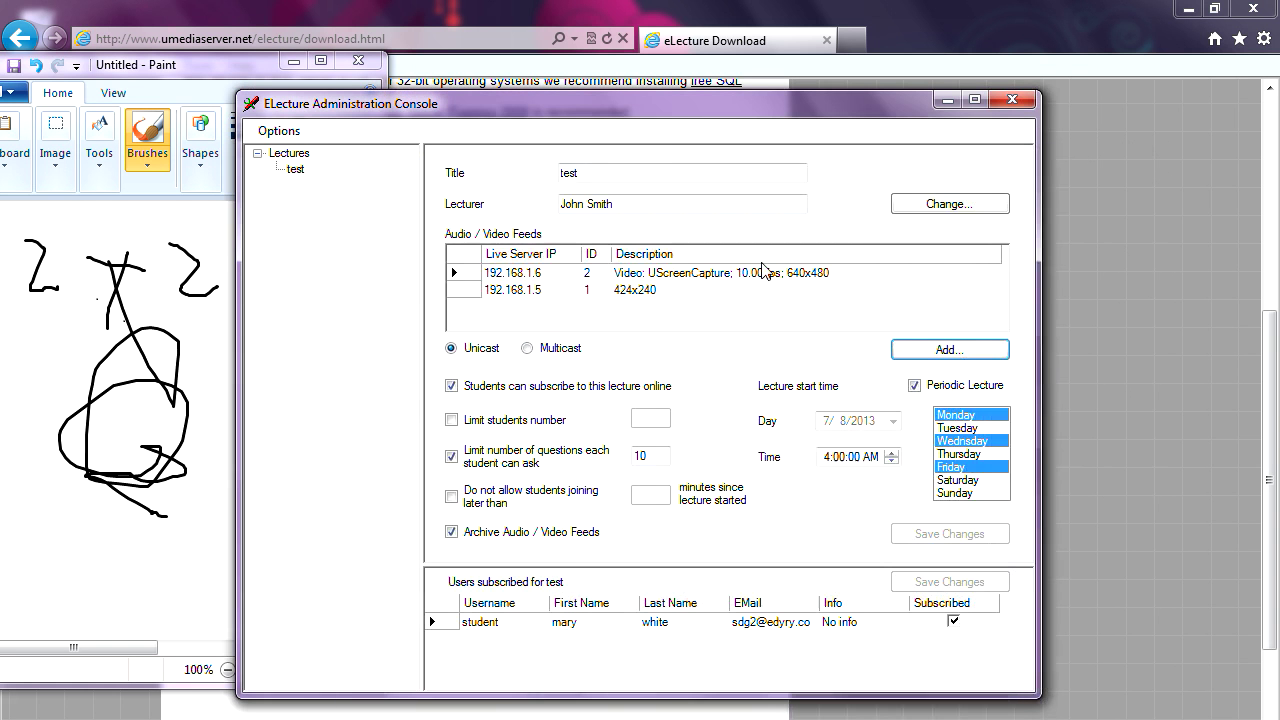
drag(633, 107, 768, 128)
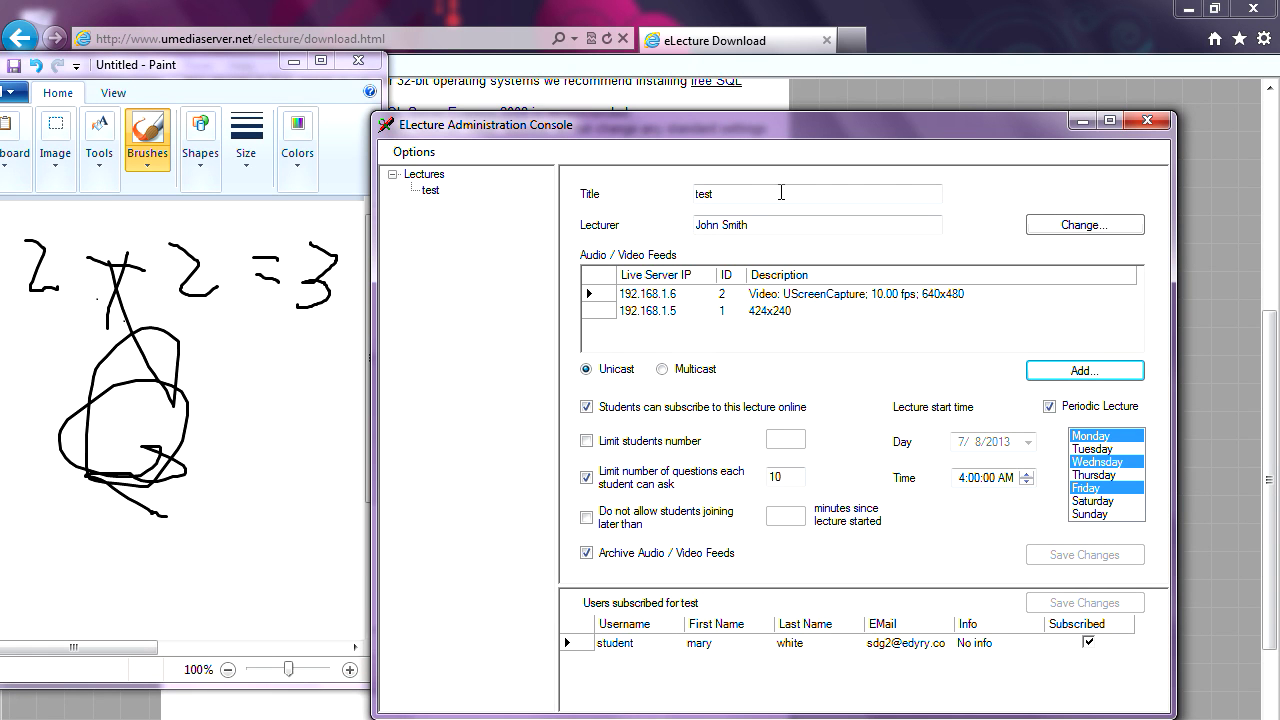
click(930, 45)
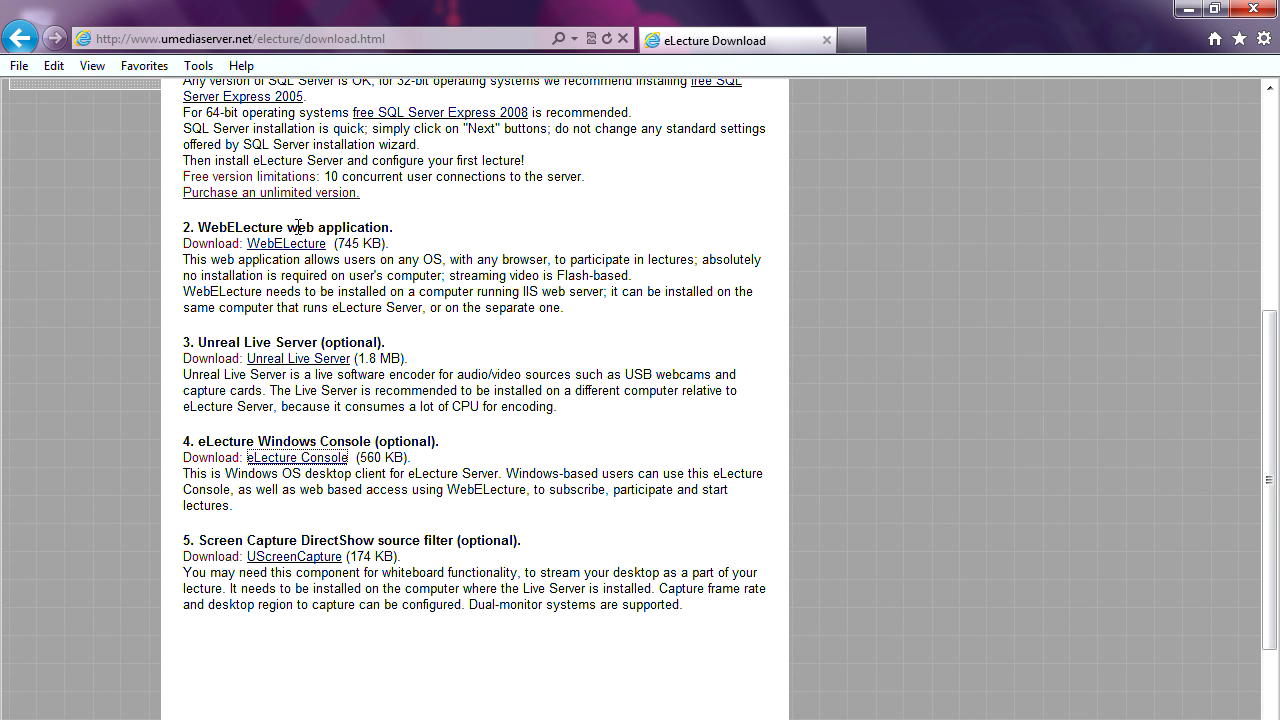
- Download WebELecture.zip (723 KB) from the eLecture Download page and choose to open it
click(255, 244)
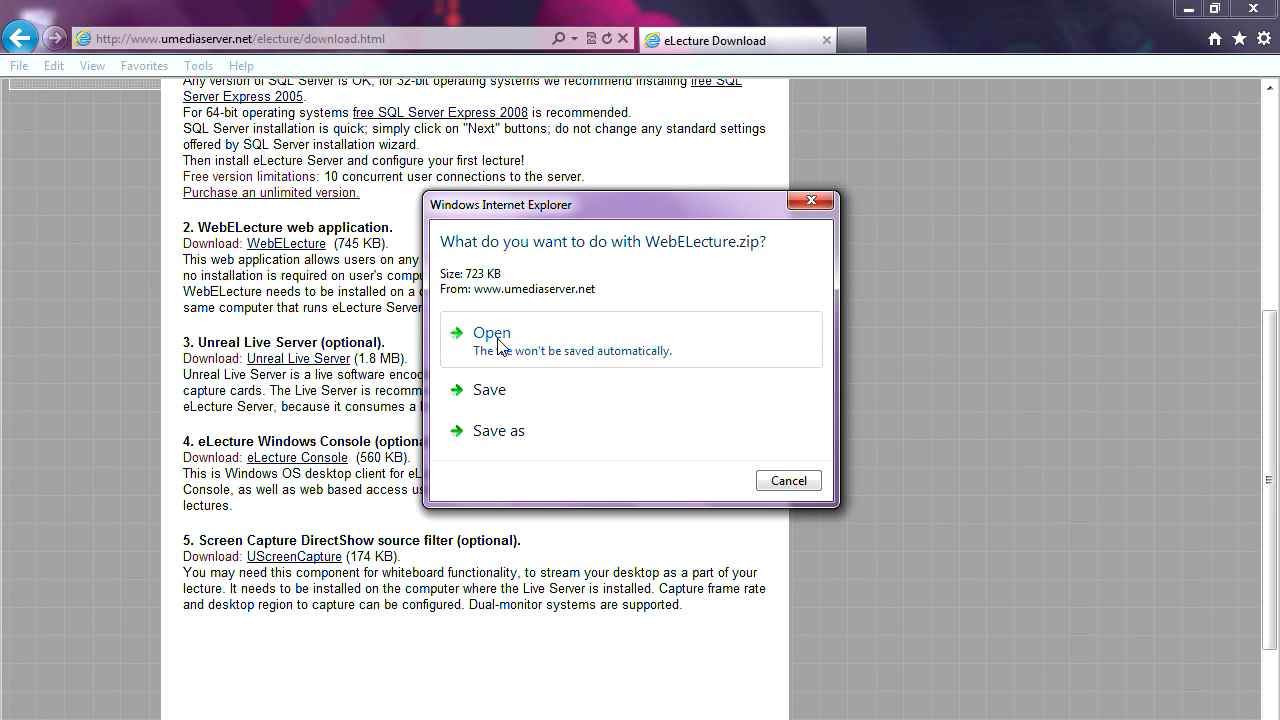
click(494, 333)
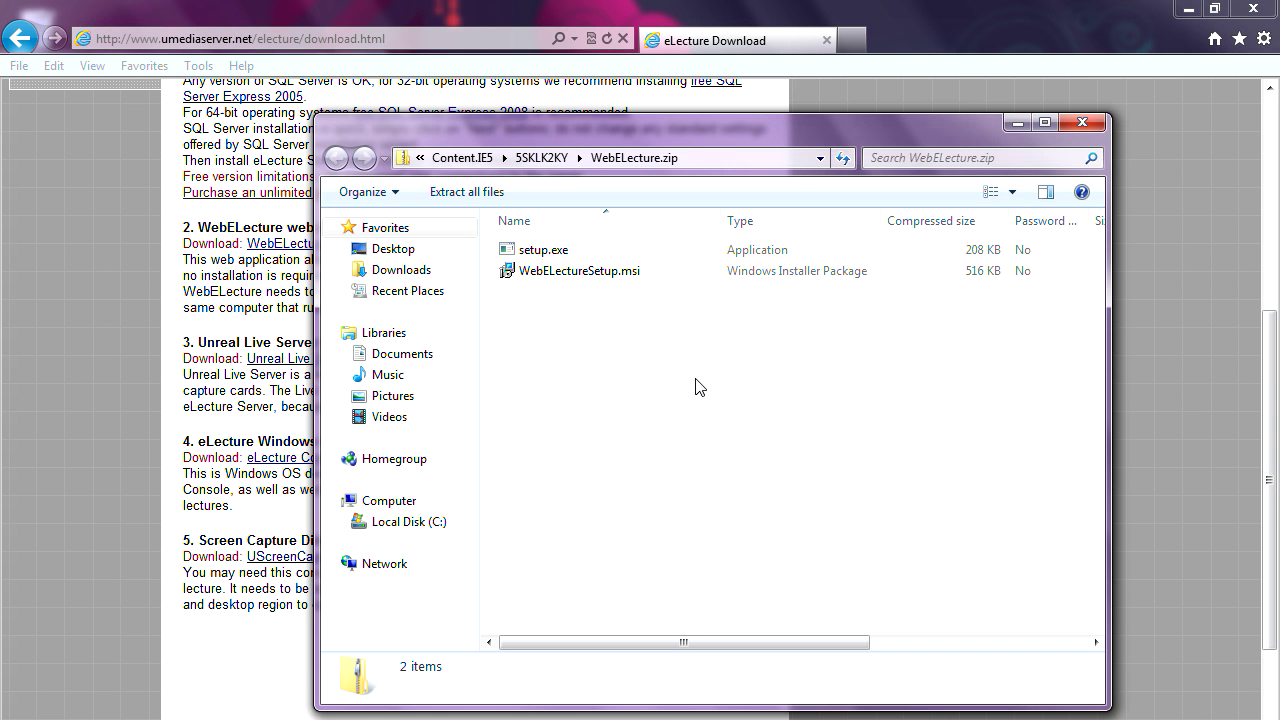
- Run setup.exe from WebELecture.zip, allowing it past the security warning
double_click(544, 250)
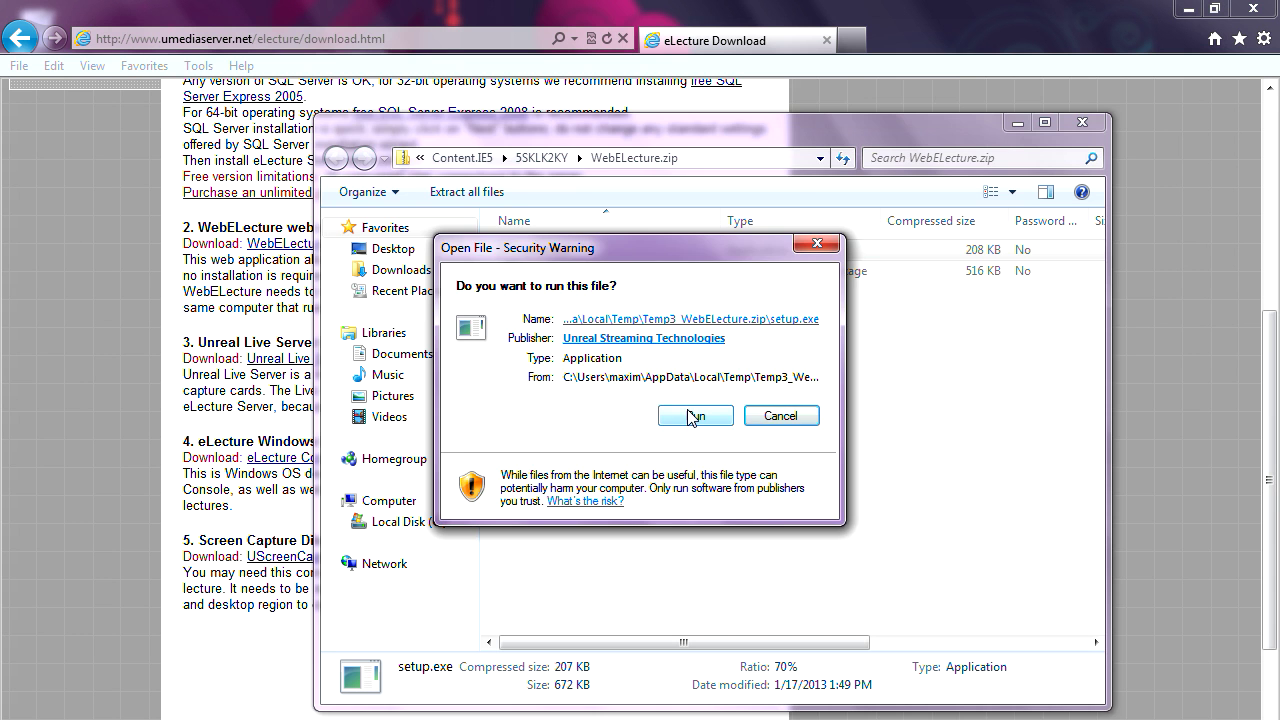
click(692, 415)
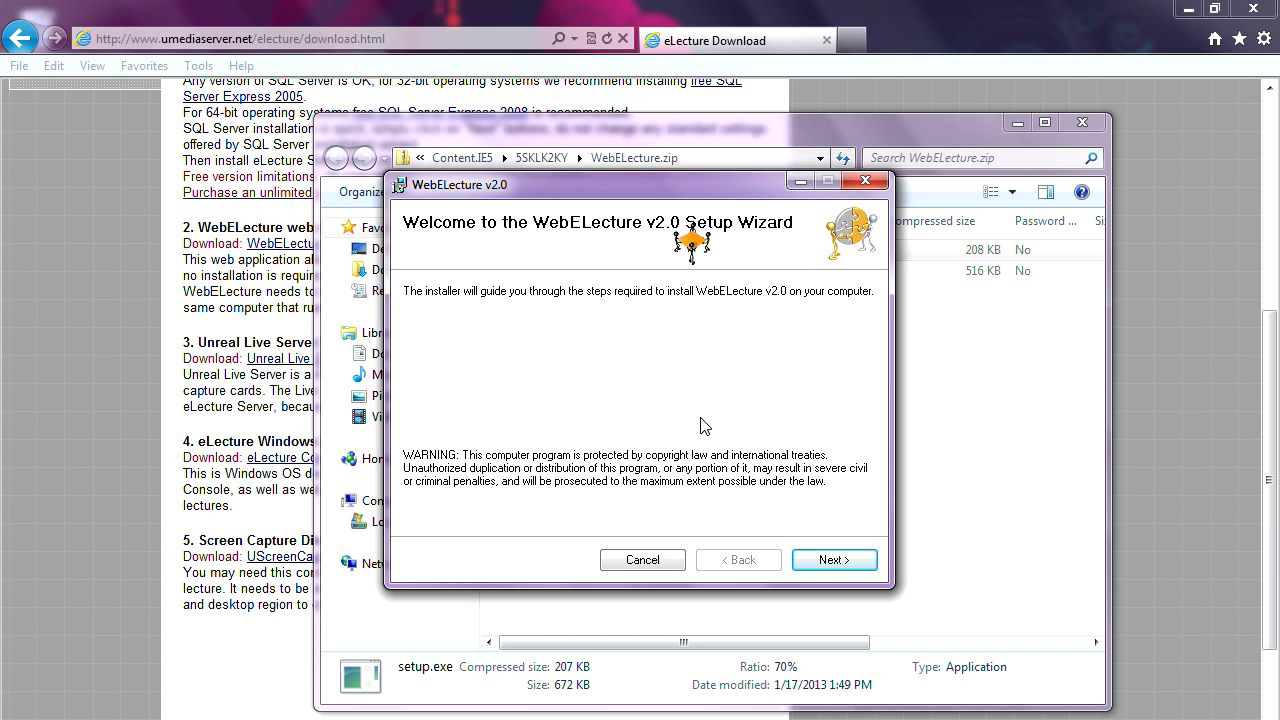
- Accept the license and install WebELecture v2.0 to Default Web Site, virtual directory WebELecture
click(828, 563)
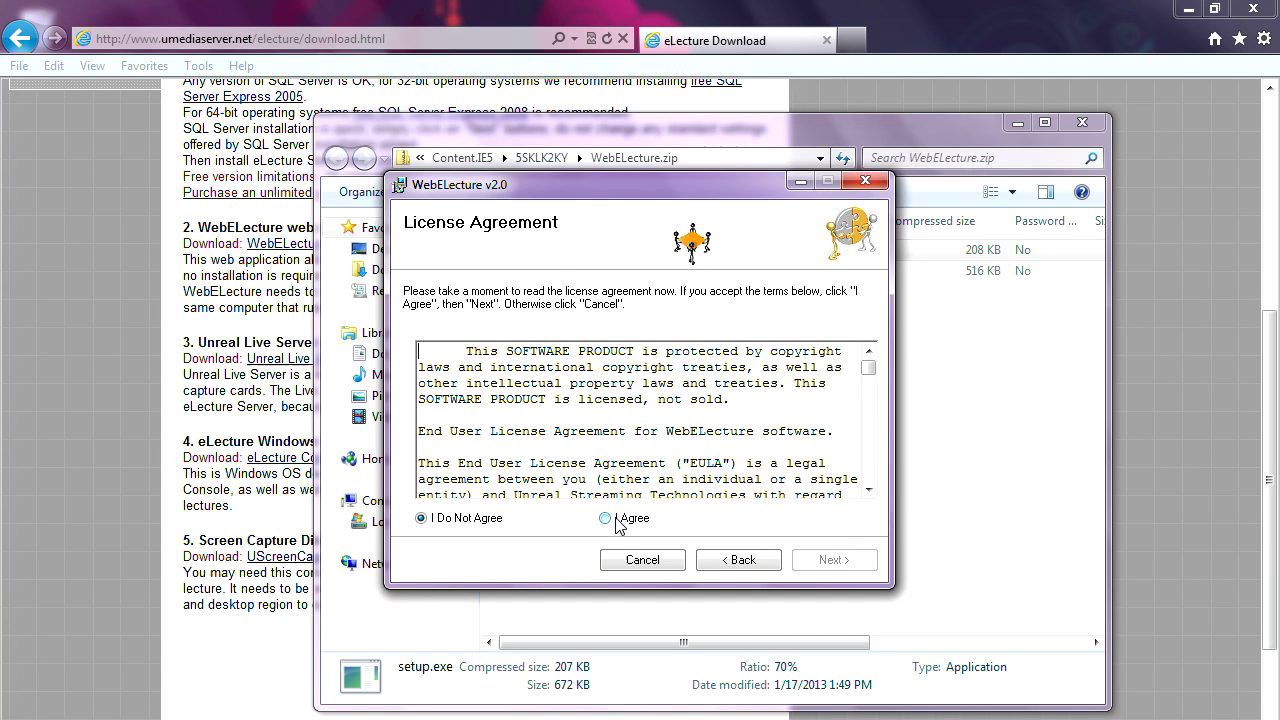
click(616, 519)
click(829, 561)
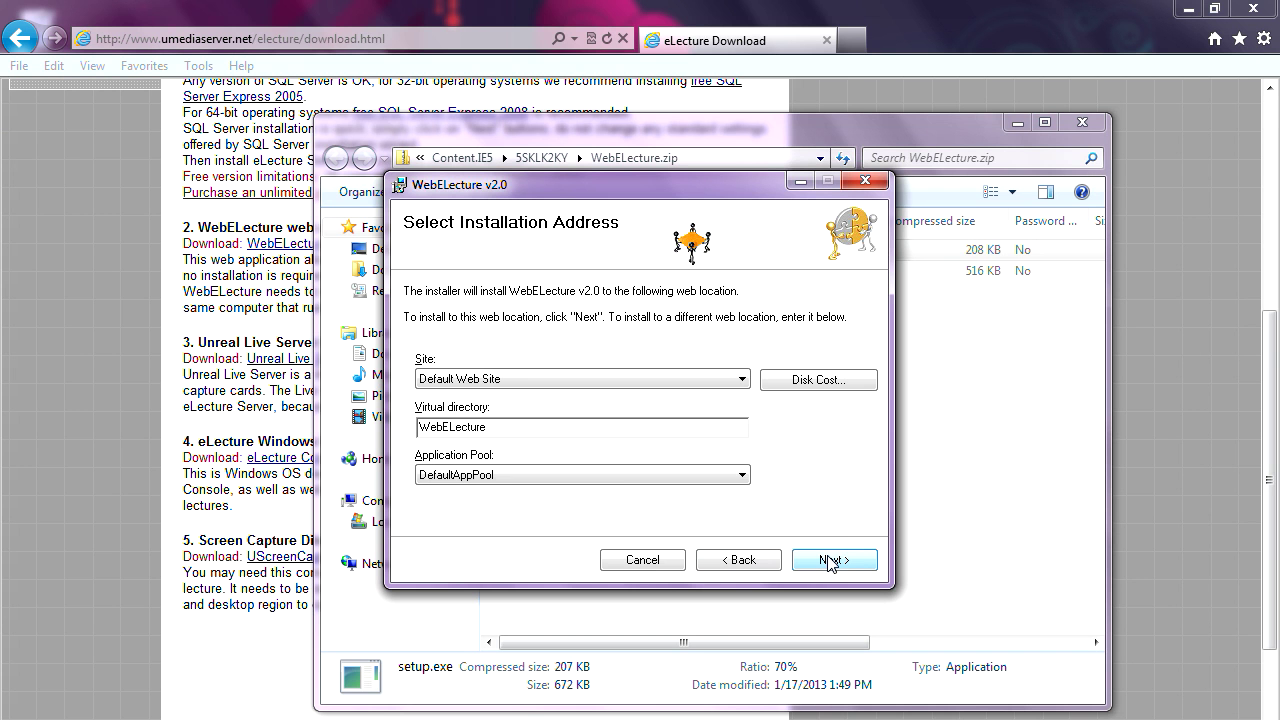
click(829, 561)
click(829, 561)
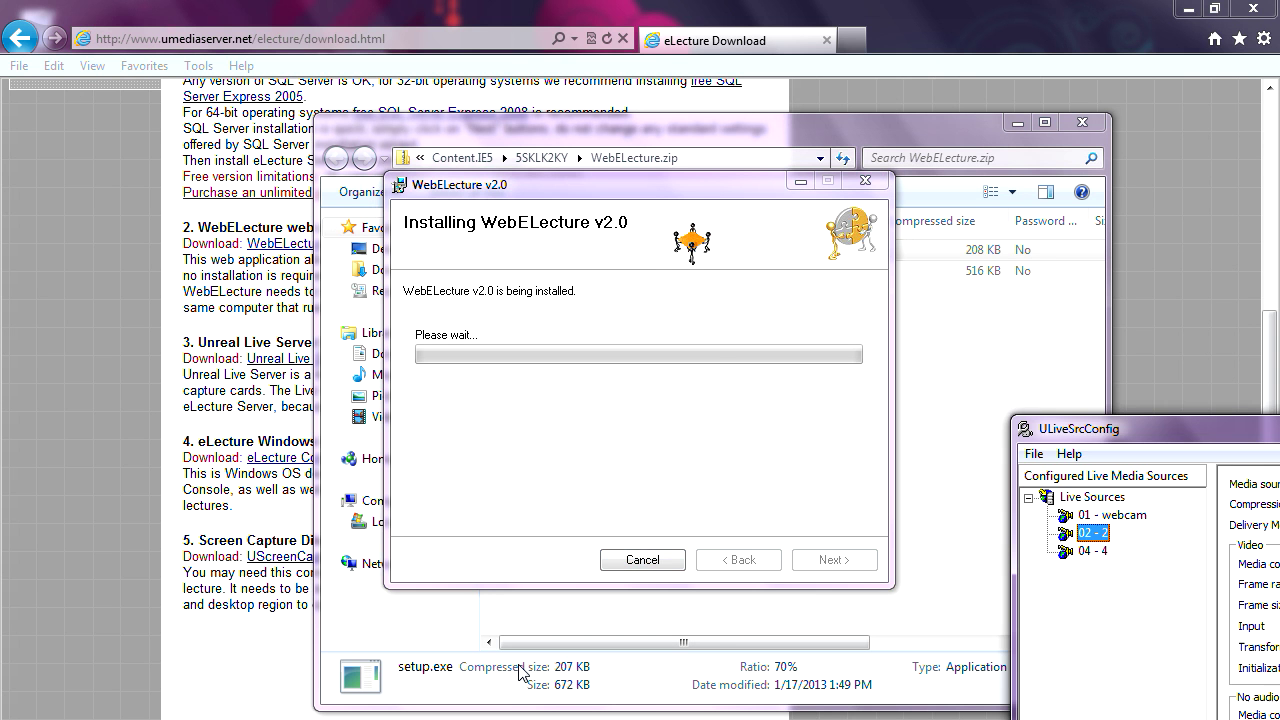
- Select the 04 - 4 live source in ULiveSrcConfig and dismiss its context menus
click(1099, 552)
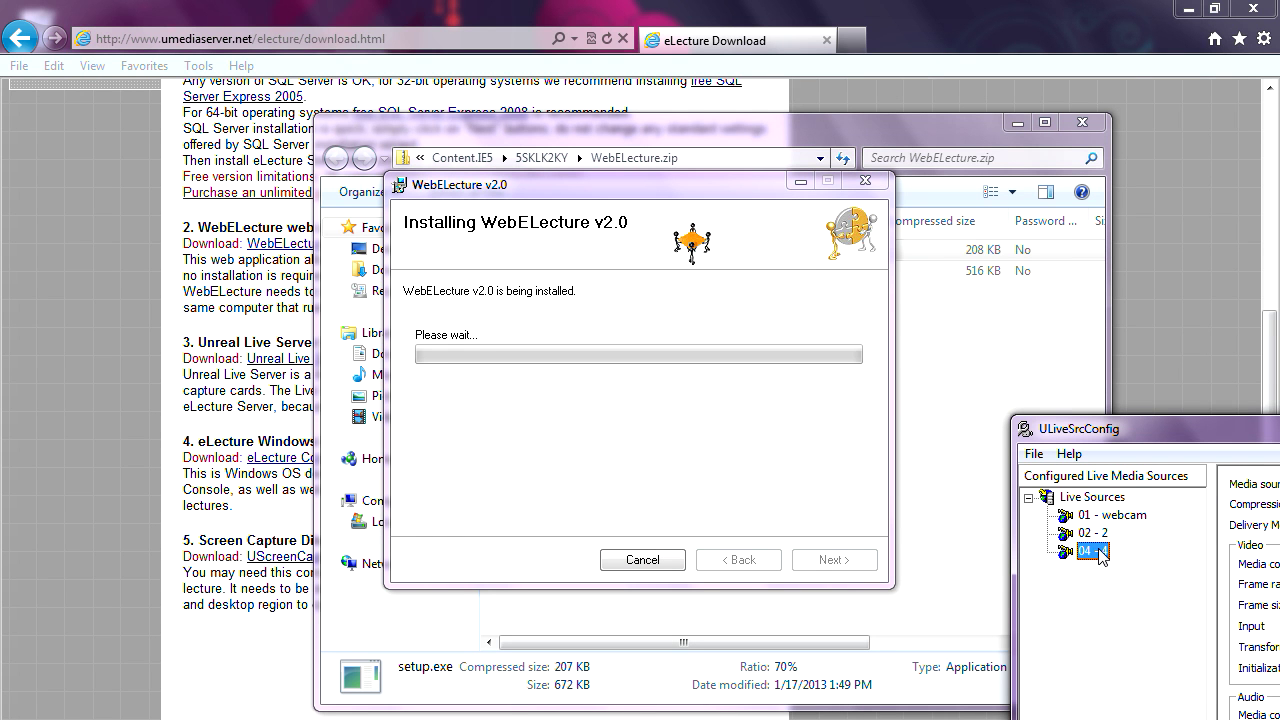
right_click(1099, 552)
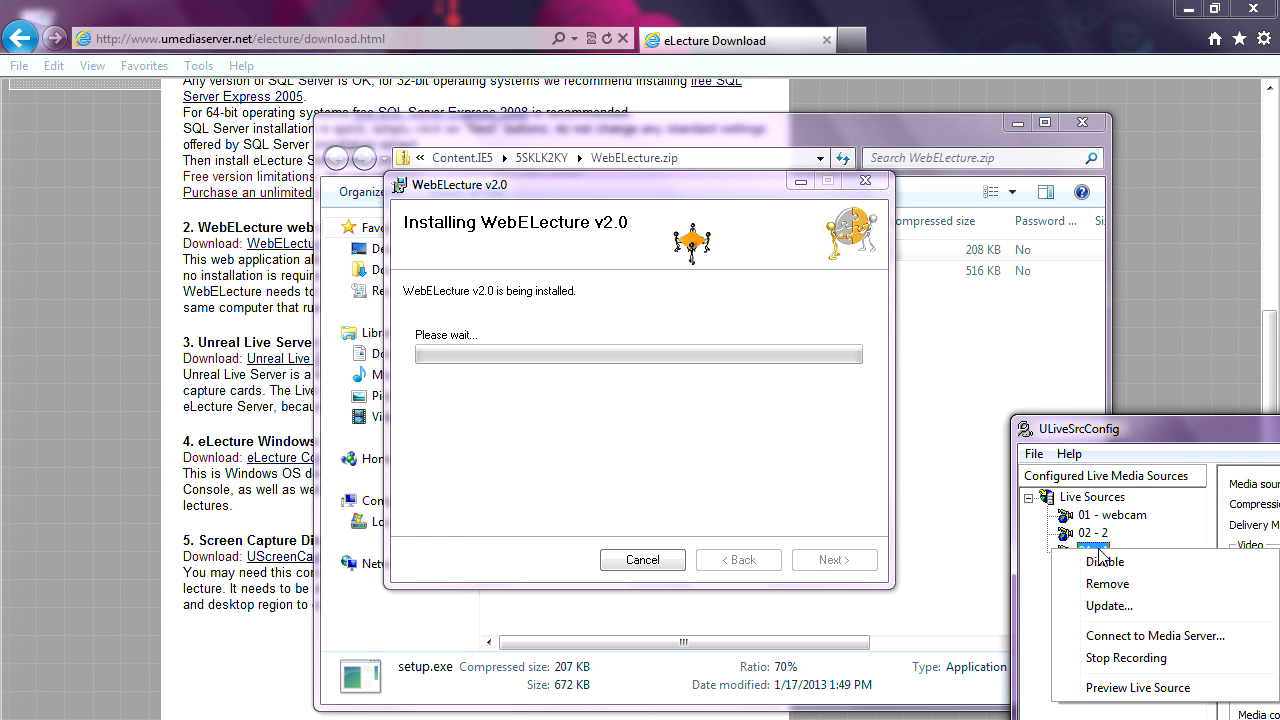
click(1108, 436)
right_click(1106, 433)
click(1080, 436)
- Move the ULiveSrcConfig window aside and close the finished WebELecture v2.0 installer
drag(1082, 436, 1090, 423)
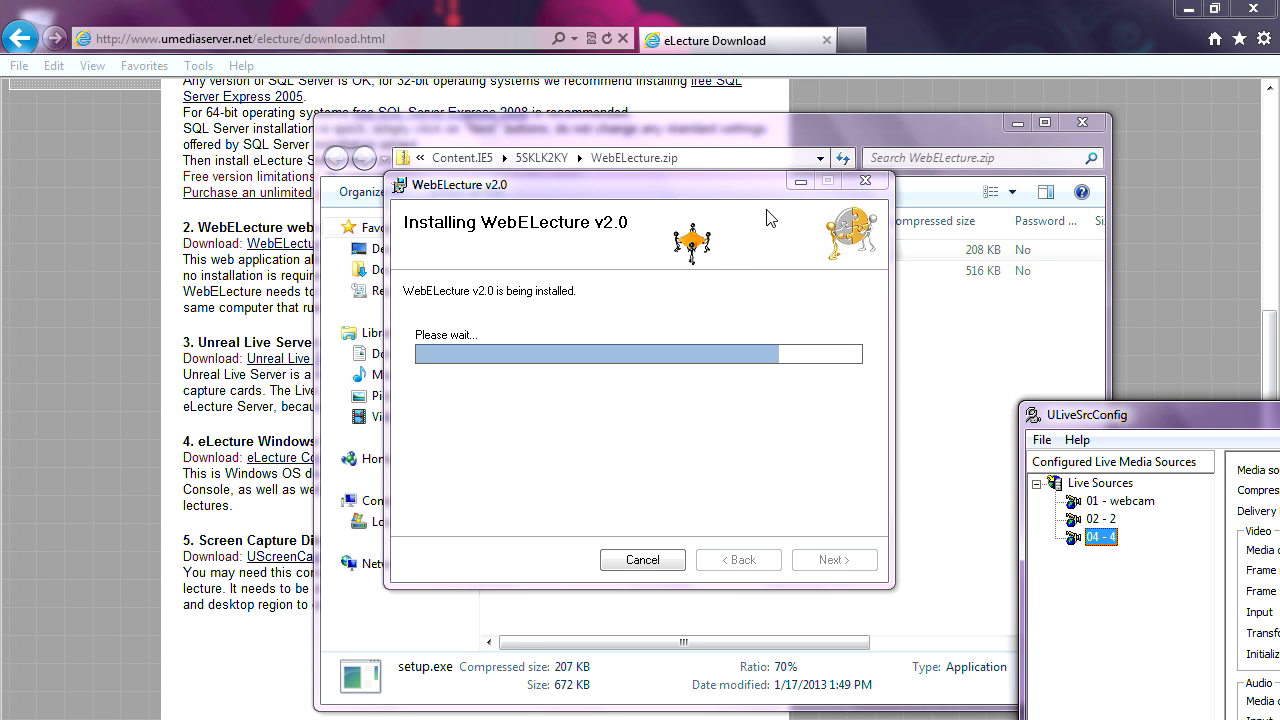
click(703, 191)
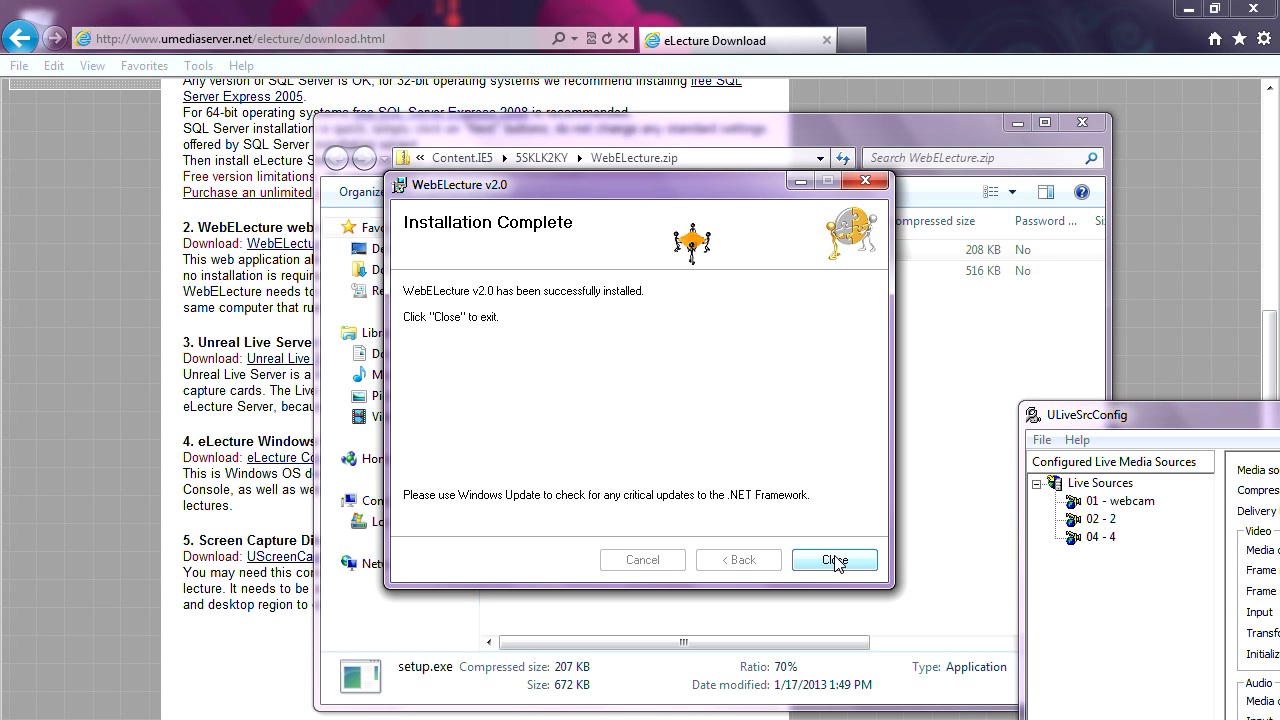
click(835, 562)
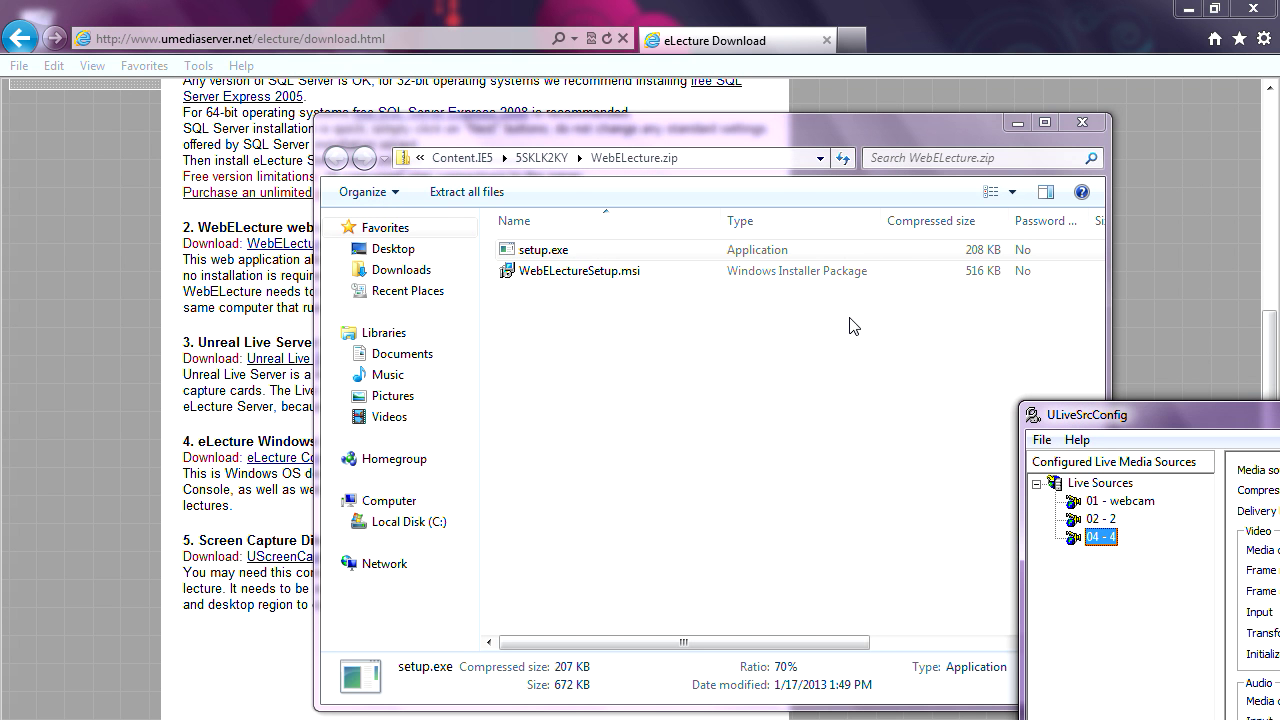
- Close the WebELecture.zip window and open a new Internet Explorer tab with its address selected
click(1081, 122)
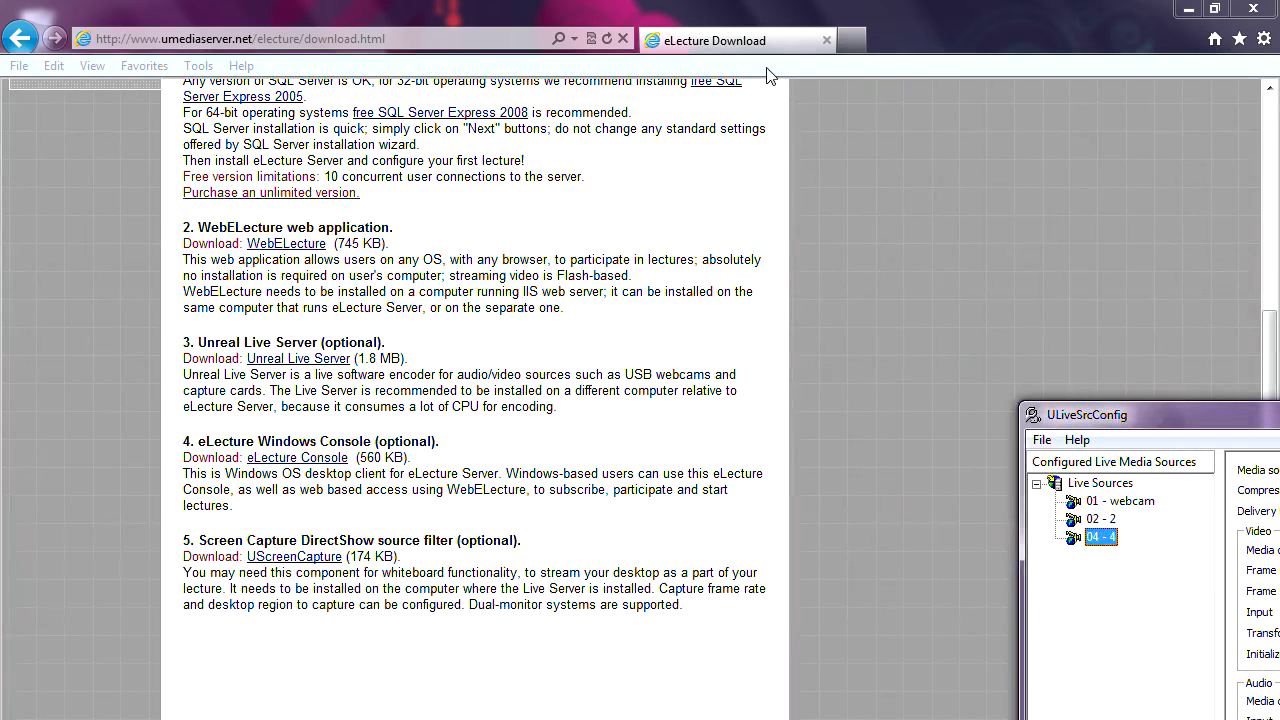
click(852, 47)
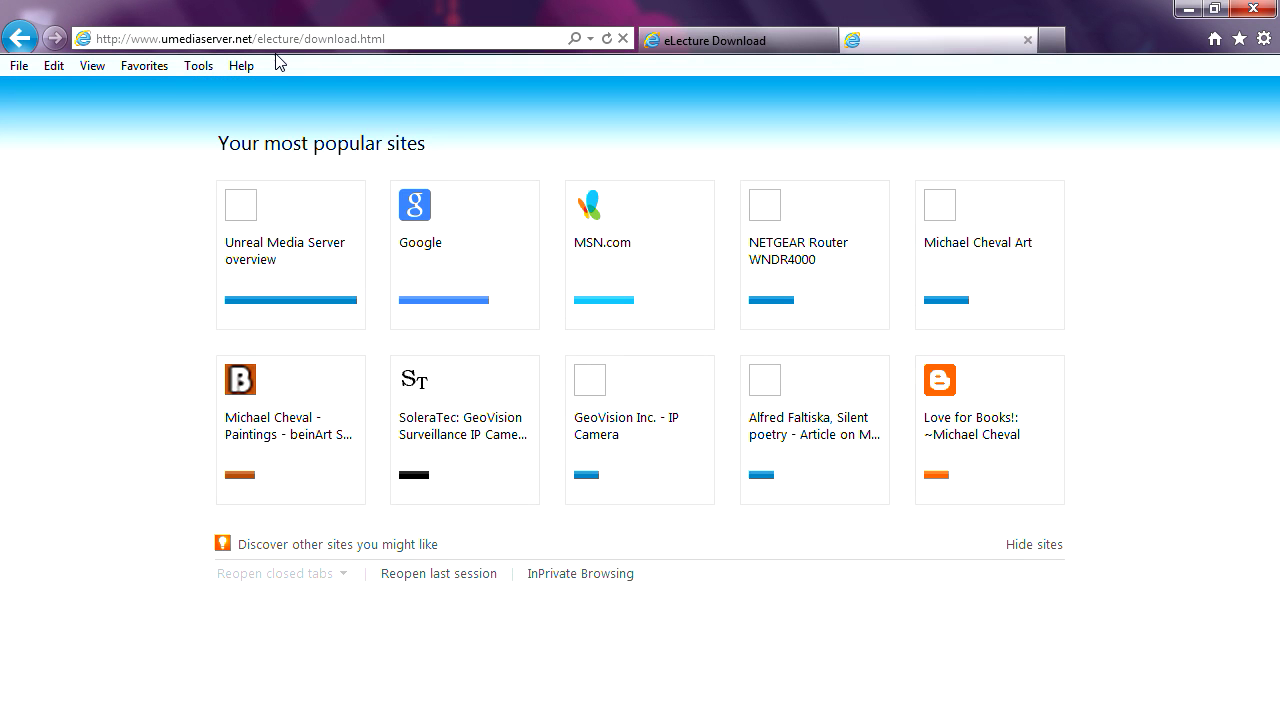
click(297, 39)
click(297, 38)
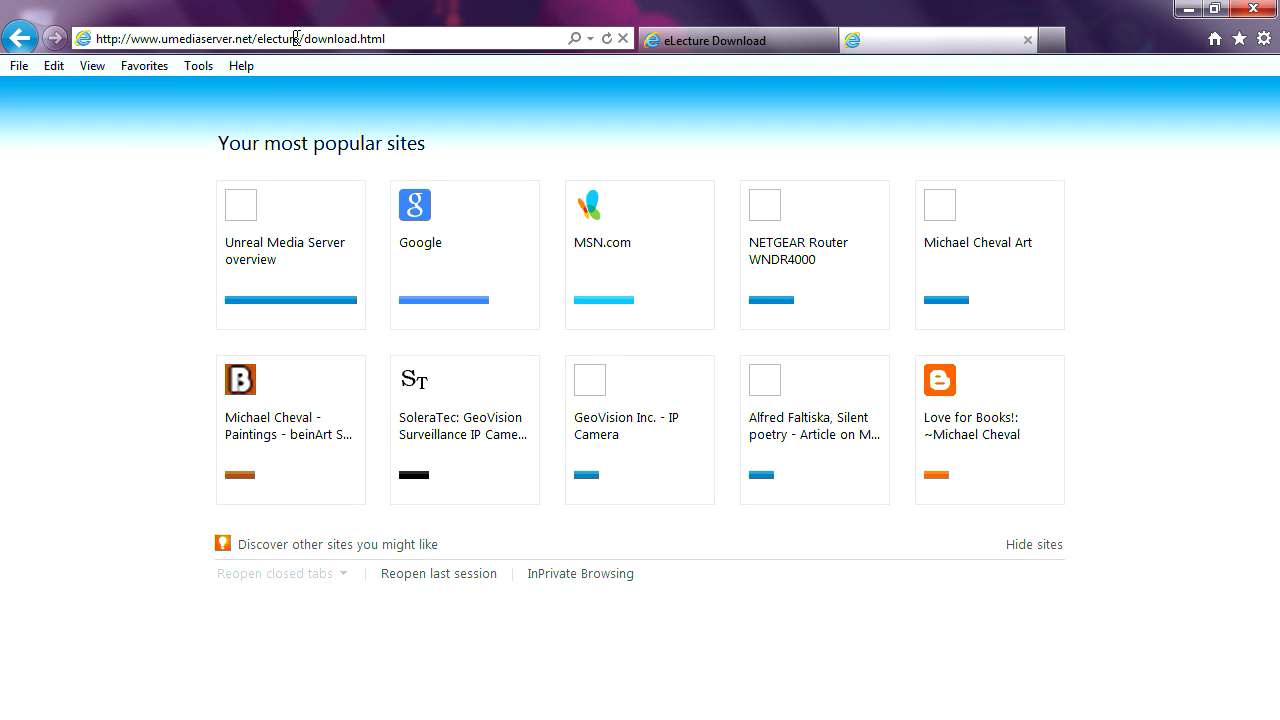
click(216, 40)
drag(202, 41, 98, 35)
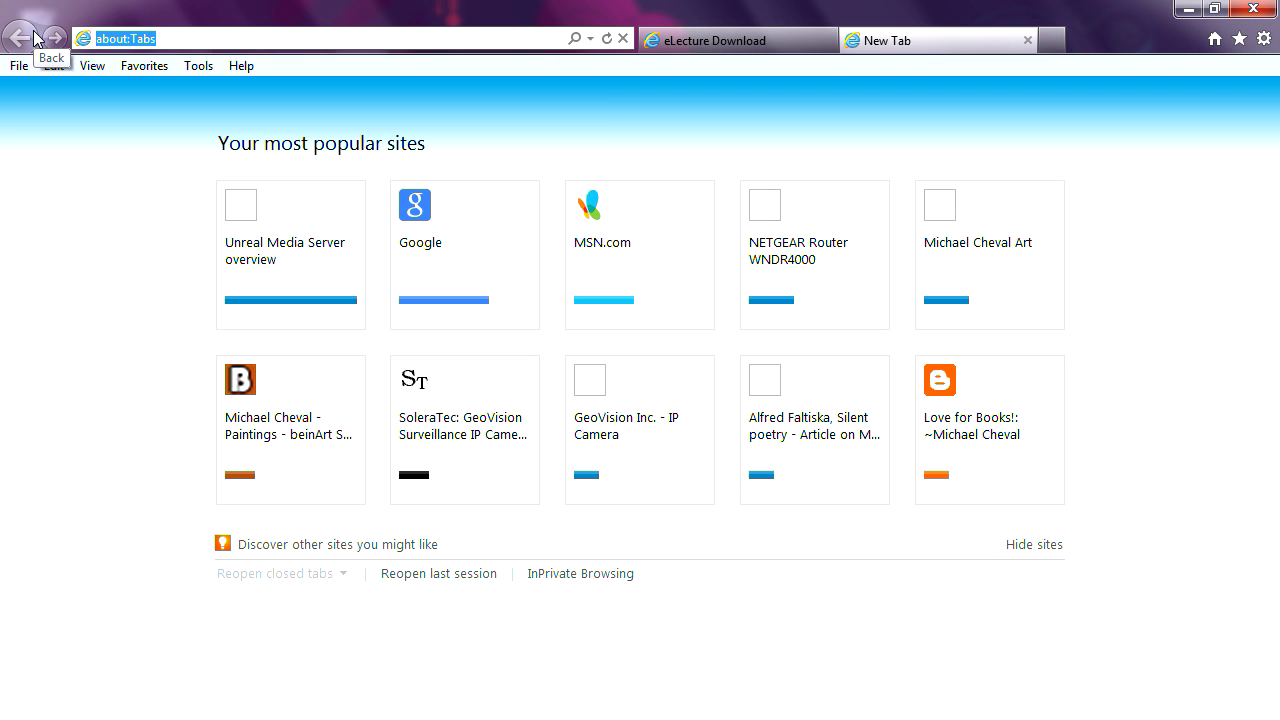
text(http)
text(:)
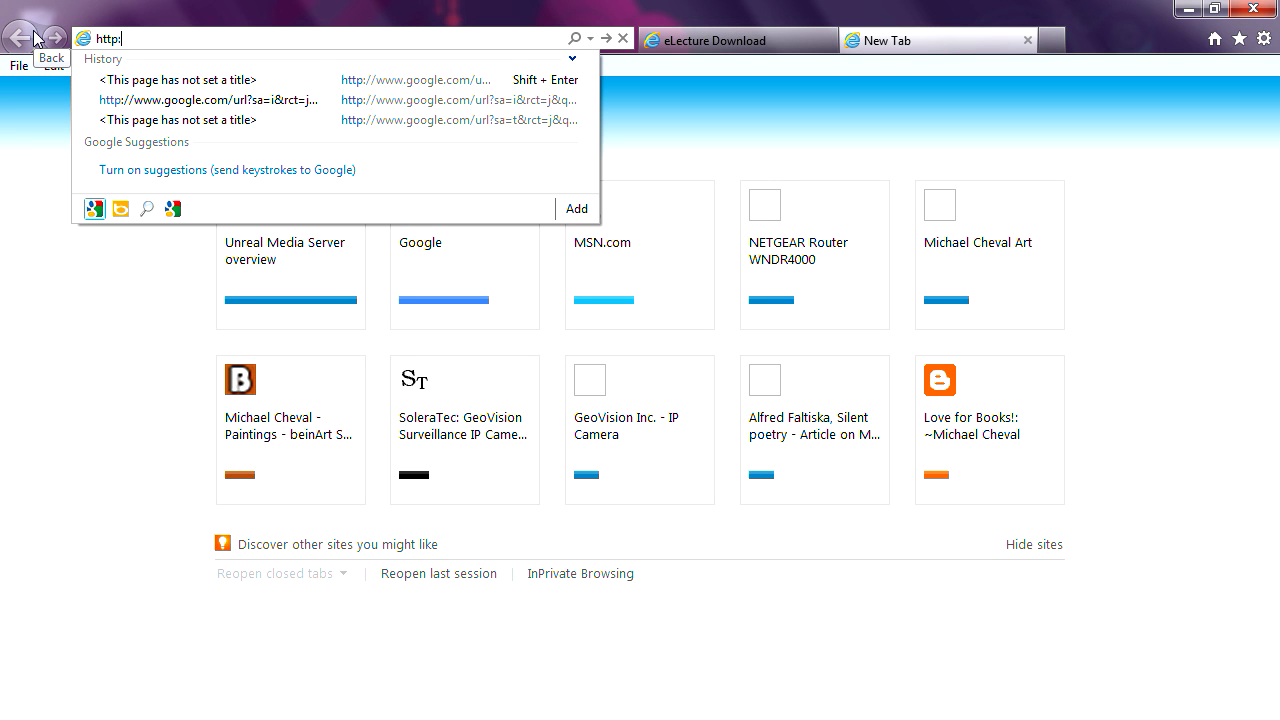
text(//192.168.1.1/)
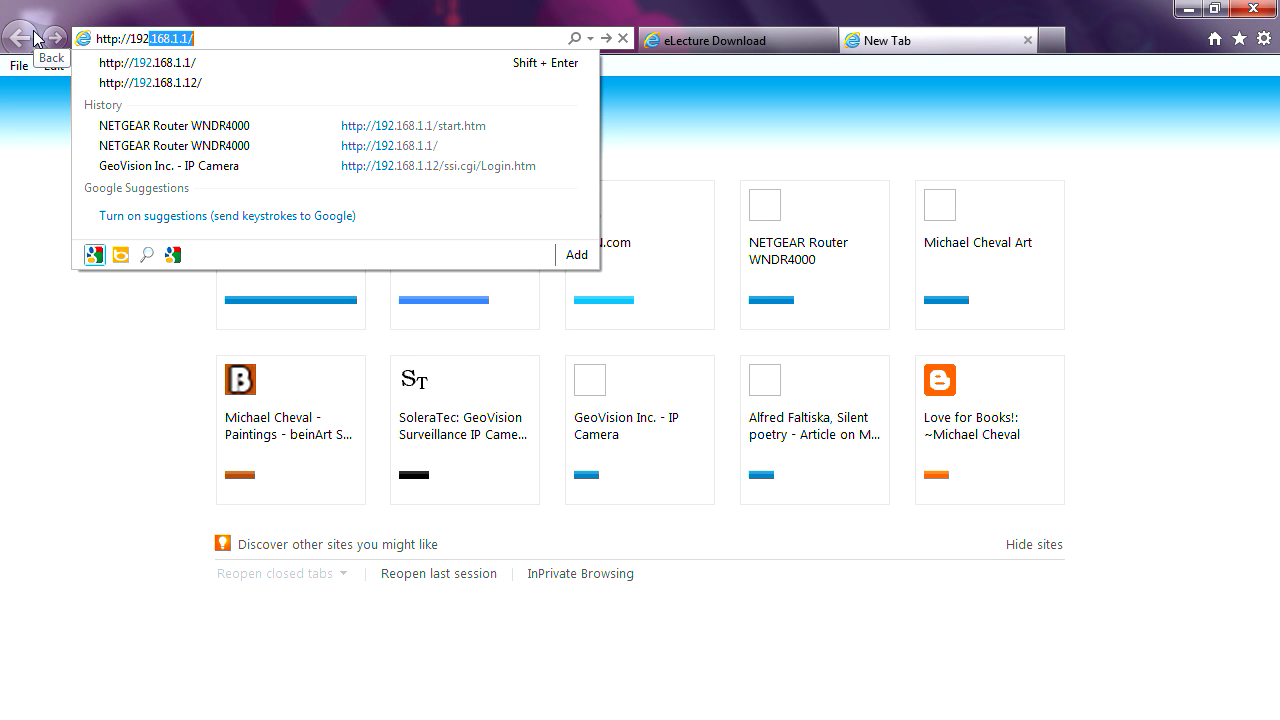
key(Right)
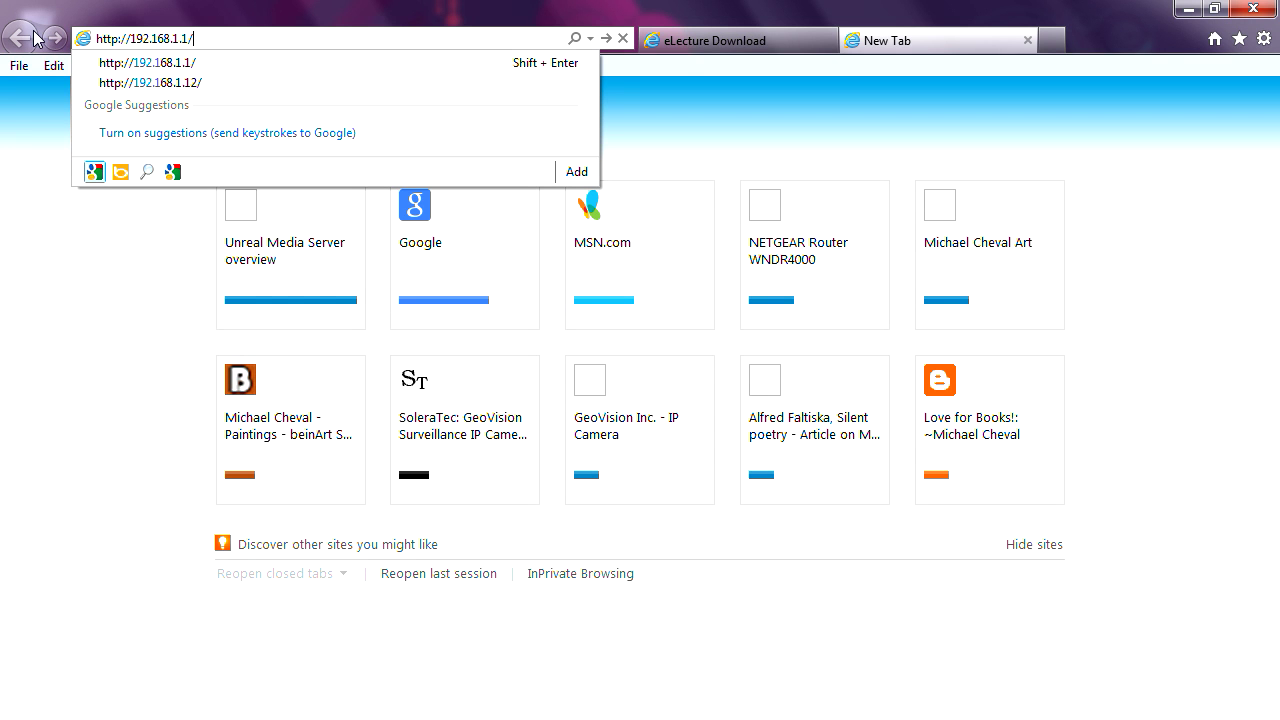
key(BackSpace)
key(BackSpace)
text(6/)
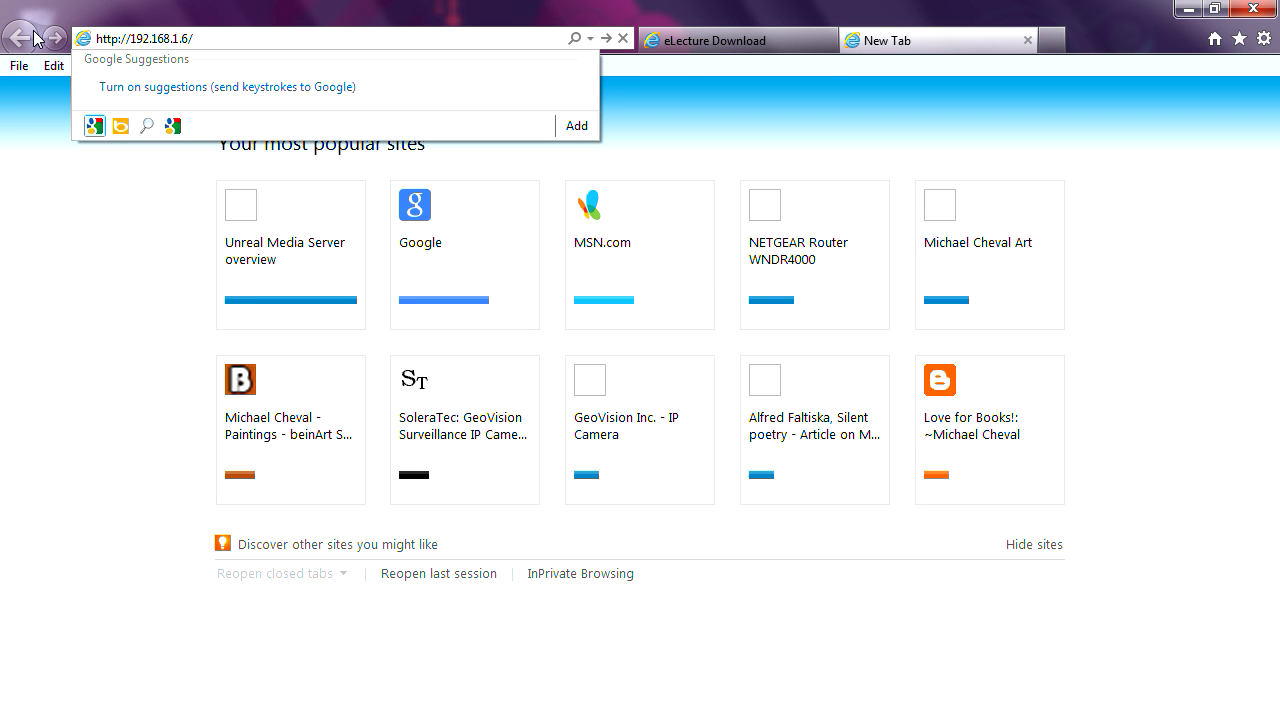
text(webelecture)
key(Return)
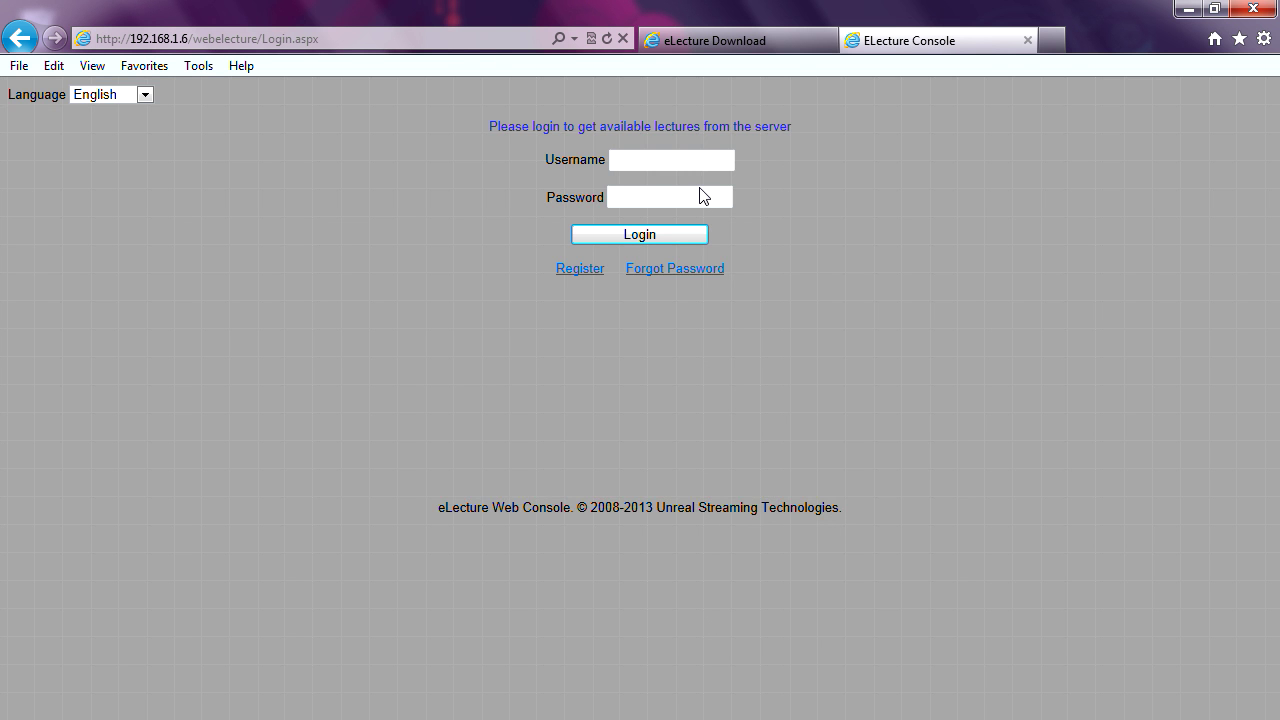
- Switch the login page to Español and enter the professor username and password
click(145, 96)
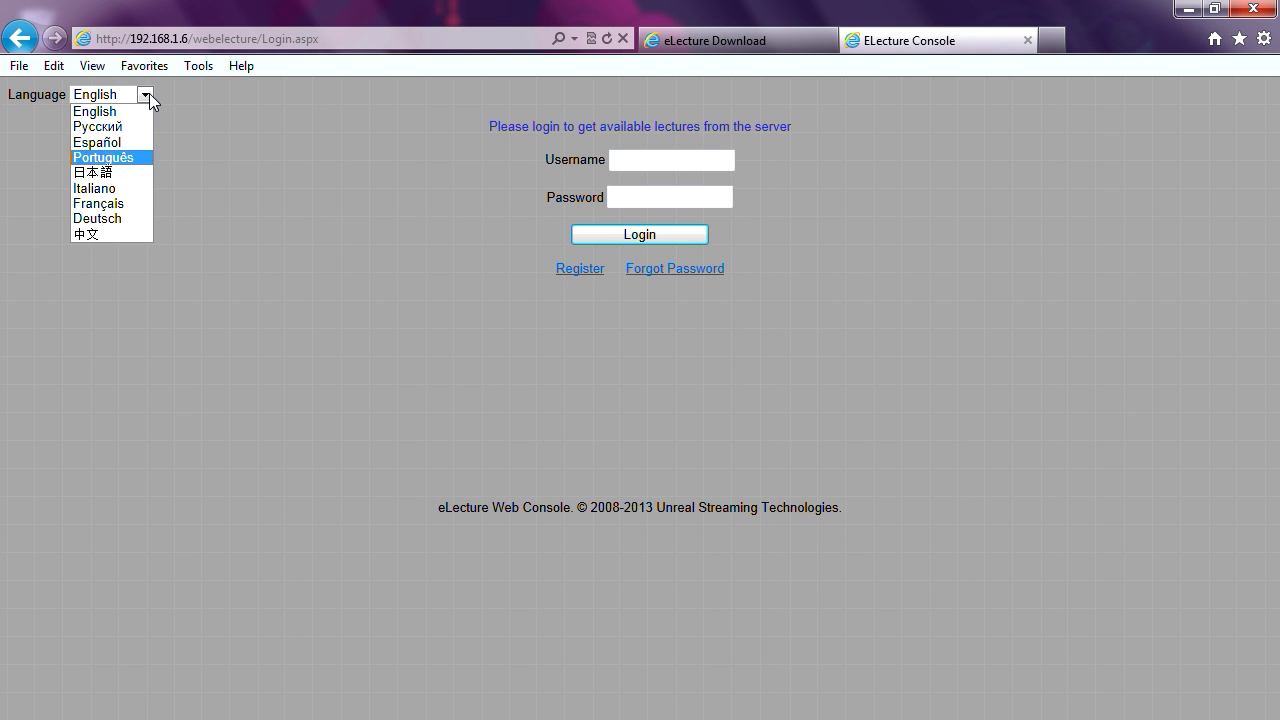
click(133, 146)
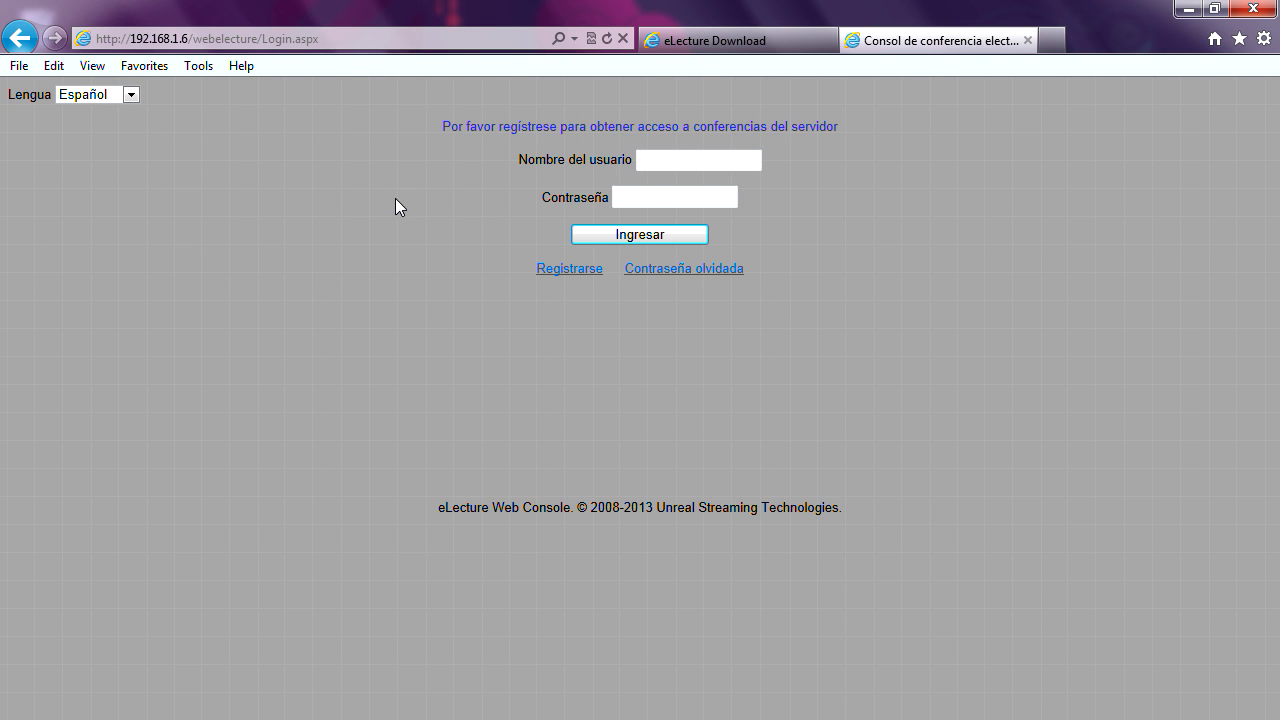
click(666, 162)
text(professor)
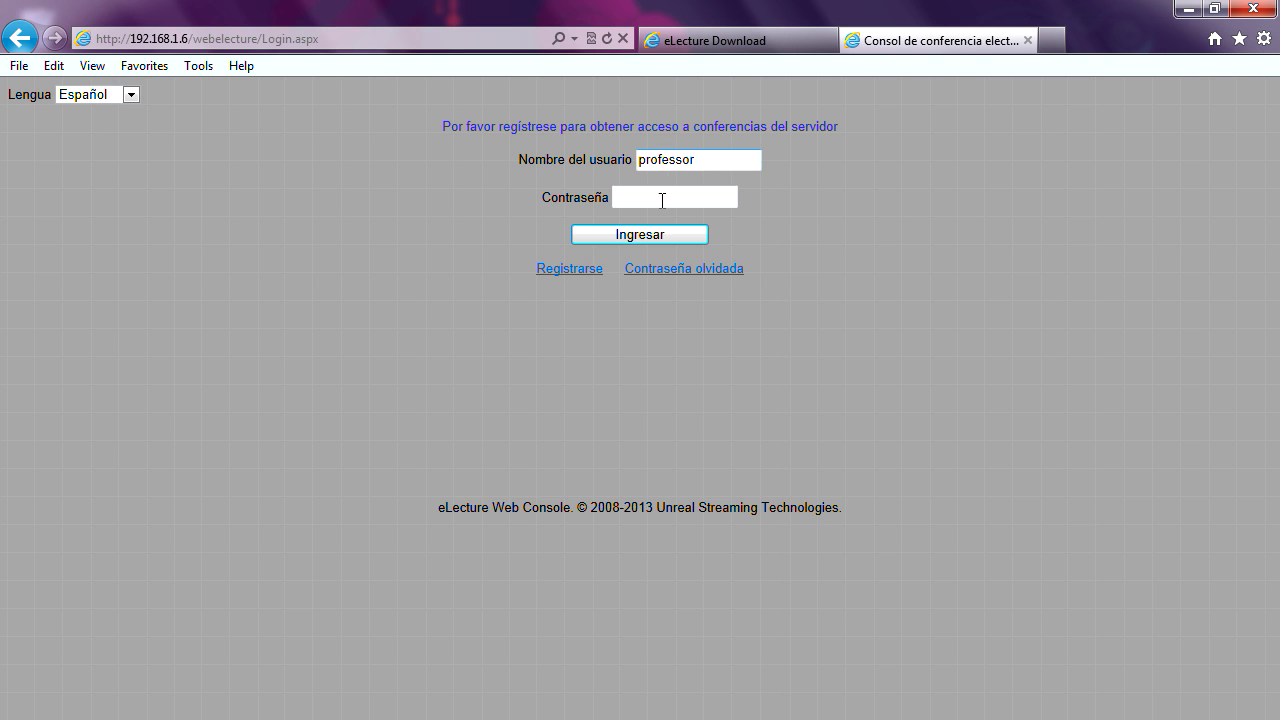
click(667, 197)
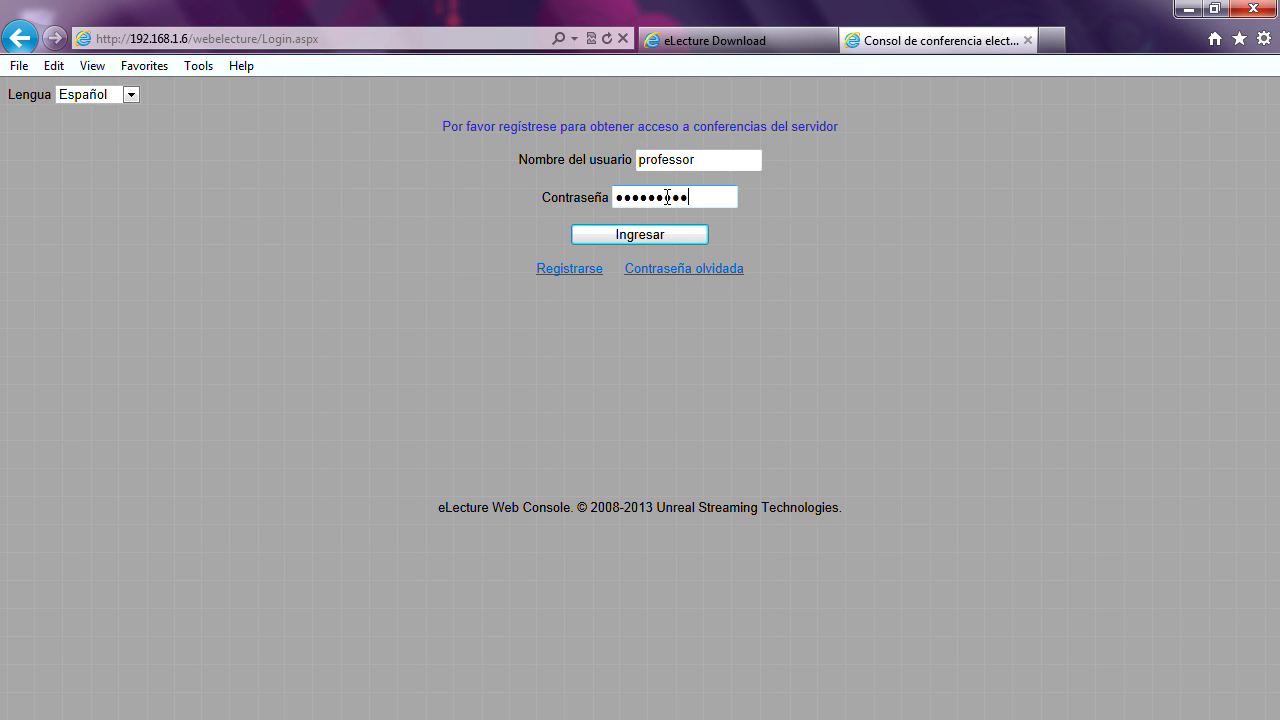
- Submit the login, re-enter the correct password after the error, and sign in
click(662, 235)
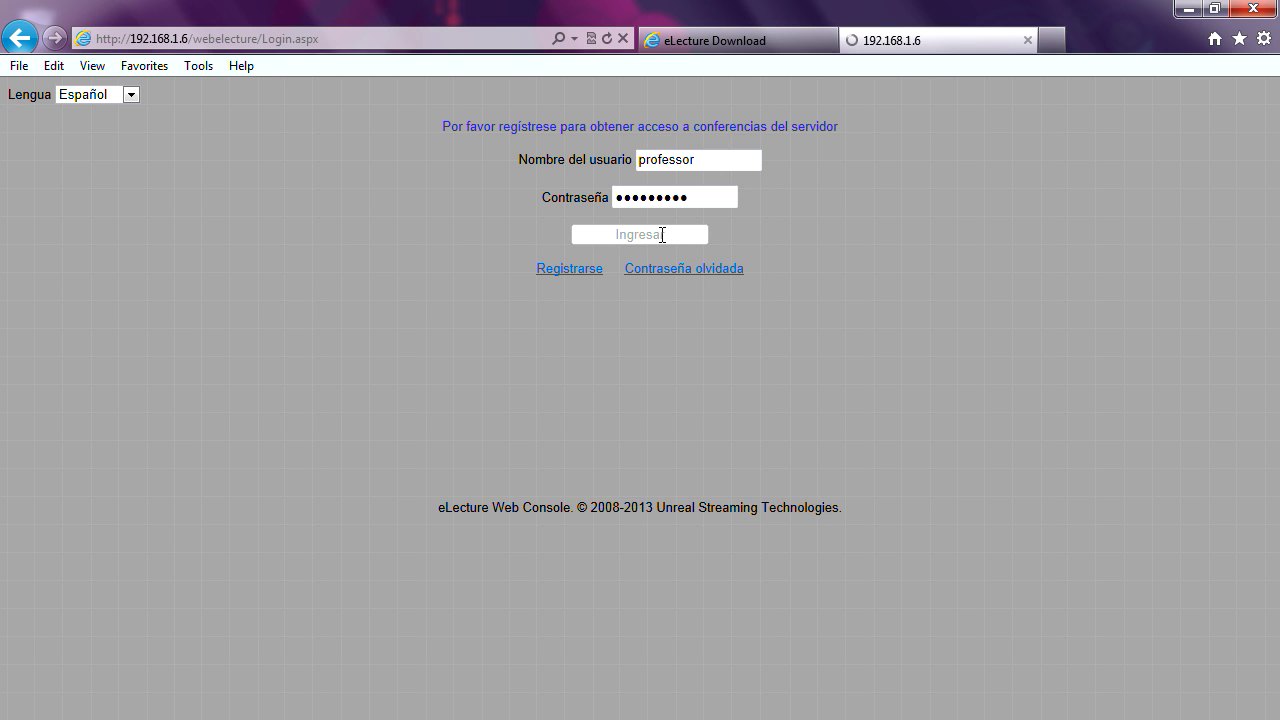
click(662, 199)
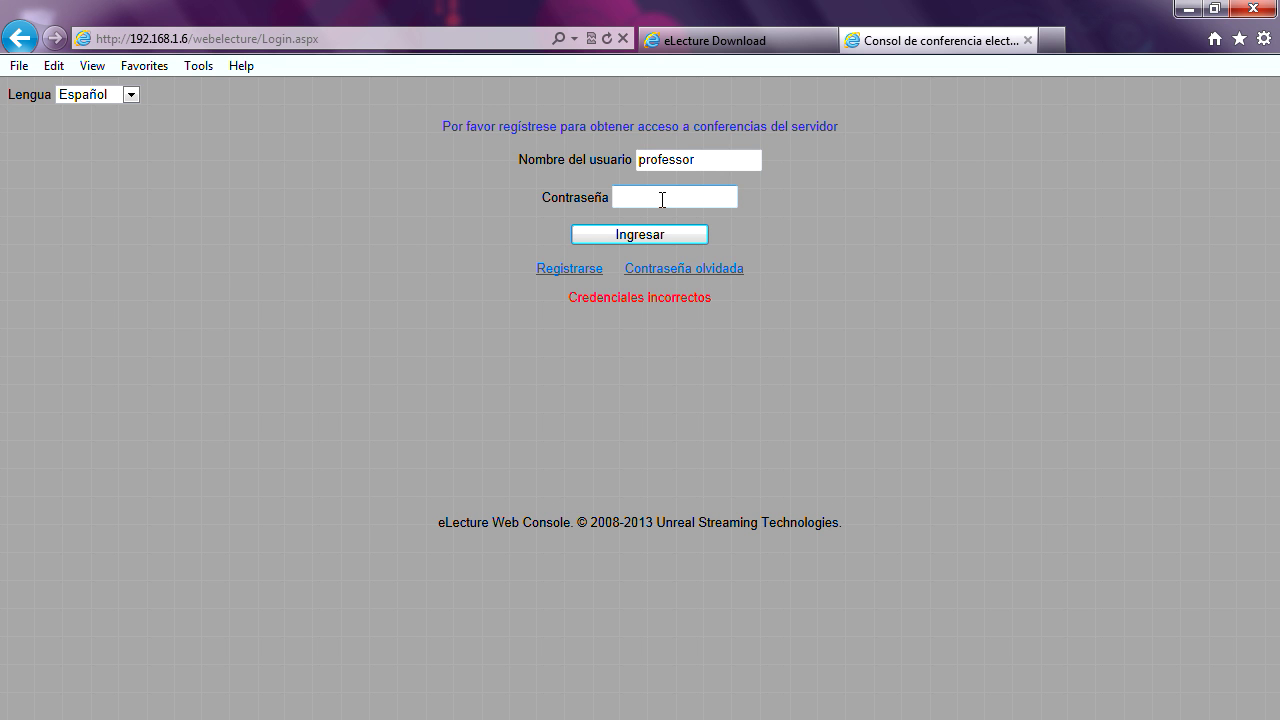
click(642, 240)
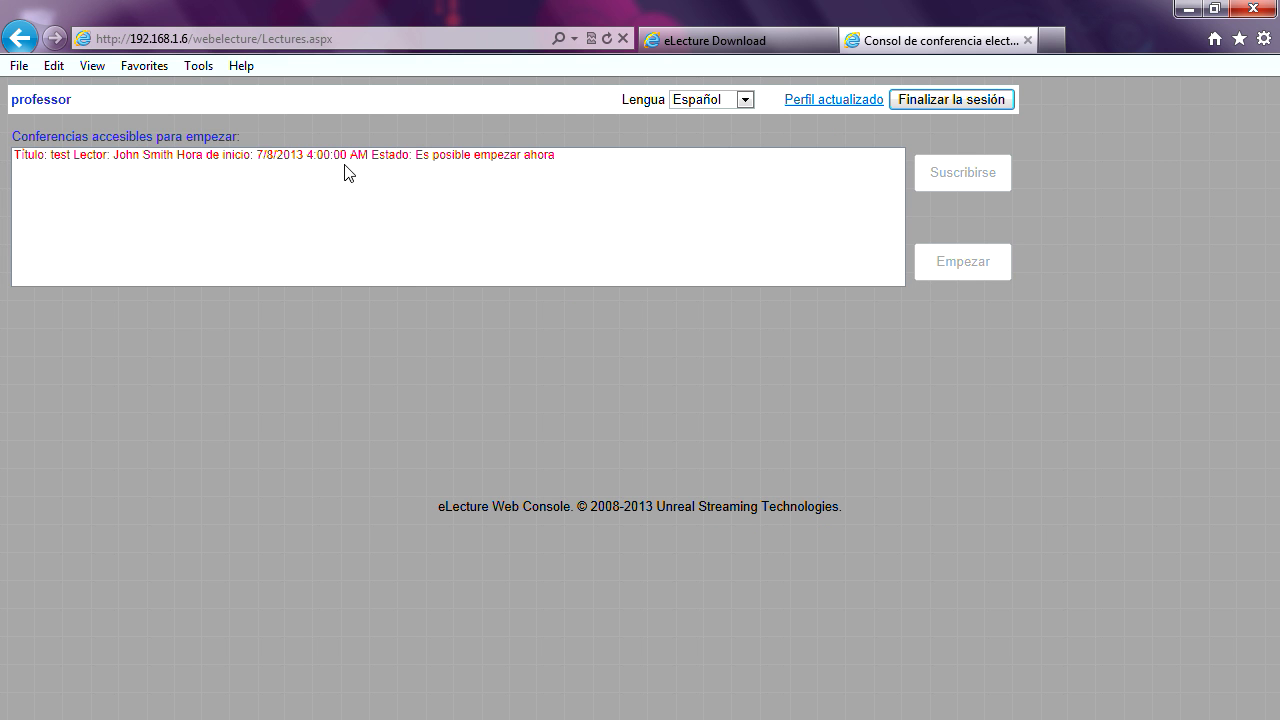
- Switch the console to English and start the lecture 'test'
click(745, 100)
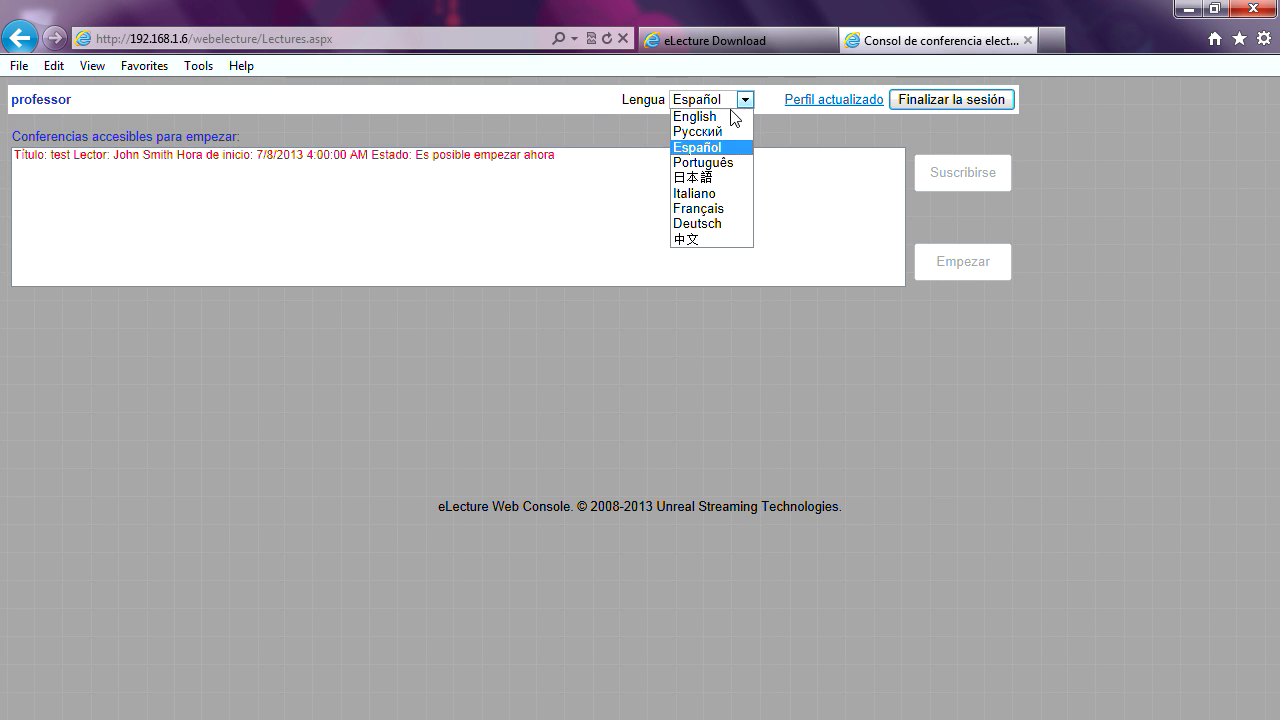
click(727, 118)
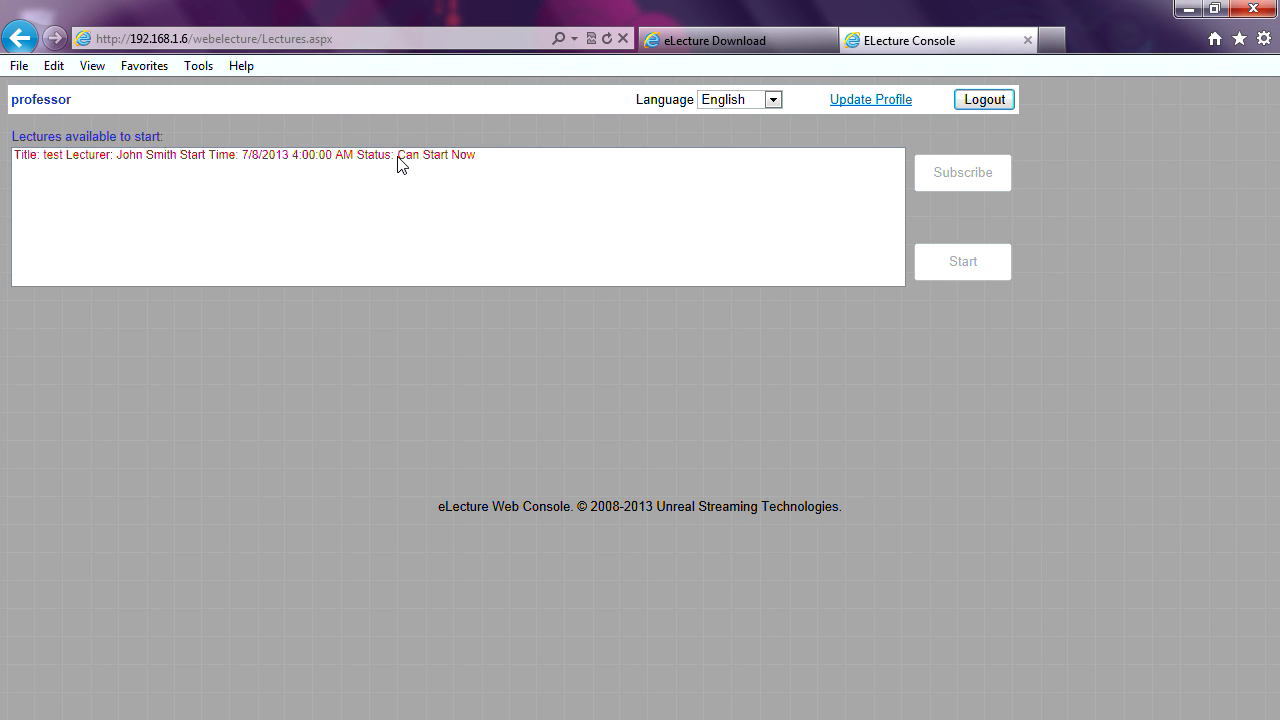
click(398, 162)
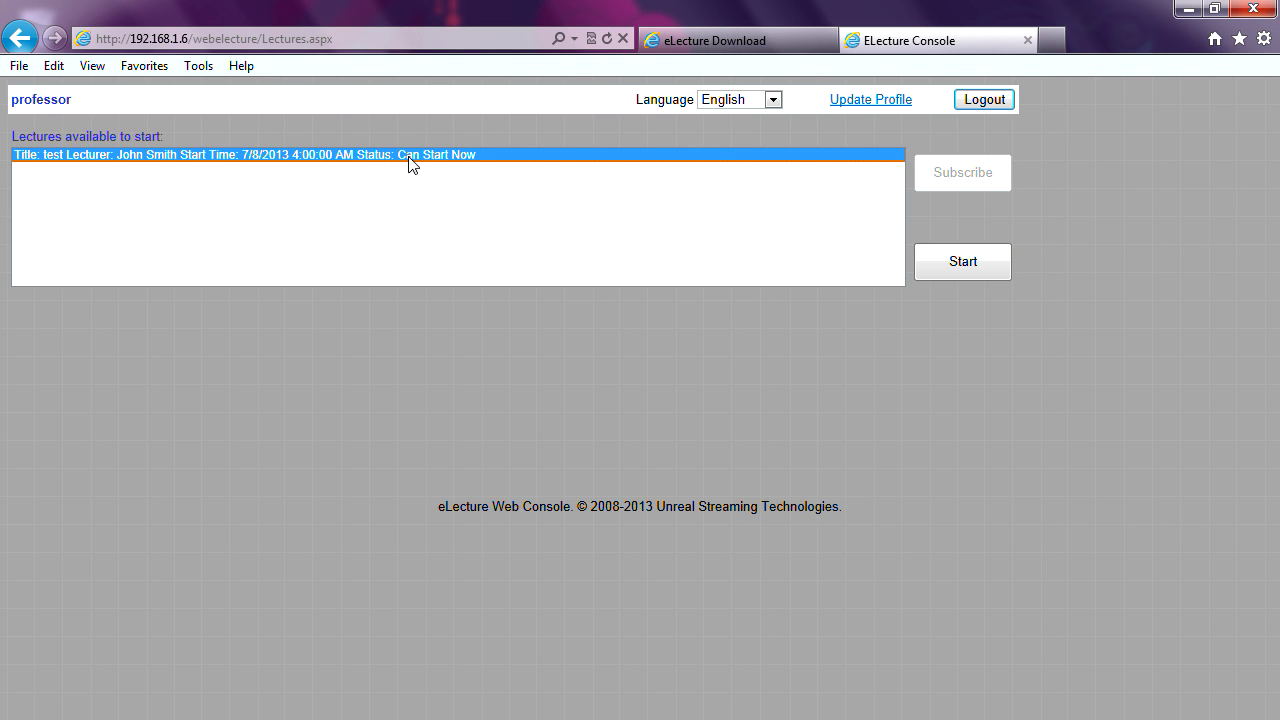
click(973, 264)
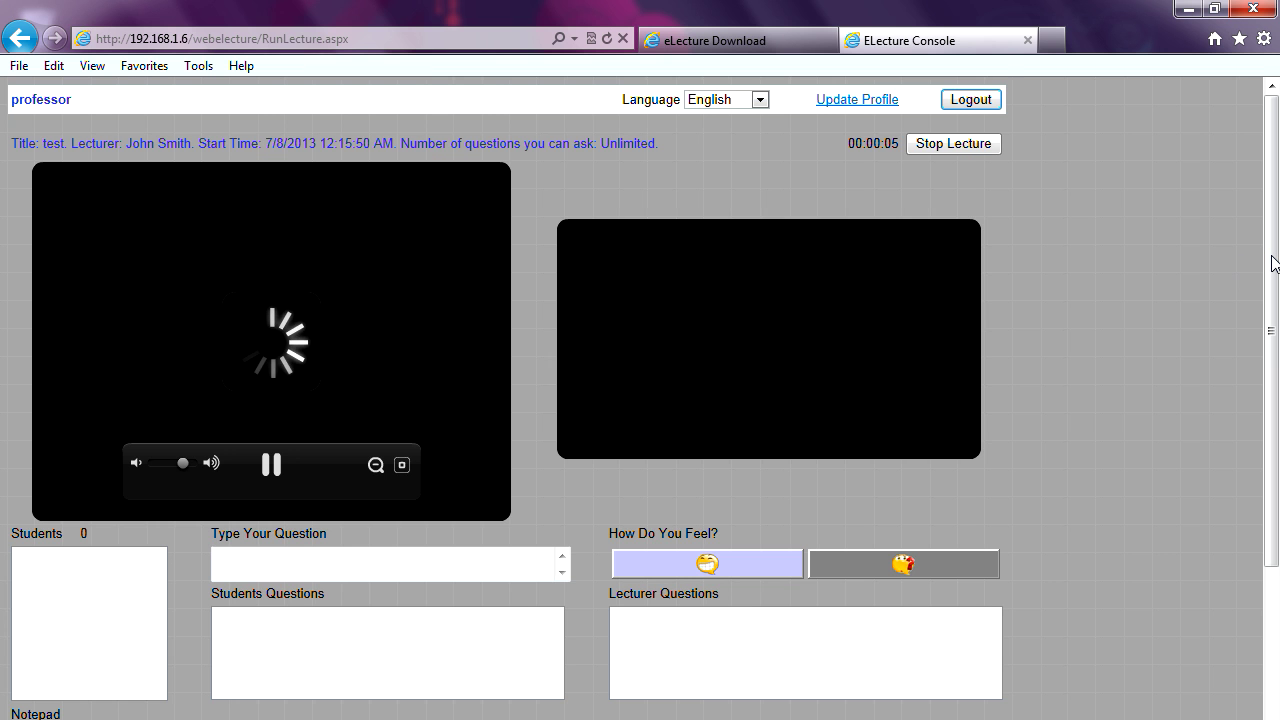
- Restore the maximized browser and shift it up-right so the Paint 2+2=3 sketch shows
drag(1271, 257, 1270, 275)
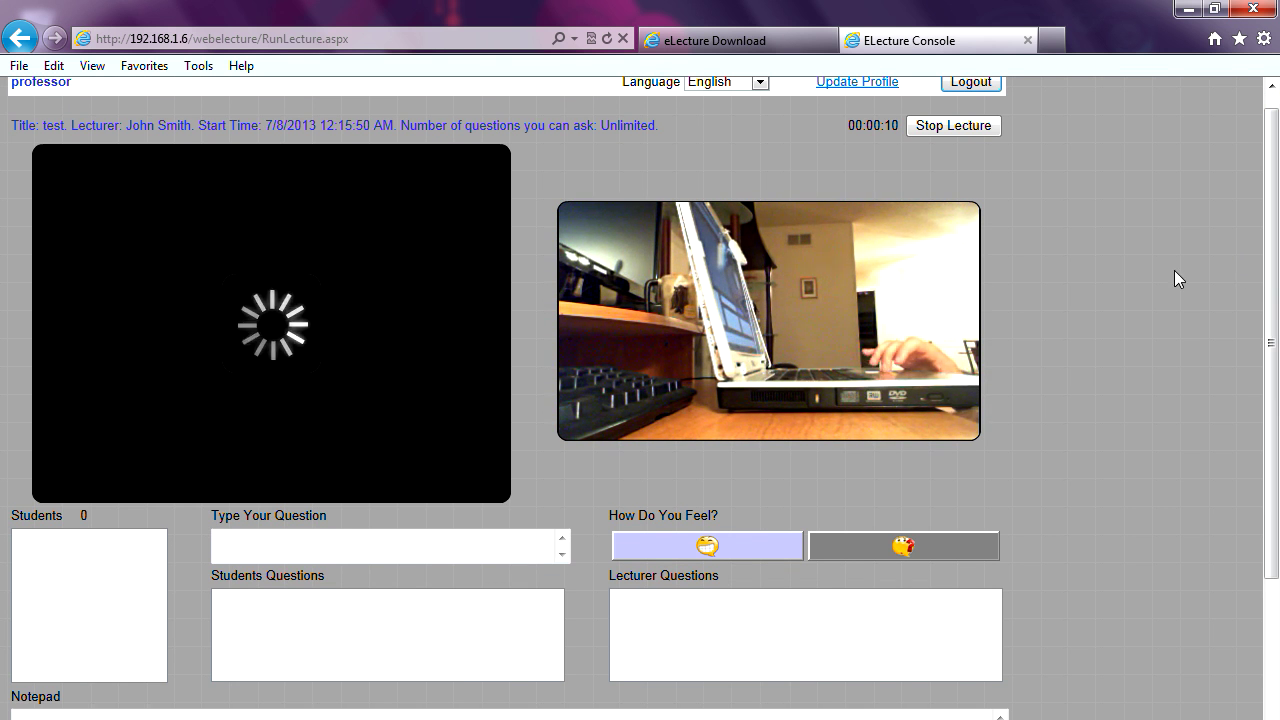
mouse_move(885, 324)
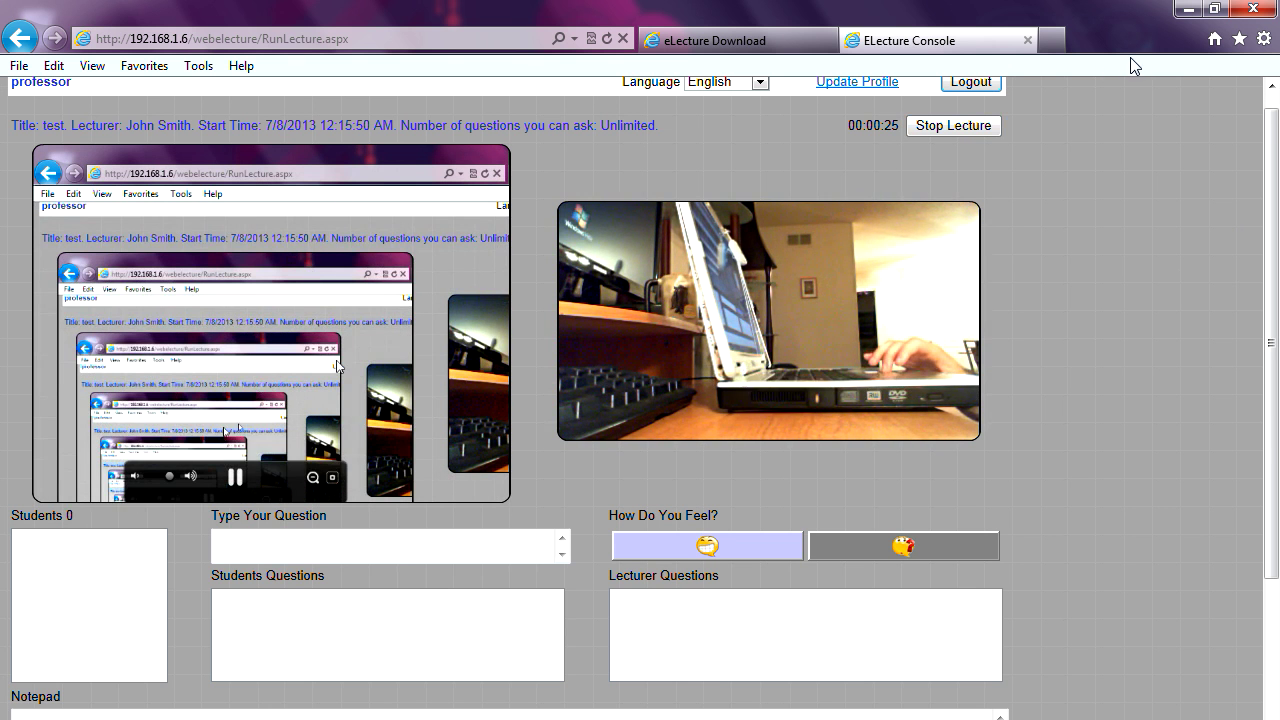
click(1214, 14)
drag(803, 62, 900, 30)
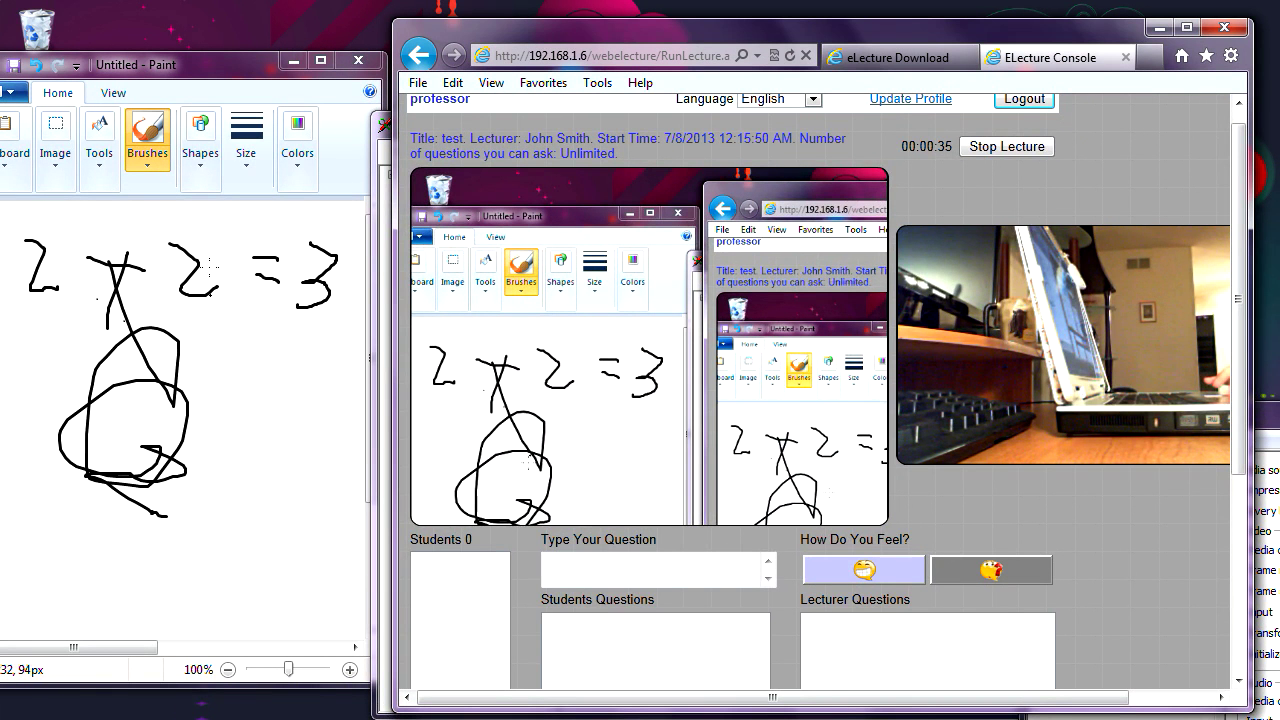
- Post the question 'Anyone here' to the lecture, listed as Q1
mouse_move(840, 305)
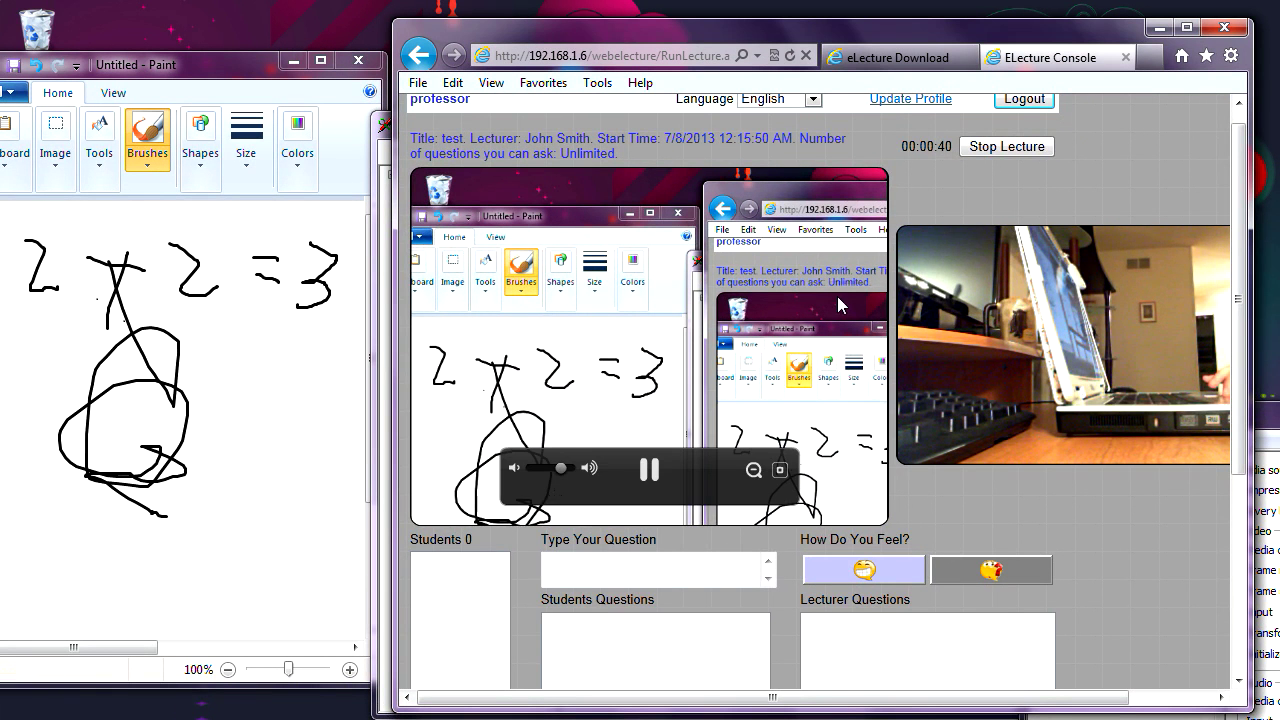
drag(1240, 303, 1243, 360)
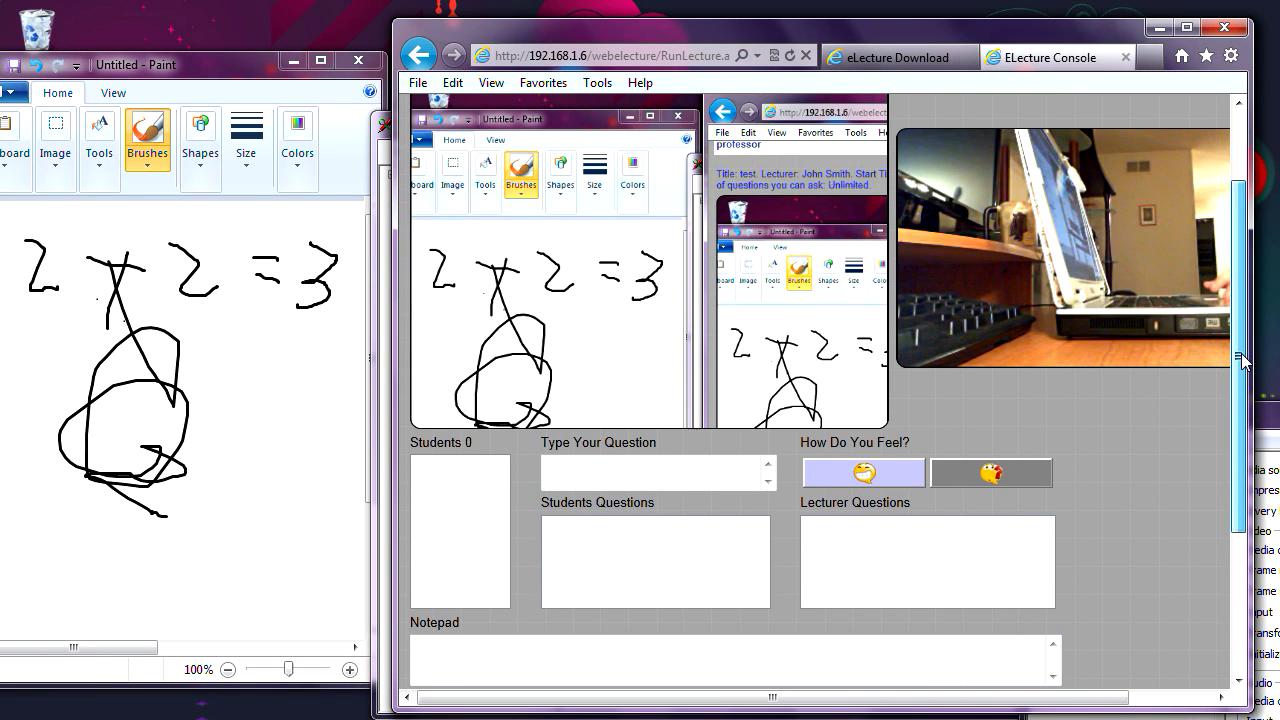
click(644, 479)
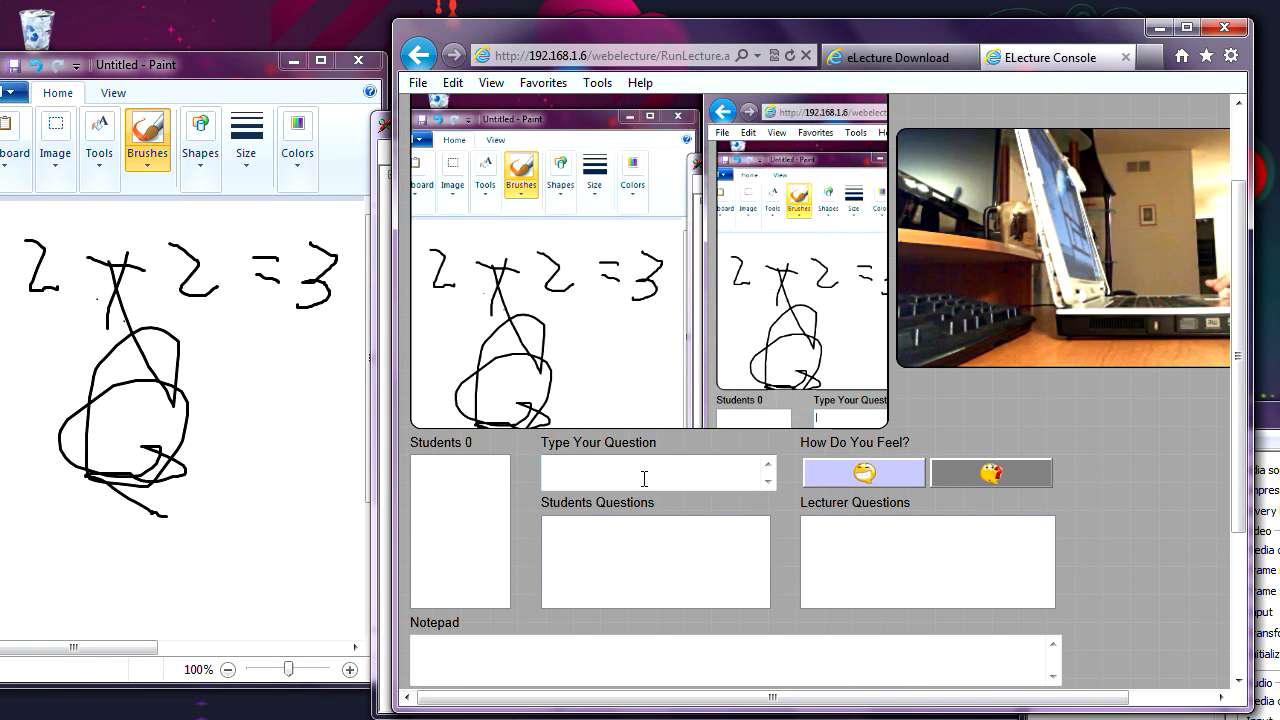
text(Anyone )
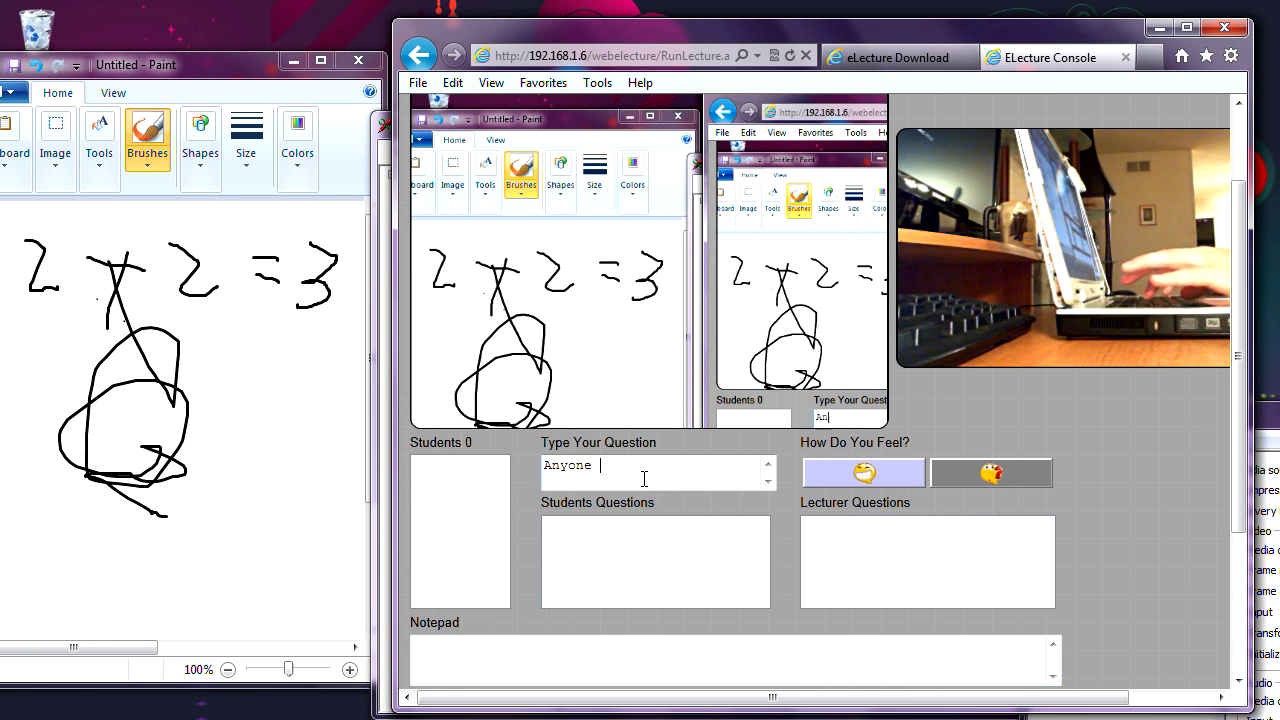
text(here?)
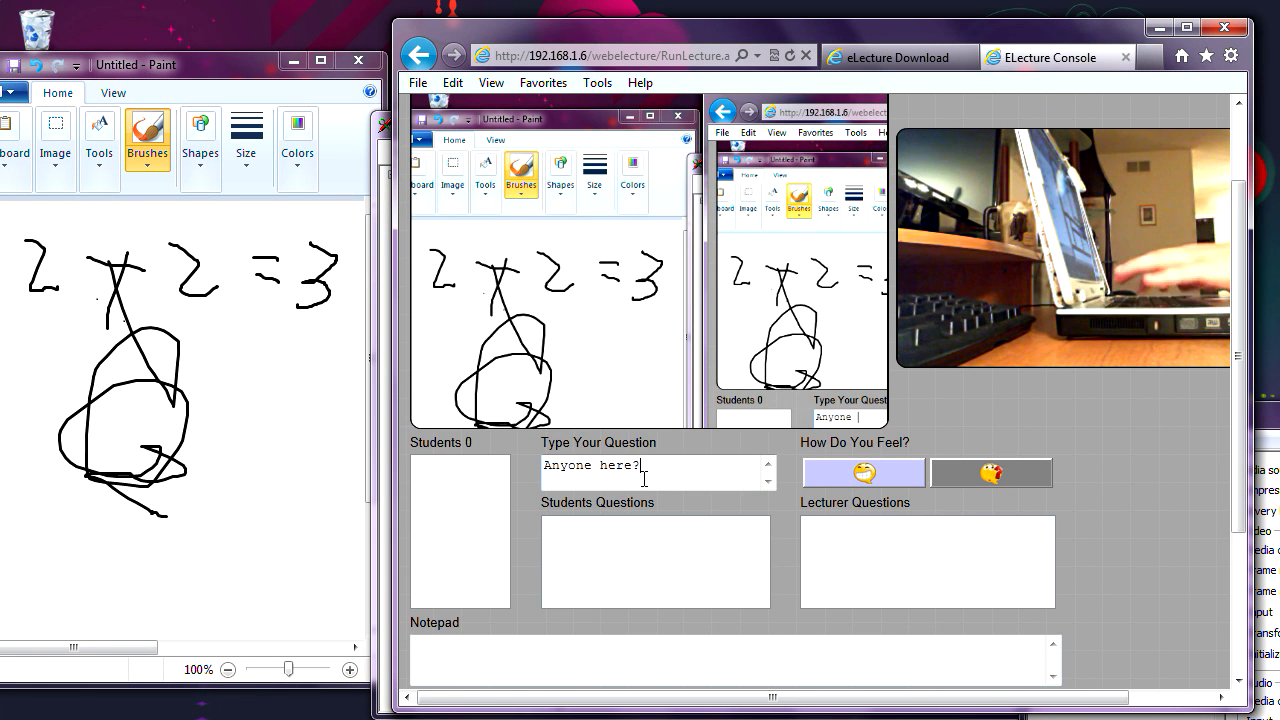
key(Return)
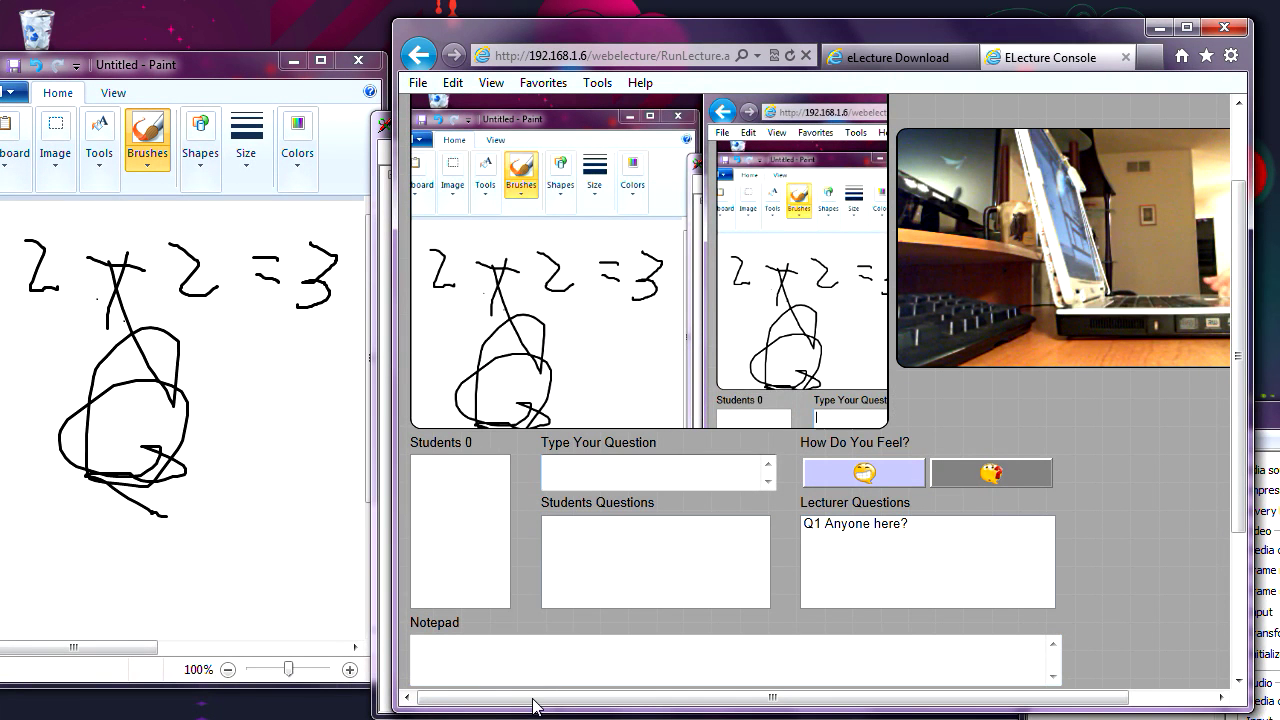
- Switch to the Remote Desktop session and open a new Internet Explorer tab
mouse_move(477, 719)
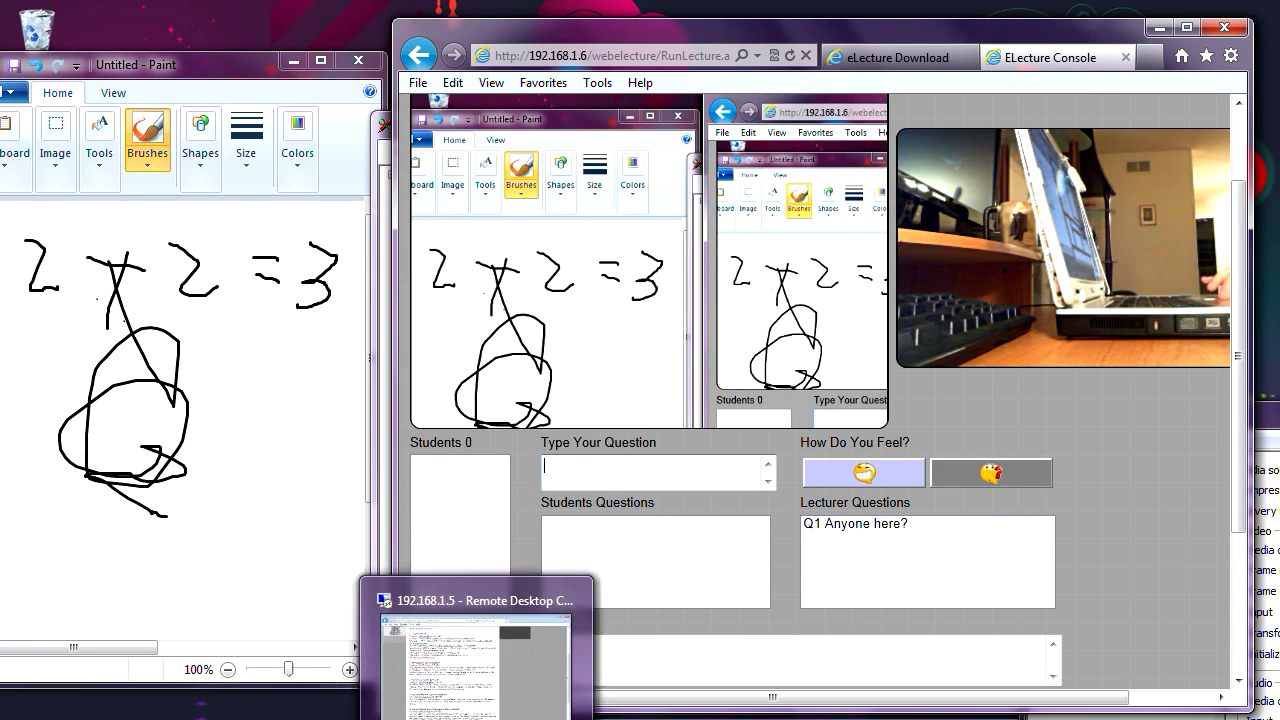
click(477, 665)
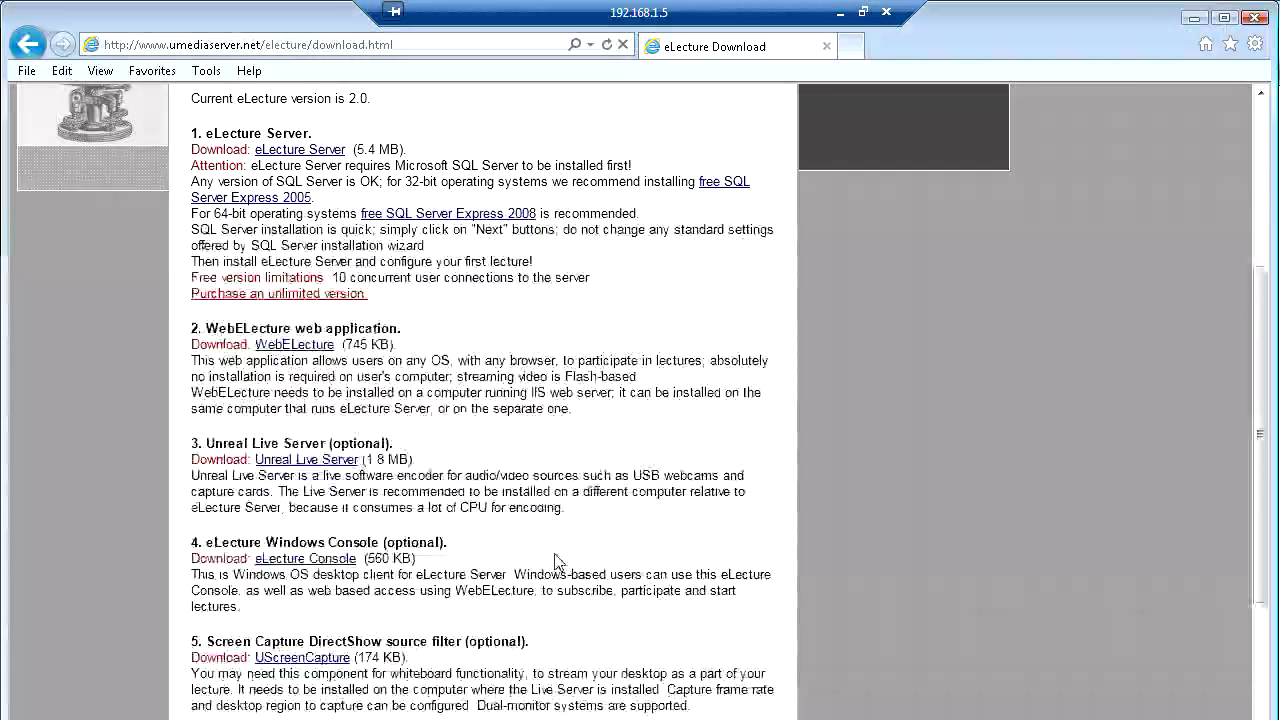
click(848, 49)
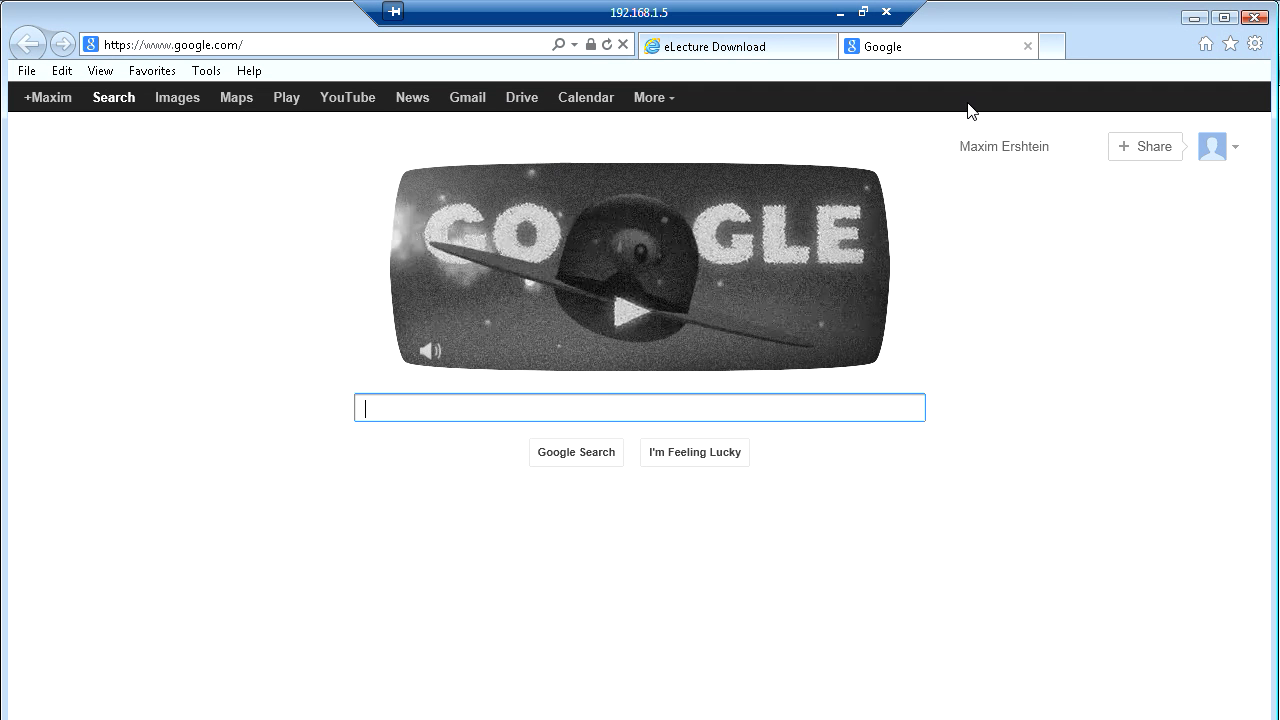
- Enter 192.168.1.6/webelecture in the address bar and load the login page
click(250, 42)
text(1)
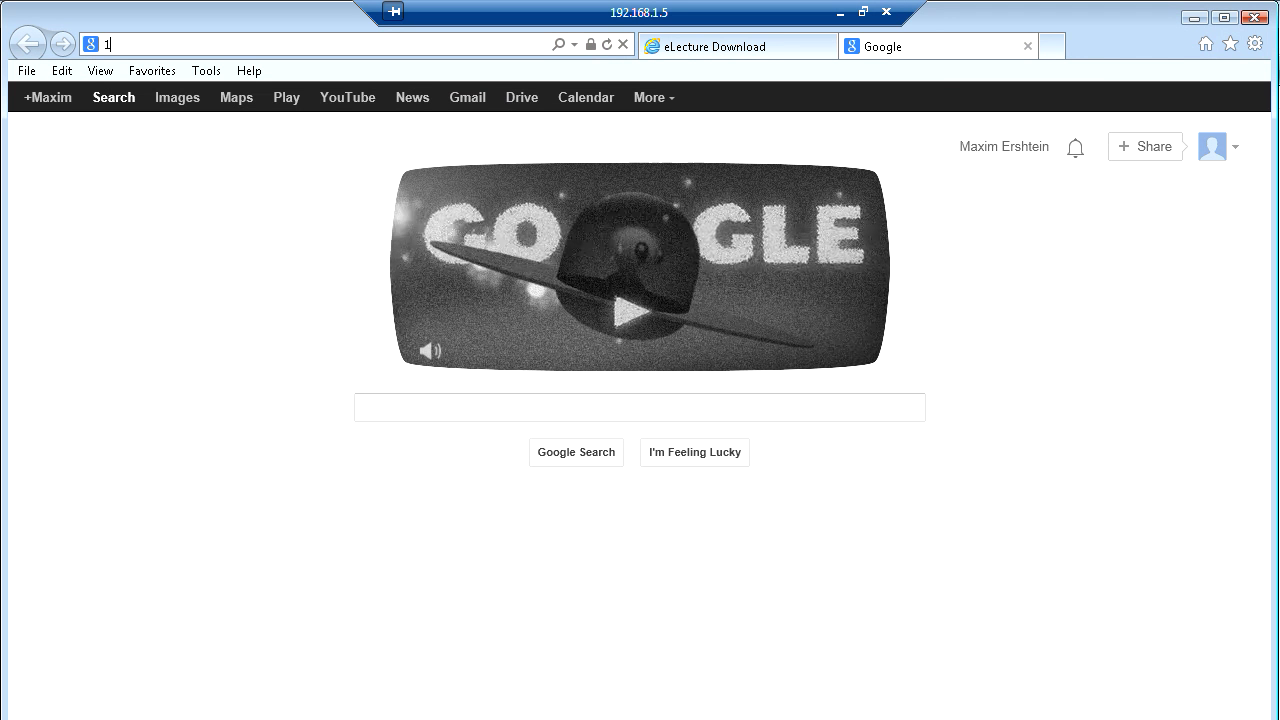
text(92)
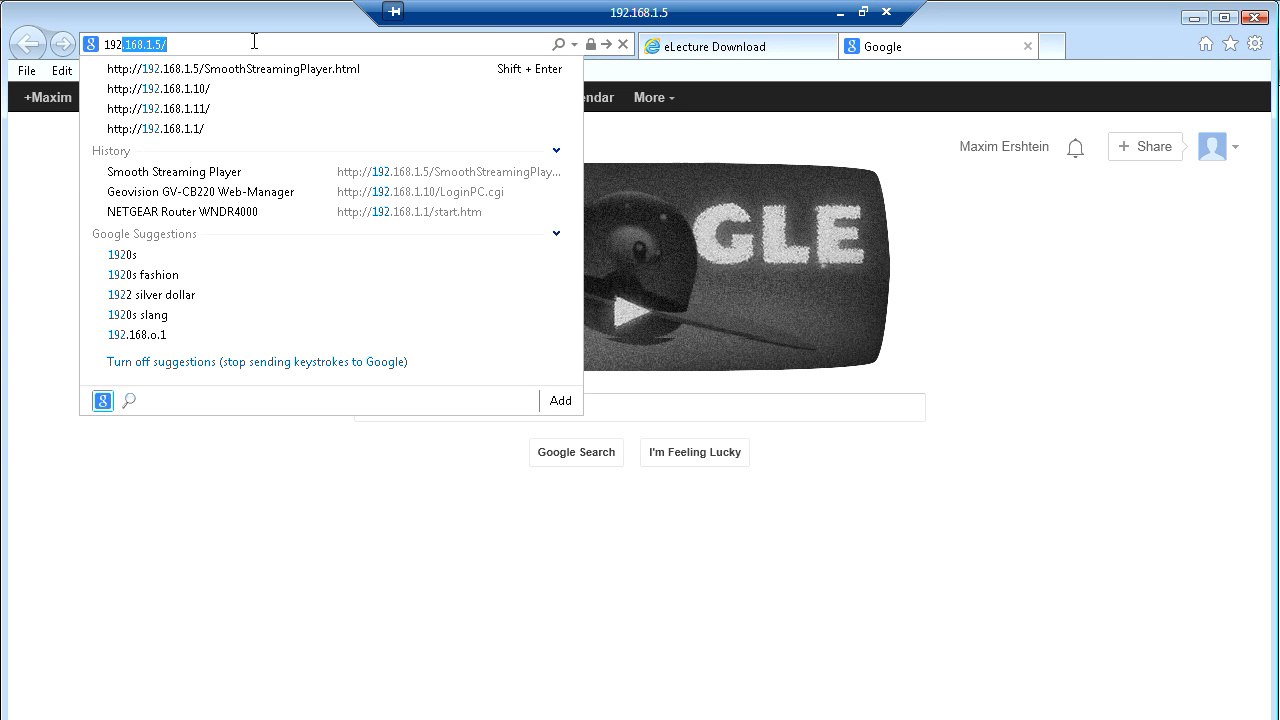
key(End)
key(BackSpace)
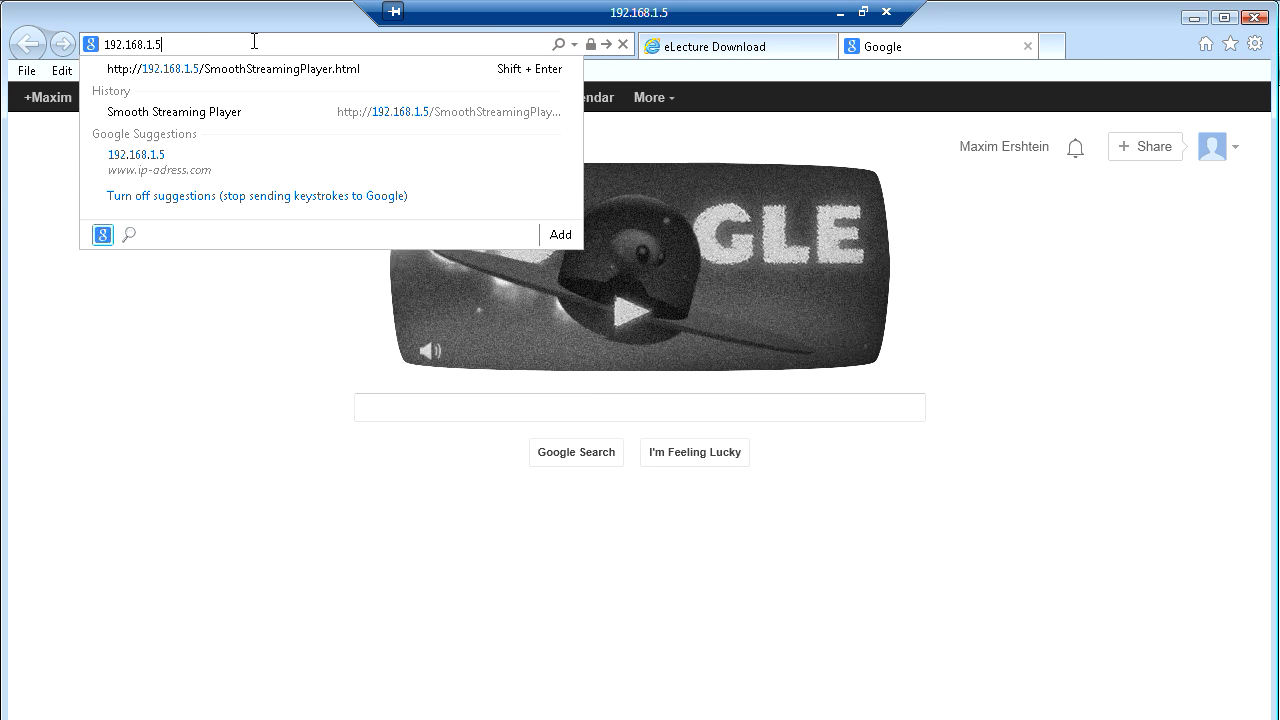
key(BackSpace)
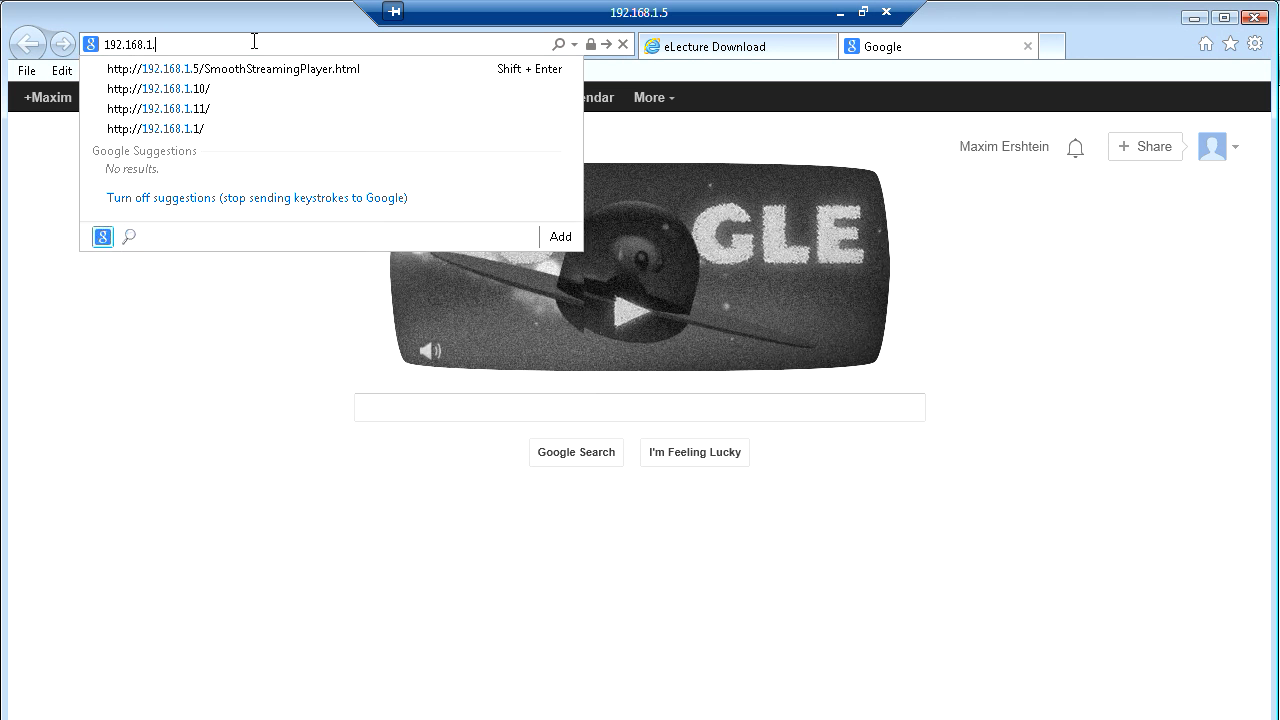
text(6/)
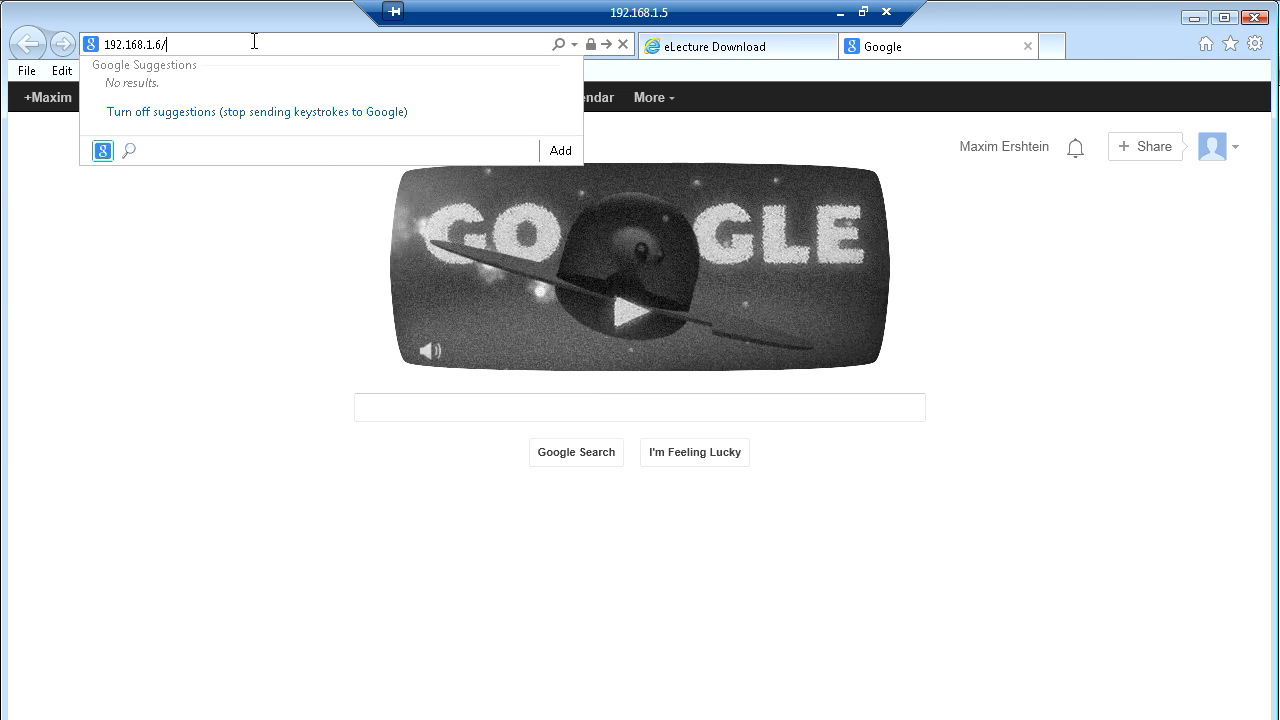
text(webelect)
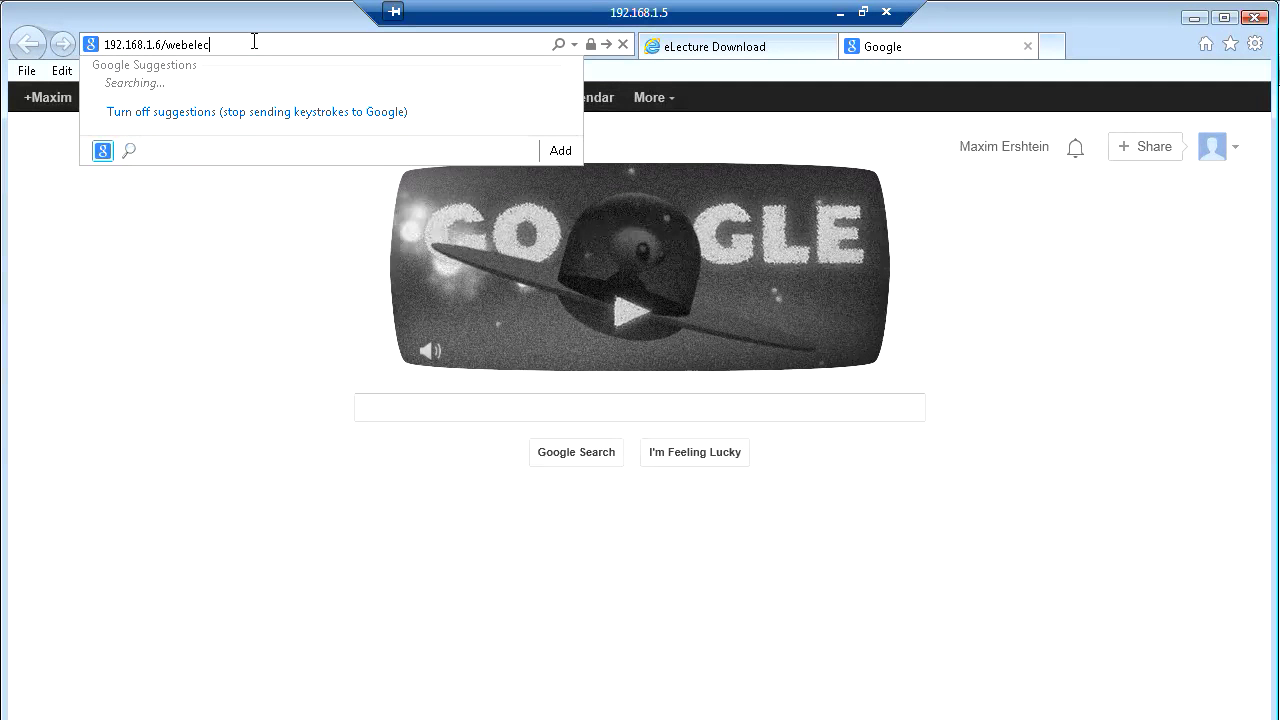
text(ure)
key(Return)
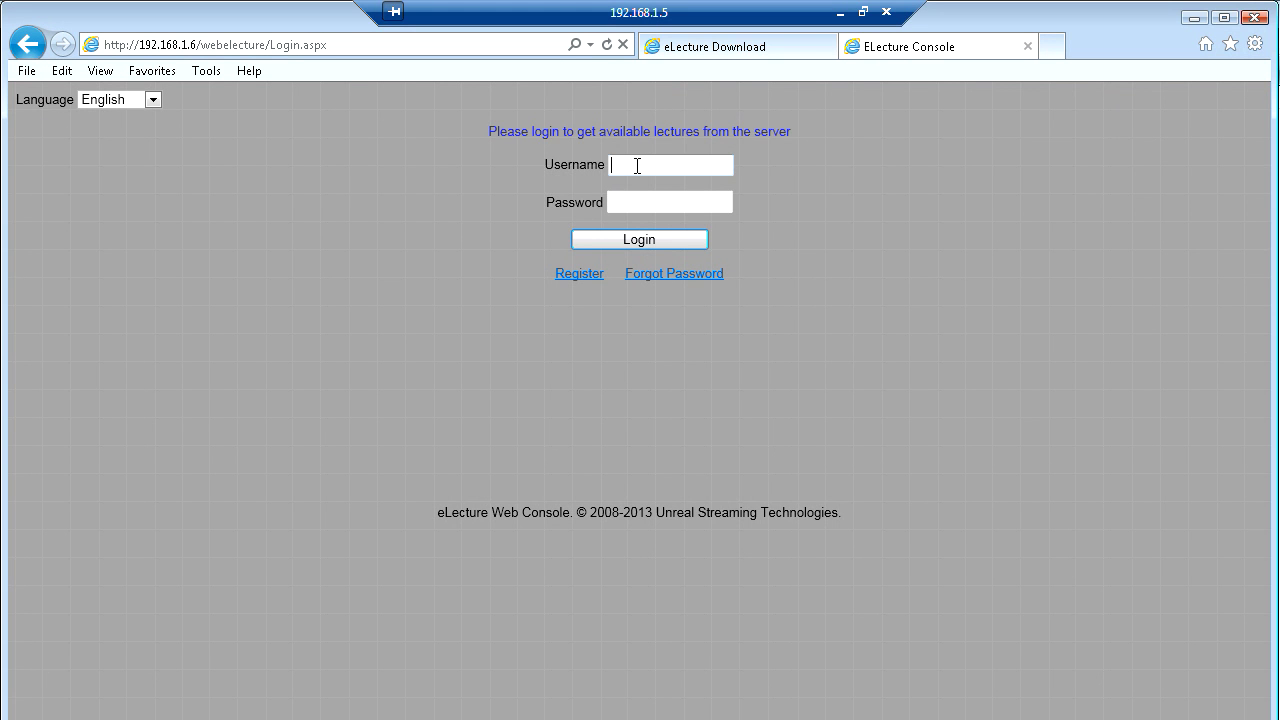
- Sign in with the student account and attend the live lecture 'test'
text(stude)
key(Tab)
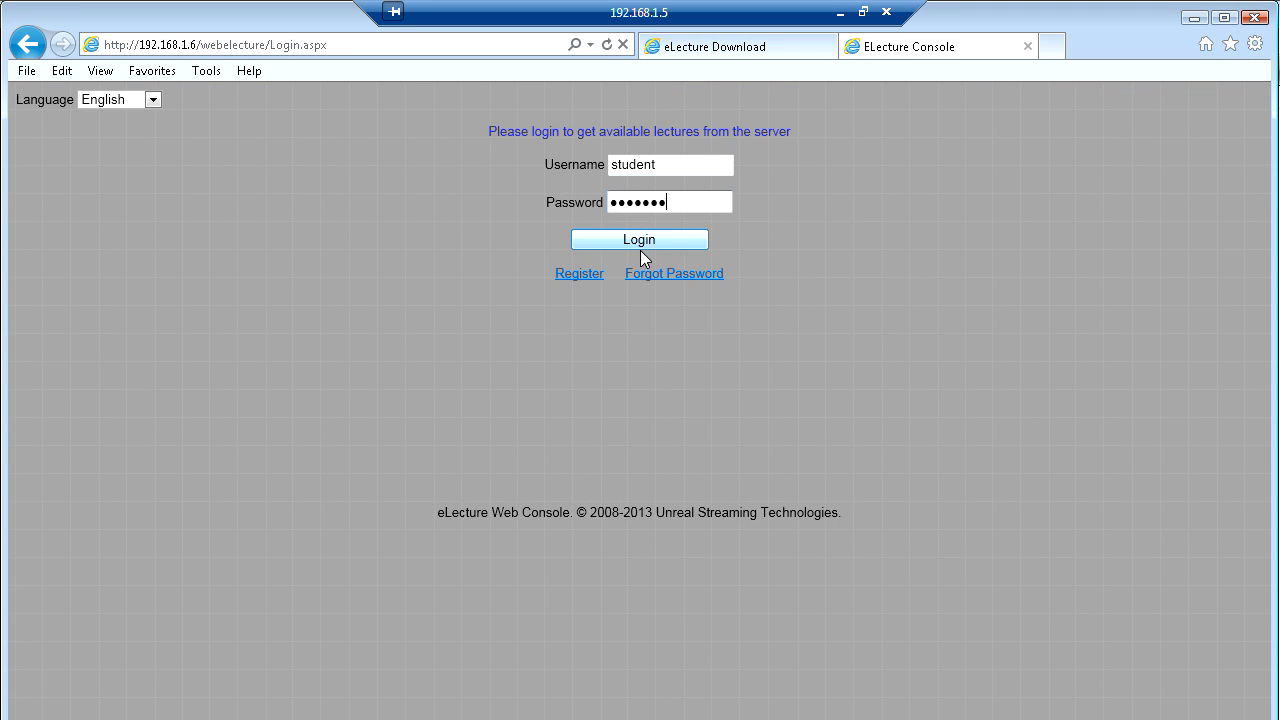
click(656, 238)
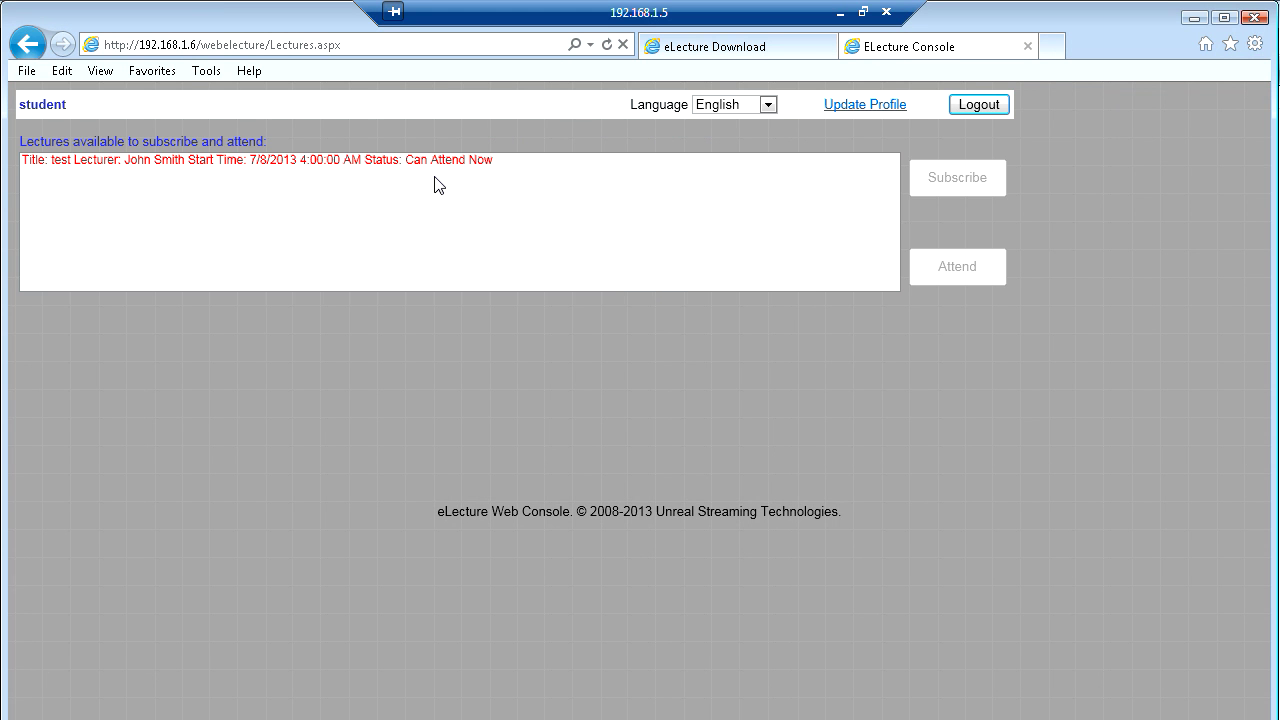
click(419, 162)
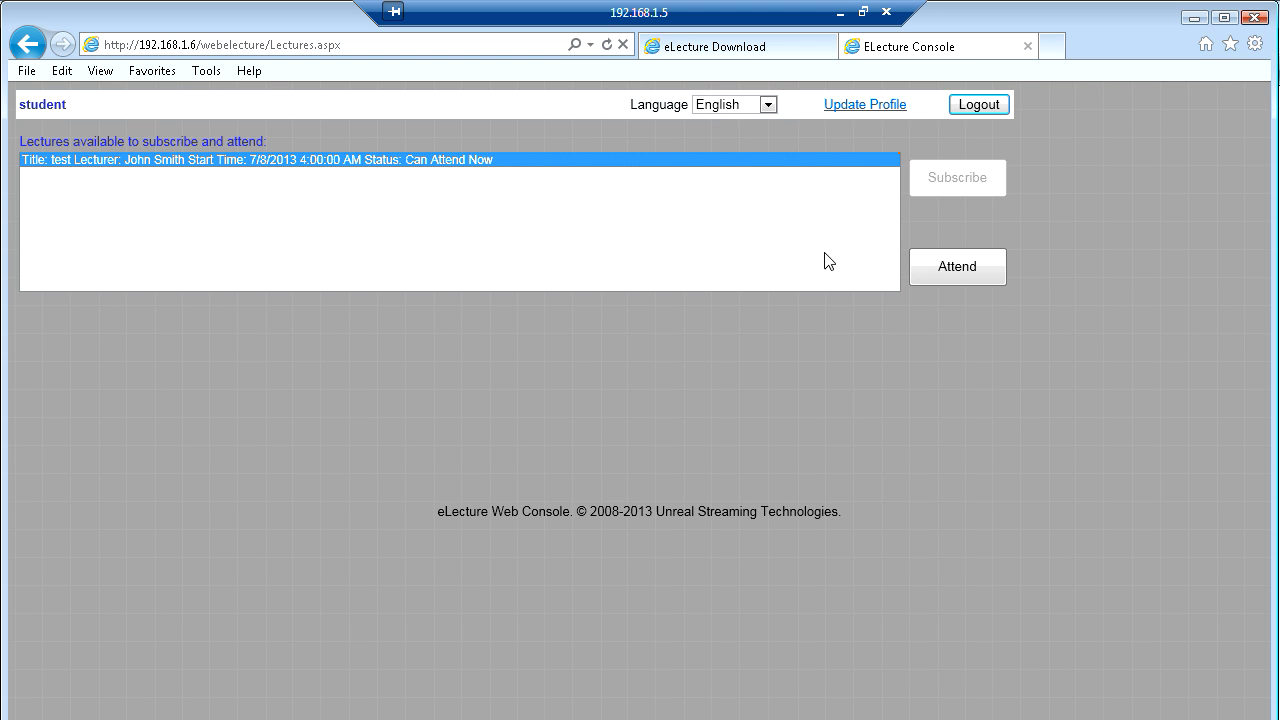
click(952, 276)
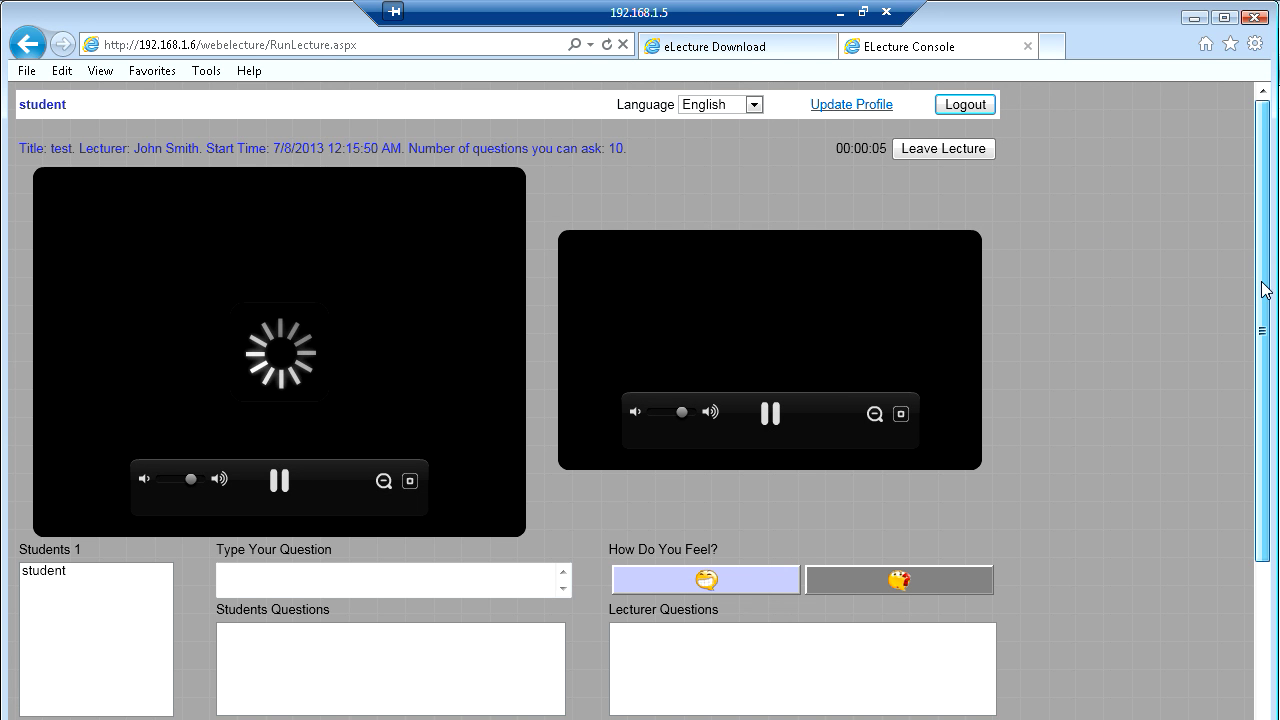
scroll(1266, 290, down, 1)
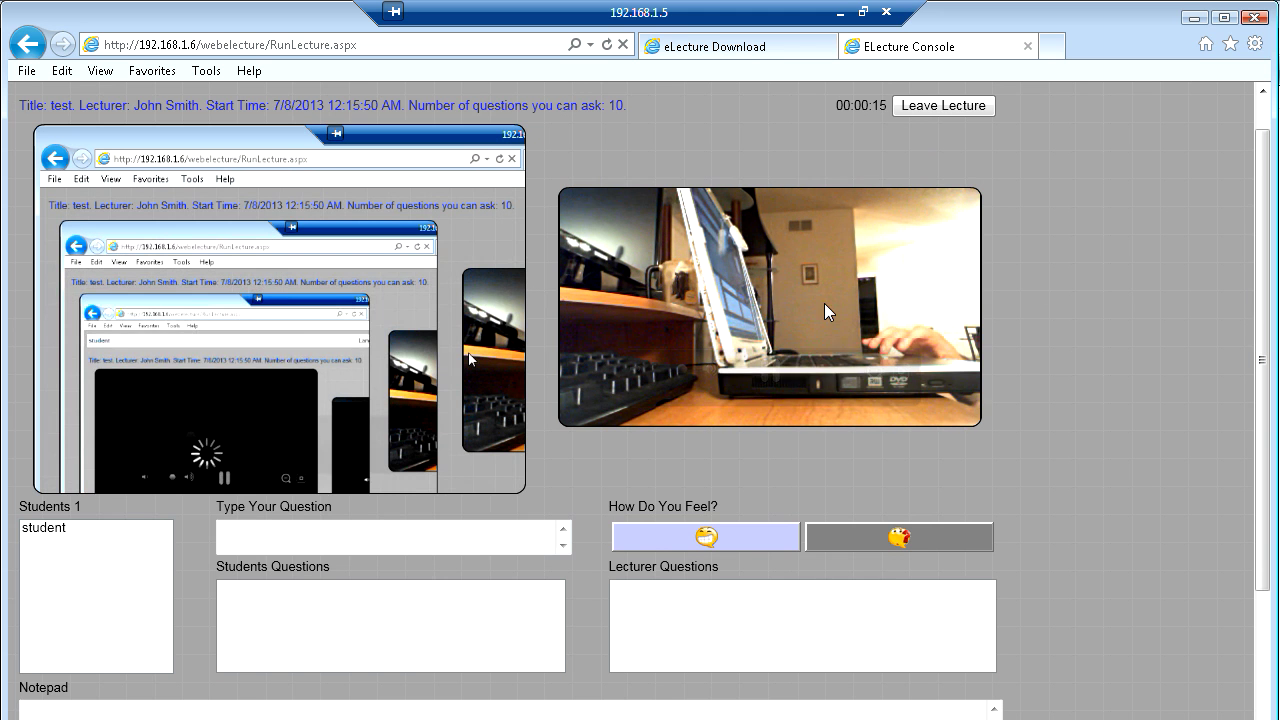
mouse_move(841, 344)
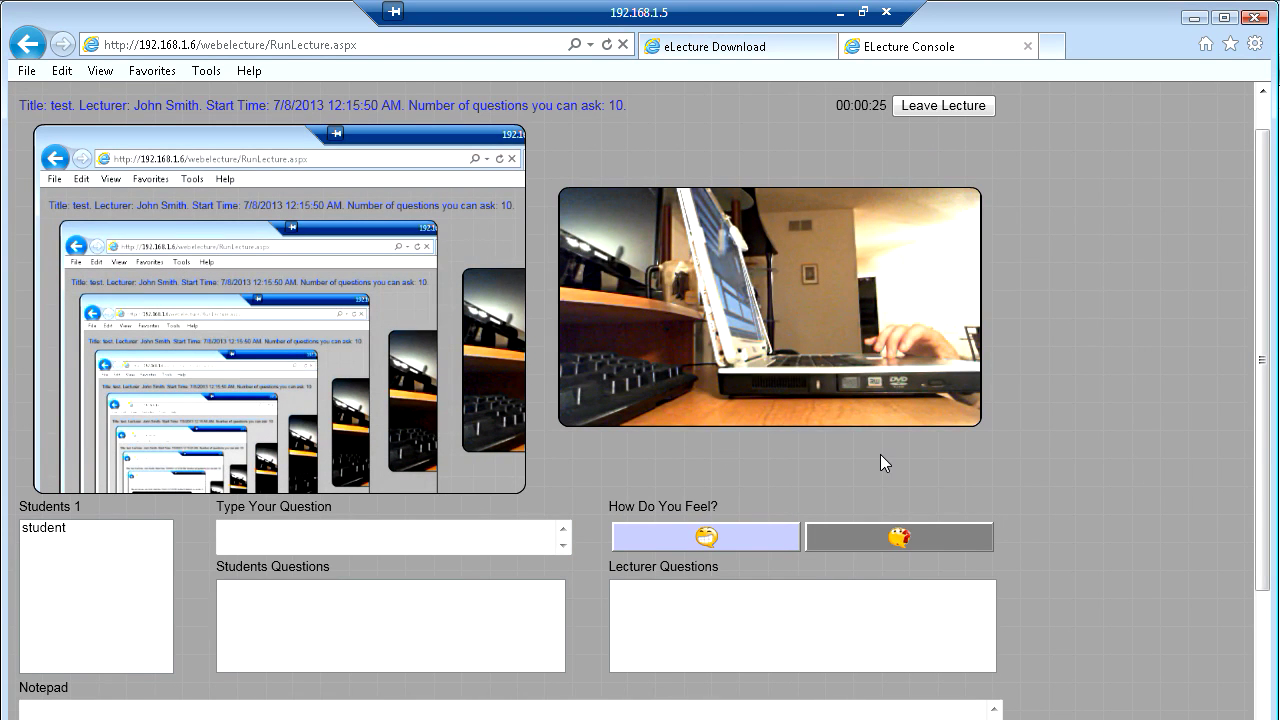
mouse_move(690, 316)
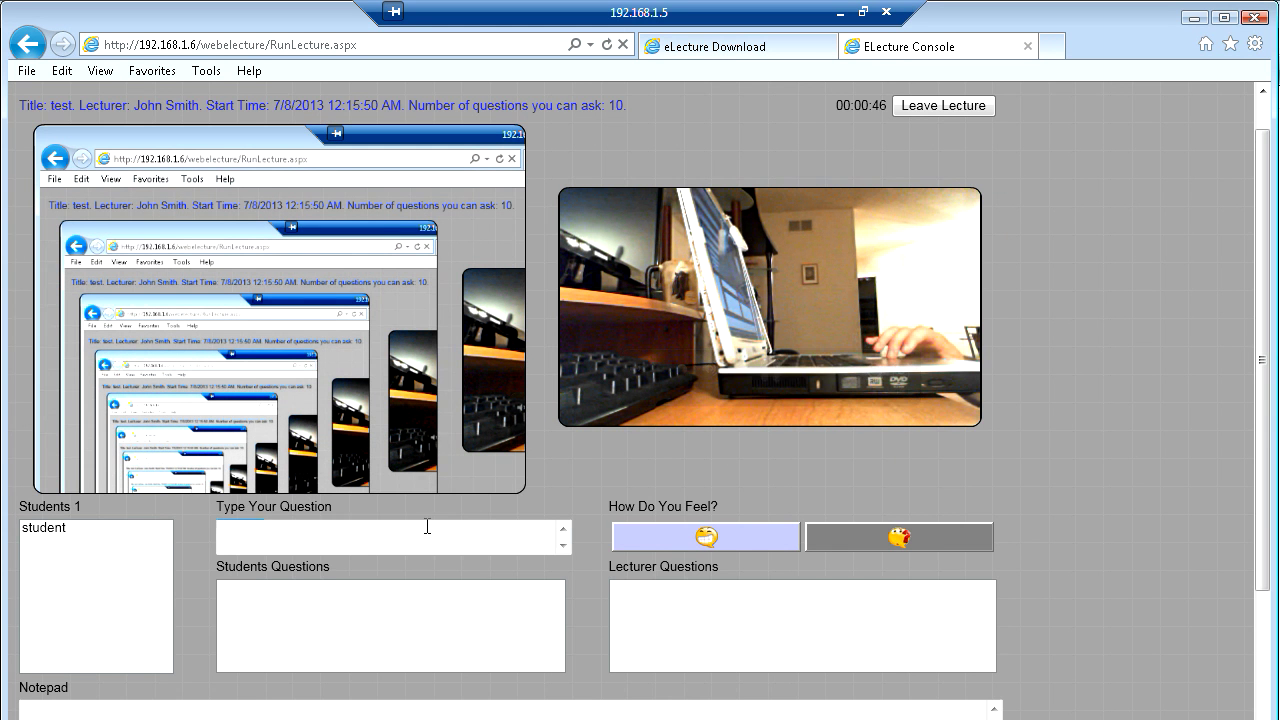
click(393, 543)
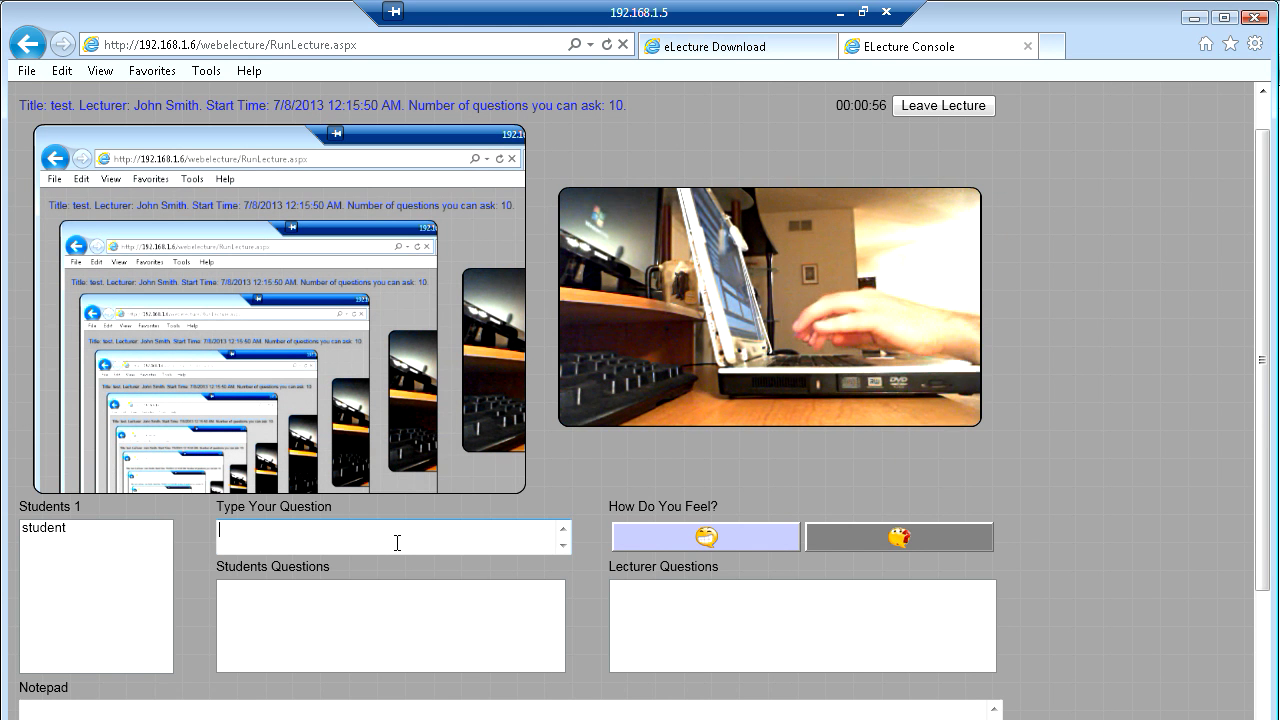
- Send the lecturer the question 'can I ask a stupid question'
text(can )
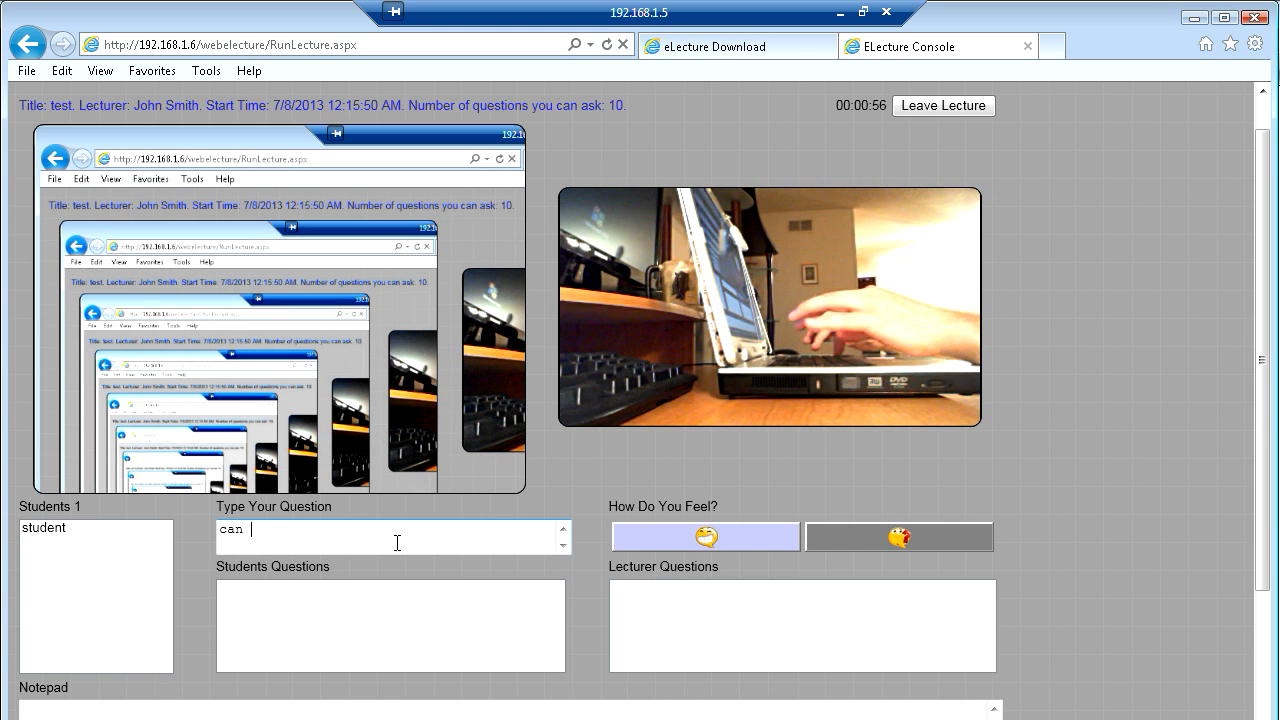
text(I )
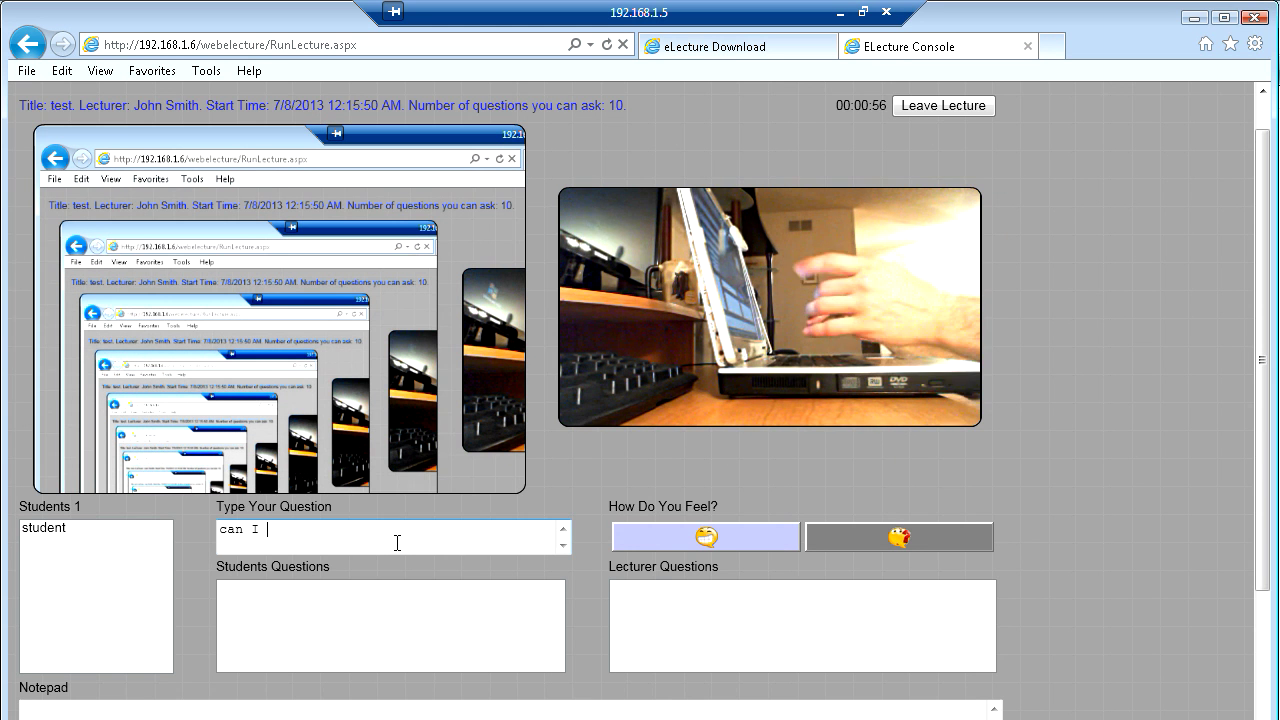
text(ask a stupid question?)
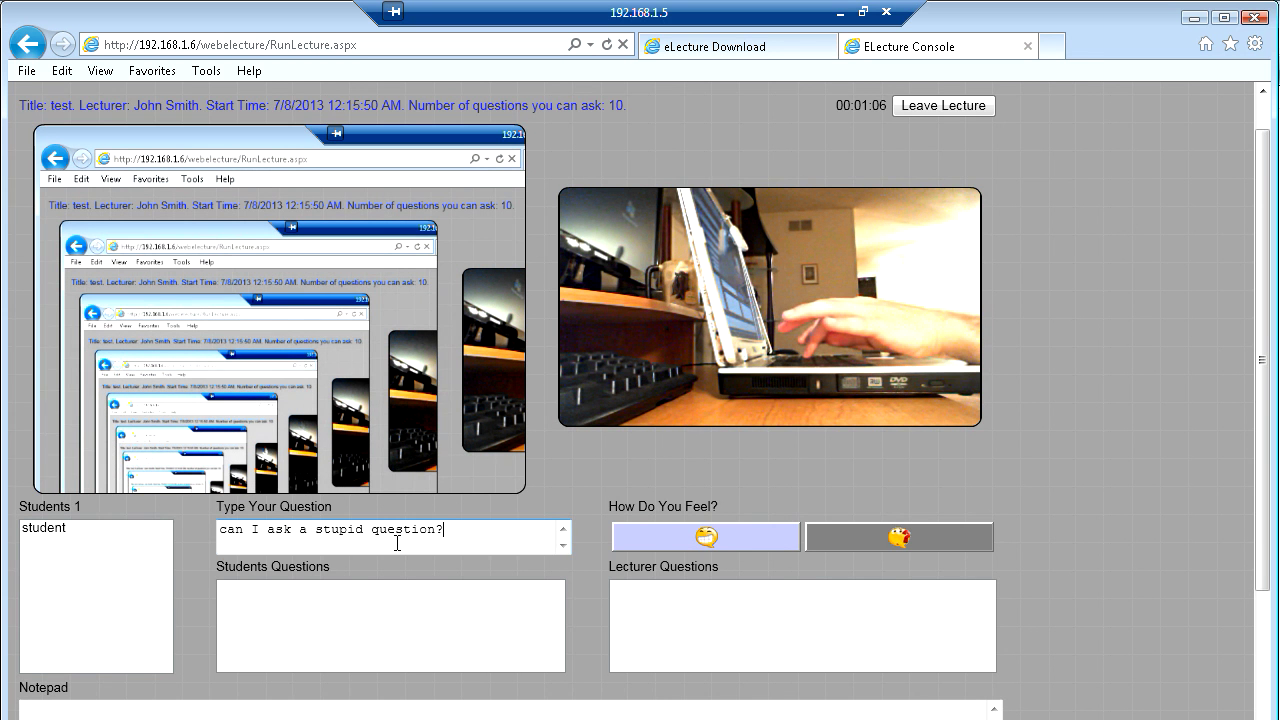
key(Return)
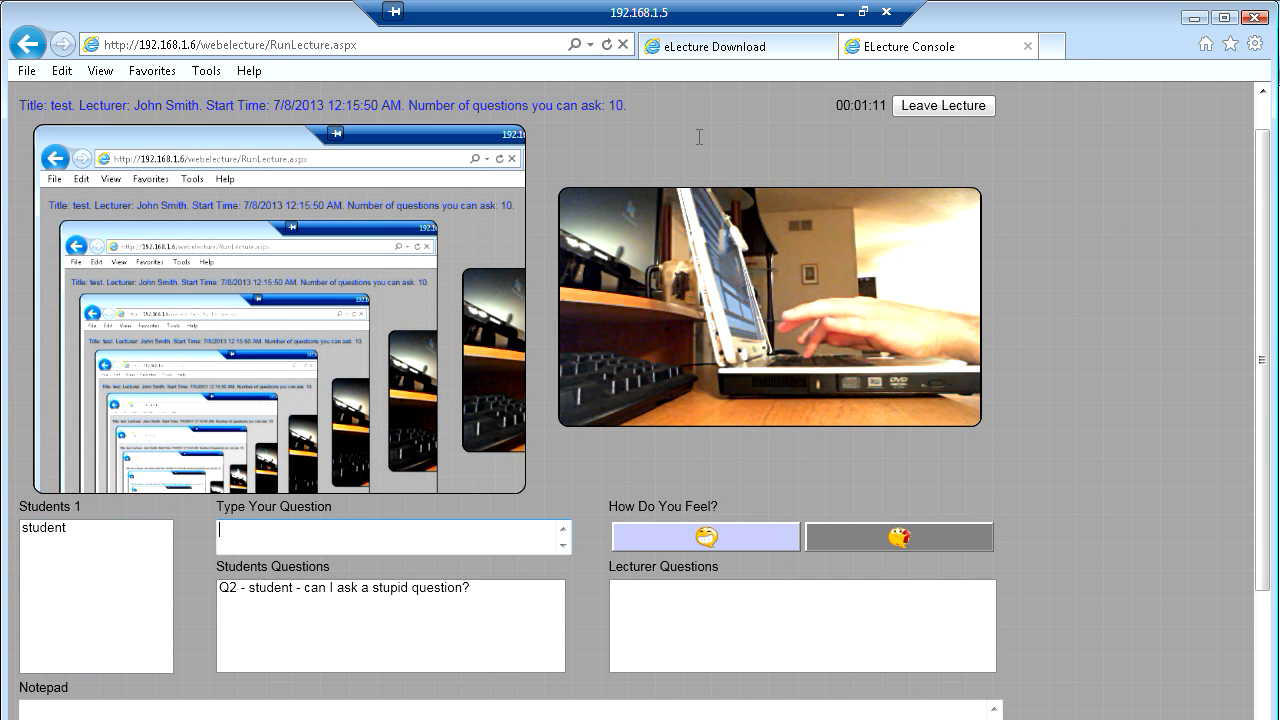
- On the professor's desktop, reply 'Sure go ahead' to the student's question Q2
click(840, 13)
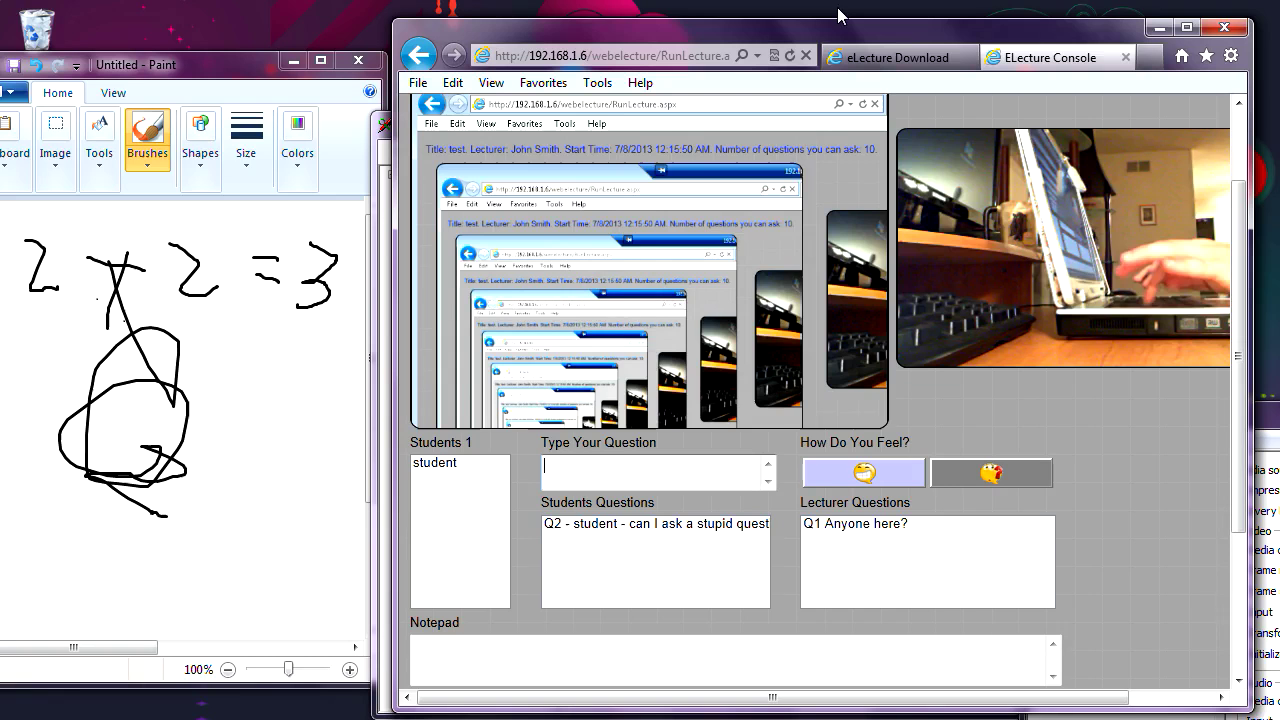
drag(614, 543, 628, 535)
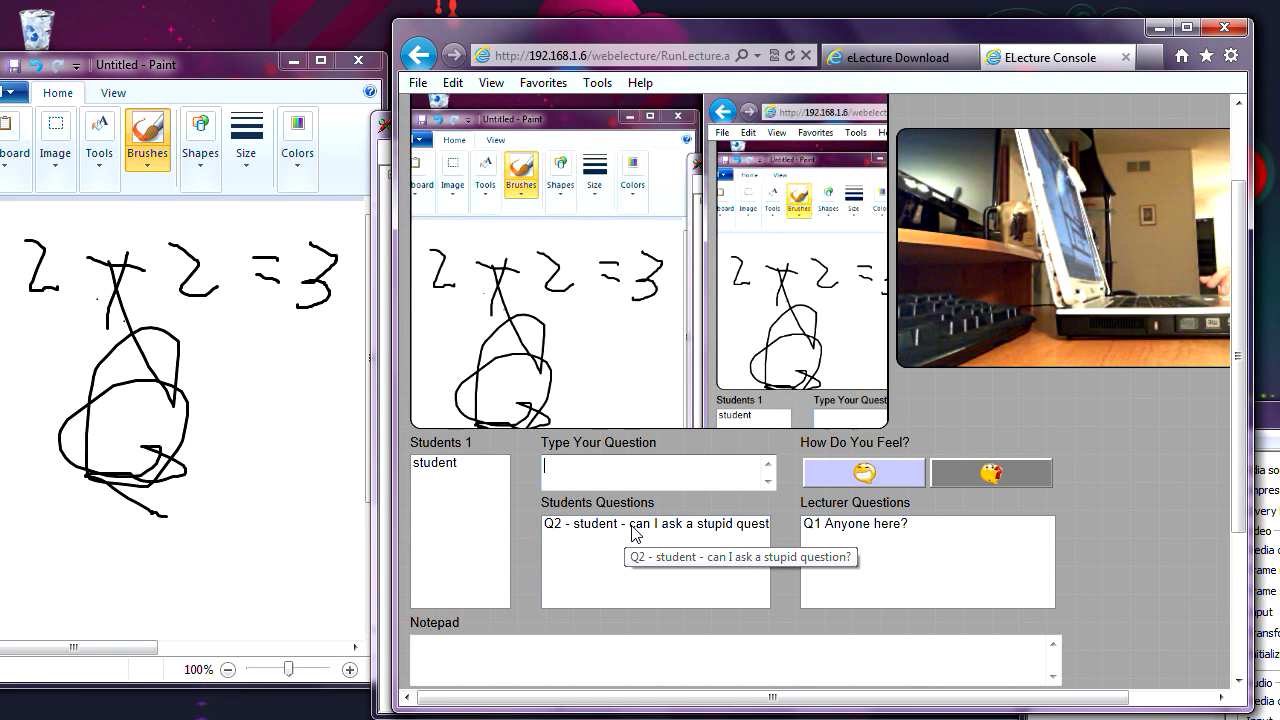
double_click(632, 527)
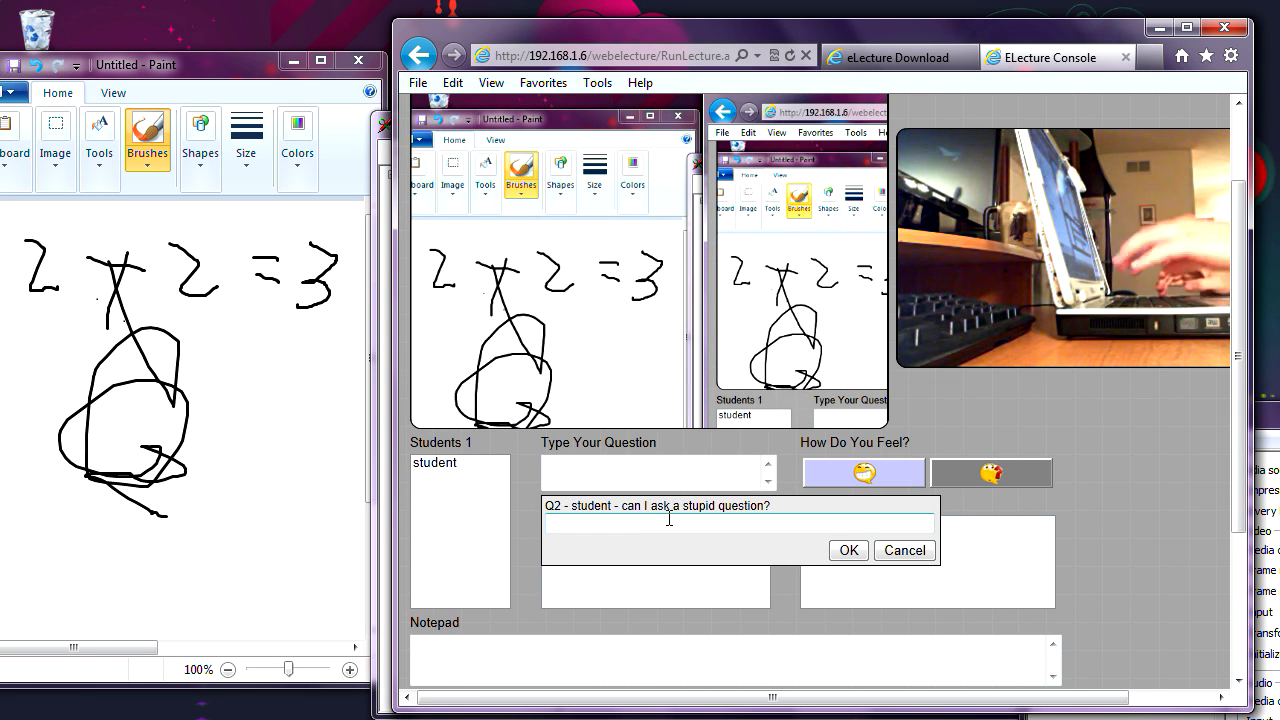
text(Sure)
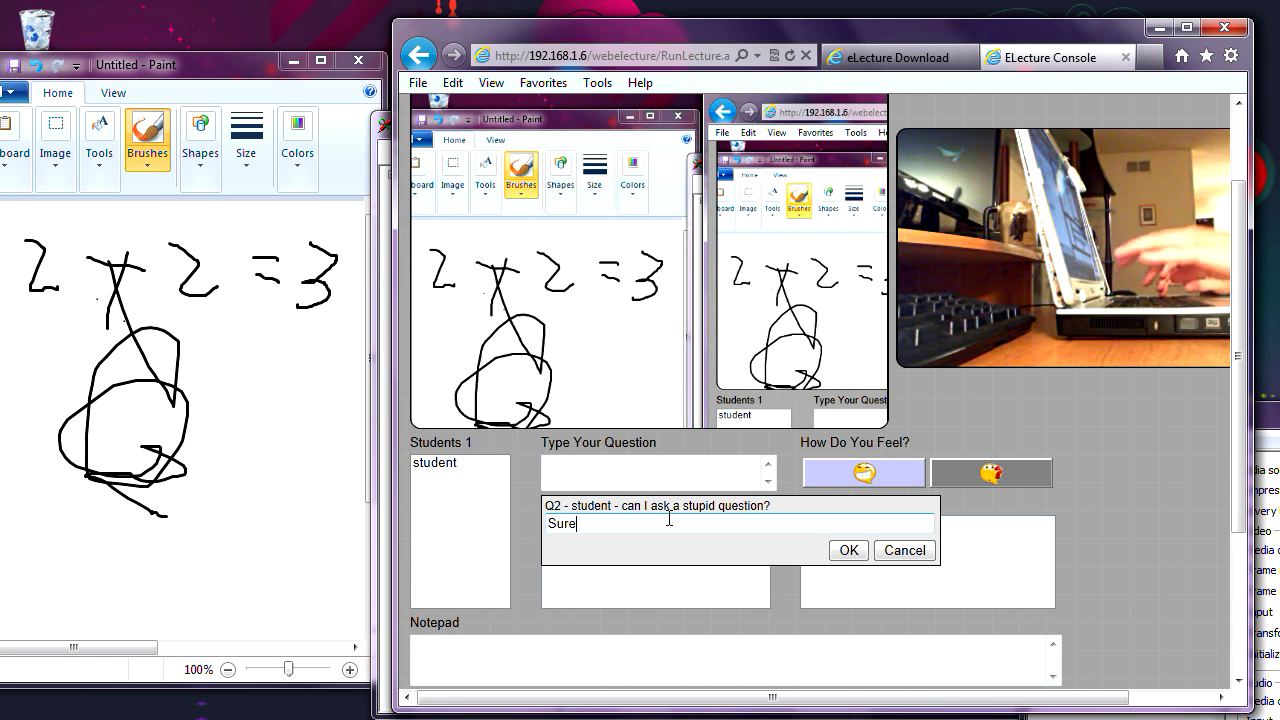
text( go ahead)
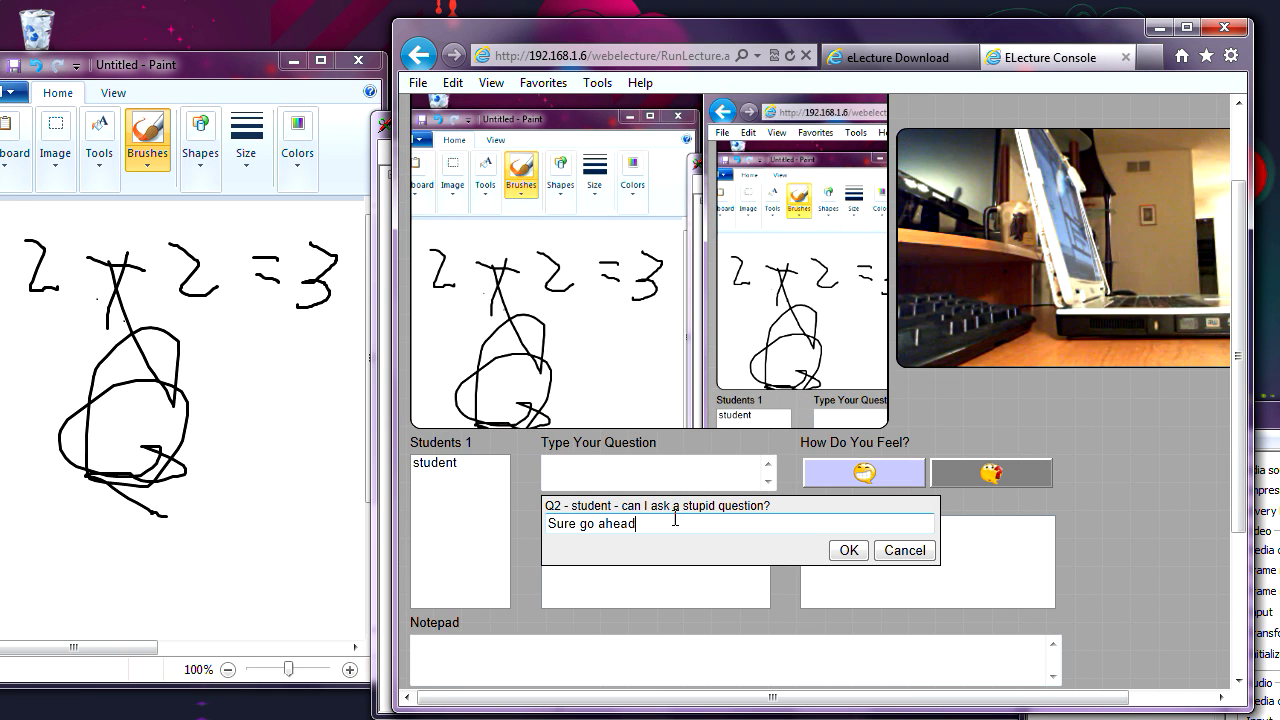
mouse_move(998, 248)
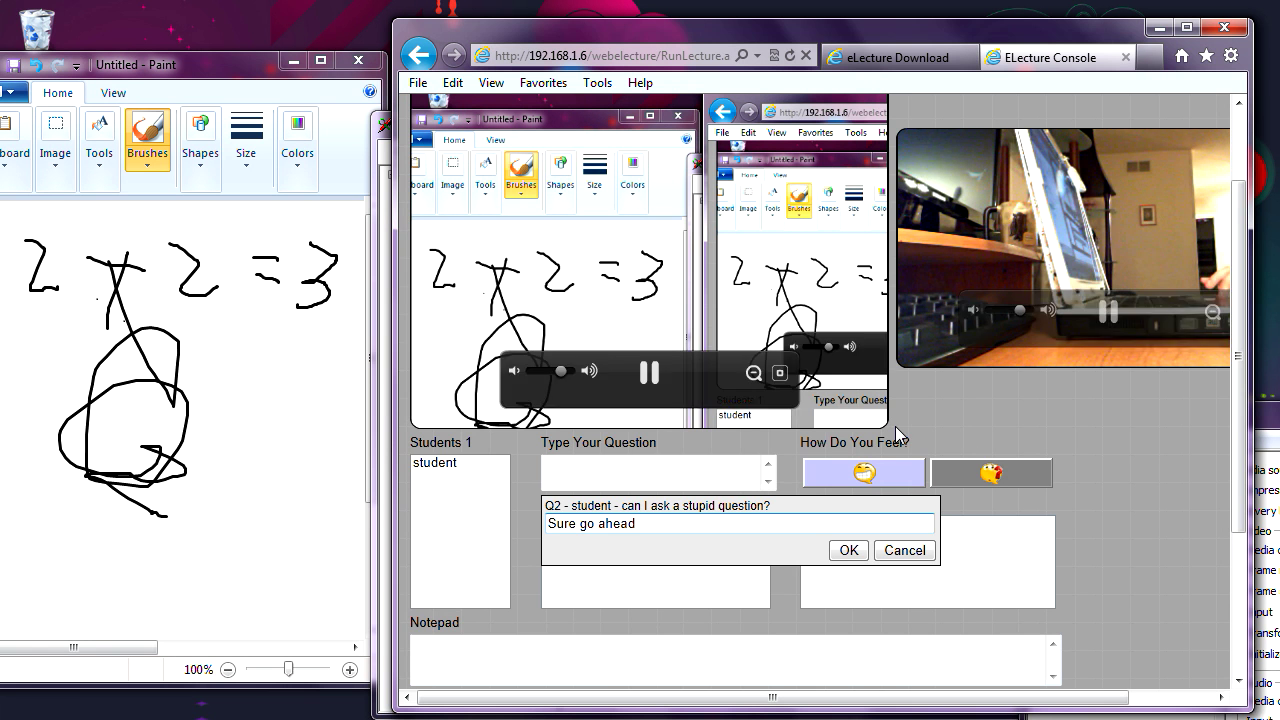
click(717, 520)
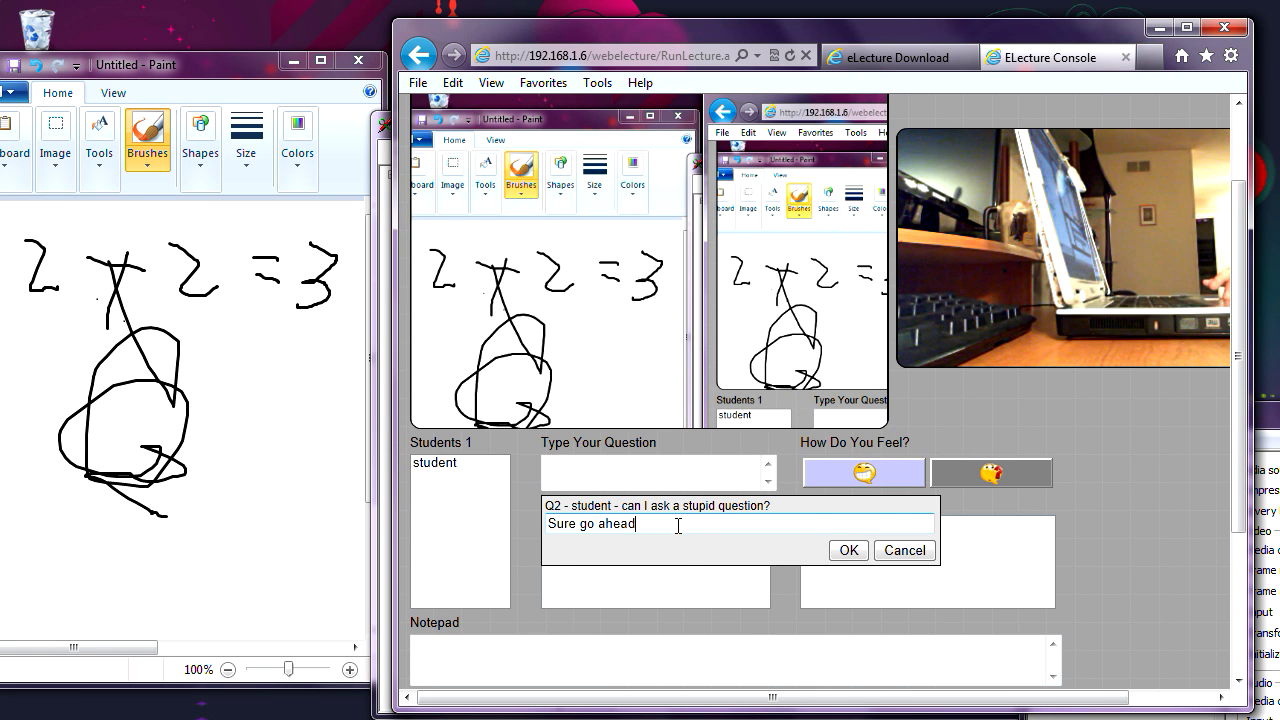
key(Return)
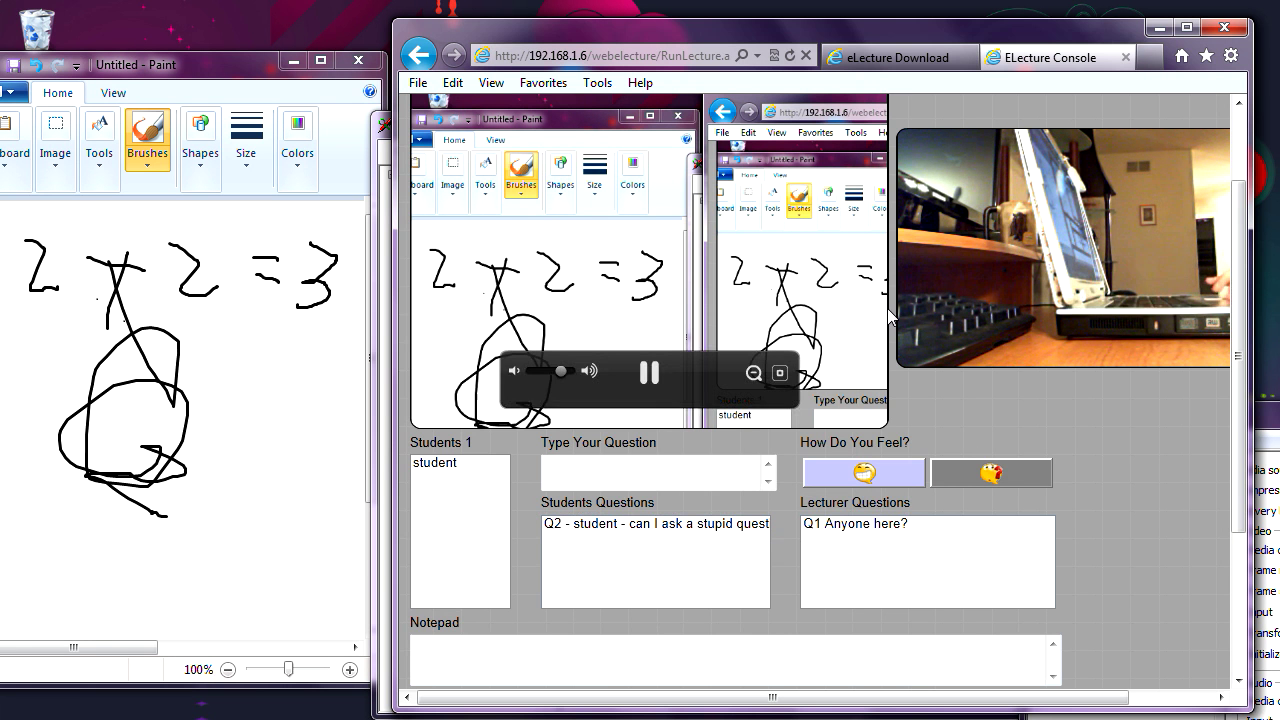
mouse_move(940, 300)
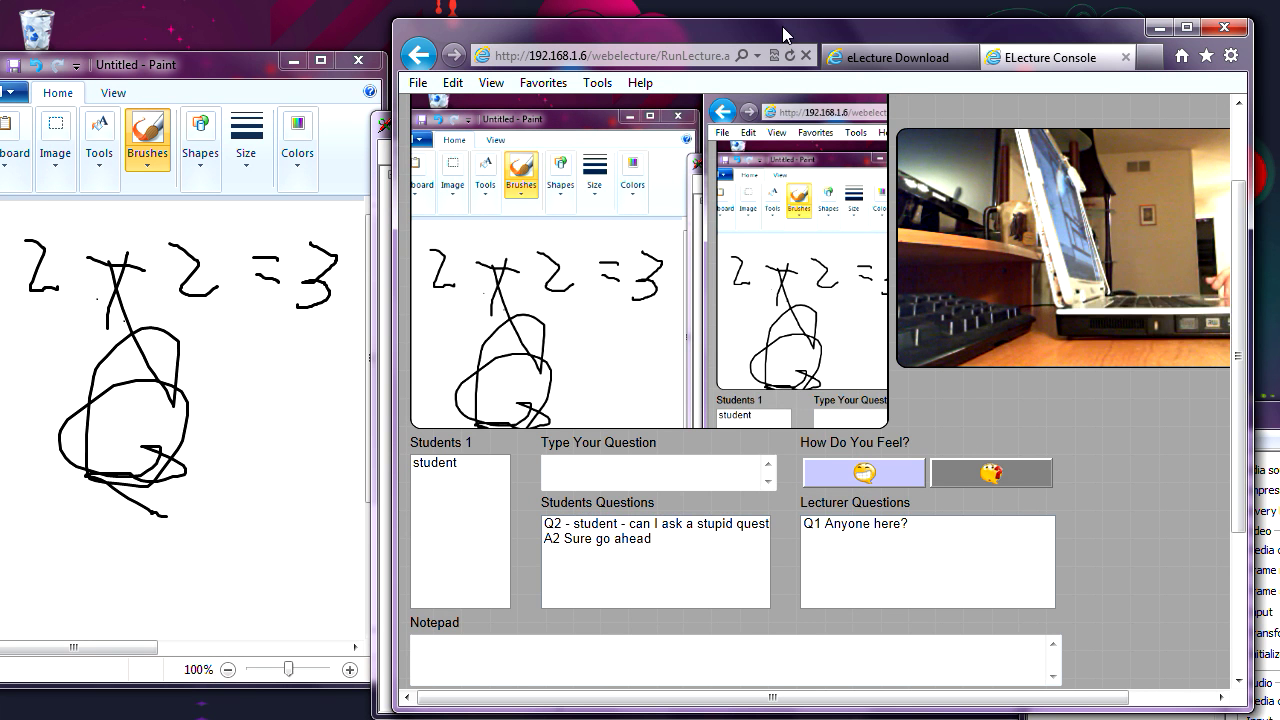
- Send students the question 'How are you', then open Q3's reply box in the student session
drag(783, 35, 622, 57)
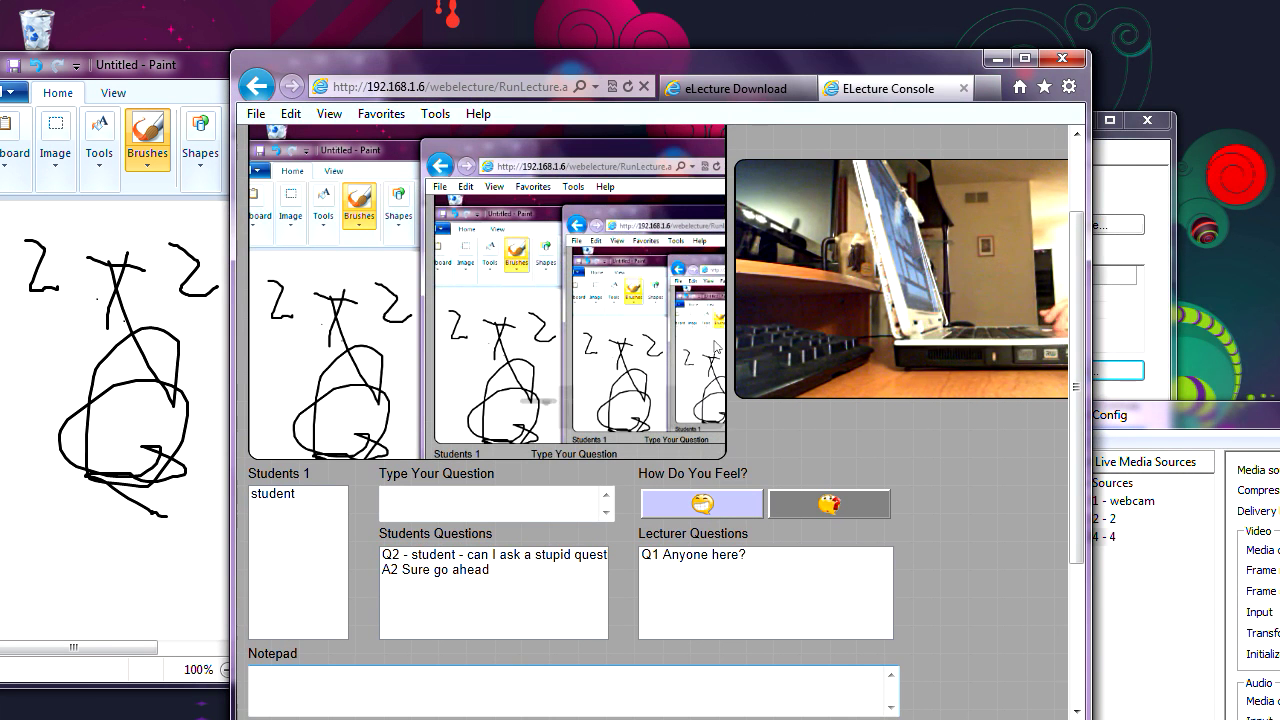
click(474, 508)
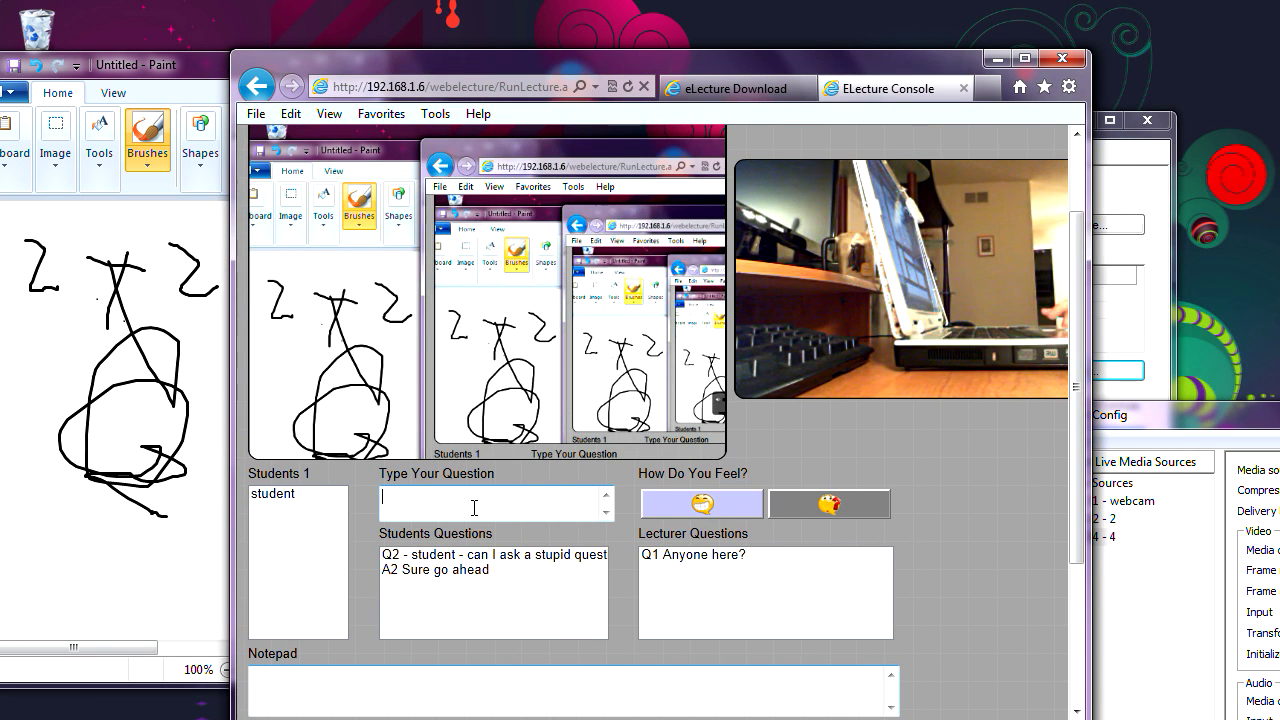
text(H)
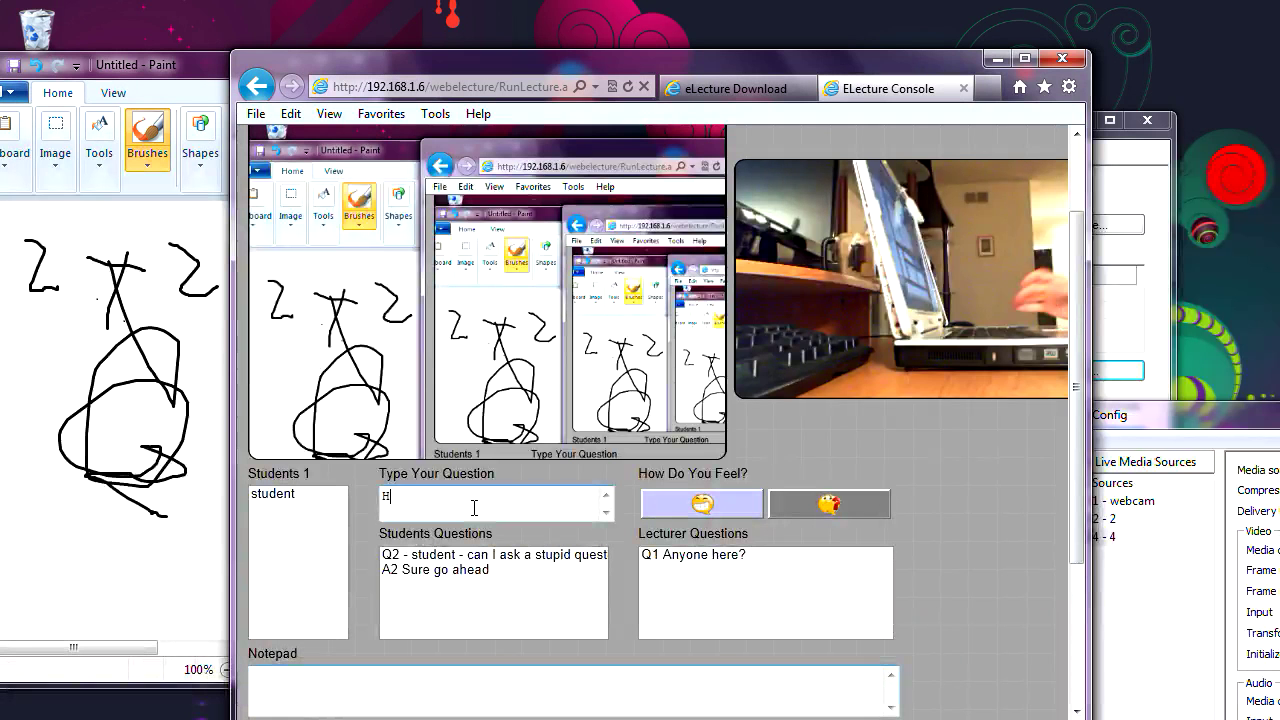
text(ow are you?)
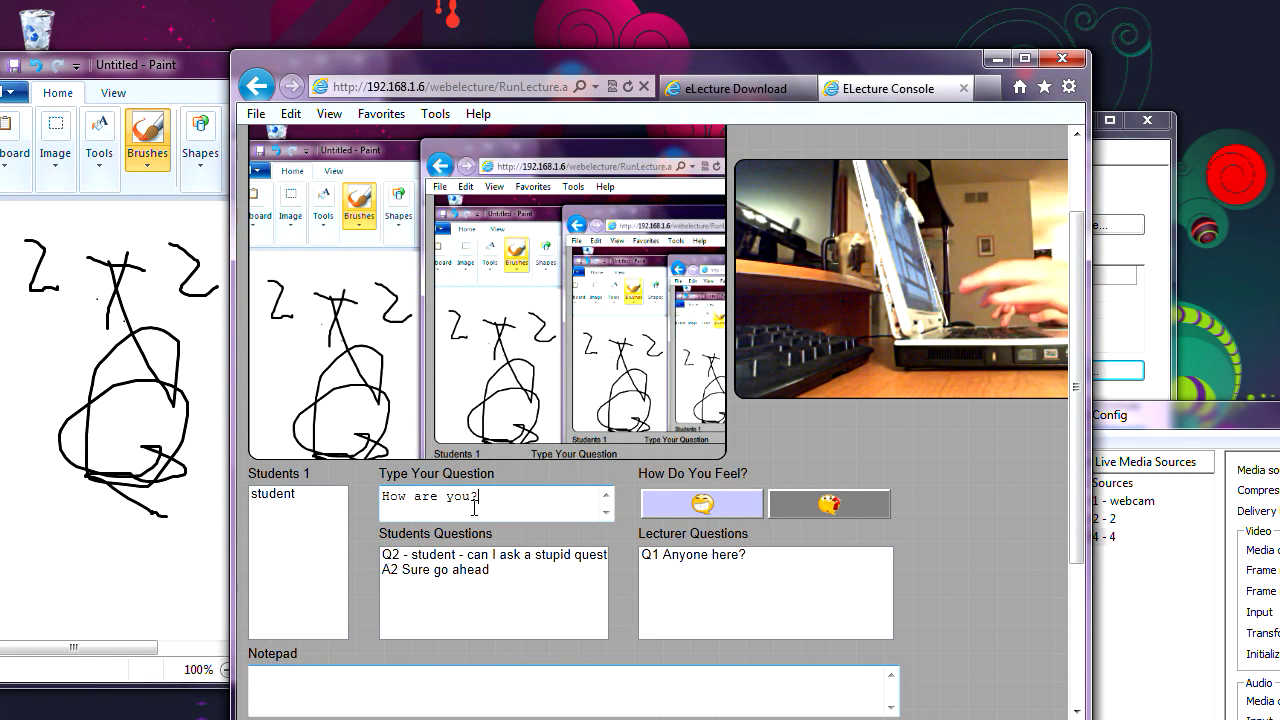
key(Return)
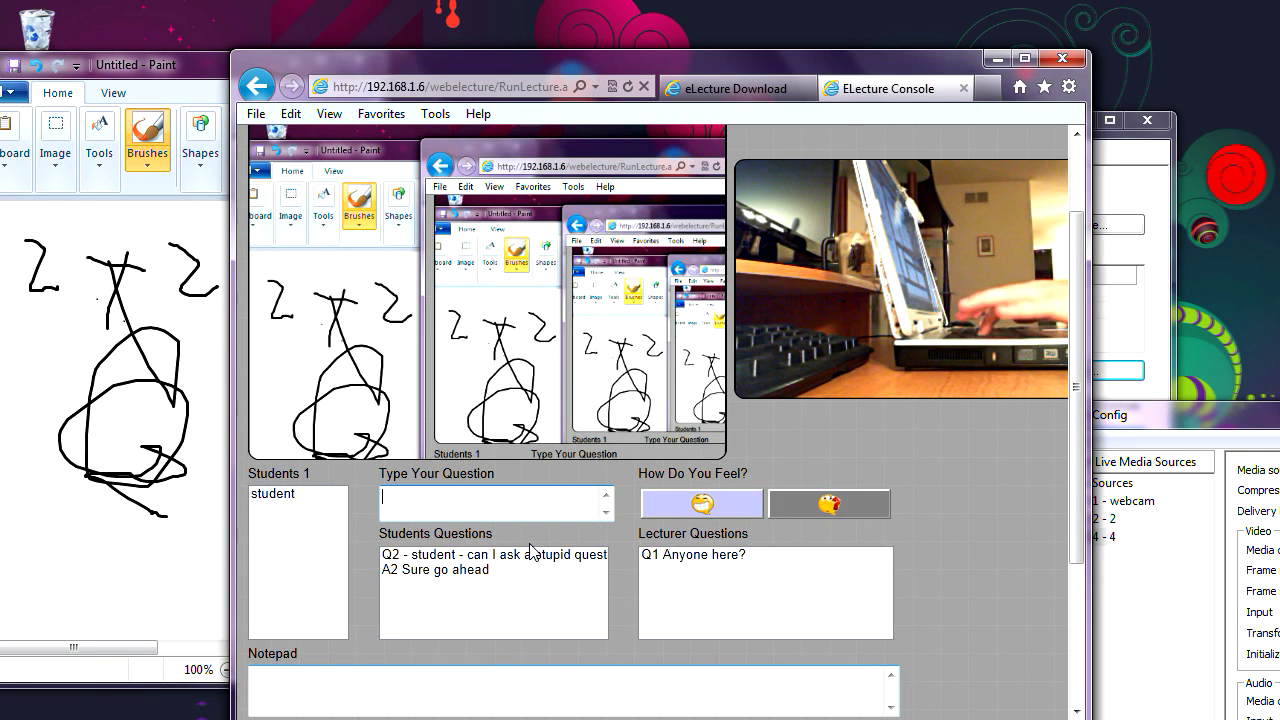
click(497, 719)
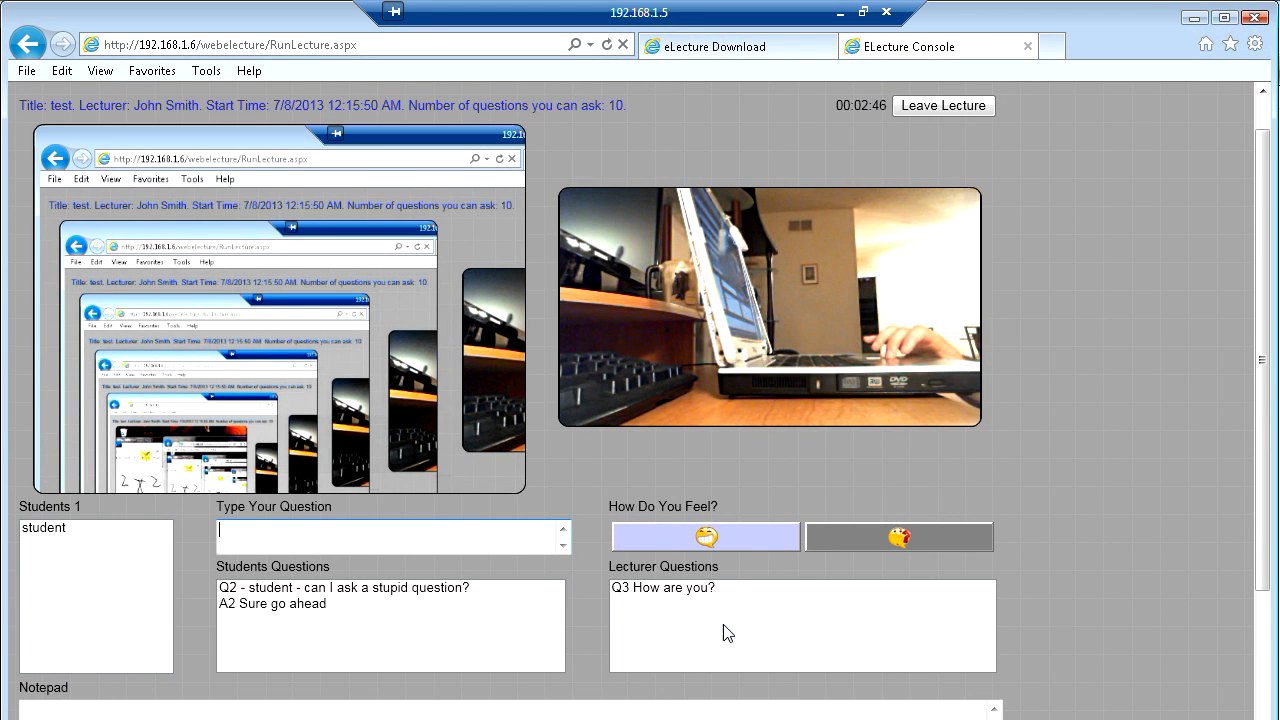
double_click(674, 590)
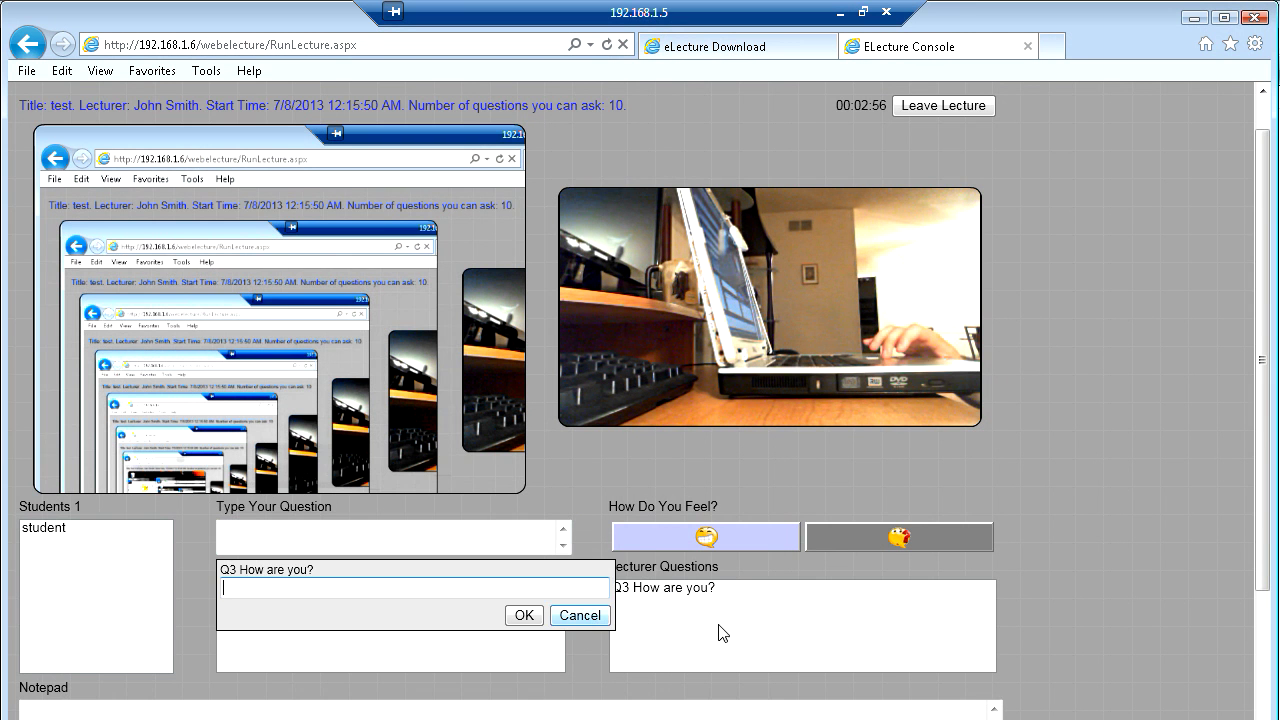
- As the student, answer the lecturer's question Q3 with 'I am sick'
click(582, 616)
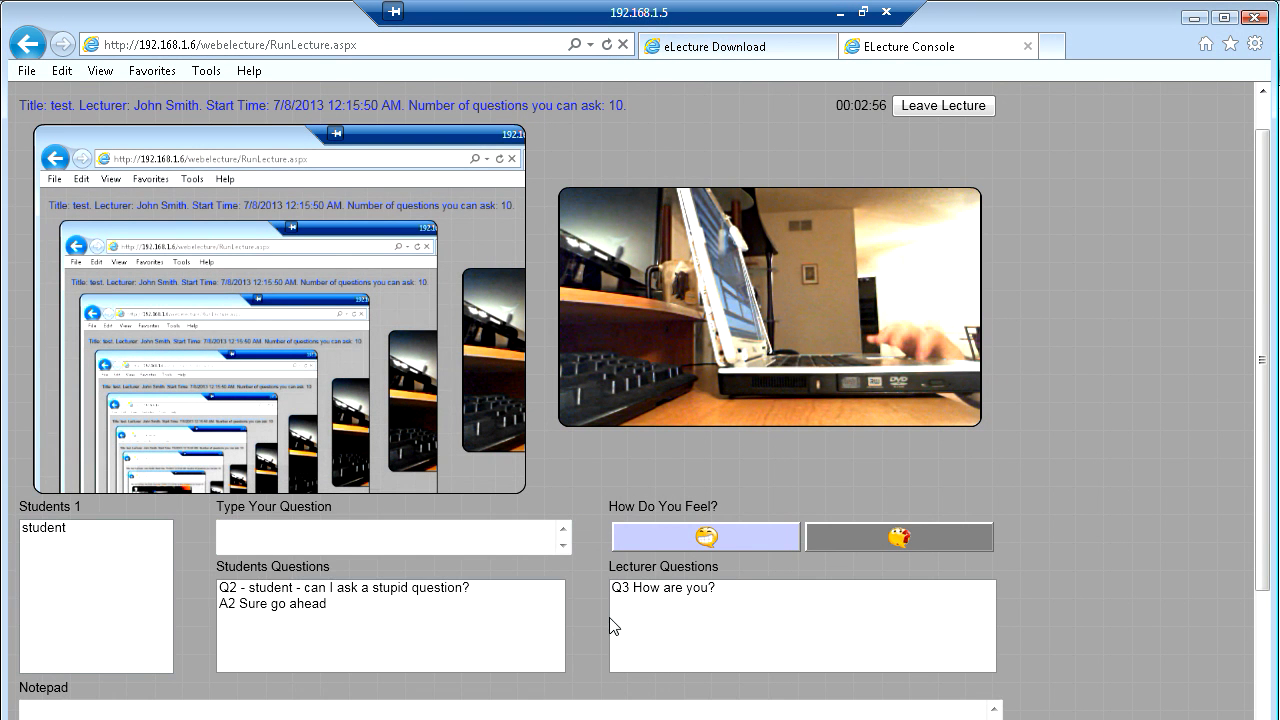
click(686, 594)
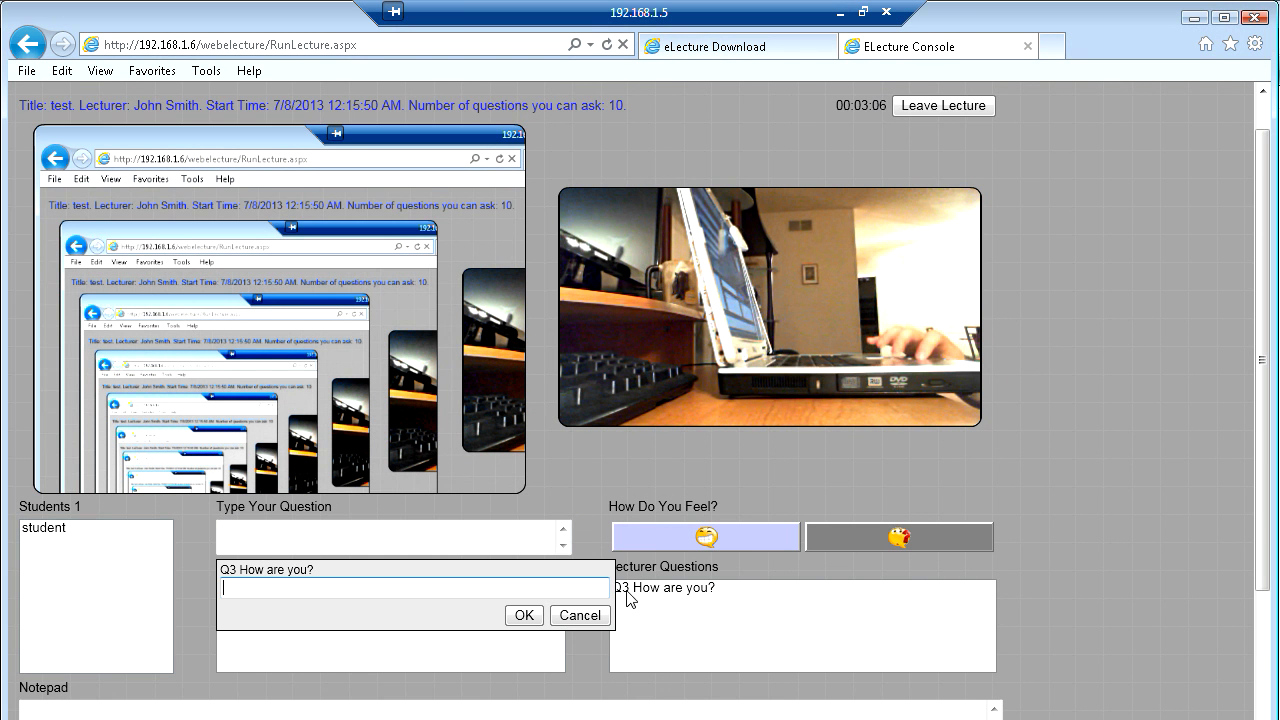
click(580, 615)
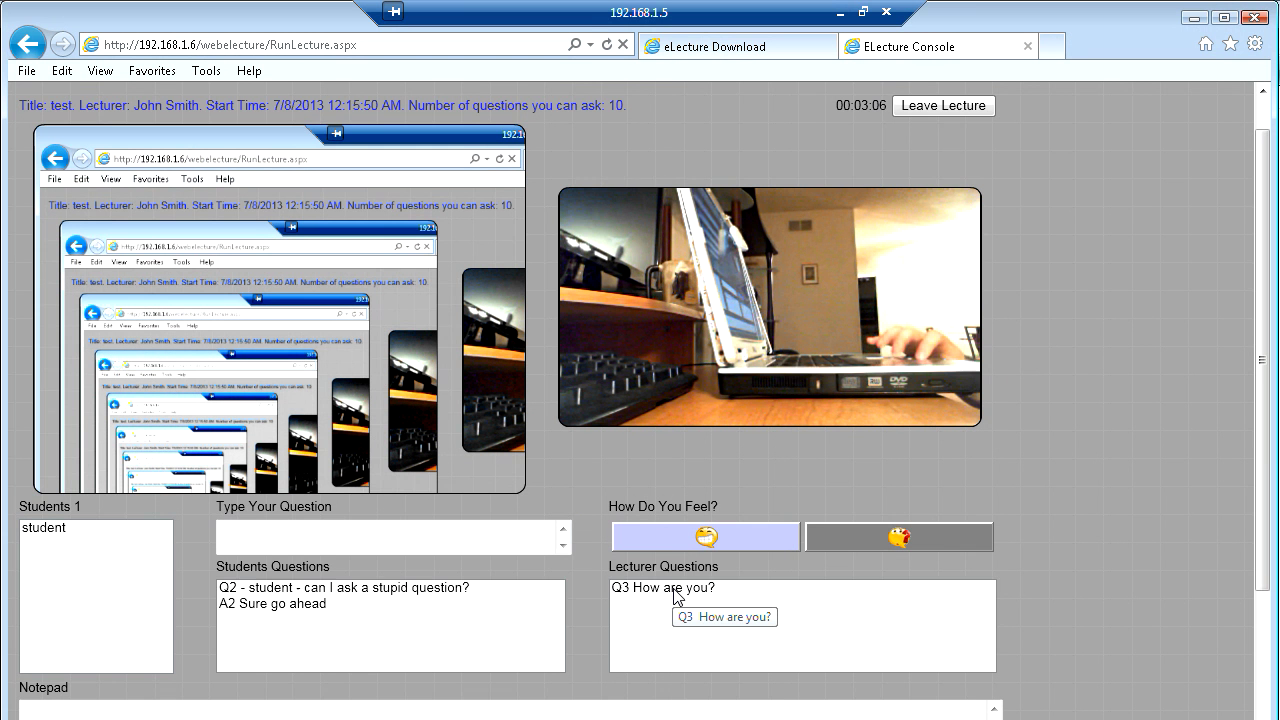
double_click(675, 597)
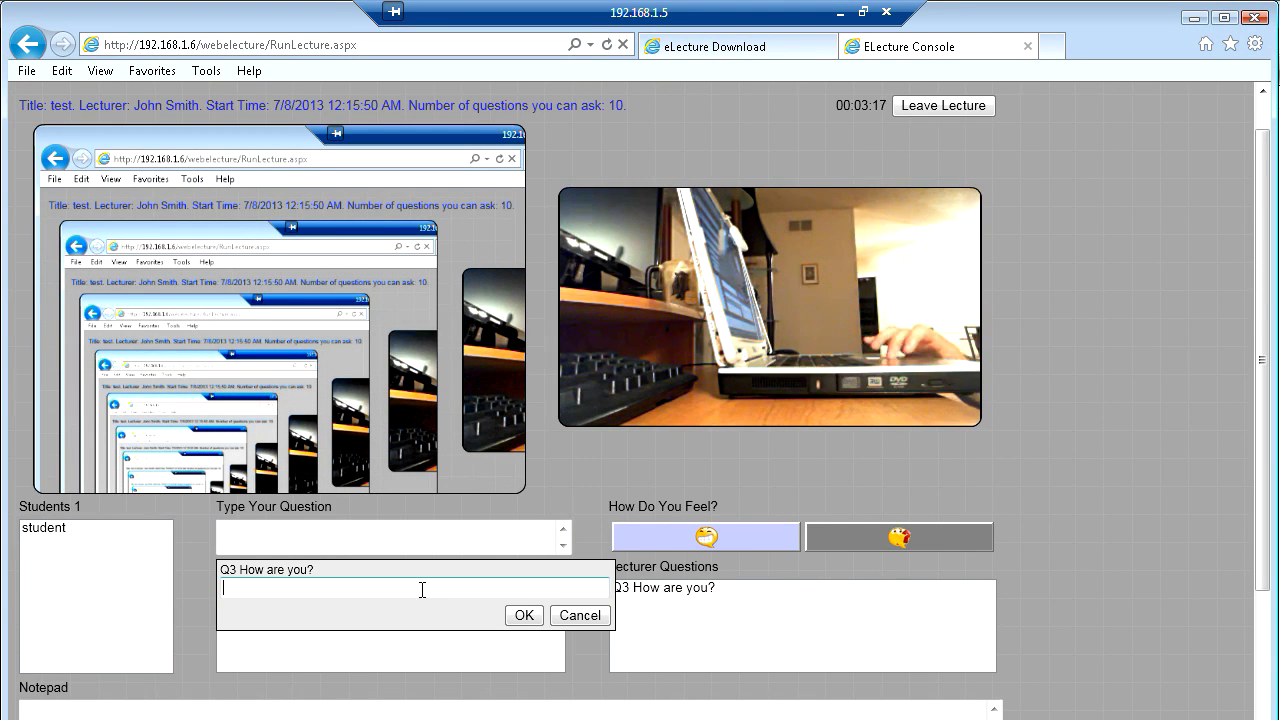
text(I am sick)
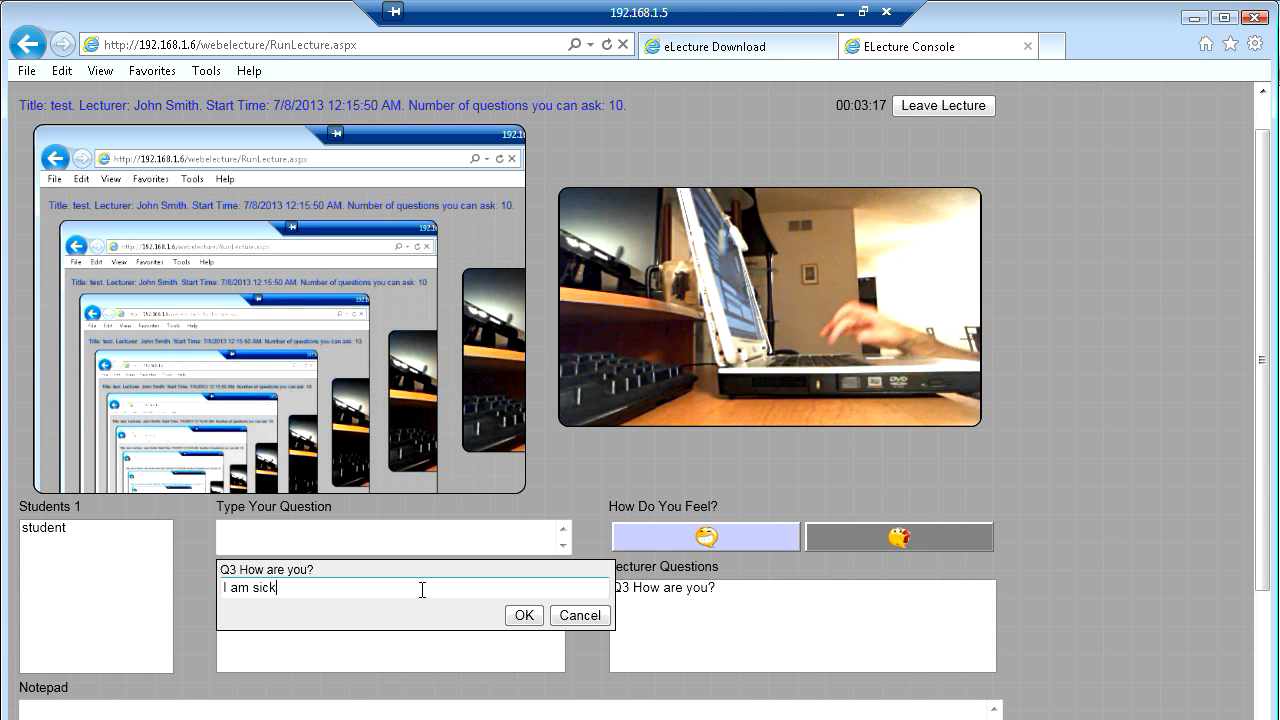
click(523, 615)
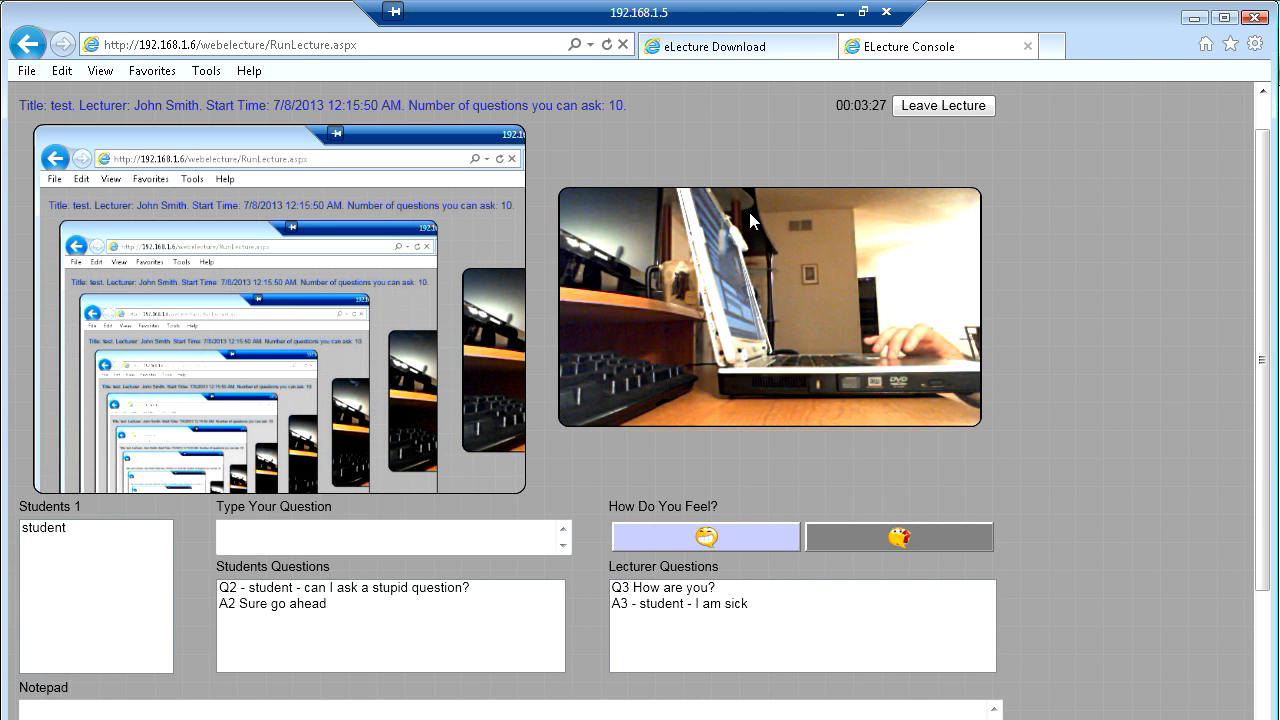
click(466, 547)
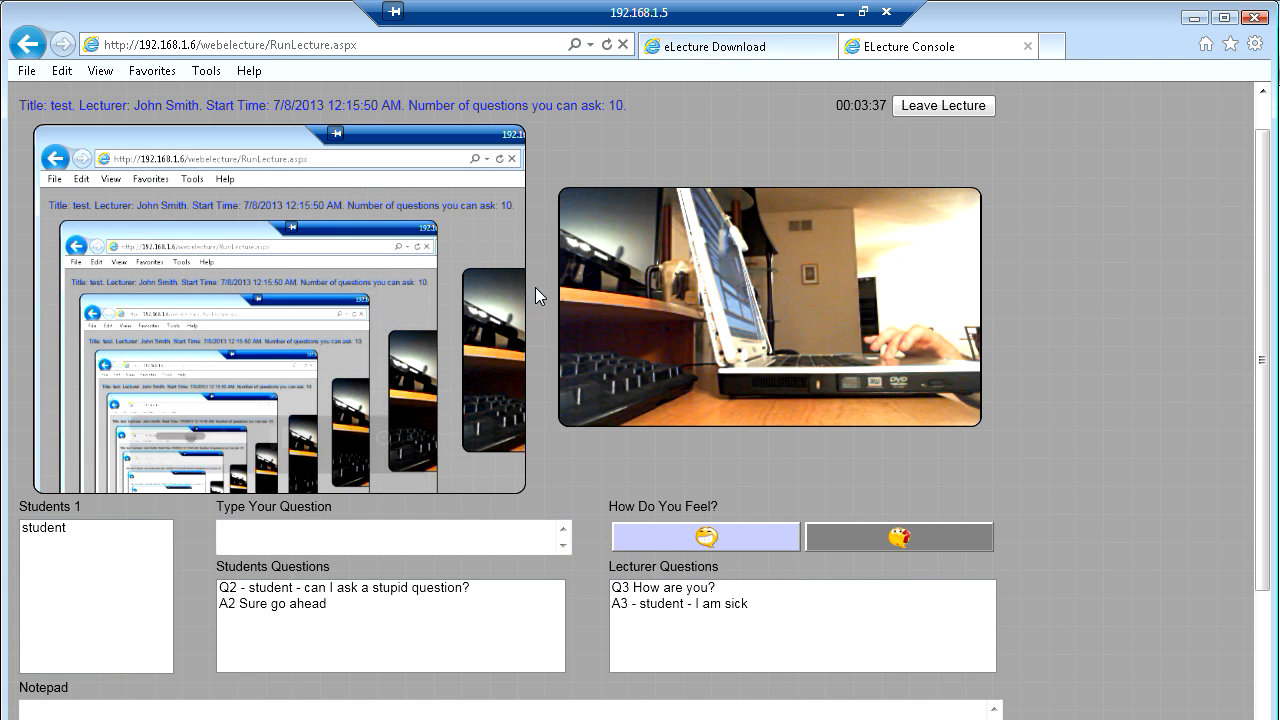
click(839, 13)
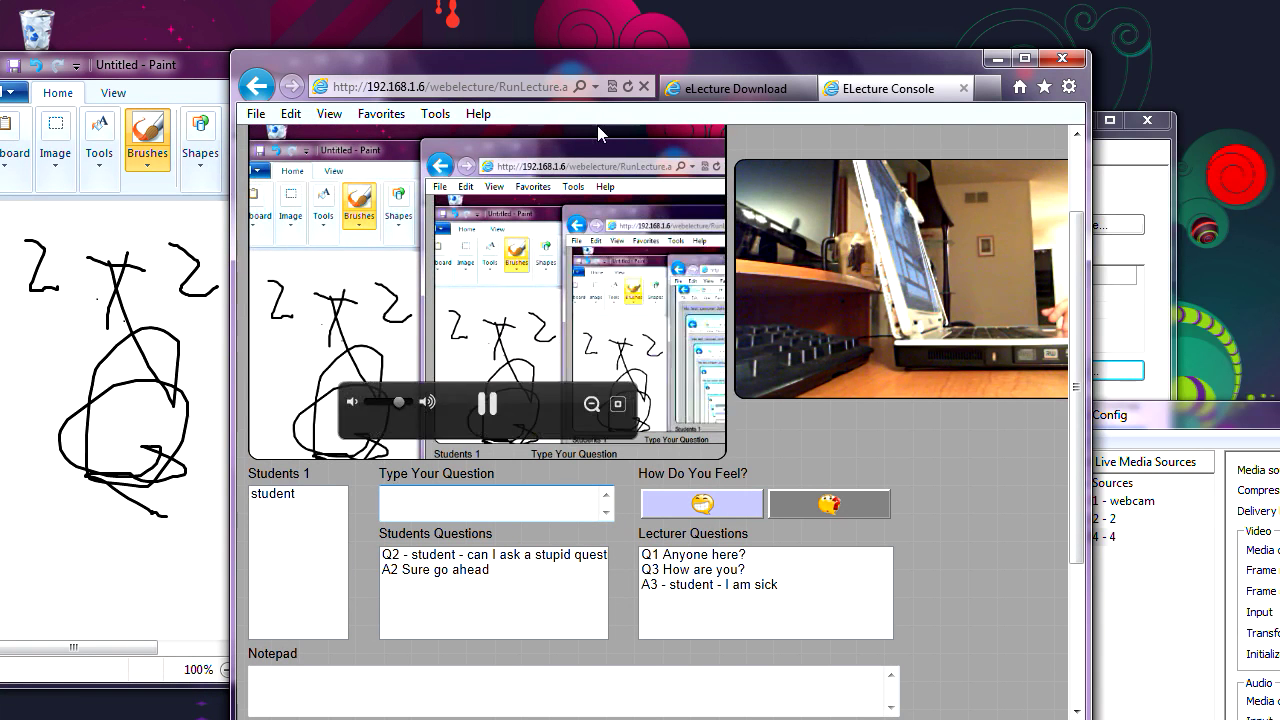
drag(618, 64, 574, 62)
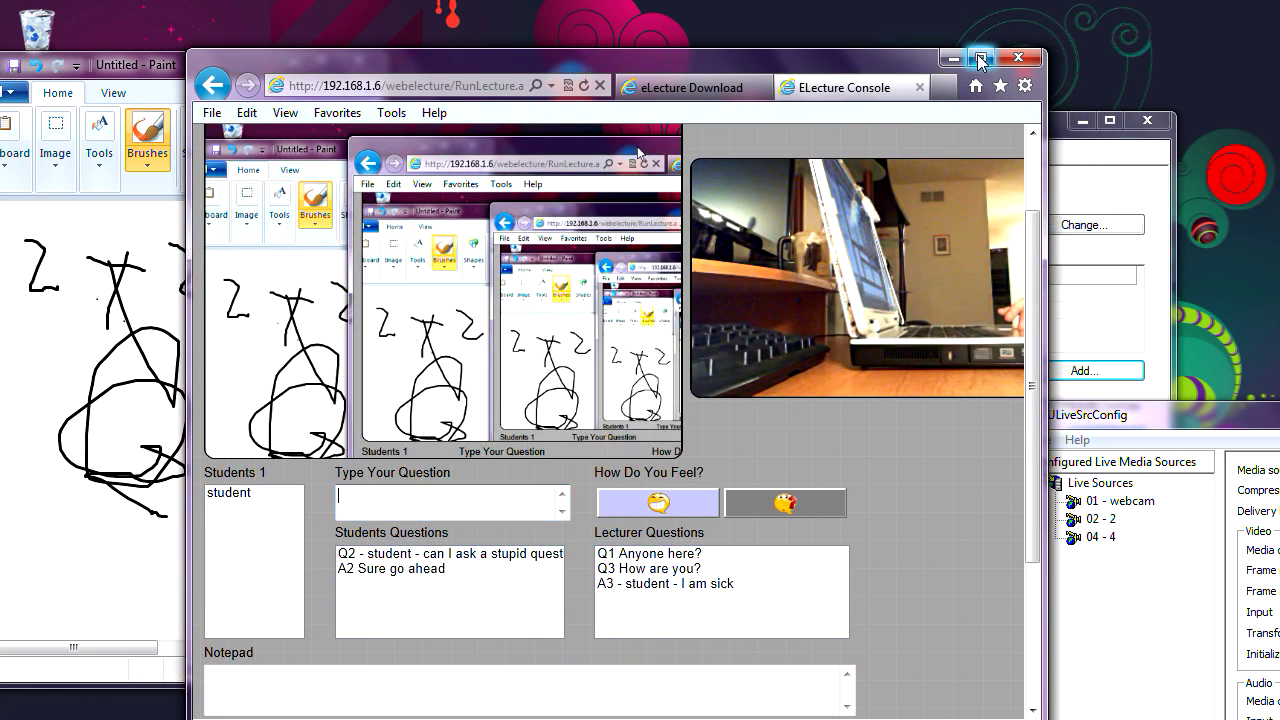
click(980, 60)
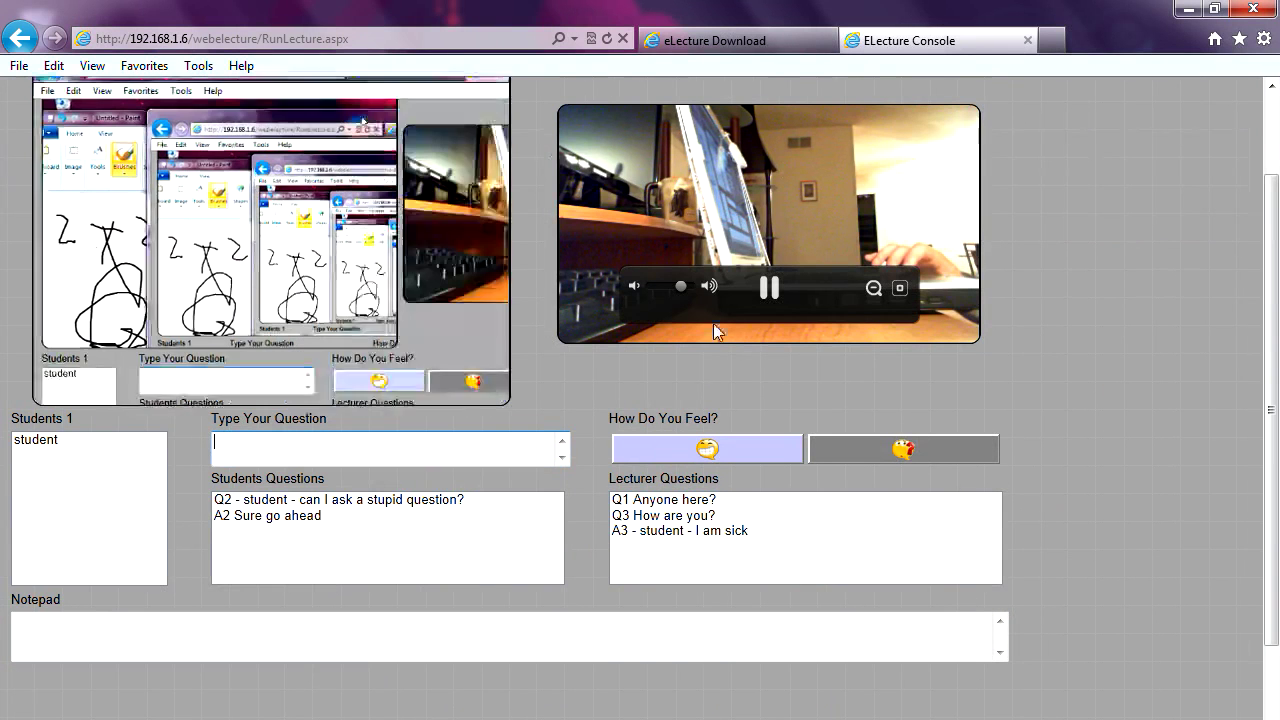
scroll(1266, 193, up, 2)
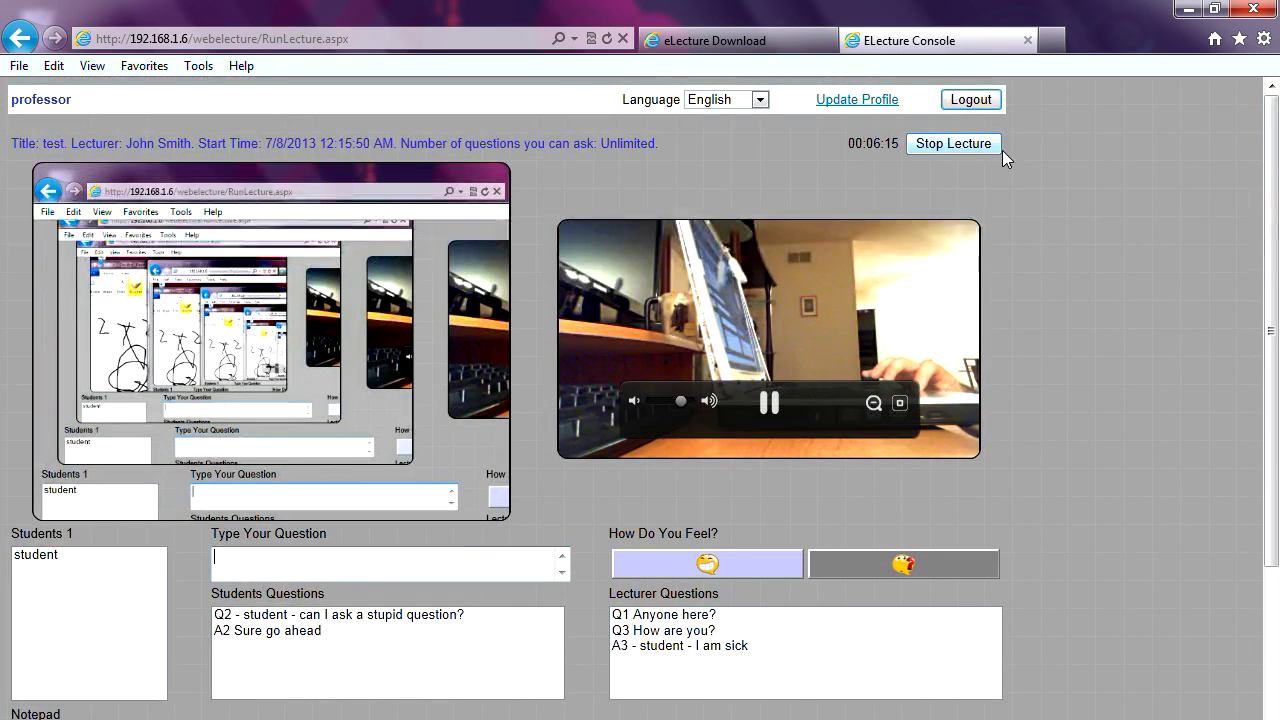
key(alt+Tab)
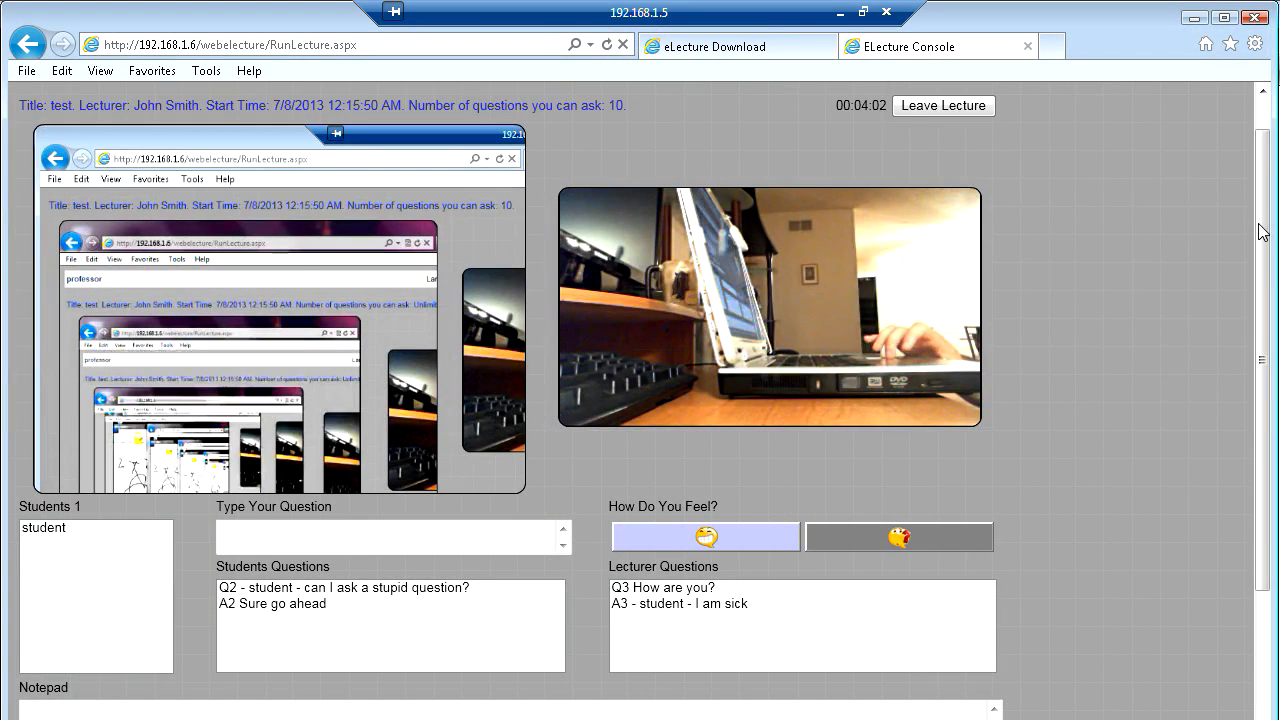
mouse_move(1254, 174)
mouse_down()
mouse_move(1255, 253)
mouse_move(1256, 180)
mouse_up()
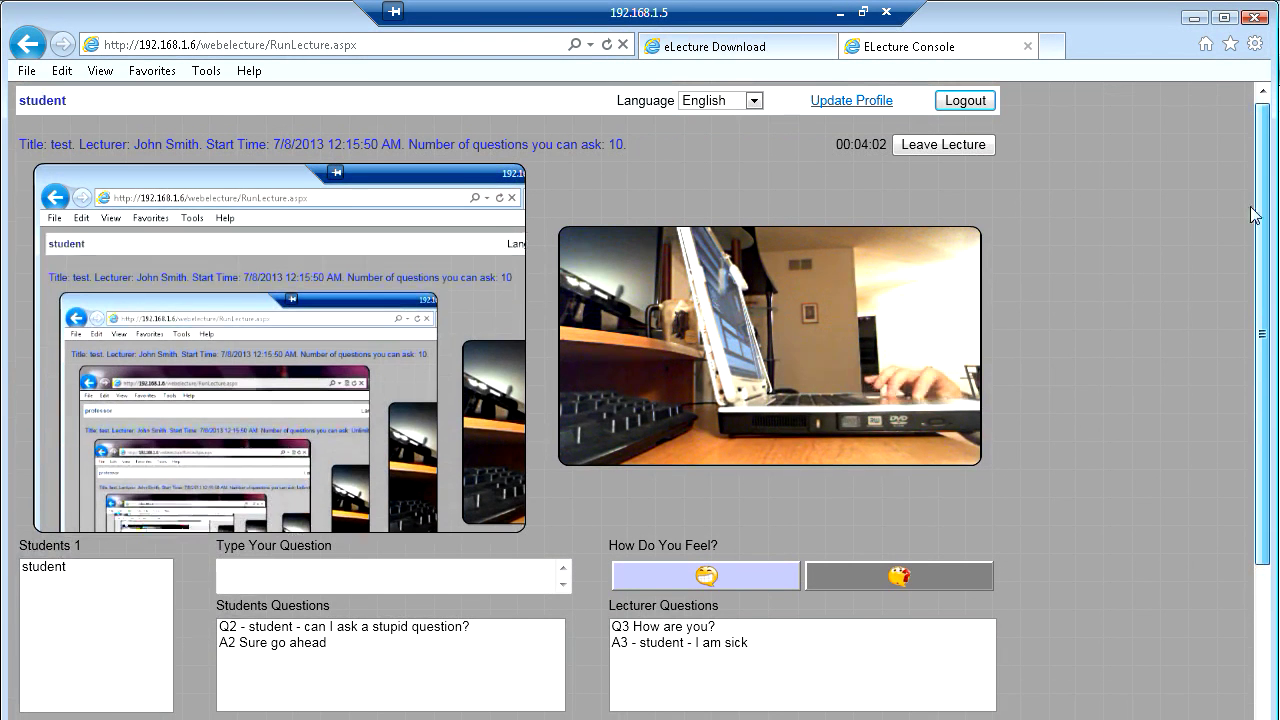
scroll(1250, 211, down, 1)
scroll(1250, 265, down, 2)
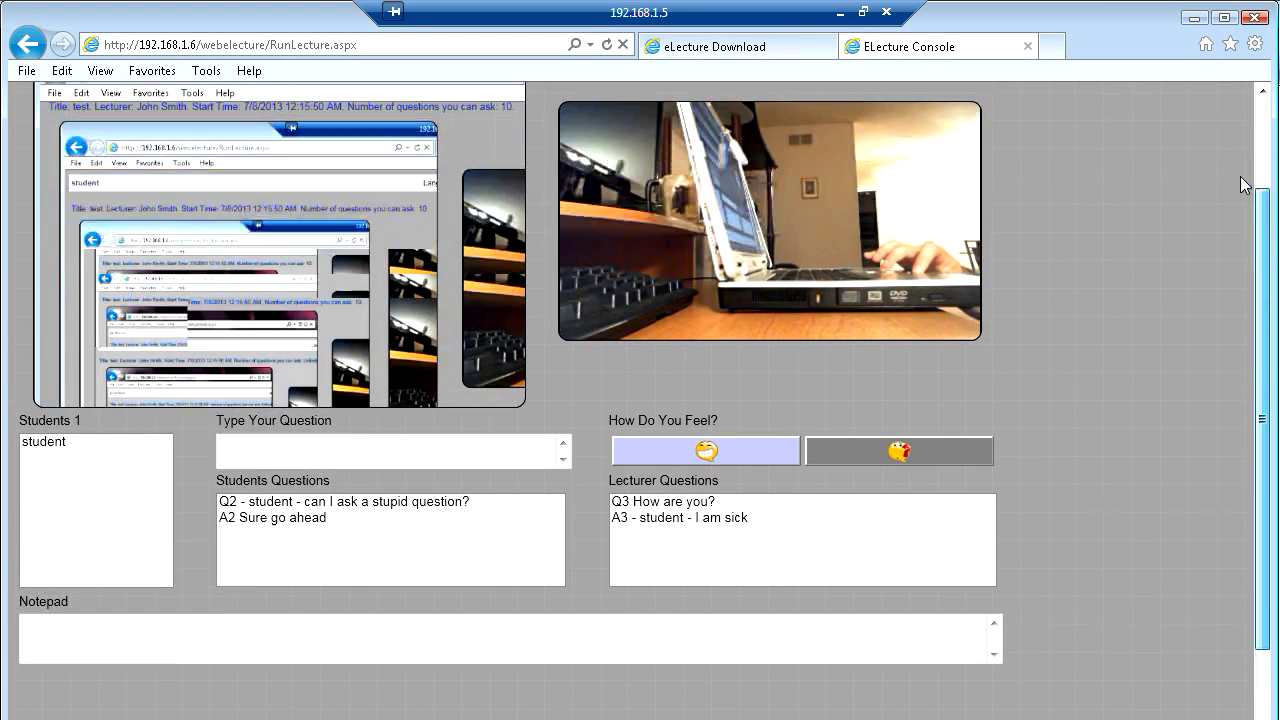
scroll(1240, 170, up, 3)
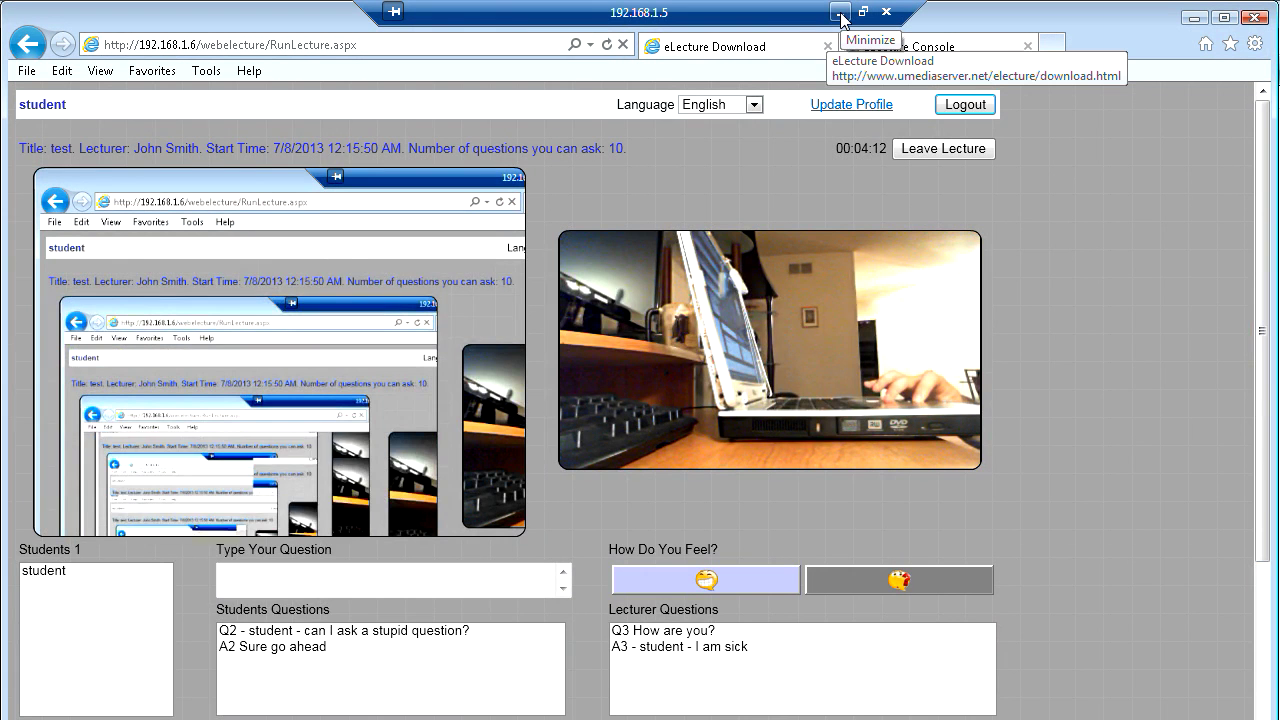
- Set the student's page language to Português, then minimize the remote desktop to the professor's machine
click(754, 105)
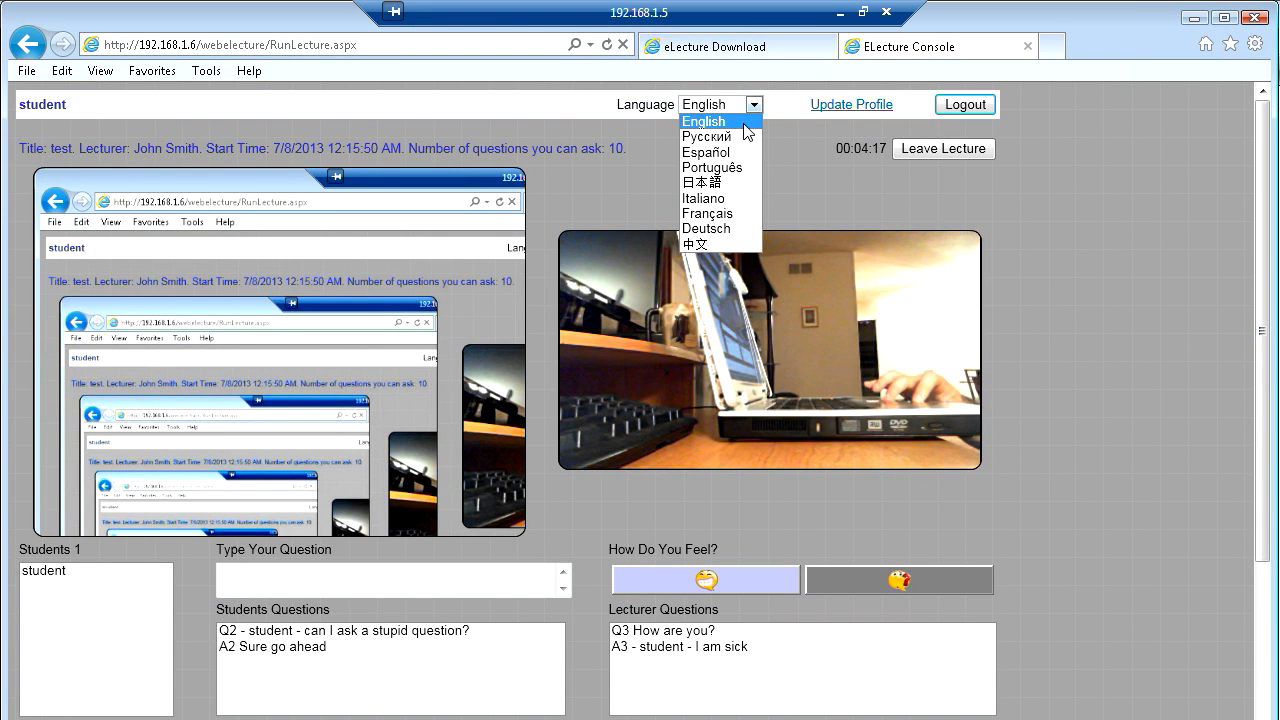
click(739, 166)
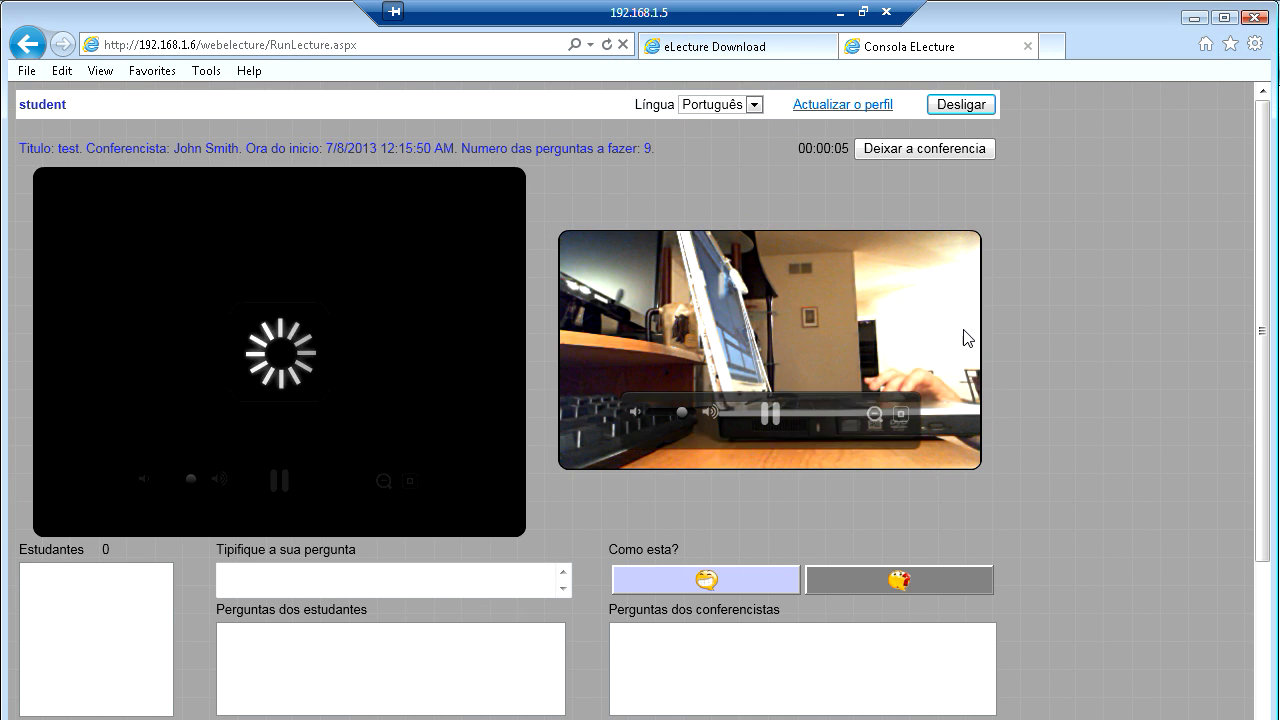
double_click(650, 148)
drag(650, 148, 674, 159)
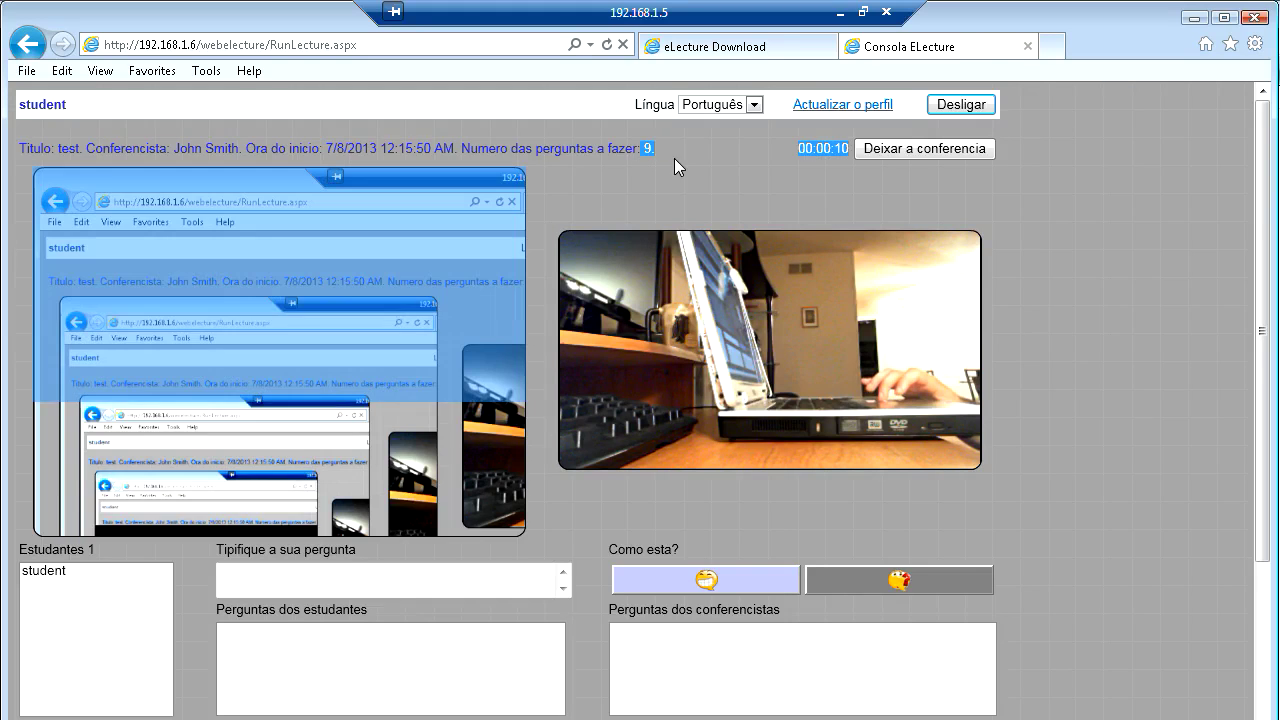
click(684, 158)
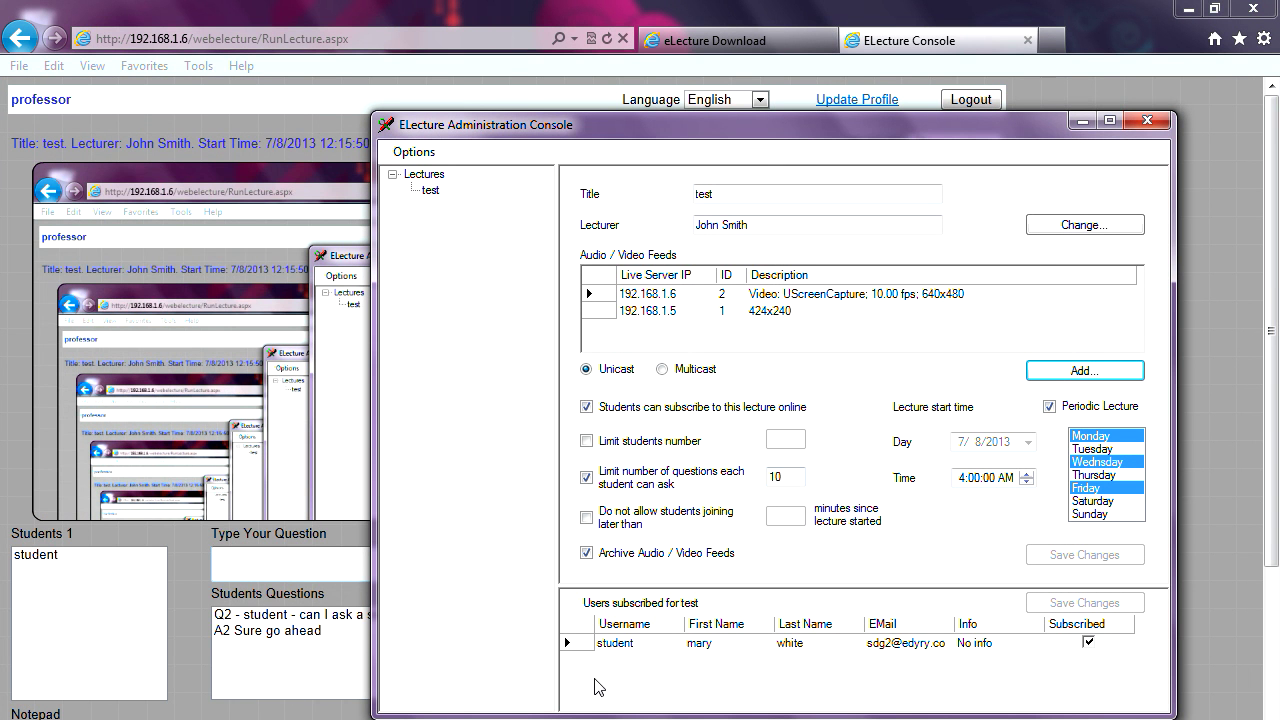
key(alt+Tab)
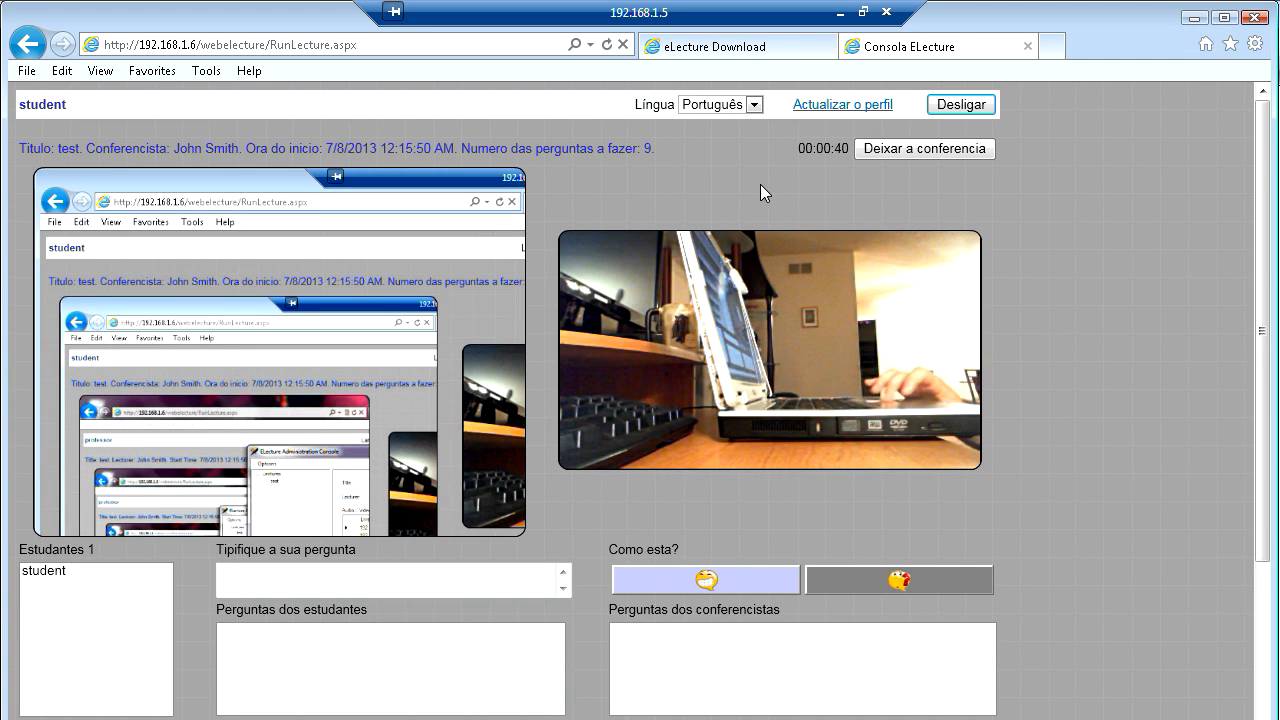
click(840, 14)
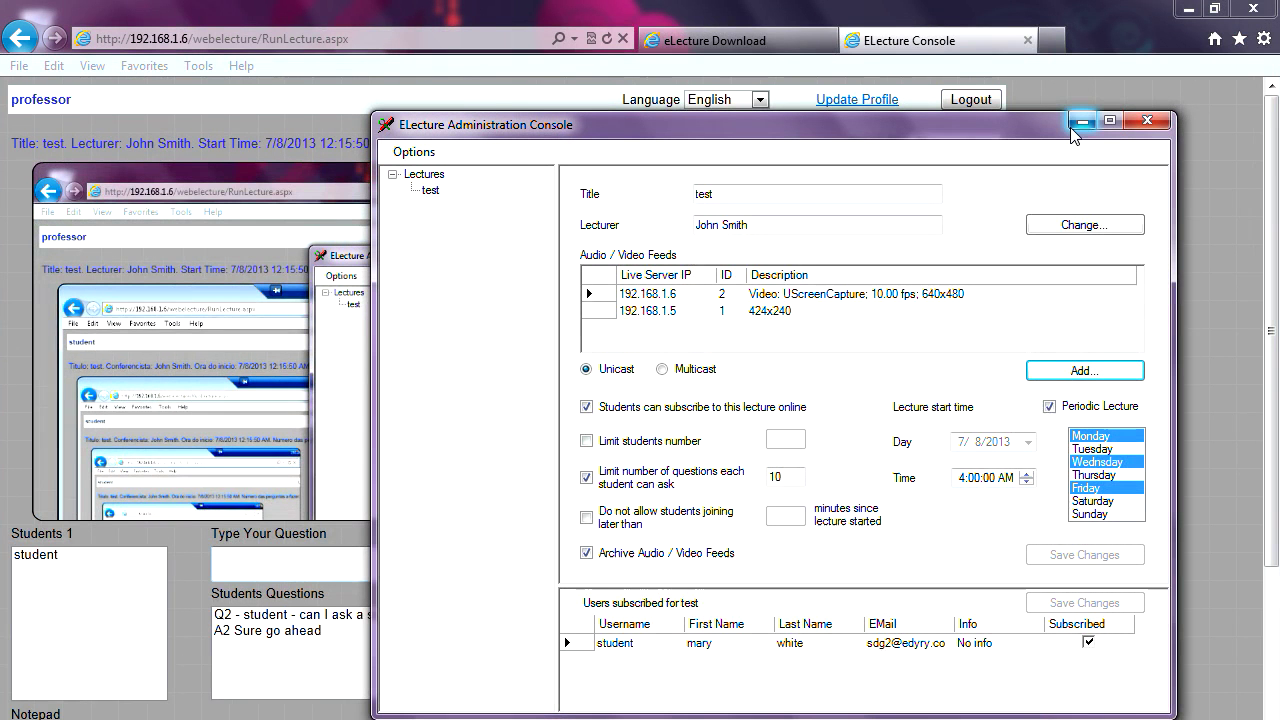
- Check that lecture 'test' is Running in the Administration Console, then stop the lecture
click(434, 178)
click(432, 190)
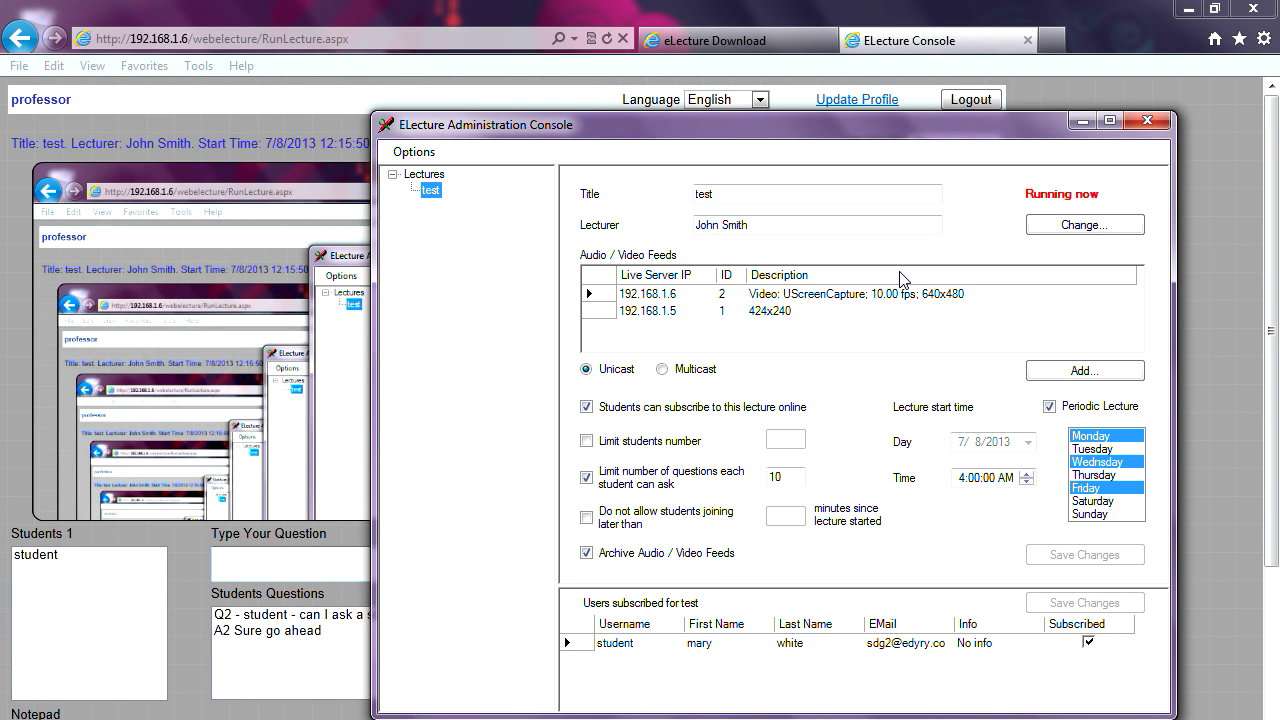
drag(808, 135, 741, 174)
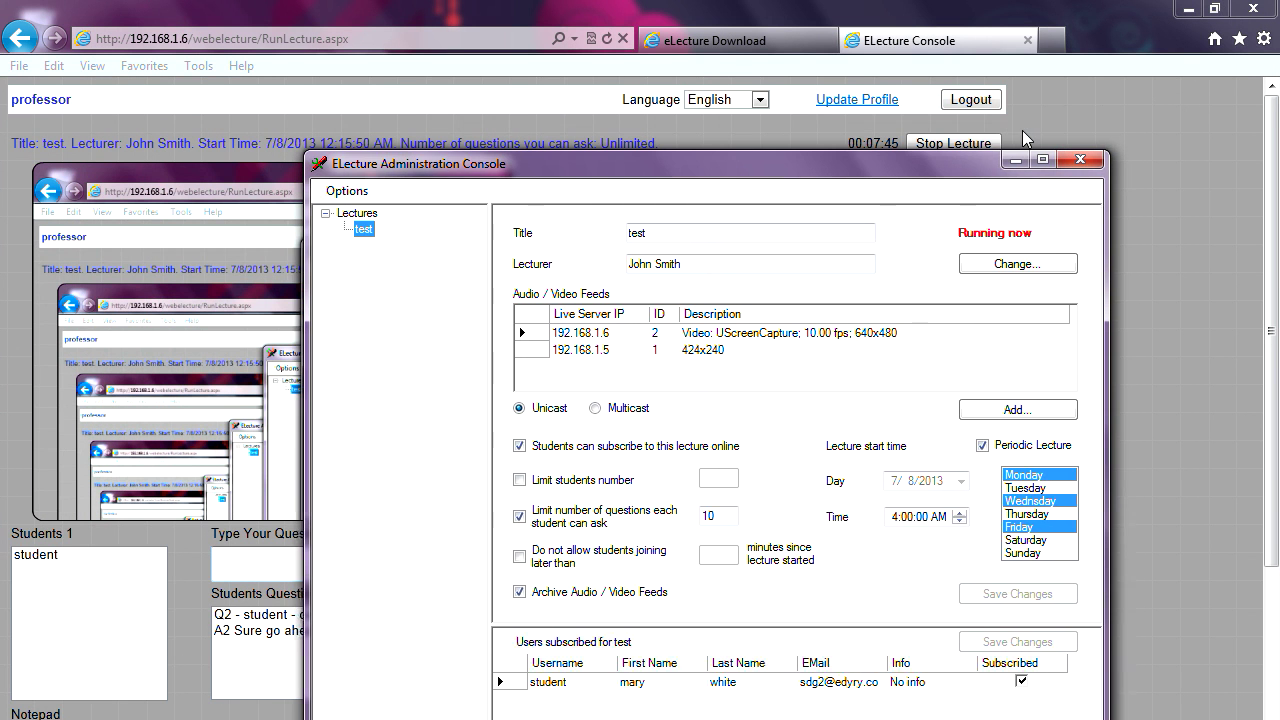
click(1015, 160)
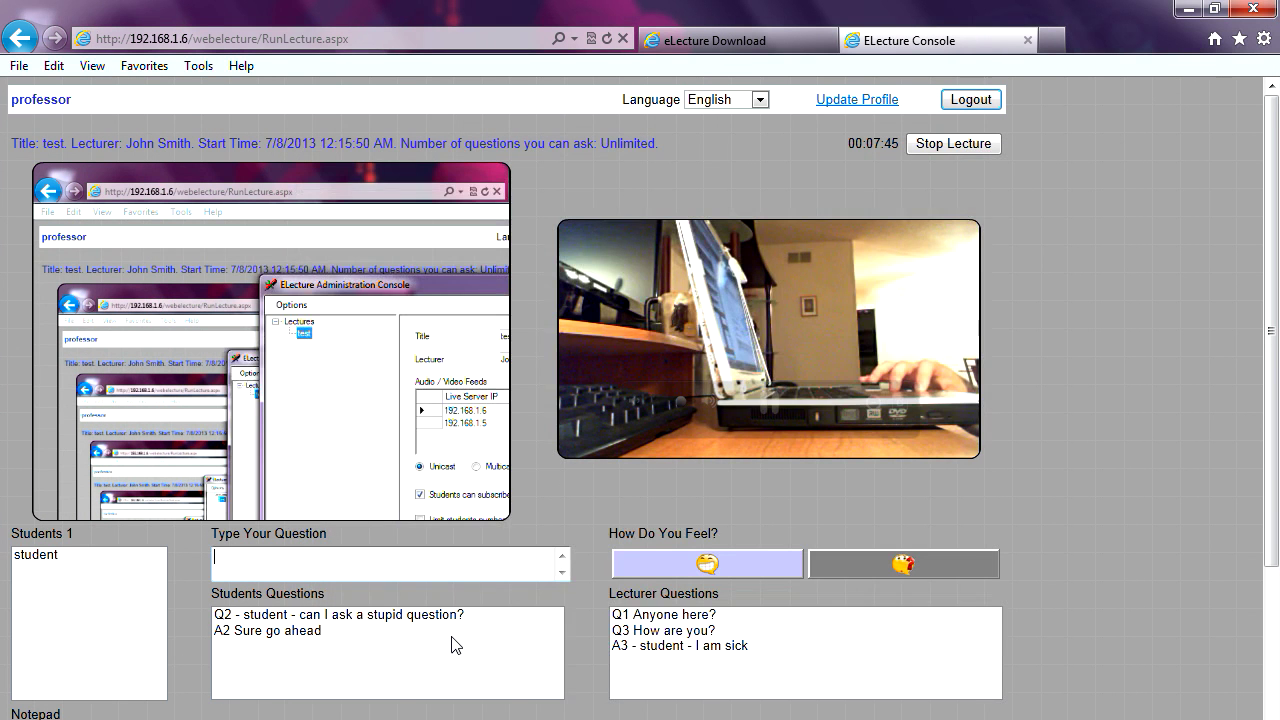
click(736, 646)
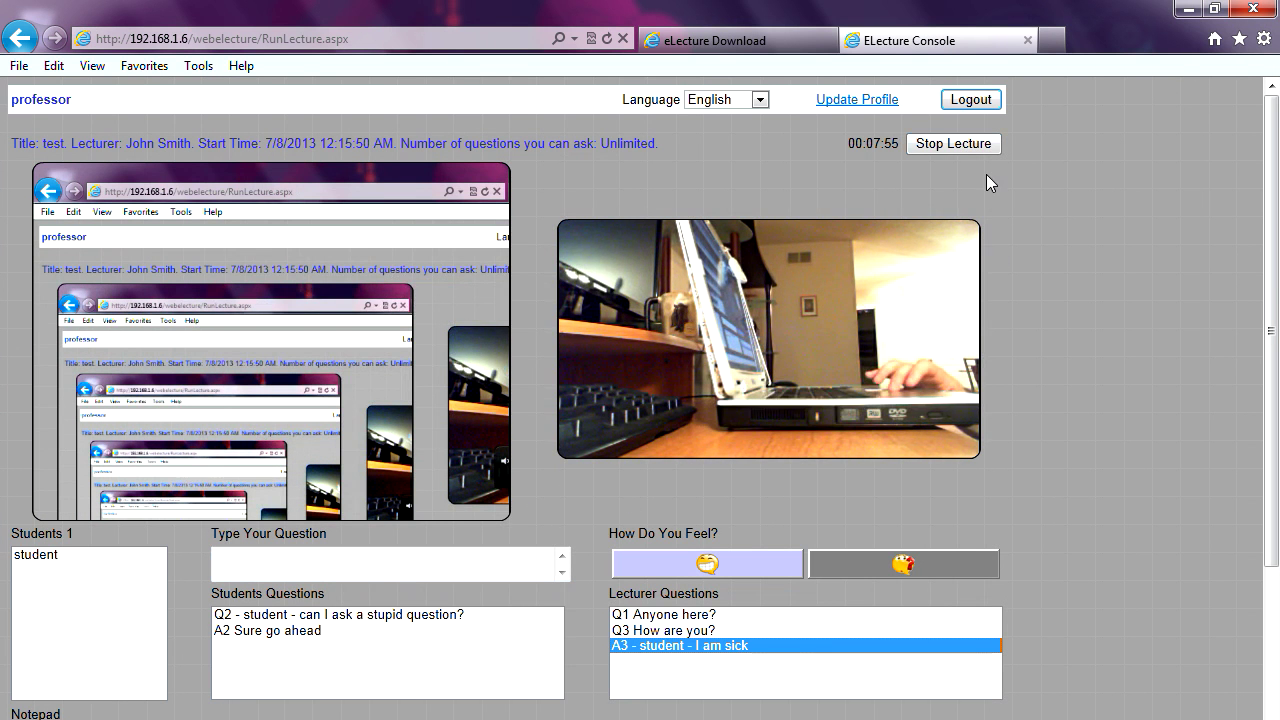
click(966, 147)
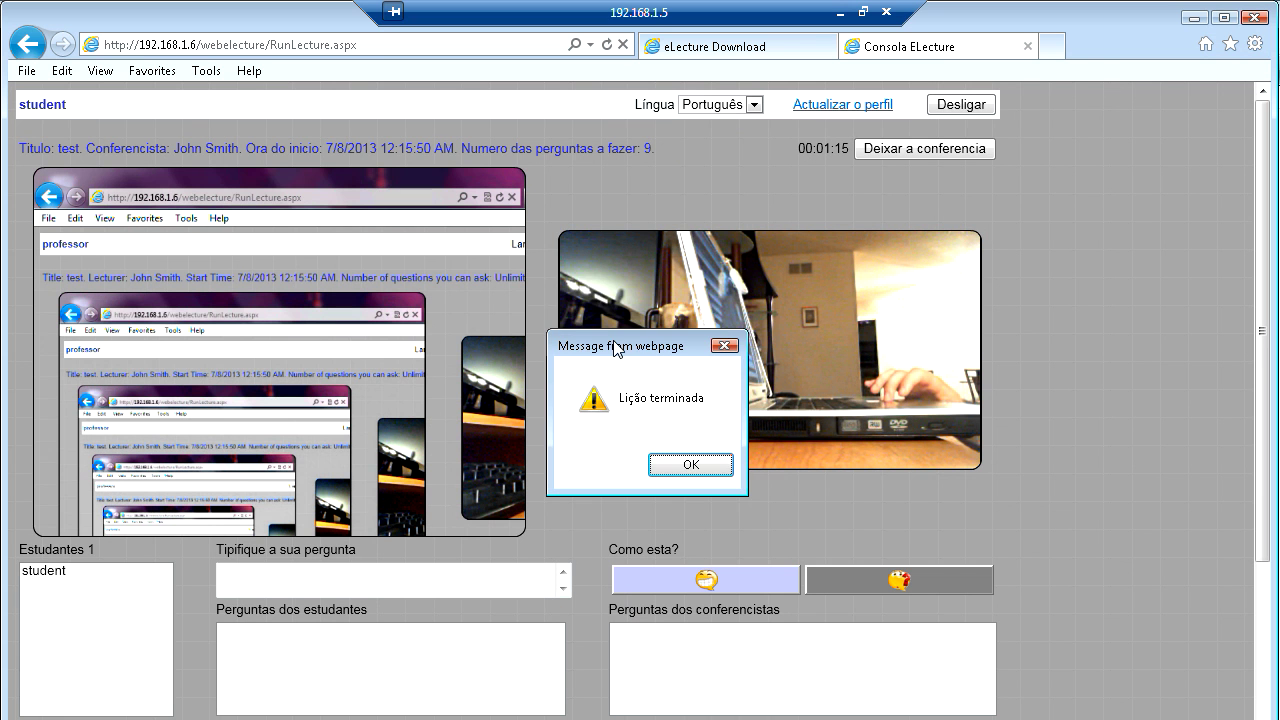
- Move and acknowledge the lecture-ended message on the student's page
drag(614, 348, 620, 293)
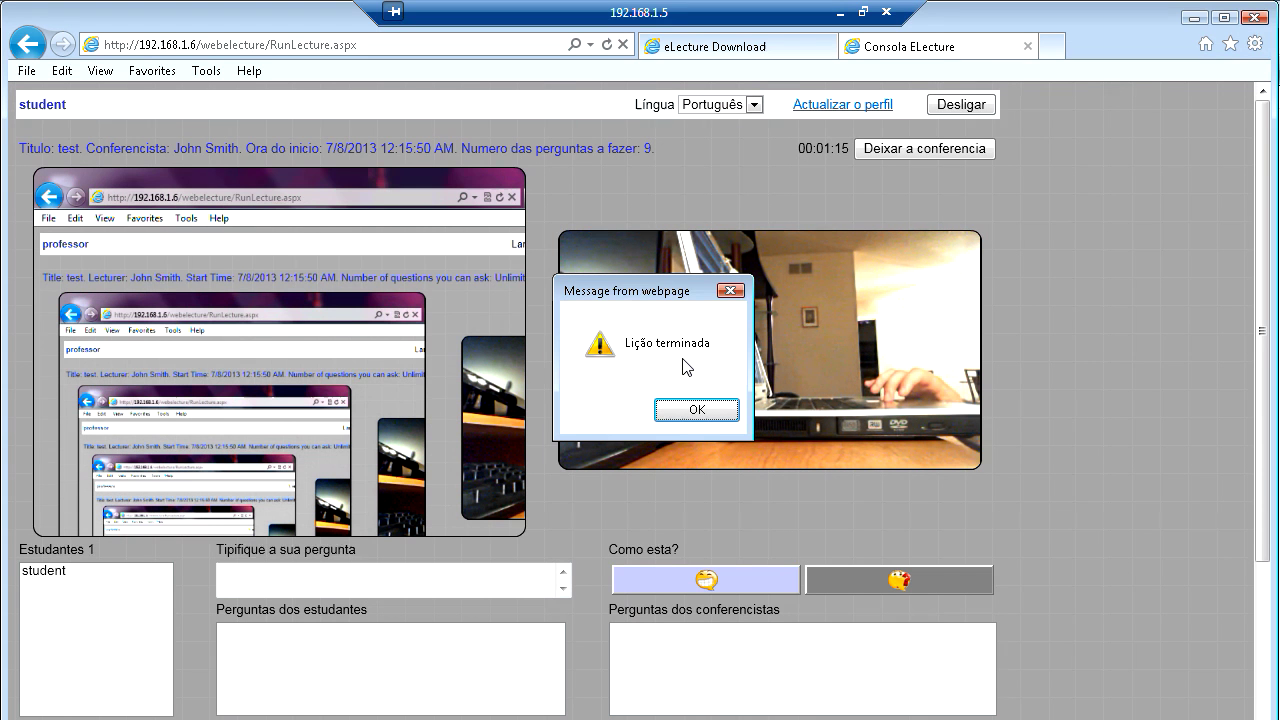
click(697, 410)
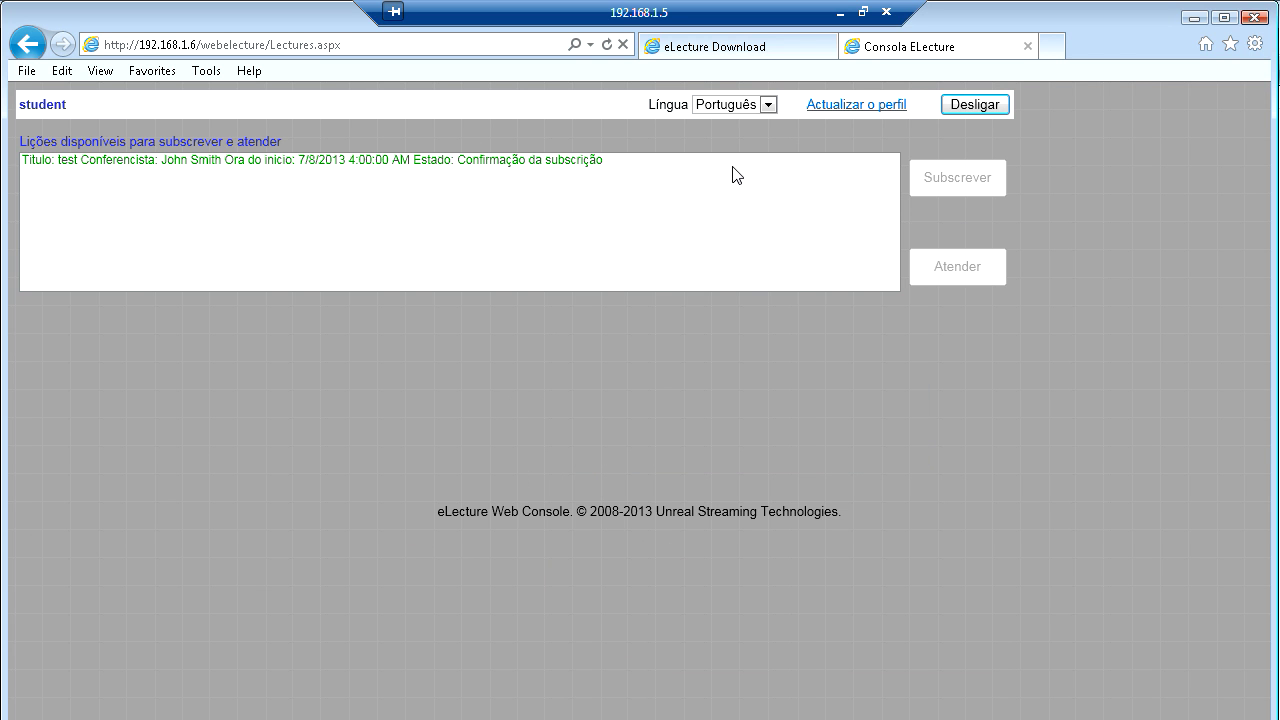
- Switch the student's page to English and unsubscribe from 'test', leaving it Can Subscribe Now
click(768, 106)
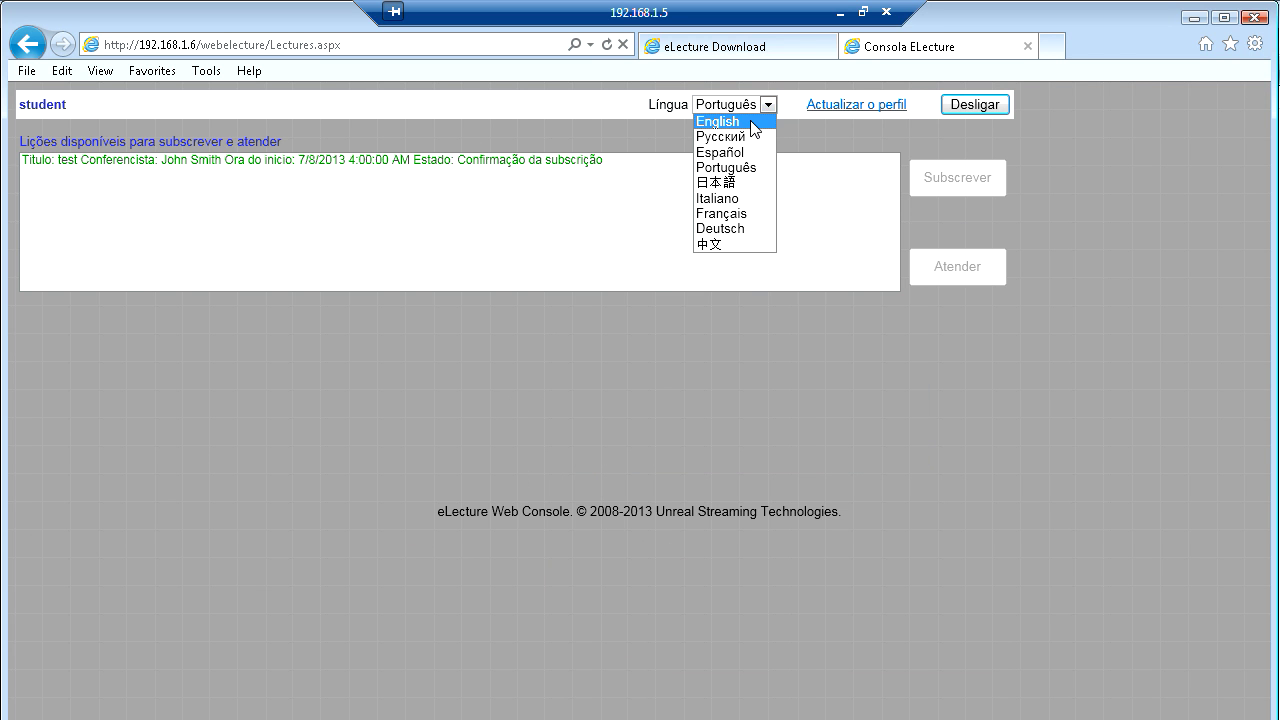
click(751, 121)
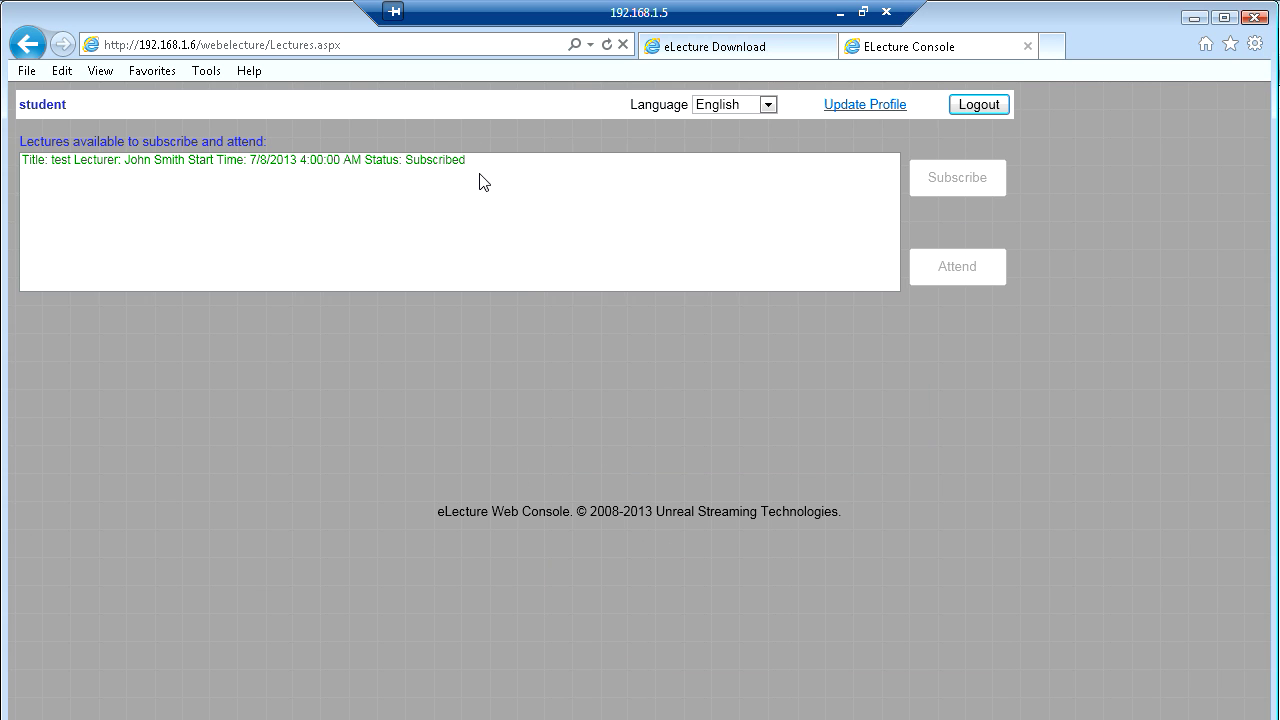
click(413, 166)
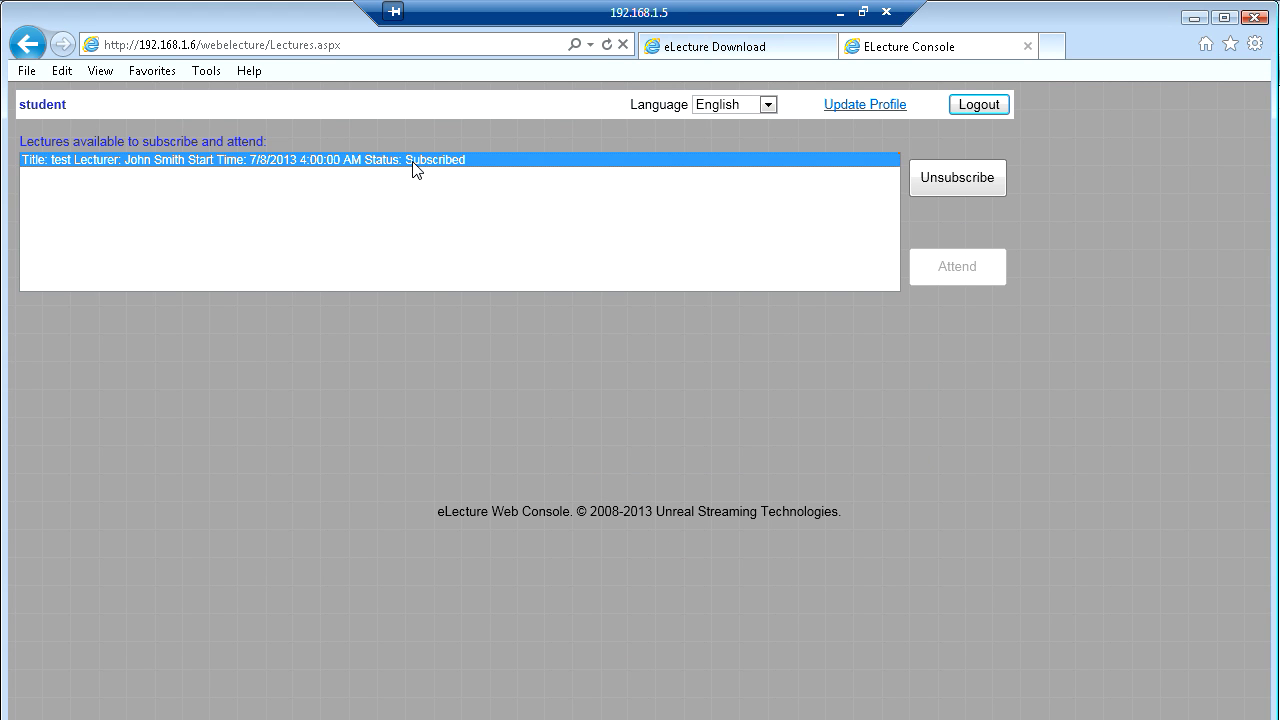
click(959, 182)
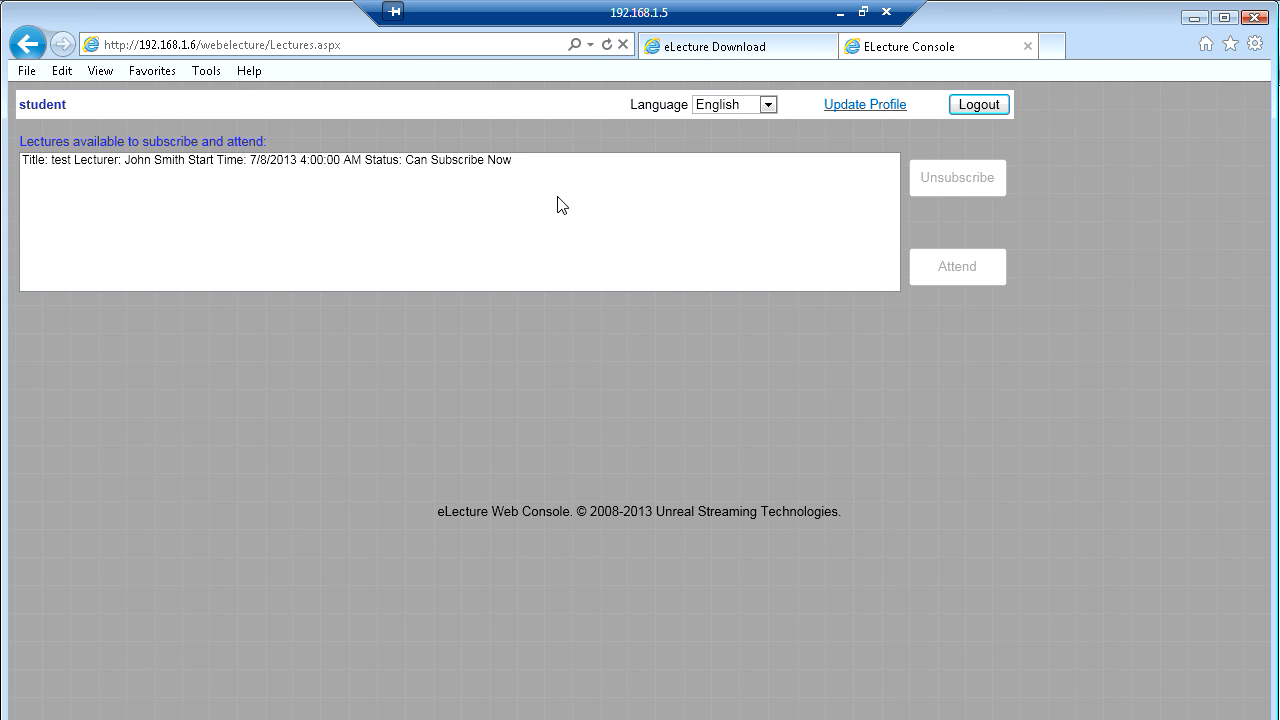
click(489, 163)
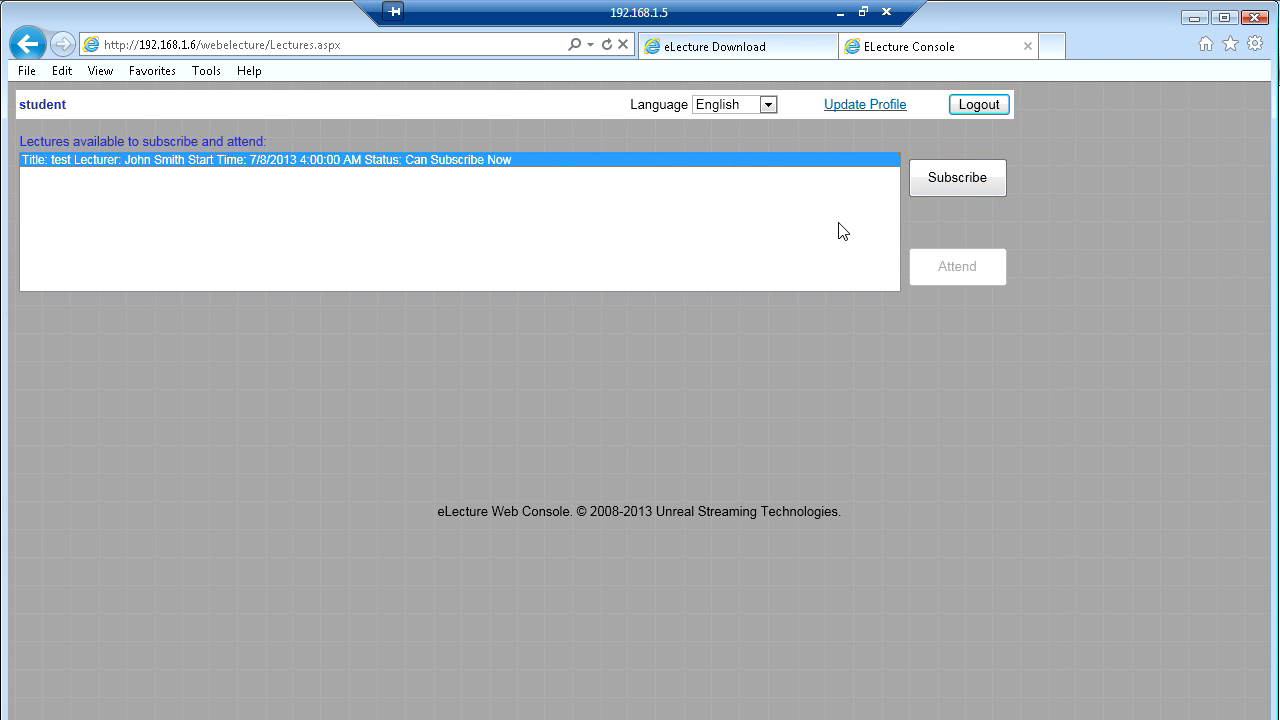
click(1027, 46)
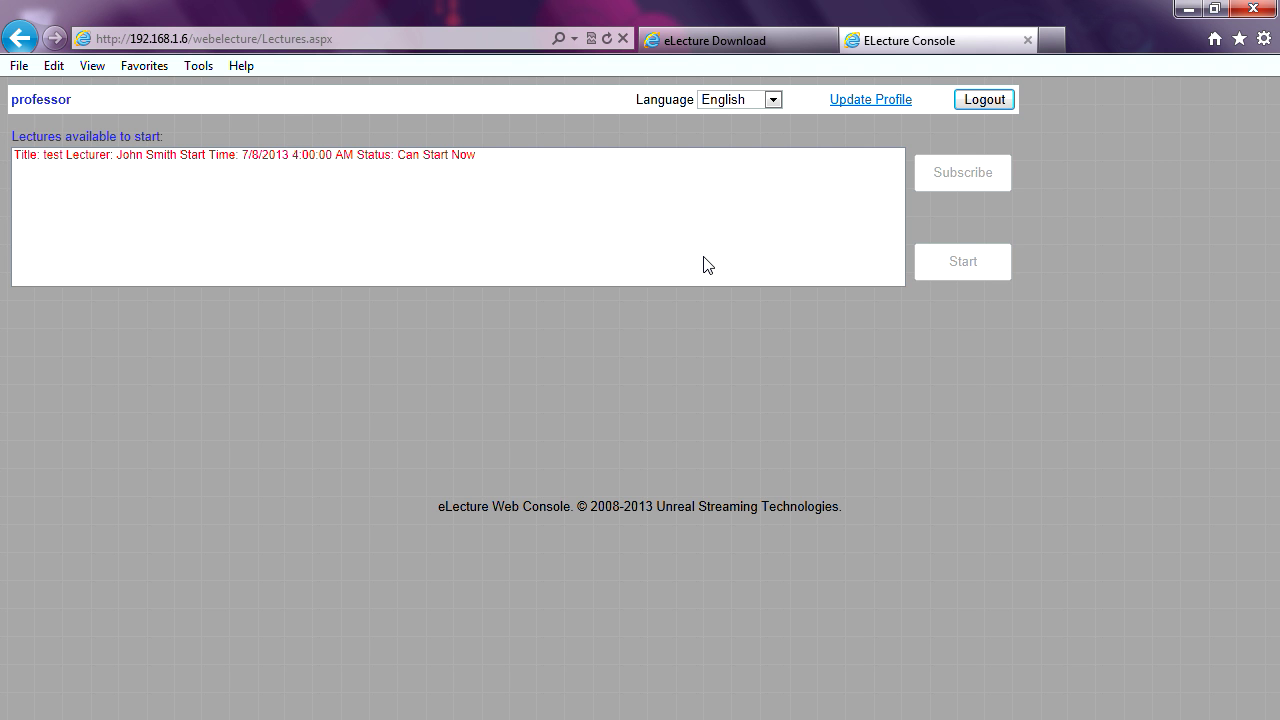
- Log the professor out of the Lectures page
click(980, 101)
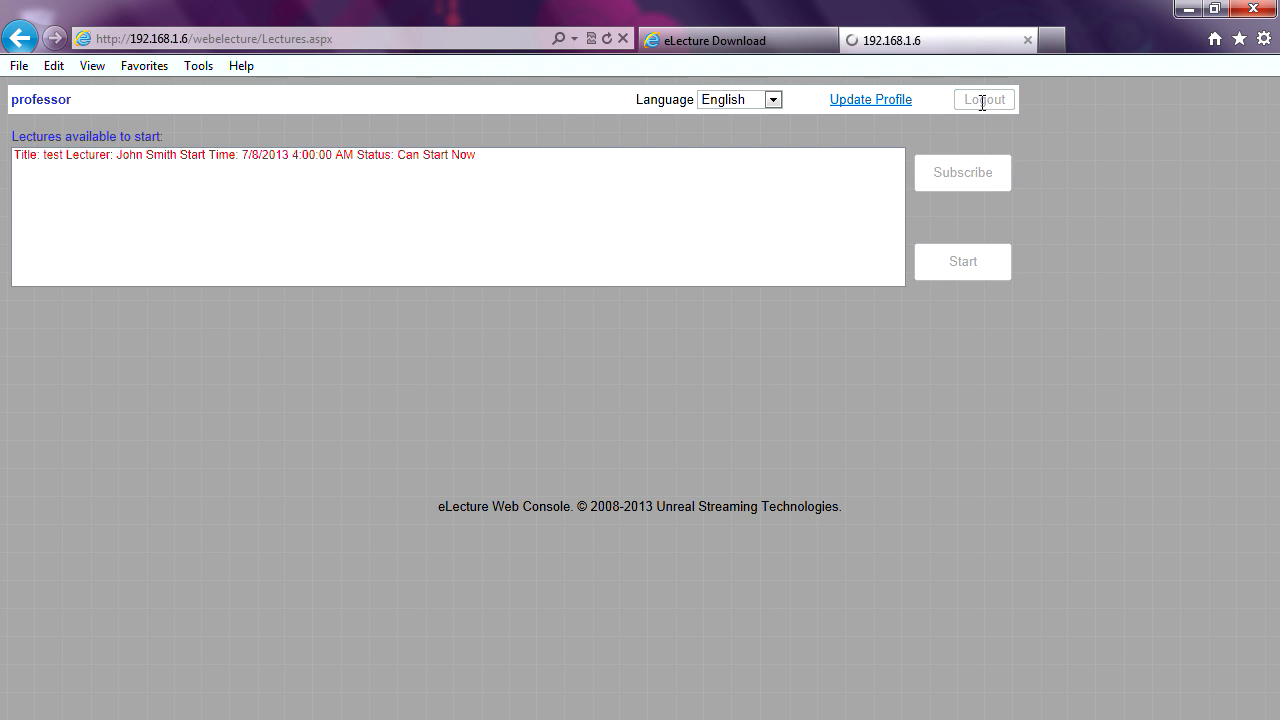
- Close the professor's web console and select the test lecture in the admin console
click(1028, 41)
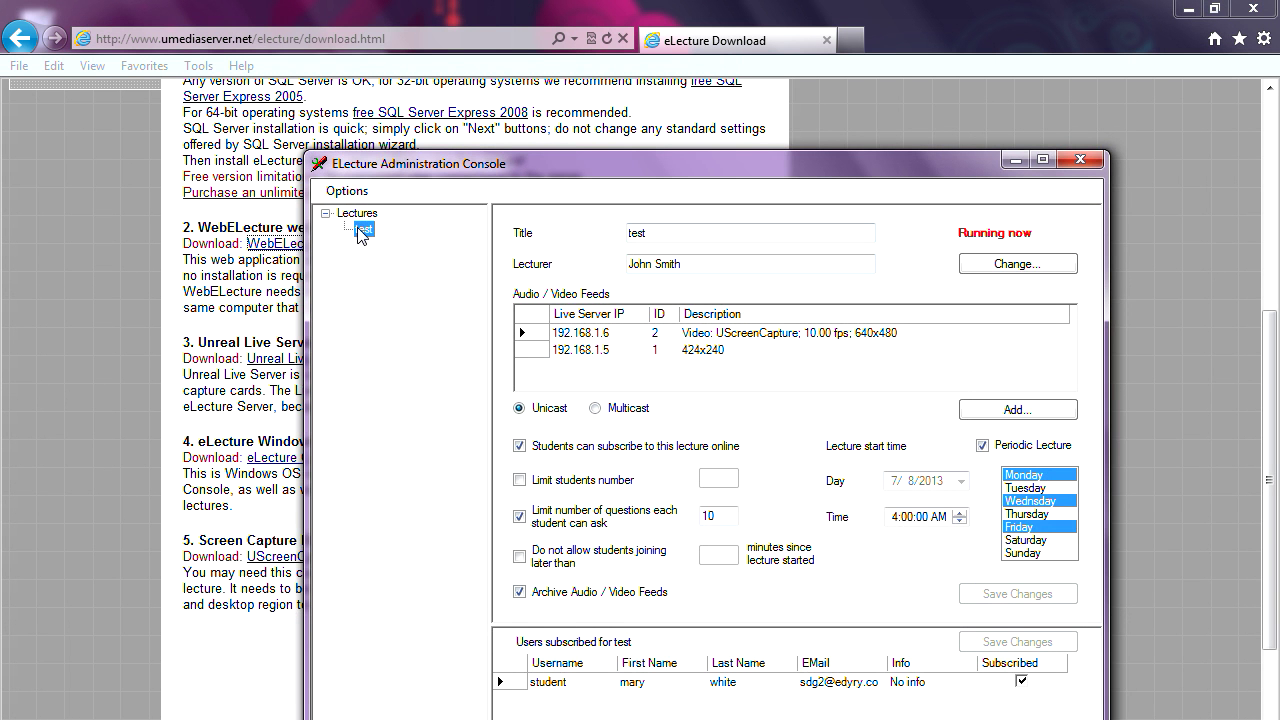
drag(401, 168, 299, 142)
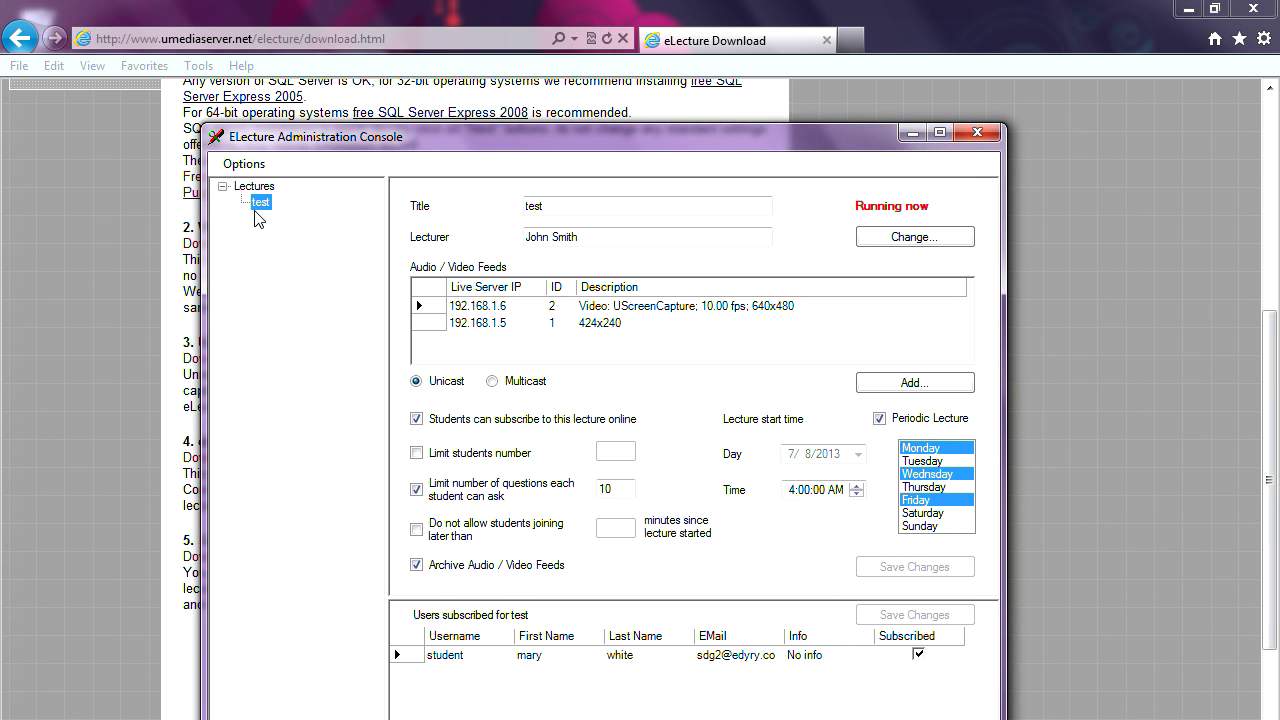
click(262, 189)
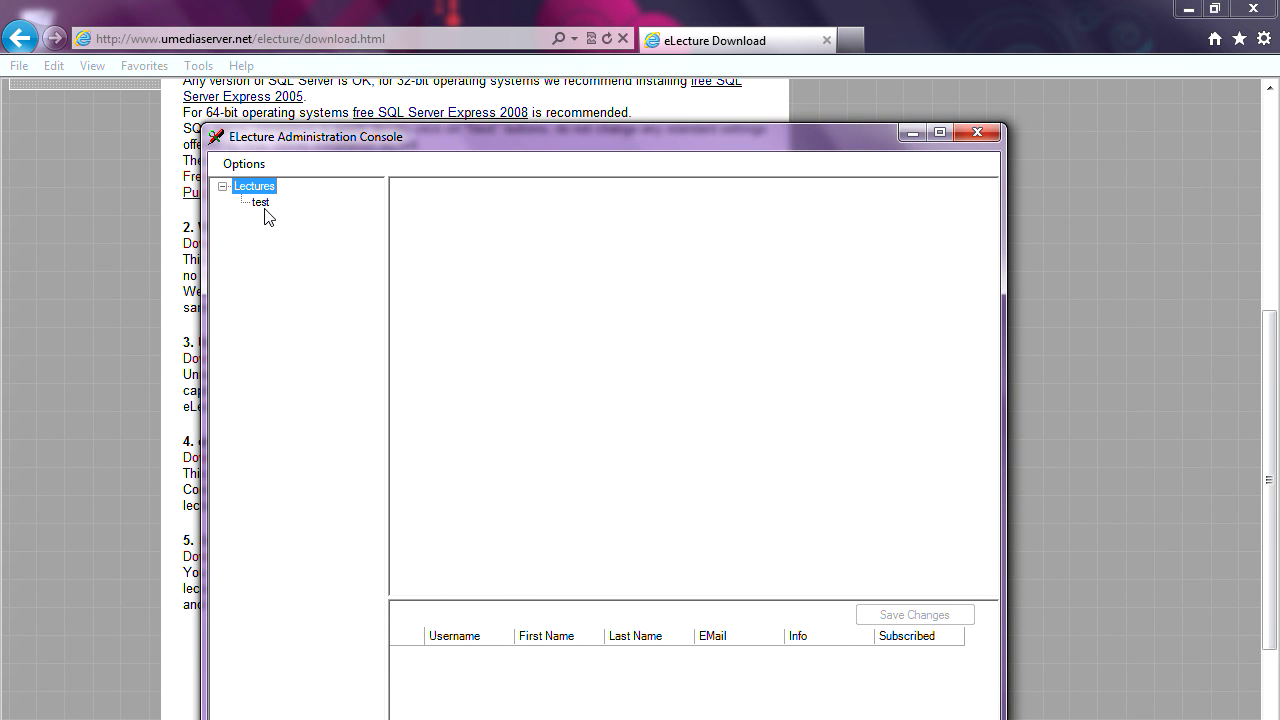
click(262, 204)
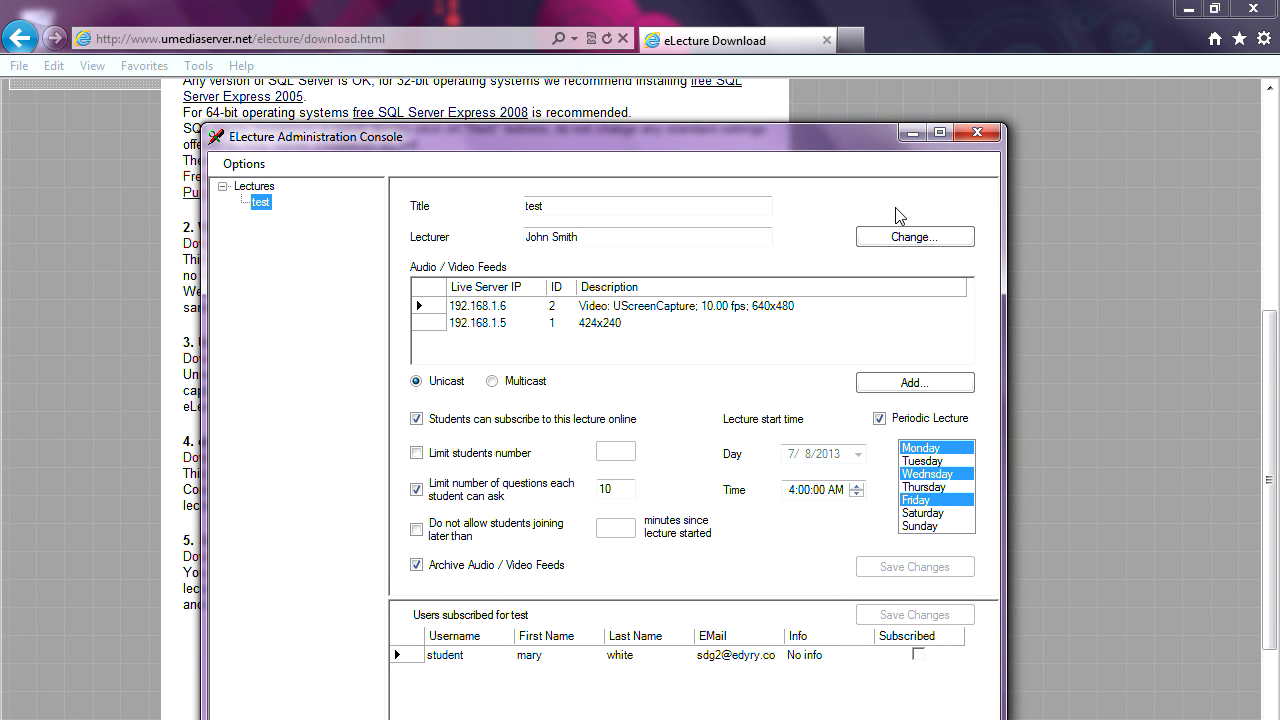
- Open Lectures History and show the second test session's events (12:15:50–12:23:57 AM)
click(240, 166)
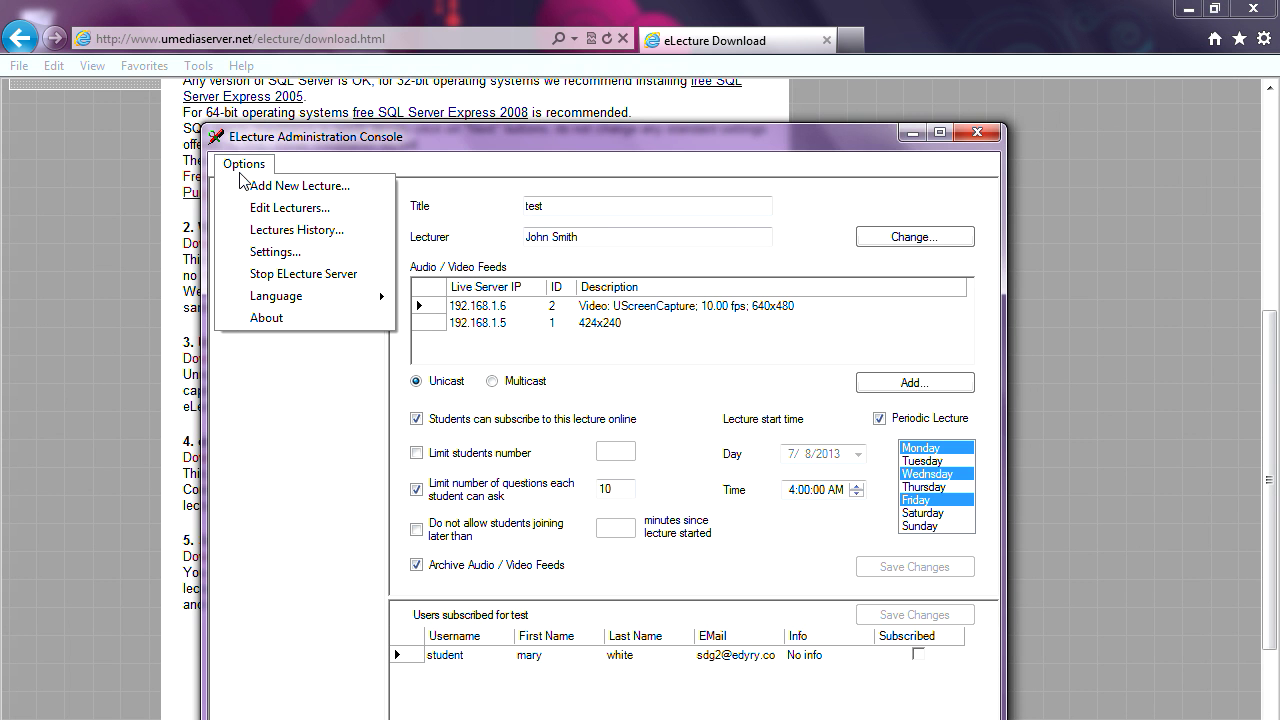
click(263, 233)
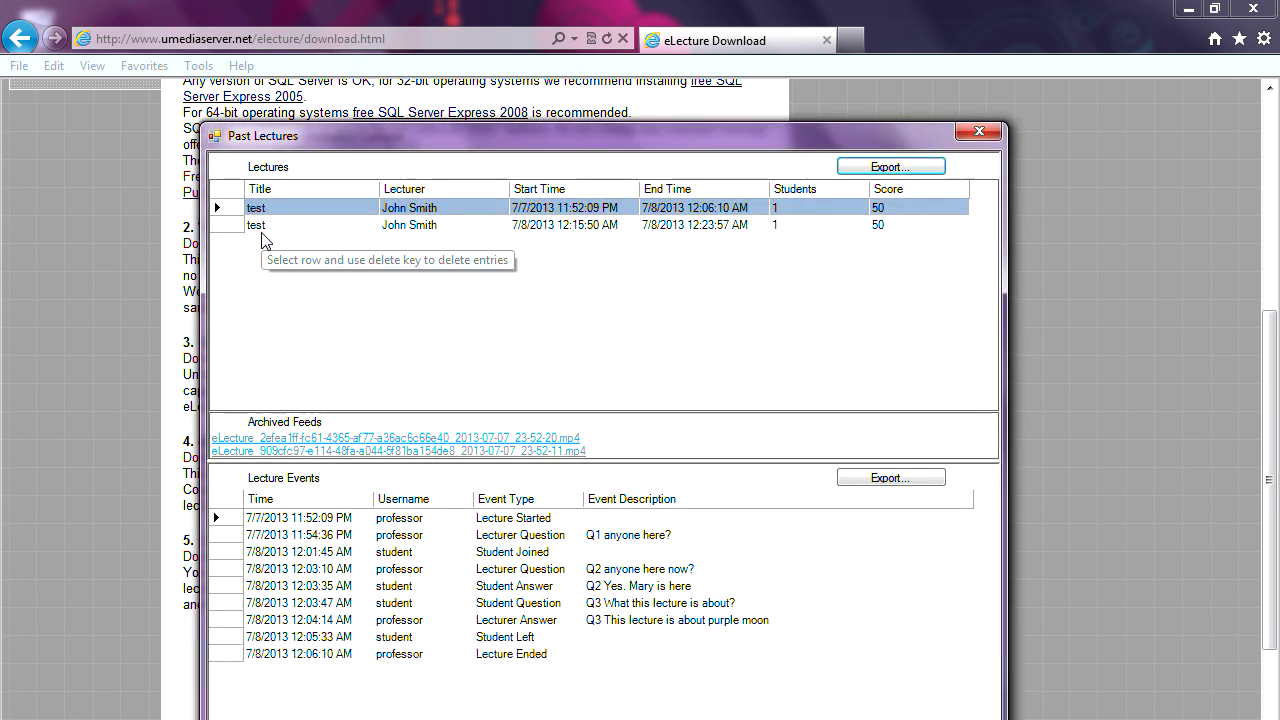
drag(496, 138, 399, 116)
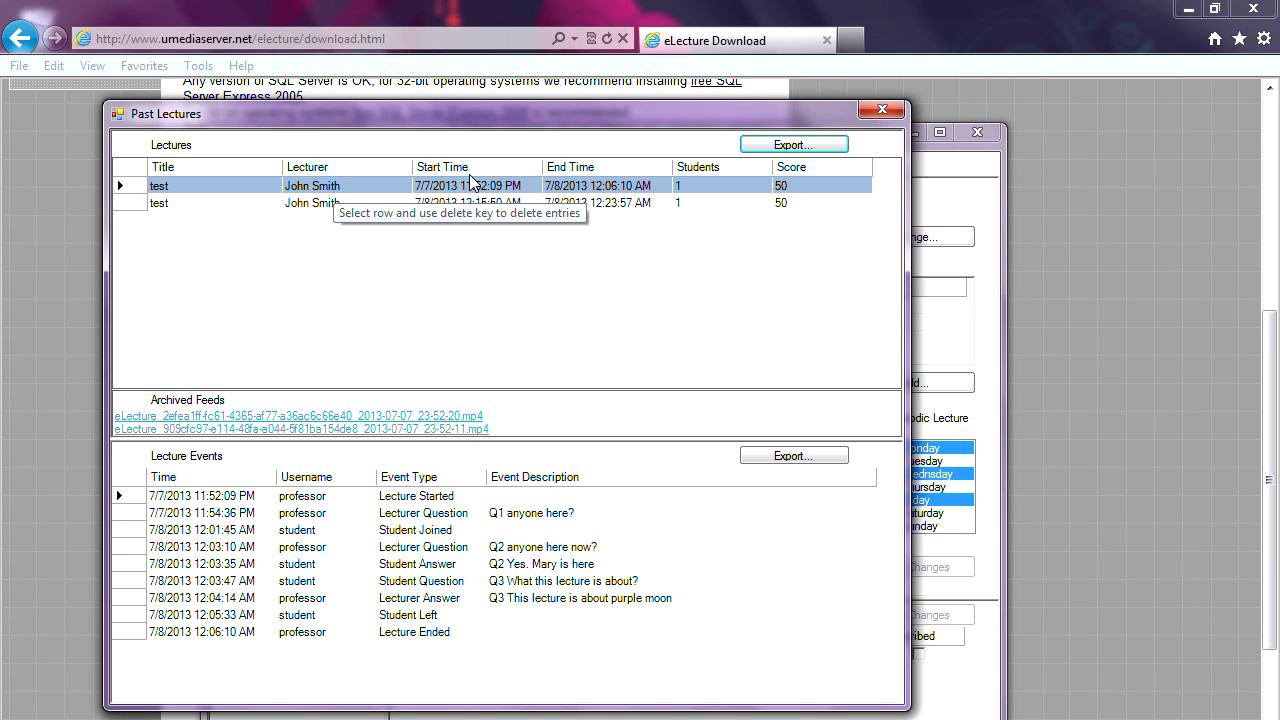
click(143, 205)
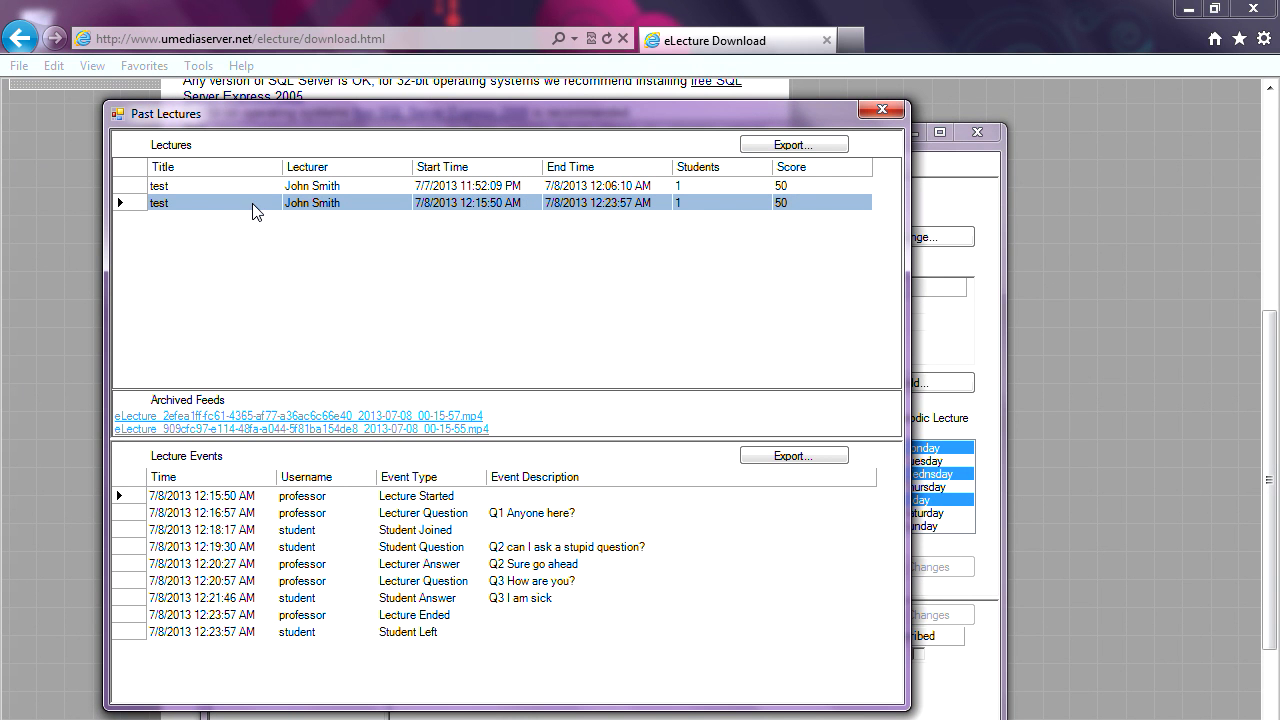
drag(375, 111, 347, 105)
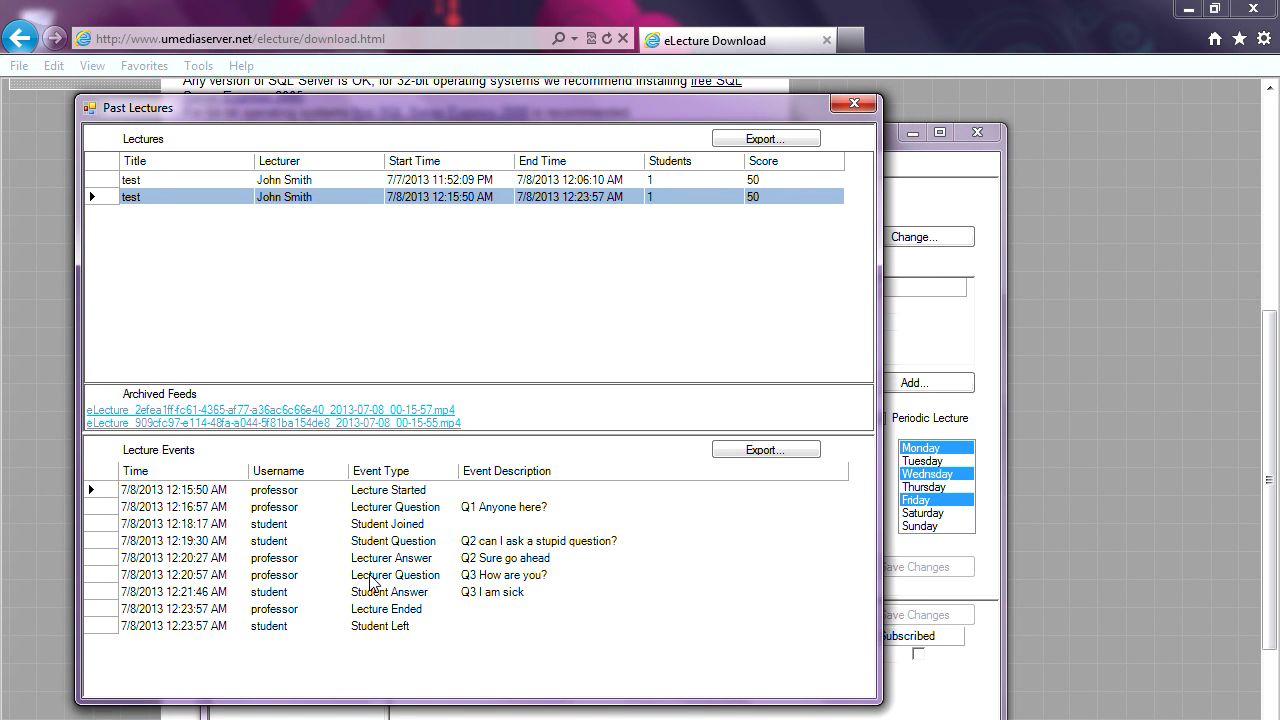
- Play the second test session's archived video feed, then close the player
click(400, 424)
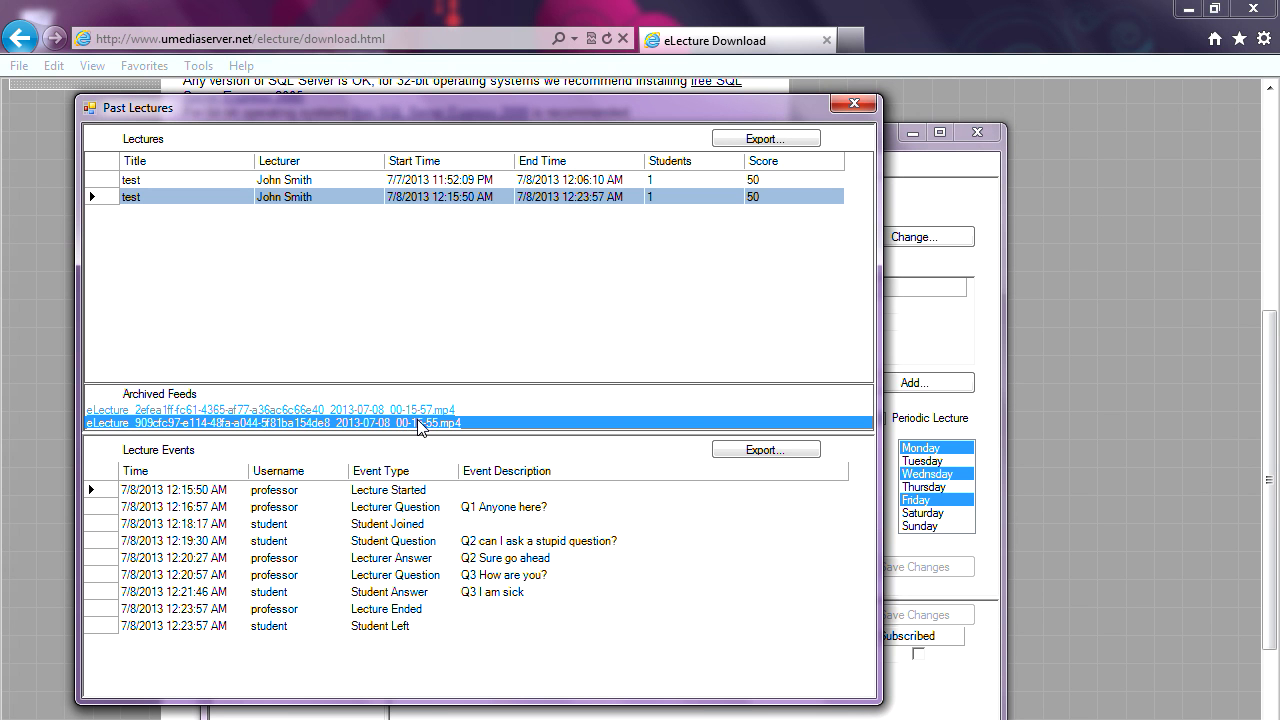
double_click(443, 424)
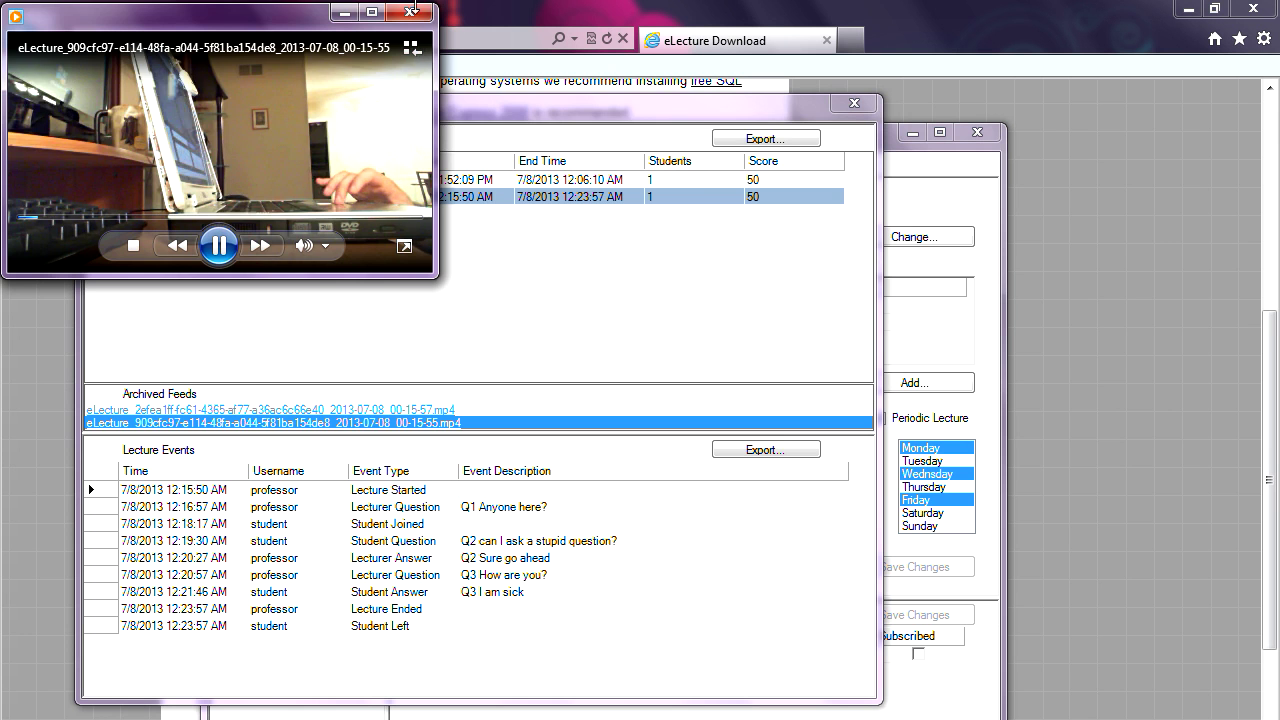
click(409, 49)
drag(609, 109, 822, 151)
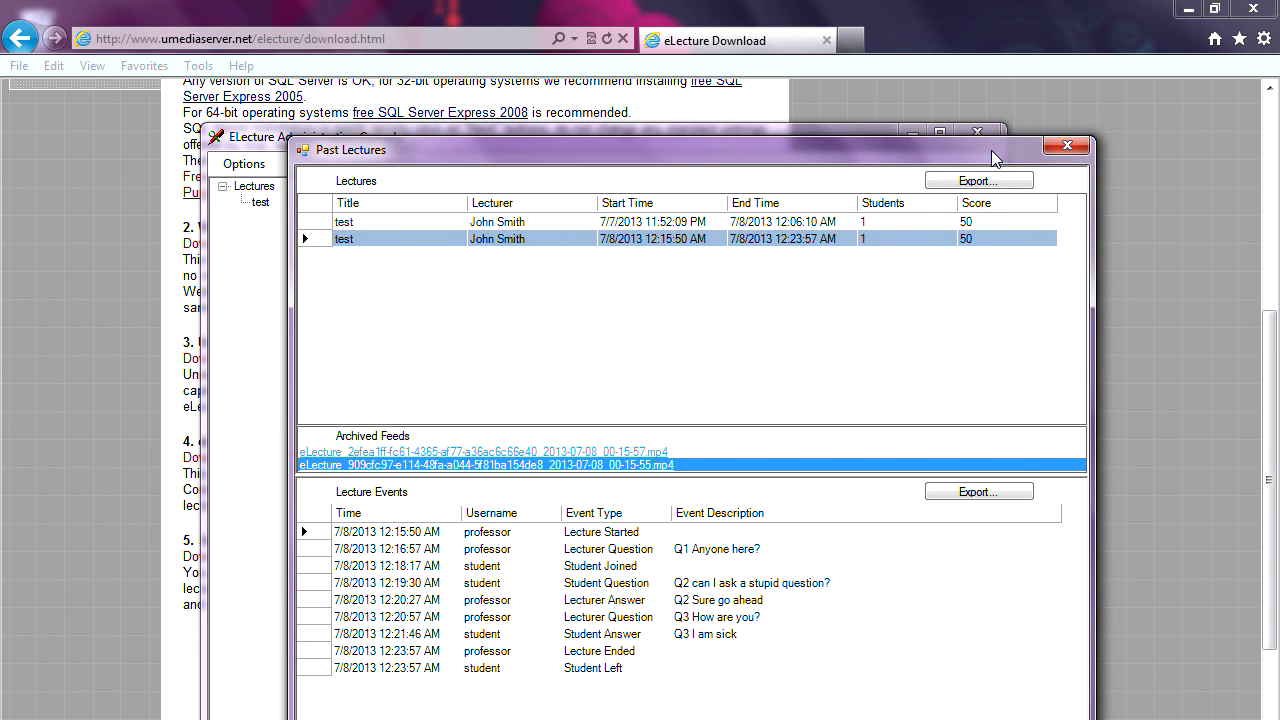
- Close the Past Lectures window and select the top-level Lectures entry
click(1066, 148)
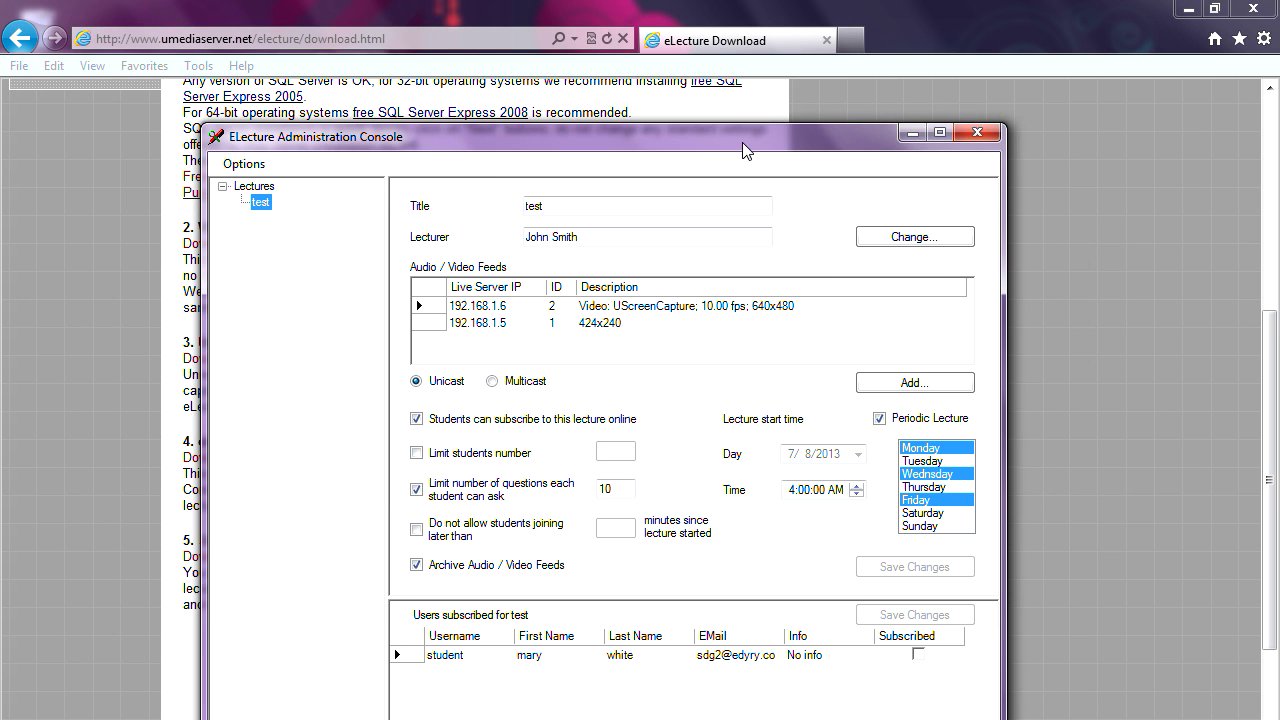
drag(742, 142, 841, 137)
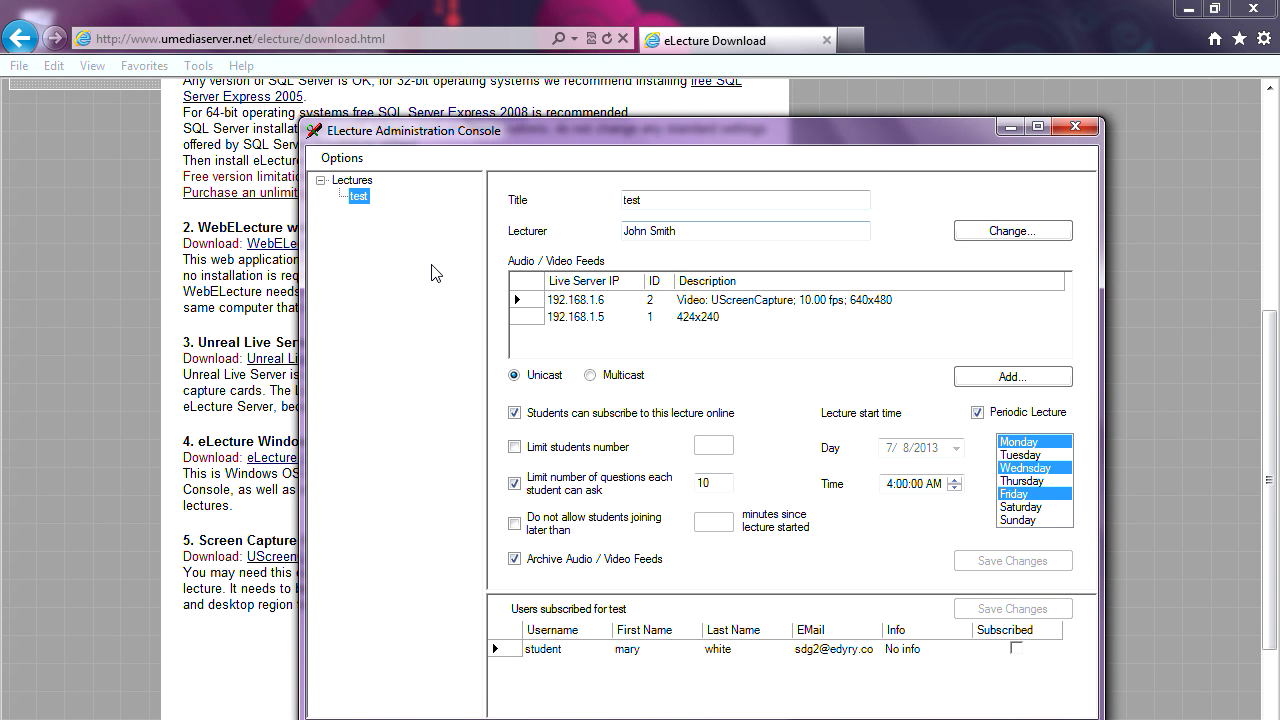
click(365, 183)
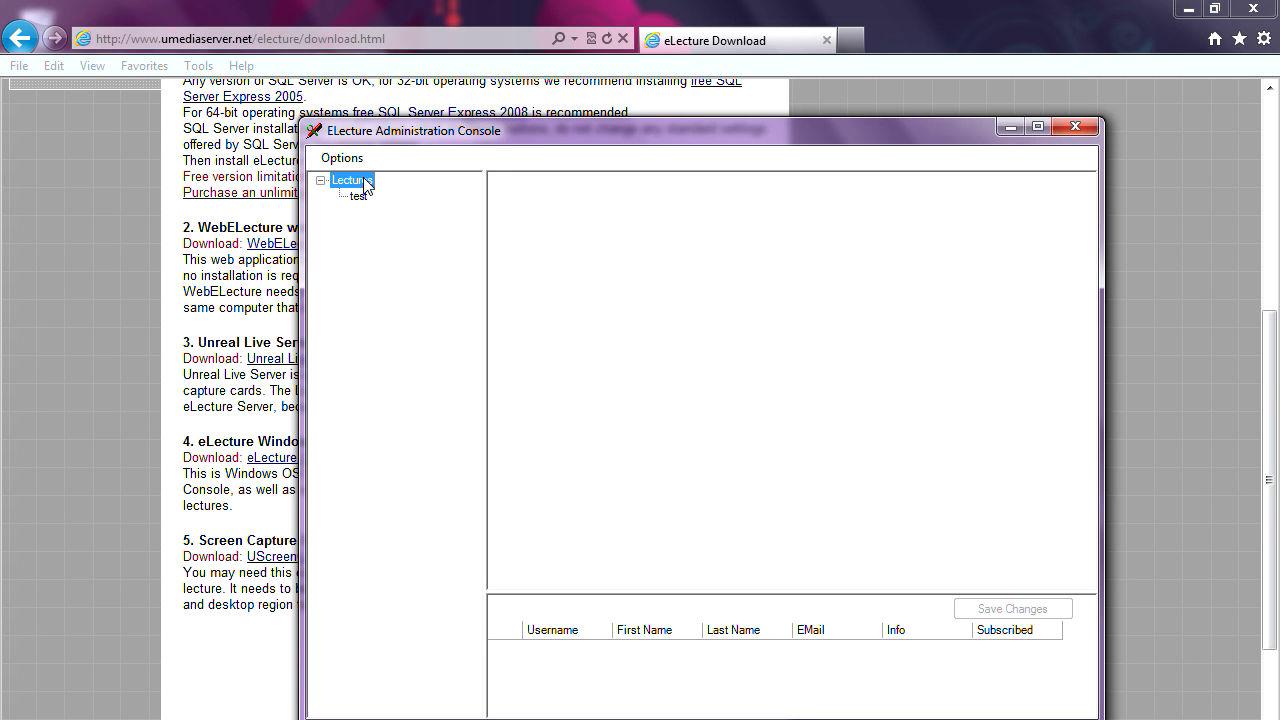
- Add a new lecture titled 'dfdhdfh' taught by the existing lecturer
click(342, 158)
click(364, 181)
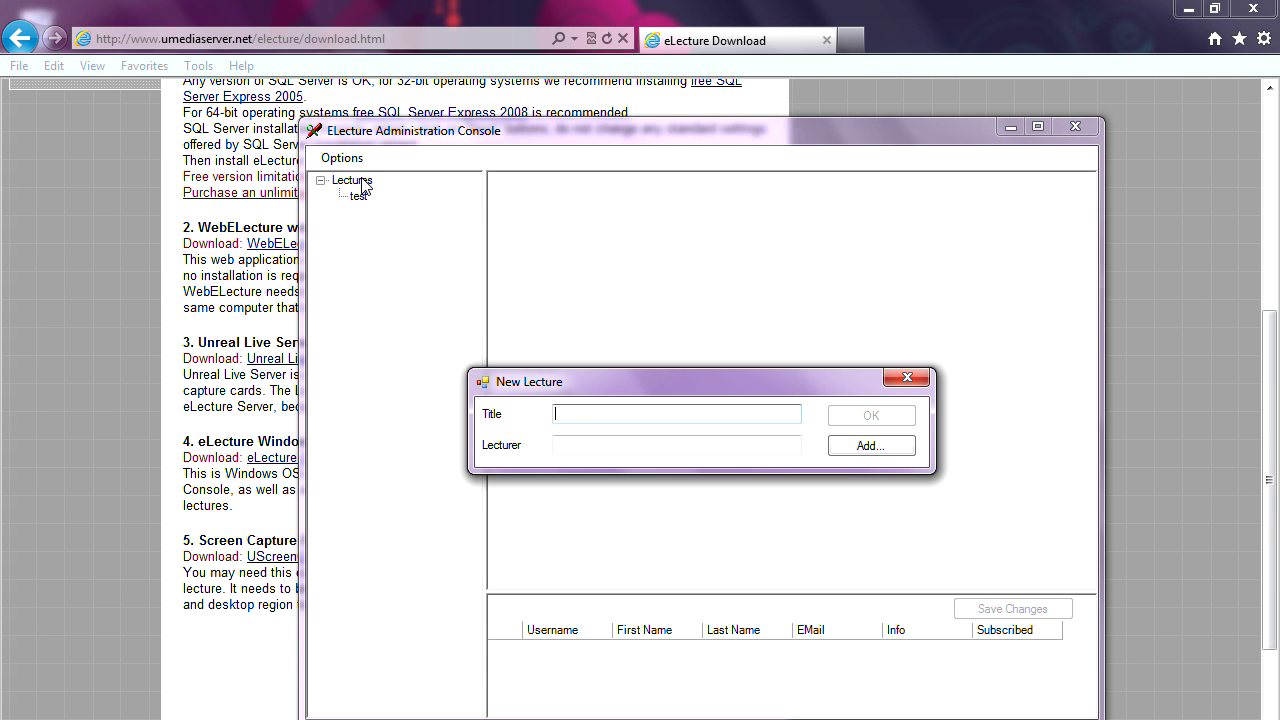
text(dfdhdfh)
click(856, 448)
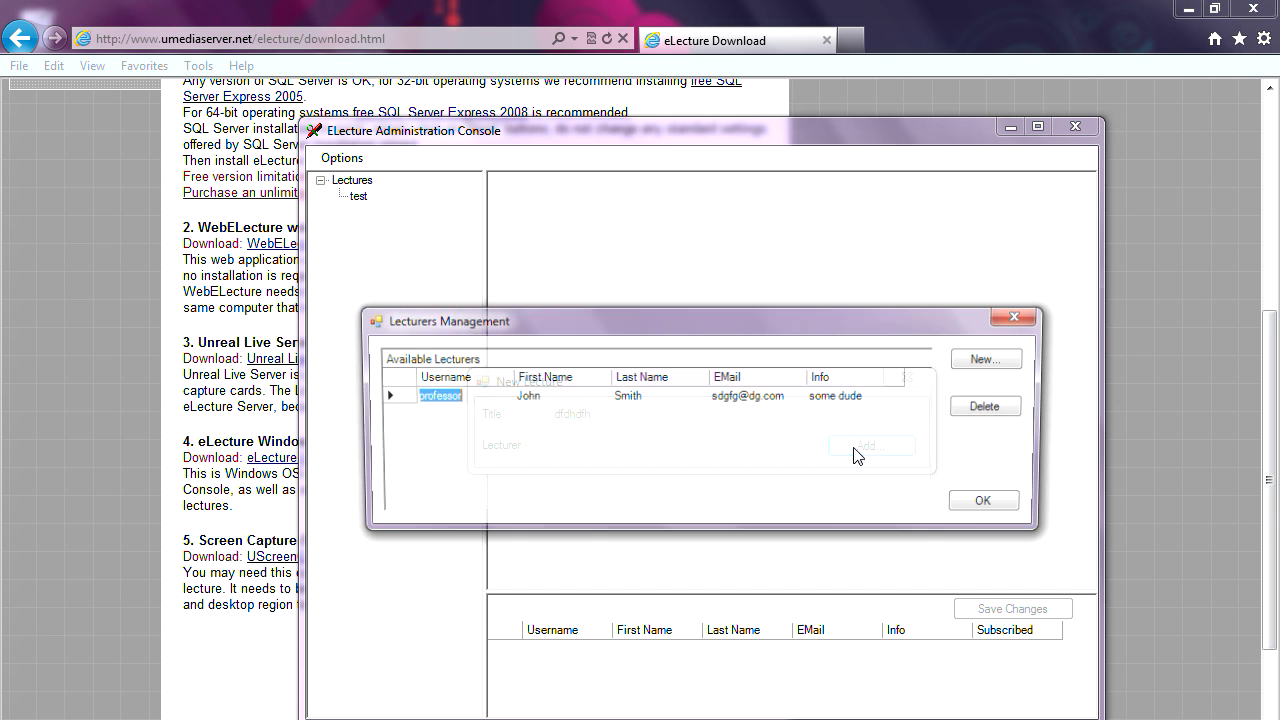
click(394, 400)
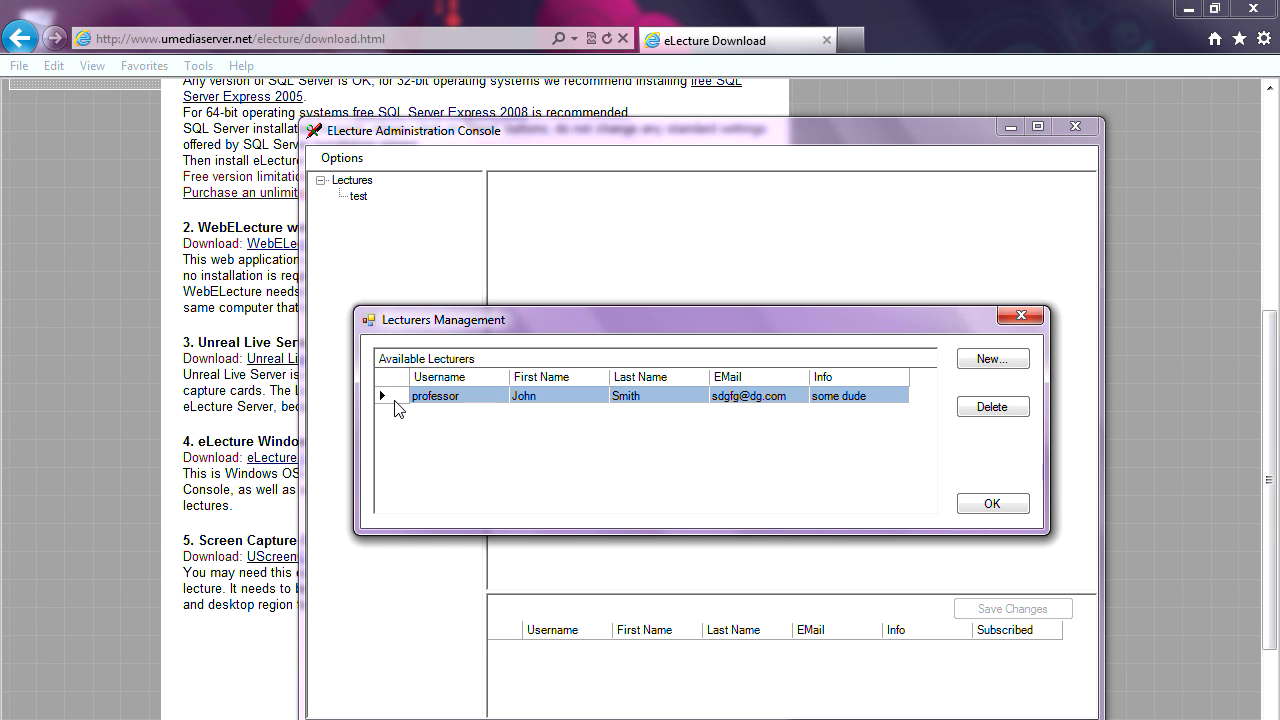
click(990, 508)
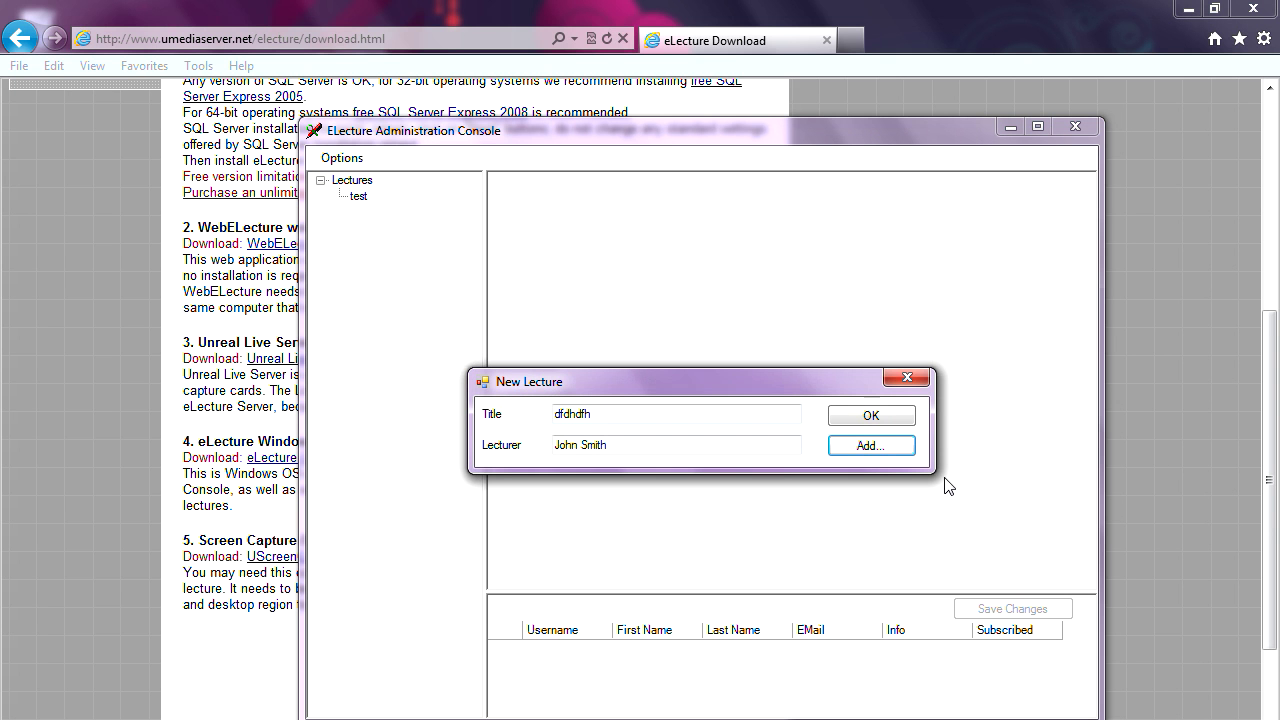
click(870, 415)
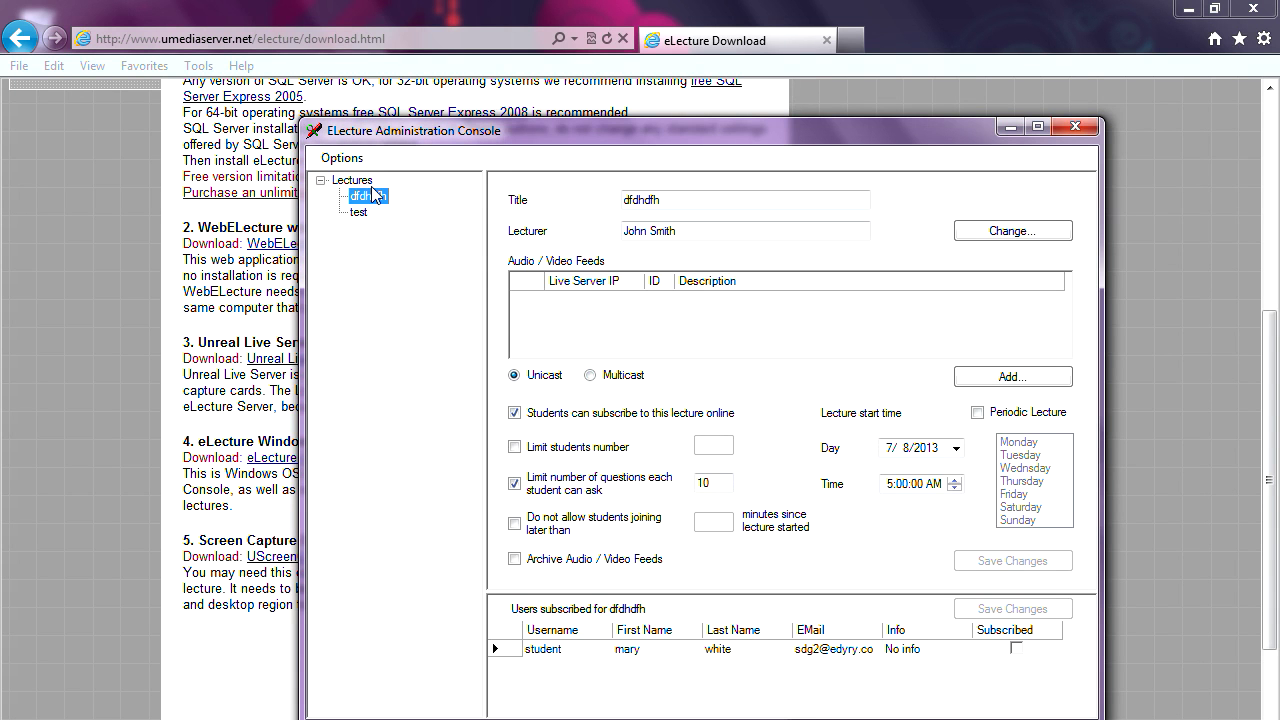
- Compare the settings of the 'test' and 'dfdhdfh' lectures
click(358, 212)
click(368, 196)
click(360, 212)
click(367, 198)
click(361, 214)
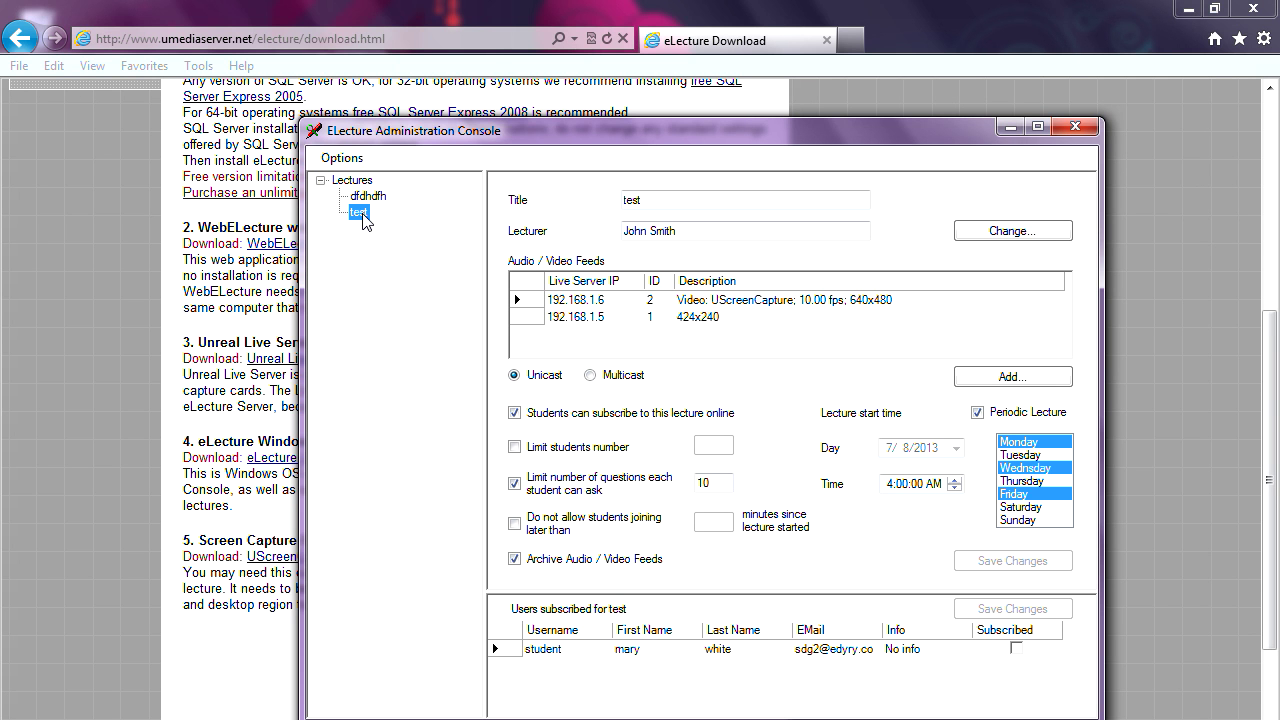
click(367, 197)
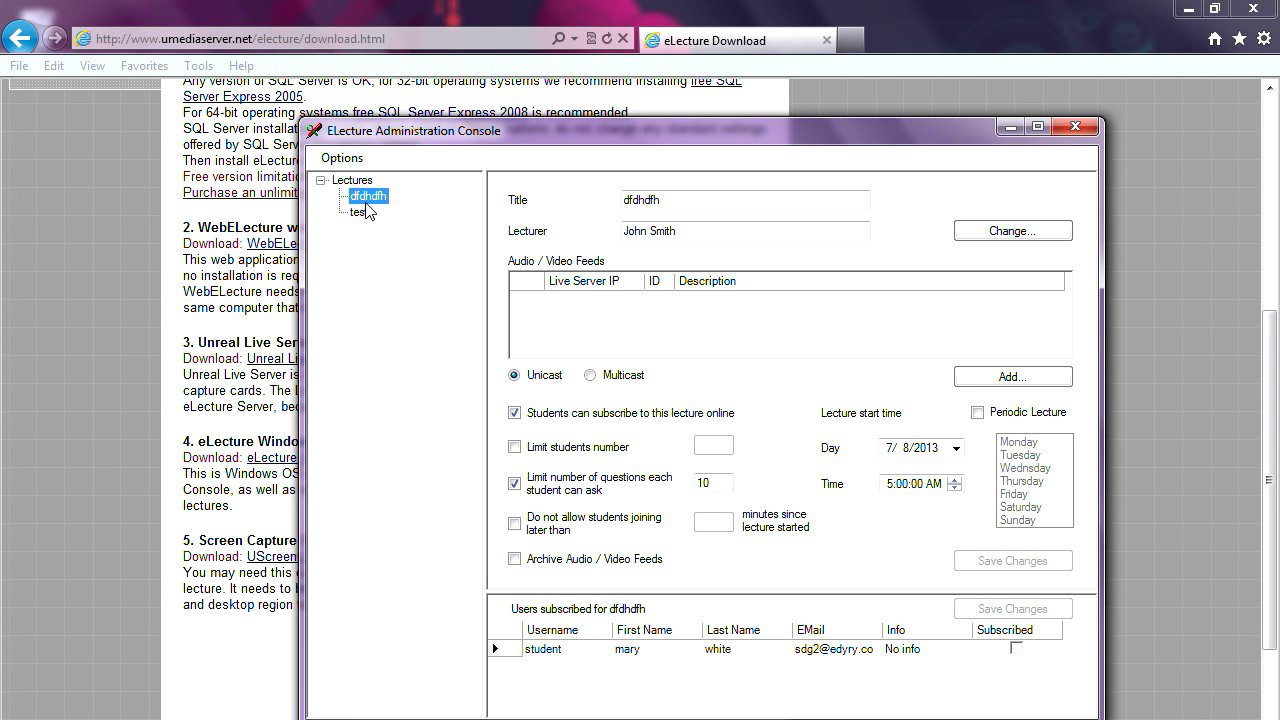
click(360, 213)
click(367, 198)
click(360, 213)
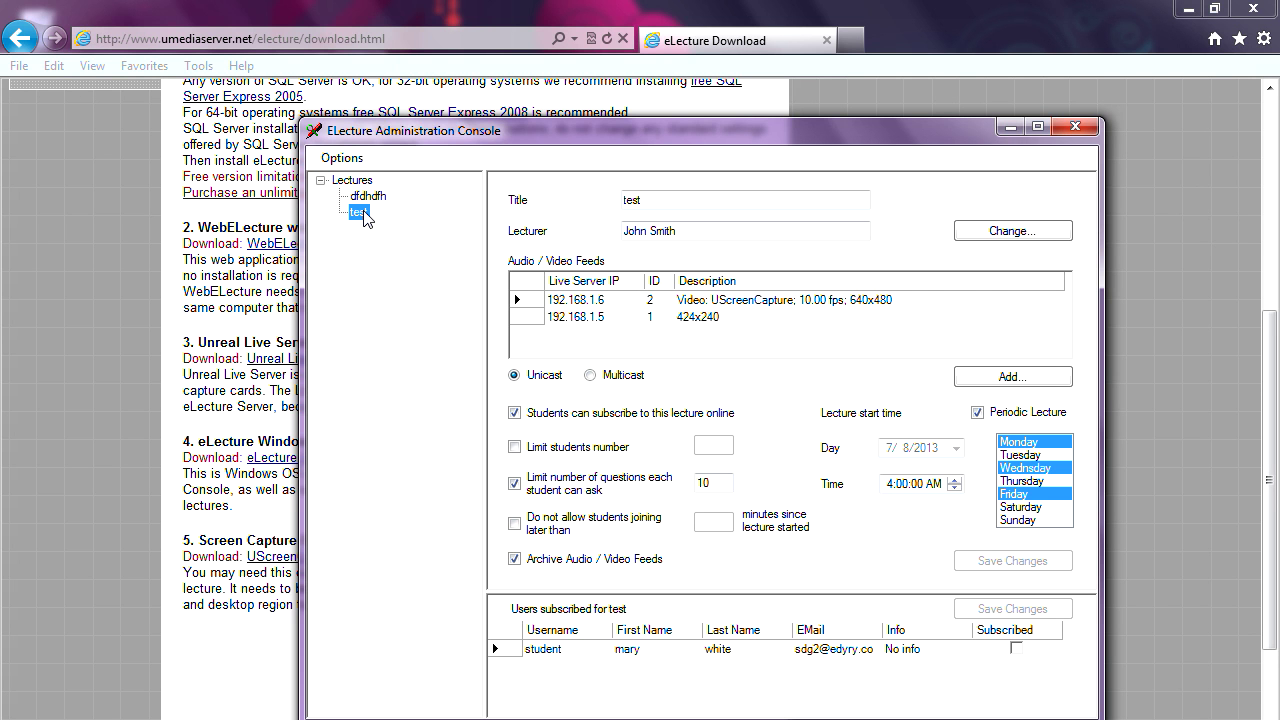